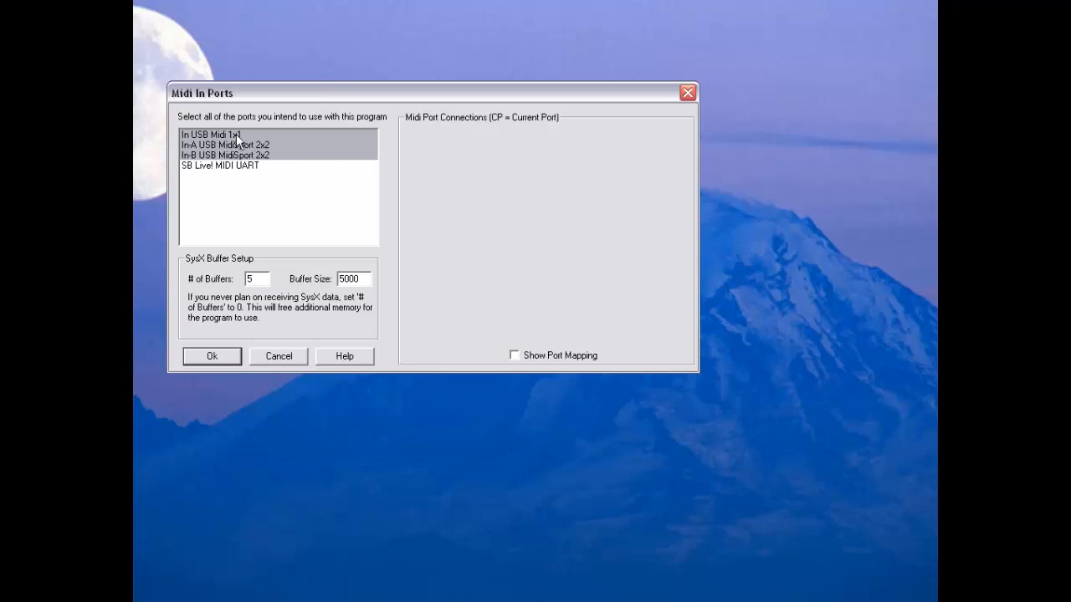
Choose In USB Midi 1x1 and both In-A and In-B USB MidiSport 2x2 as the MIDI in ports.
drag(238, 134, 239, 155)
shift+click(240, 171)
ctrl+click(237, 157)
ctrl+click(237, 146)
ctrl+click(239, 144)
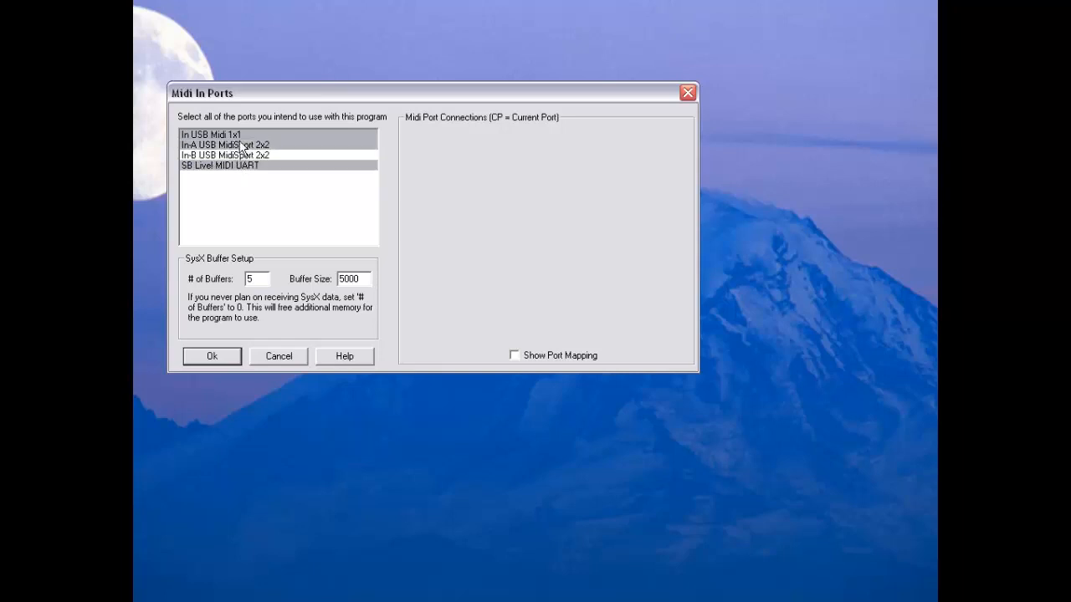
ctrl+click(239, 155)
ctrl+click(241, 166)
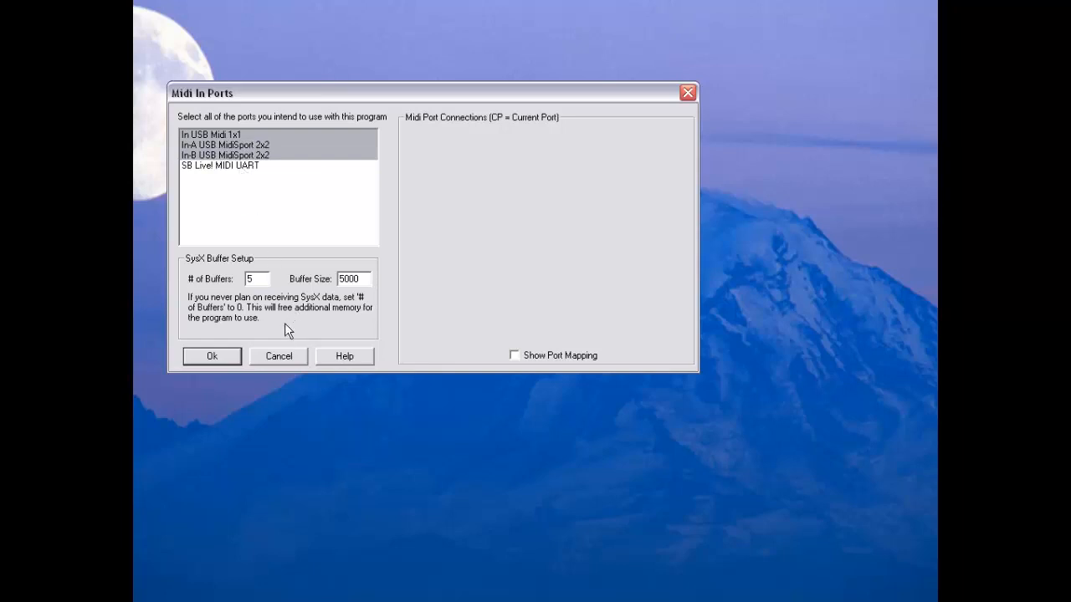
click(226, 360)
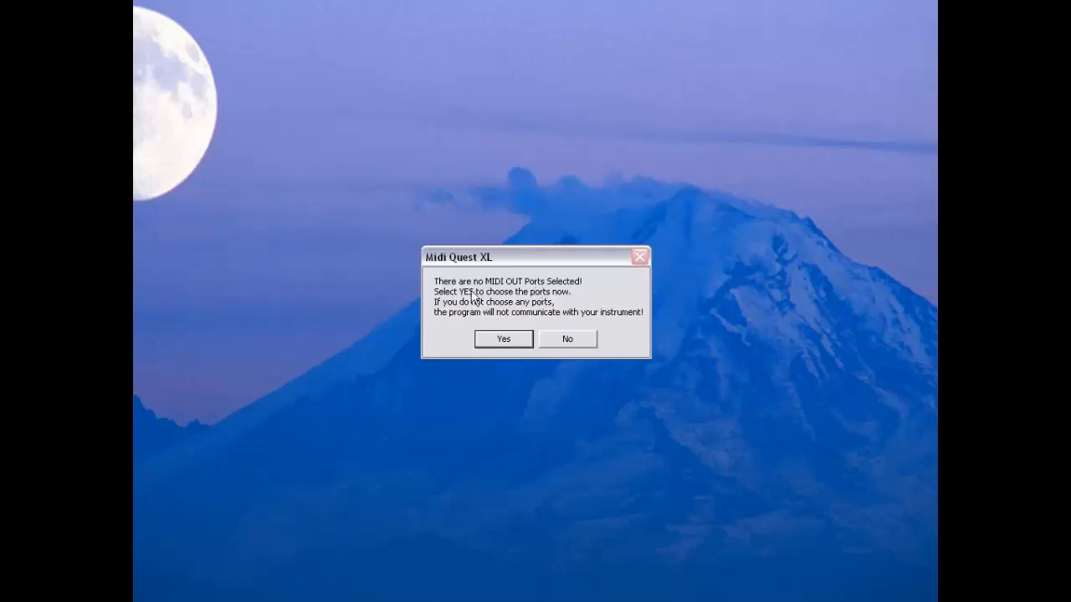
Choose Out USB Midi 1x1 and both Out-A and Out-B USB MidiSport 2x2 as the MIDI out ports.
click(503, 339)
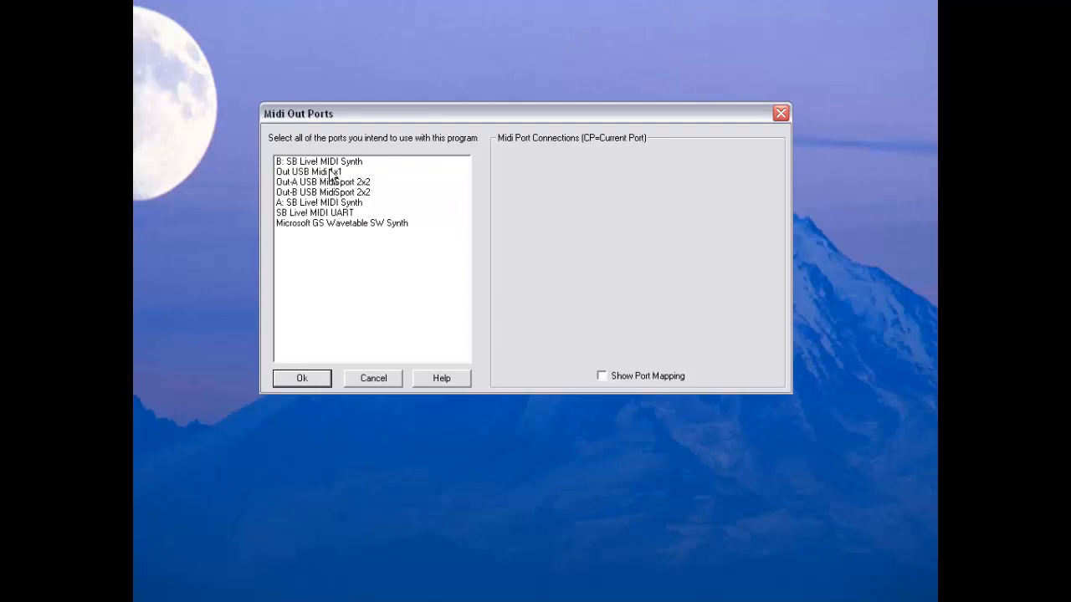
drag(329, 170, 330, 191)
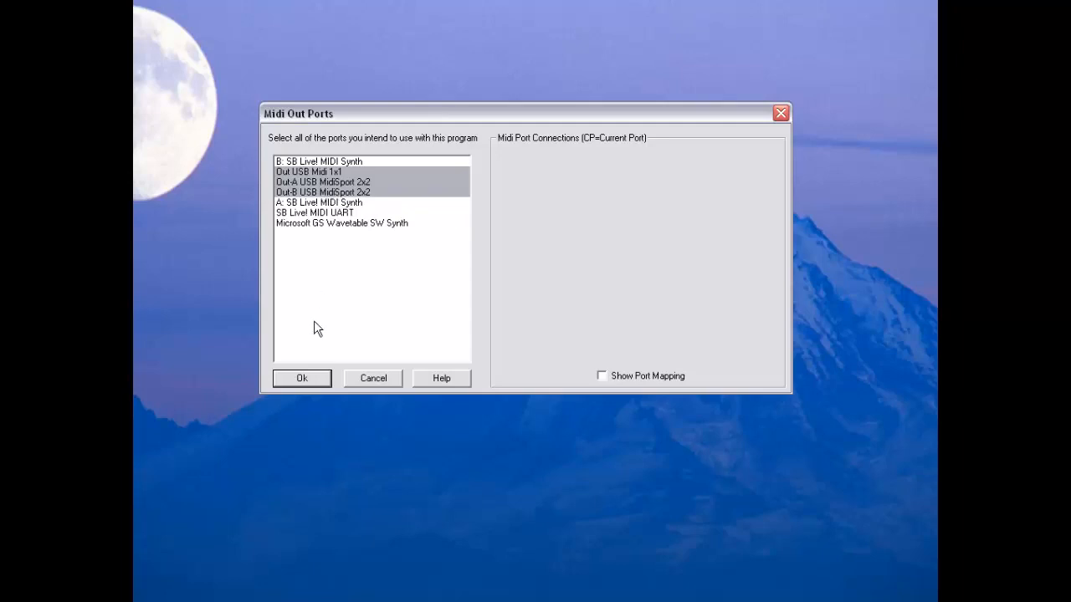
click(308, 380)
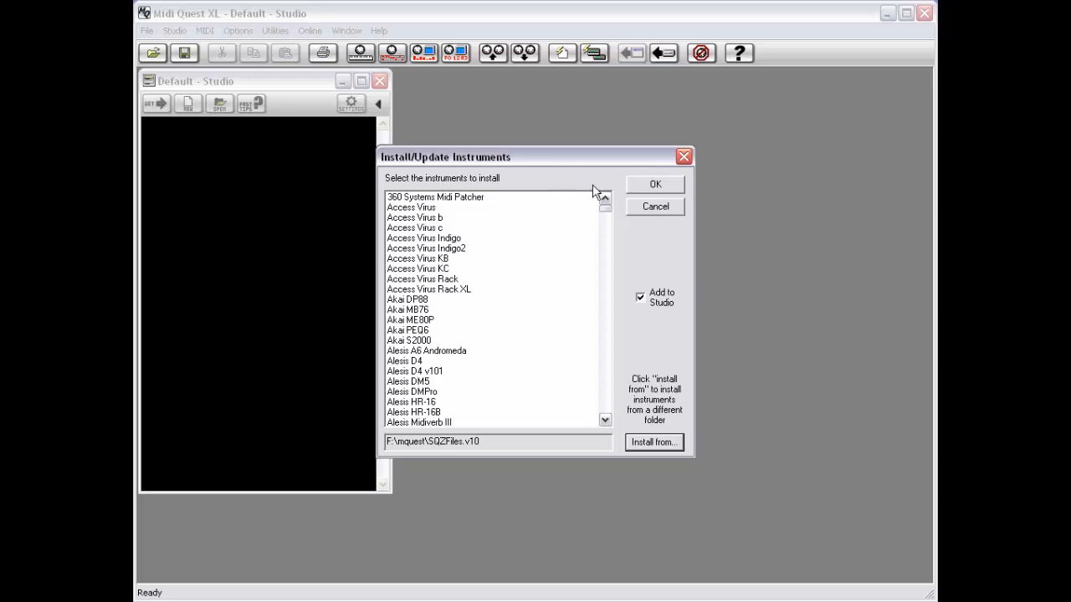
Mark Access Virus Indigo2, Access Virus KC, Akai S2000, Alesis DMPro and Alesis QuadraSynth S4 for installation, and cancel the installation.
mouse_move(606, 208)
mouse_down()
mouse_move(605, 383)
mouse_move(606, 214)
mouse_up()
click(465, 249)
click(465, 270)
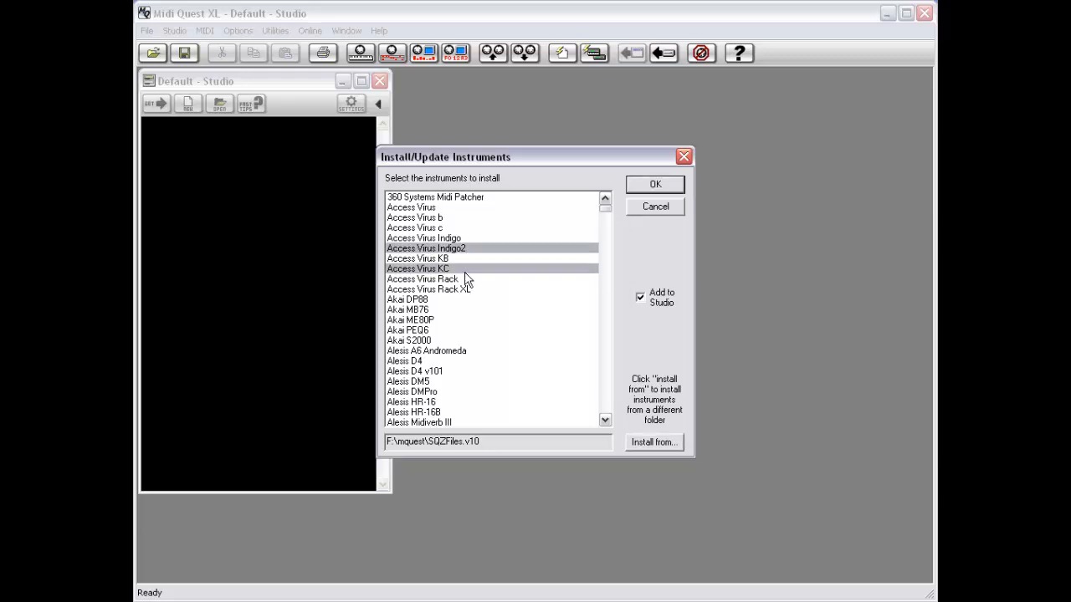
click(458, 340)
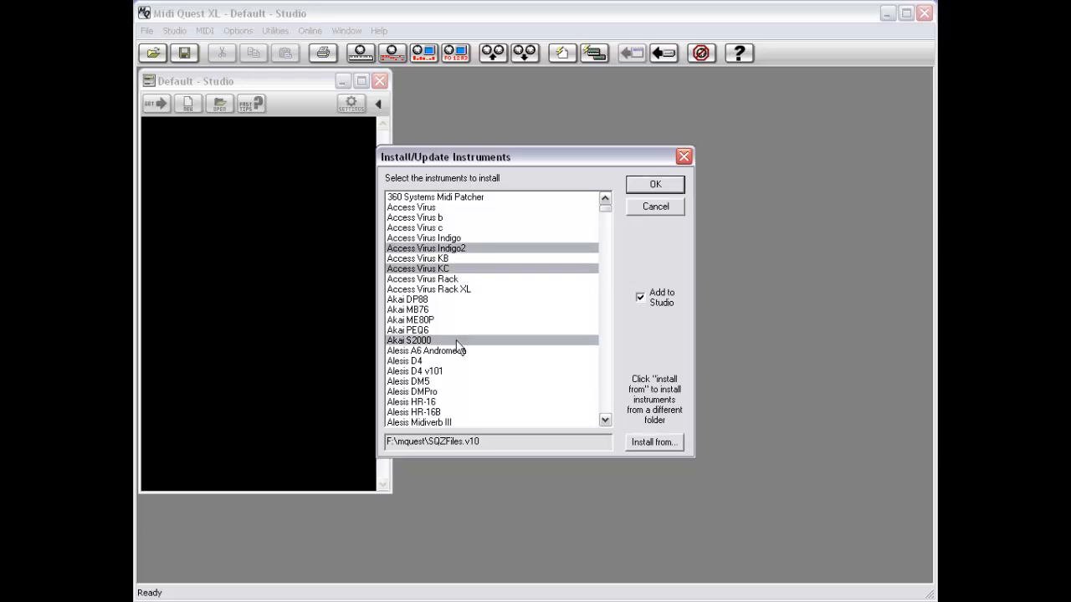
click(471, 393)
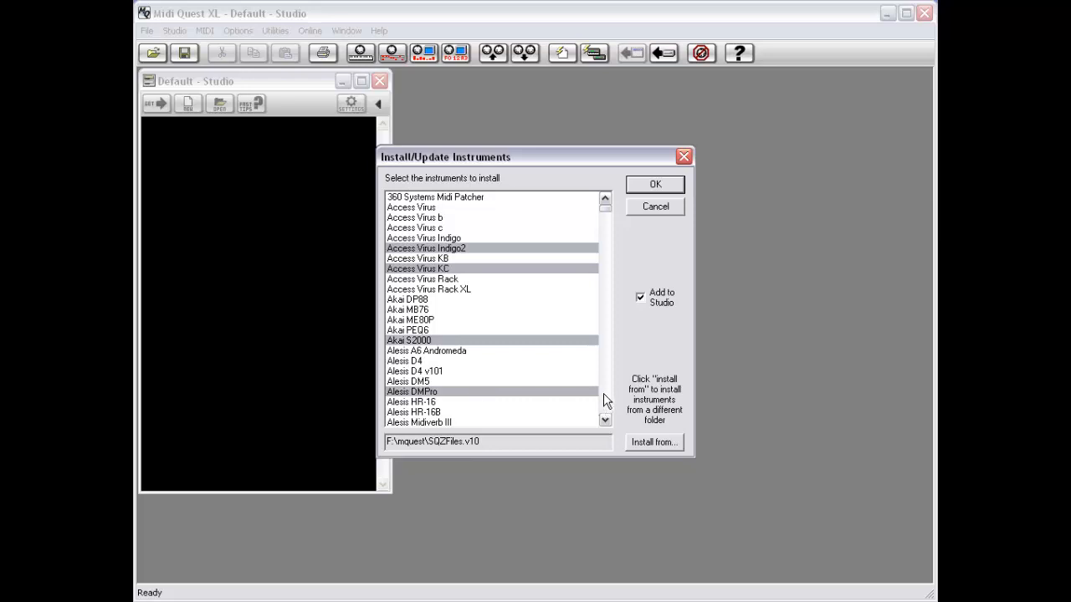
scroll(603, 394, down, 7)
click(471, 342)
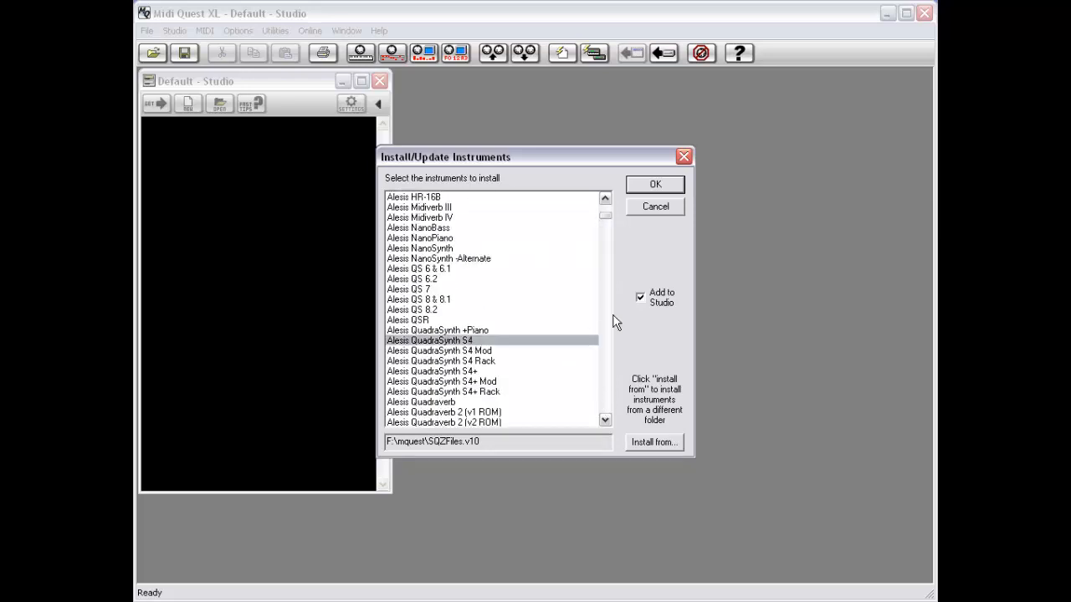
drag(607, 217, 607, 216)
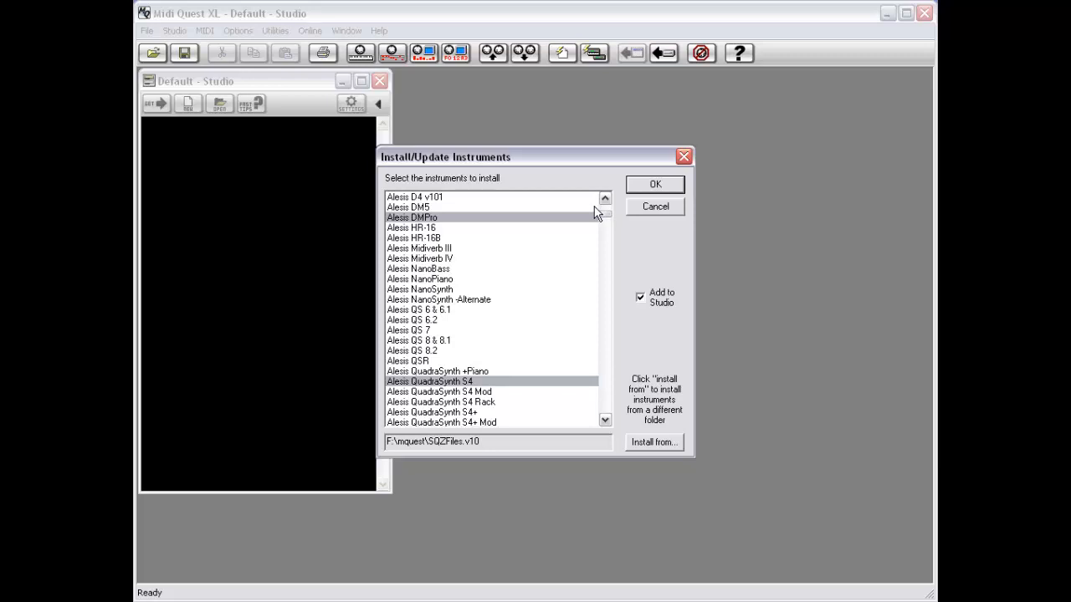
click(653, 185)
click(656, 208)
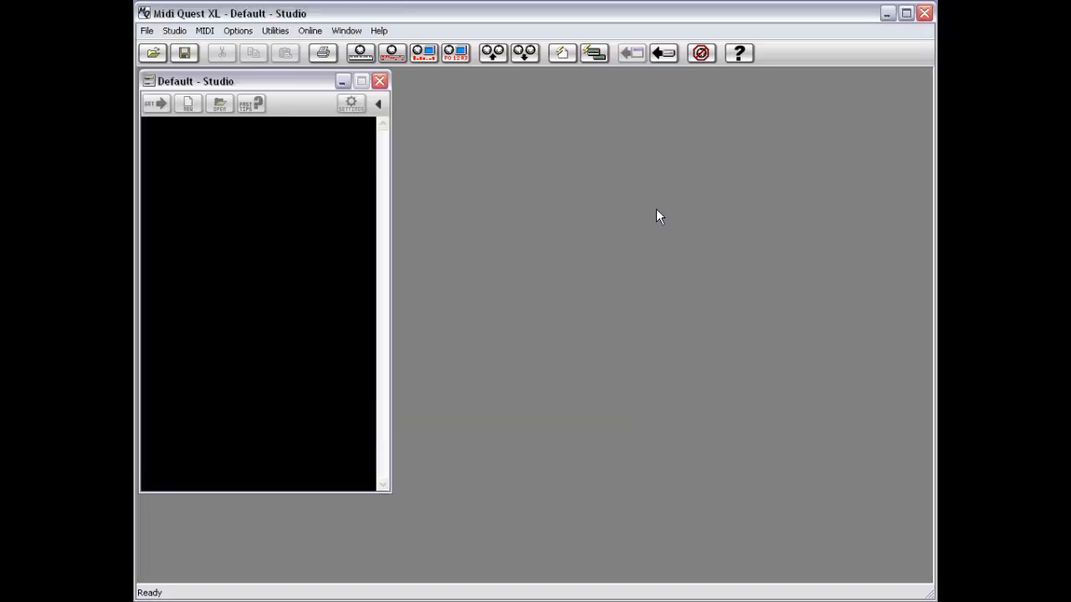
Start installing instruments from Sound Quest's Web Site and connect to the all-instruments and updated-instruments FTP listings.
click(175, 32)
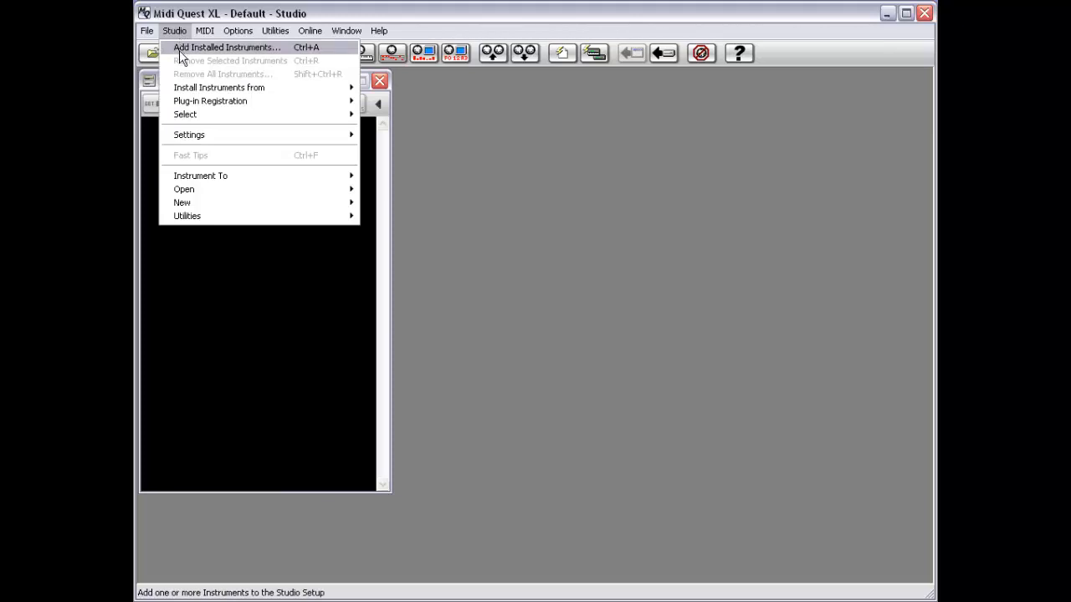
mouse_move(187, 92)
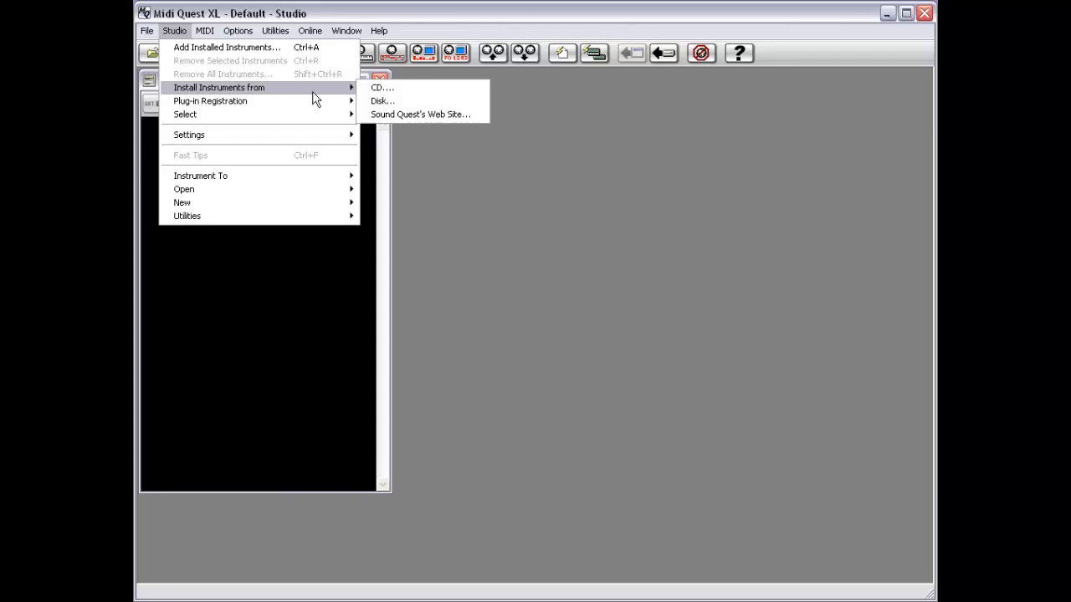
click(436, 114)
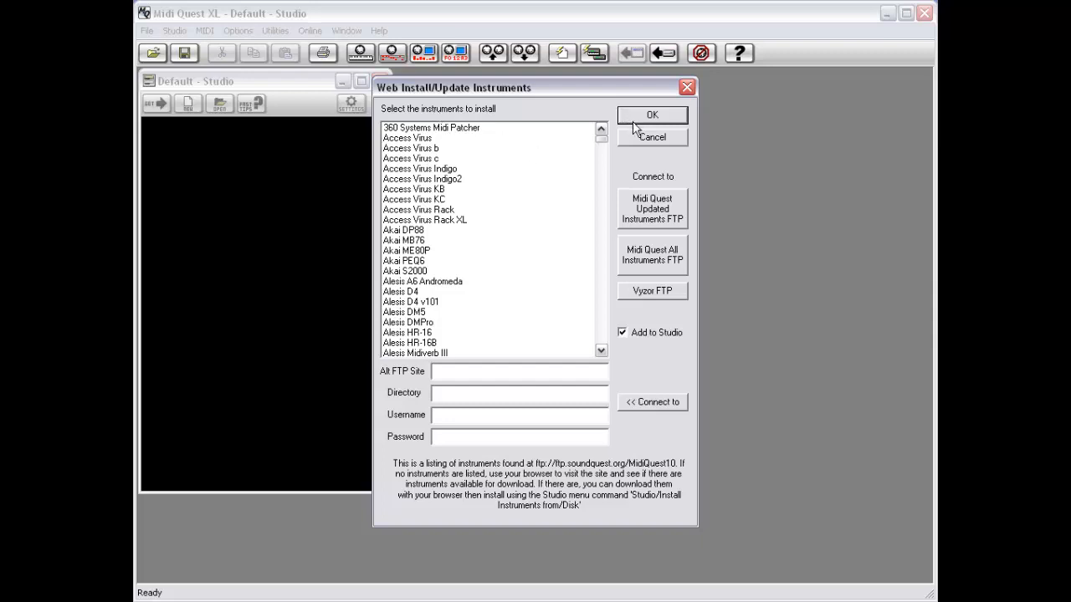
click(666, 266)
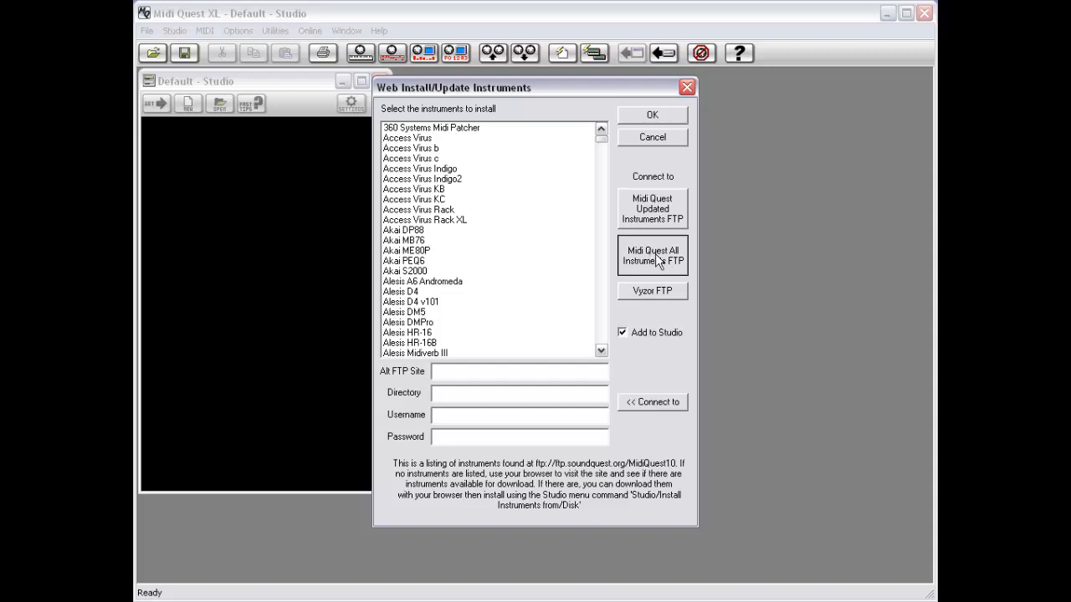
click(661, 210)
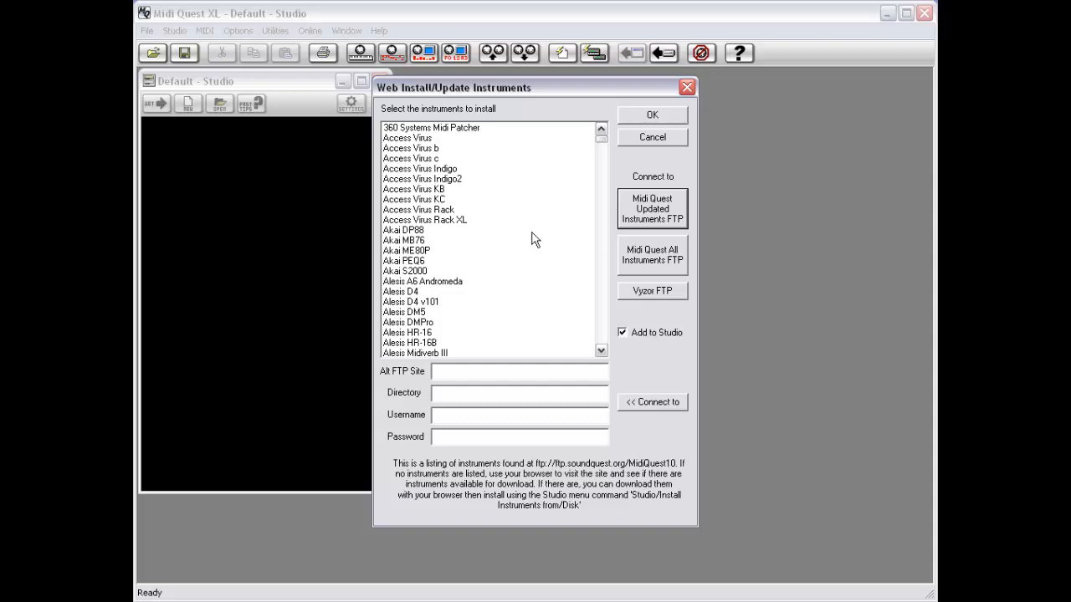
Mark Access Virus c, Akai MB76, Alesis D4 v101 and Alesis HR-16B for web installation, and cancel it.
click(457, 163)
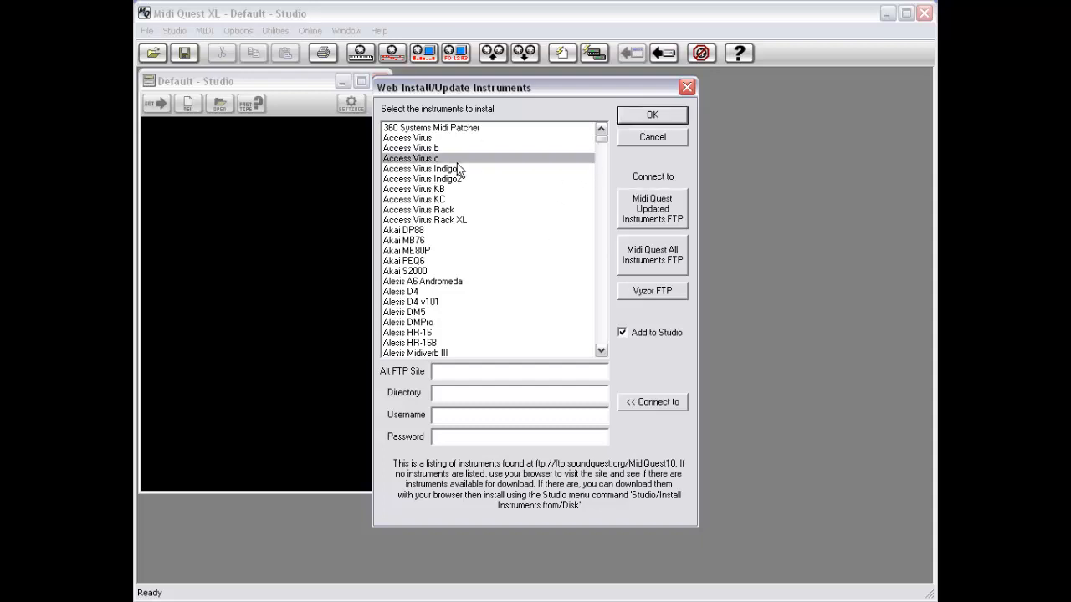
click(443, 240)
click(447, 302)
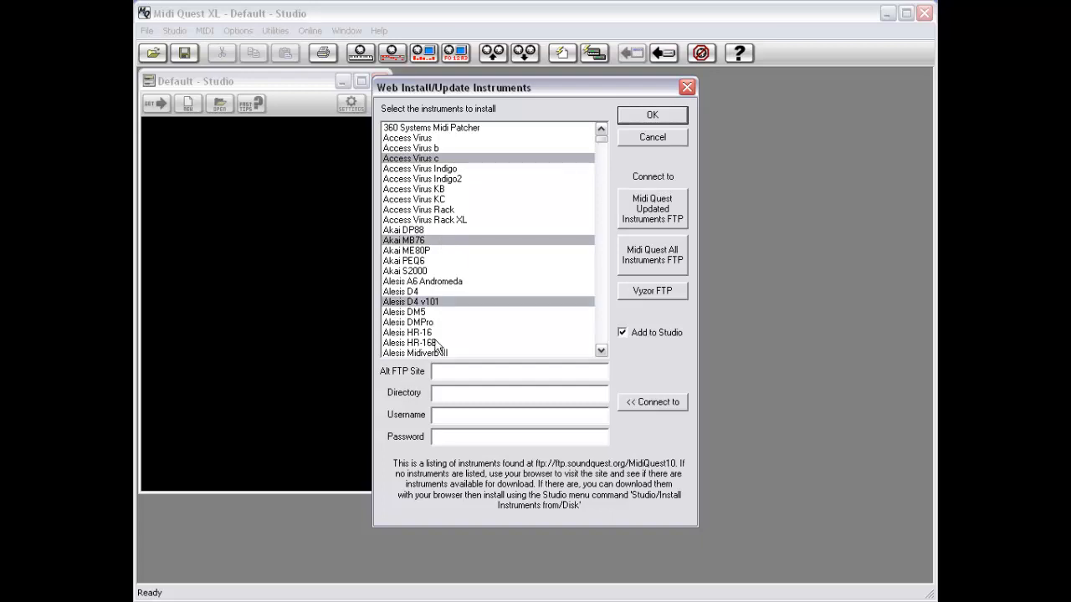
click(440, 342)
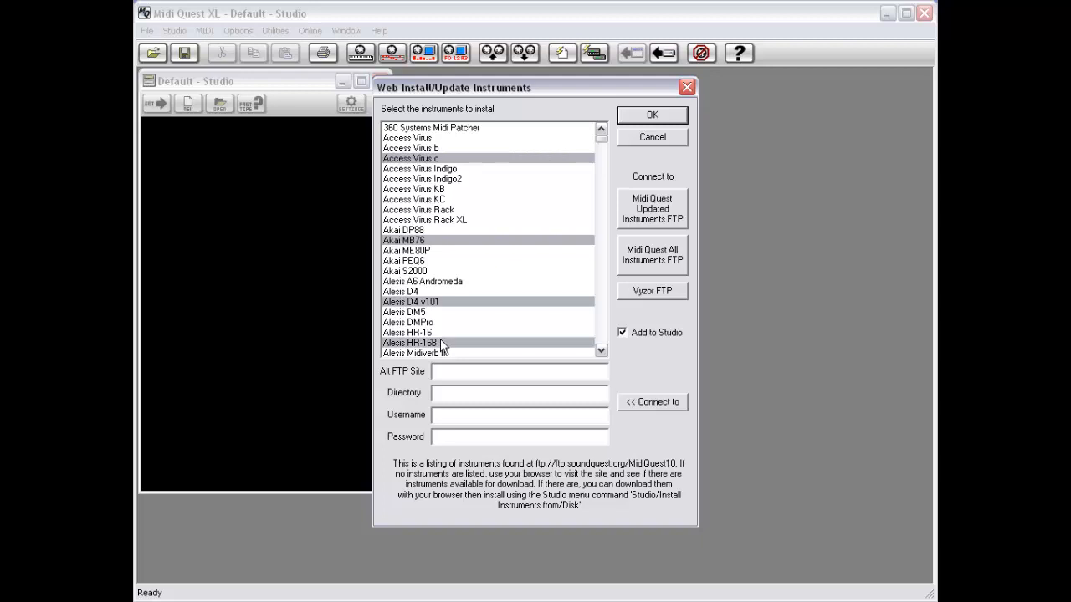
click(658, 135)
click(658, 142)
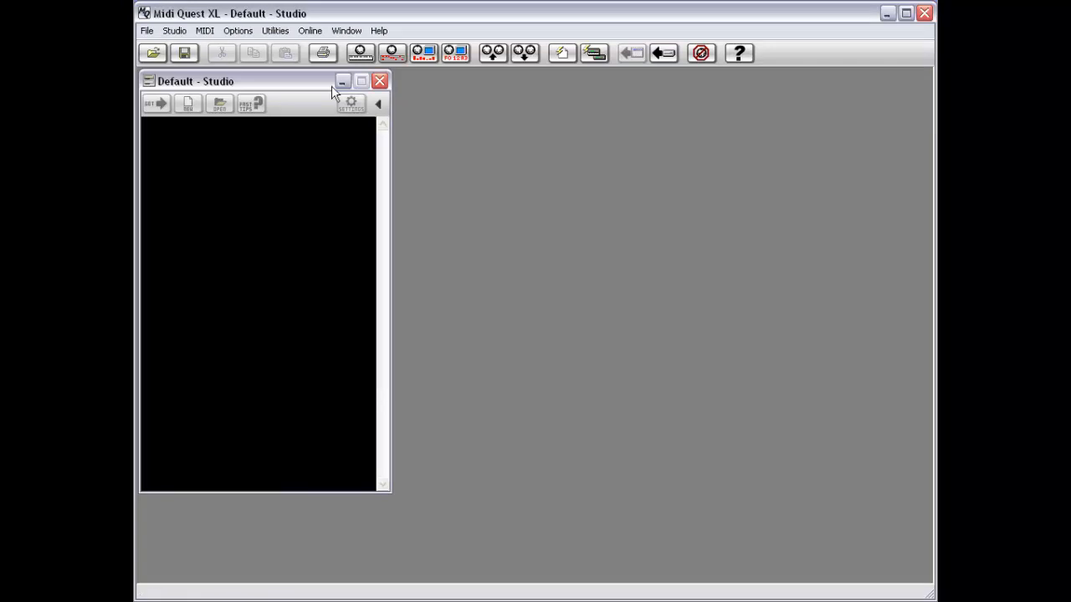
Add the installed Korg M1, Korg 01/W, Yamaha Motif ES6 and Yamaha DX7 instruments to the studio.
click(175, 31)
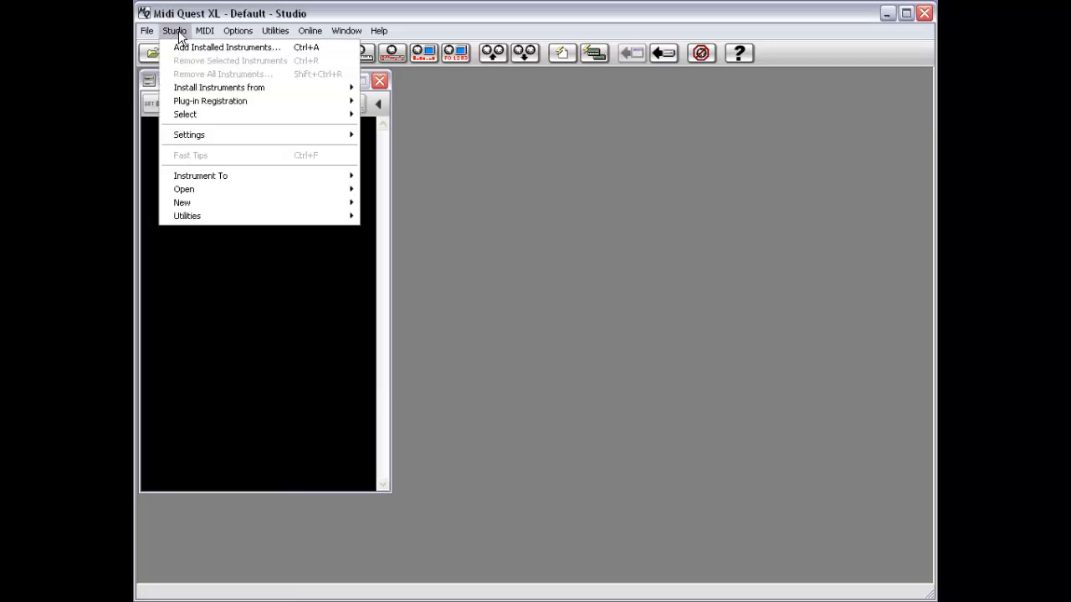
click(187, 47)
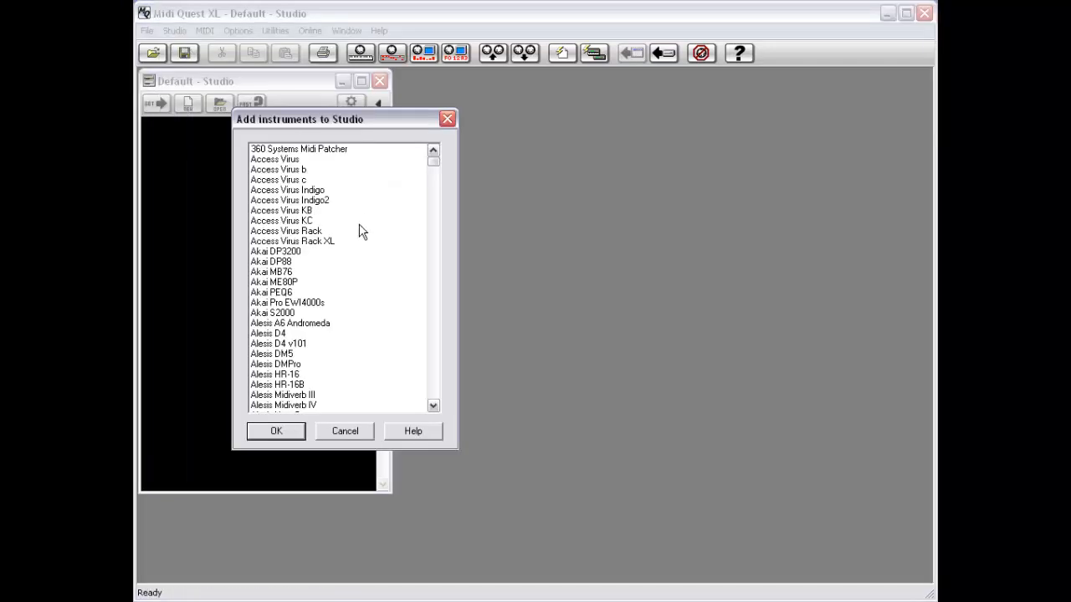
drag(433, 159, 432, 250)
click(292, 313)
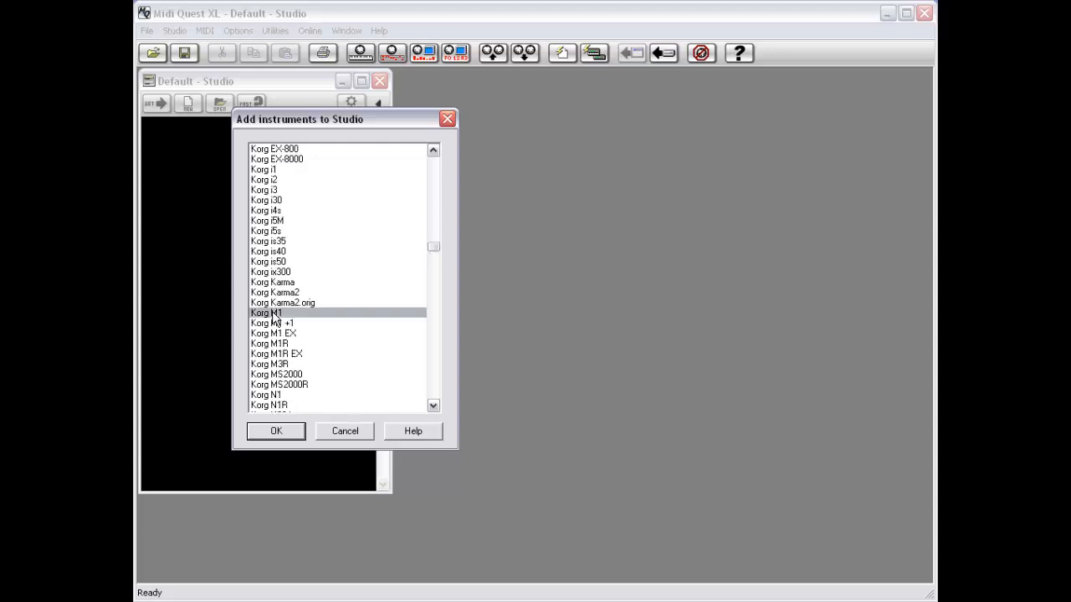
click(434, 202)
click(435, 194)
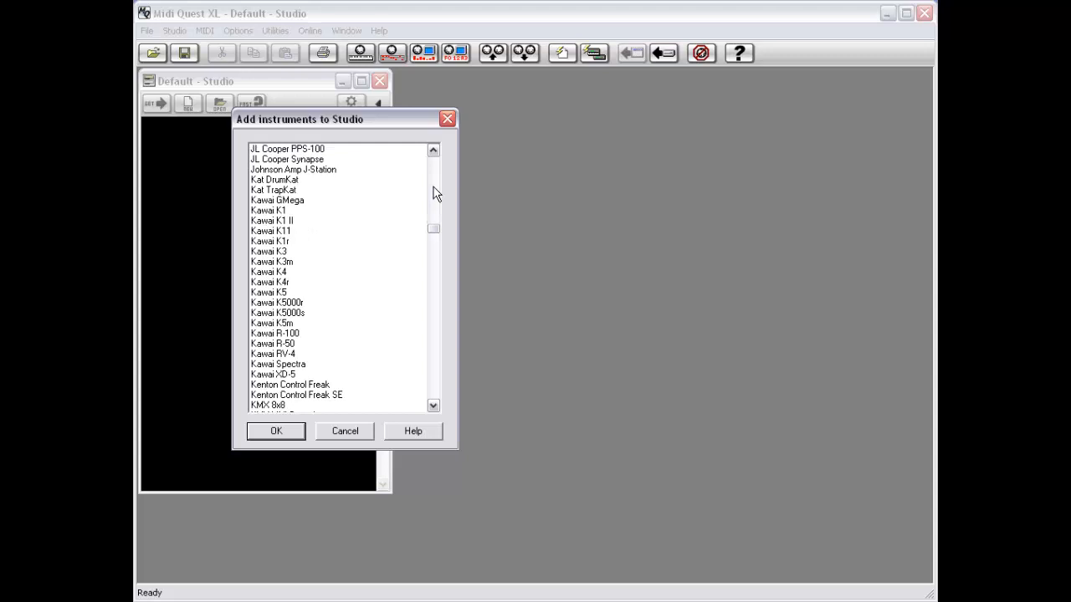
click(283, 212)
drag(434, 233, 433, 259)
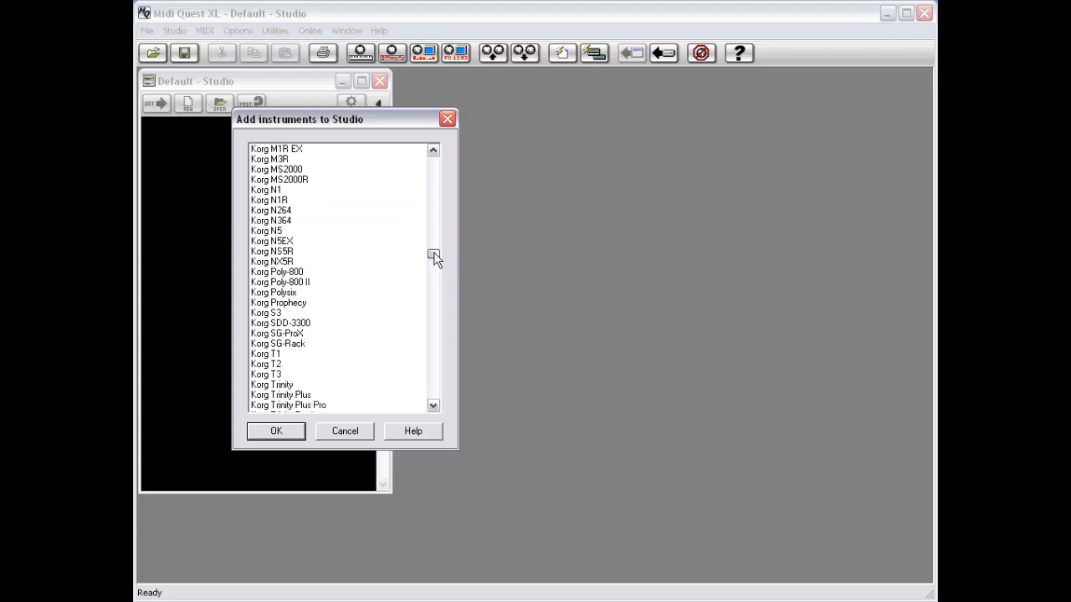
click(294, 355)
drag(432, 256, 426, 371)
click(300, 334)
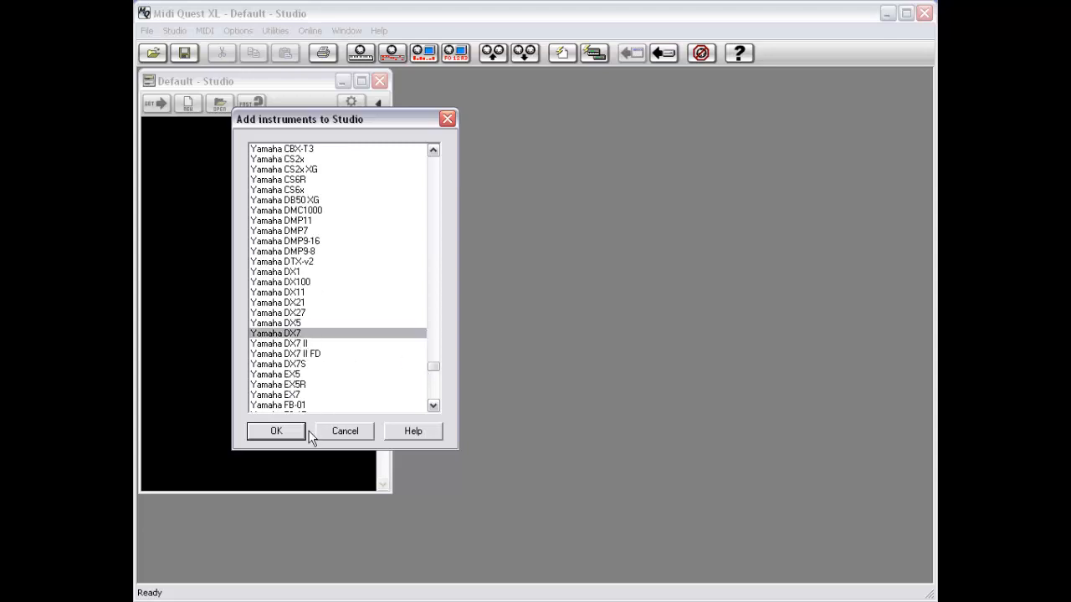
click(277, 433)
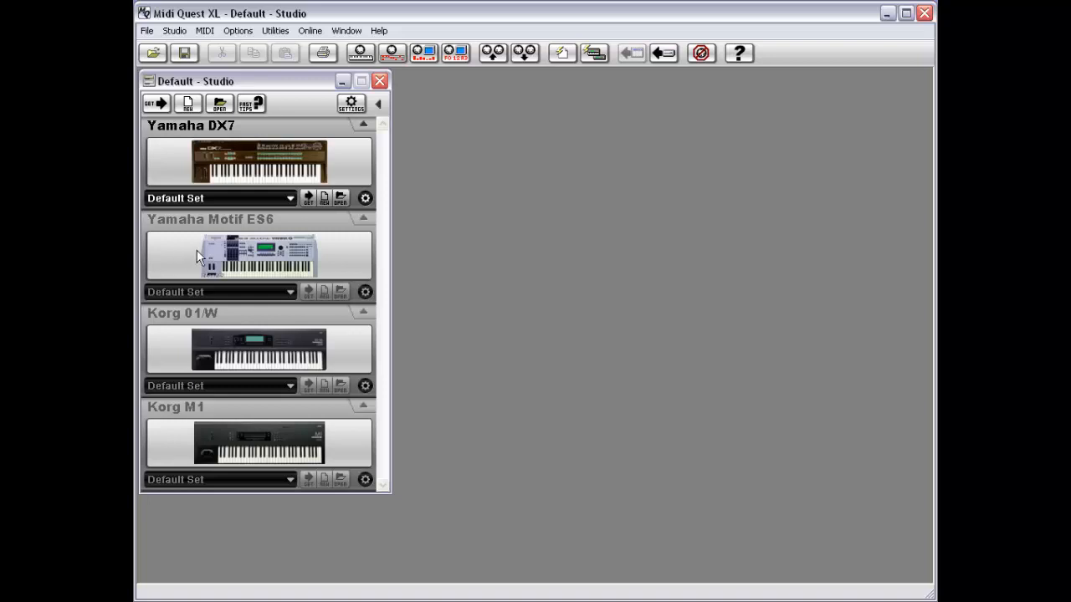
Configure the Yamaha DX7's MIDI connection with AutoSense and review its ports and channels in the instrument settings.
click(365, 199)
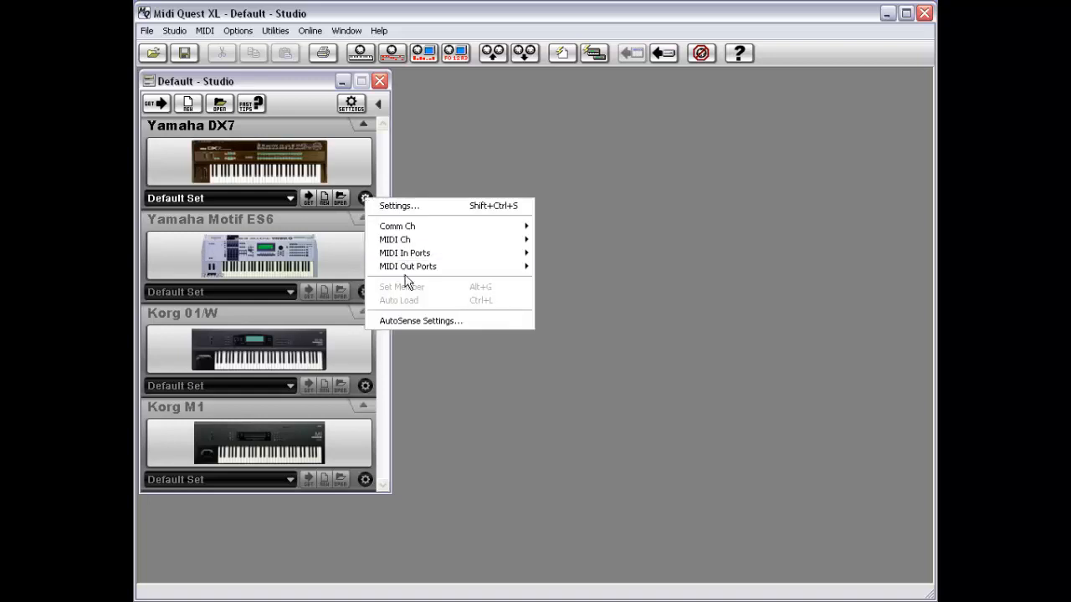
click(416, 322)
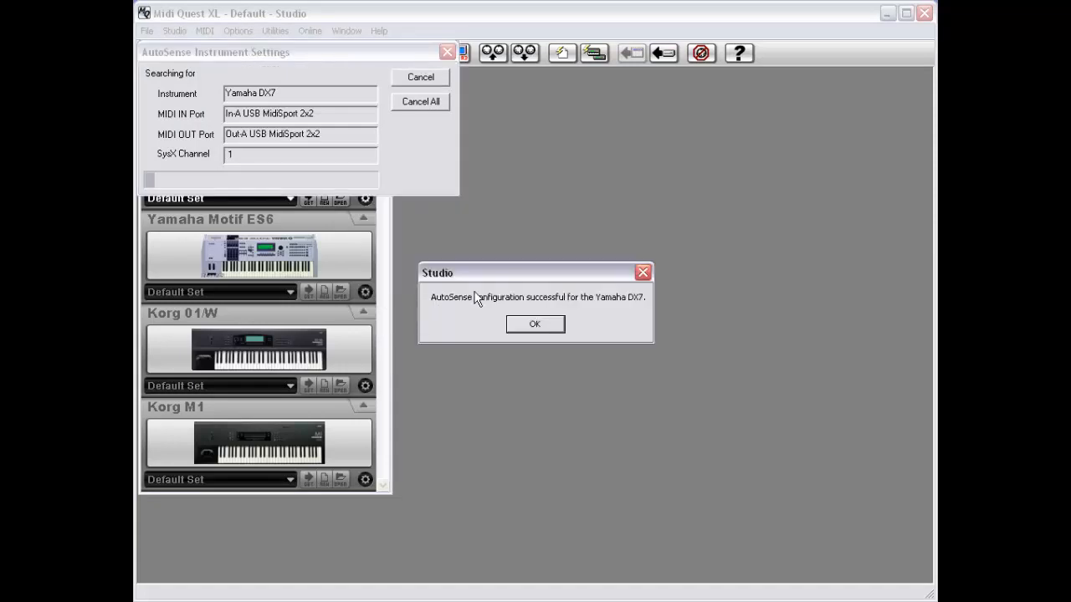
click(534, 326)
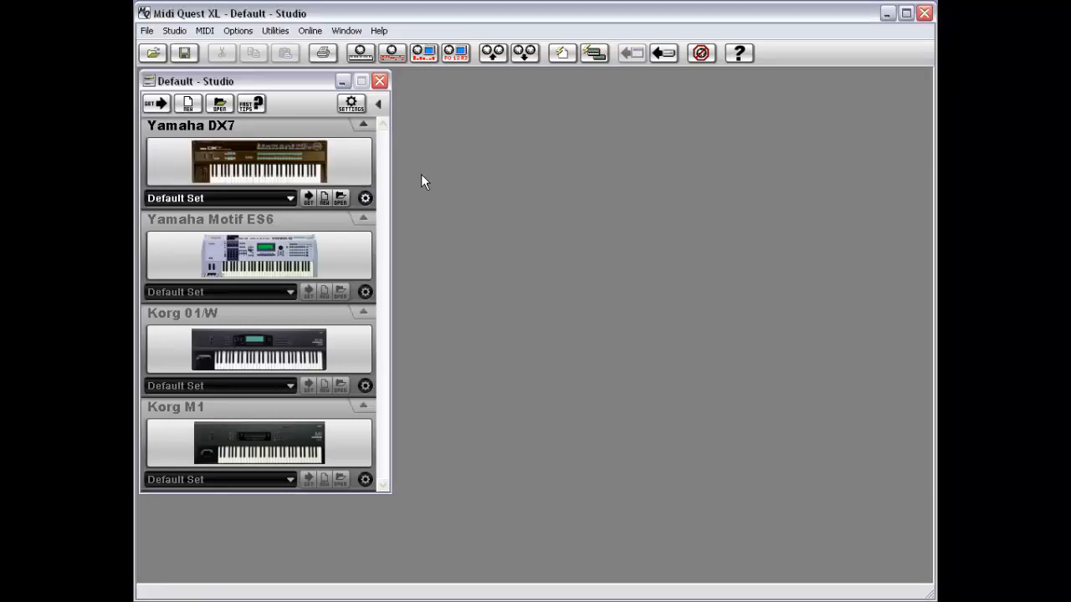
click(351, 103)
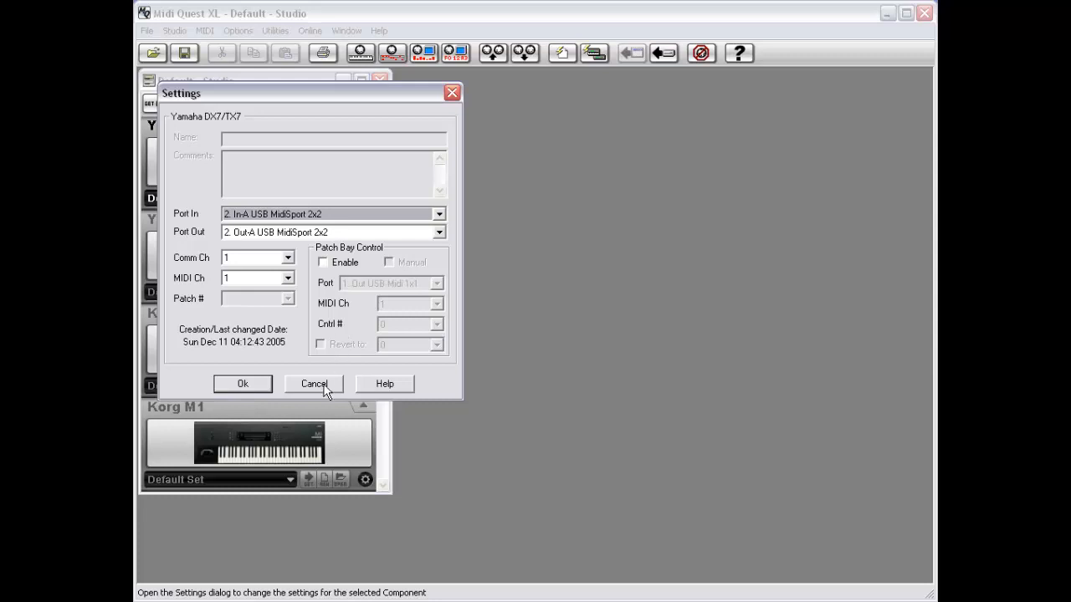
click(252, 383)
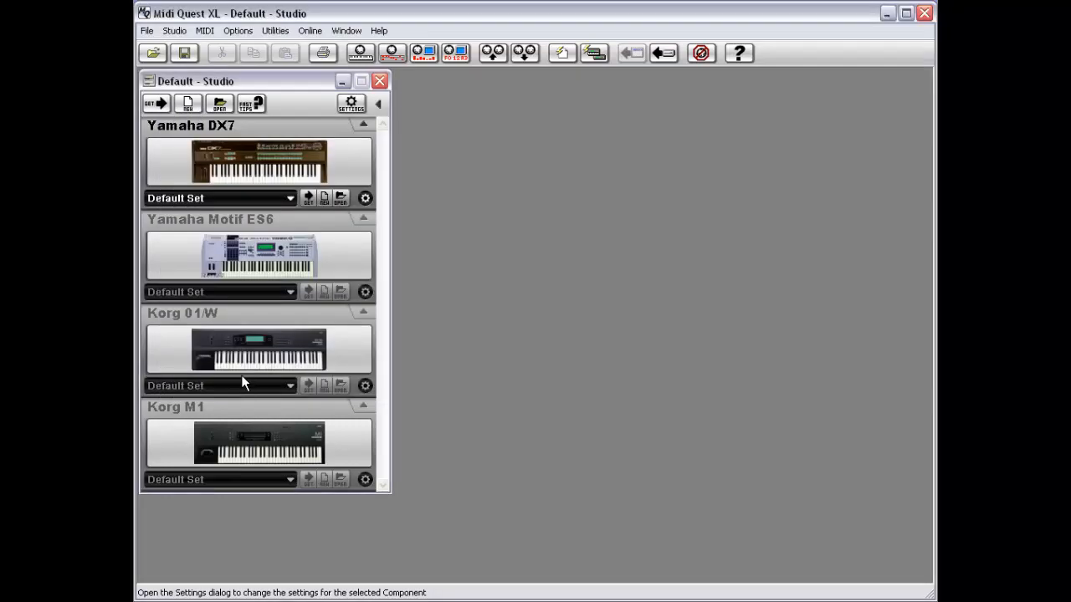
Set the Yamaha Motif ES6's input port to 2. In-A USB MidiSport 2x2 and its output port to 2. Out-A USB MidiSport 2x2.
click(266, 258)
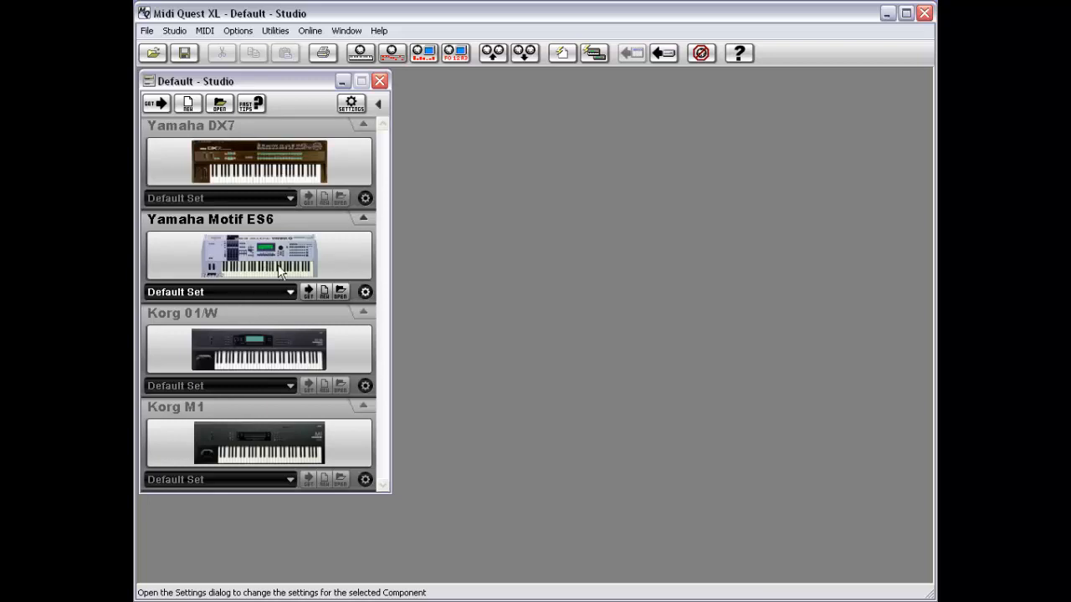
click(350, 103)
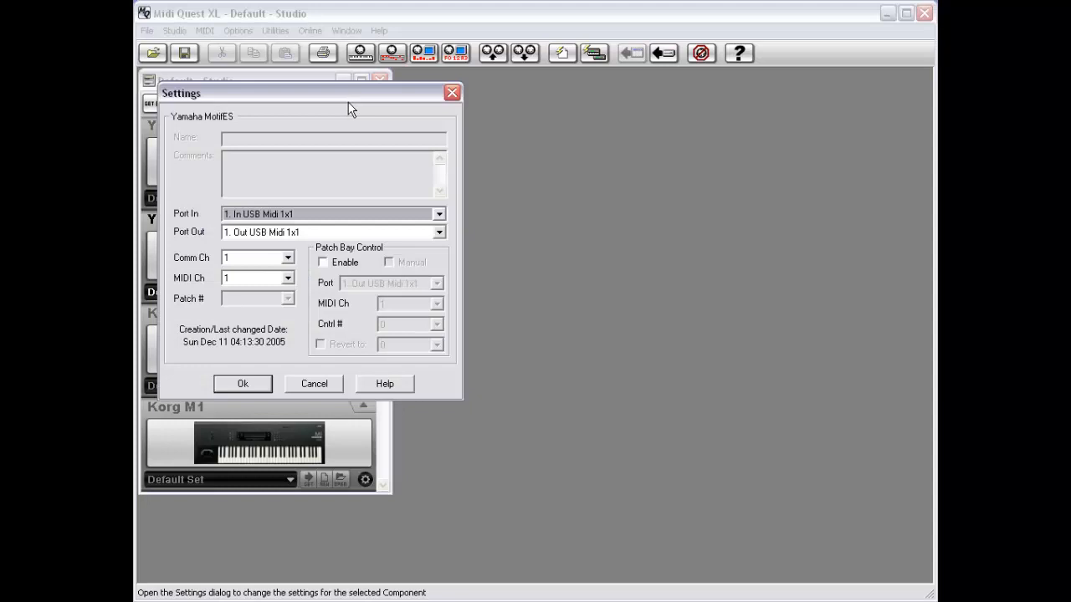
click(260, 214)
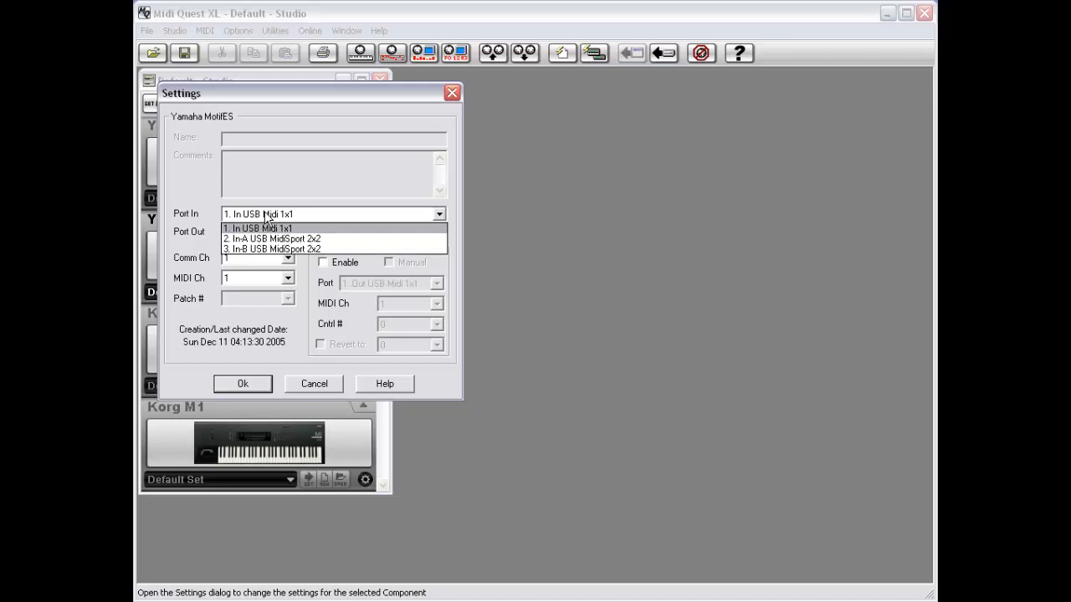
click(270, 239)
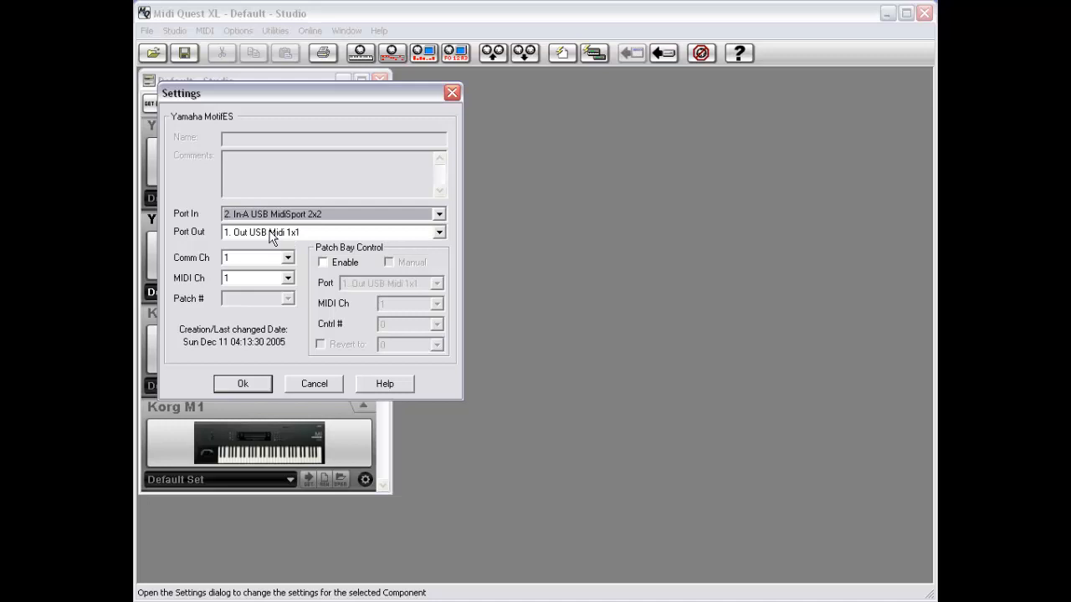
click(269, 234)
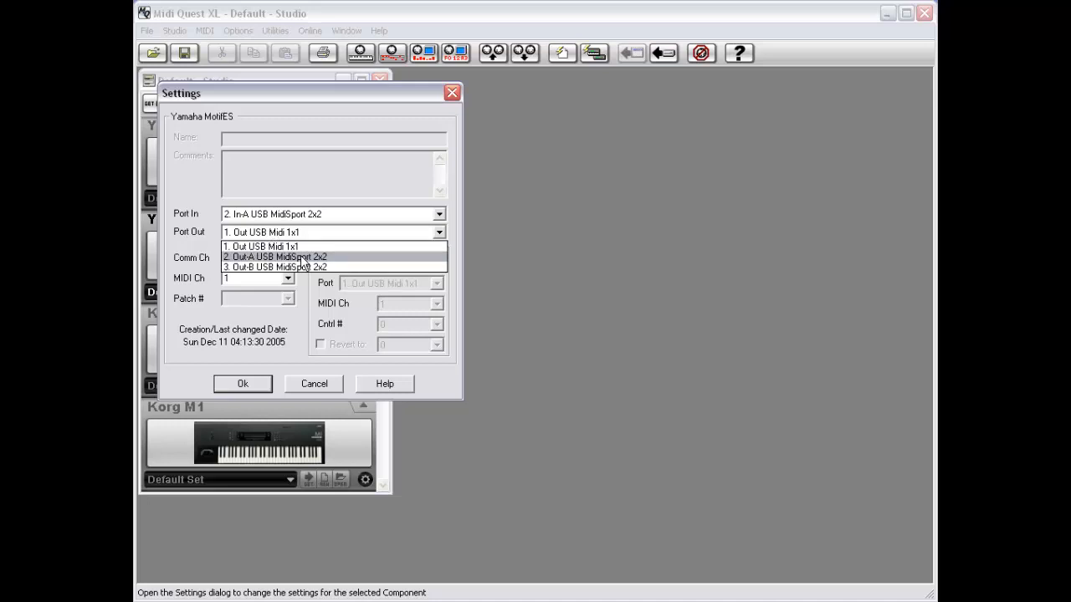
click(304, 257)
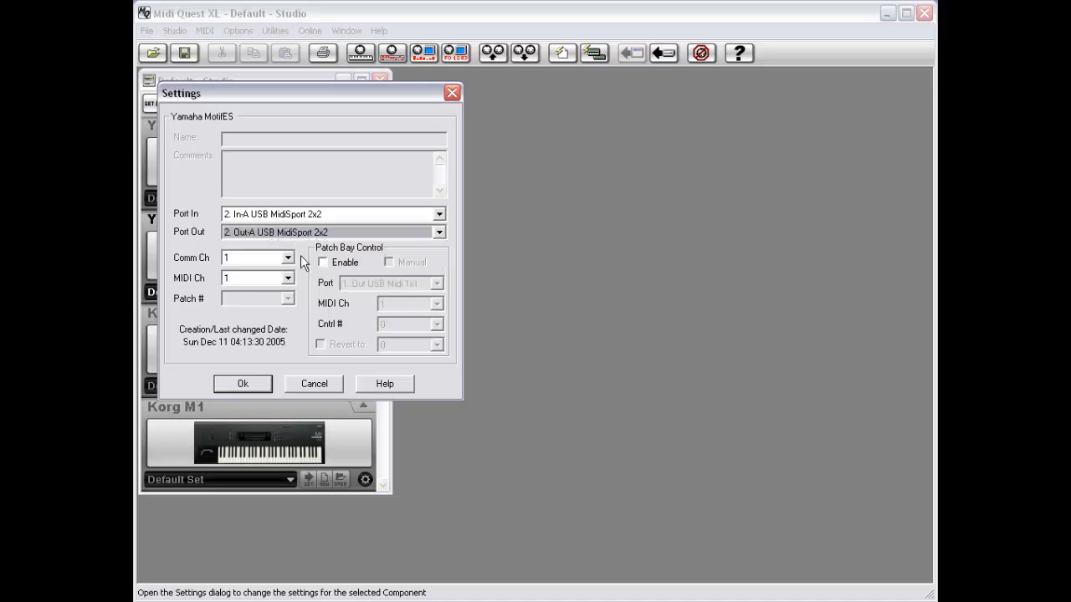
Check the communication and MIDI channel choices for the Yamaha Motif ES6, keep both on channel 1, and accept the settings.
click(250, 256)
click(250, 257)
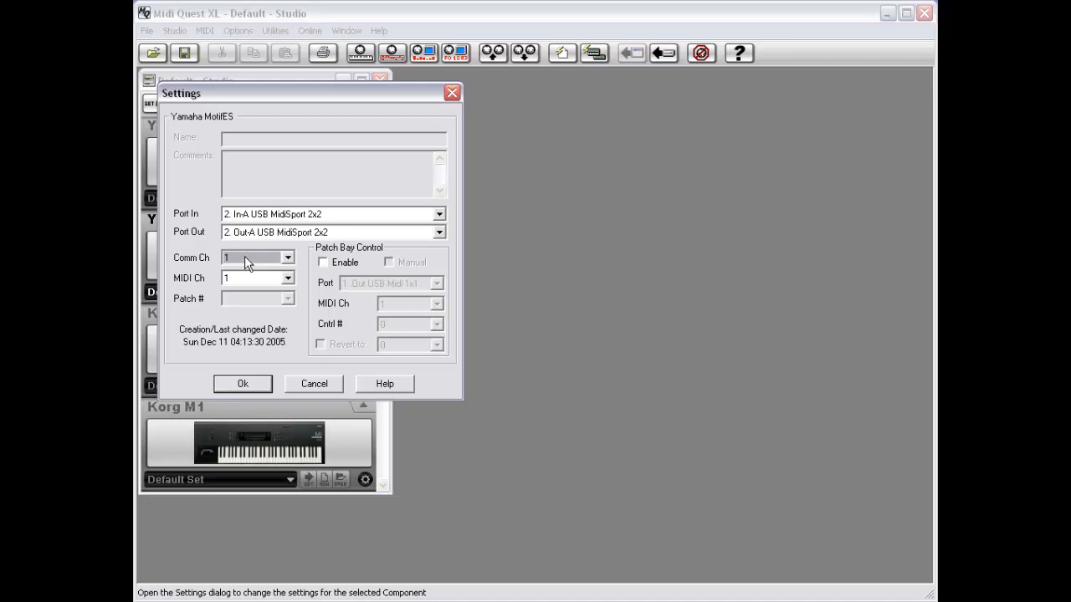
click(244, 277)
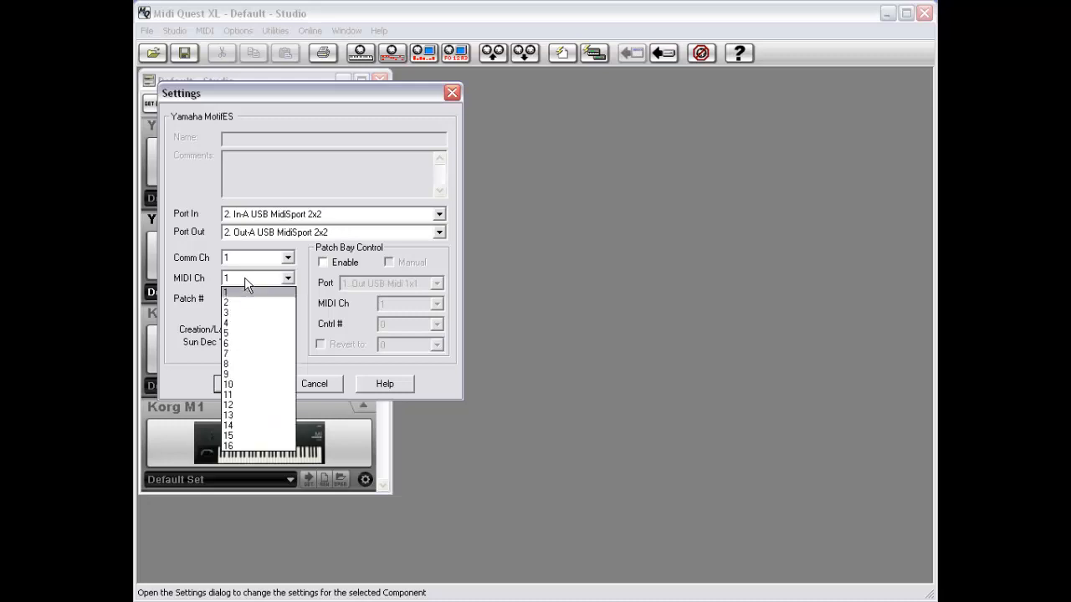
click(245, 277)
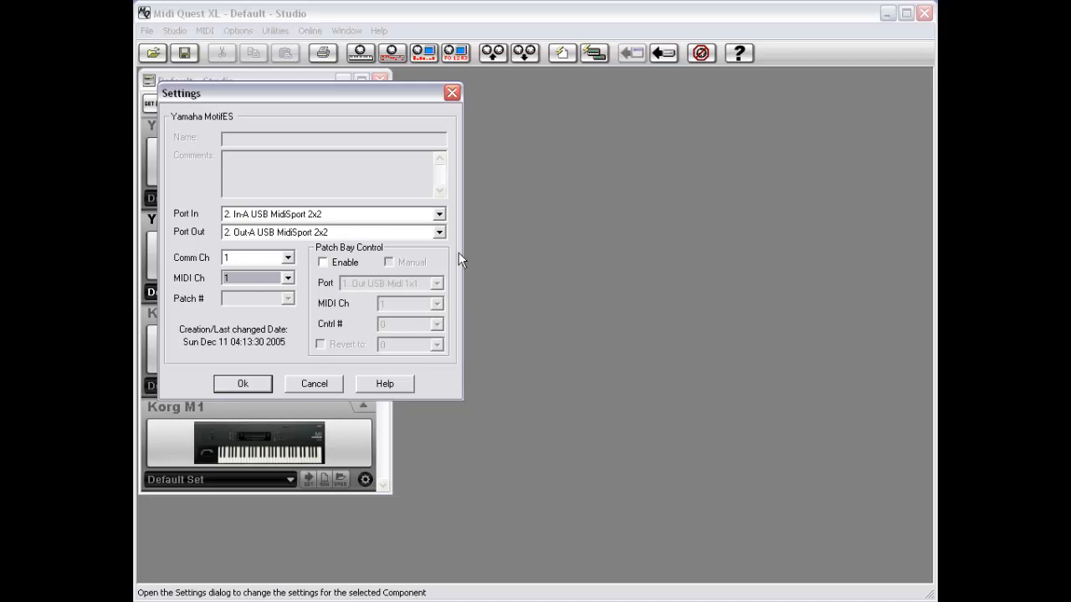
click(388, 384)
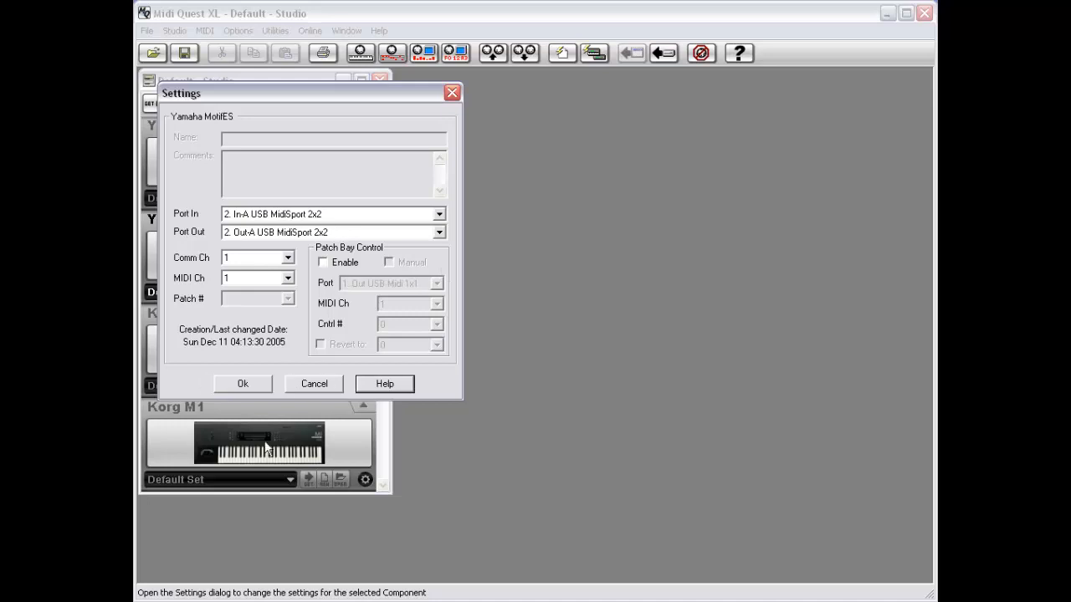
click(246, 385)
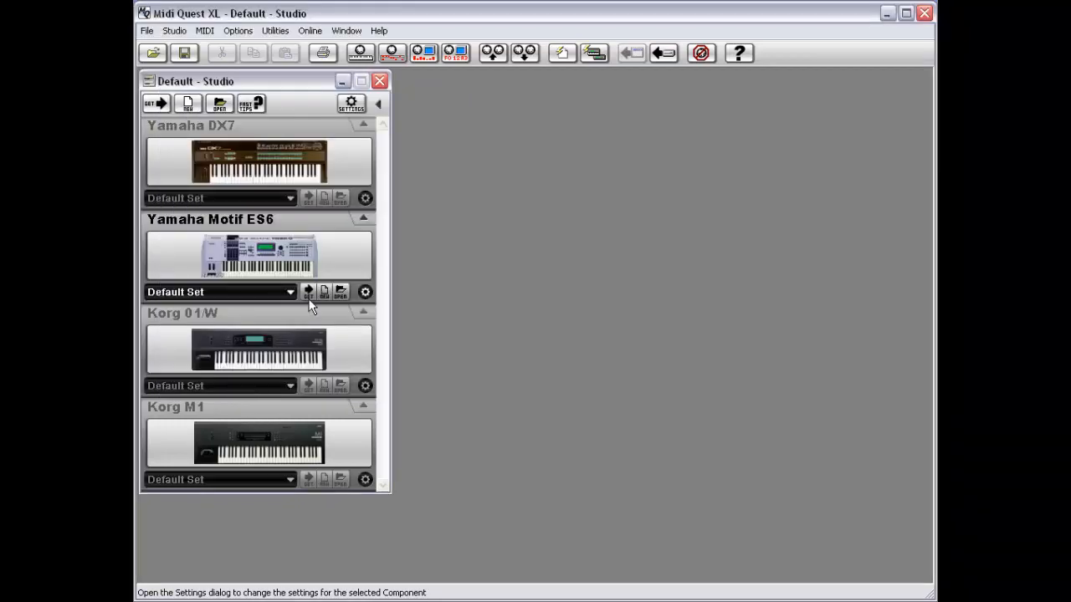
Review the port and channel settings of the Korg 01/W and leave them without applying changes.
click(296, 330)
click(351, 102)
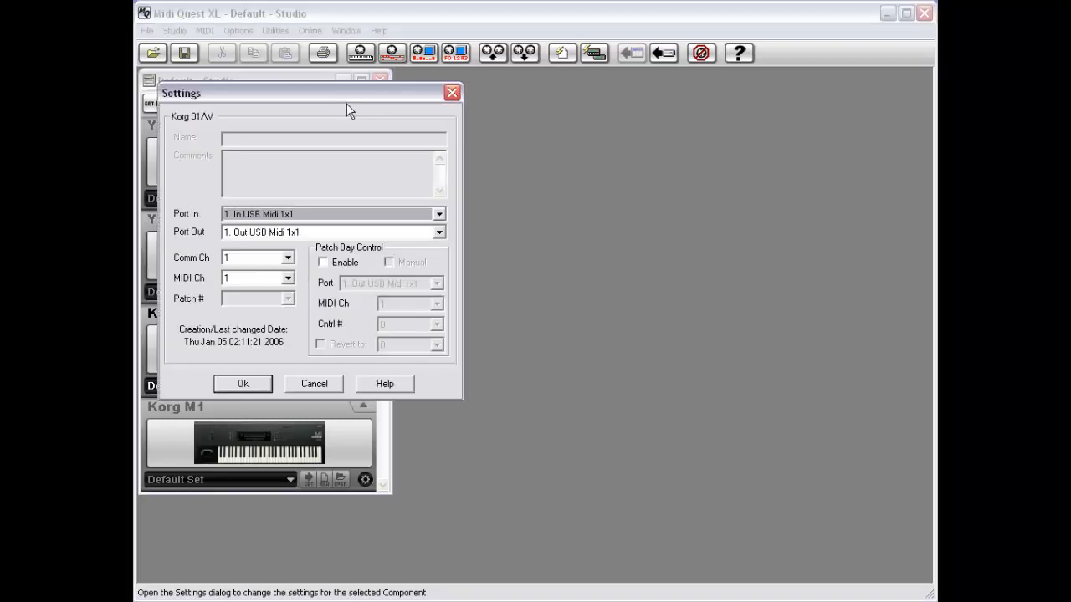
click(314, 383)
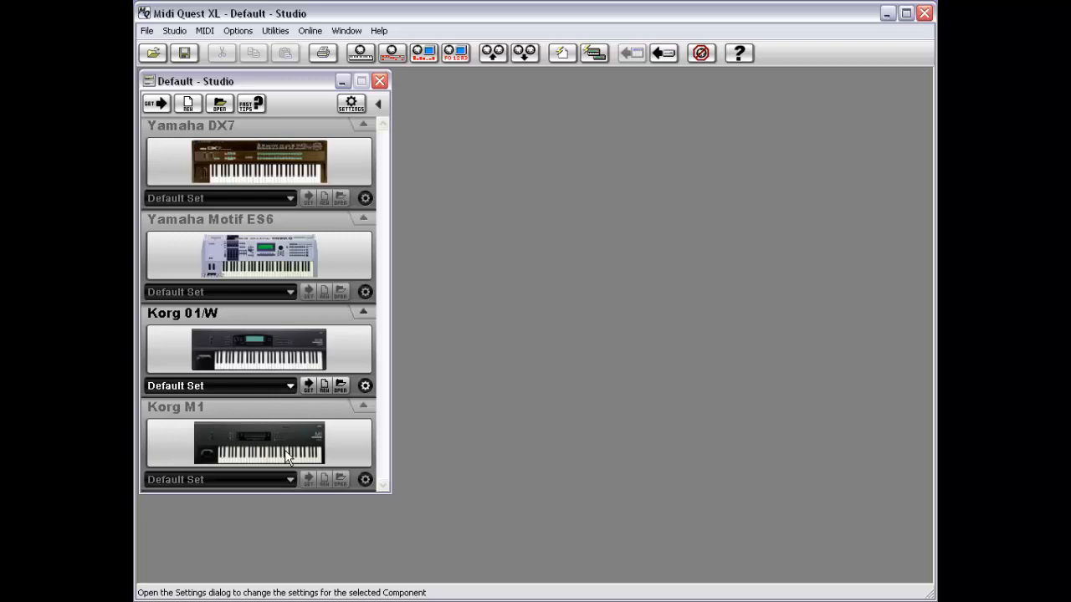
Select the Yamaha DX7 and save the studio with its configured instruments.
click(212, 176)
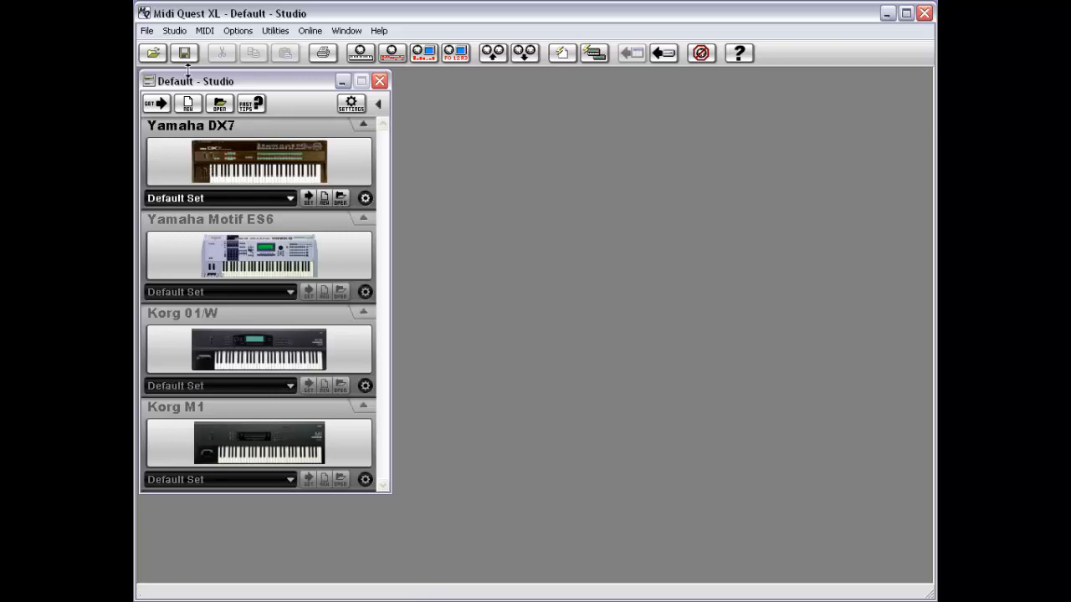
click(146, 31)
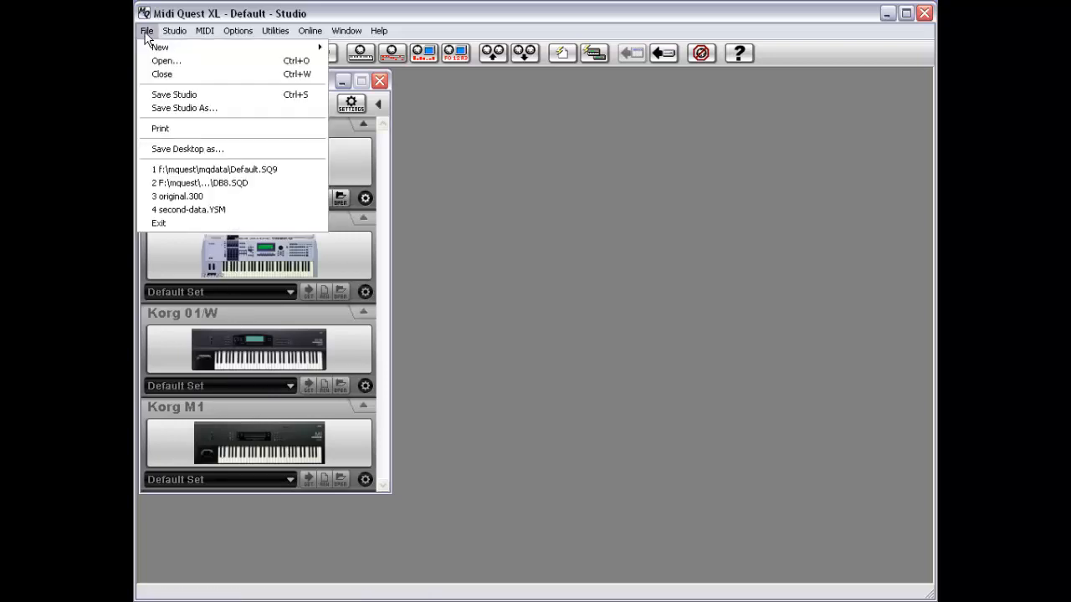
click(179, 97)
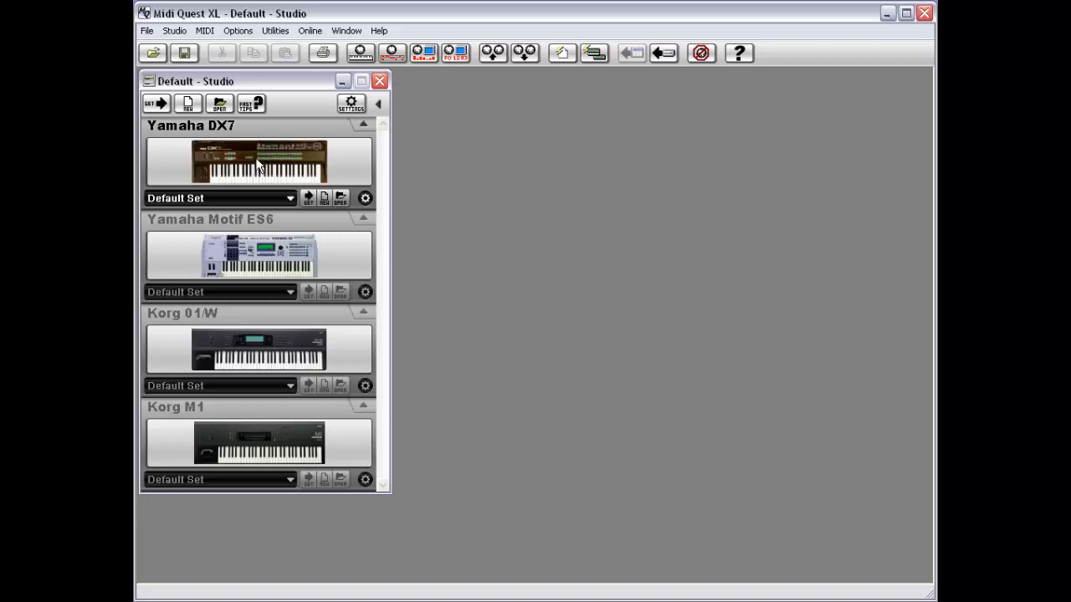
Open the fast tips for the Yamaha DX7 and enlarge the tips window to read all of the text.
click(247, 105)
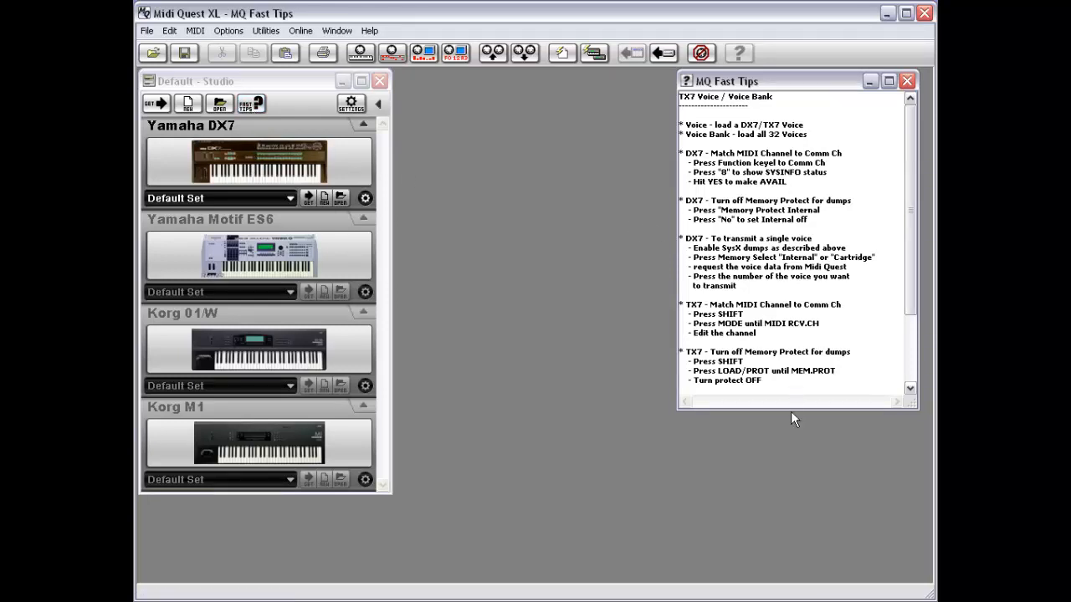
drag(791, 410, 779, 490)
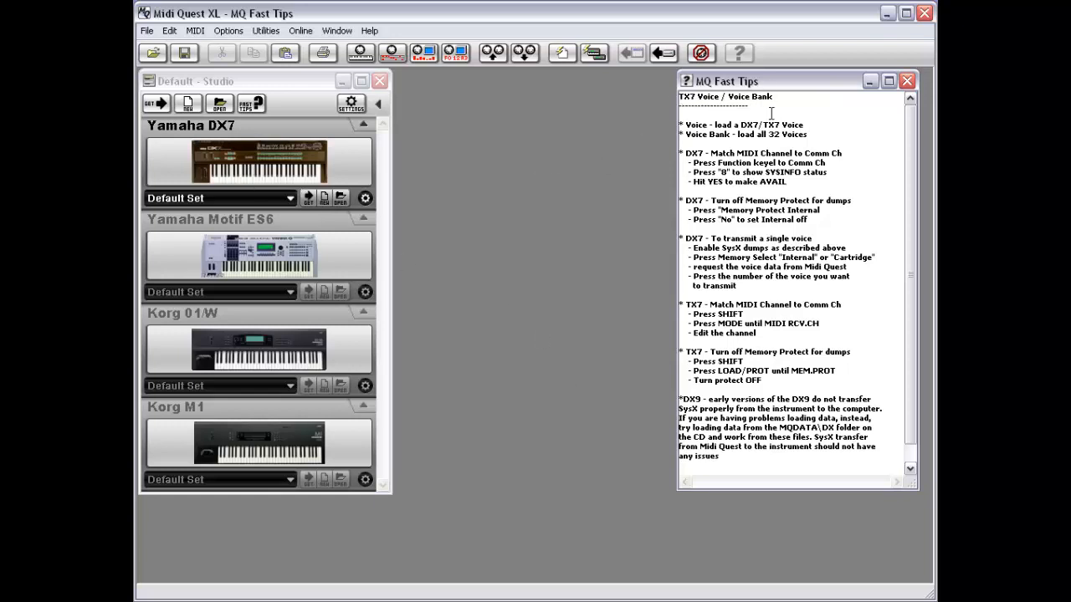
Examine the set options and the list of individual components offered for the Yamaha Motif ES6.
click(208, 274)
click(227, 292)
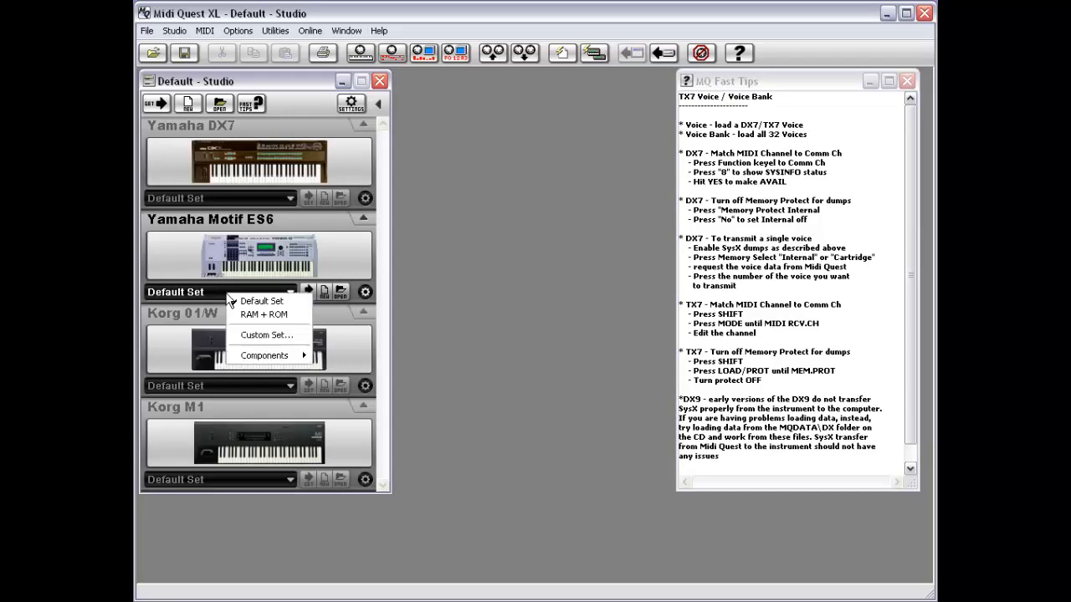
mouse_move(263, 355)
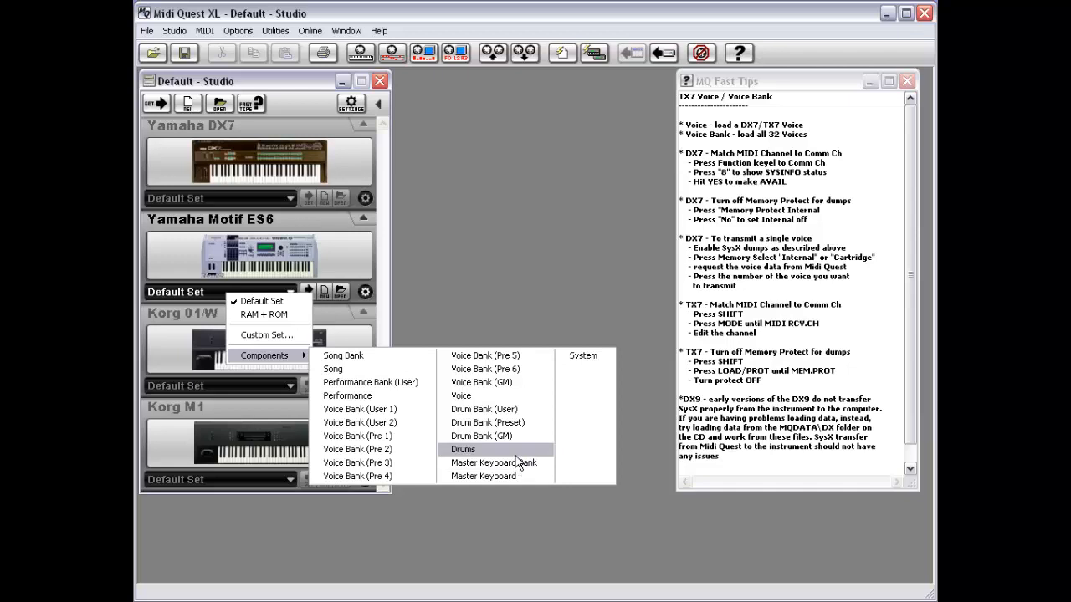
click(490, 288)
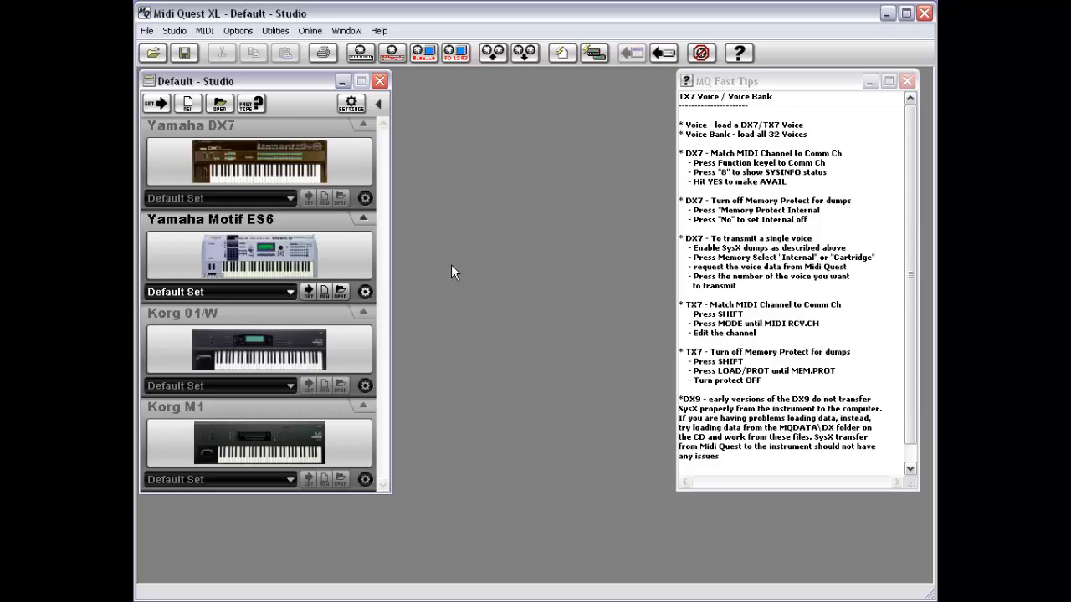
Open the fast tips for the Korg 01/W, read its SysEx setup instructions, and close both tips windows.
click(299, 348)
click(275, 431)
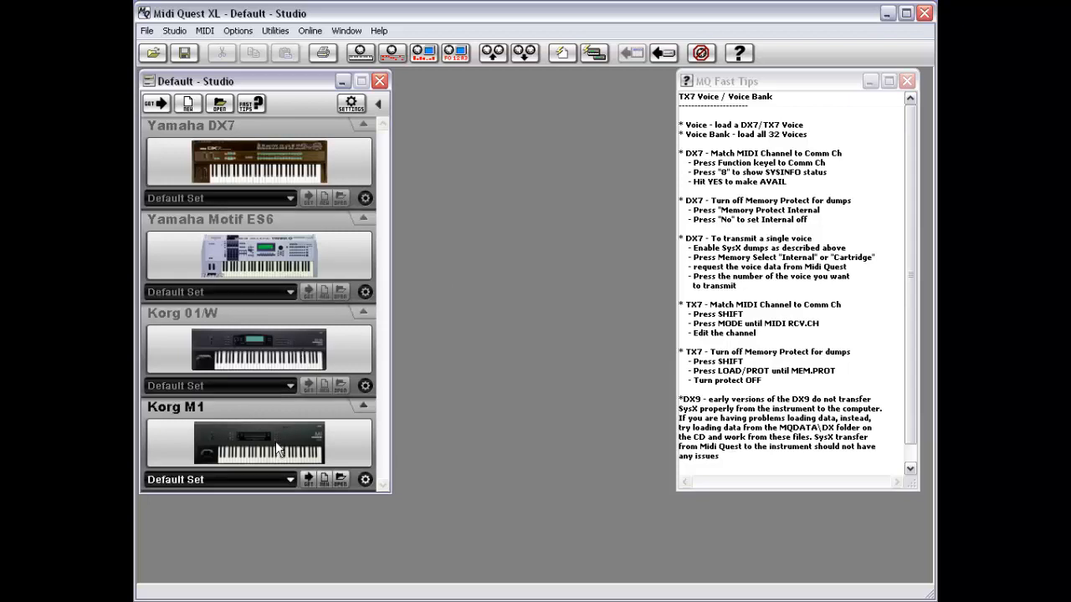
click(271, 352)
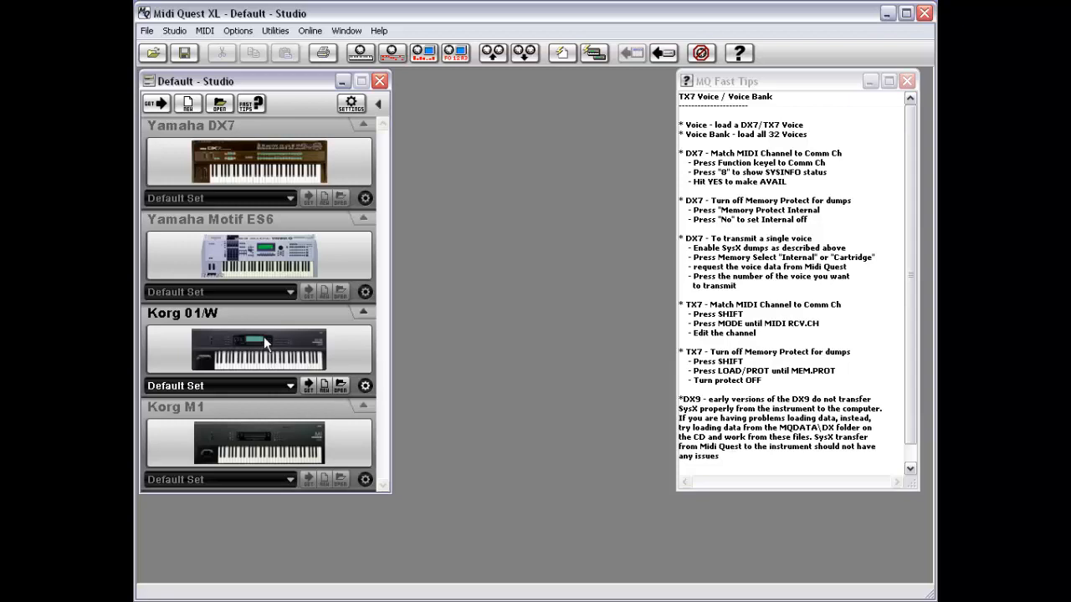
click(250, 103)
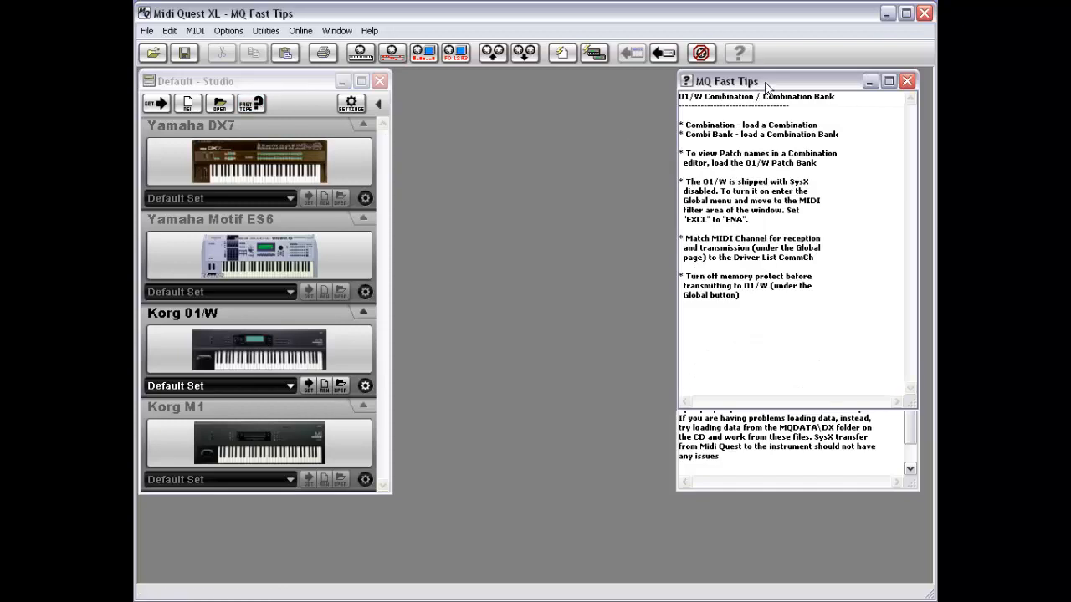
drag(769, 82, 730, 96)
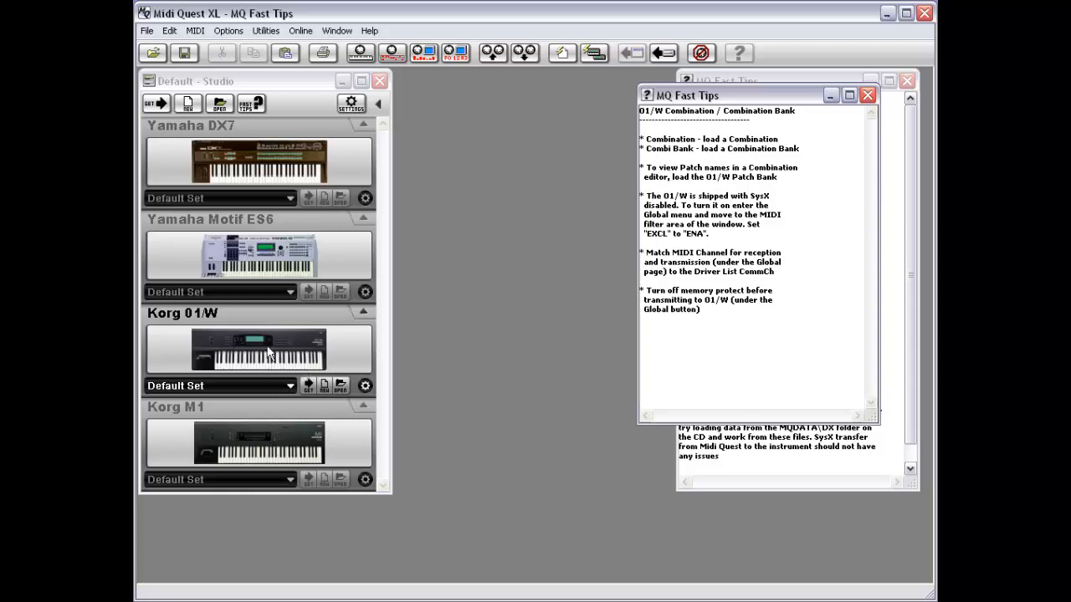
double_click(647, 97)
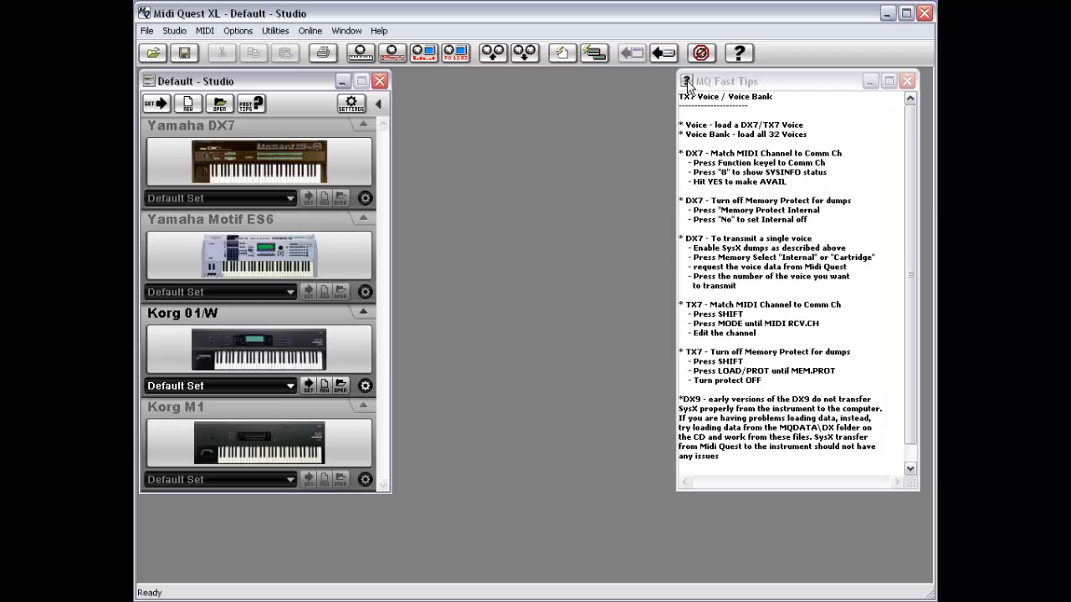
double_click(687, 81)
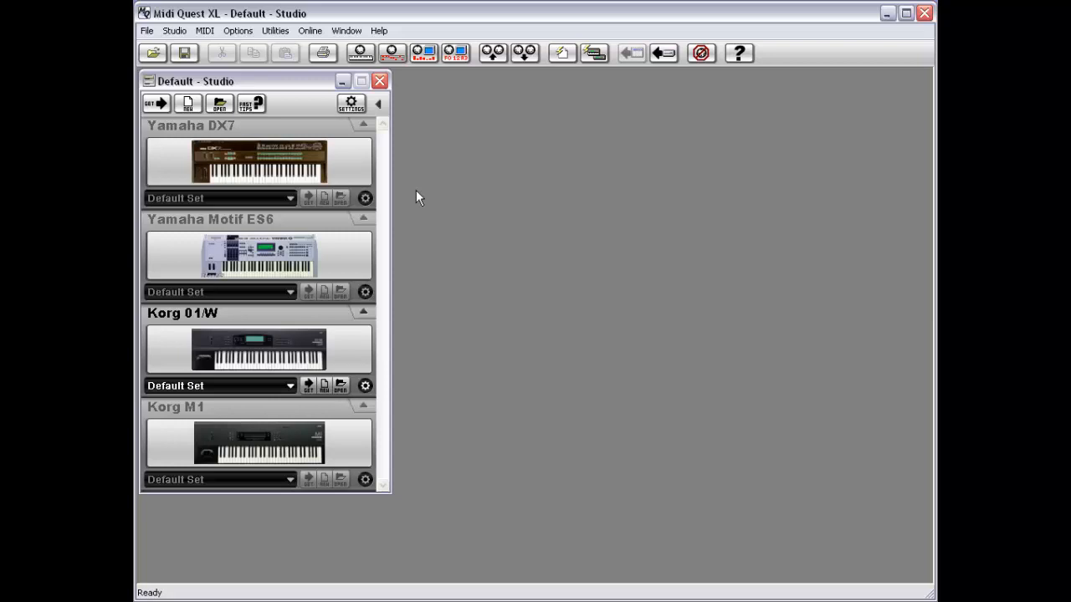
Examine the sets and individual data types available for the Yamaha DX7 and the Korg 01/W.
click(279, 161)
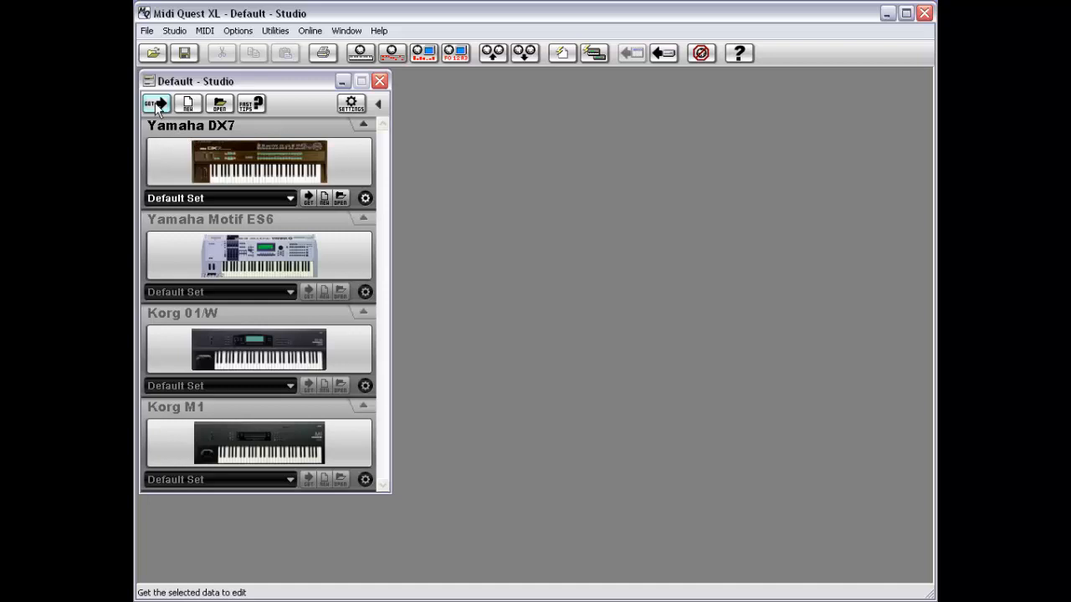
click(210, 199)
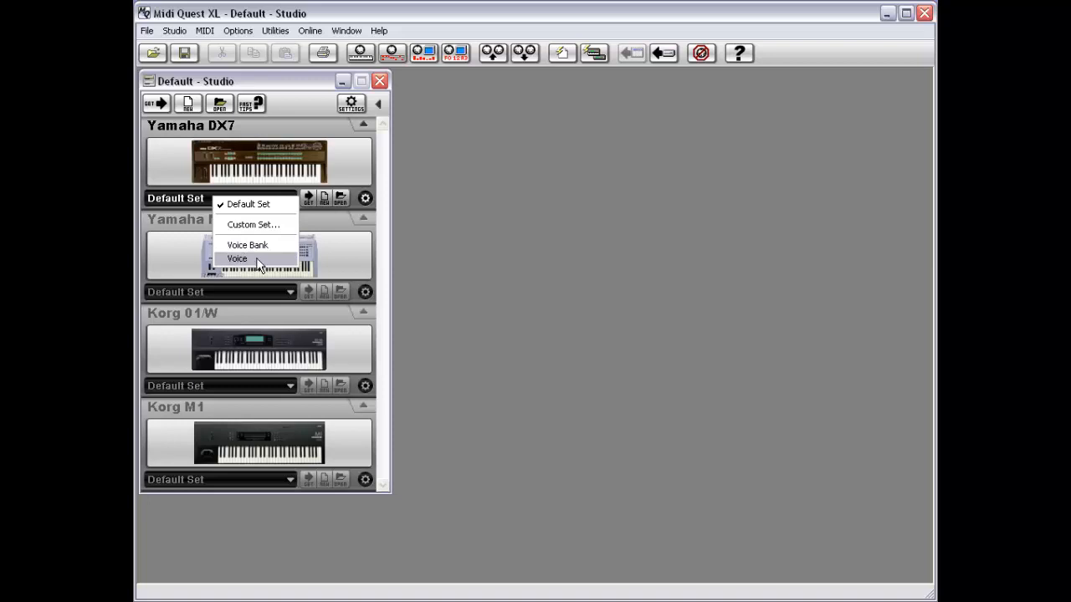
click(231, 380)
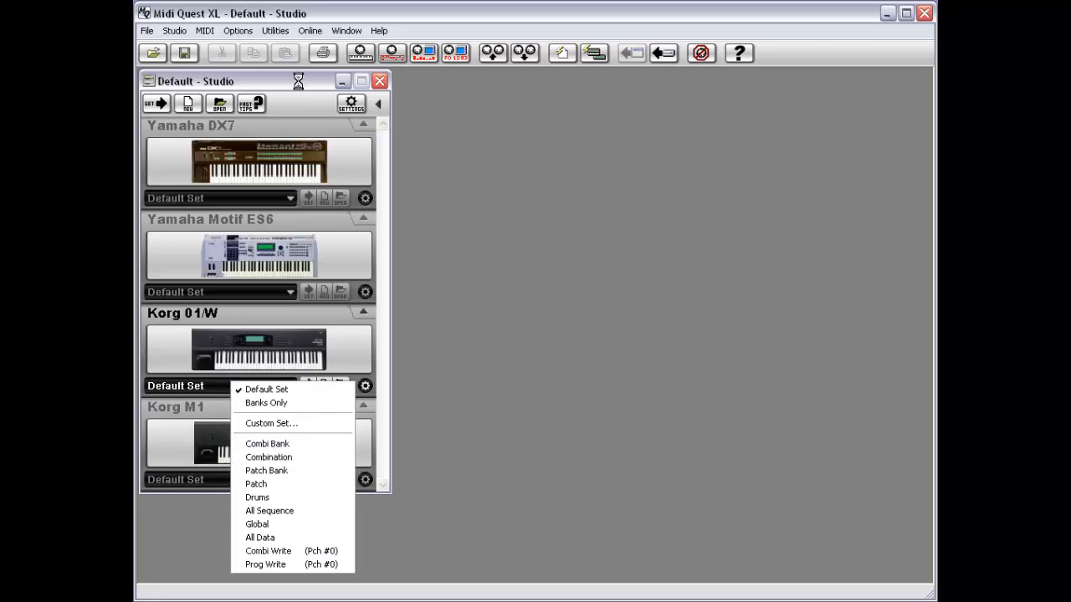
Retrieve the Default Set from the Yamaha DX7 into a new set and display its Voice editor.
click(232, 160)
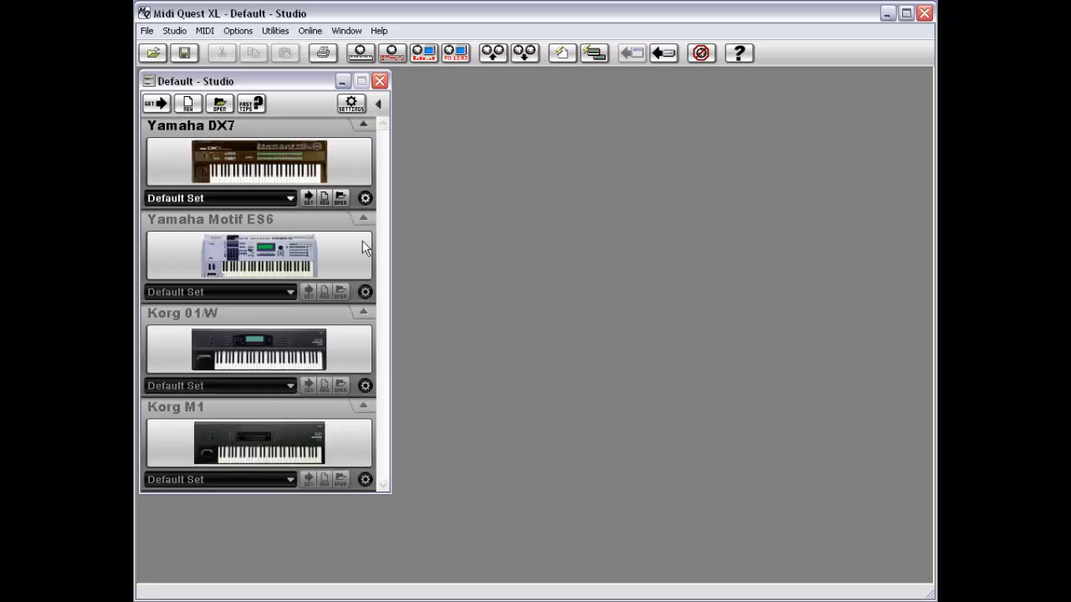
click(308, 198)
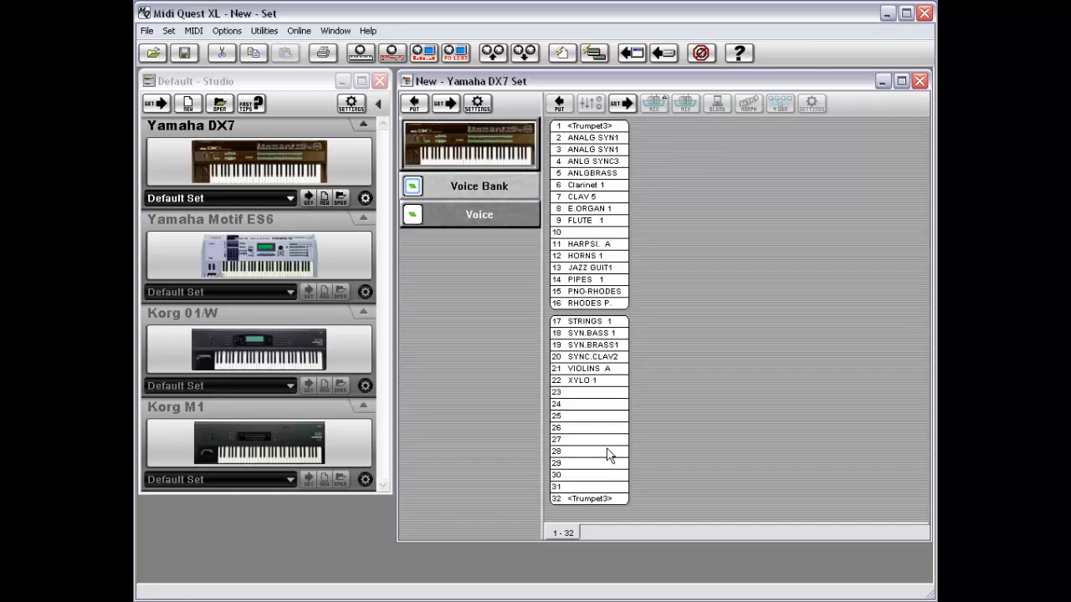
click(468, 215)
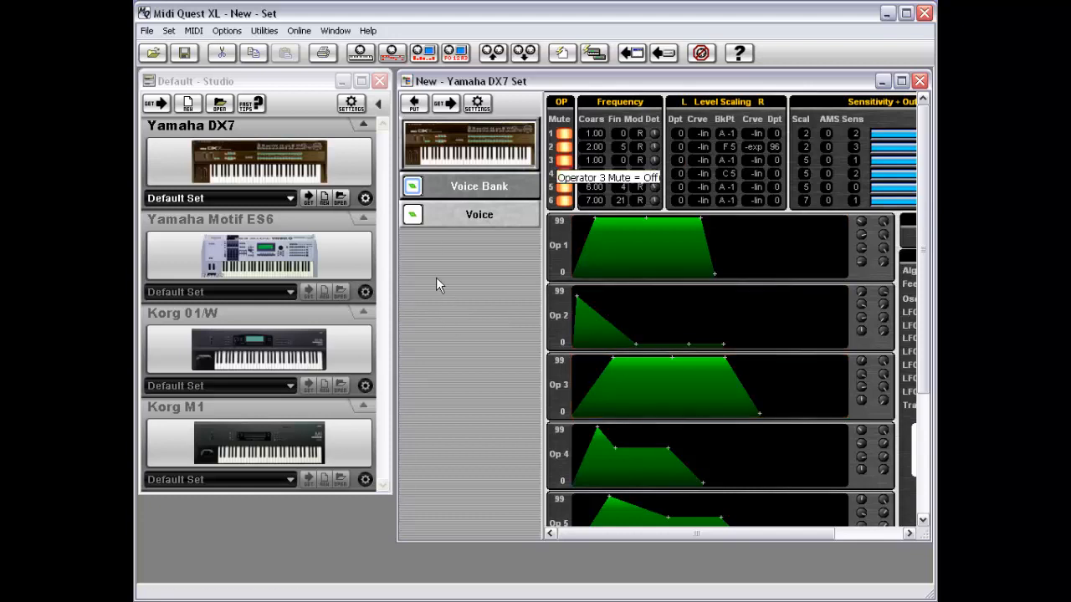
click(146, 31)
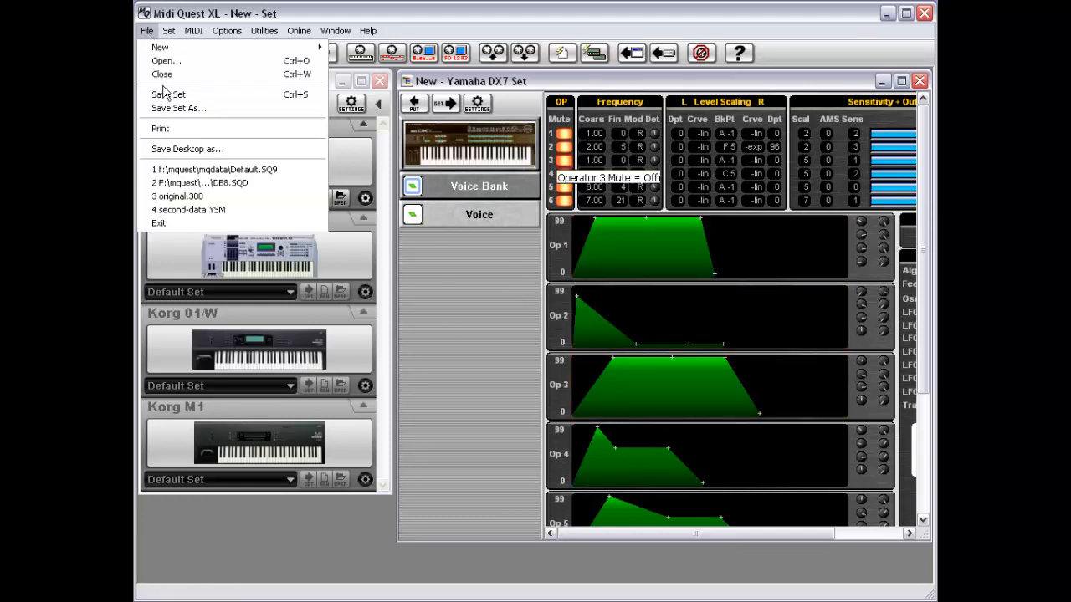
click(534, 124)
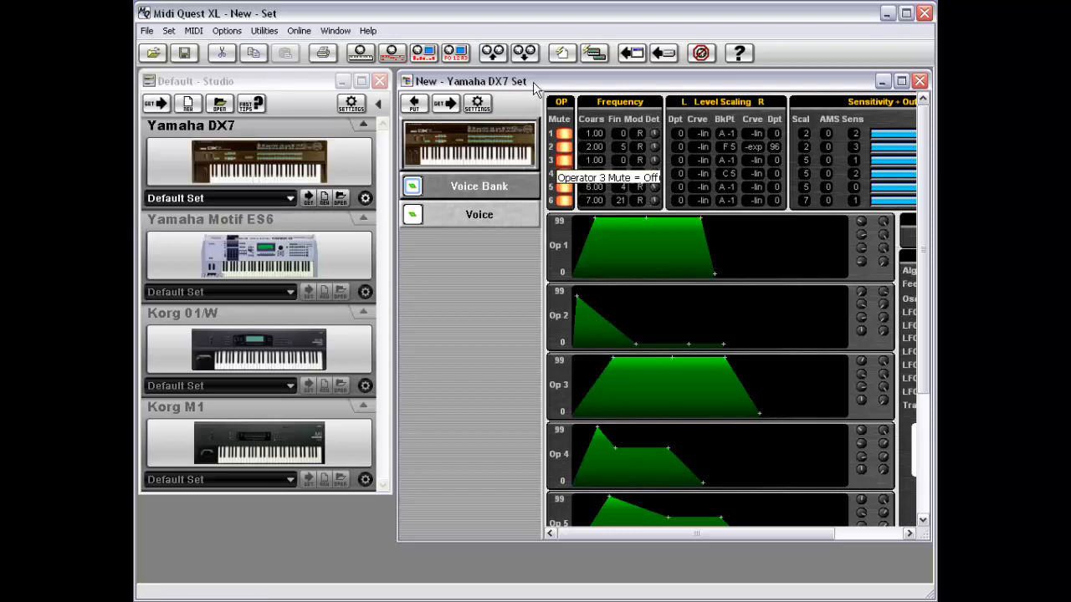
click(147, 30)
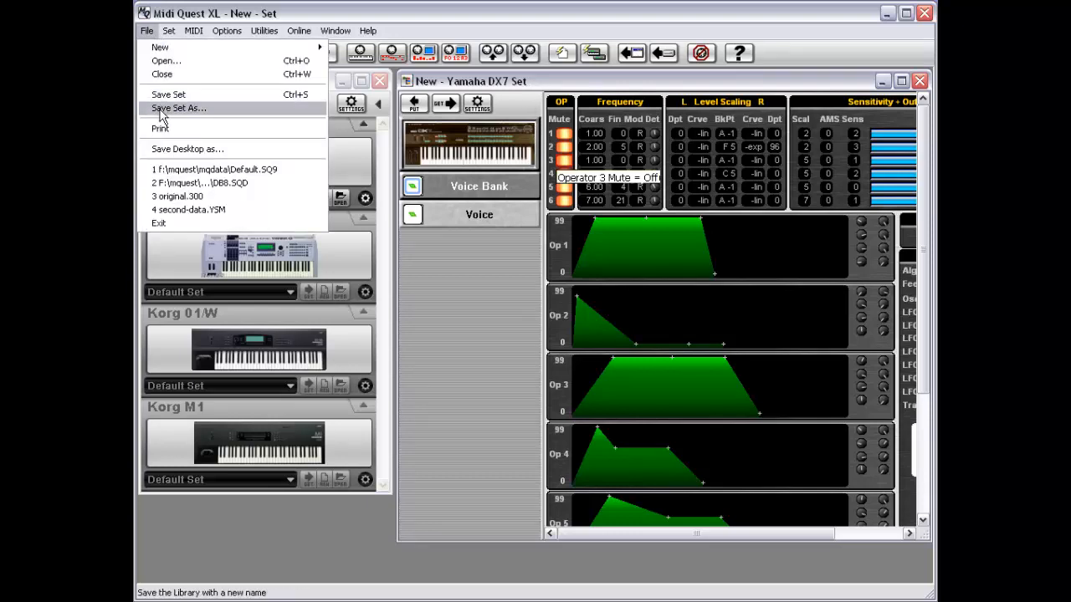
click(178, 108)
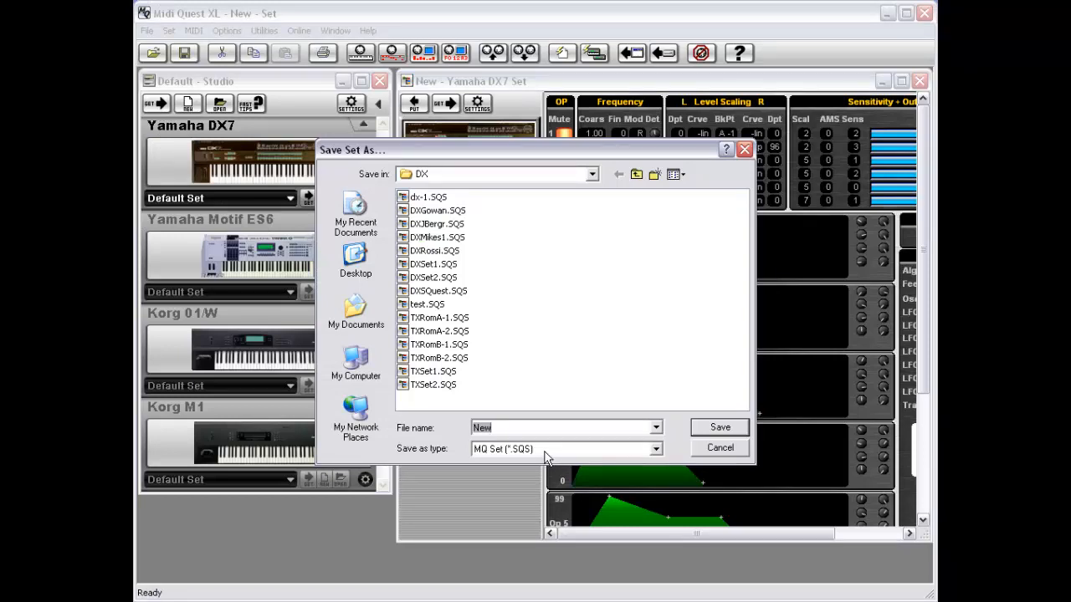
text(Factory)
click(720, 448)
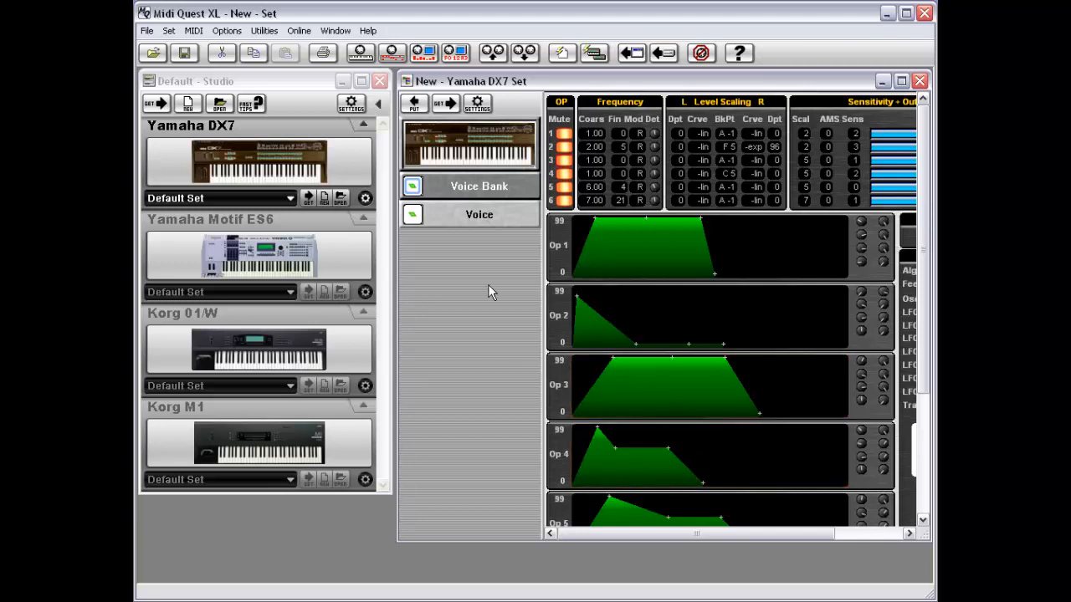
Close the DX7 set without saving and create a new Default Set for the Yamaha Motif ES6, declining to define its Song.
double_click(407, 81)
click(537, 327)
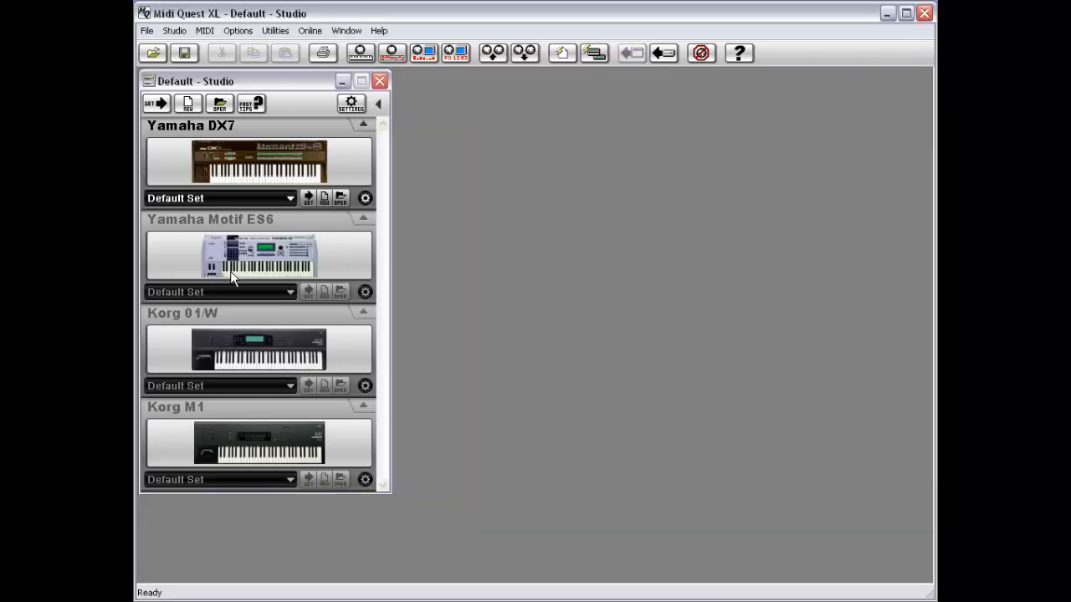
click(243, 261)
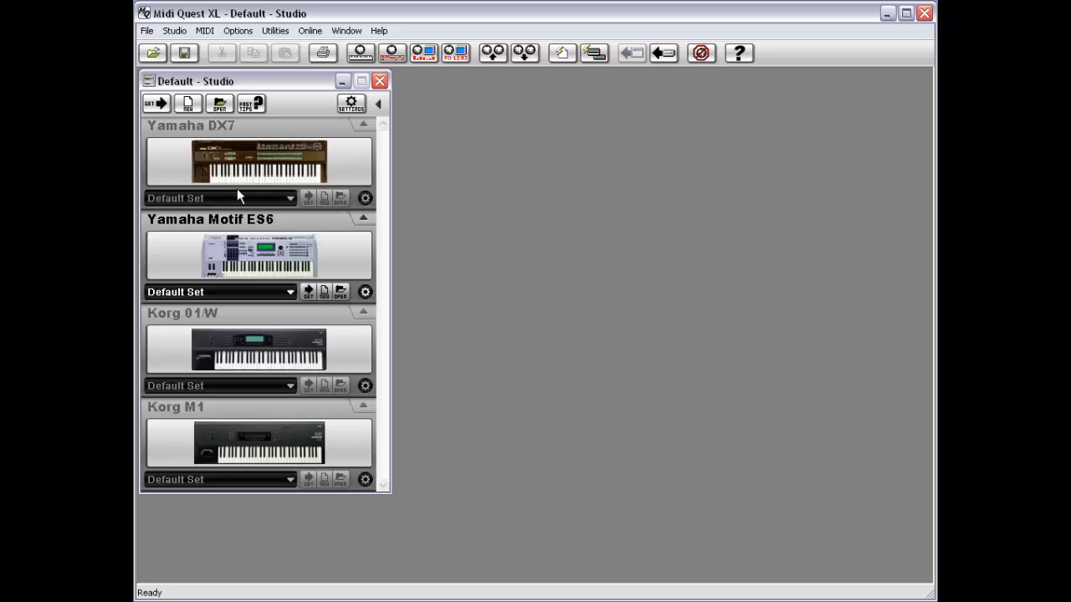
click(324, 292)
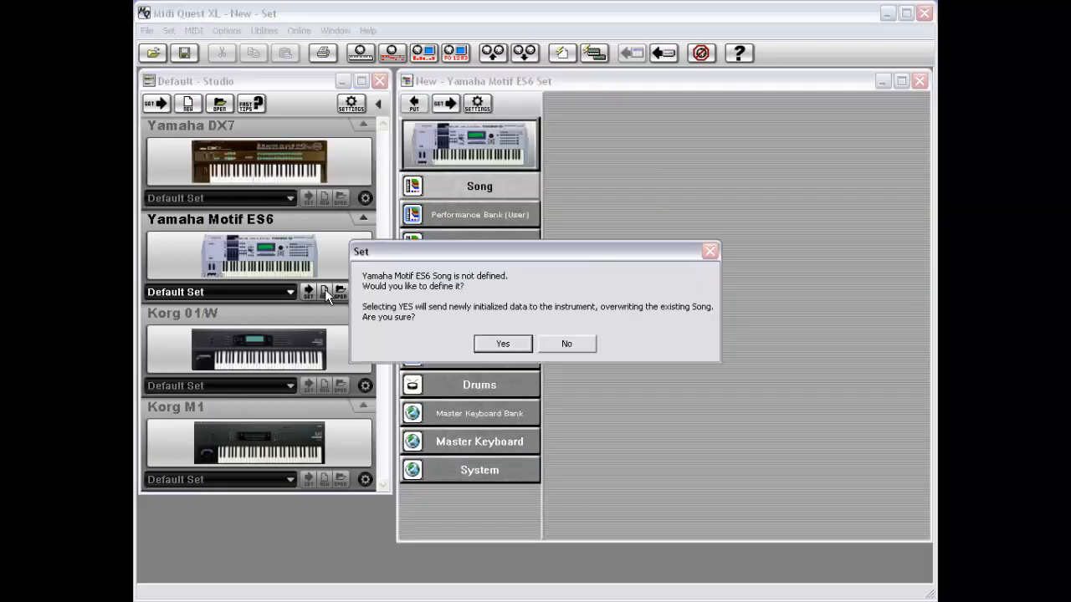
click(566, 344)
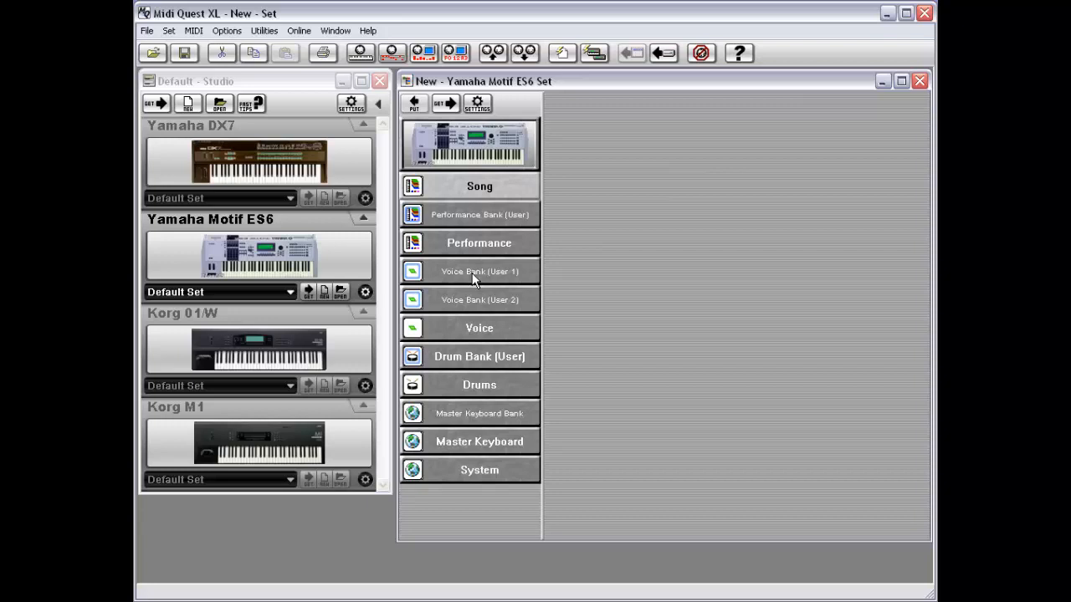
Try to retrieve the Performance Bank (User) from the Motif ES6, cancelling the transfers before they complete.
click(481, 216)
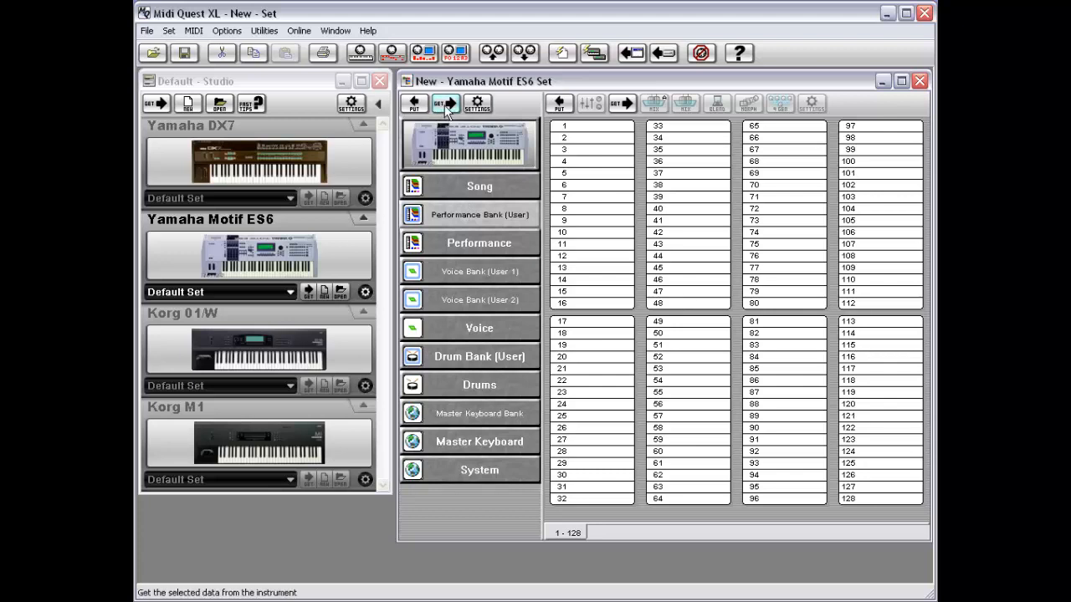
right_click(467, 212)
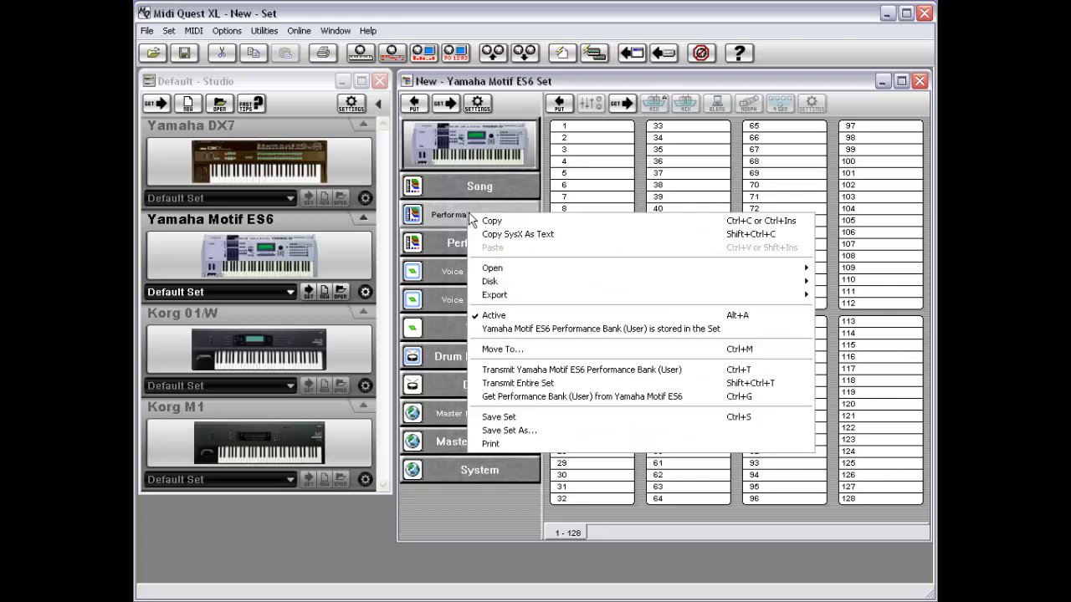
click(533, 400)
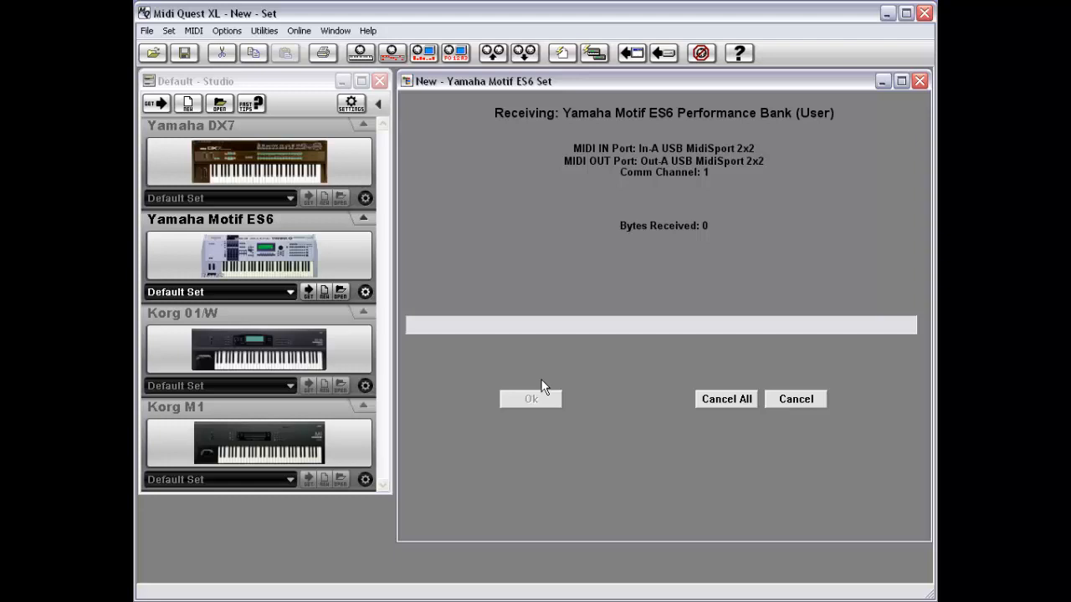
click(792, 399)
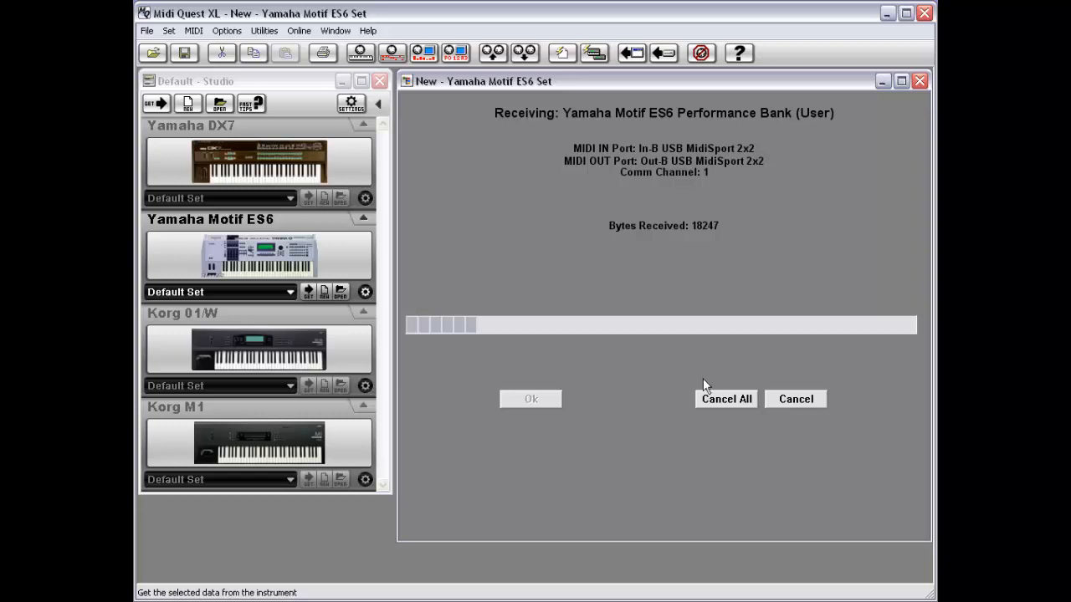
click(795, 400)
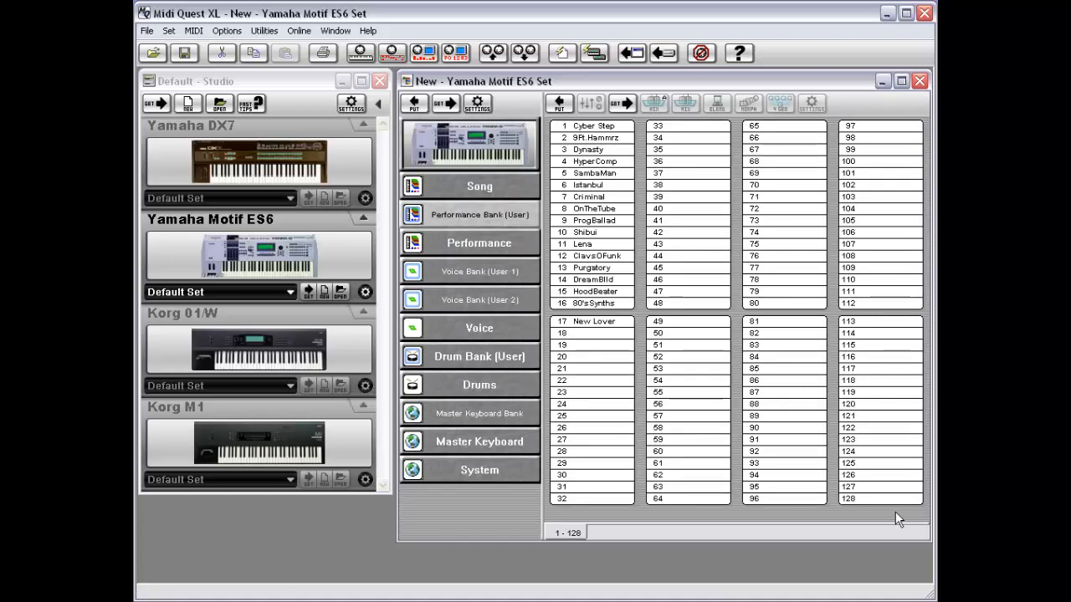
Select the empty performance slots 18 to 128 and retrieve only those from the Motif ES6.
drag(905, 511, 665, 124)
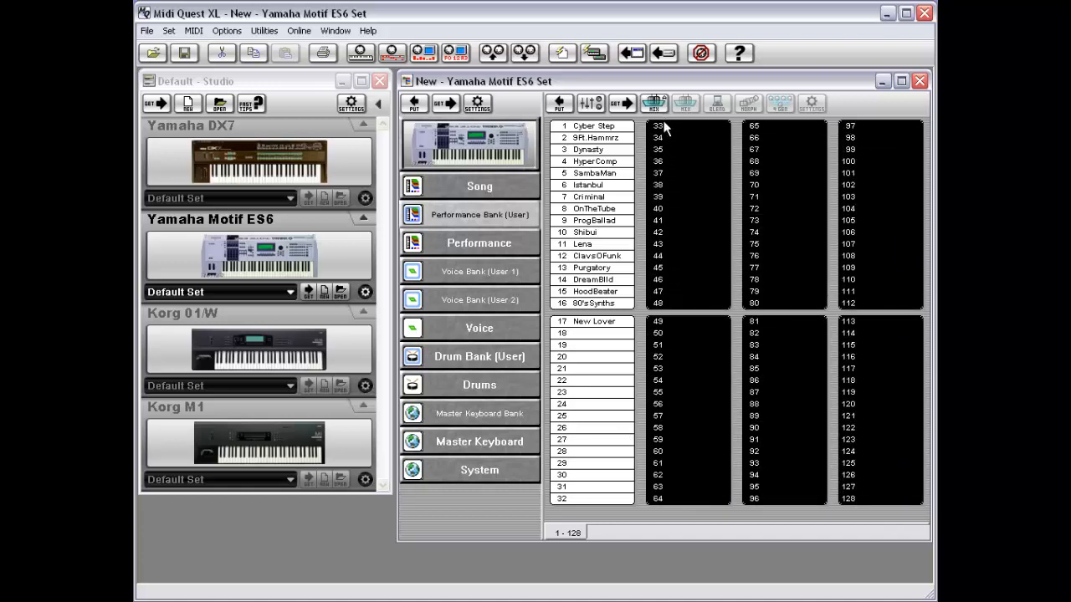
drag(608, 525, 577, 332)
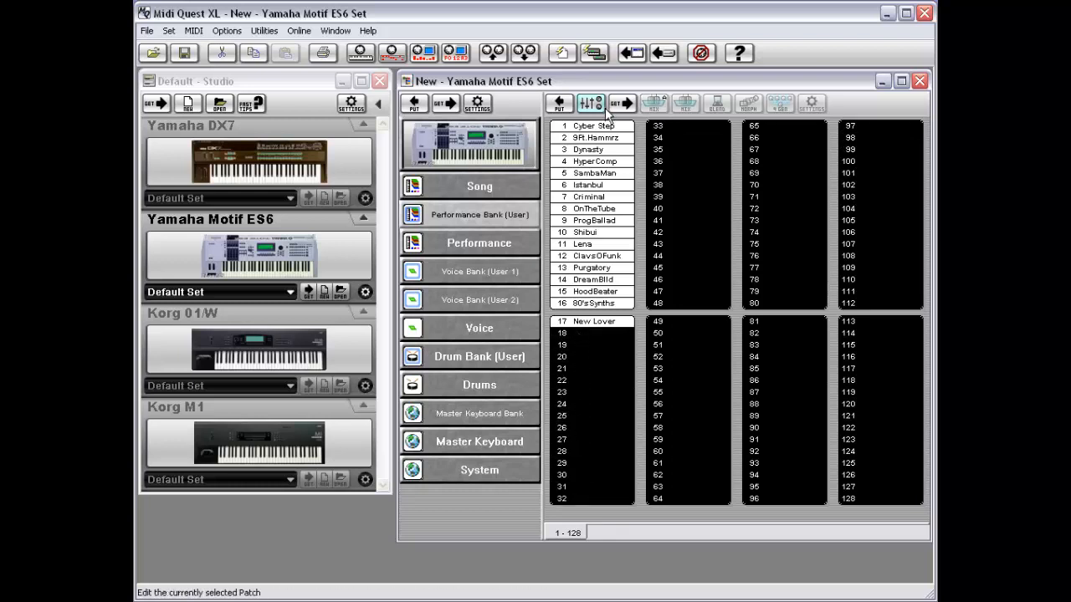
click(623, 104)
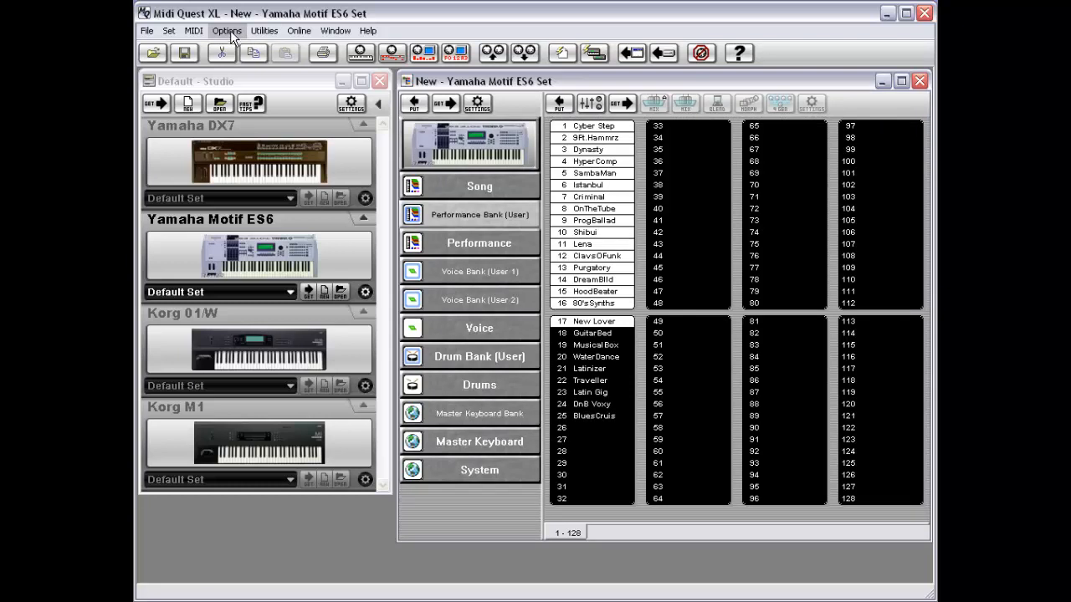
Set the number of MIDI In SysX buffers to 20.
click(193, 31)
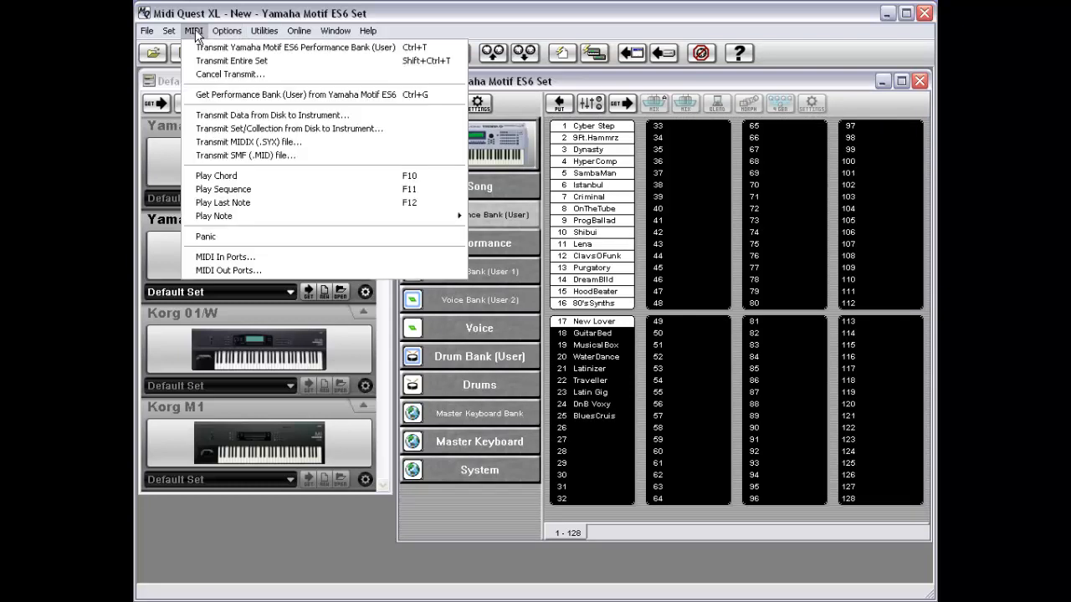
click(250, 257)
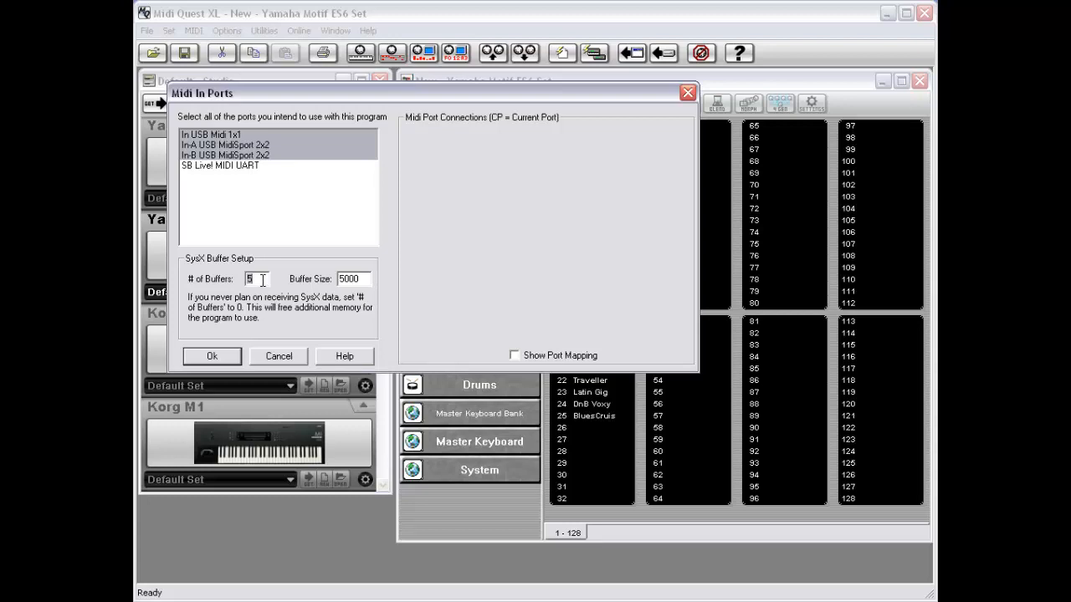
text(20)
click(213, 358)
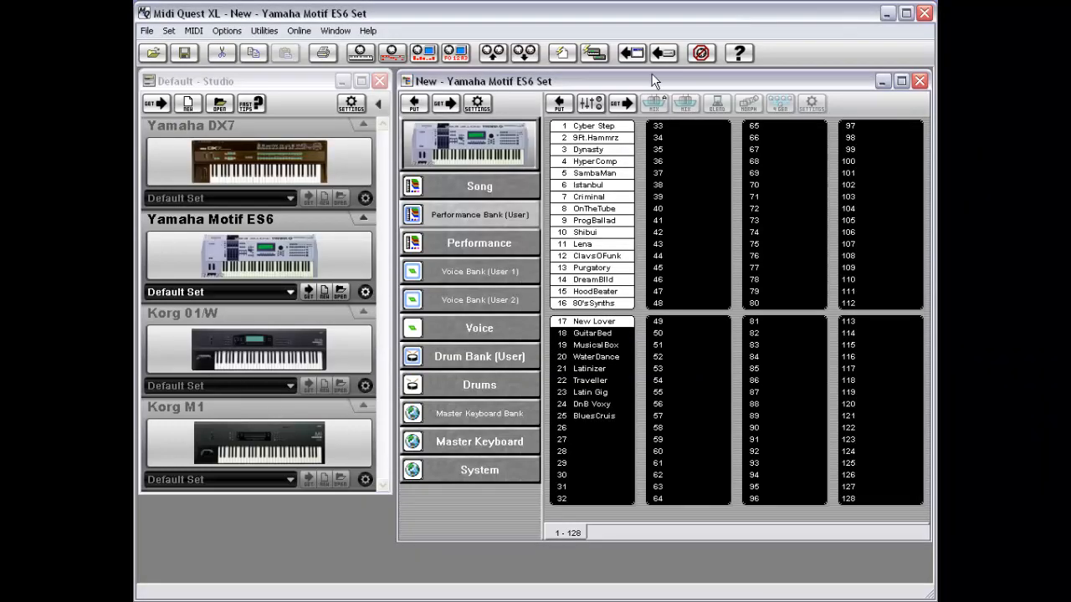
Try again to retrieve the selected missing performances, then the whole Performance Bank (User), cancelling each unfinished transfer.
click(621, 103)
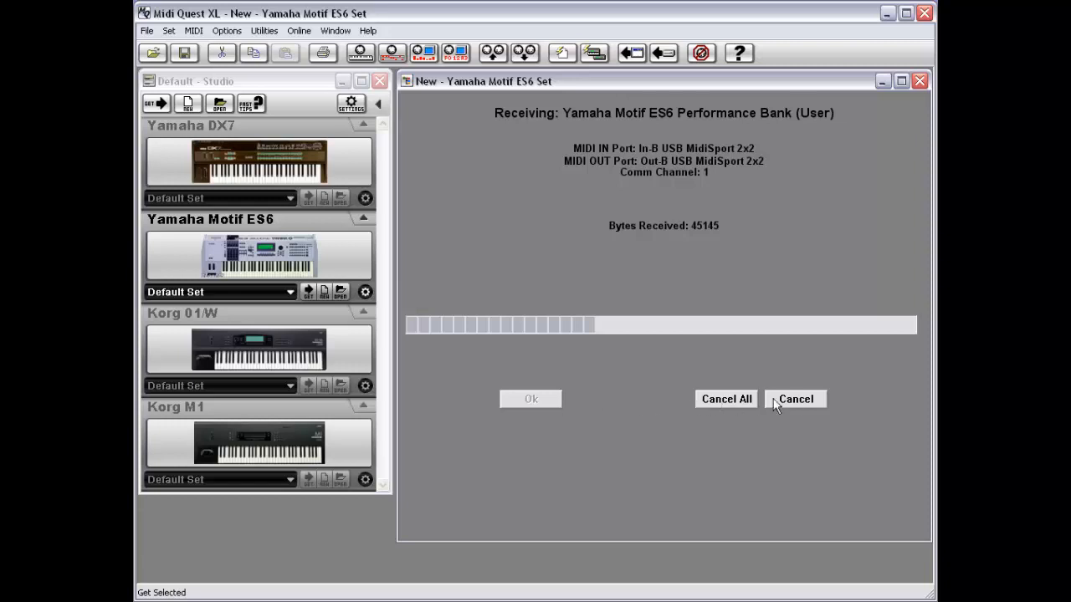
click(794, 401)
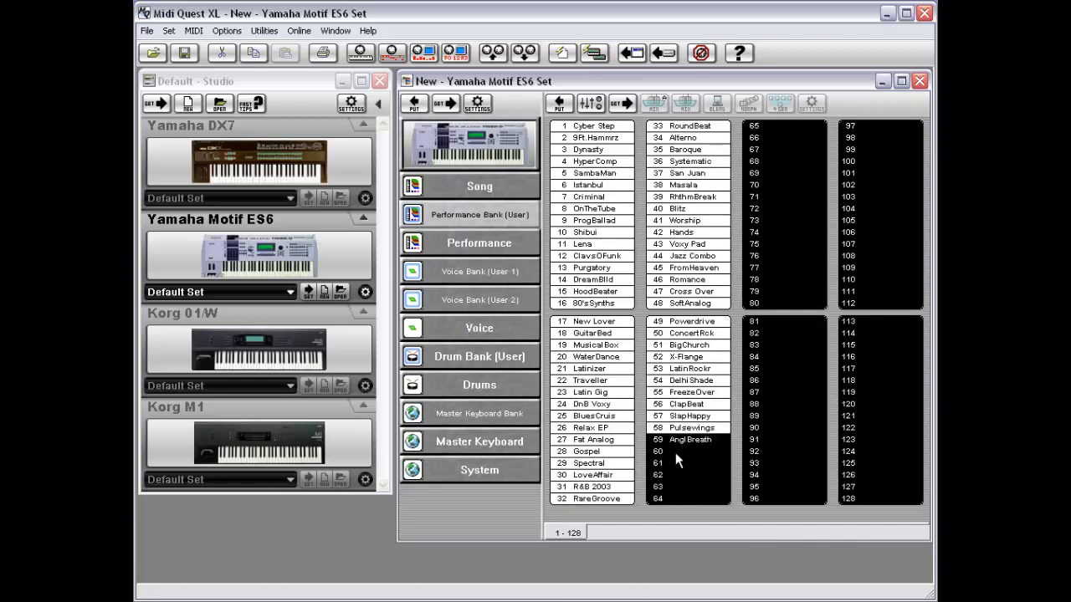
click(621, 102)
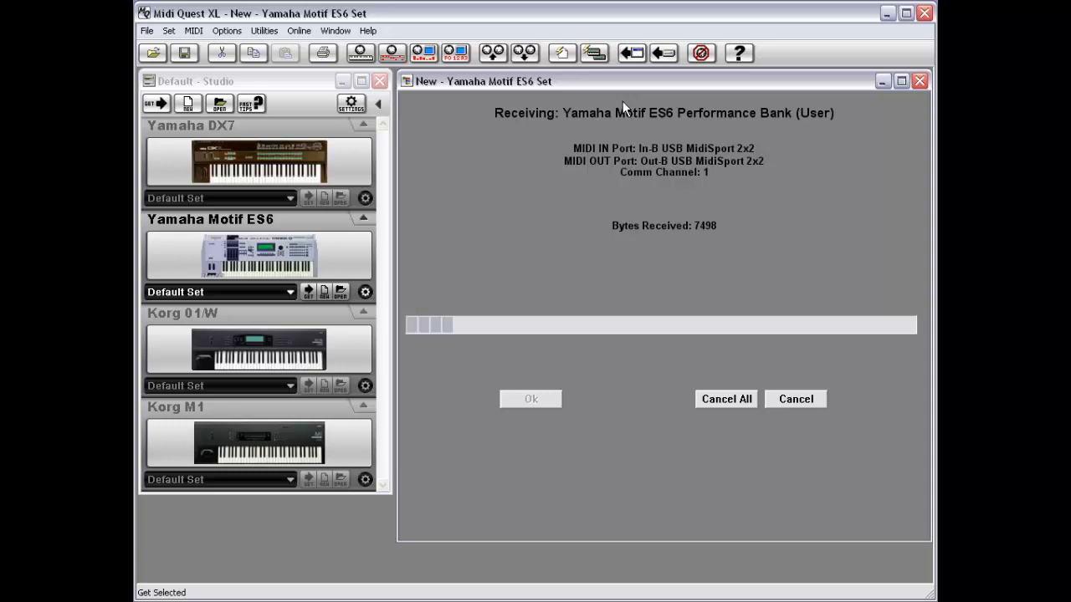
click(801, 404)
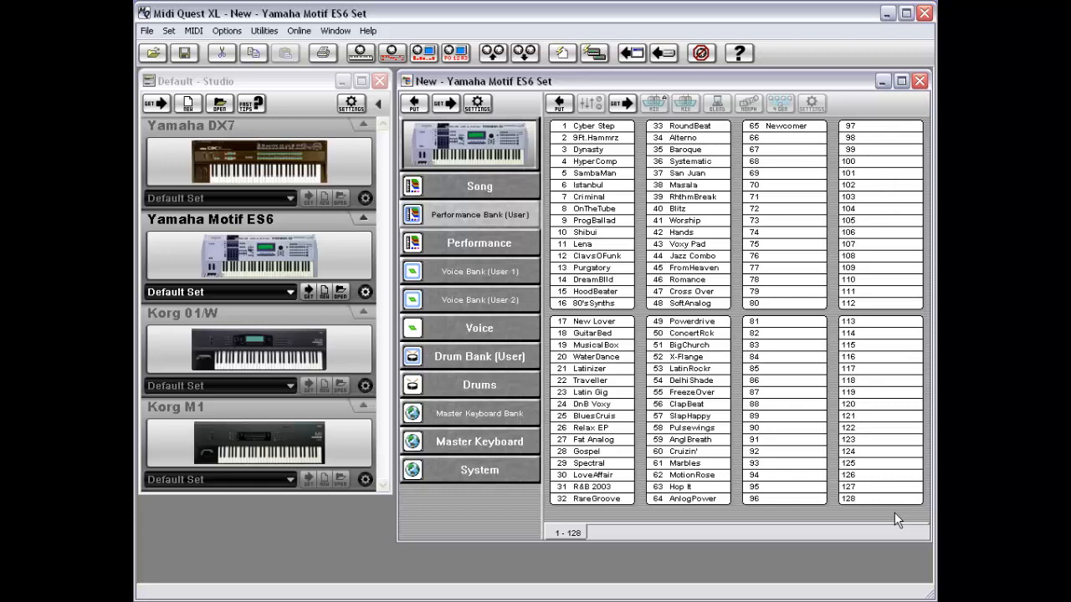
click(446, 103)
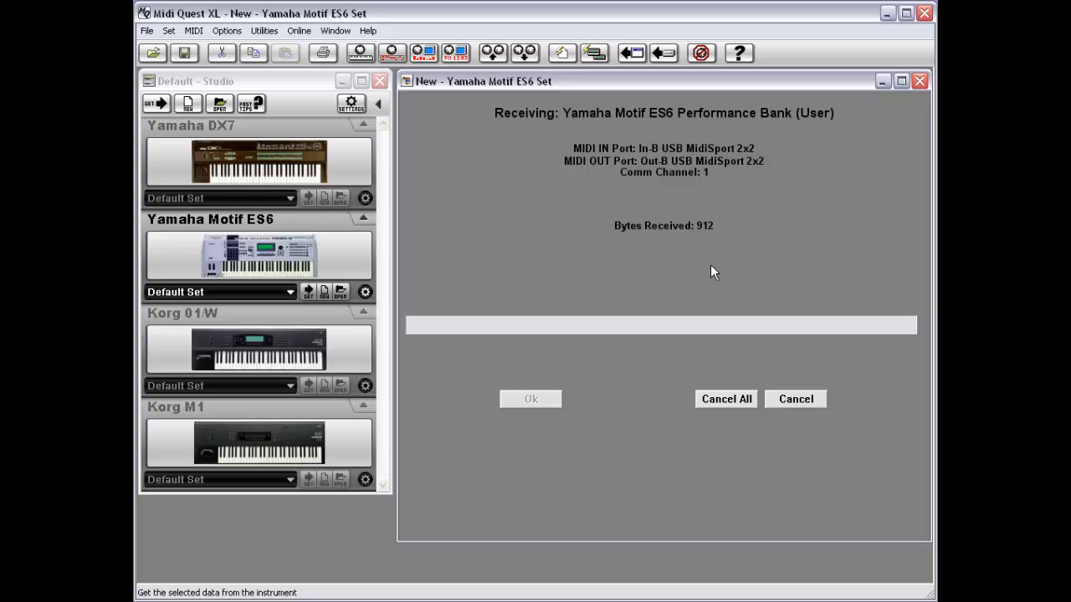
click(796, 401)
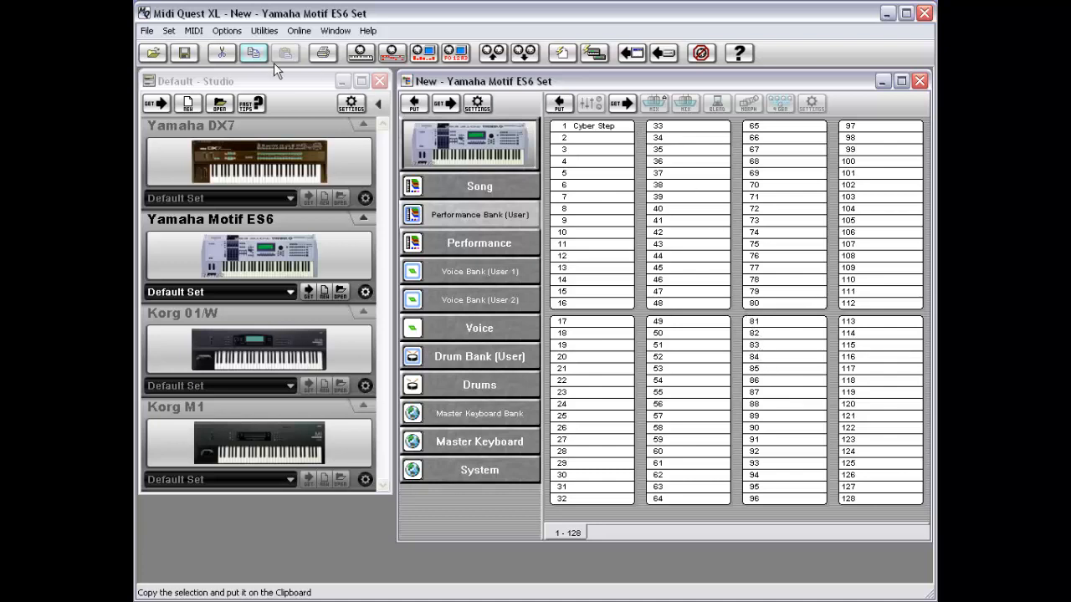
Configure the MIDI In SysX buffer setup with 127 buffers and a buffer size of 2000.
click(194, 31)
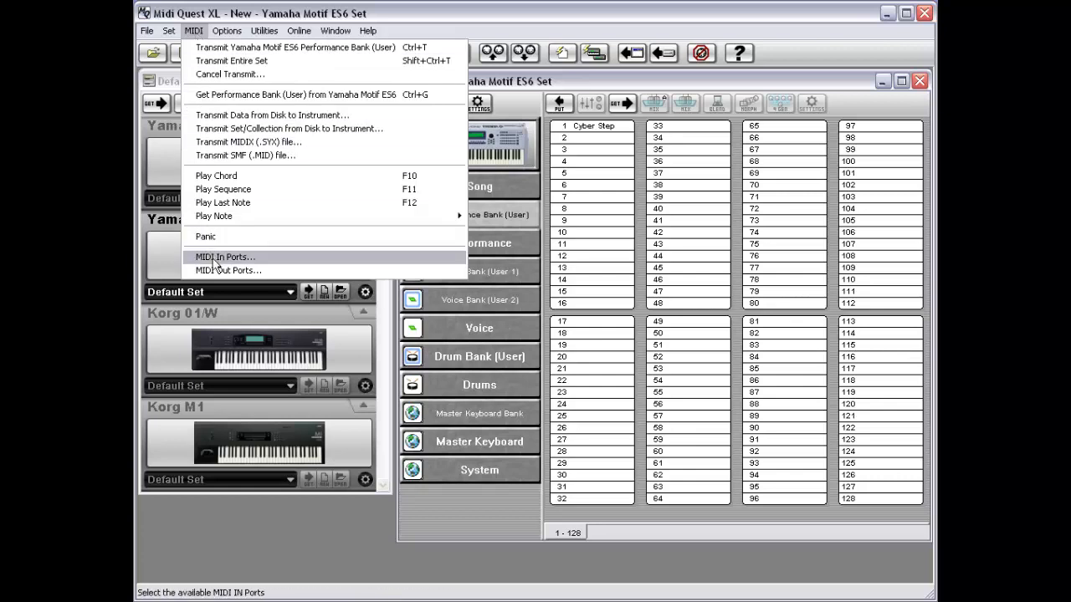
click(256, 261)
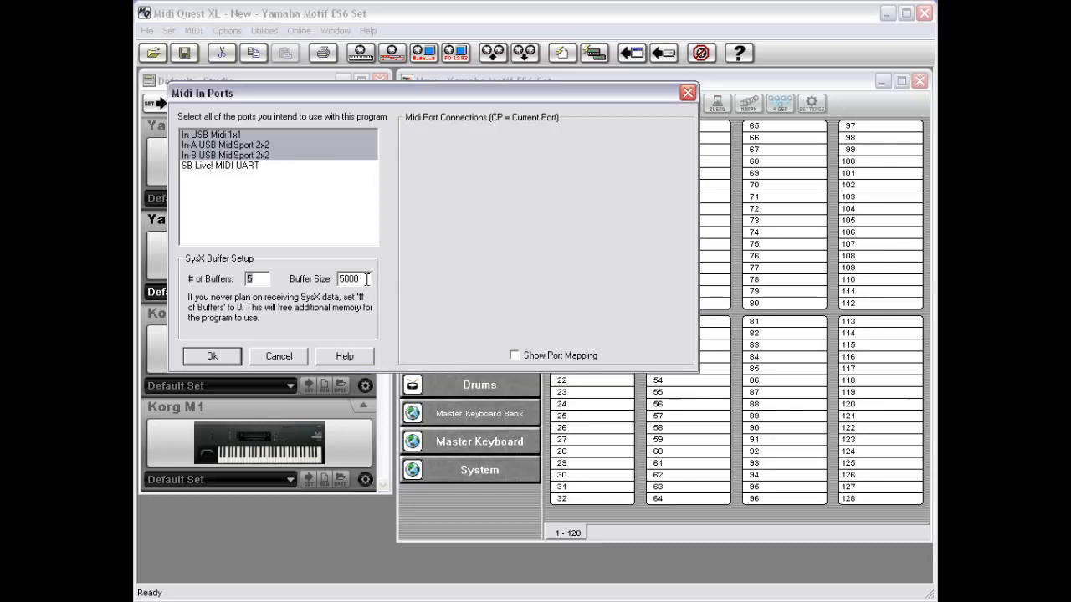
double_click(349, 276)
text(40000)
drag(261, 277, 236, 279)
text(3)
text(9)
drag(257, 280, 233, 280)
text(4)
key(BackSpace)
text(127)
drag(368, 278, 328, 276)
text(2000)
click(212, 357)
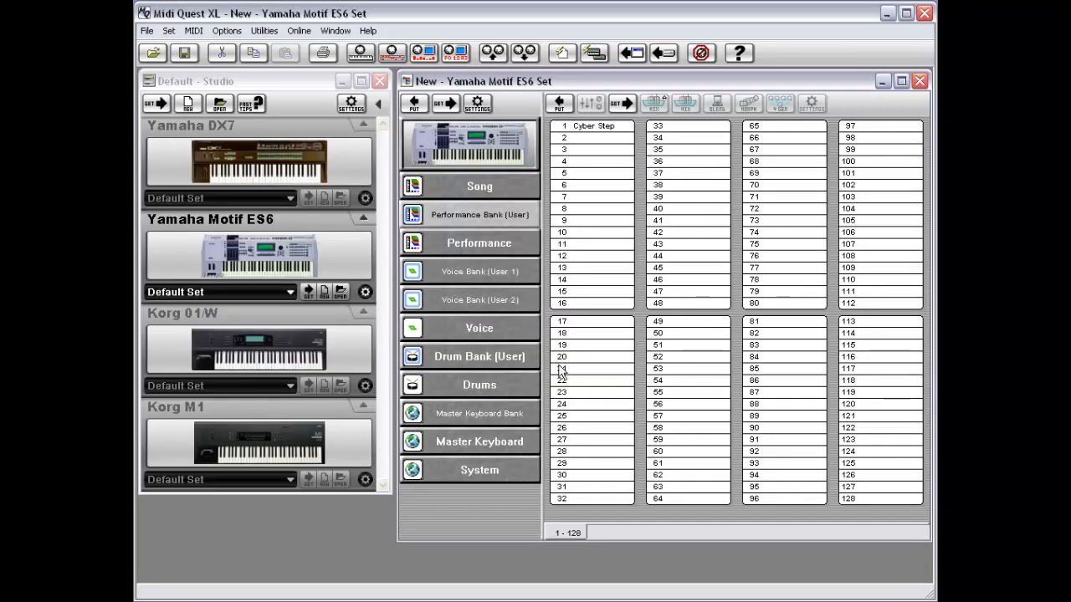
Retrieve the Performance Bank (User) from the Motif ES6 and cancel the transfer partway.
right_click(481, 219)
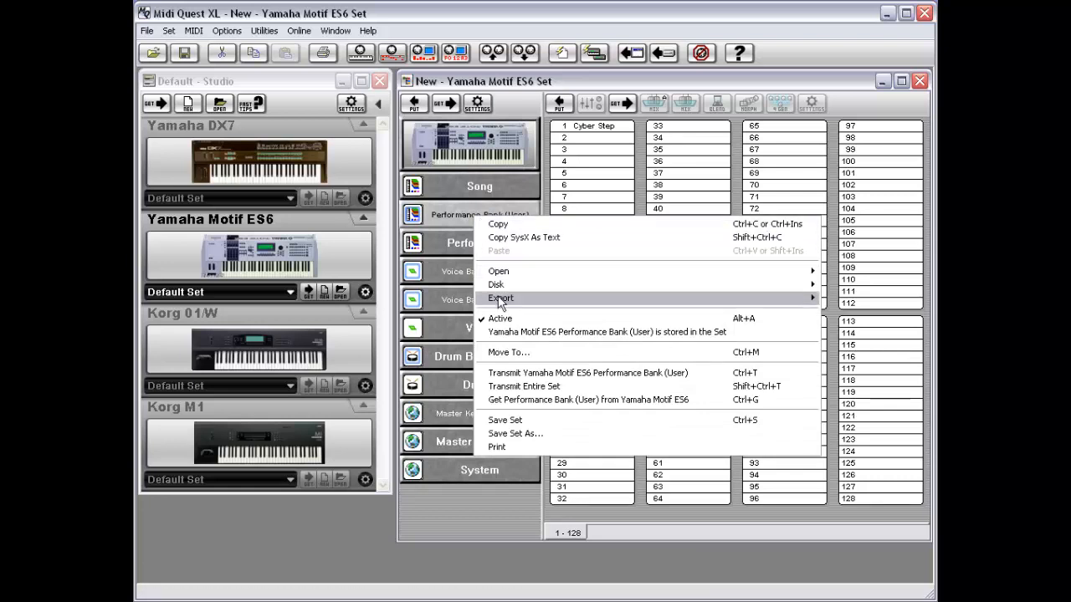
click(536, 400)
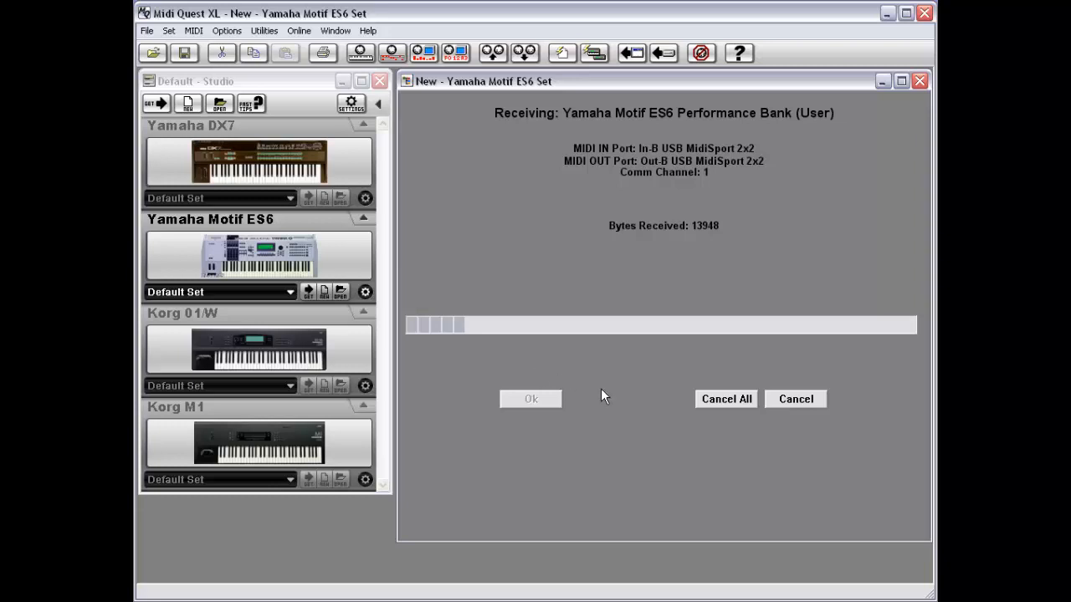
click(800, 401)
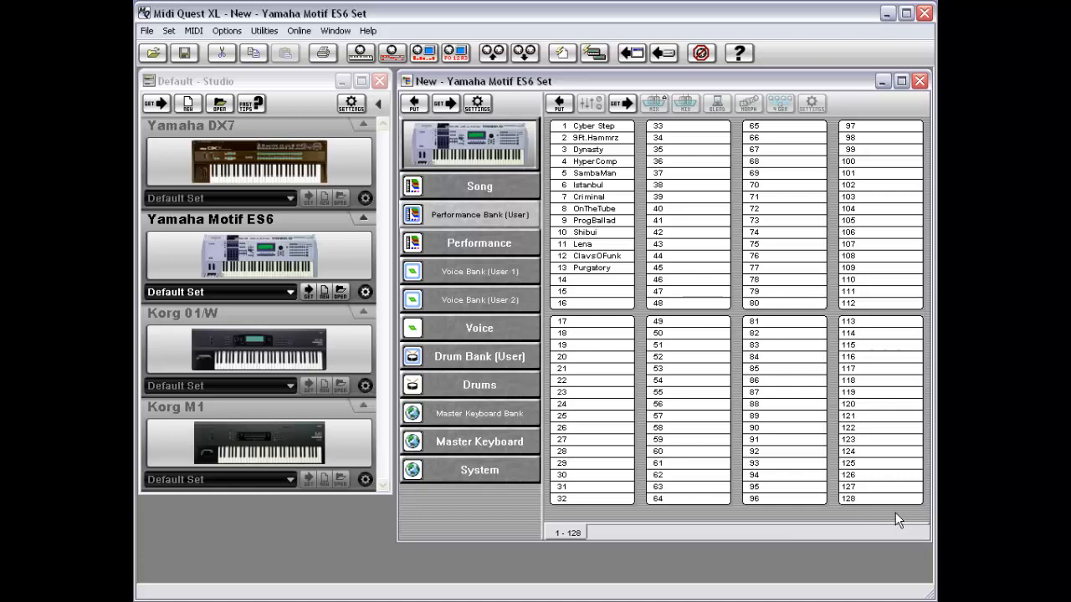
Retrieve performance slots 13 to 128 from the Motif ES6, repeating the request for the missing ones, and display Voice Bank (User 1).
click(853, 500)
drag(829, 491, 648, 121)
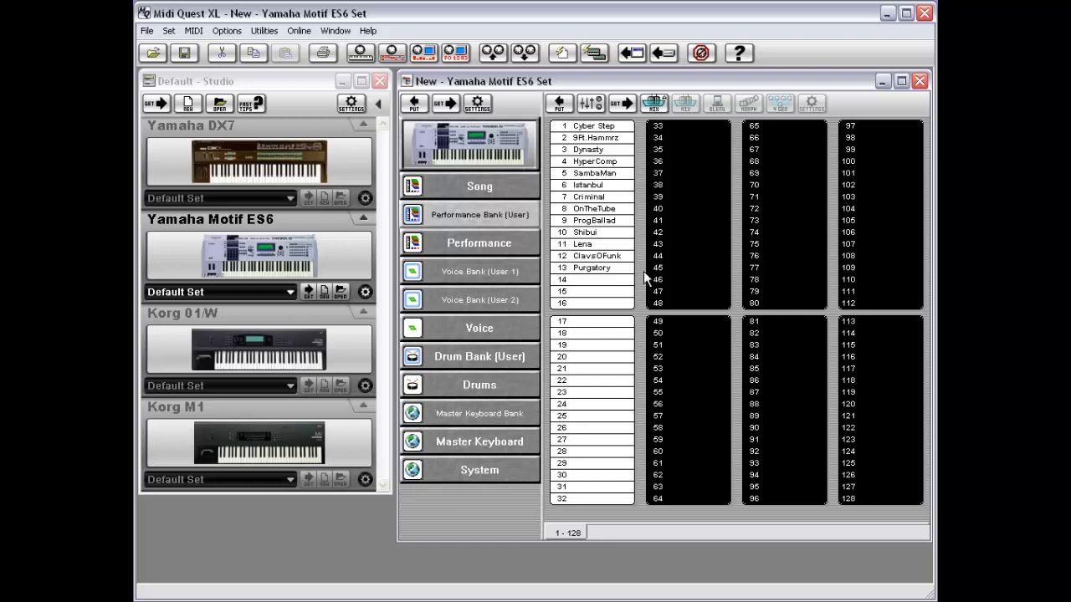
drag(625, 505, 573, 264)
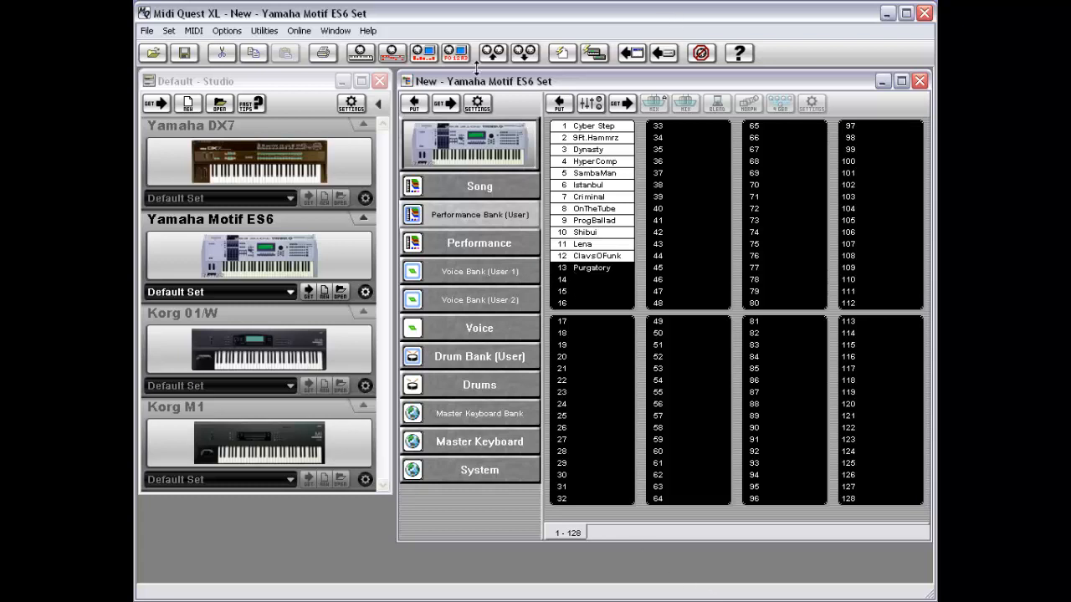
click(625, 107)
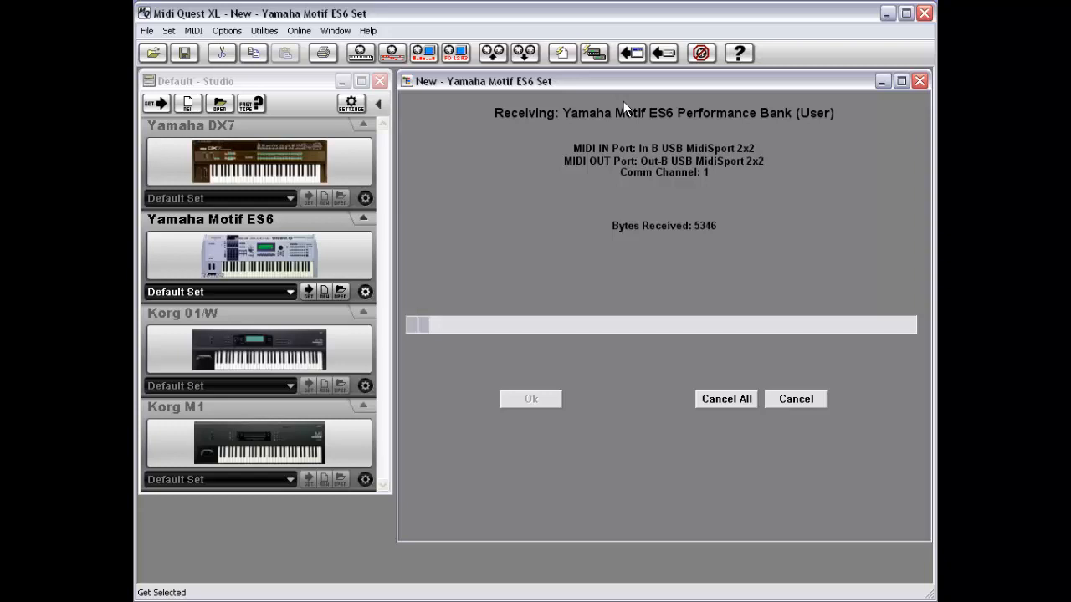
click(797, 400)
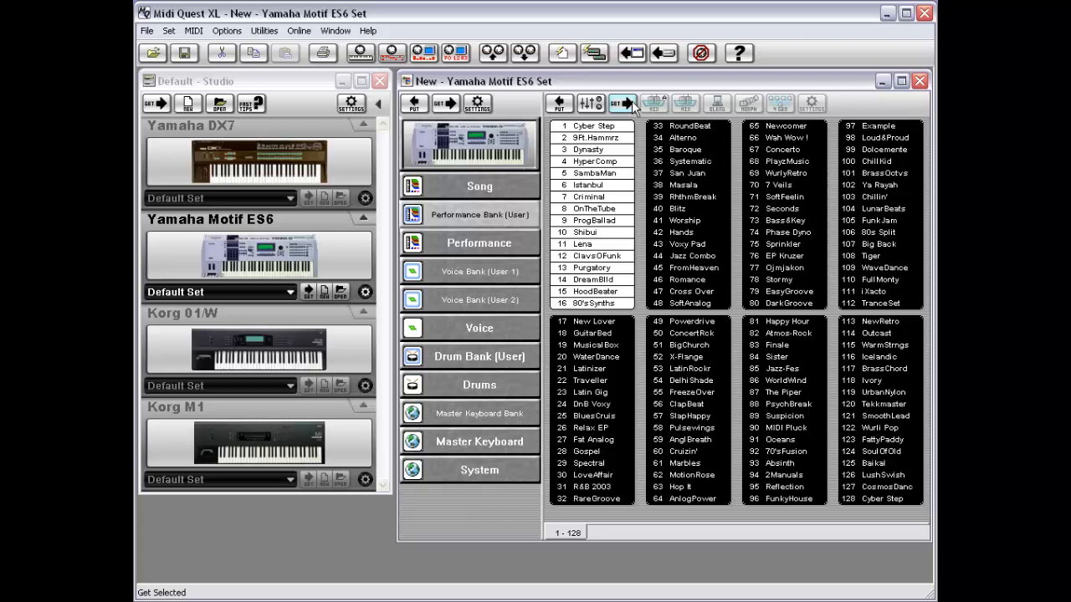
click(632, 100)
click(485, 268)
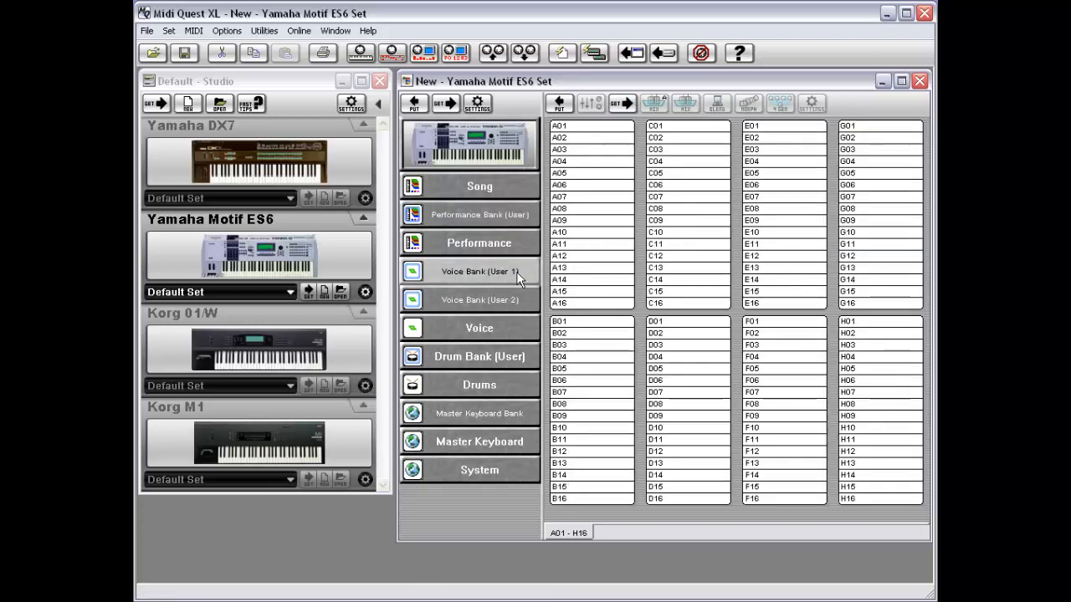
Display Voice Bank (User 2), and close the new Motif ES6 set without saving its changes.
click(481, 303)
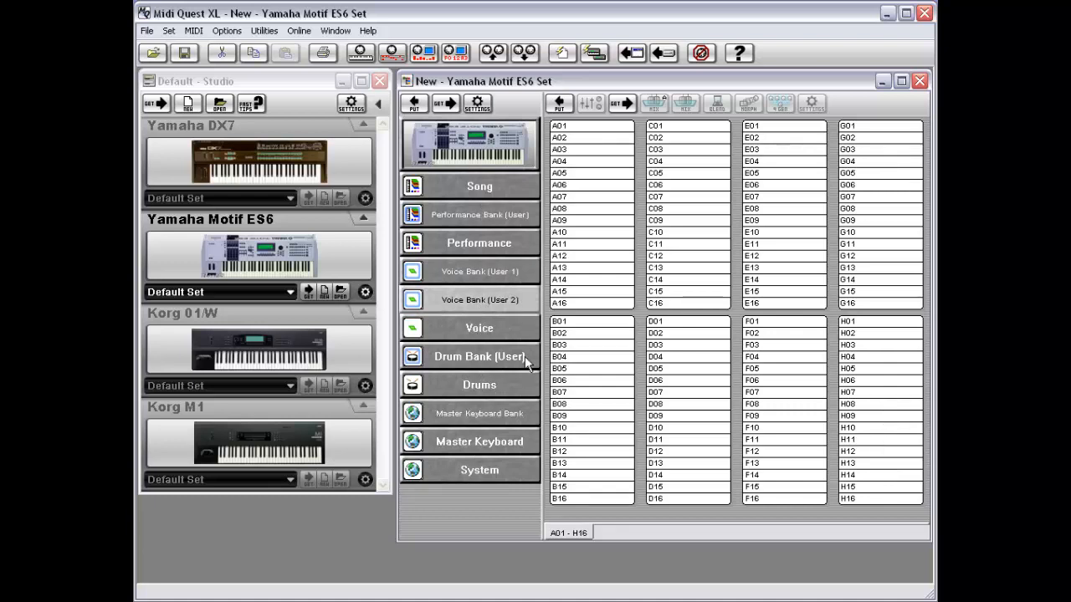
click(147, 31)
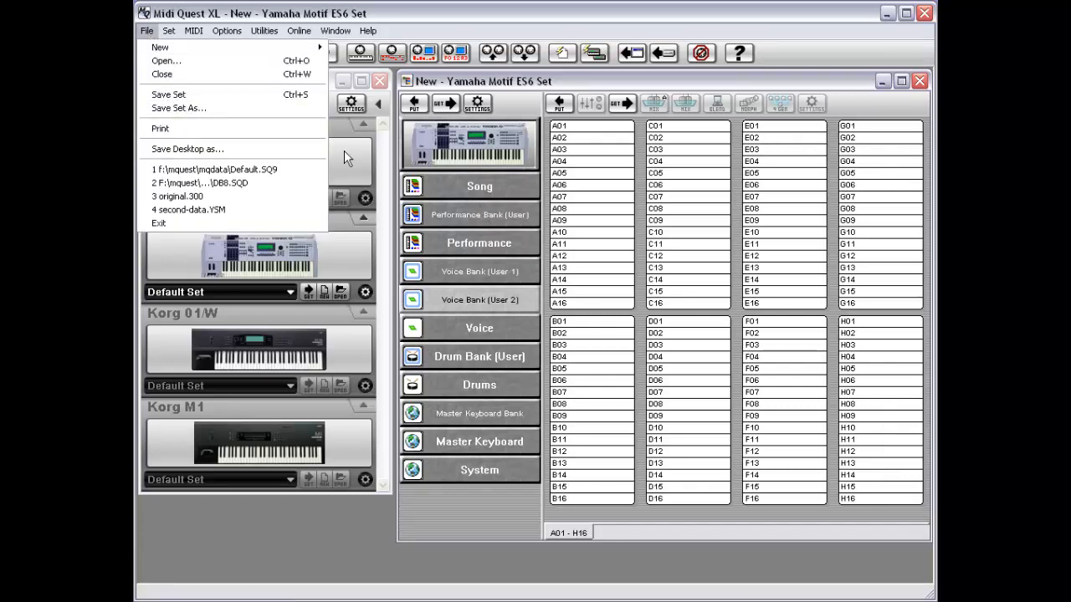
click(594, 344)
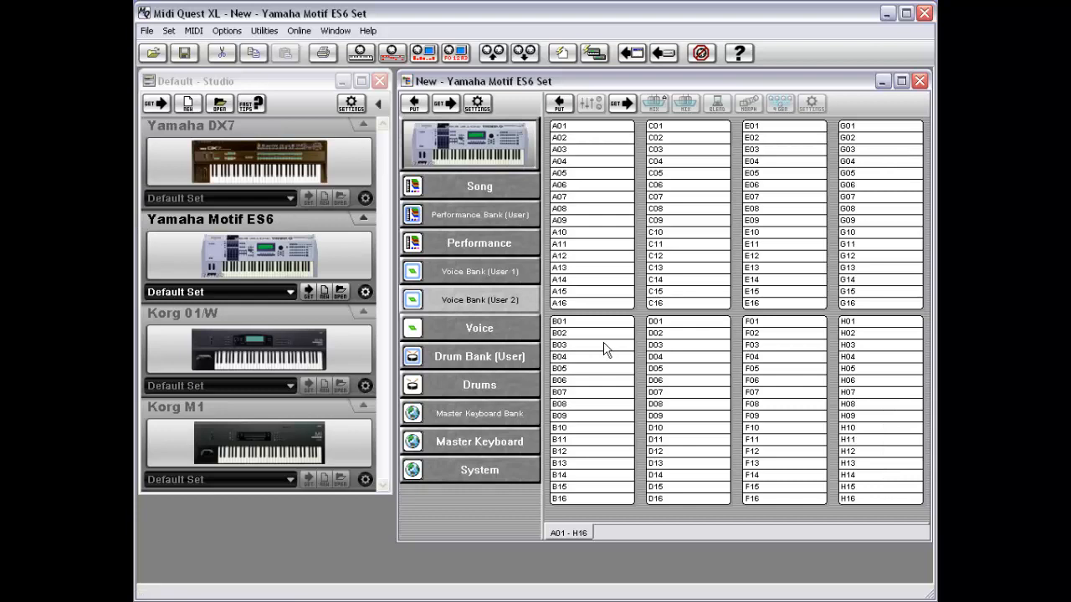
double_click(406, 82)
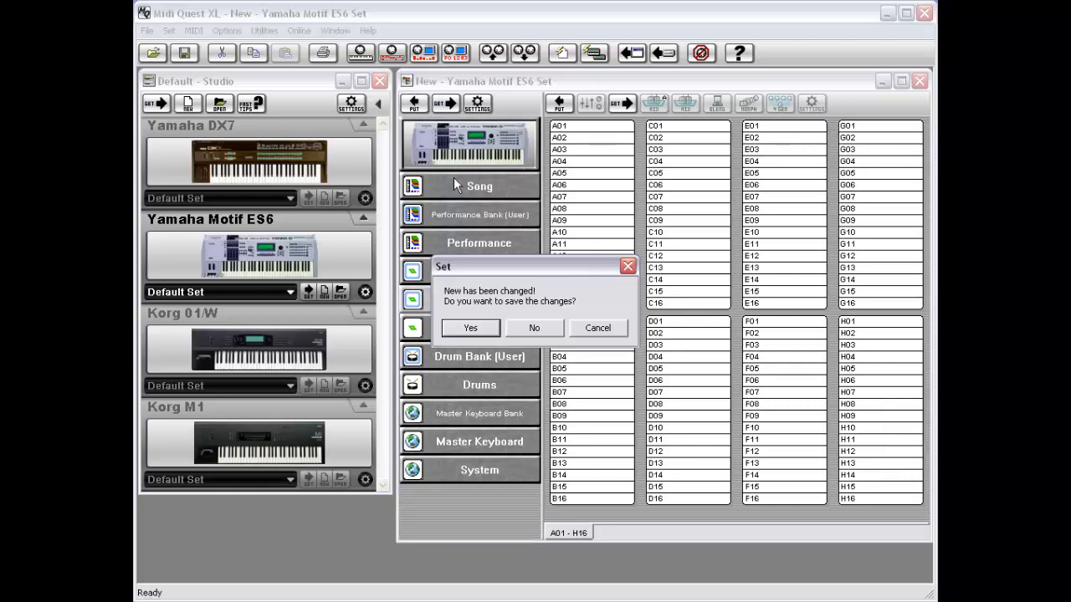
click(545, 332)
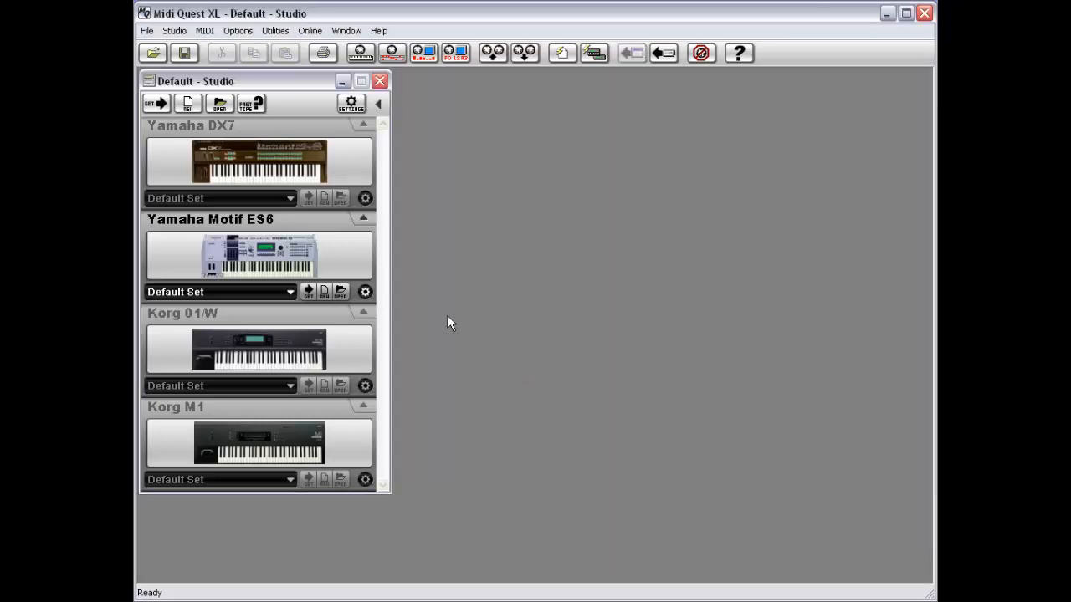
Open the Motif 6 ES Factory.SQS set for the Yamaha Motif ES6 and make its window taller.
click(341, 289)
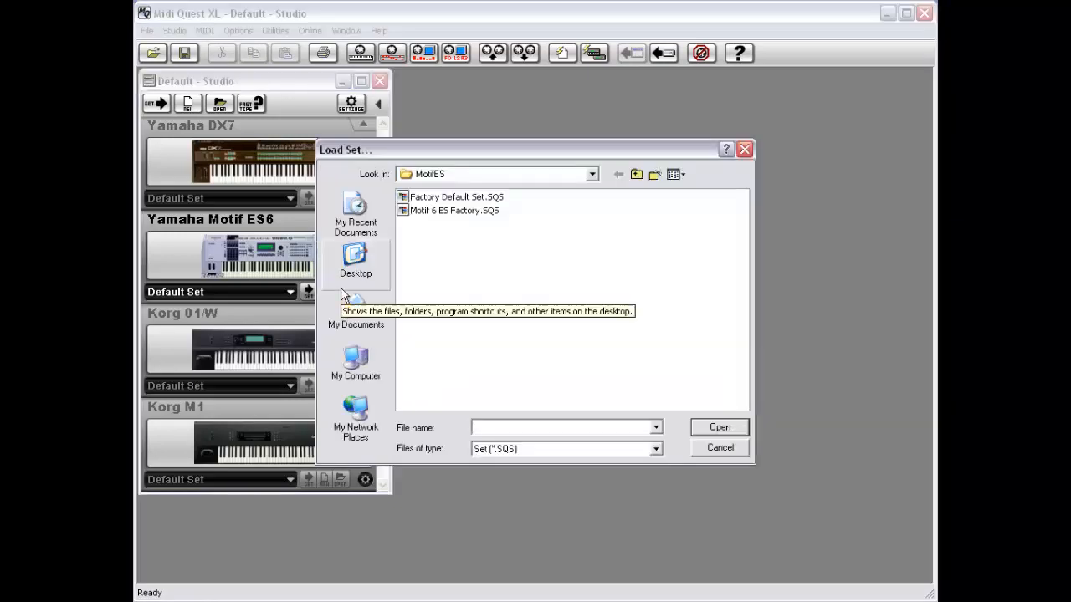
double_click(454, 210)
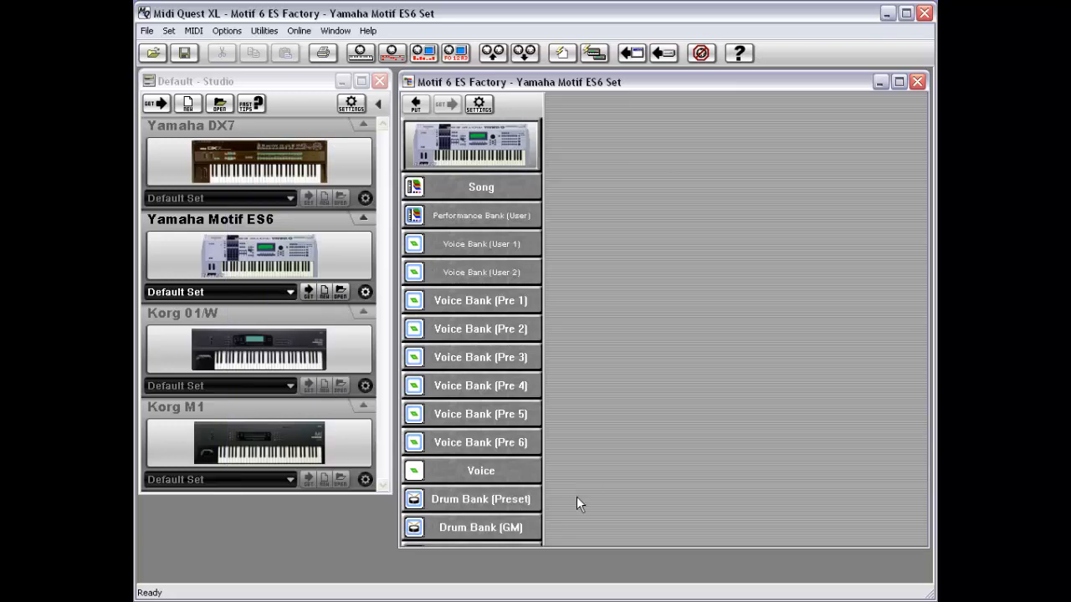
drag(612, 548, 611, 586)
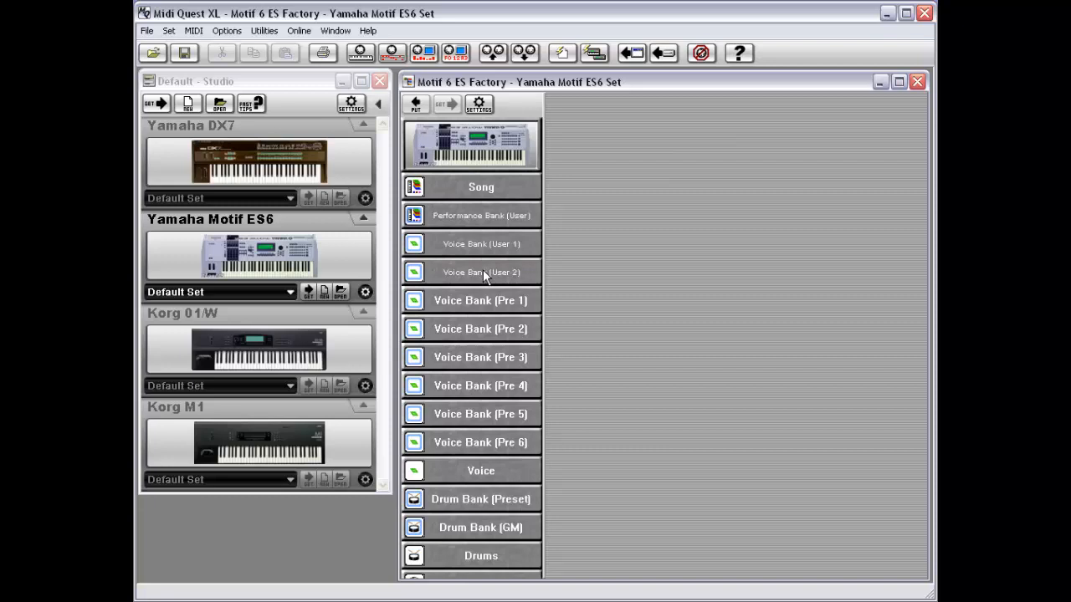
Examine the factory set's Performance Bank (User), both user voice banks and preset voice banks Pre 1 to Pre 6.
click(485, 215)
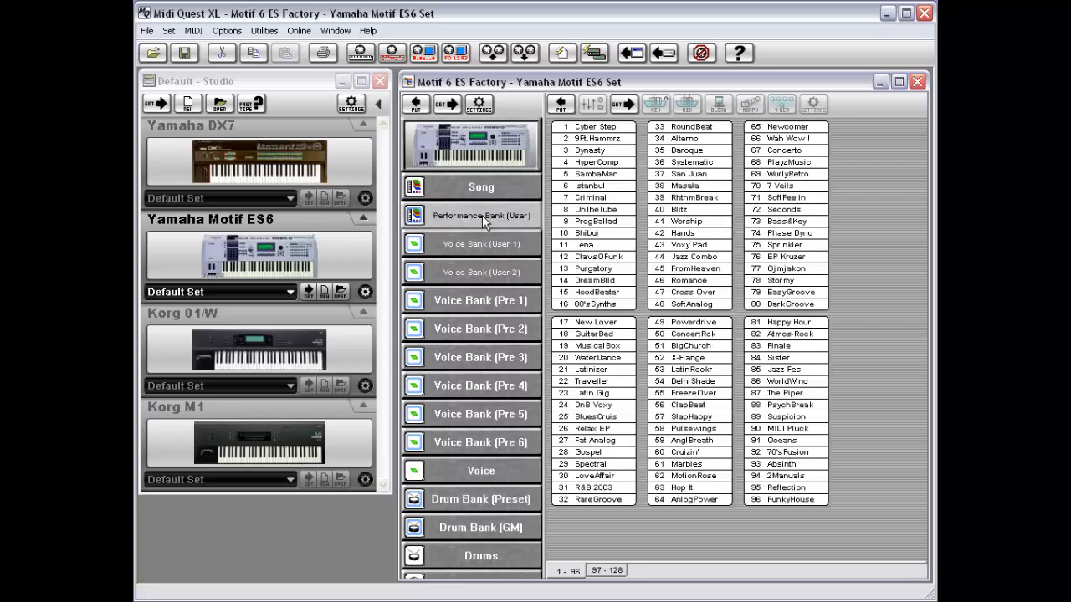
click(481, 251)
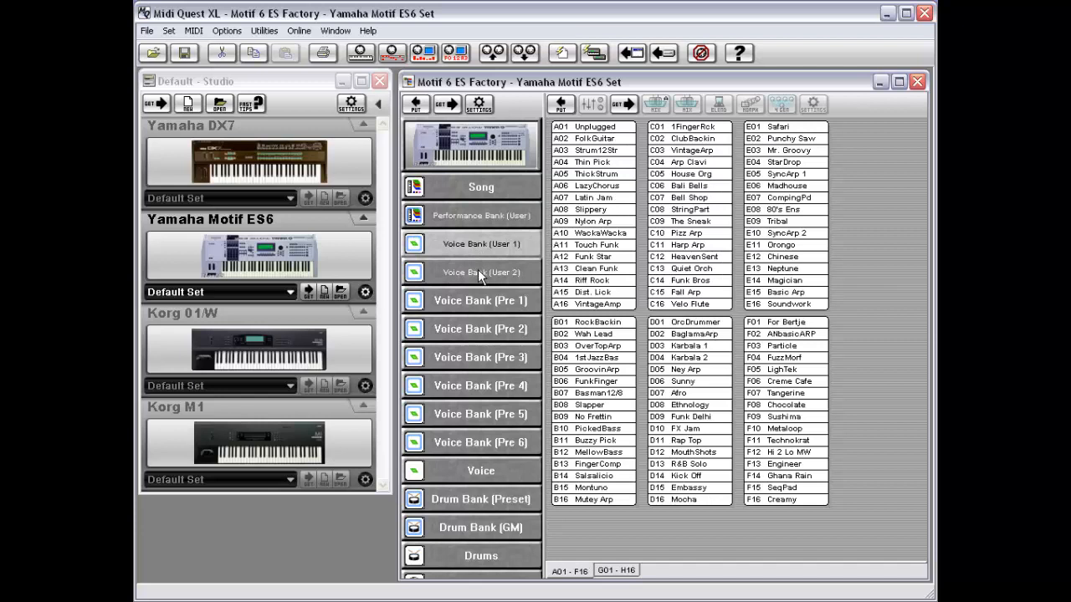
click(479, 273)
click(477, 308)
click(479, 331)
click(478, 361)
click(479, 389)
click(476, 412)
click(474, 443)
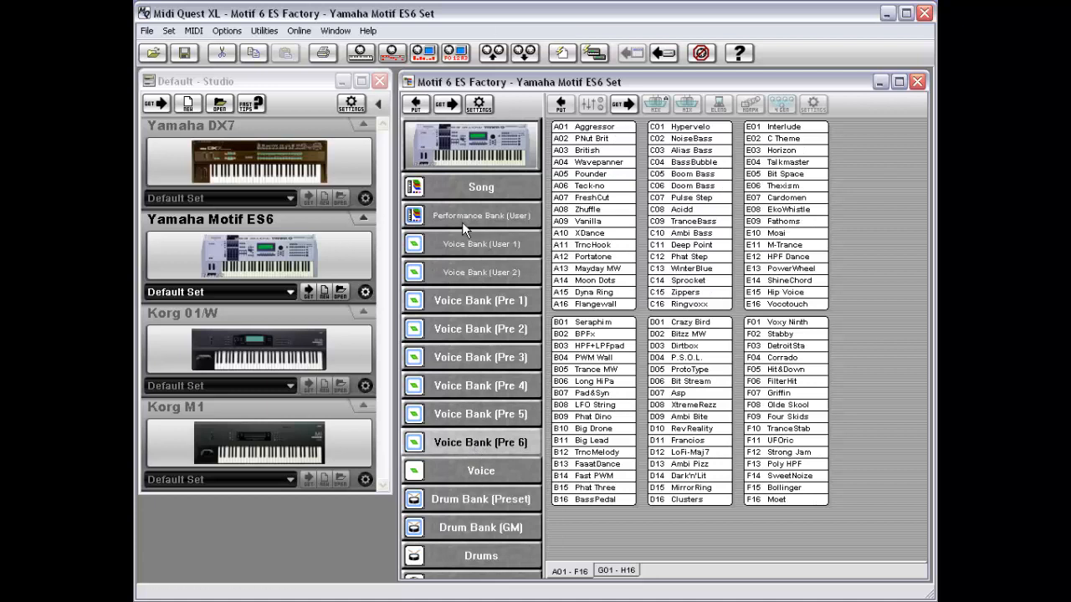
Examine the factory set's Voice editor, preset and GM drum banks and Drums editor, widening the set window.
click(473, 472)
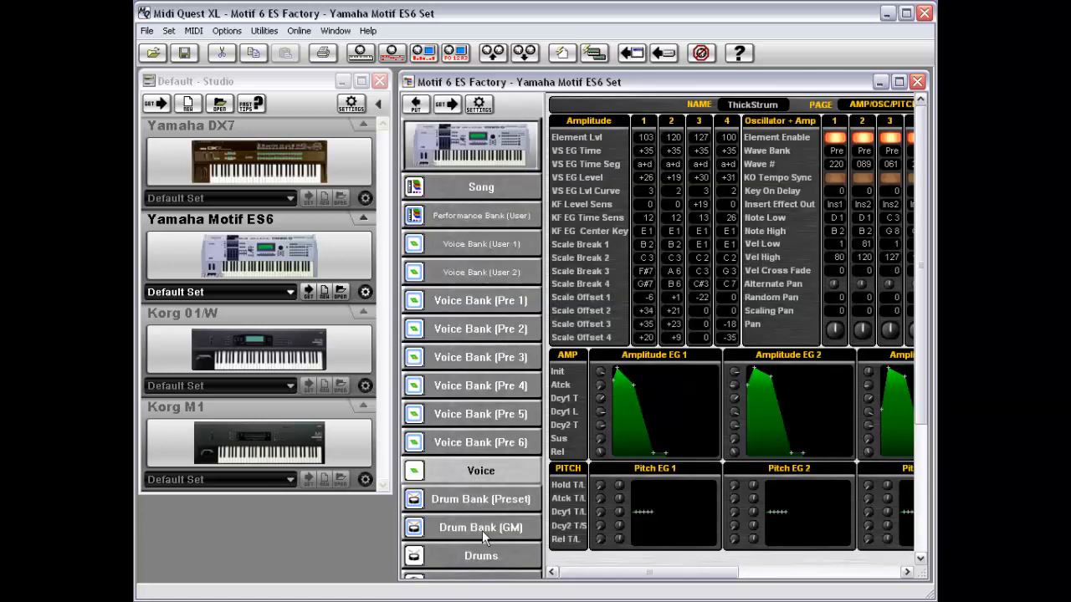
click(478, 506)
click(480, 527)
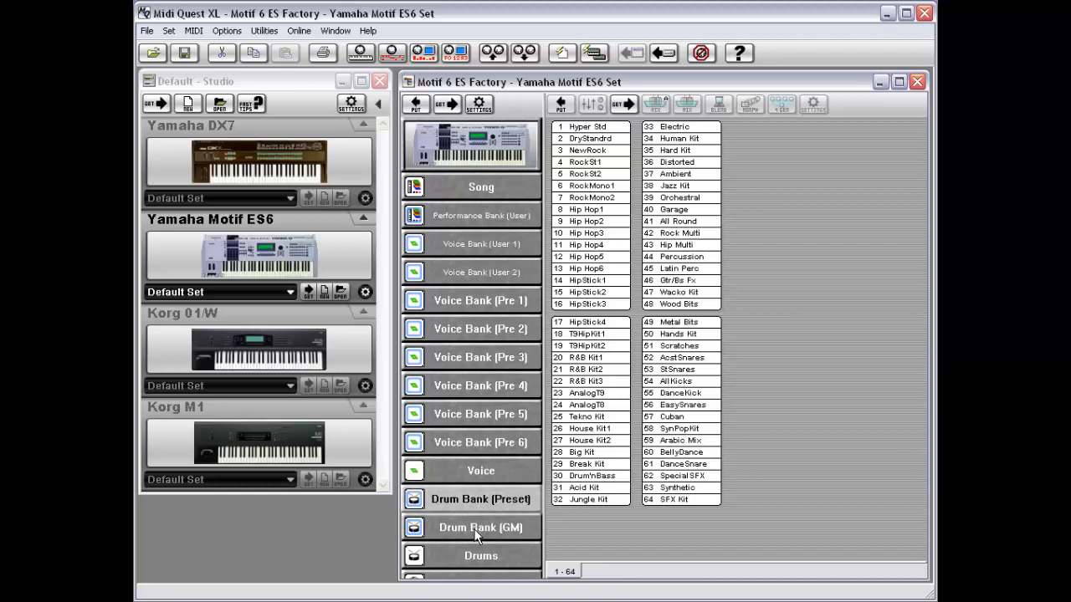
click(482, 559)
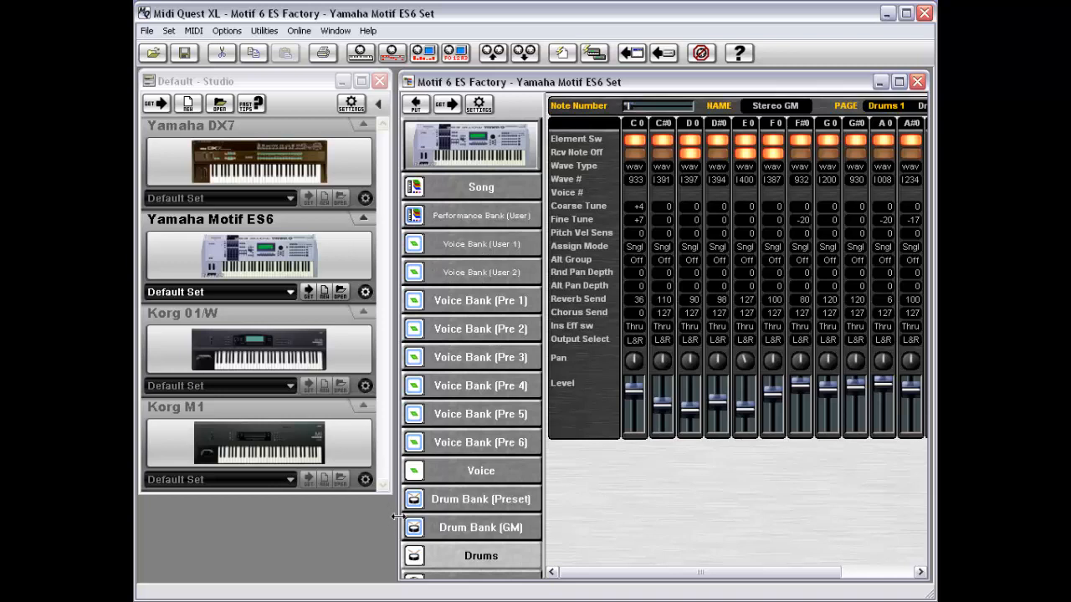
drag(394, 516, 299, 515)
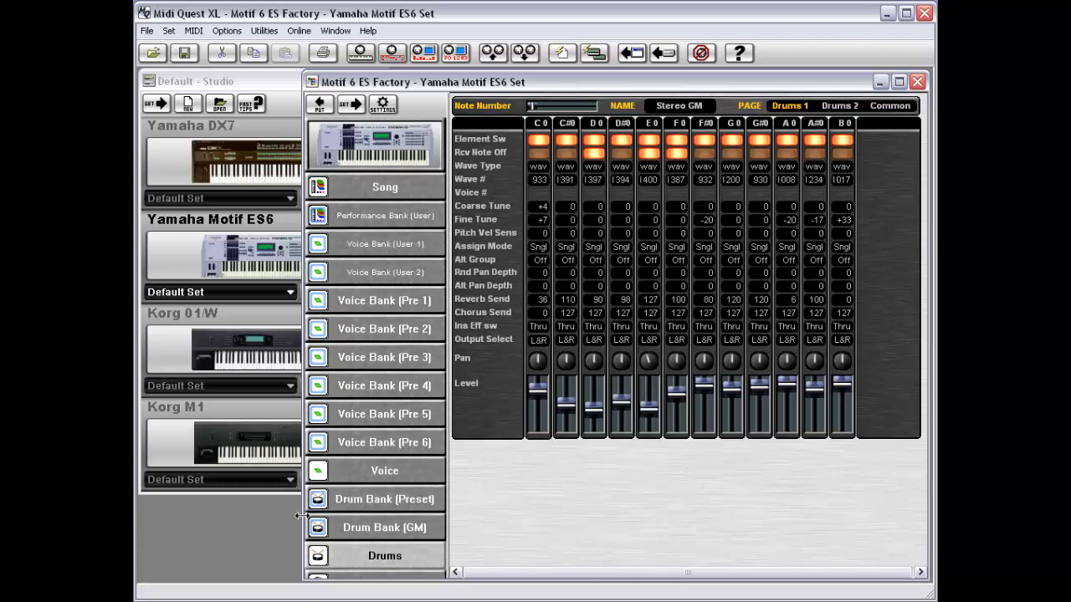
Check which voices the performances use, and swap Metaloop from slot F10 with slot F05 in Voice Bank (User 1).
click(386, 216)
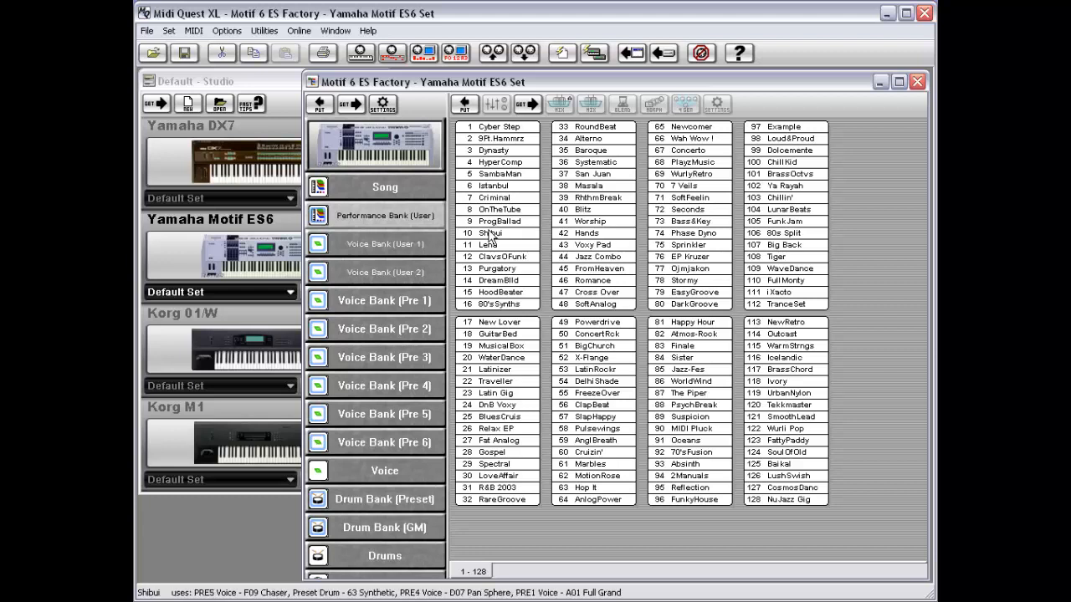
click(387, 241)
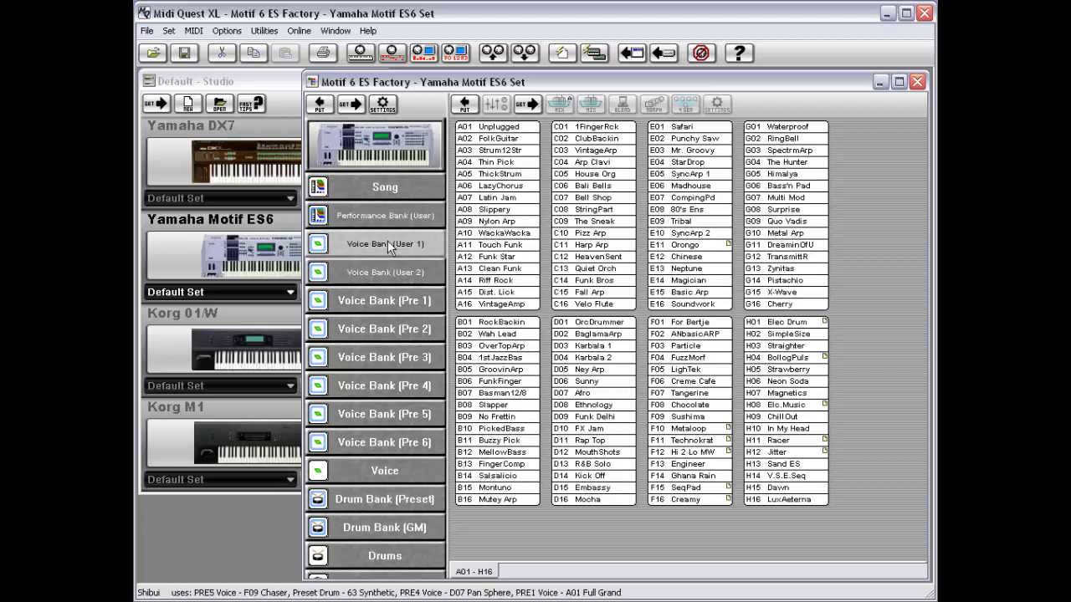
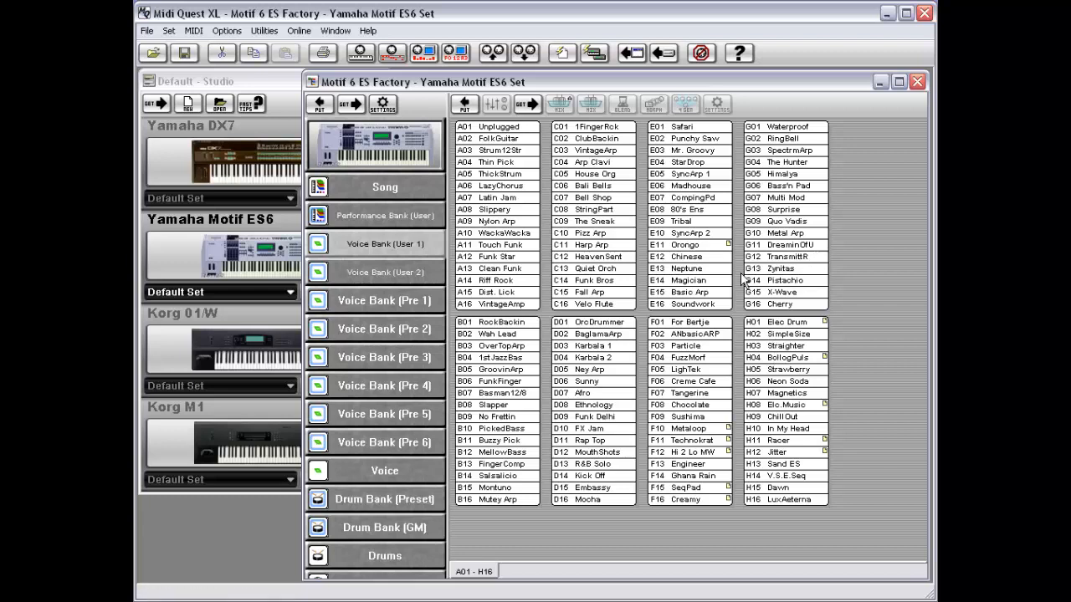
click(697, 431)
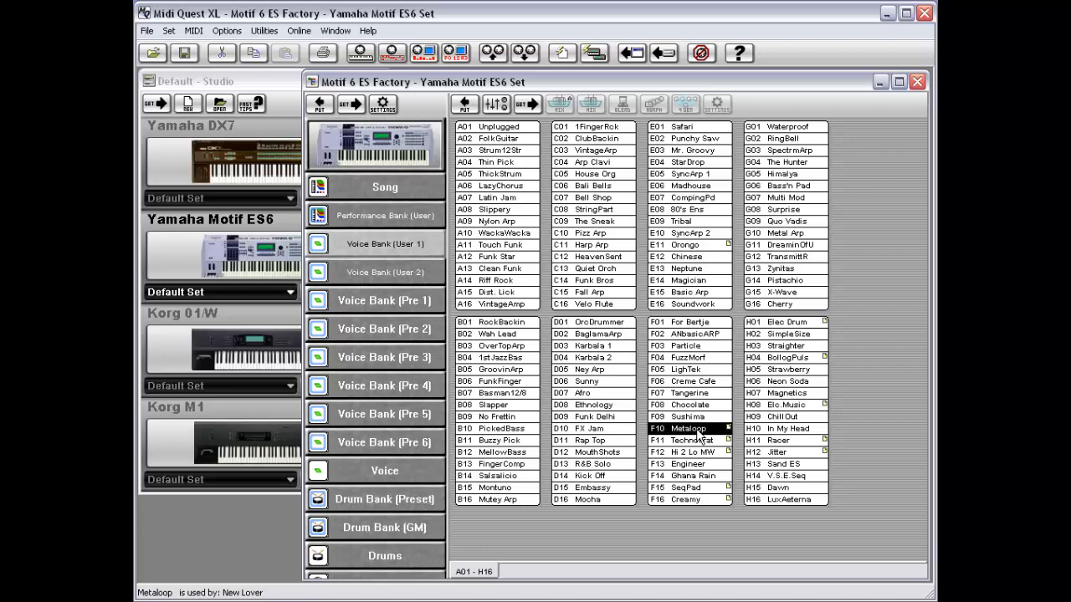
drag(686, 421, 689, 369)
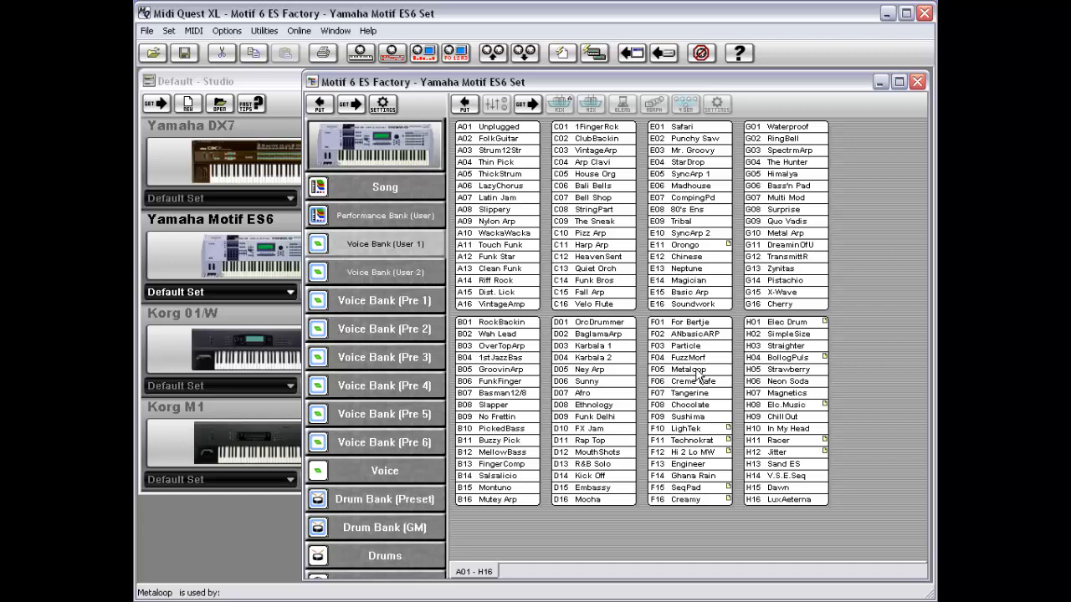
click(696, 374)
Compare Performance Bank (User) with Voice Bank (User 1) to check the links between the New Lover performance and its voices.
click(384, 219)
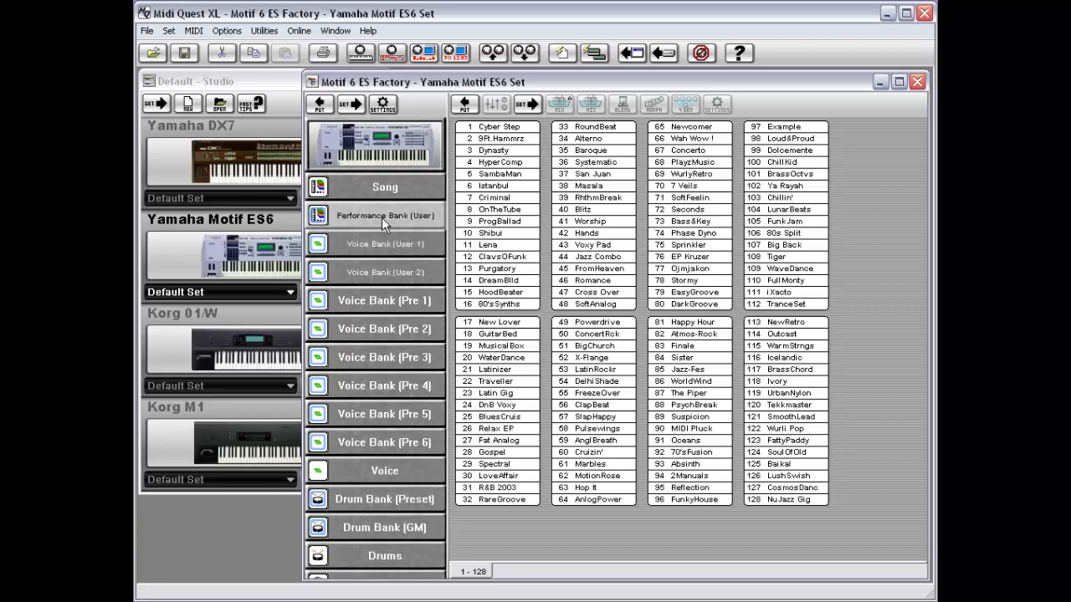
click(385, 244)
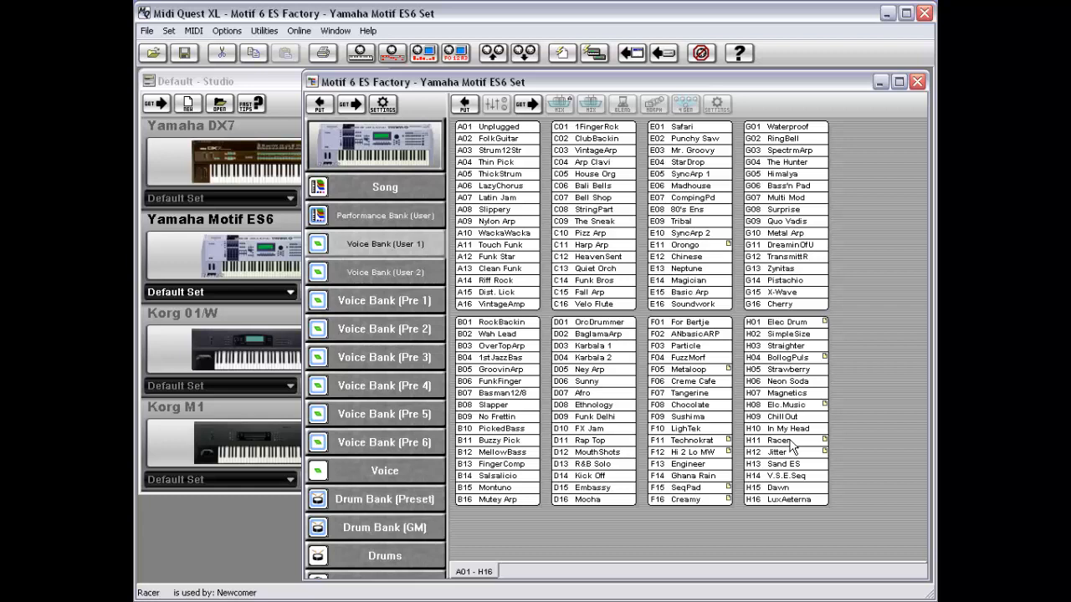
click(382, 217)
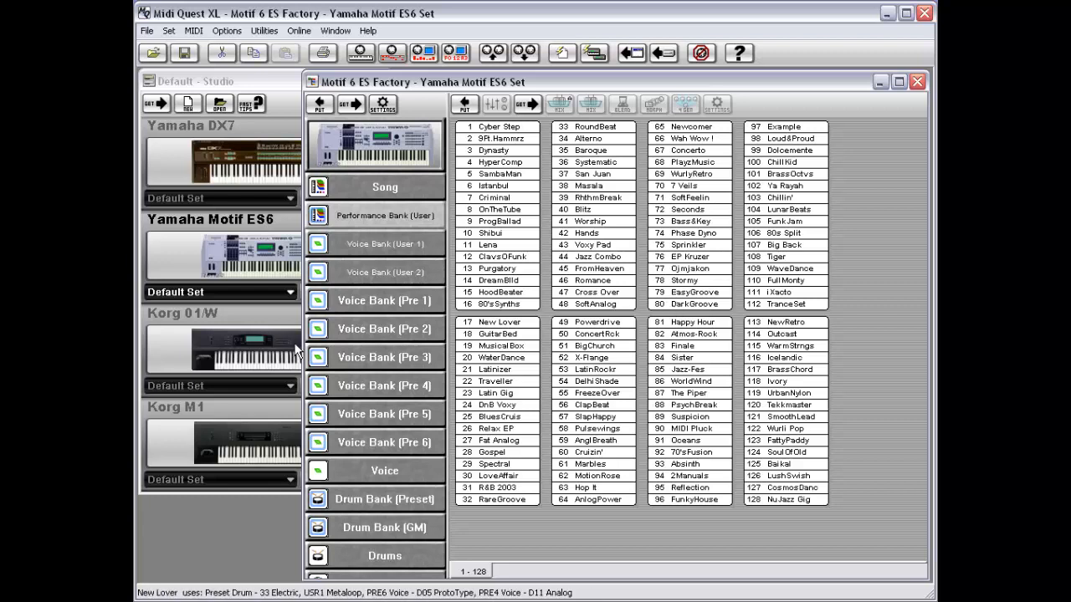
Narrow the factory set window, create a new Motif ES6 set beside it and display its Performance Bank (User).
drag(300, 345, 484, 360)
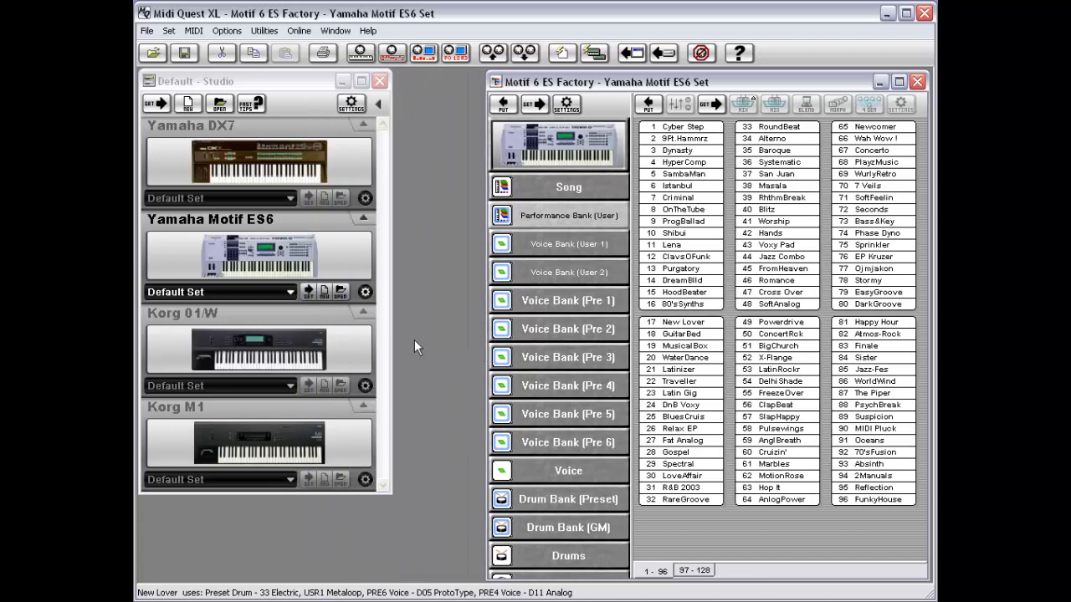
click(213, 263)
click(325, 291)
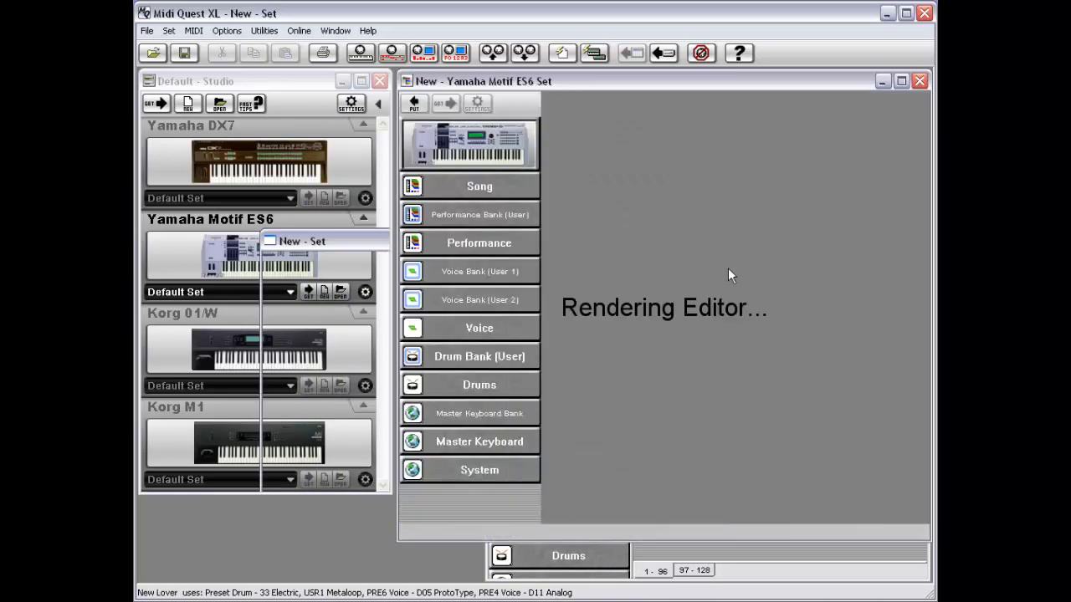
click(563, 350)
drag(710, 84, 458, 101)
click(231, 230)
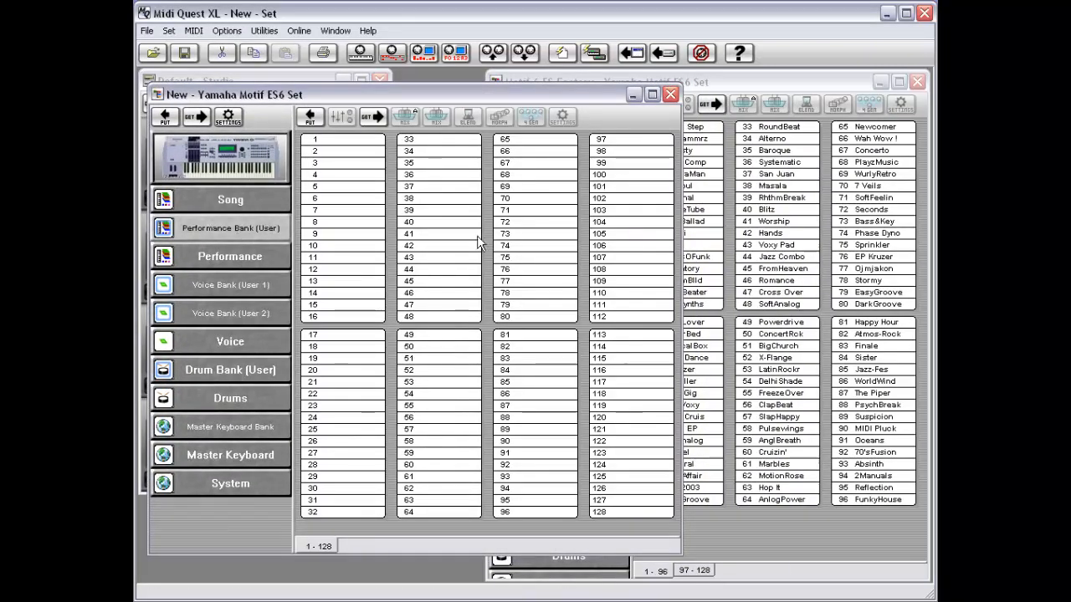
Copy the Happy Hour performance from the factory set into slot 40 of the new set's Performance Bank (User).
click(847, 84)
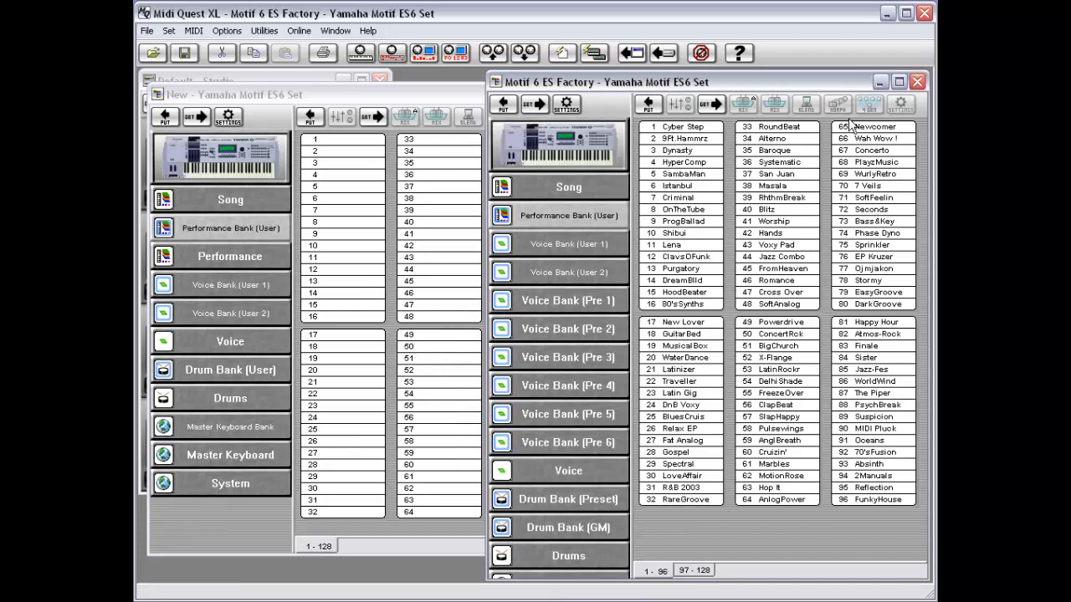
drag(884, 331, 423, 224)
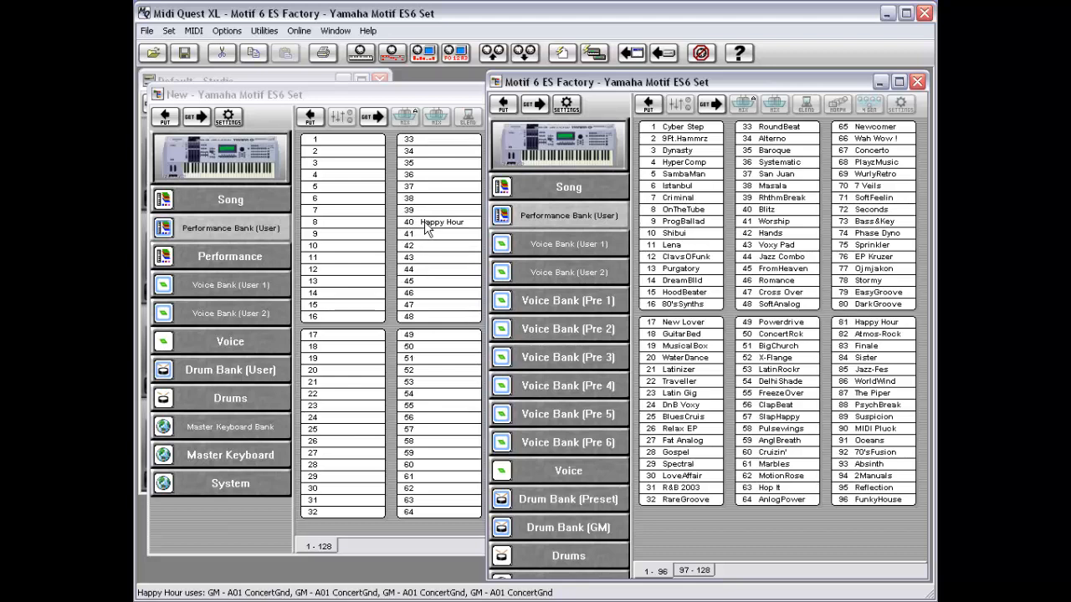
click(420, 97)
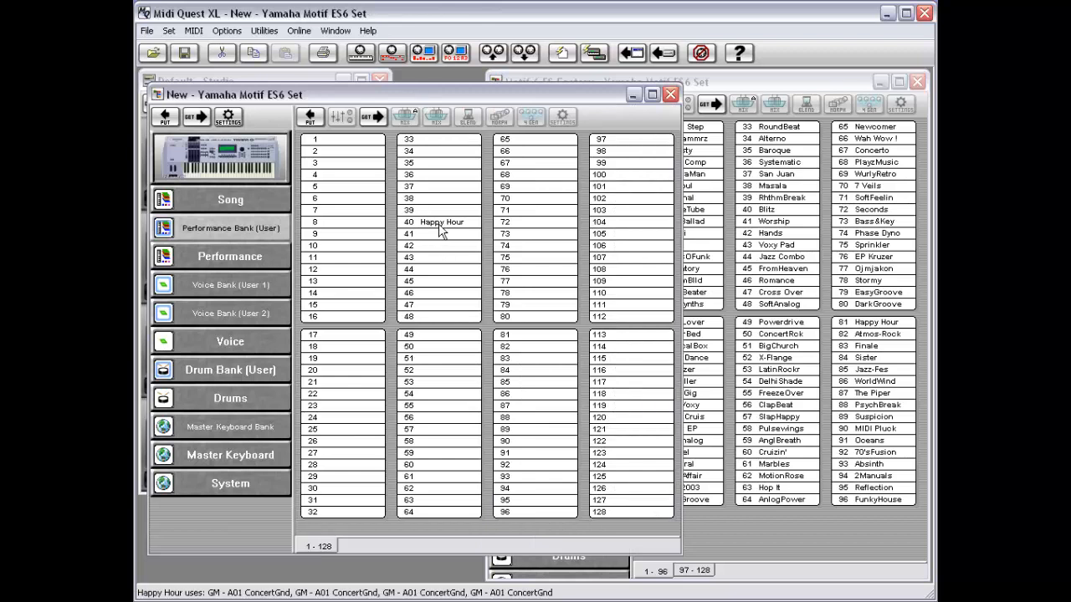
Examine the new set's Voice Bank (User 1) and the part assignments of Happy Hour in the Performance editor.
click(244, 290)
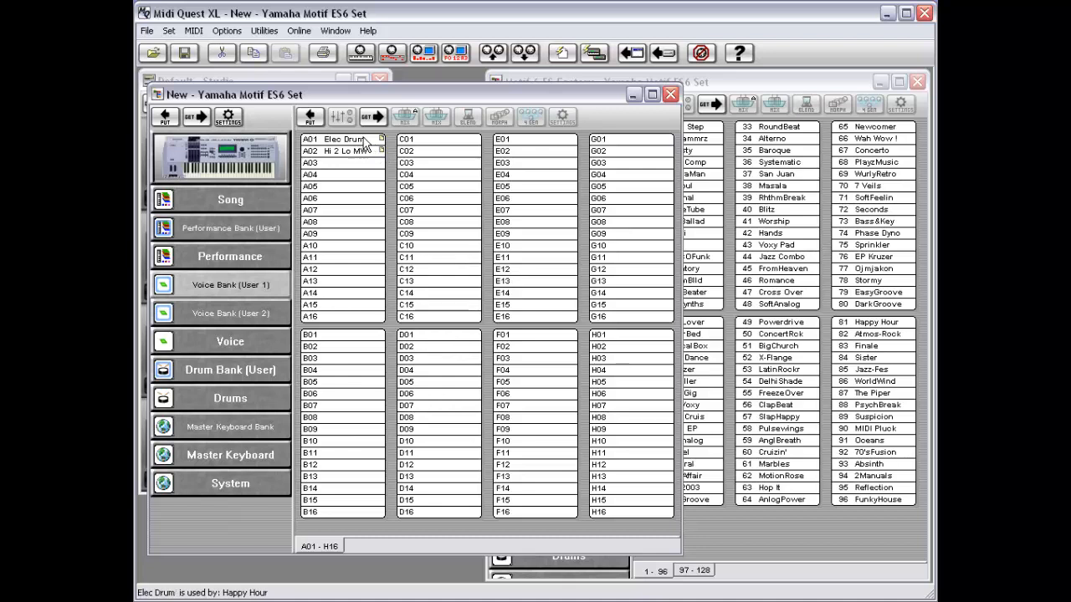
click(237, 228)
click(448, 224)
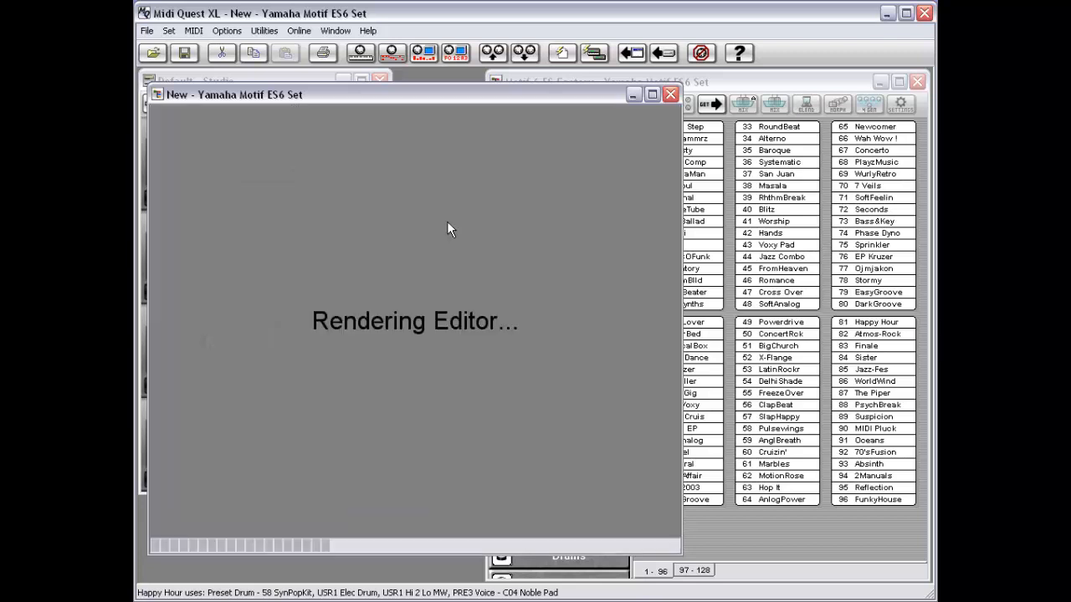
double_click(448, 224)
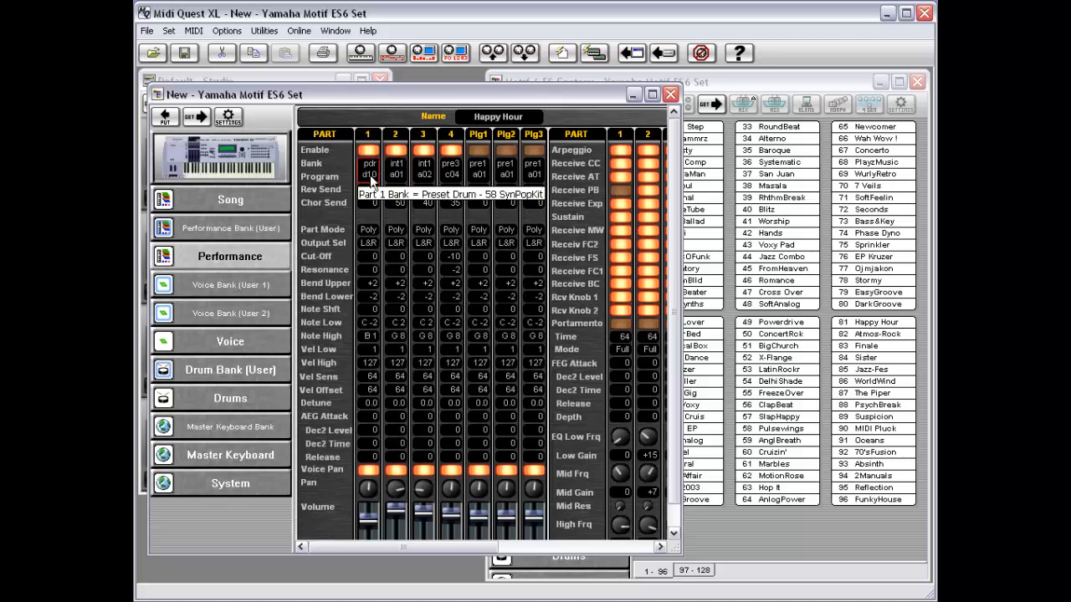
click(236, 290)
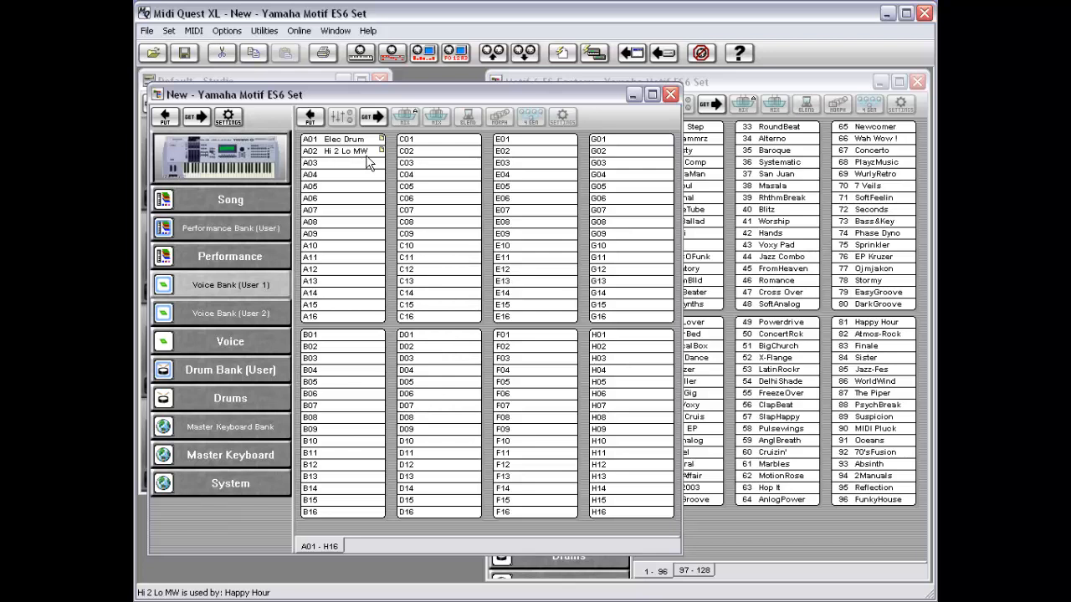
Close the new Motif ES6 set without saving and widen the Motif 6 ES Factory set window.
click(157, 96)
click(181, 197)
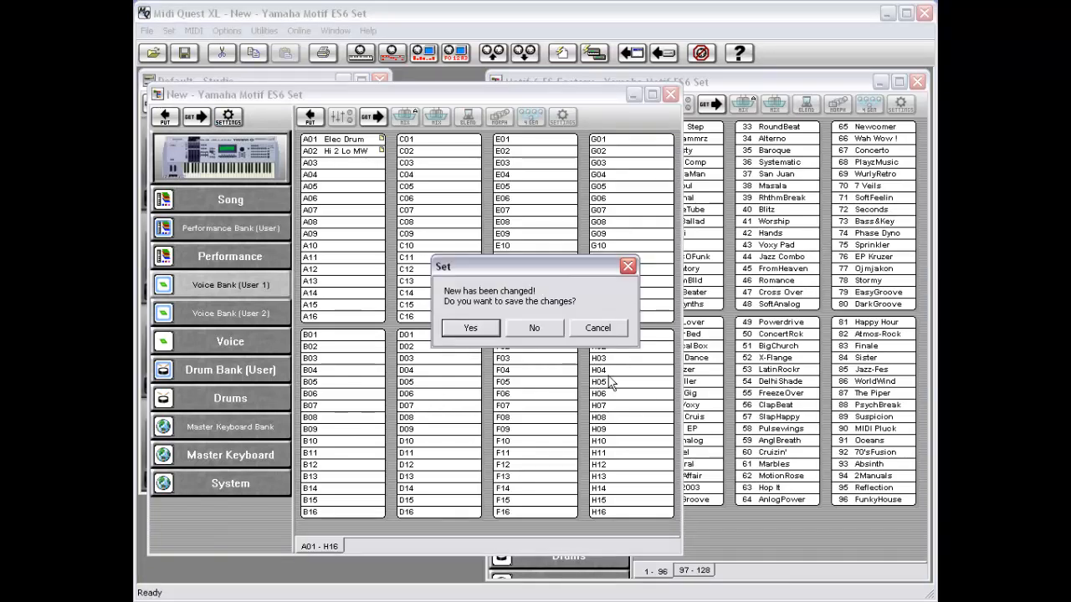
click(540, 330)
drag(488, 365, 386, 360)
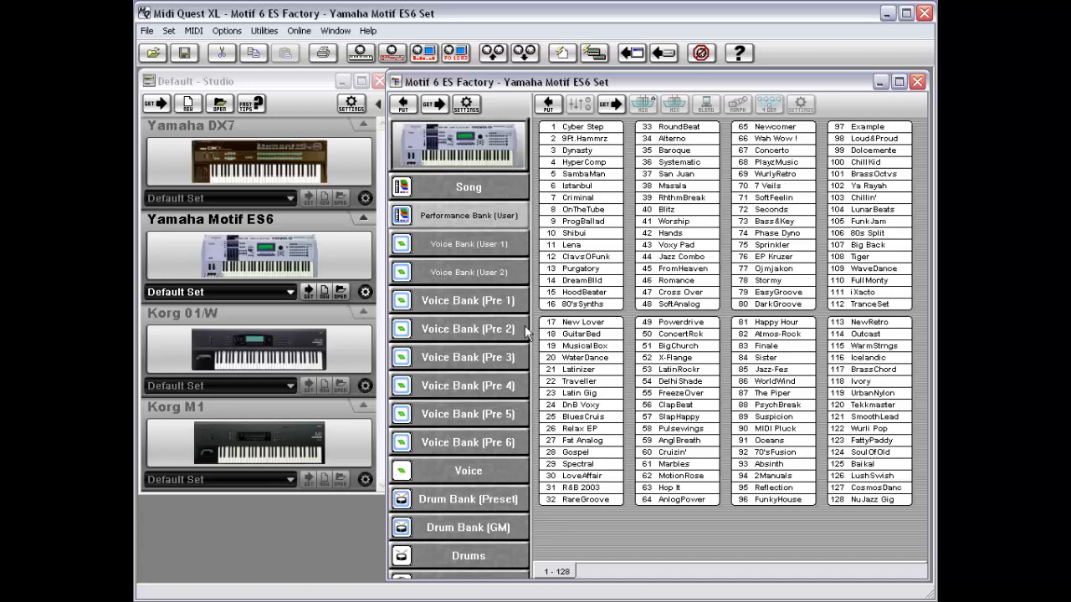
Create a new Yamaha Motif ES6 set from the Default Set, display its Voice Bank (User 1) and widen the set window.
click(245, 251)
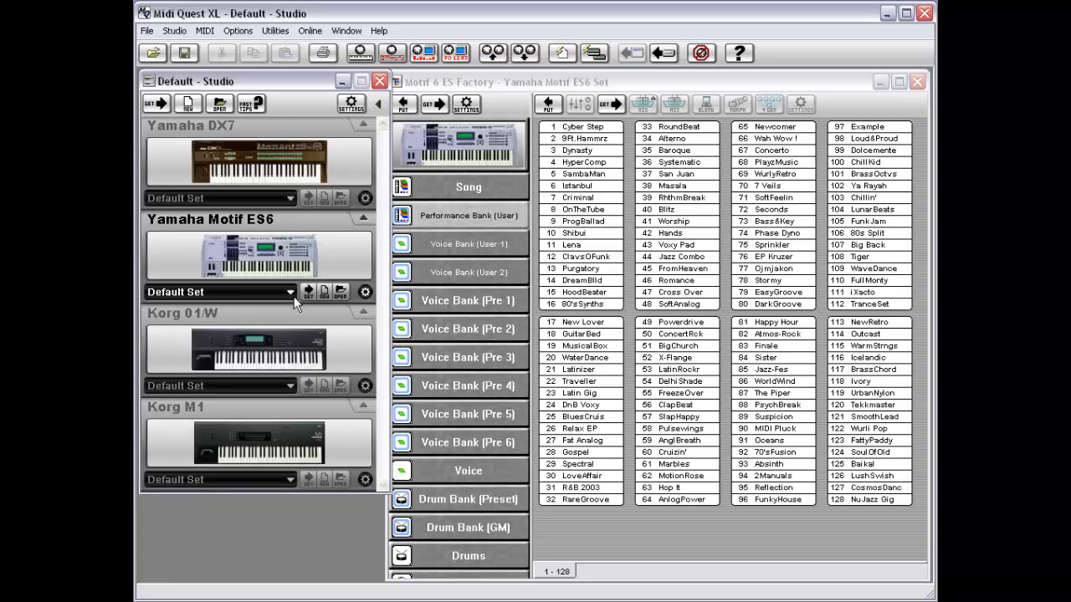
click(324, 290)
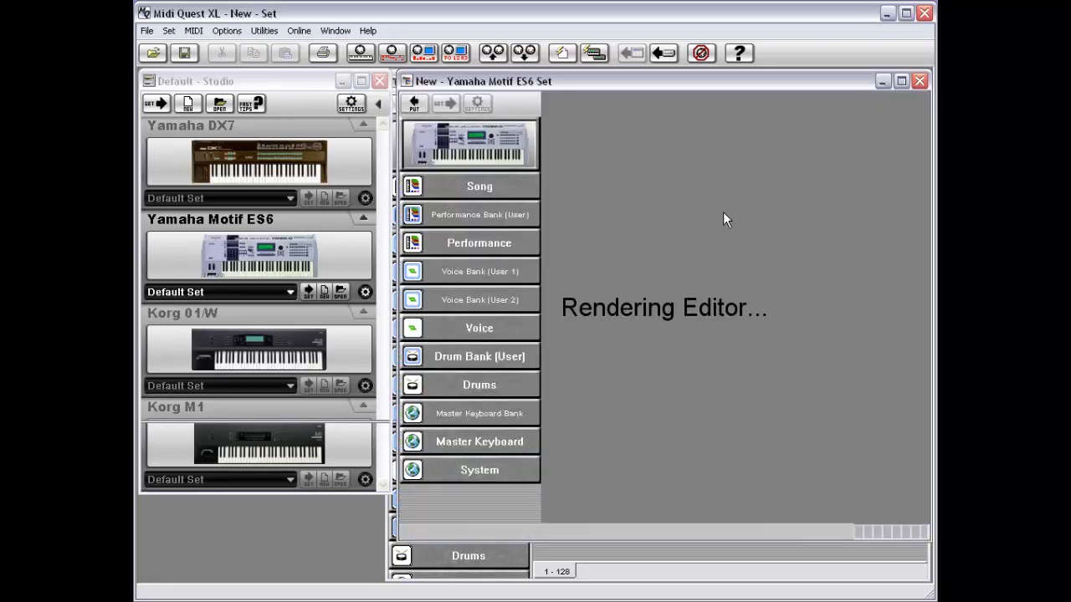
click(565, 345)
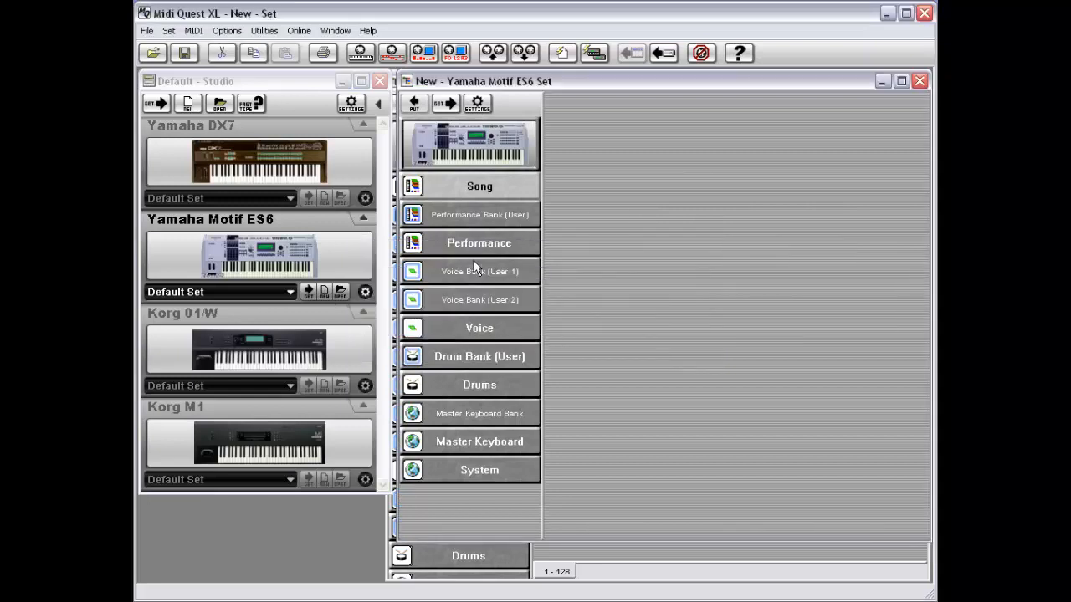
click(483, 271)
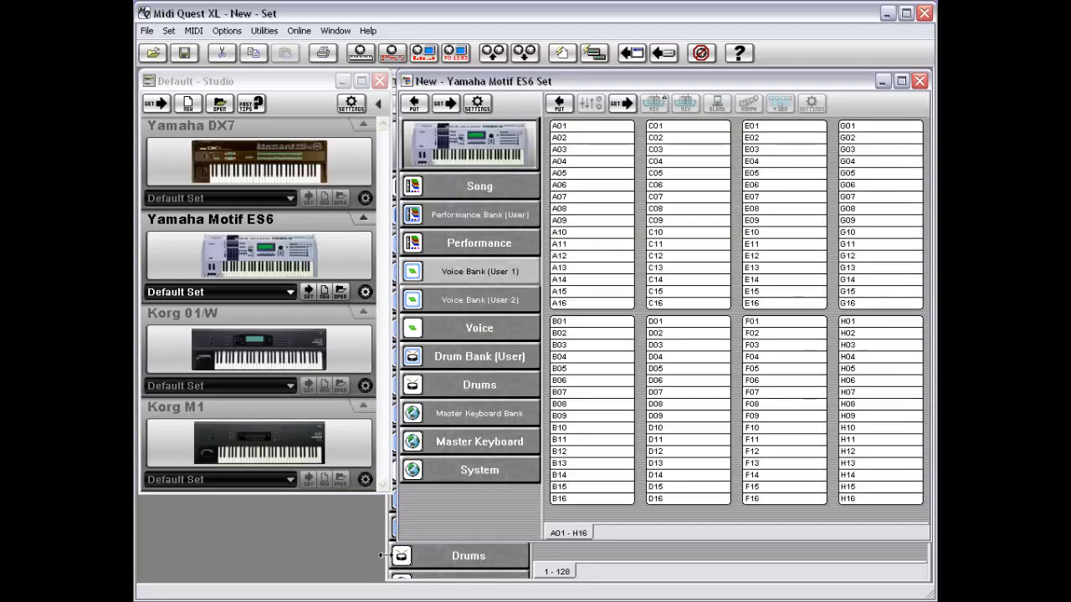
drag(394, 503, 318, 503)
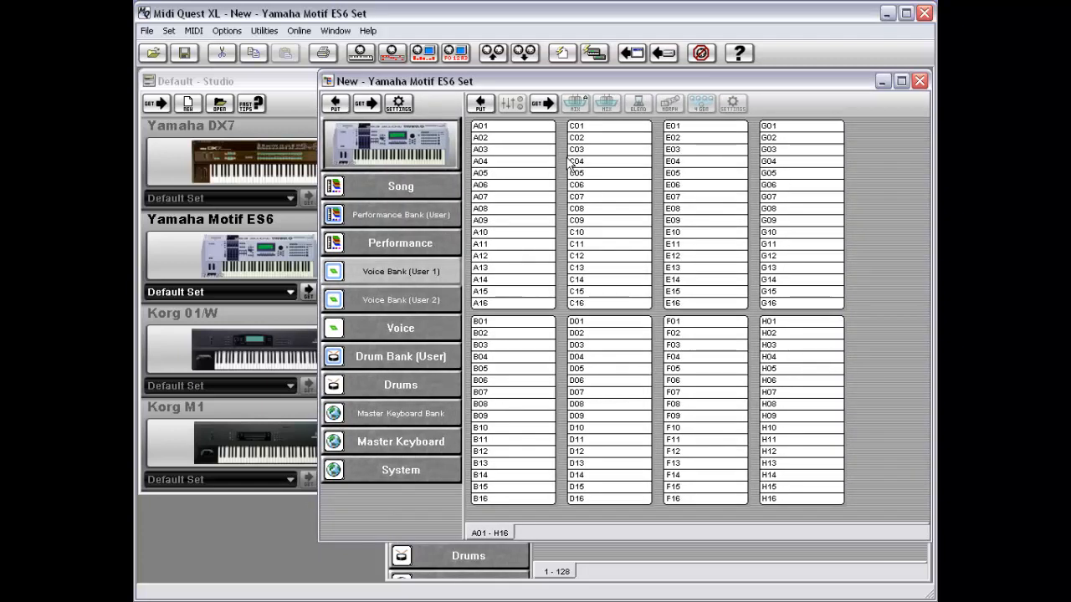
Retrieve only the voices for slots A03, A05 and A07 of Voice Bank (User 1) from the Motif ES6.
click(524, 151)
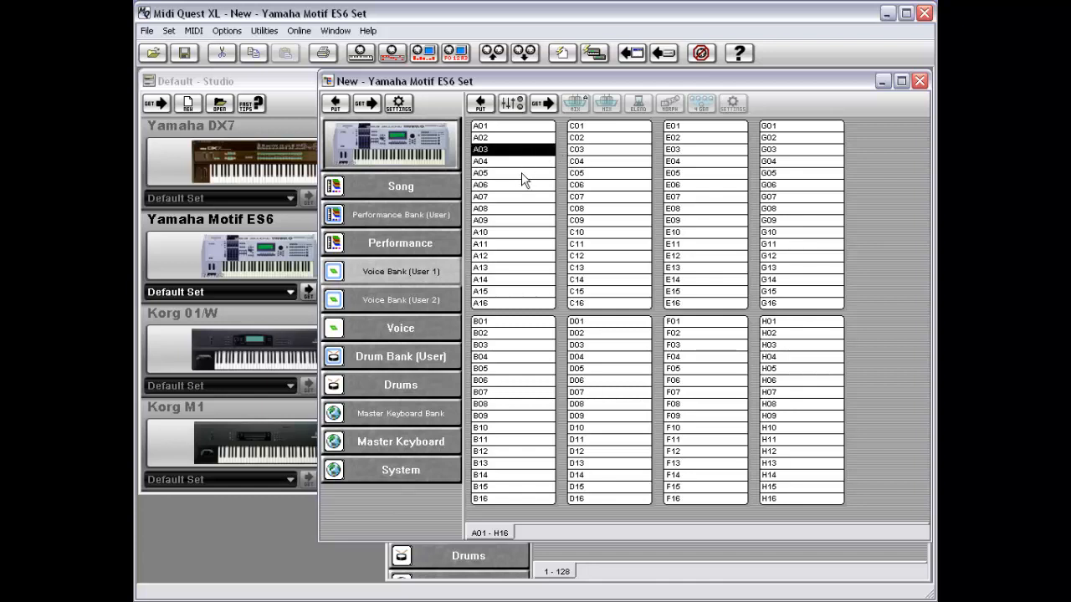
ctrl+click(523, 174)
ctrl+click(526, 199)
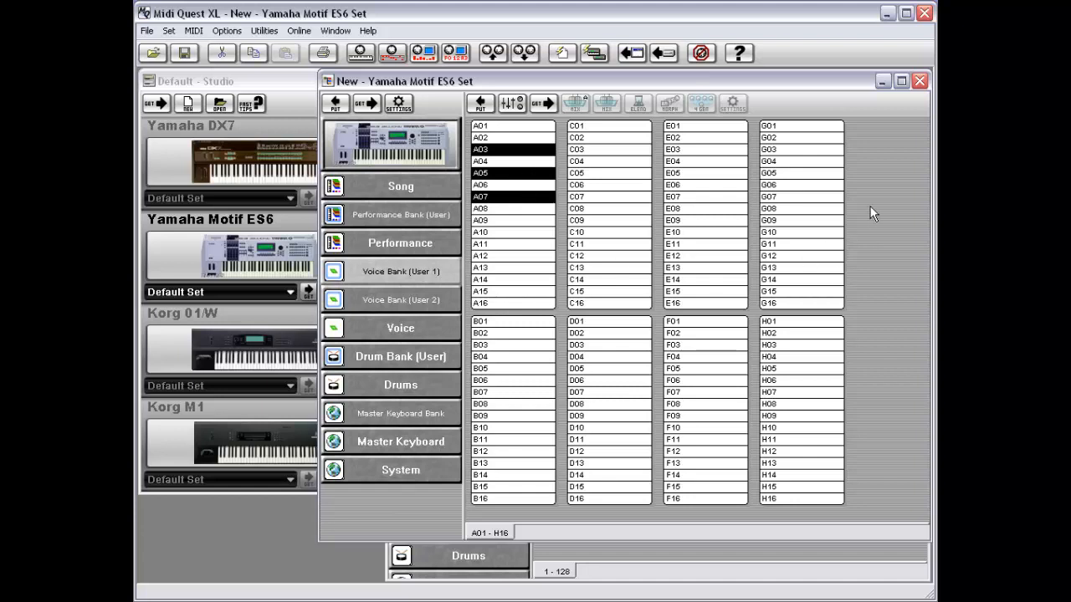
click(544, 100)
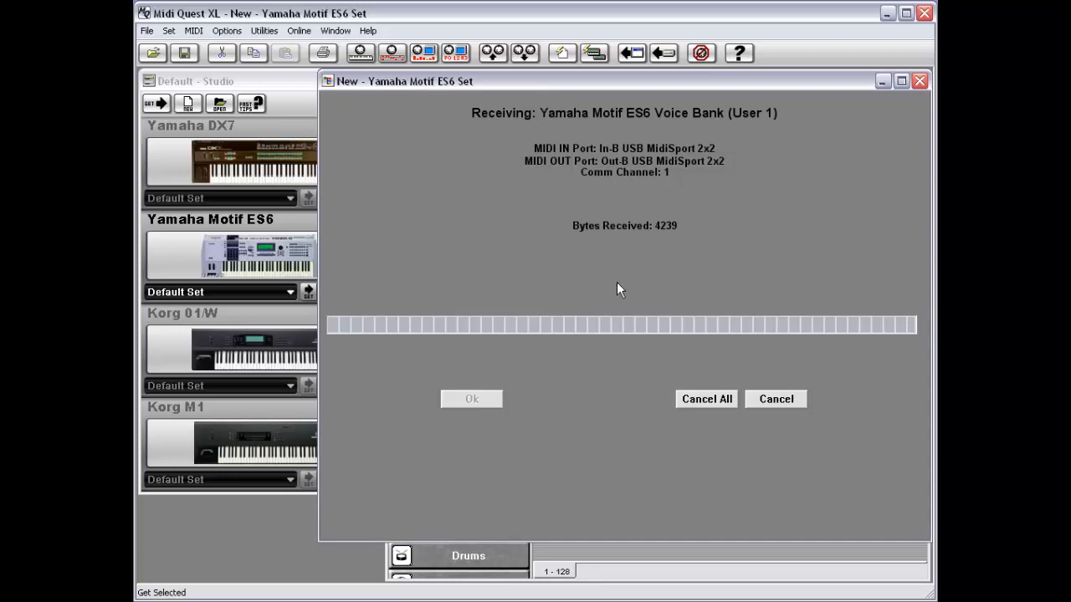
click(777, 399)
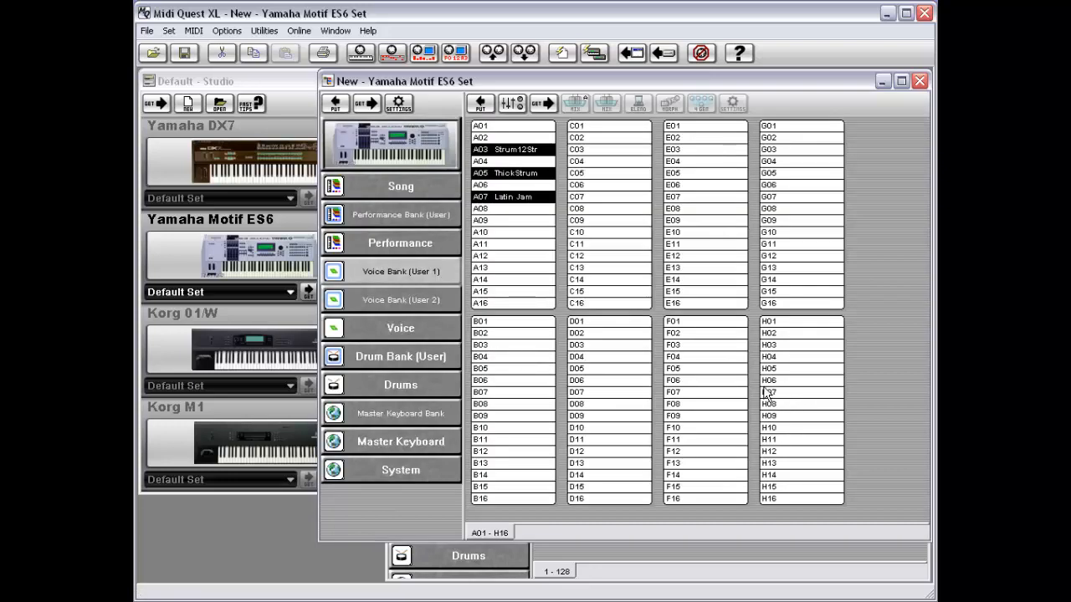
Request only the Latin Jam voice in slot A07 from the Motif ES6 again.
click(558, 198)
click(547, 198)
right_click(547, 199)
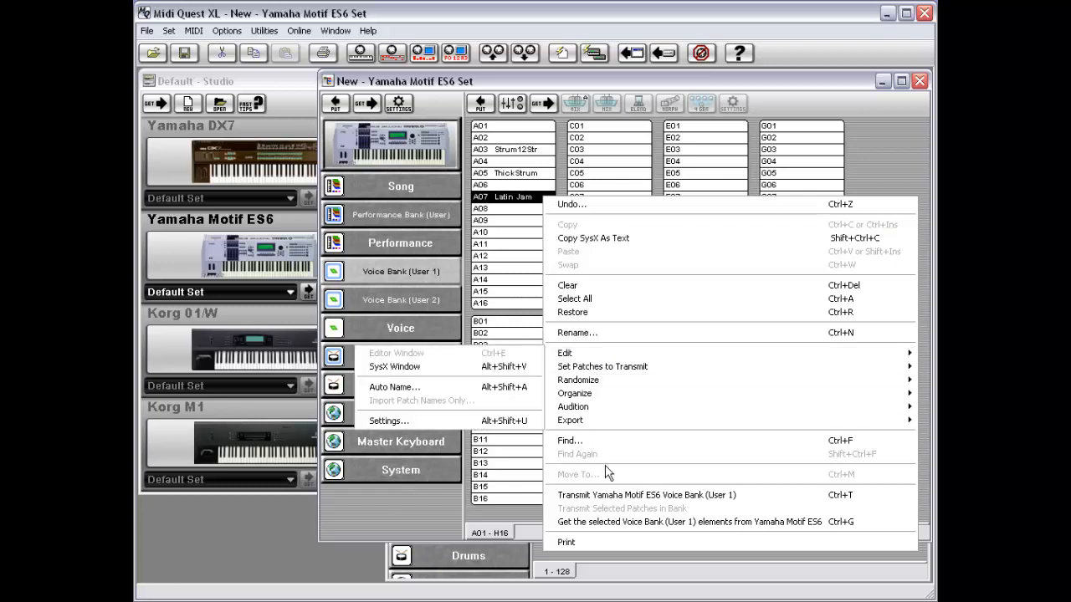
click(613, 522)
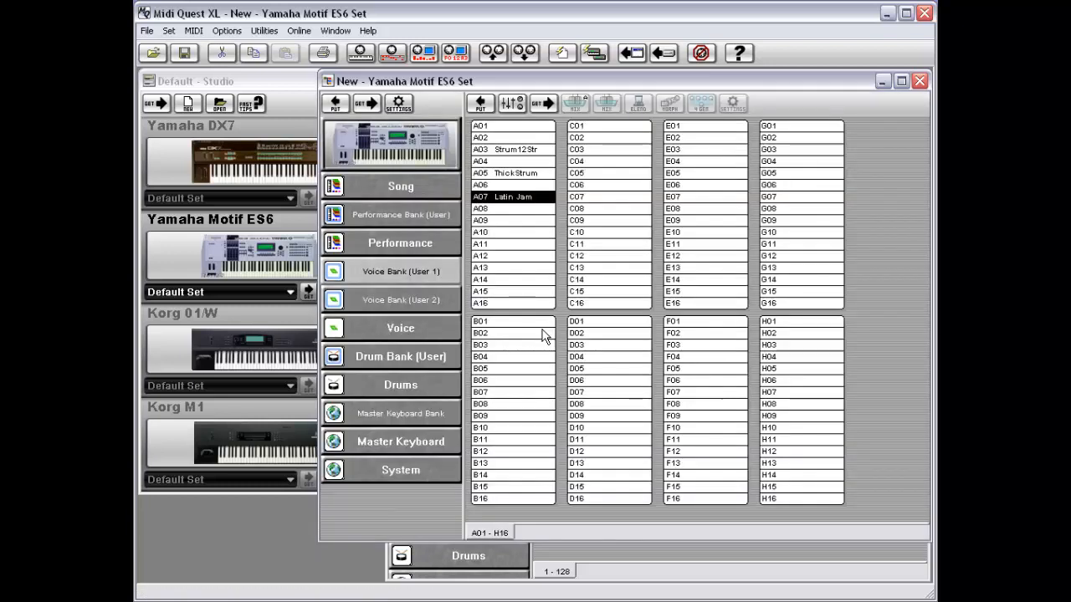
Audition the empty slots A08 to A11 and the Latin Jam voice in Voice Bank (User 1), ending on slot A09.
click(529, 210)
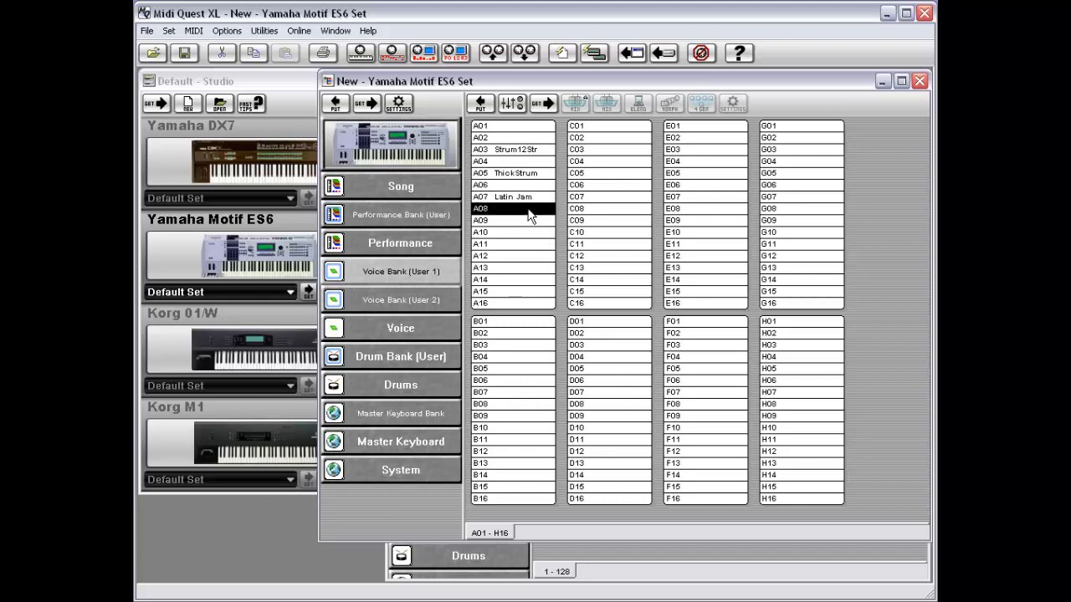
click(524, 221)
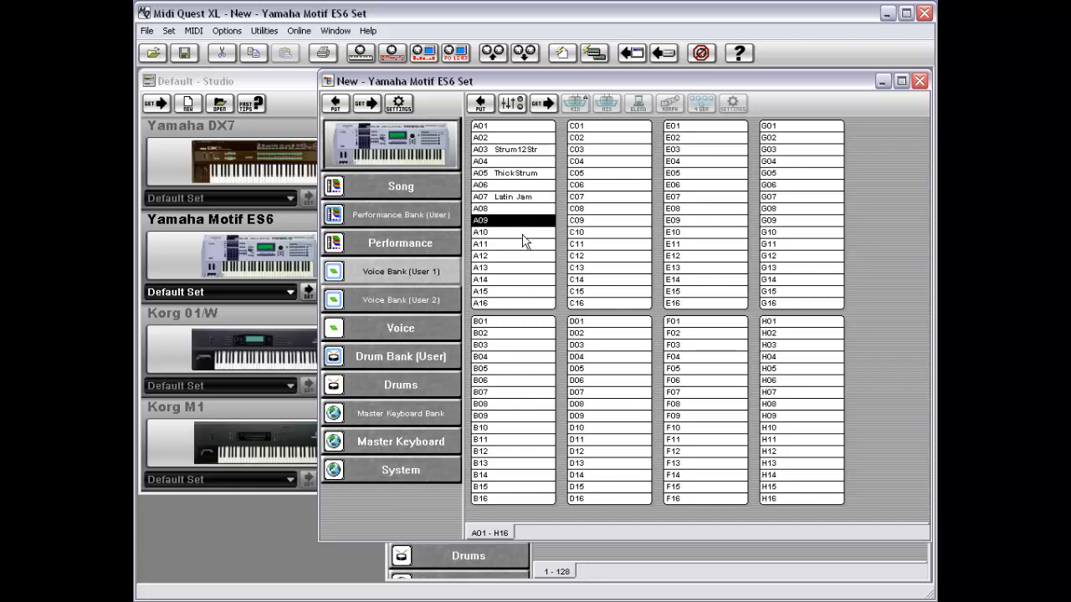
click(522, 233)
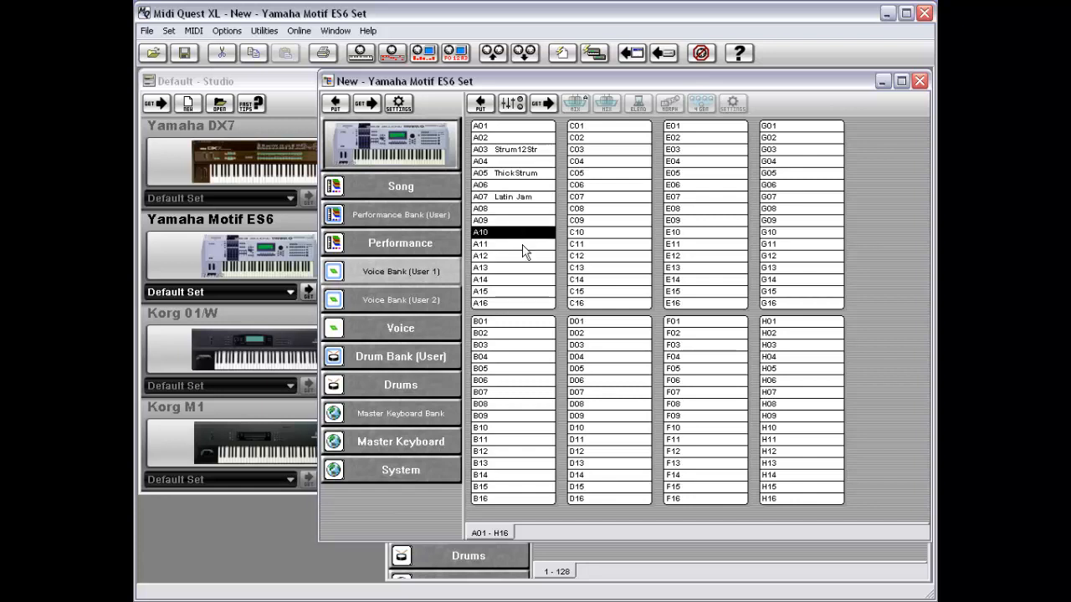
click(523, 246)
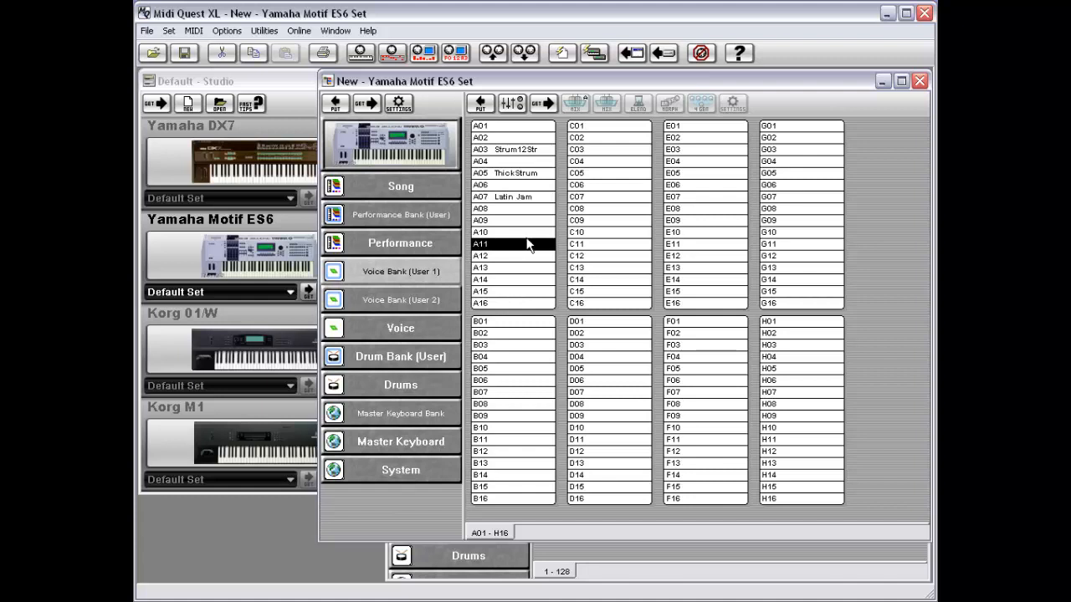
click(521, 201)
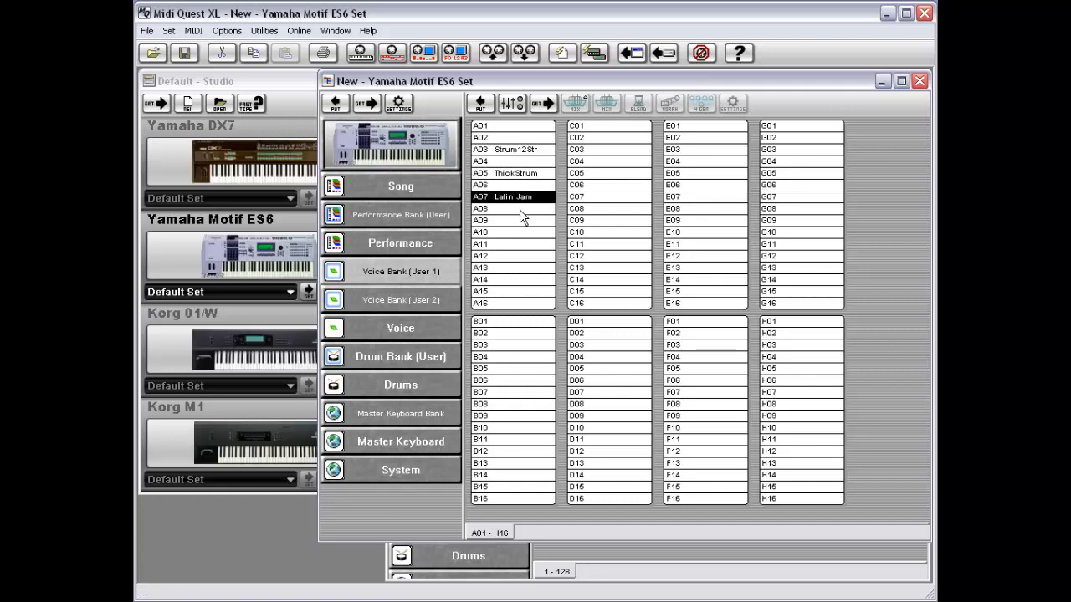
click(519, 211)
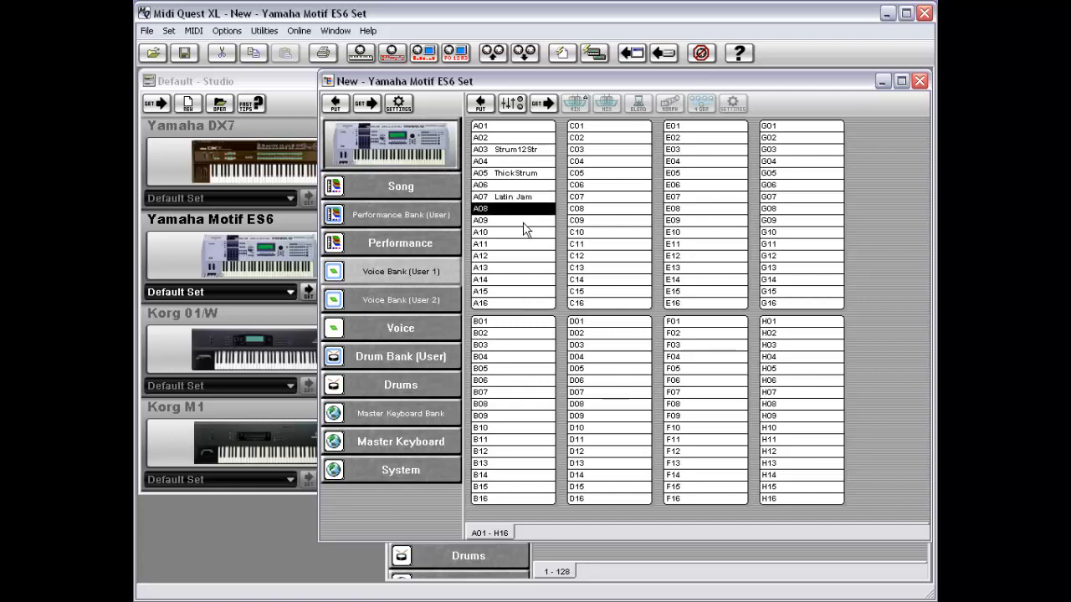
click(524, 223)
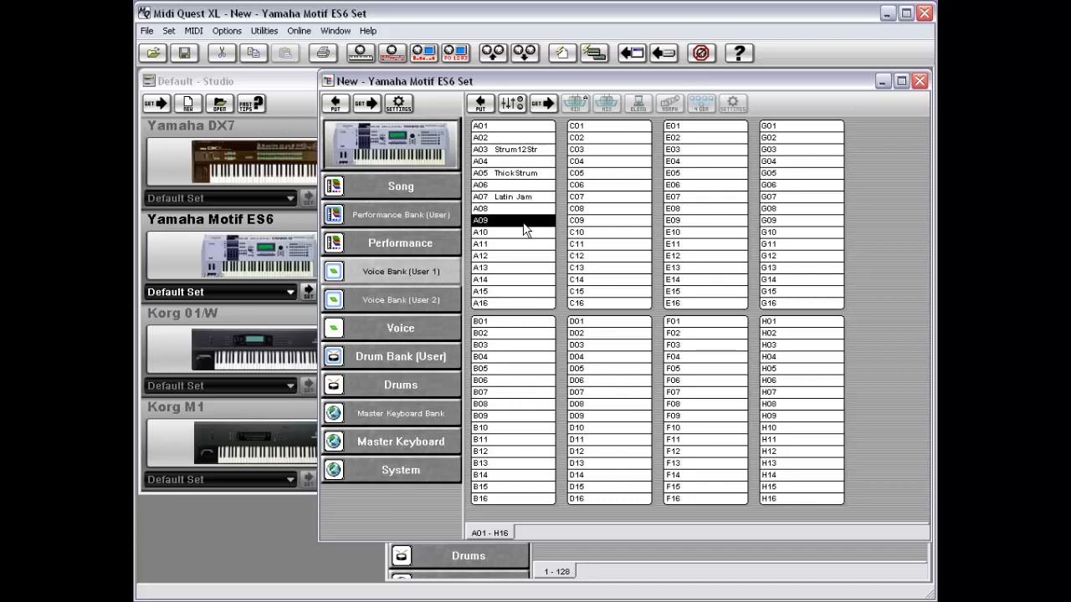
Create another new Yamaha Motif ES6 set from the RAM + ROM template and make its window taller.
click(209, 276)
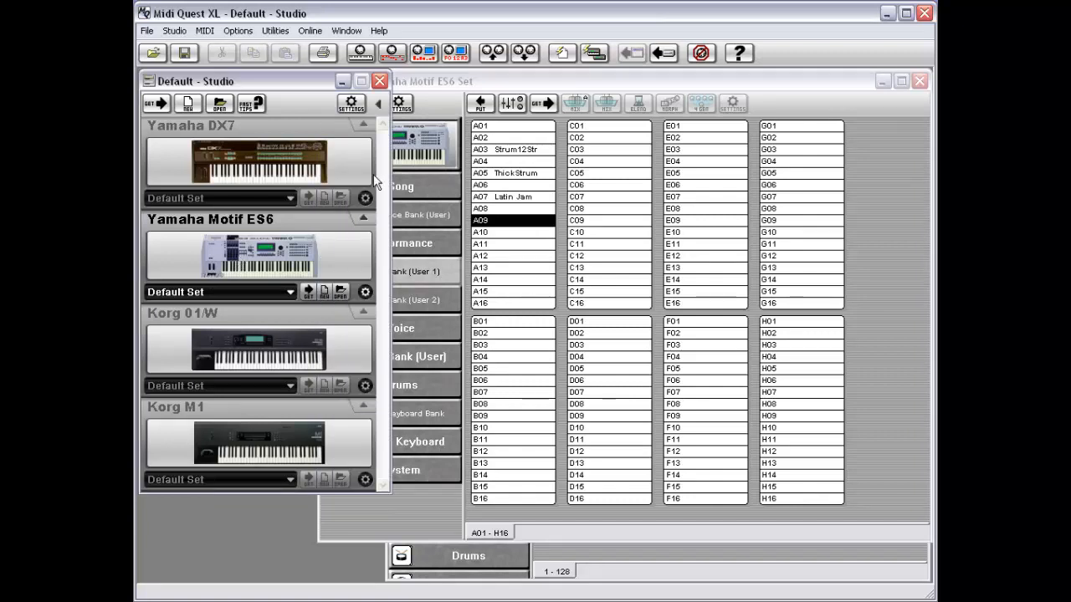
click(256, 291)
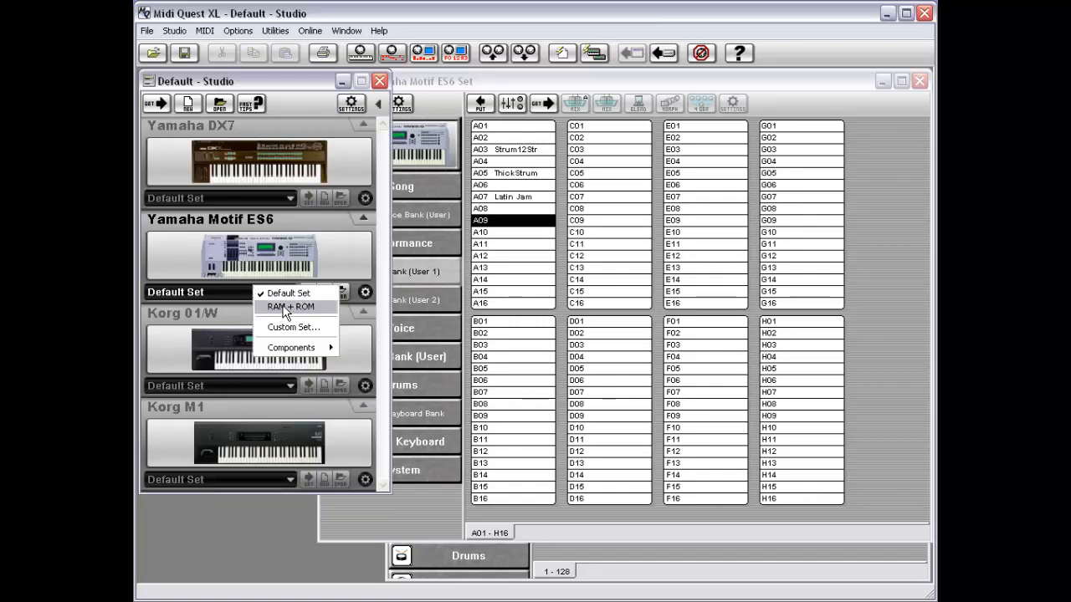
click(286, 308)
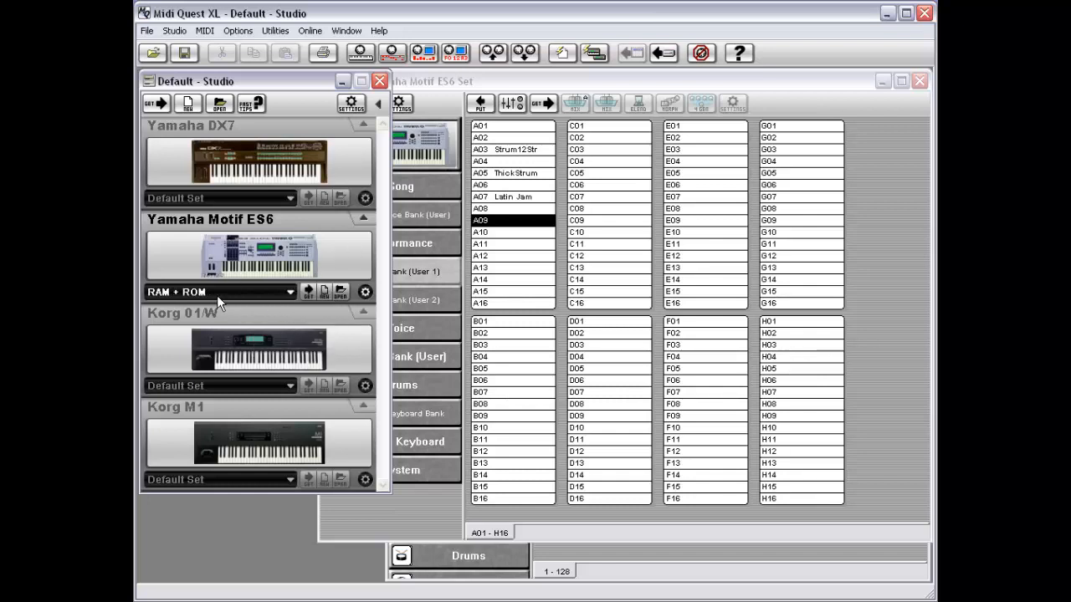
click(323, 291)
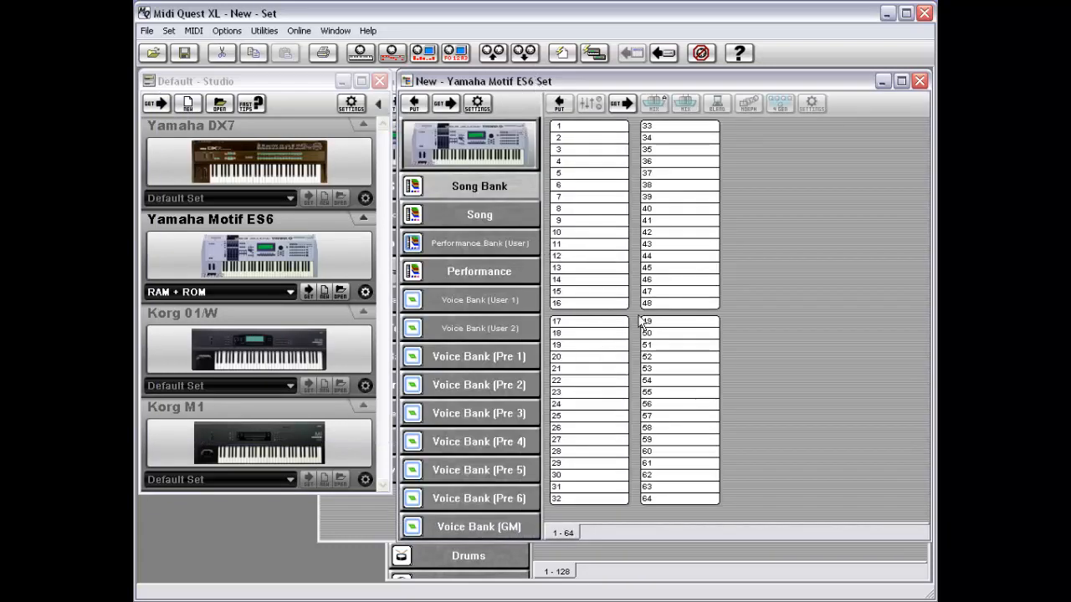
click(510, 554)
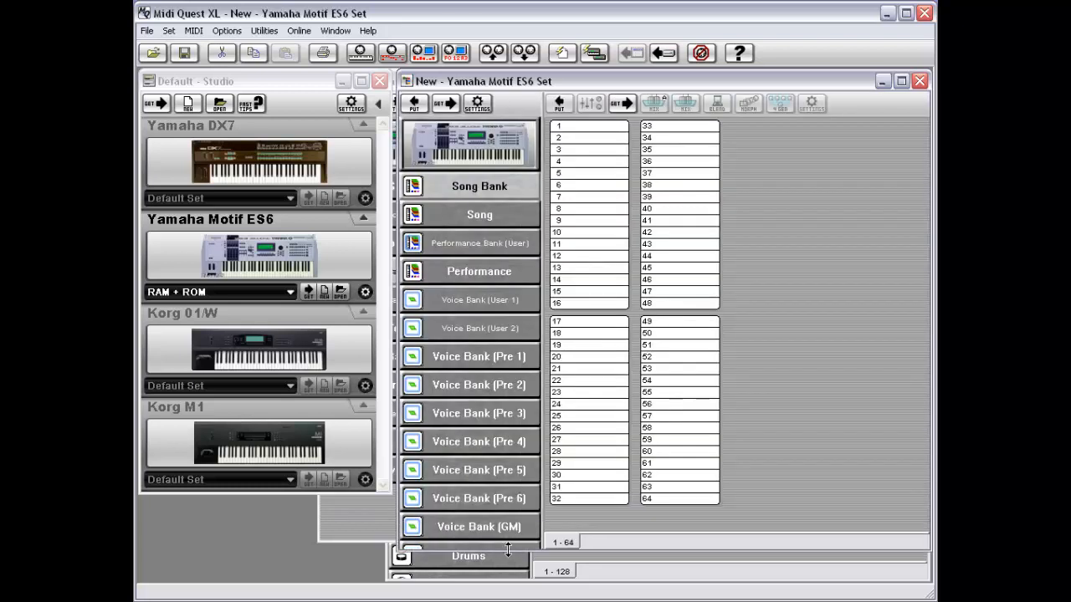
Audition empty slots across Voice Bank (Pre 1) of the new set, including A03, A05, C08, C12, D09 and E10.
click(485, 360)
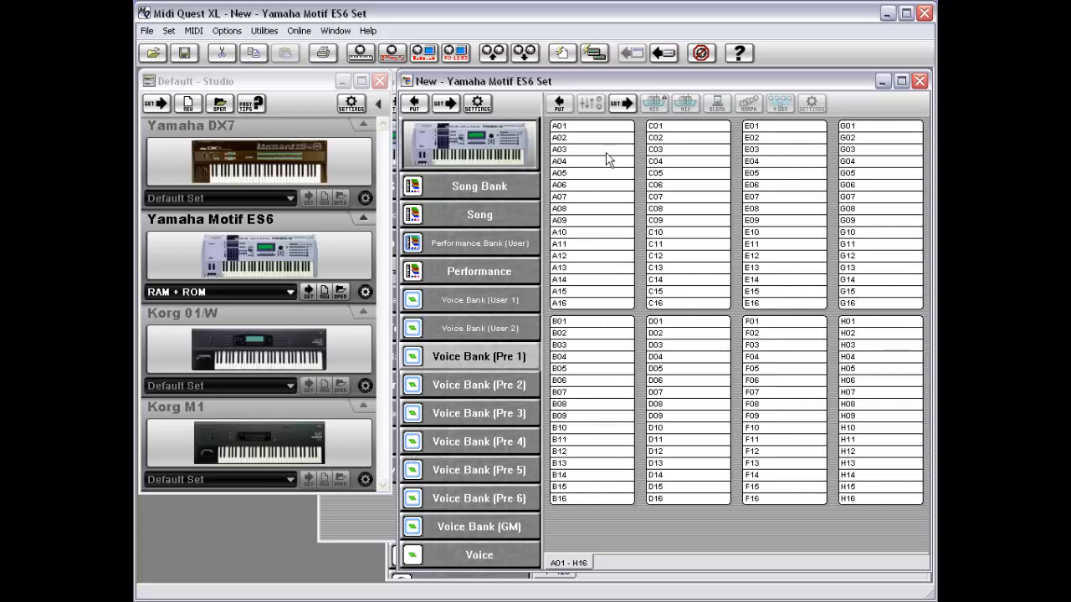
click(602, 138)
click(601, 151)
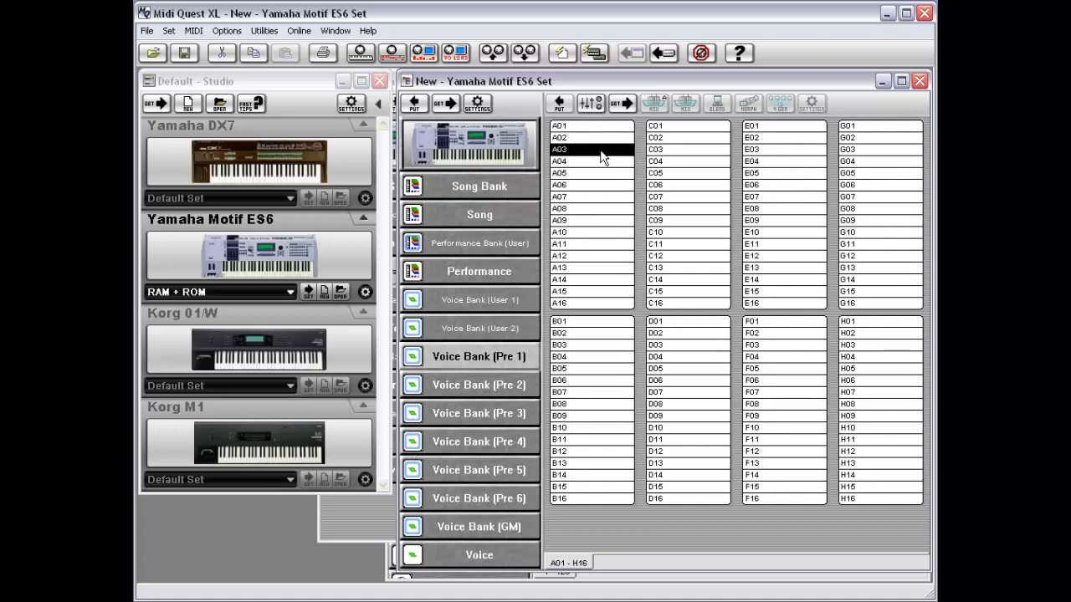
click(600, 173)
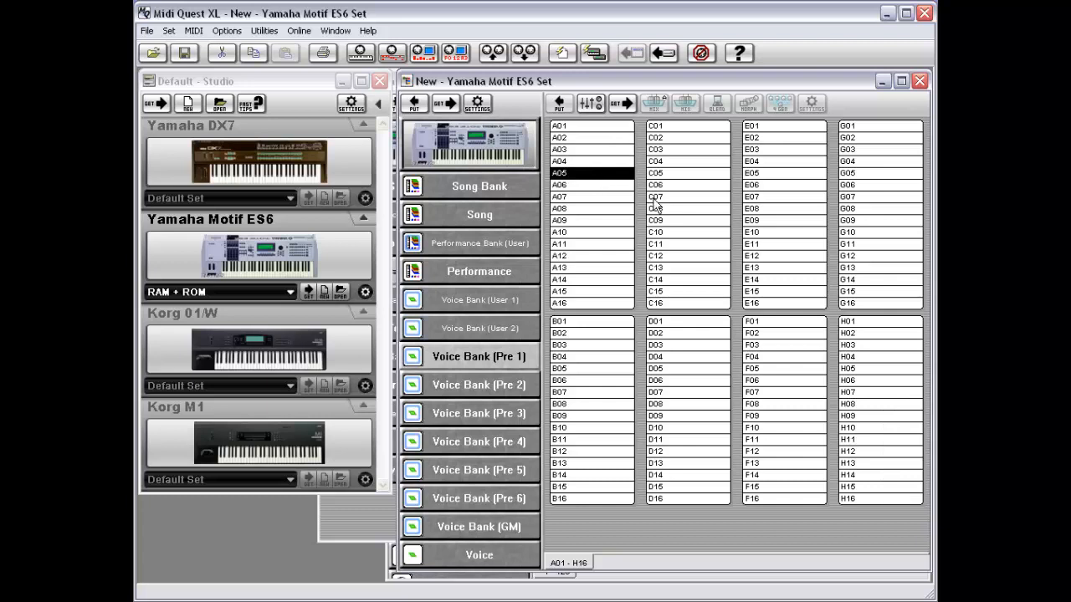
click(702, 211)
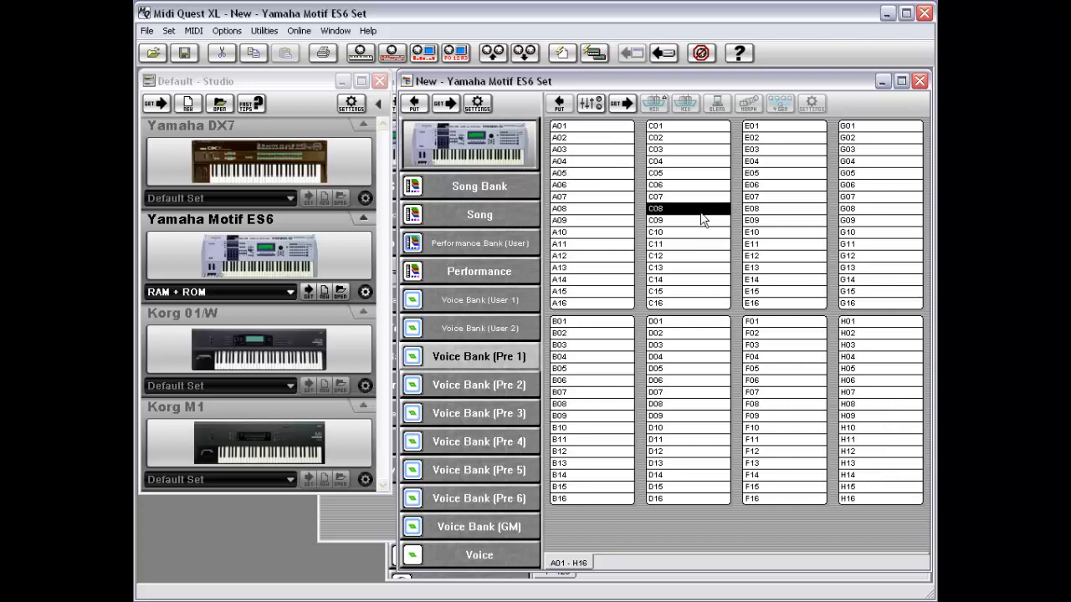
click(692, 258)
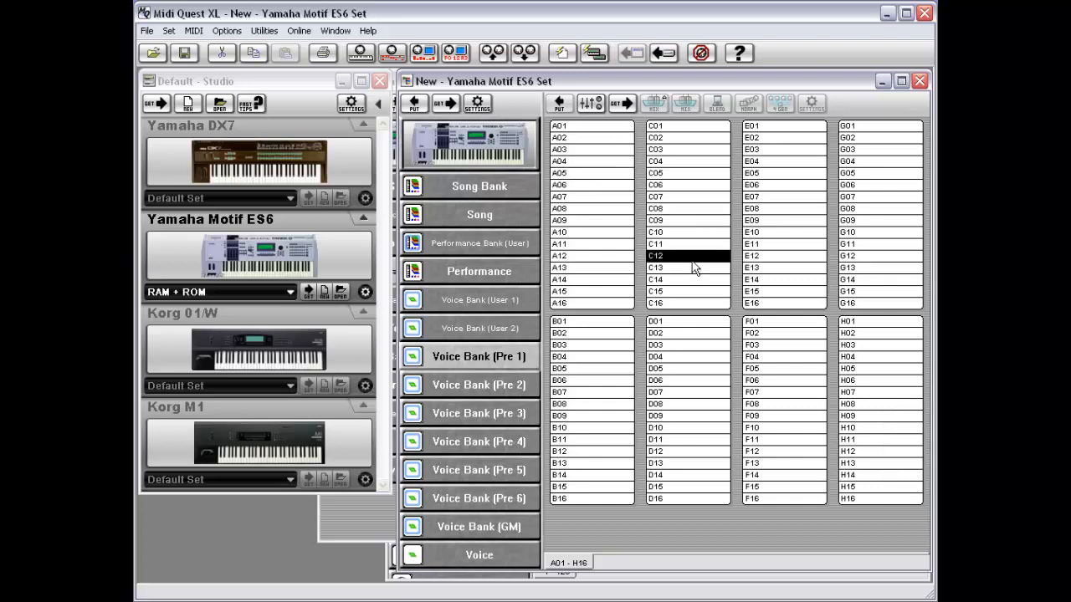
click(702, 364)
click(703, 416)
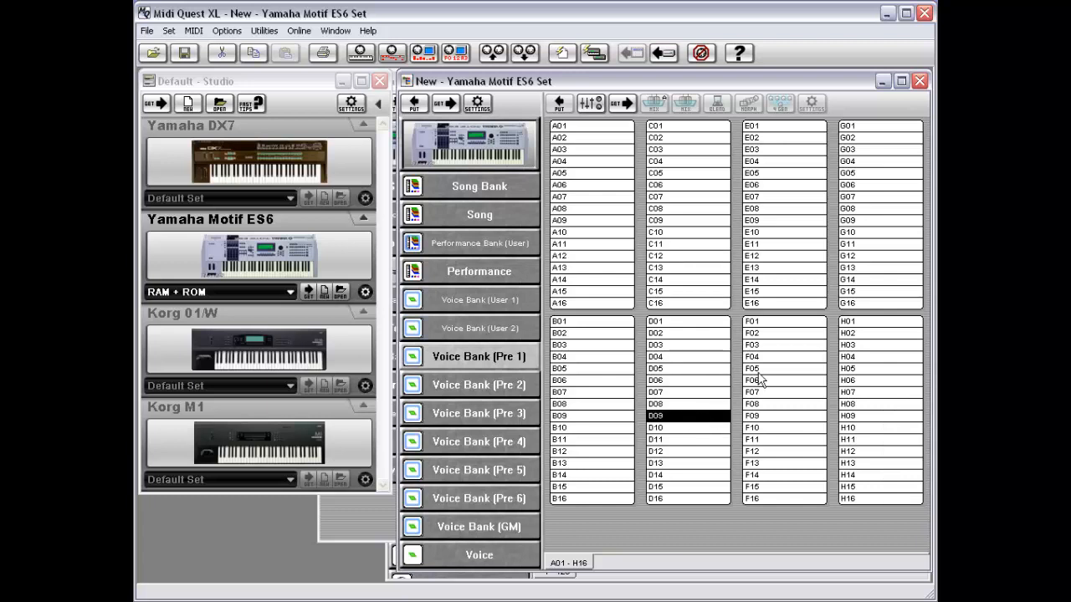
click(794, 346)
click(789, 233)
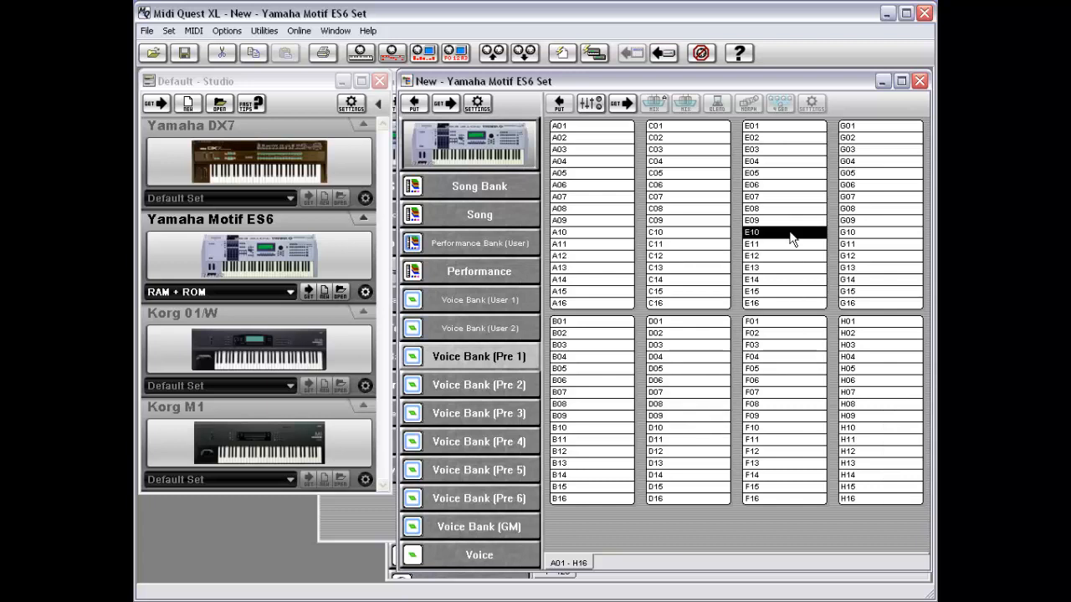
Audition slots E08, E06 and E05 of Voice Bank (Pre 3).
click(505, 419)
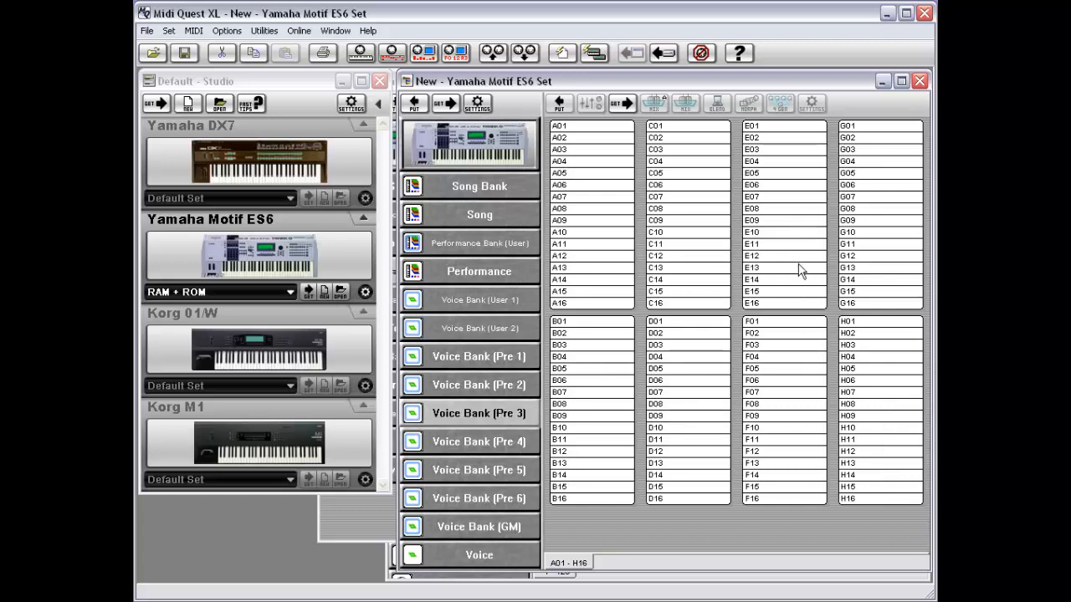
click(794, 210)
click(797, 186)
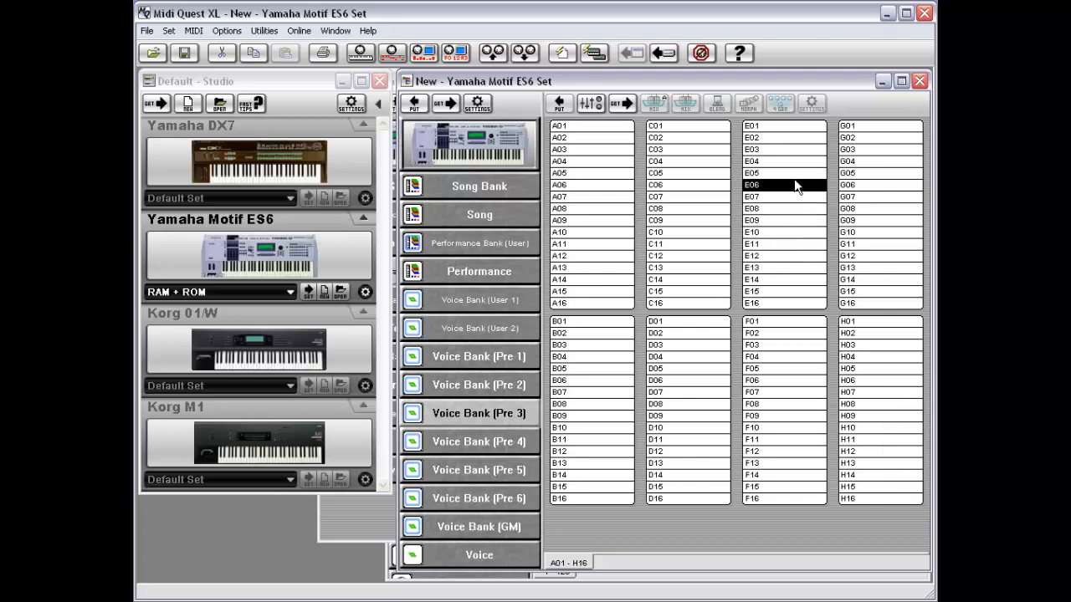
click(797, 176)
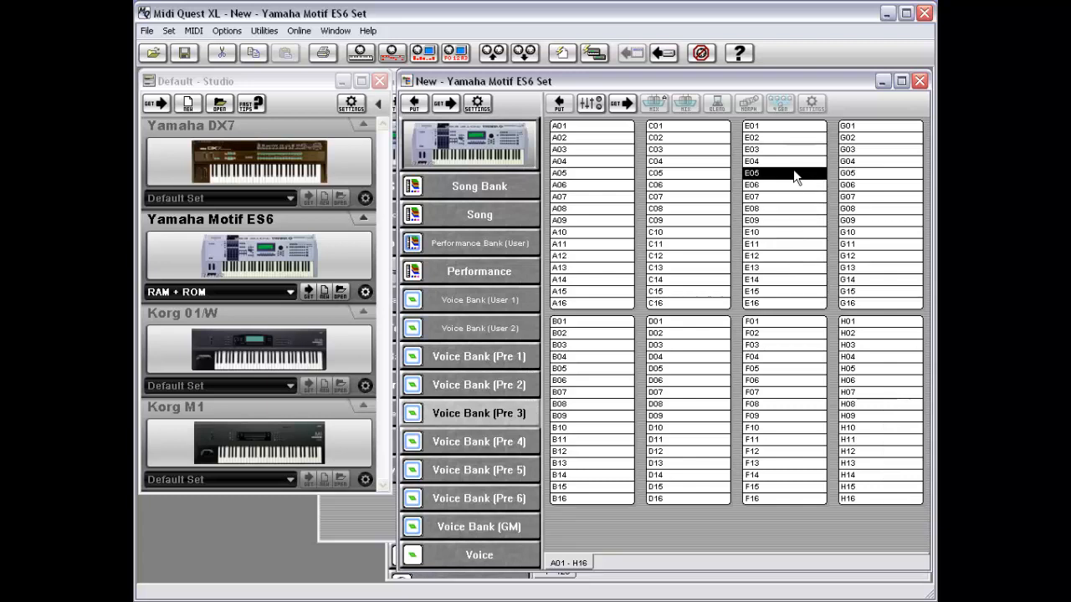
Review the Tones preferences, such as number of notes and playback speed, and leave without applying changes.
click(261, 30)
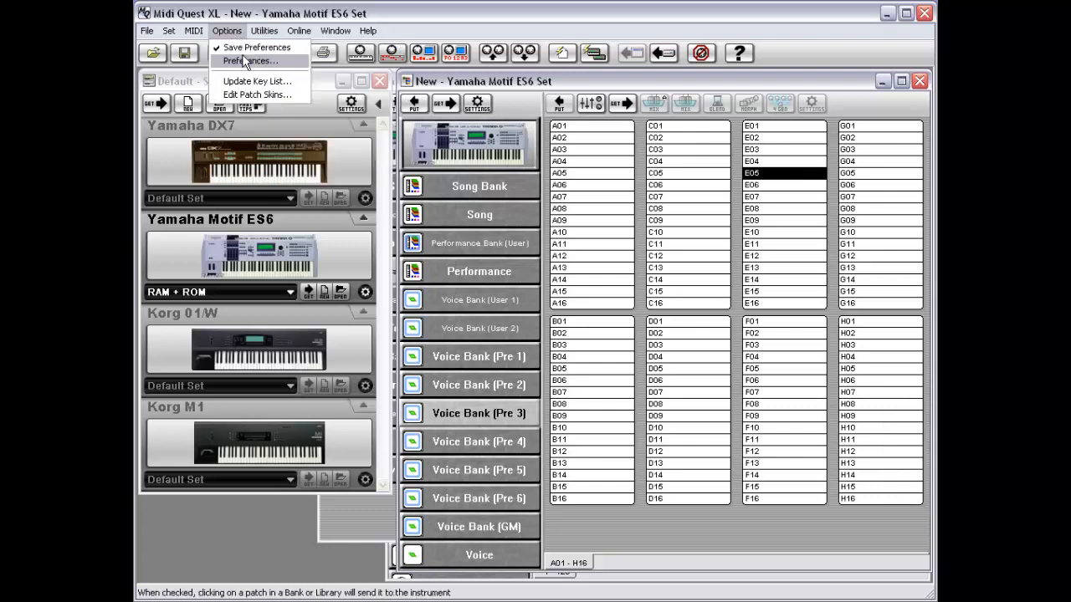
click(247, 62)
click(705, 152)
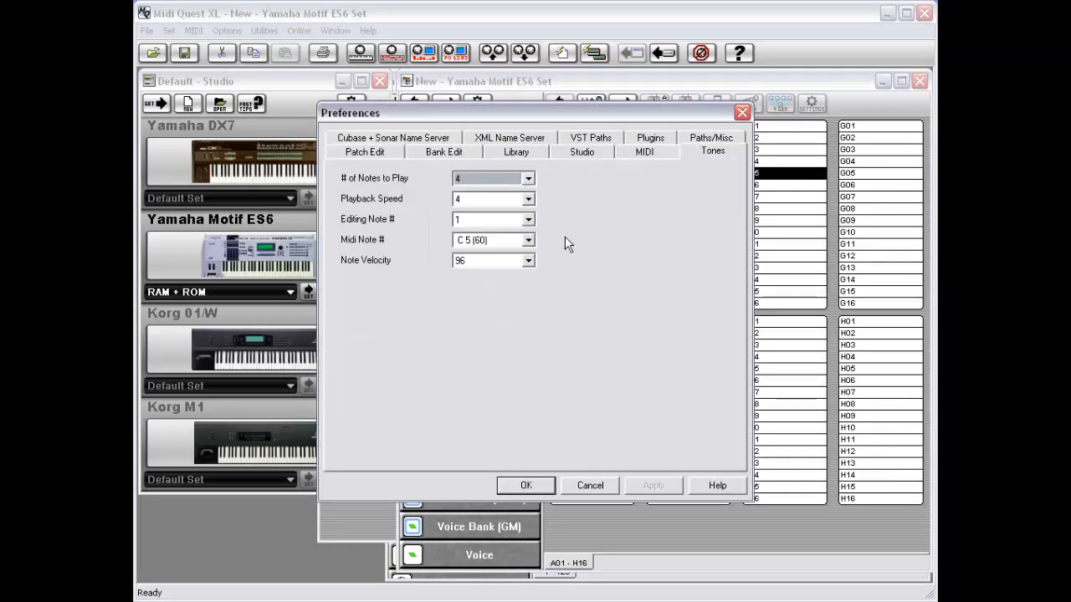
click(493, 179)
mouse_move(527, 205)
mouse_down()
mouse_move(529, 215)
mouse_move(531, 200)
mouse_up()
click(553, 214)
click(593, 489)
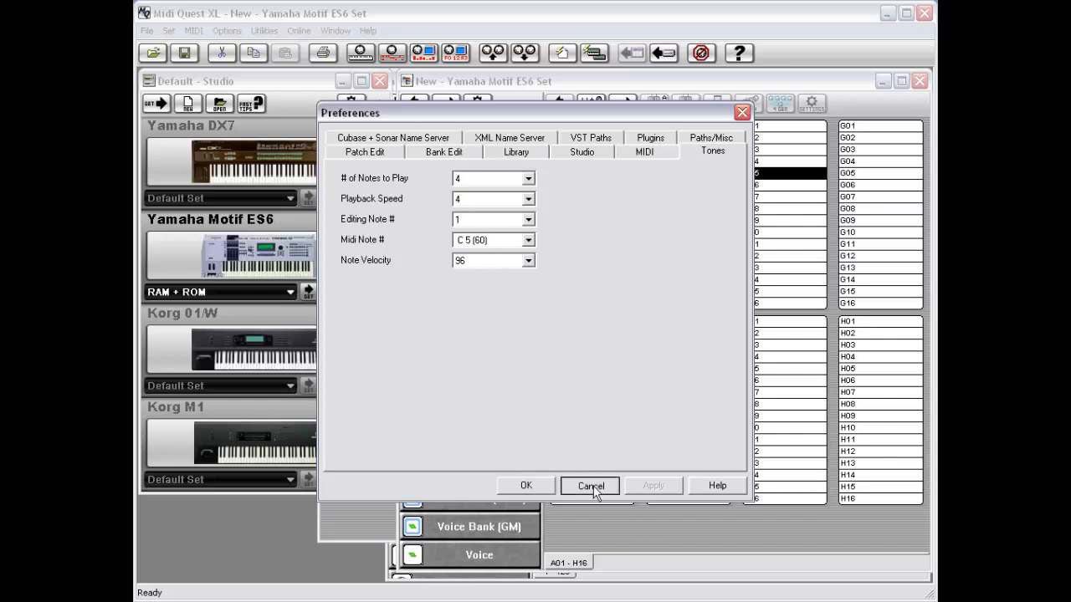
click(593, 488)
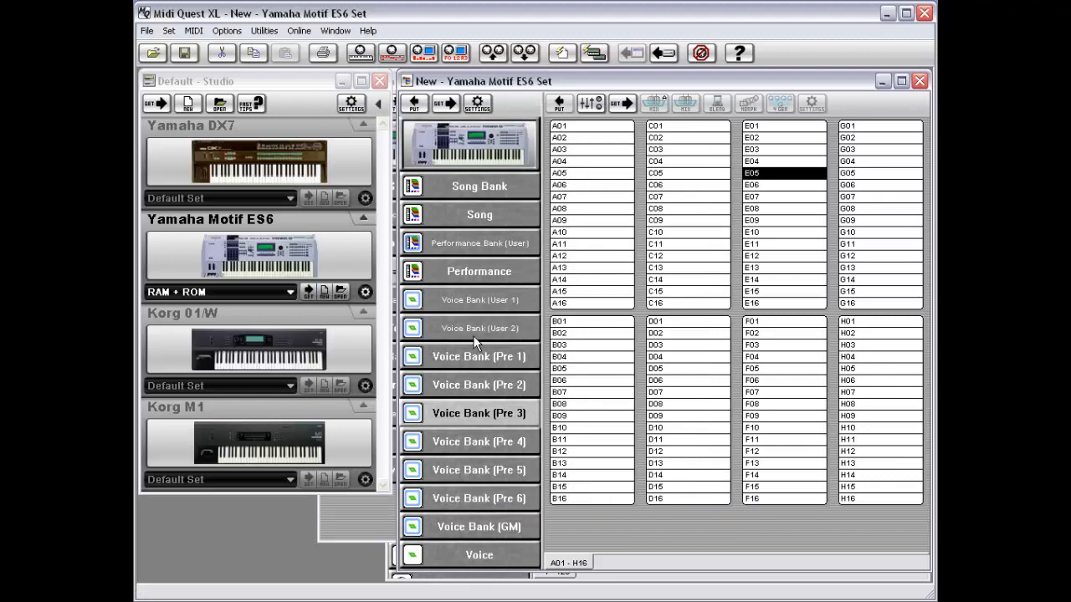
Set the bank audition mode to Sequence in the Bank Edit preferences and audition slot E11 of Voice Bank (Pre 3).
click(227, 31)
click(231, 59)
click(448, 151)
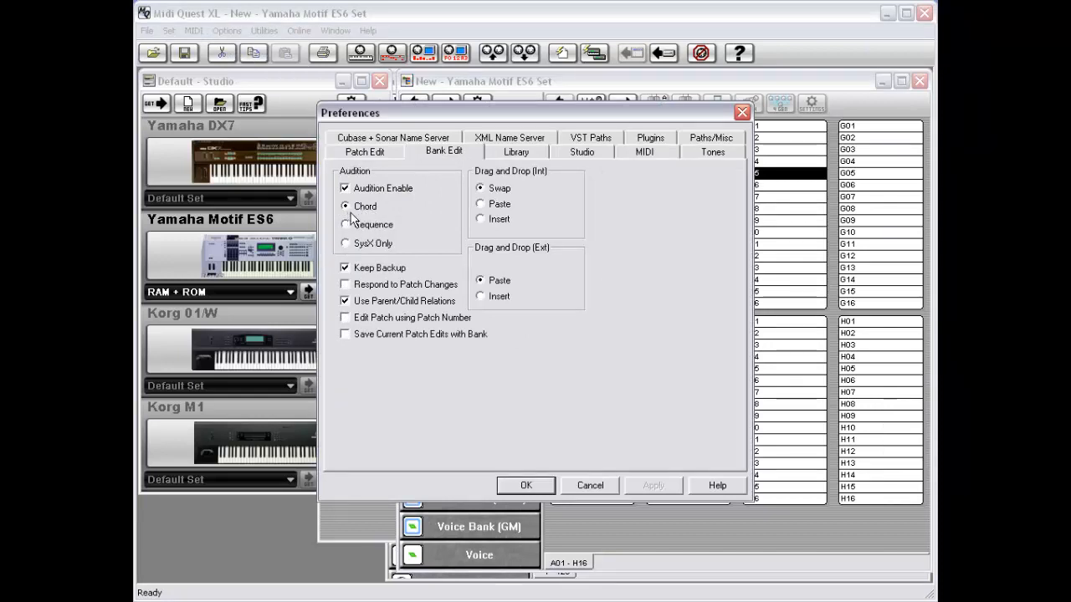
click(369, 225)
click(548, 488)
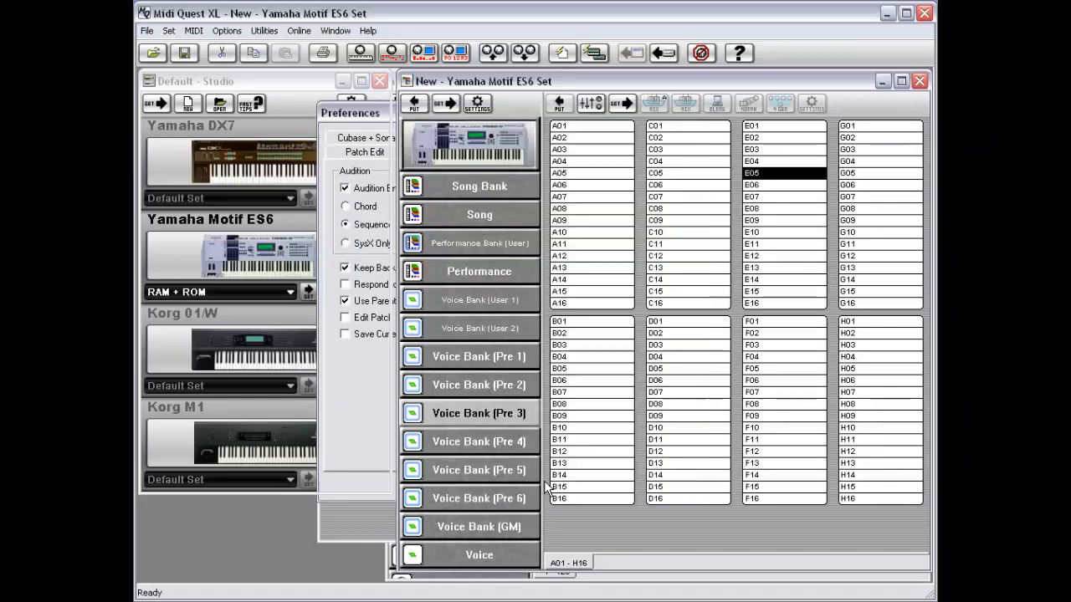
click(768, 244)
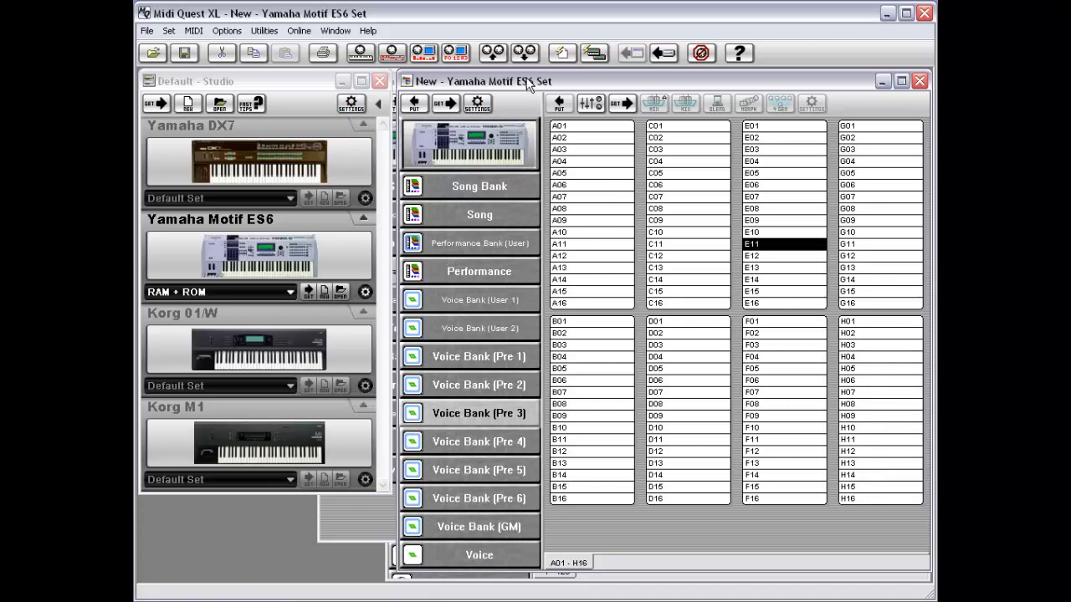
Close the new RAM + ROM set, minimize the other new Motif ES6 set and bring the Motif 6 ES Factory set forward.
double_click(408, 82)
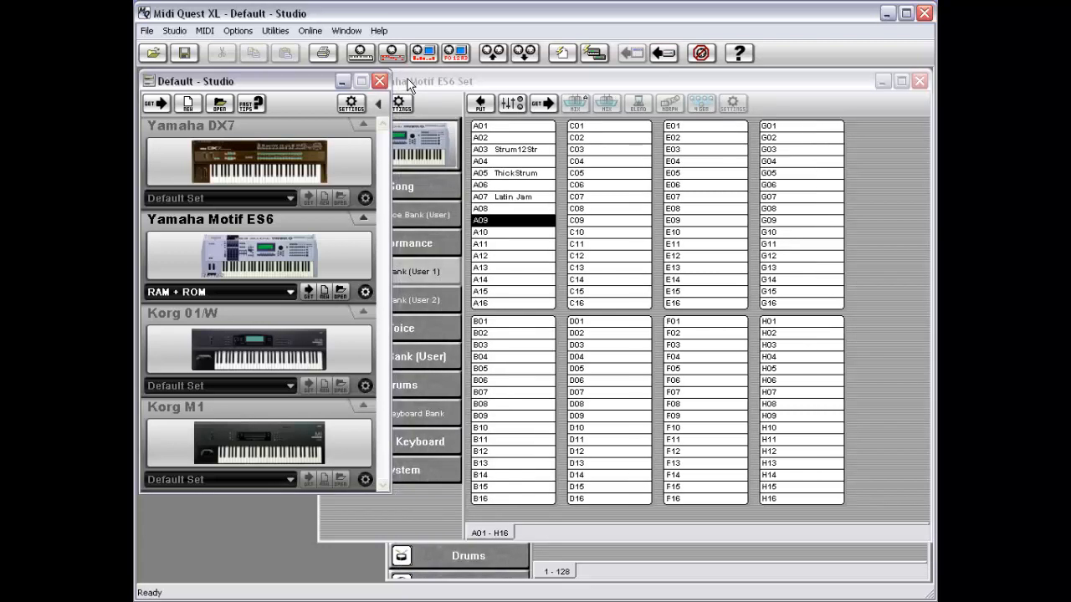
click(562, 94)
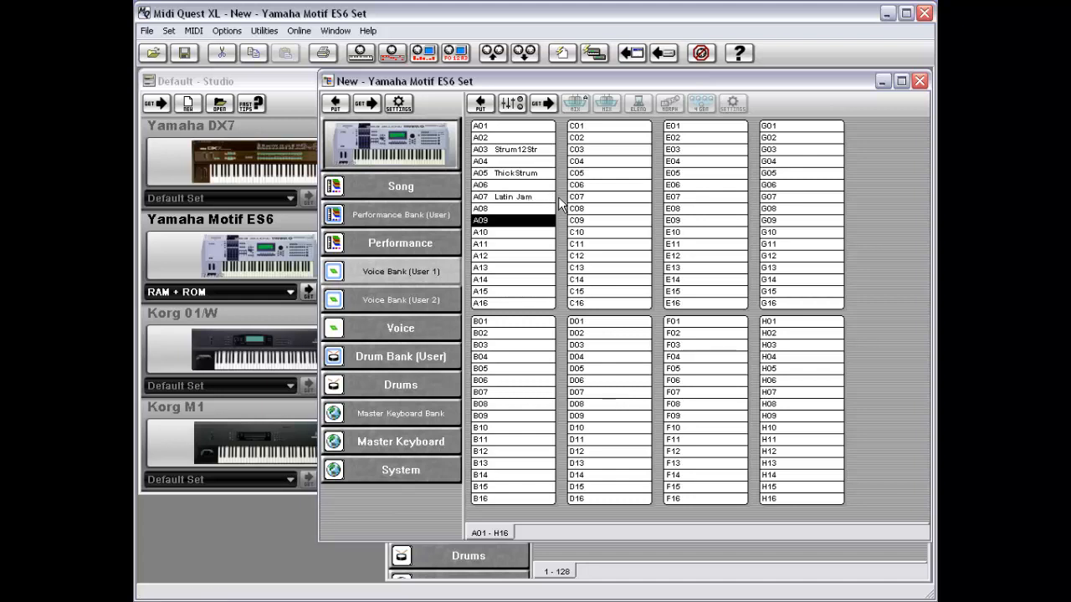
click(883, 83)
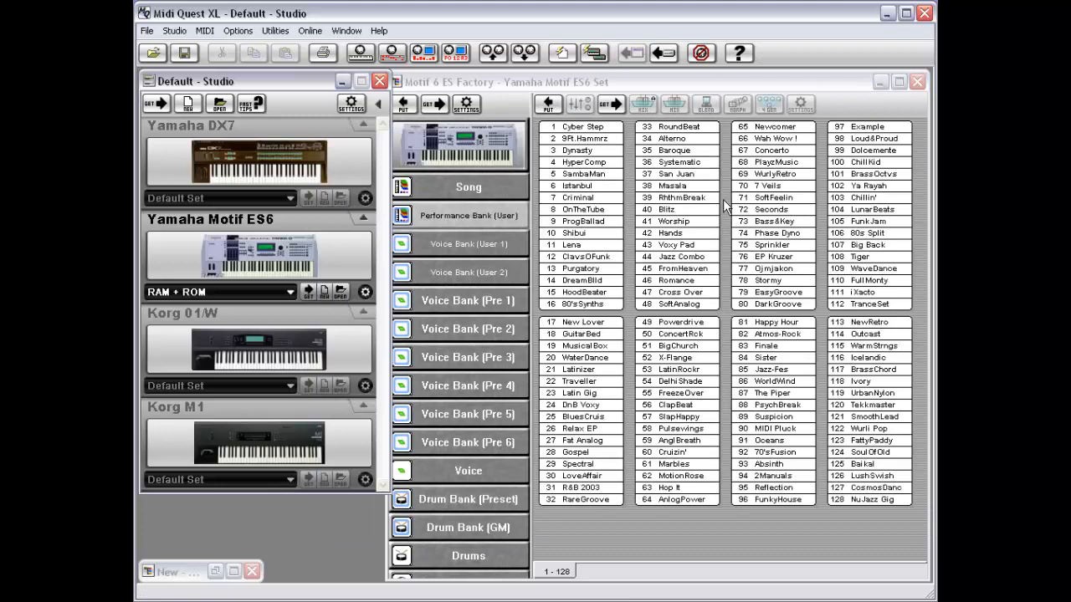
click(677, 94)
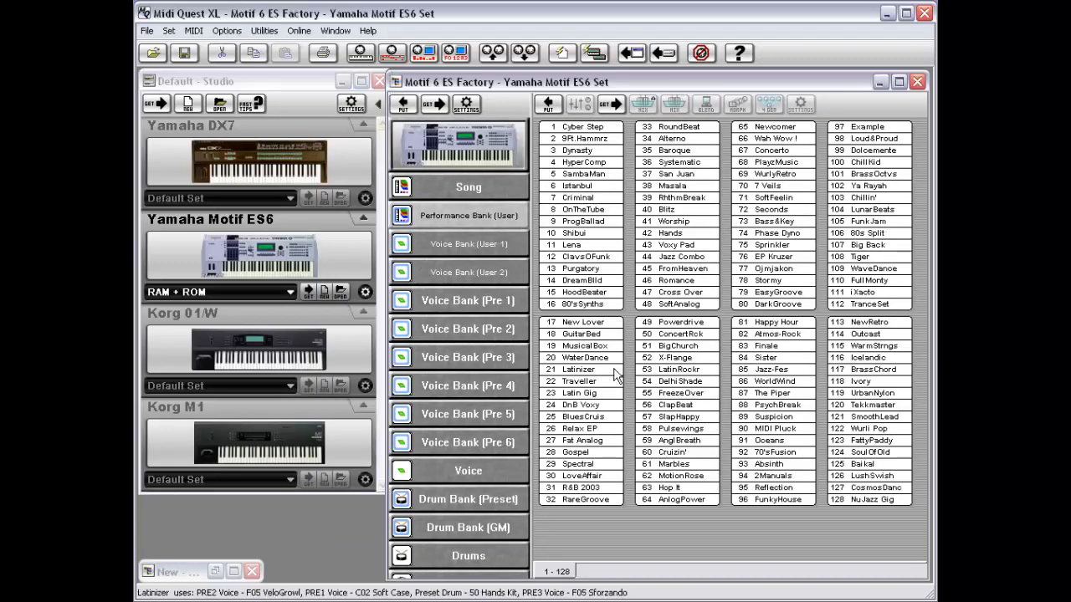
Select performances 18 to 23, 55, 90 and 93 in the factory Performance Bank (User) and set only the selected patches to transmit.
drag(628, 333, 600, 389)
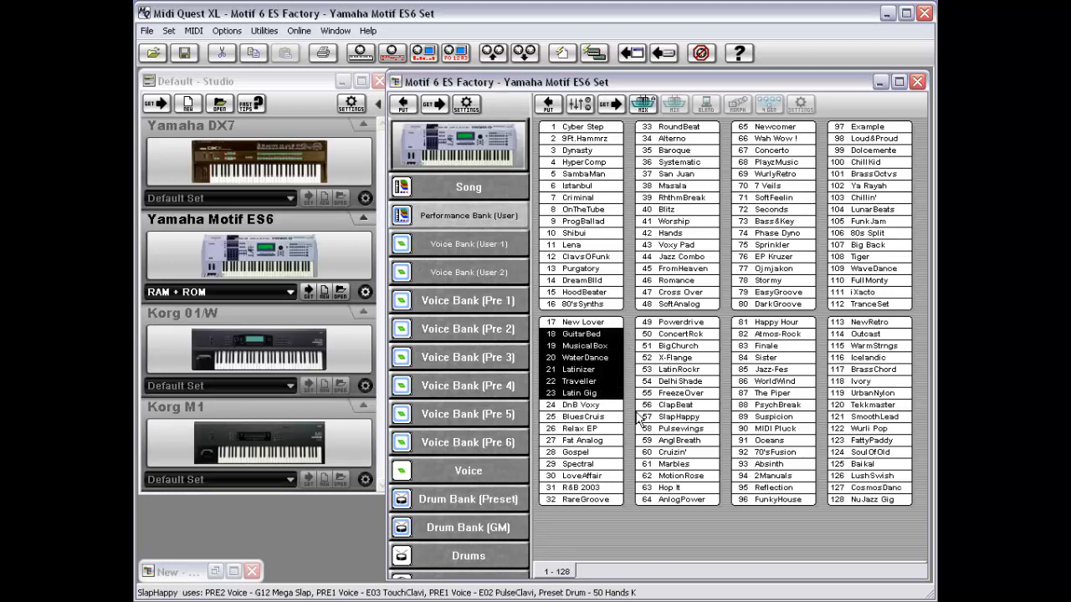
ctrl+click(679, 393)
ctrl+click(773, 429)
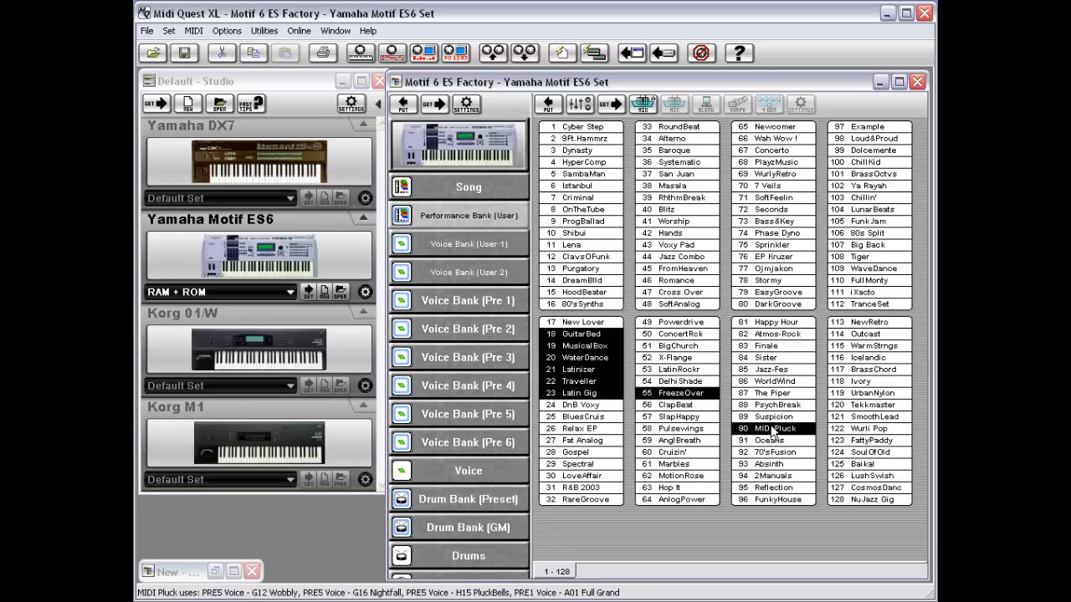
ctrl+click(771, 464)
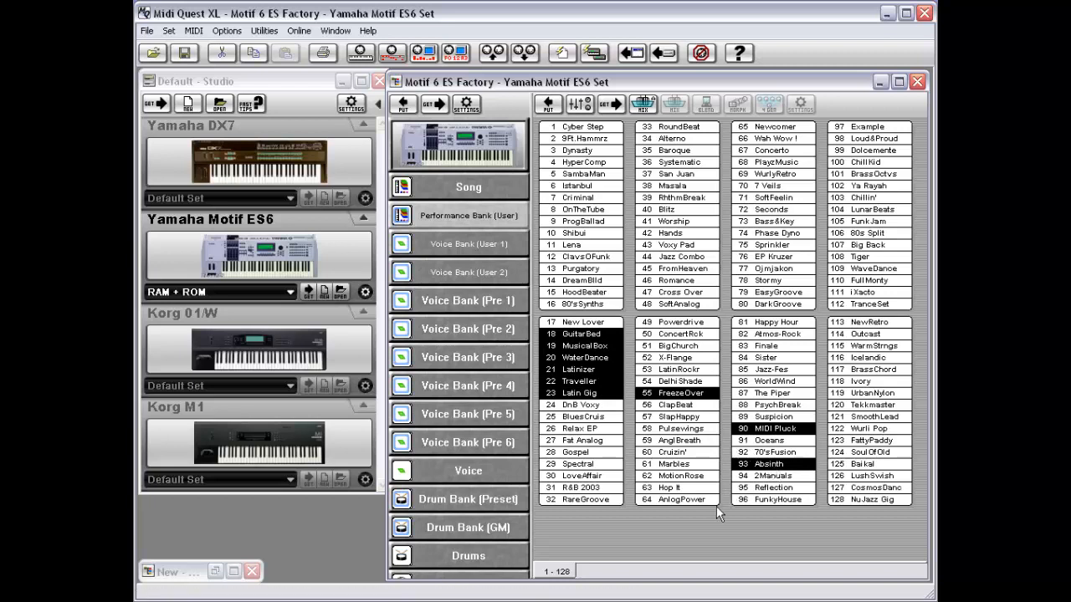
right_click(679, 528)
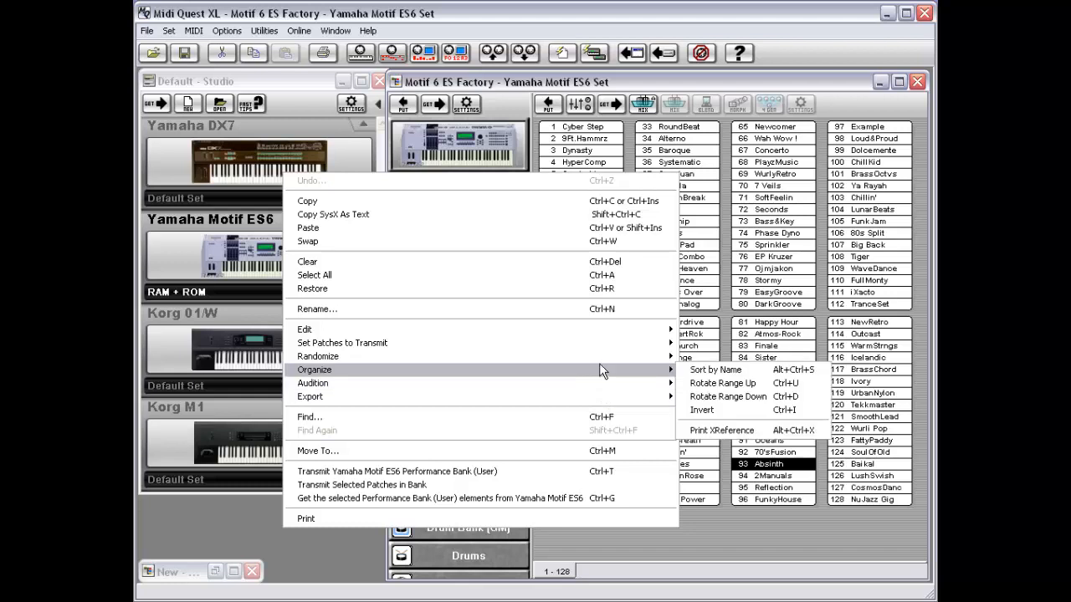
mouse_move(604, 346)
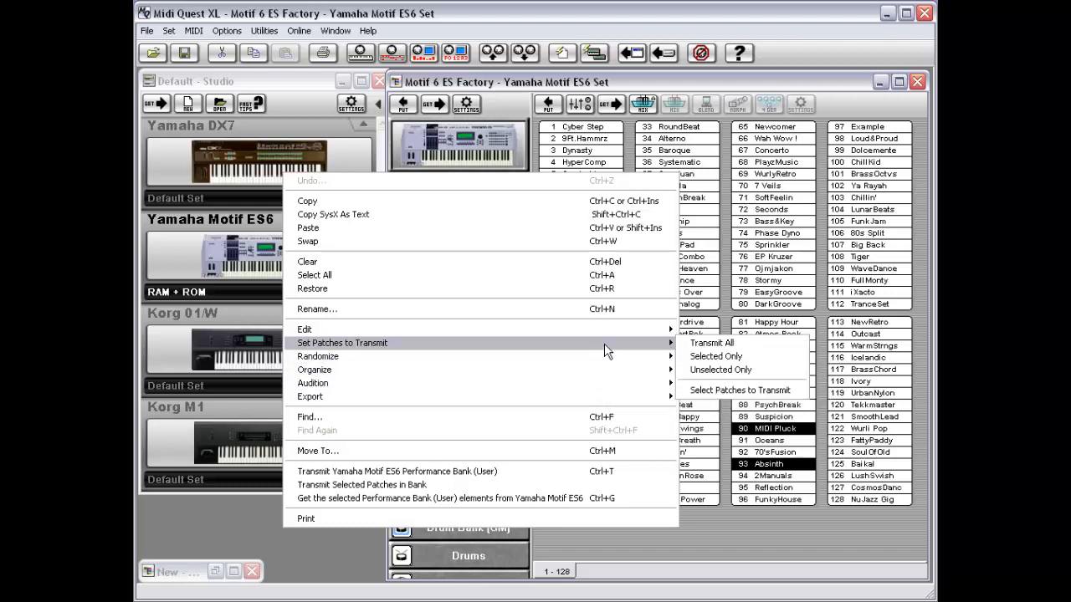
click(745, 362)
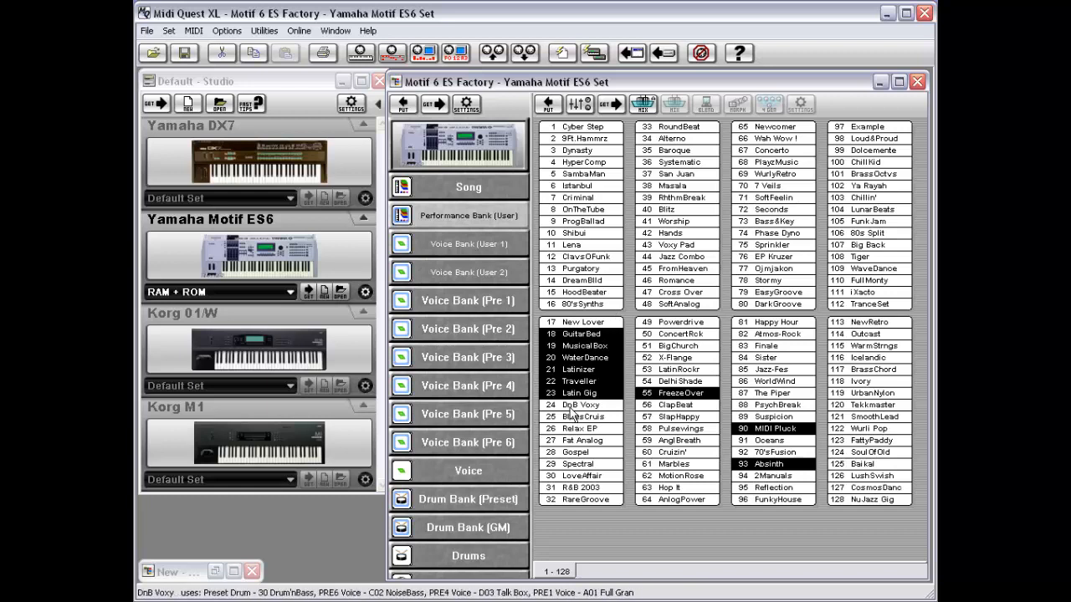
Set all patches in the factory Performance Bank (User) to transmit.
right_click(644, 530)
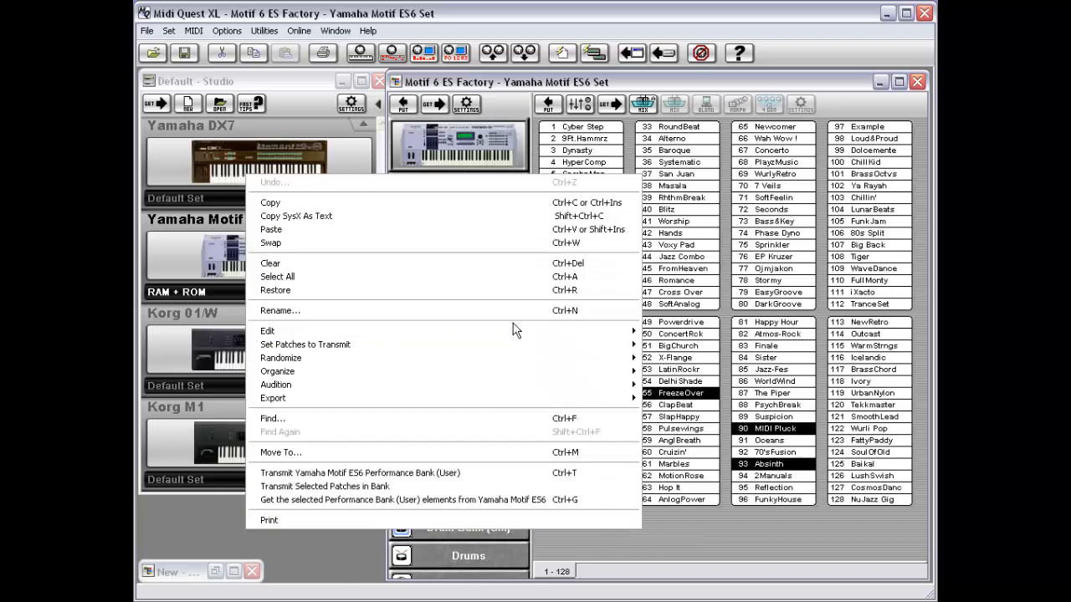
mouse_move(511, 351)
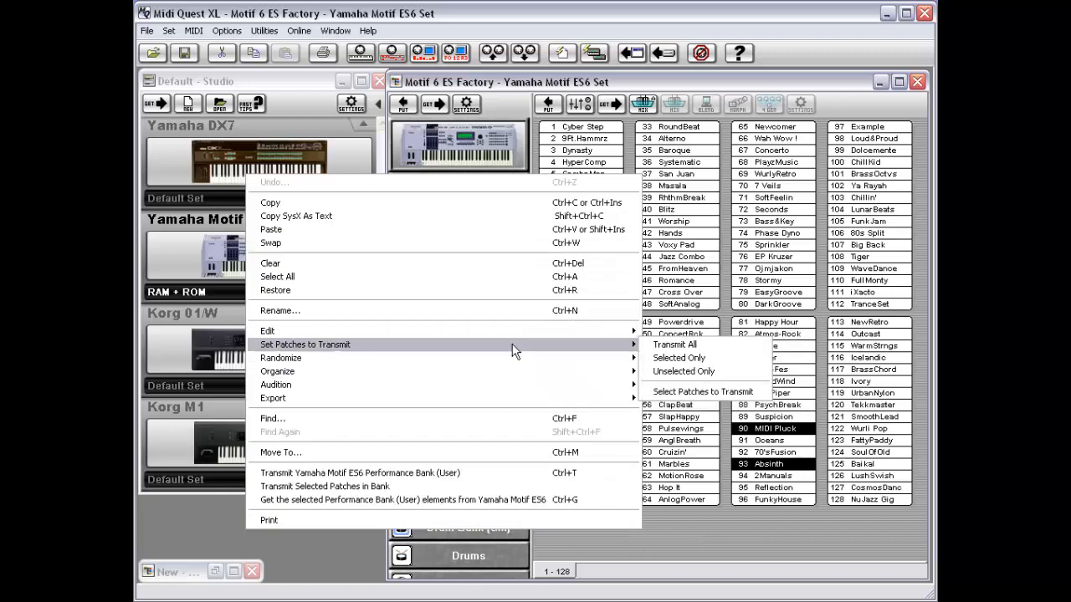
click(691, 346)
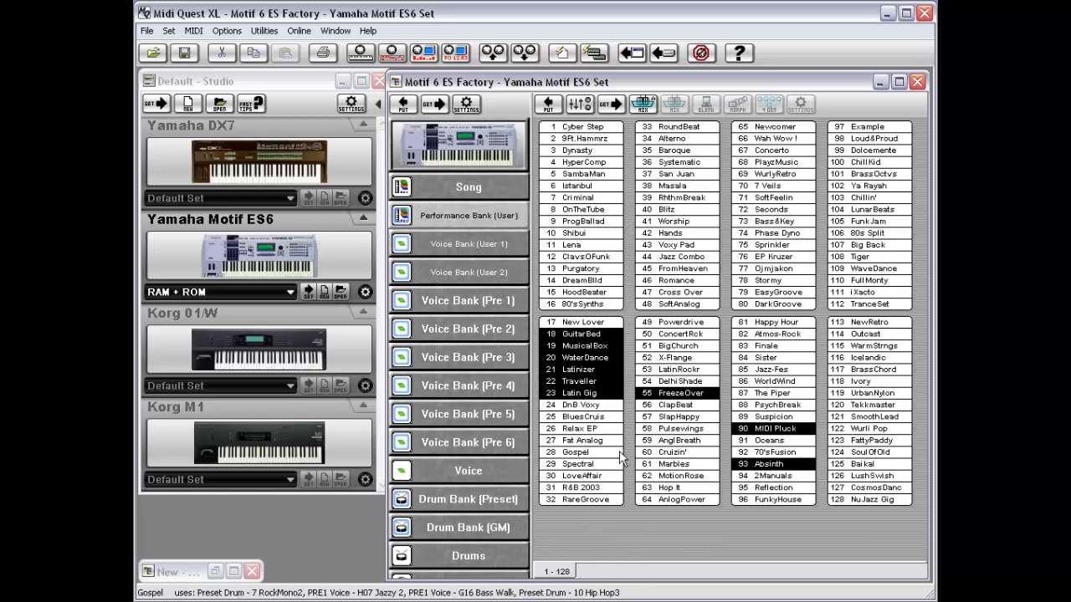
right_click(605, 371)
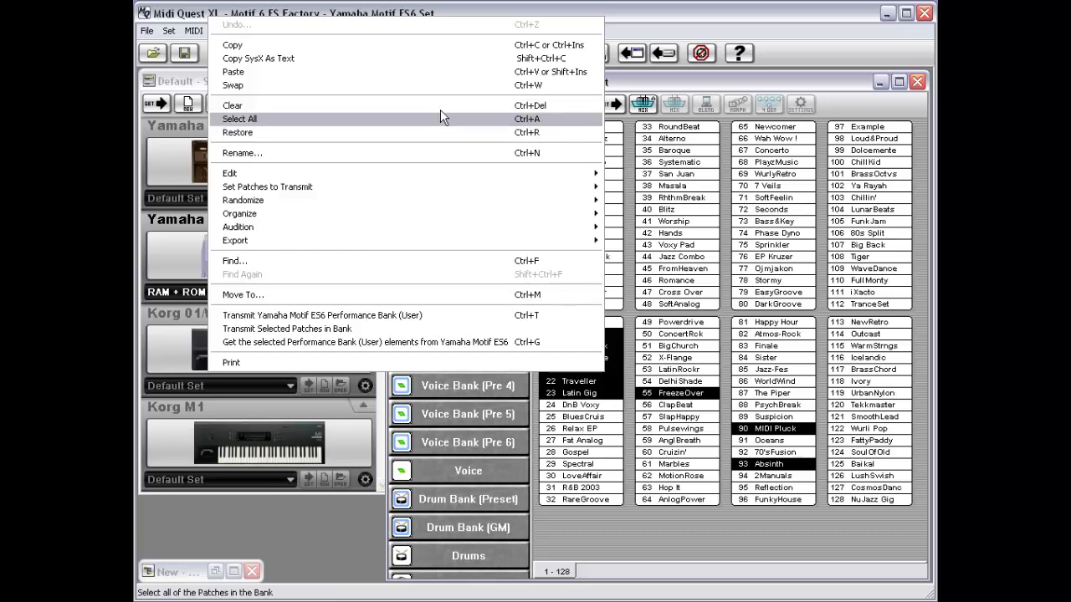
mouse_move(428, 174)
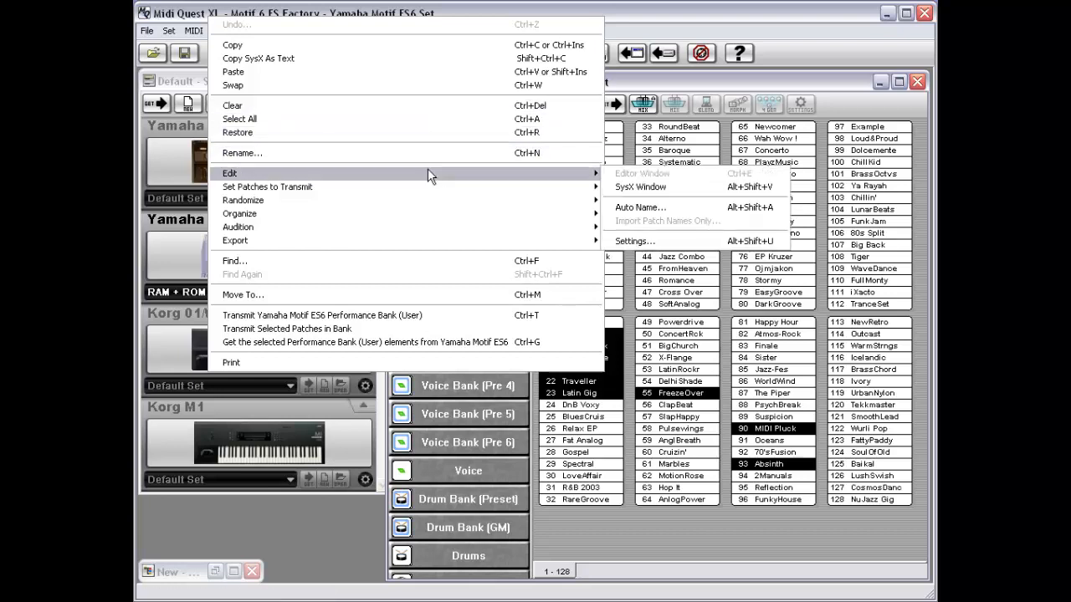
mouse_move(420, 206)
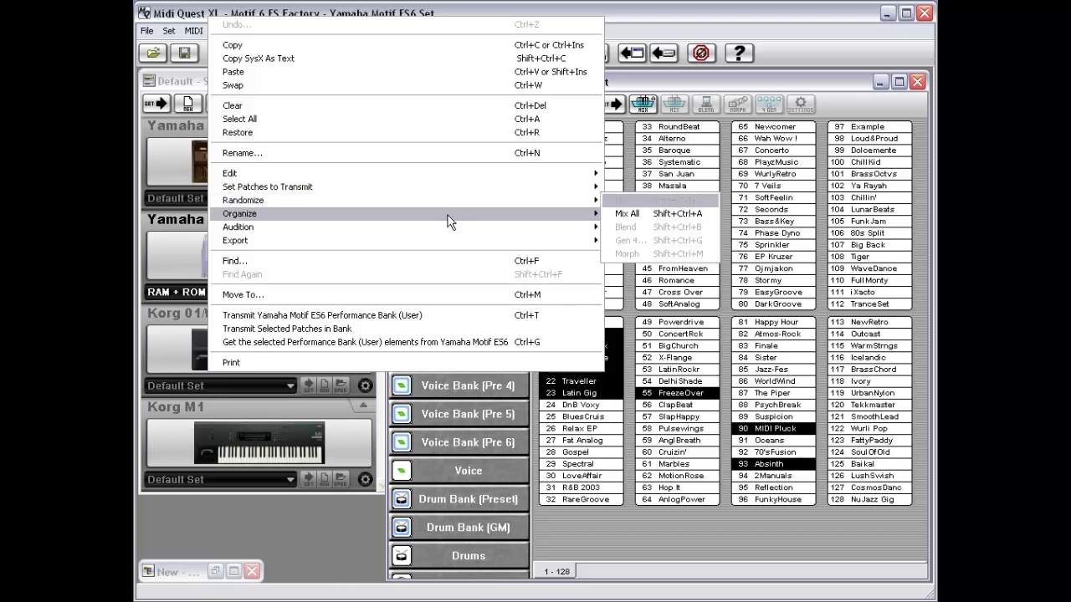
mouse_move(448, 217)
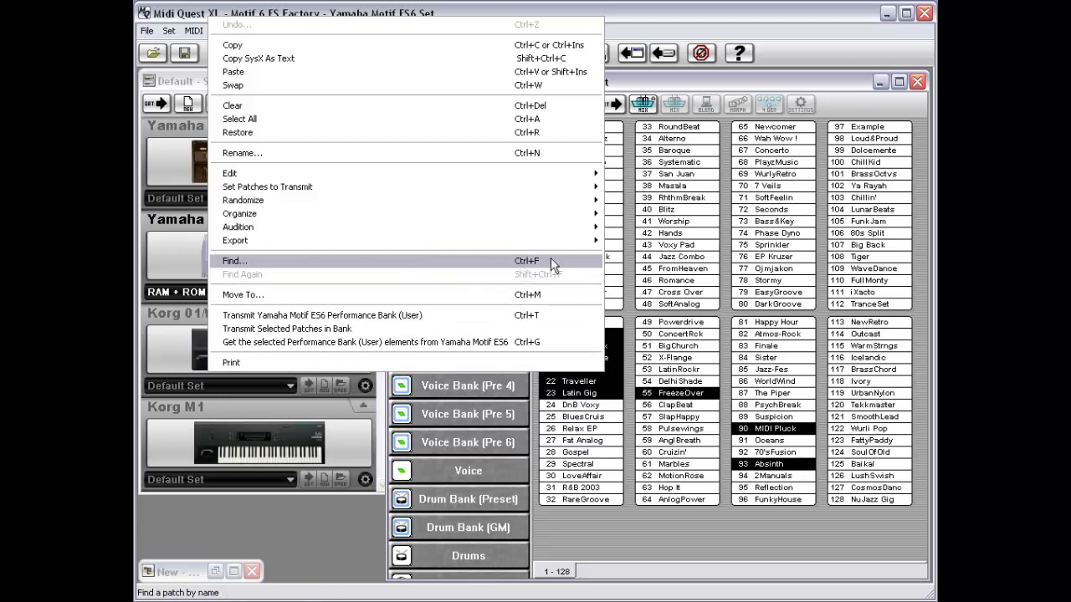
click(838, 95)
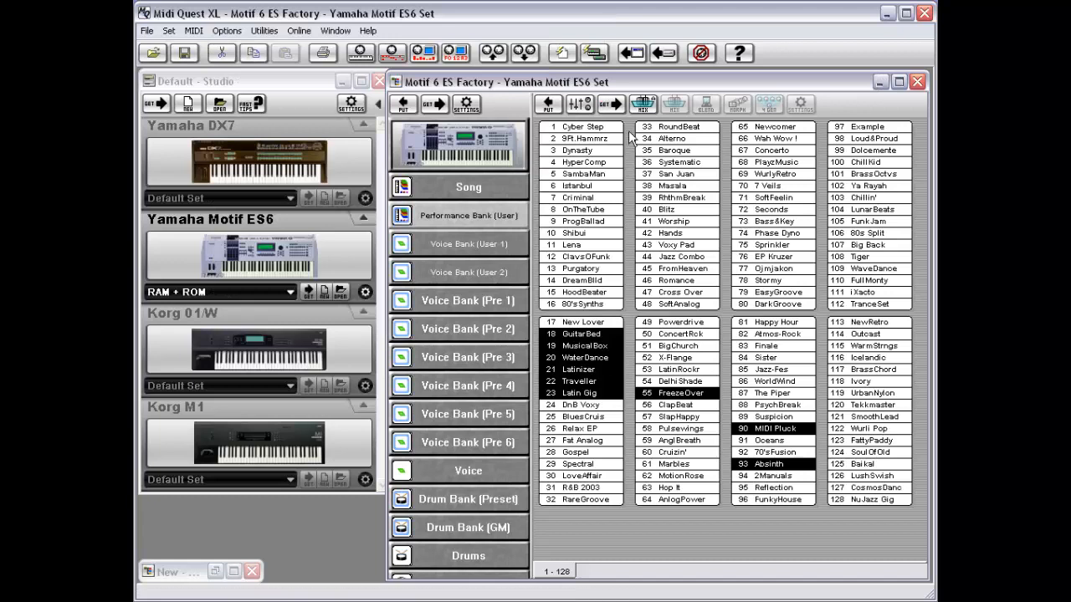
Copy performances 2 to 6, 9Ft.Hammrz through Istanbul, and paste them into the bank starting at slot 86.
drag(627, 134, 592, 200)
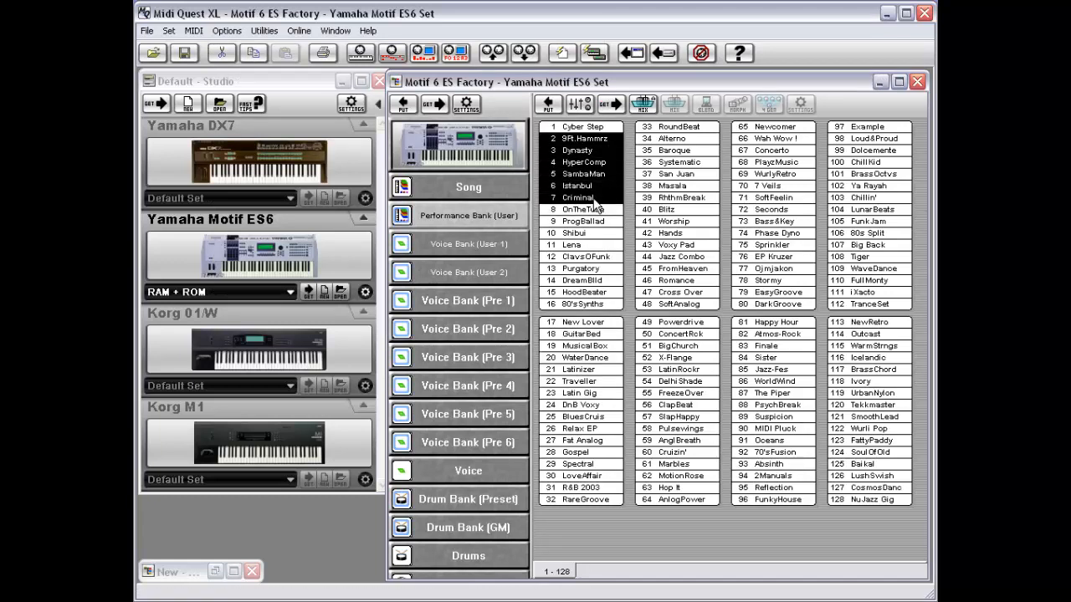
right_click(626, 166)
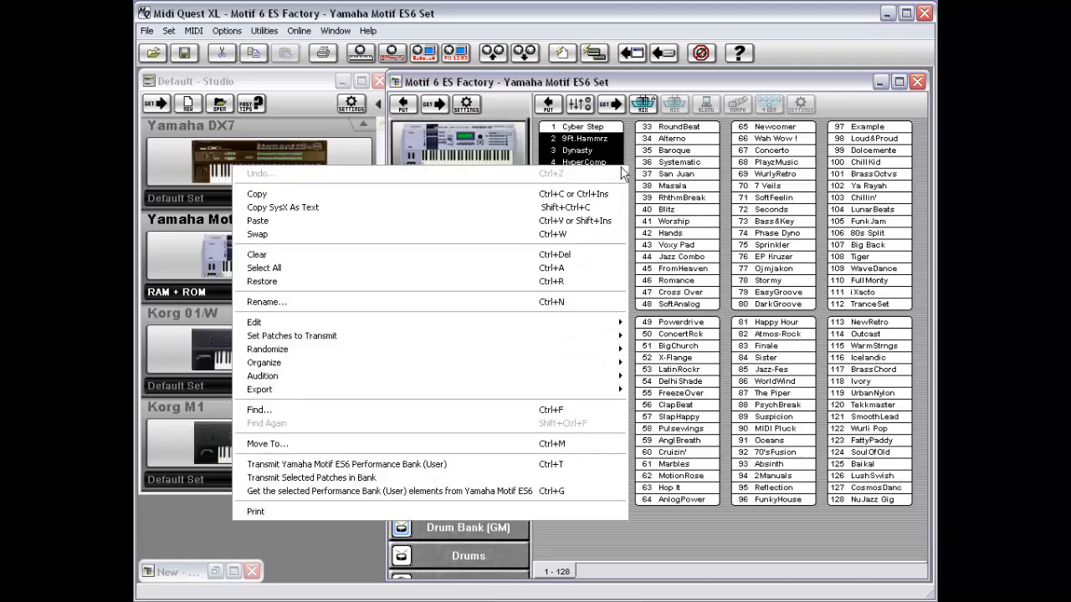
click(610, 194)
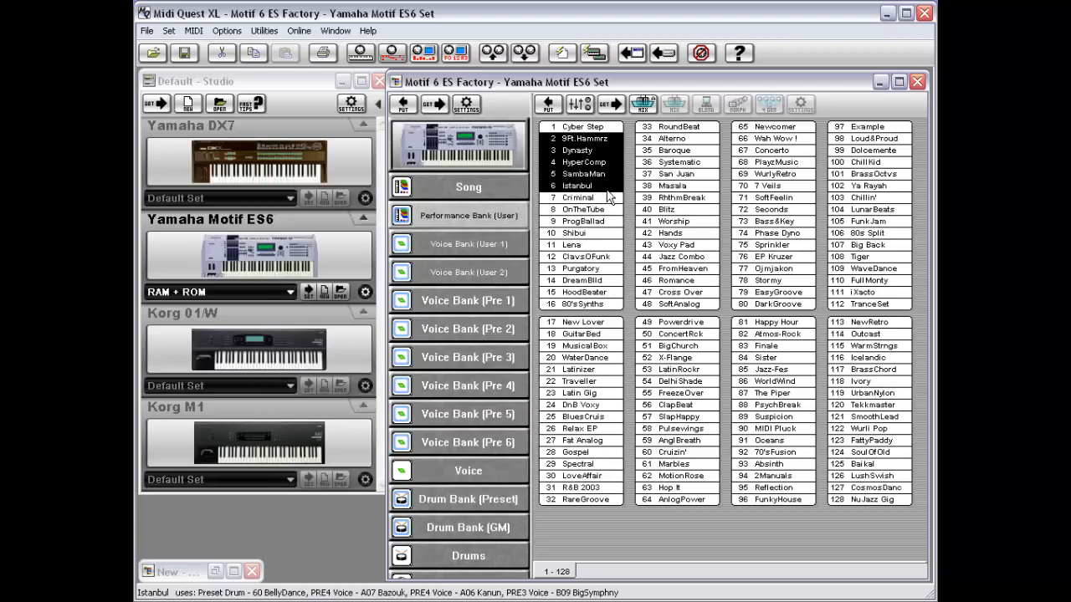
drag(778, 499, 774, 380)
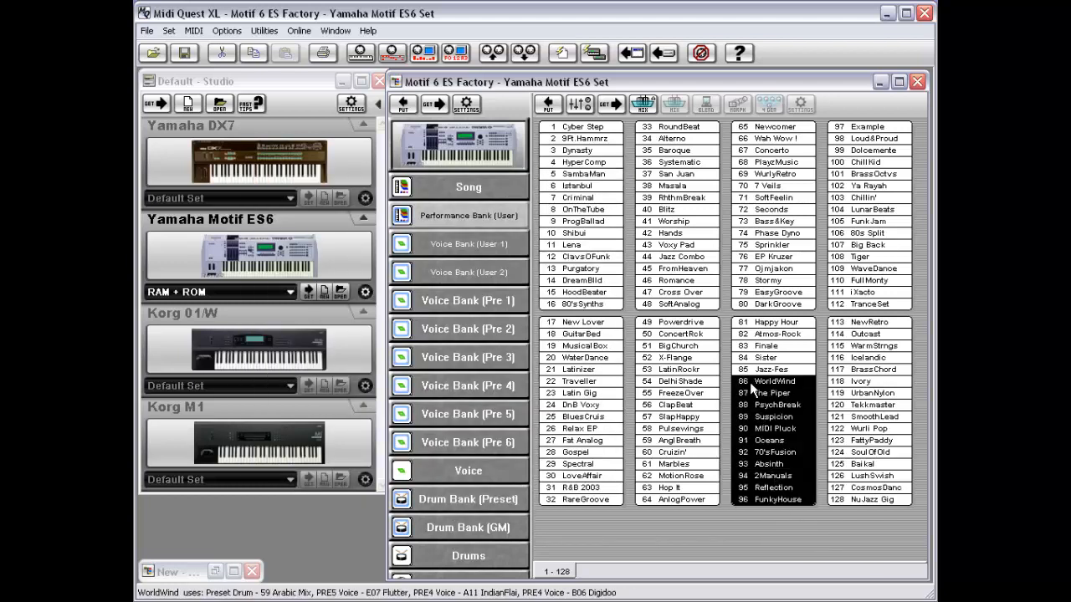
right_click(775, 518)
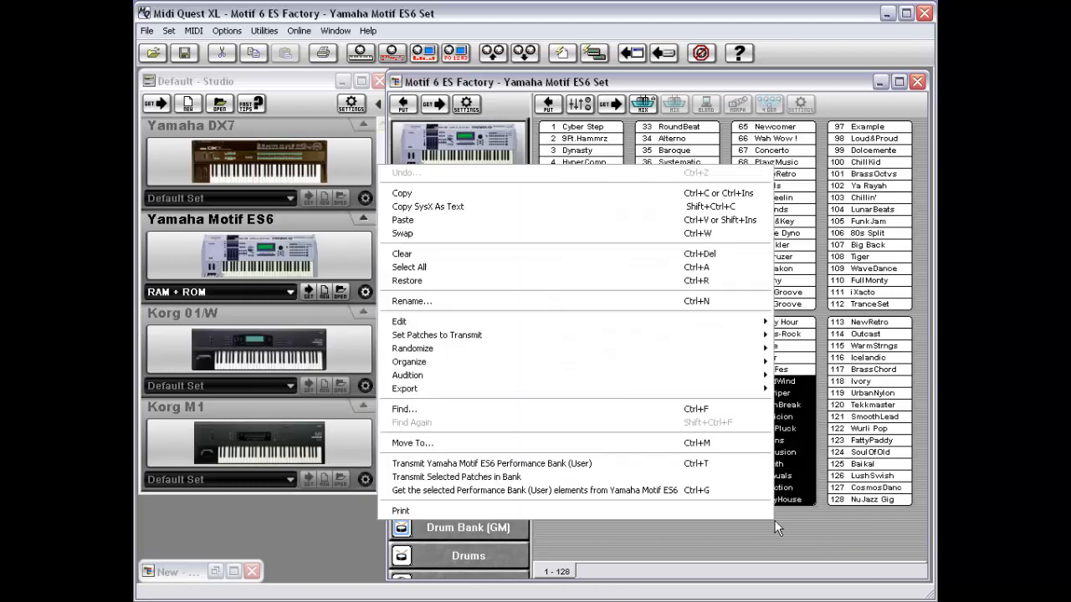
click(559, 220)
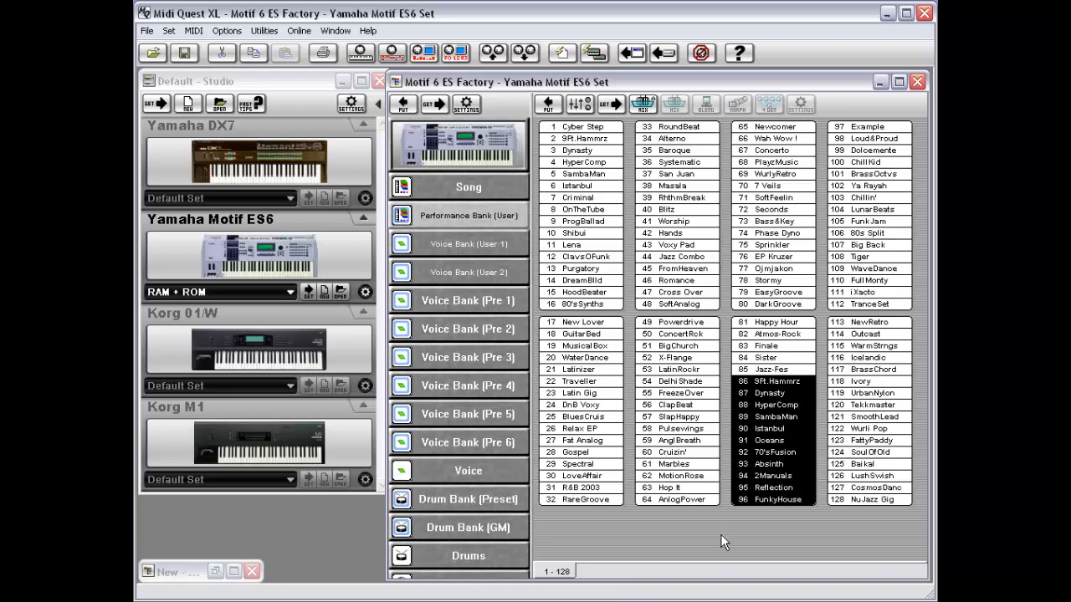
Swap the 9Ft.Hammrz performance in slot 2 with HyperComp in slot 4.
click(615, 127)
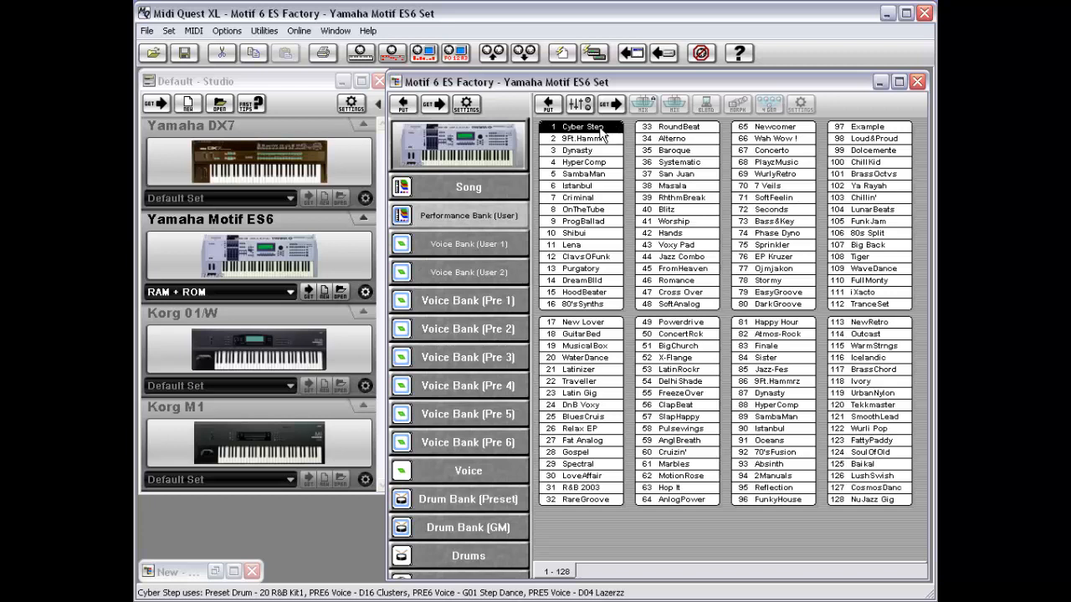
click(597, 139)
drag(597, 140, 593, 171)
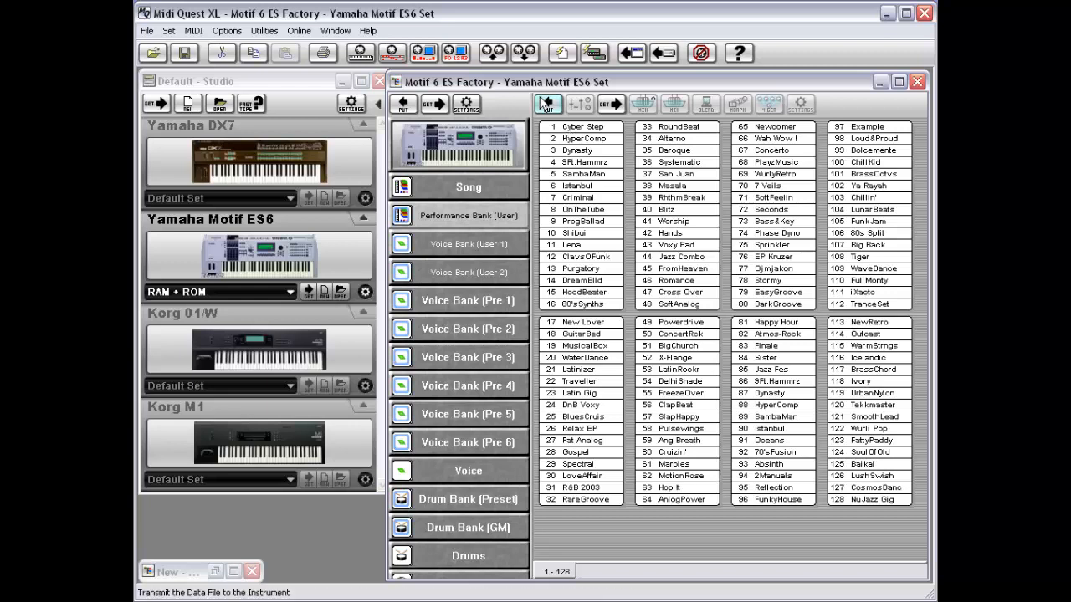
Turn off patch auditioning in the bank editing preferences.
click(193, 30)
mouse_move(227, 33)
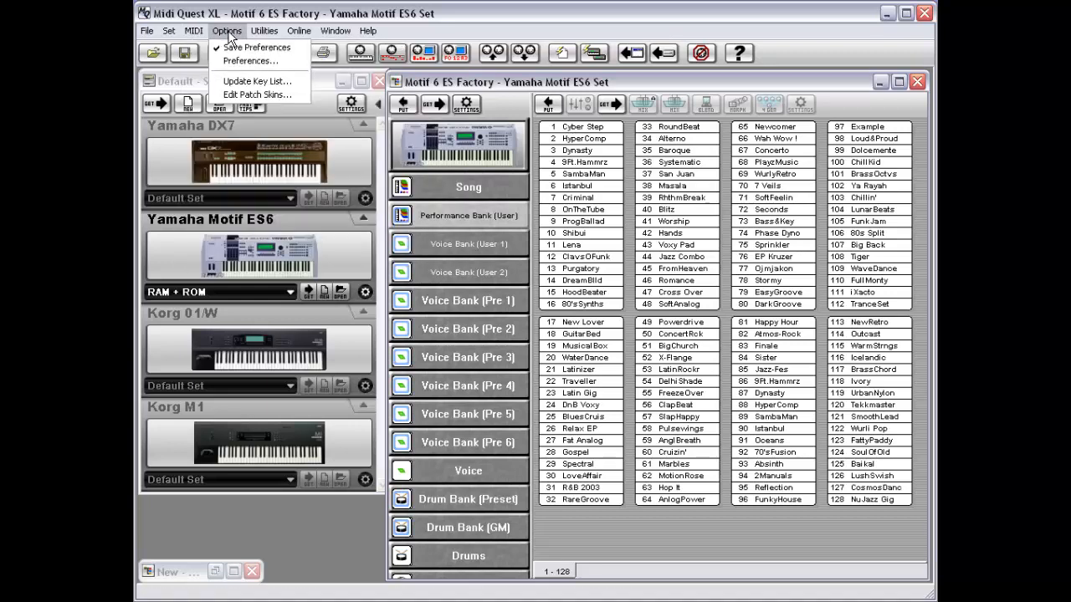
click(235, 61)
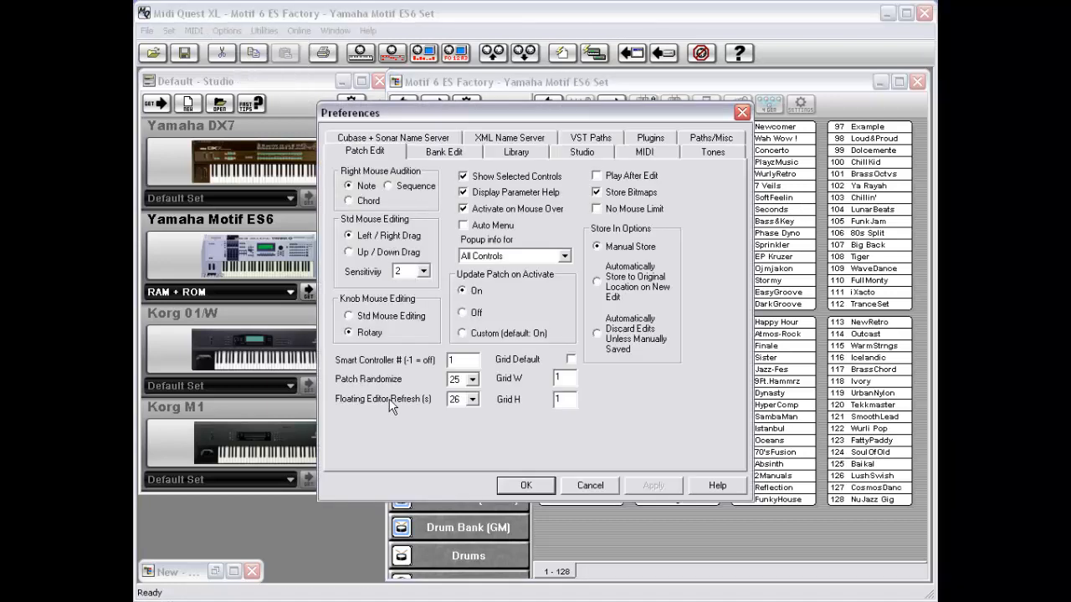
click(443, 153)
click(372, 190)
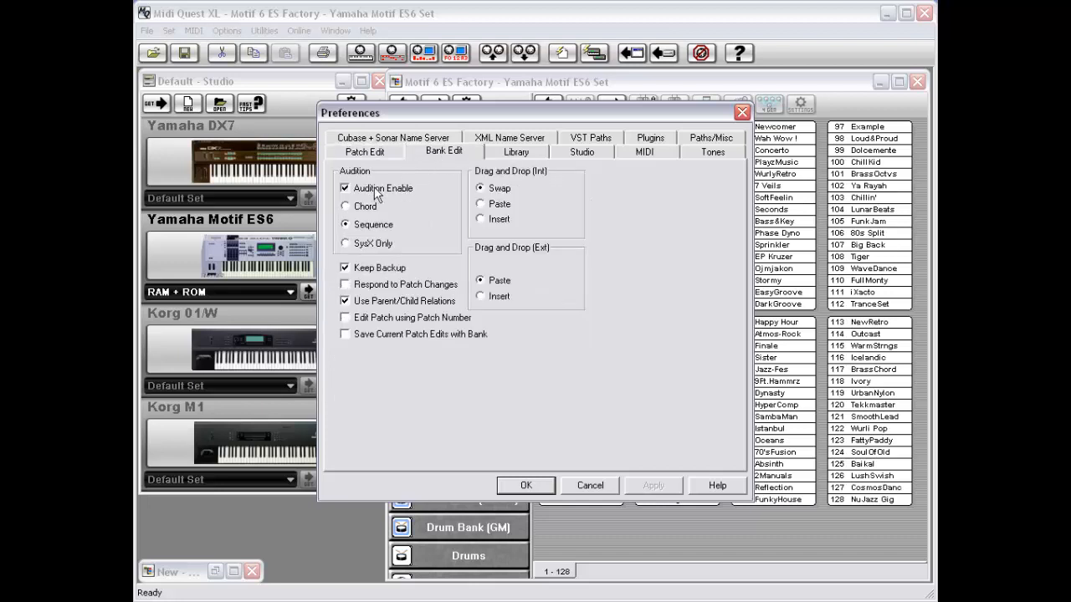
click(527, 486)
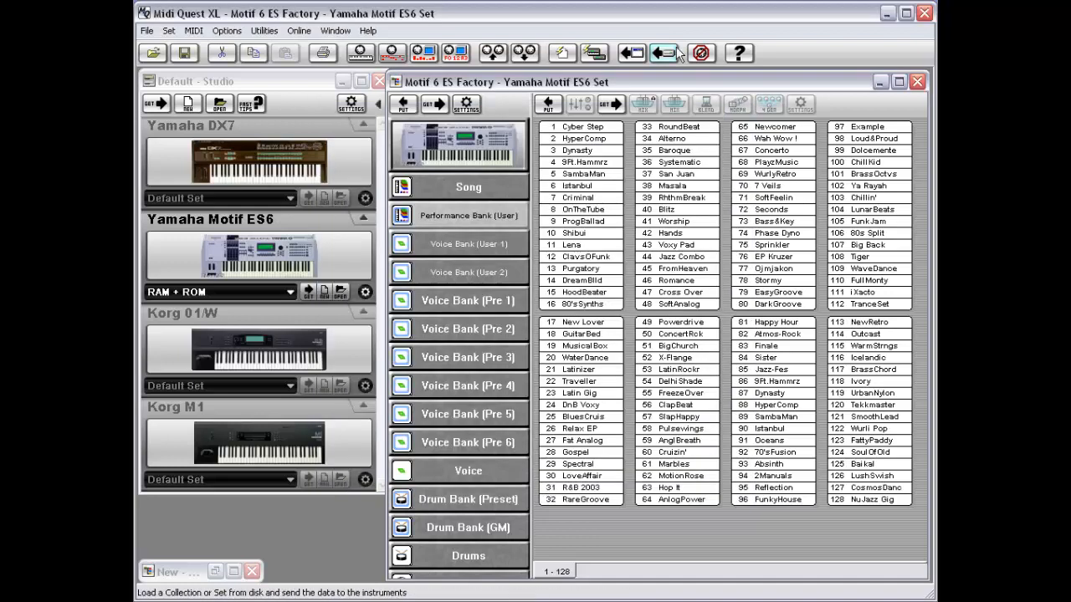
Swap Cyber Step in slot 1 with Shibui in slot 10, and check the drag-and-drop modes in the bank editing preferences.
click(595, 128)
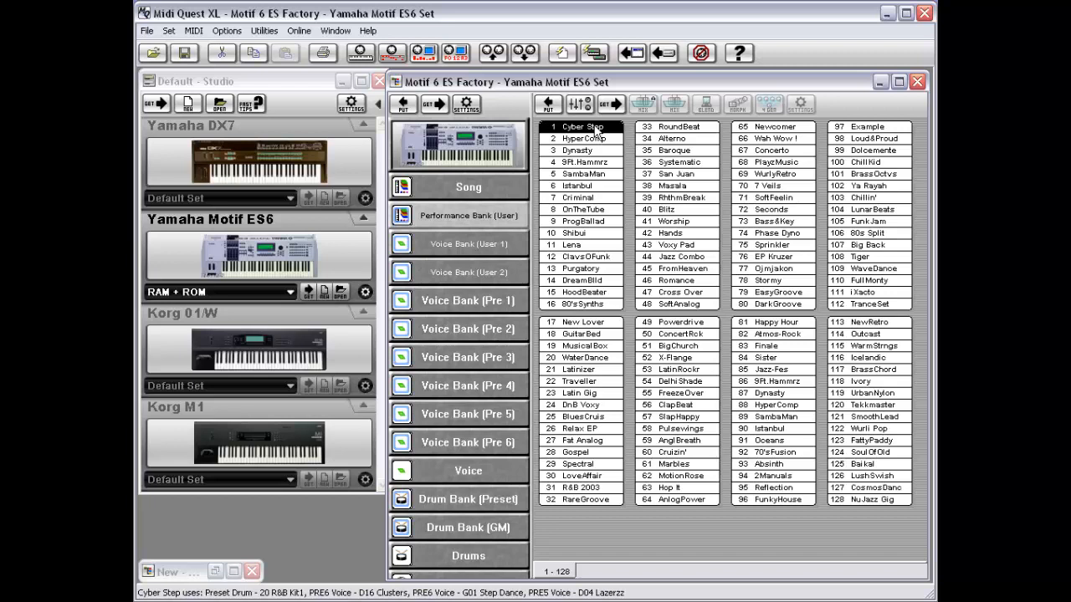
drag(596, 129, 584, 239)
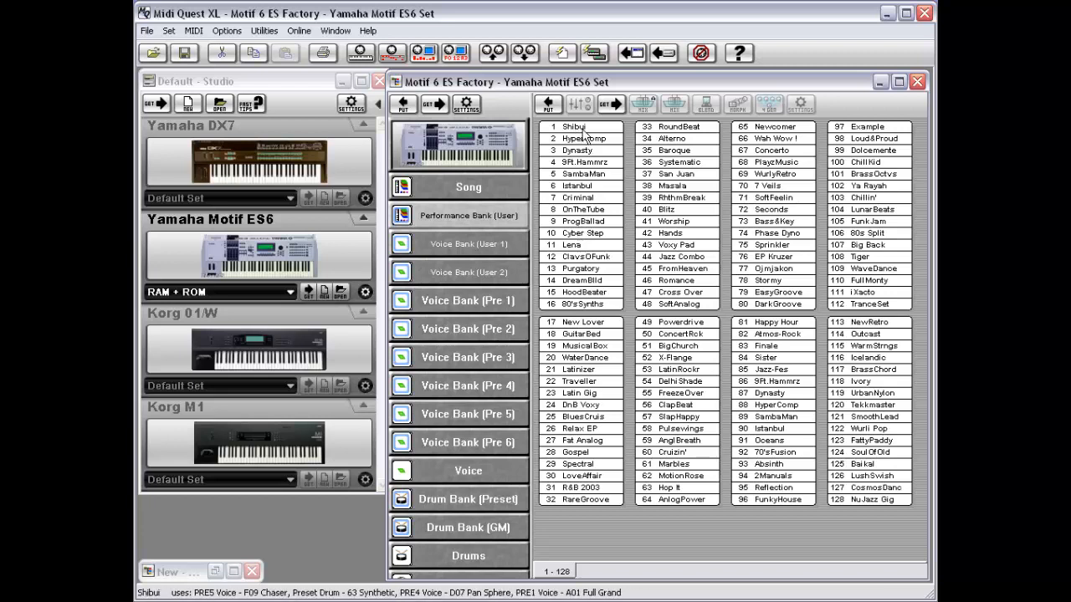
click(222, 31)
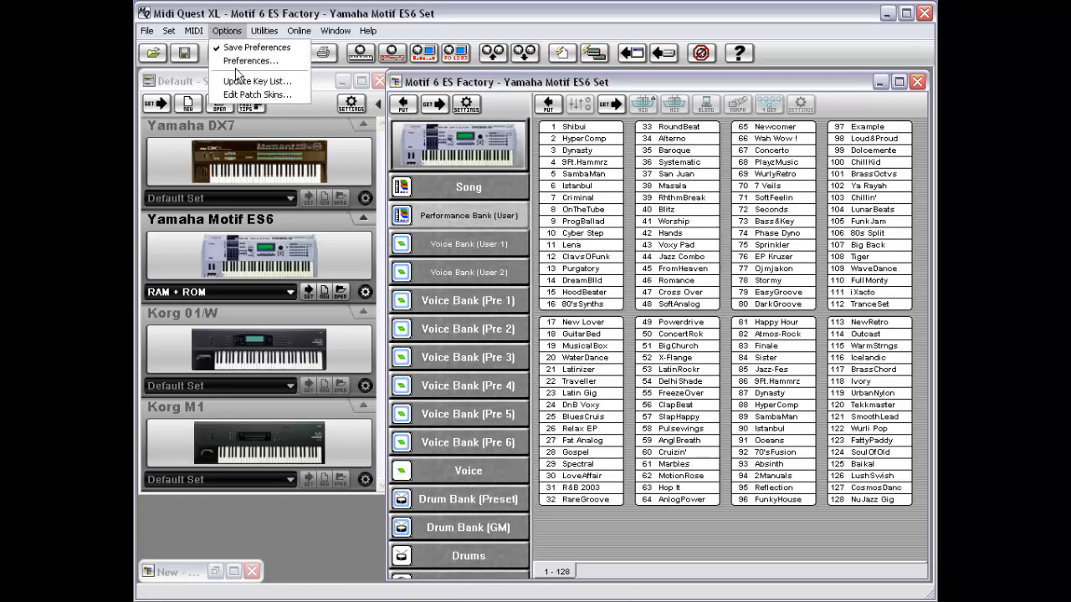
click(235, 62)
click(443, 151)
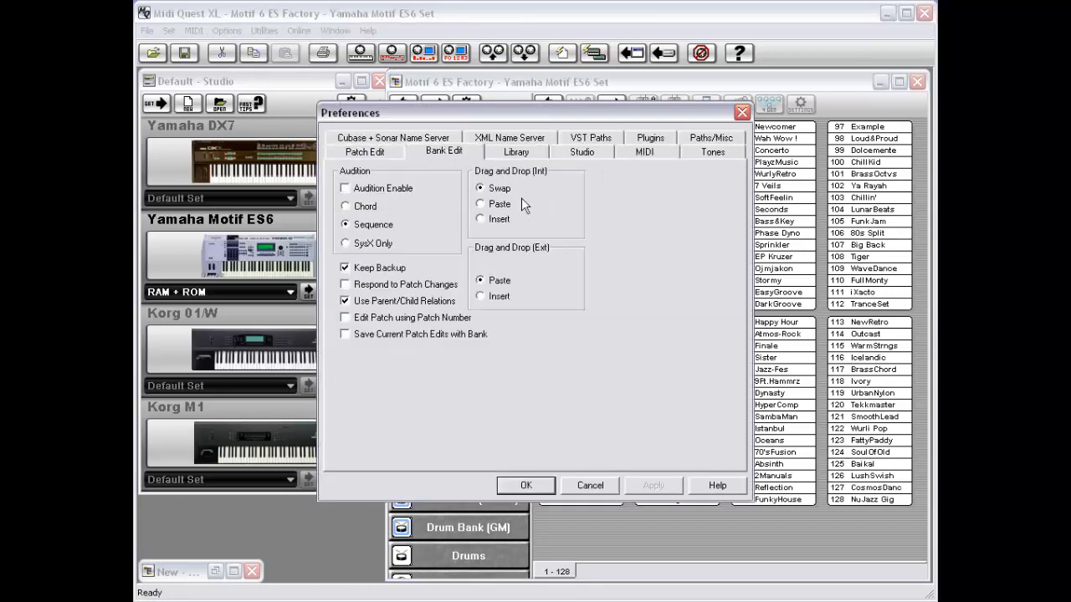
click(525, 486)
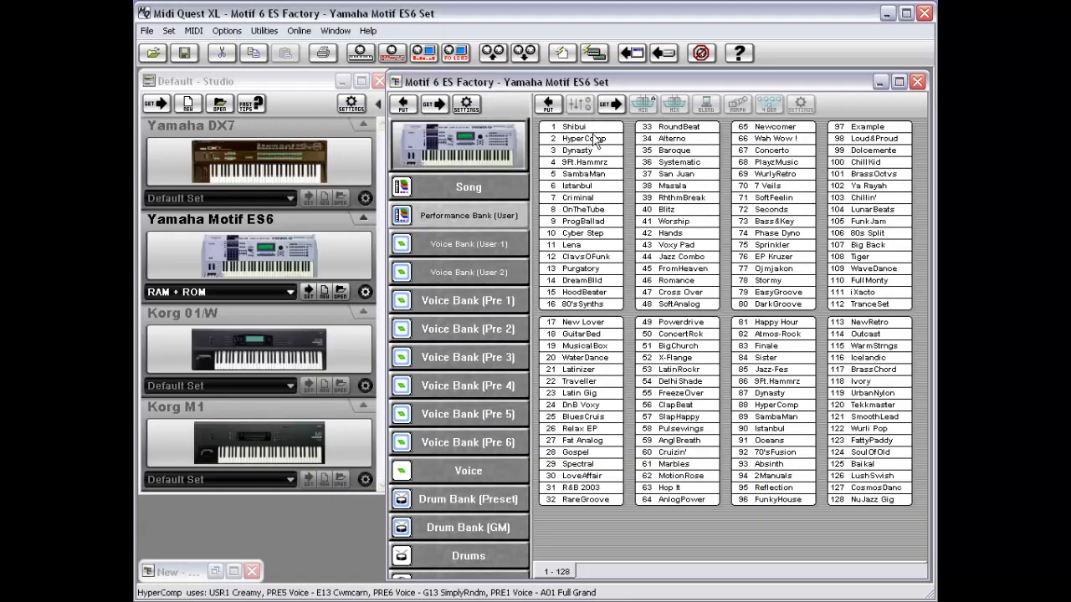
Copy performances 1 to 5, Shibui through SambaMan, and swap them with the selected slots 125 to 128.
drag(586, 127, 617, 173)
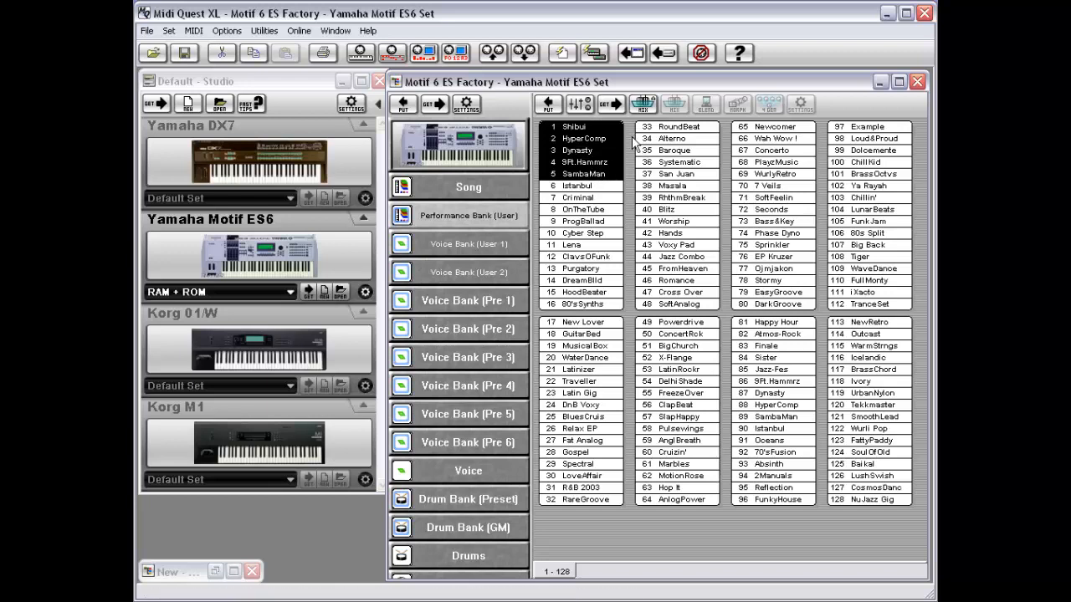
right_click(633, 136)
click(605, 172)
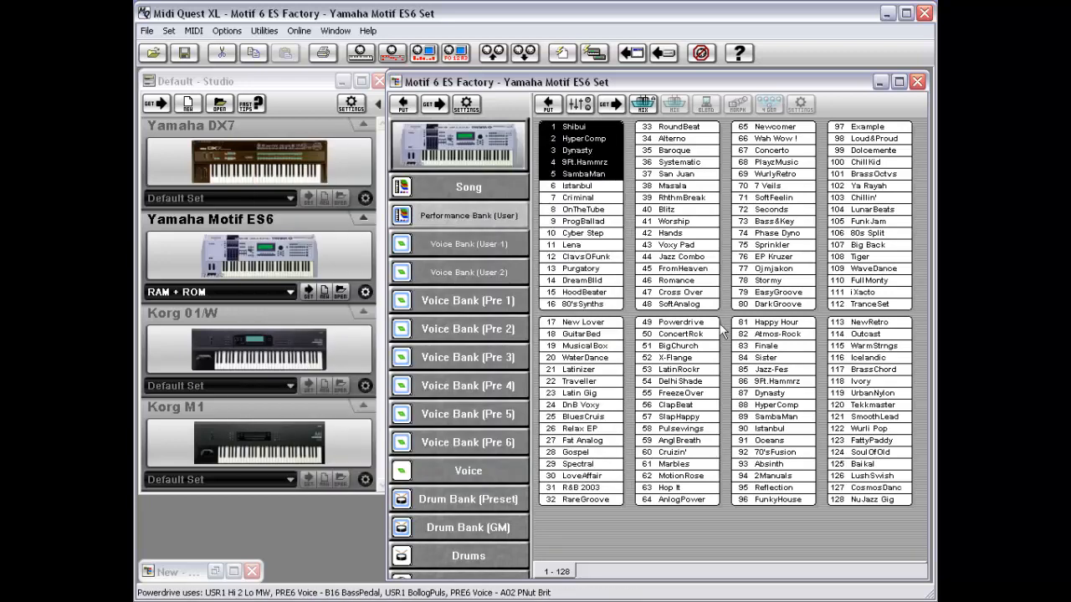
drag(911, 508, 874, 463)
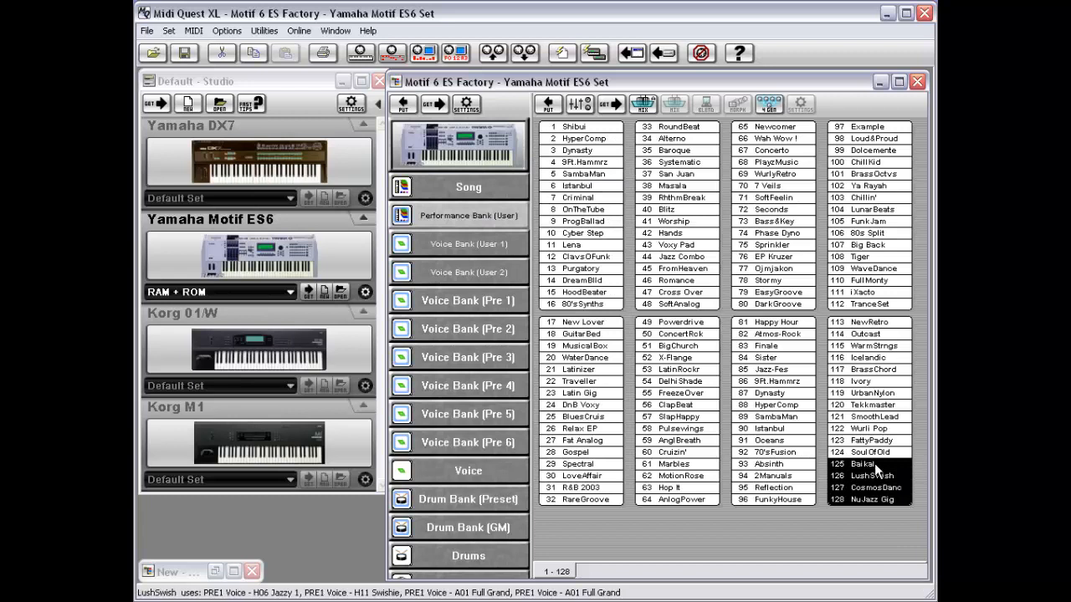
right_click(859, 525)
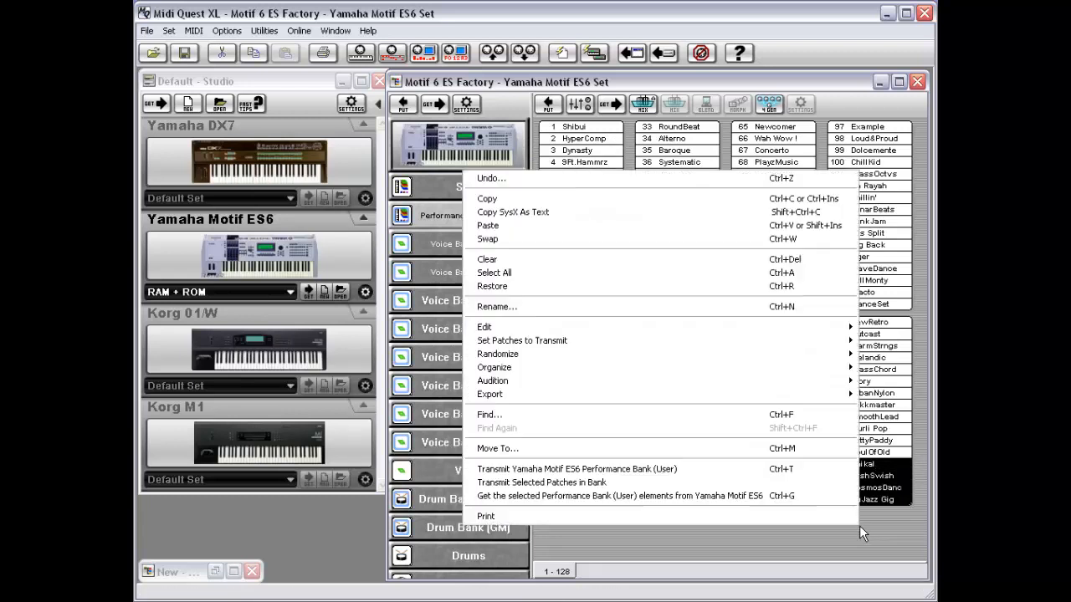
click(618, 237)
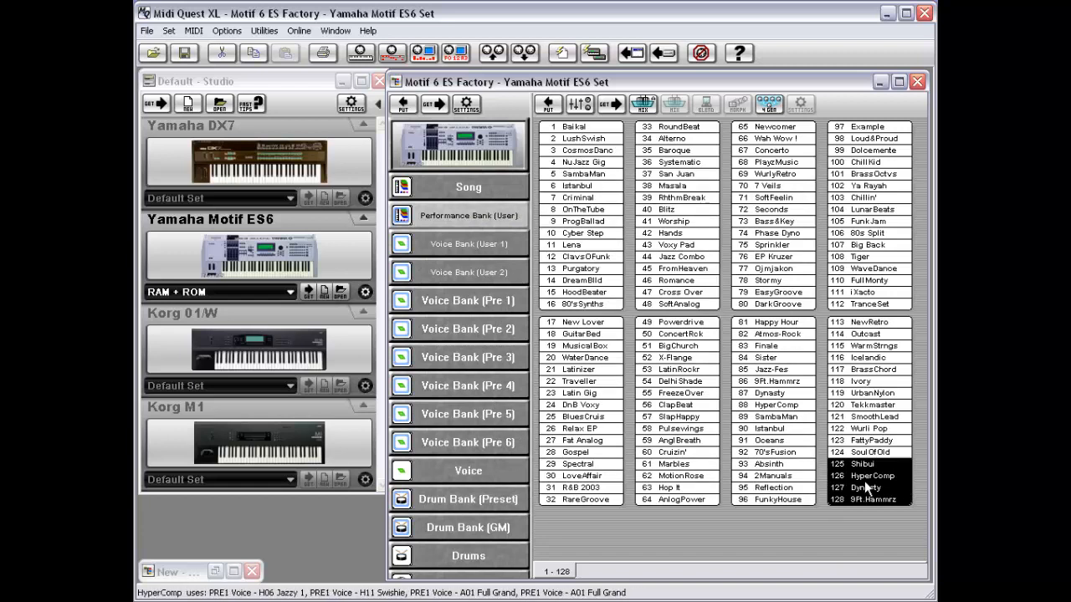
Select the non-adjacent performances 7 Veils, Seconds, EP Kruzer, Sister and Oceans together.
click(769, 185)
ctrl+click(769, 209)
ctrl+click(771, 256)
ctrl+click(784, 358)
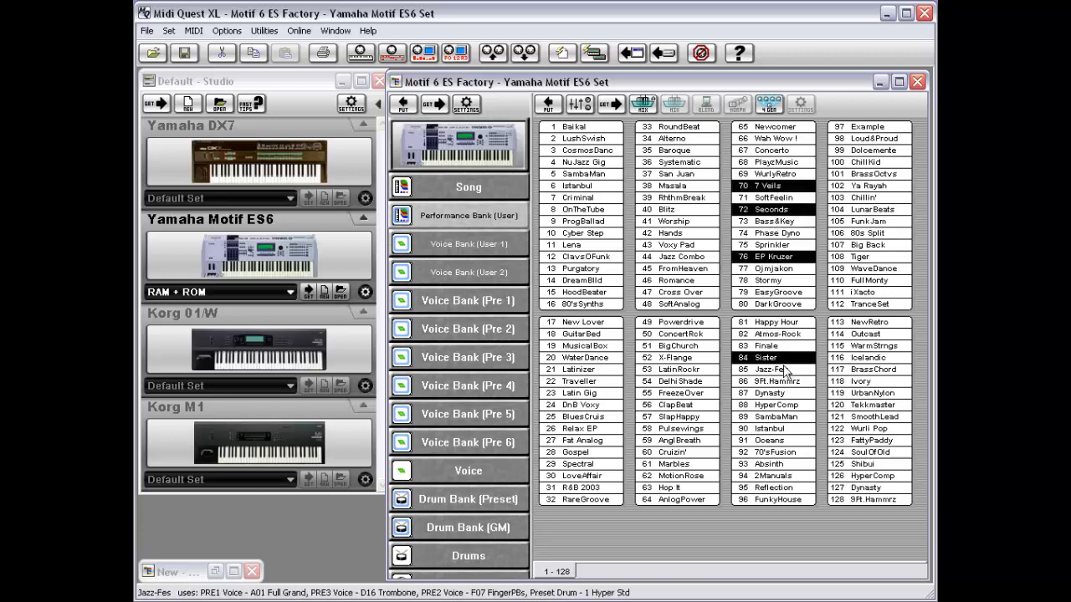
ctrl+click(786, 441)
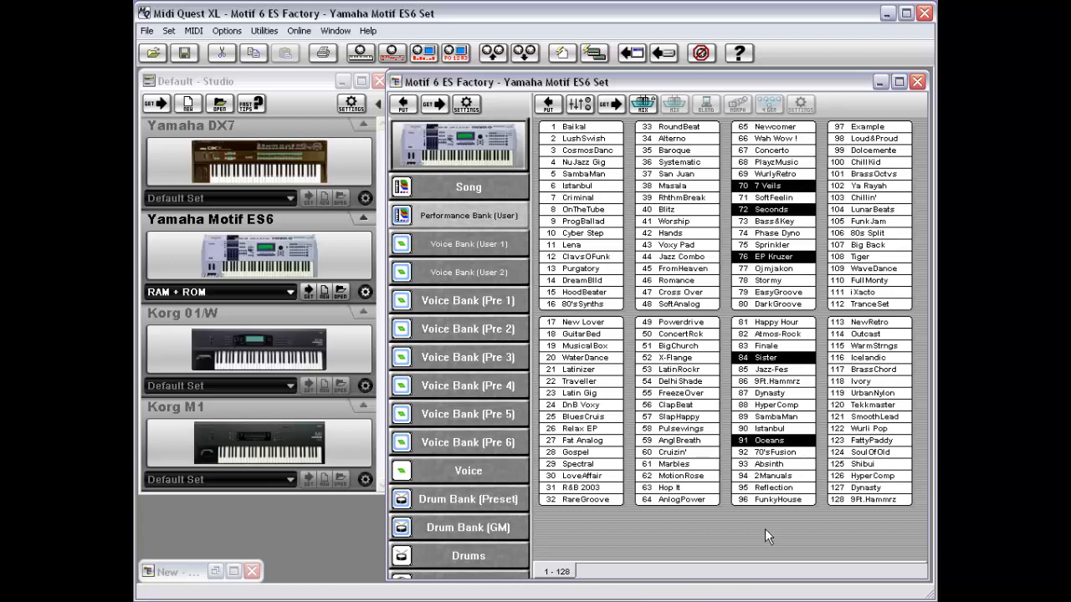
Copy voices B04 to B12, C12 HeavenSent and D04 Karbala 2 from the factory set's Voice Bank (User 1).
click(472, 251)
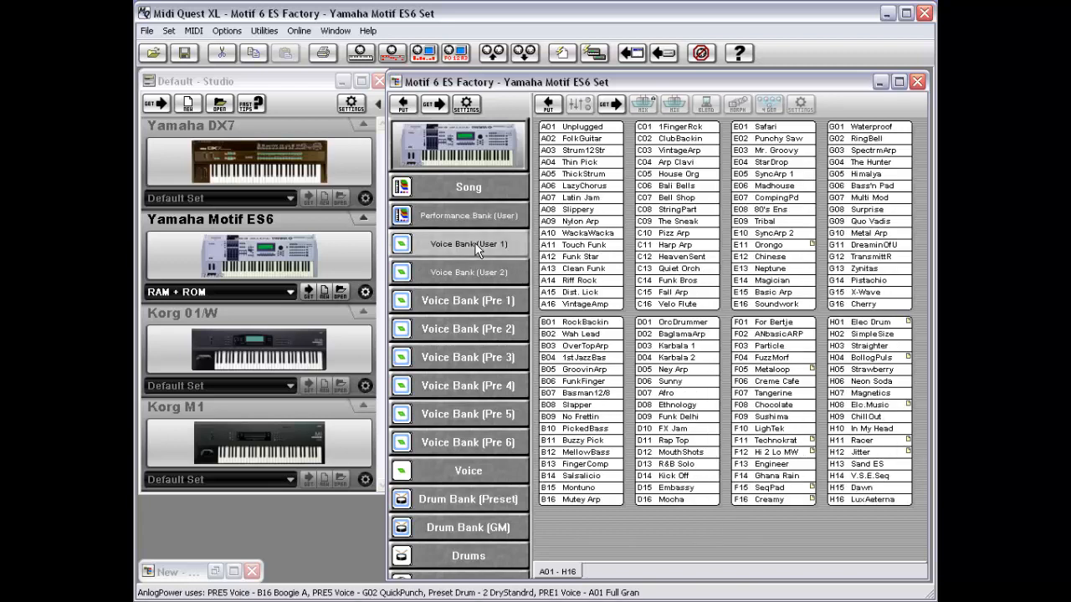
drag(626, 451, 584, 360)
right_click(610, 532)
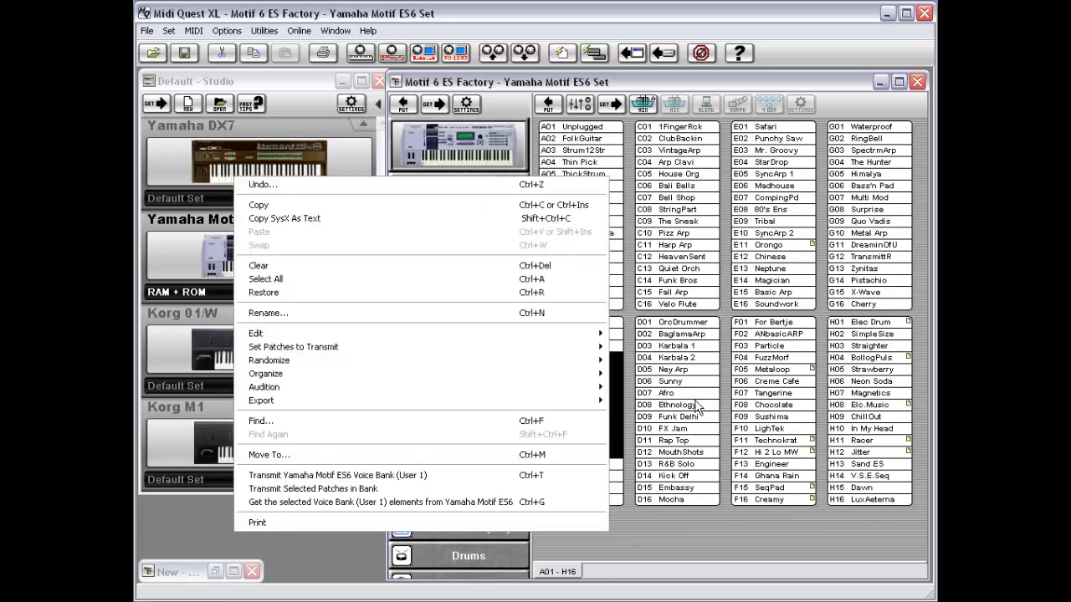
key(Escape)
click(680, 258)
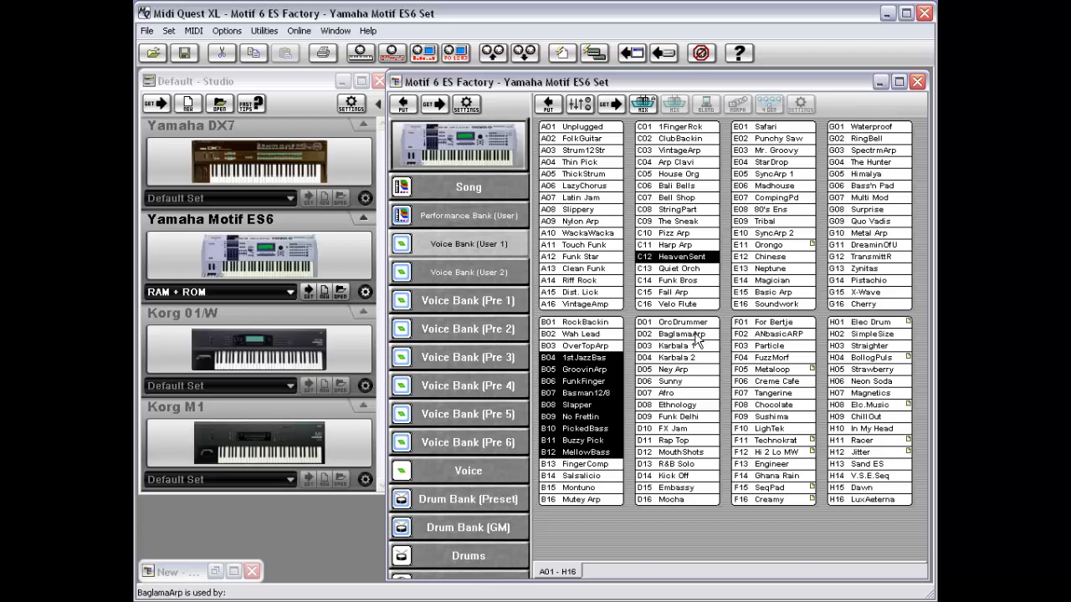
click(696, 357)
right_click(696, 359)
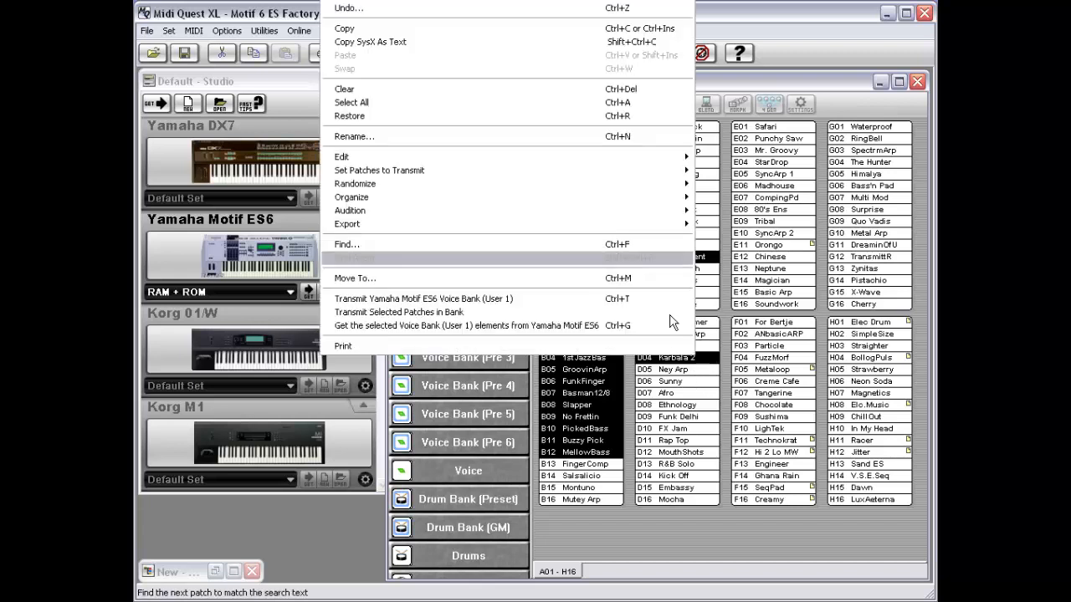
click(546, 30)
Paste the copied voices into slots G11 to H05 of Voice Bank (User 1) in the new Motif ES6 set.
double_click(178, 570)
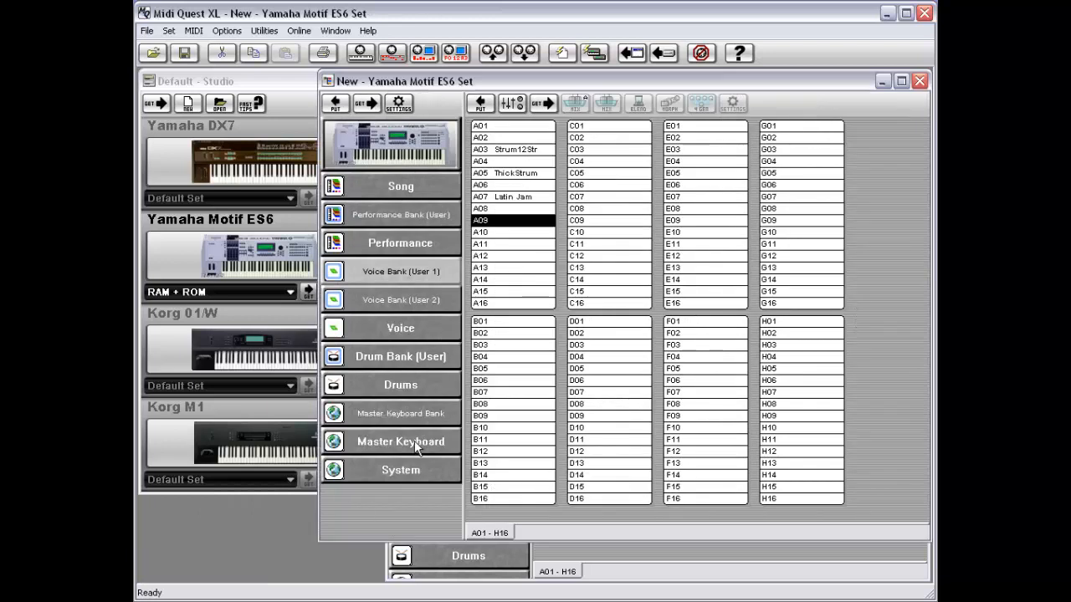
click(561, 231)
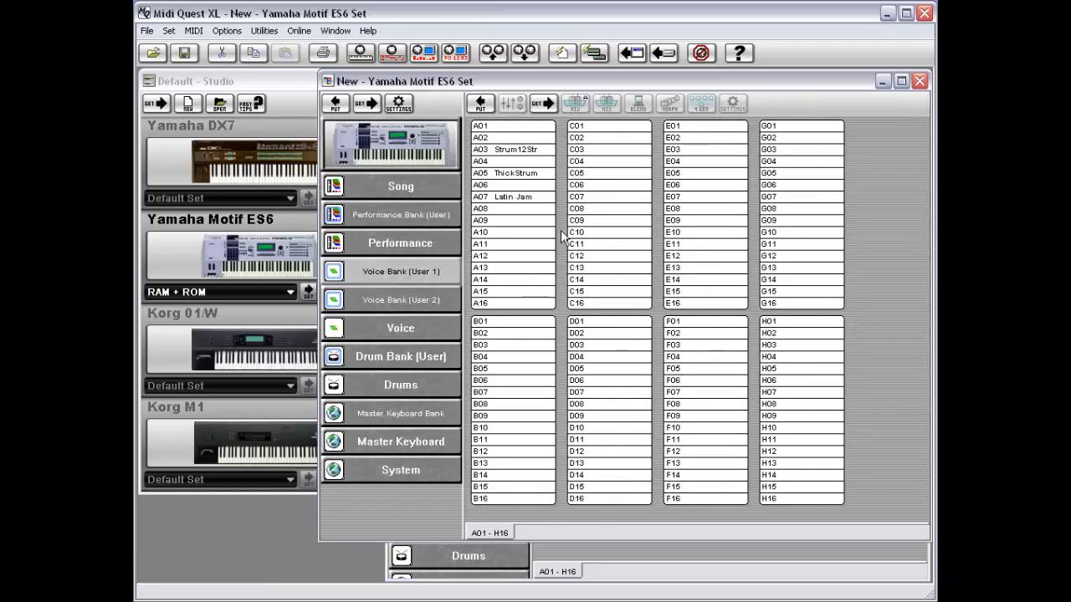
drag(841, 243, 831, 374)
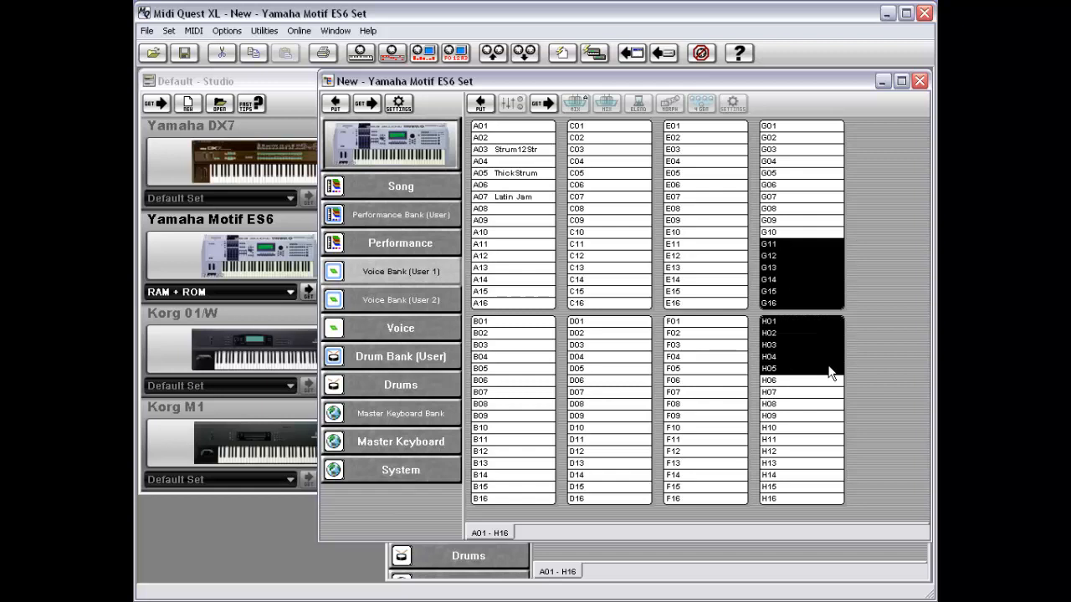
right_click(865, 249)
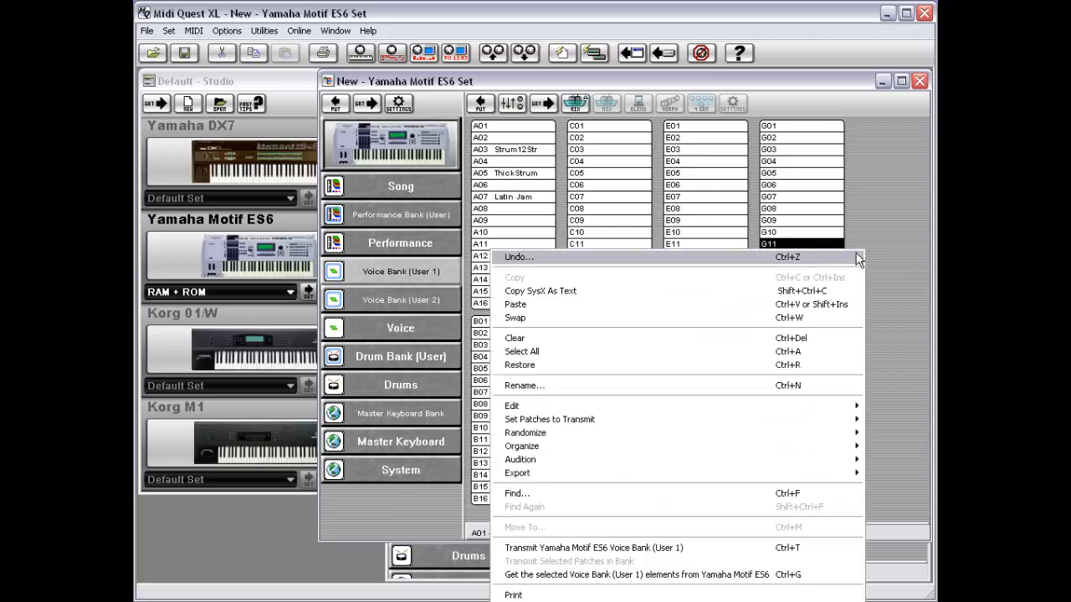
click(834, 307)
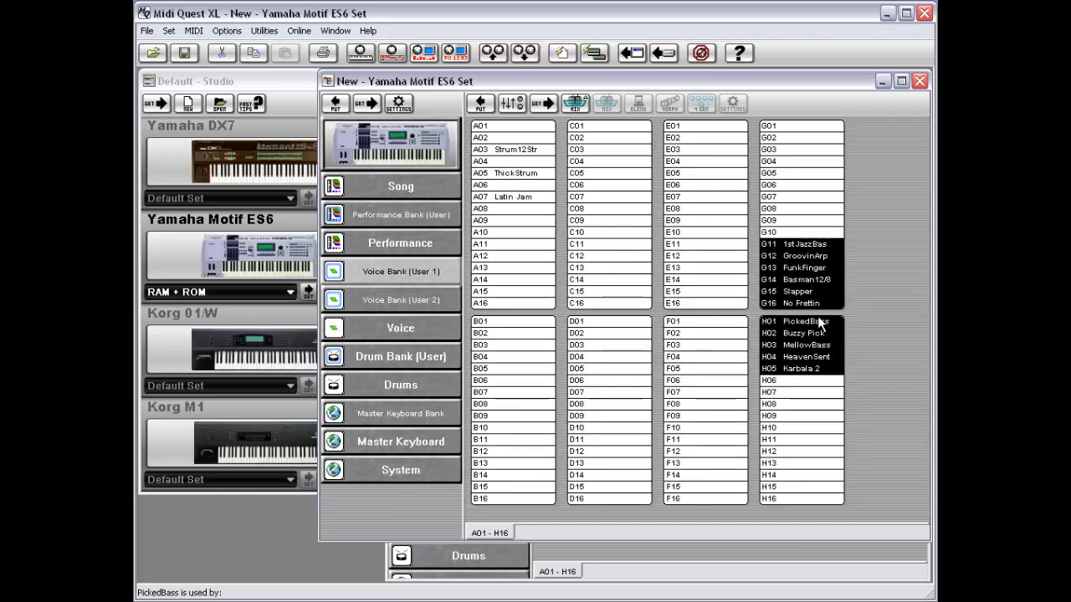
Try to paste the copied voices into the new set's voice bank with no slots selected.
click(867, 236)
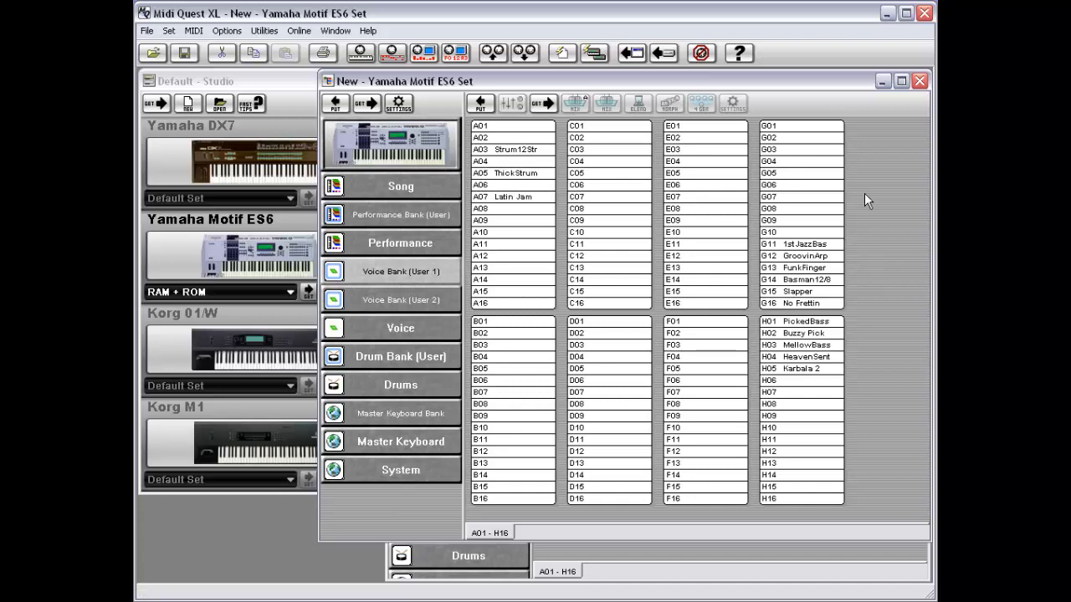
right_click(864, 194)
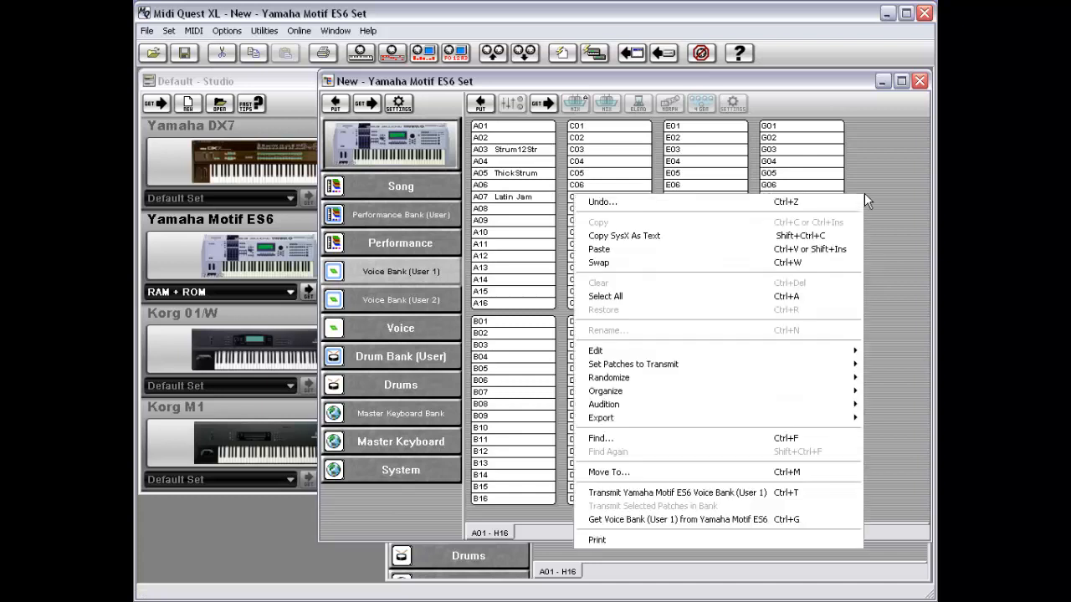
click(834, 249)
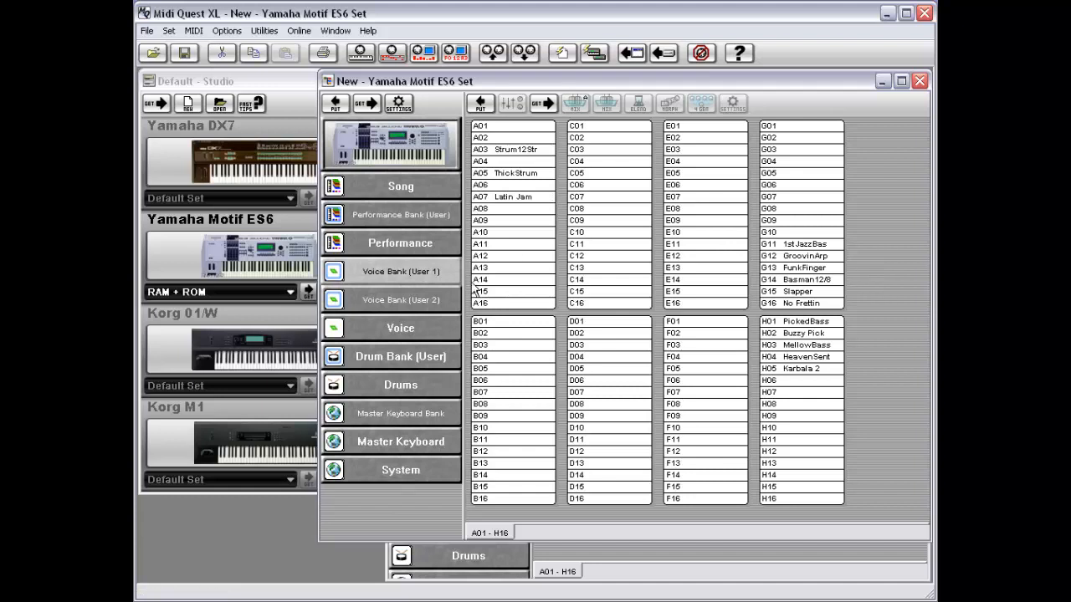
Paste the copied voices into slots A08 to B01 of the new set's Voice Bank (User 1).
drag(560, 211, 525, 320)
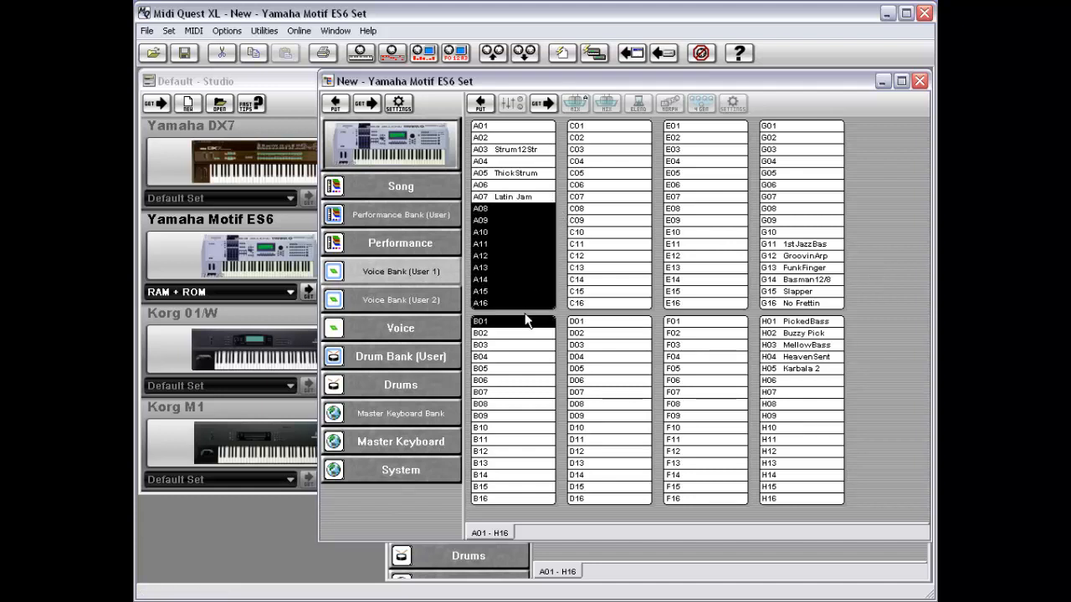
right_click(562, 231)
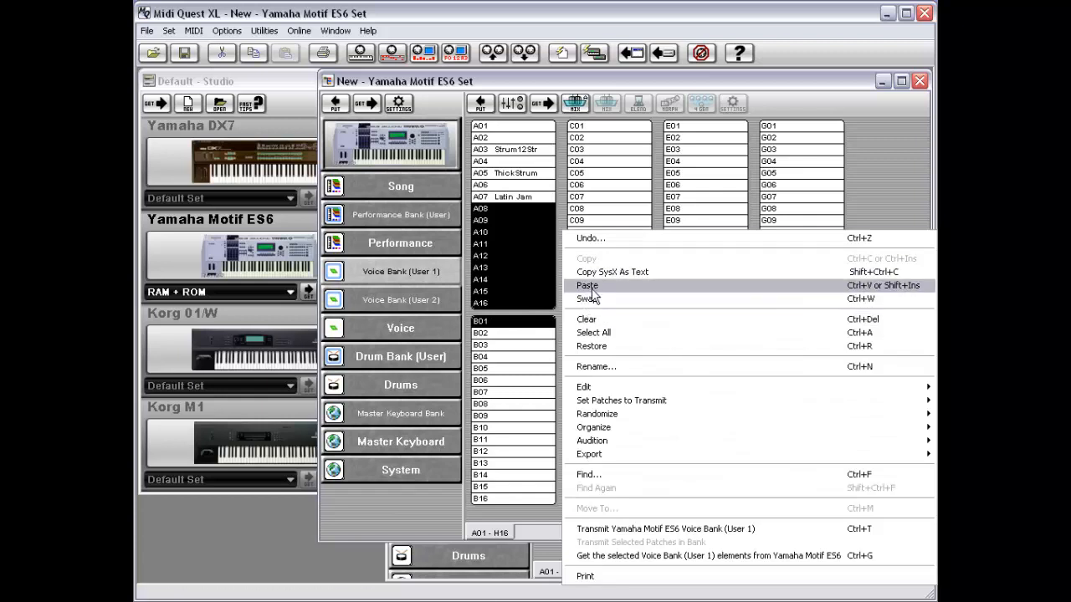
click(588, 288)
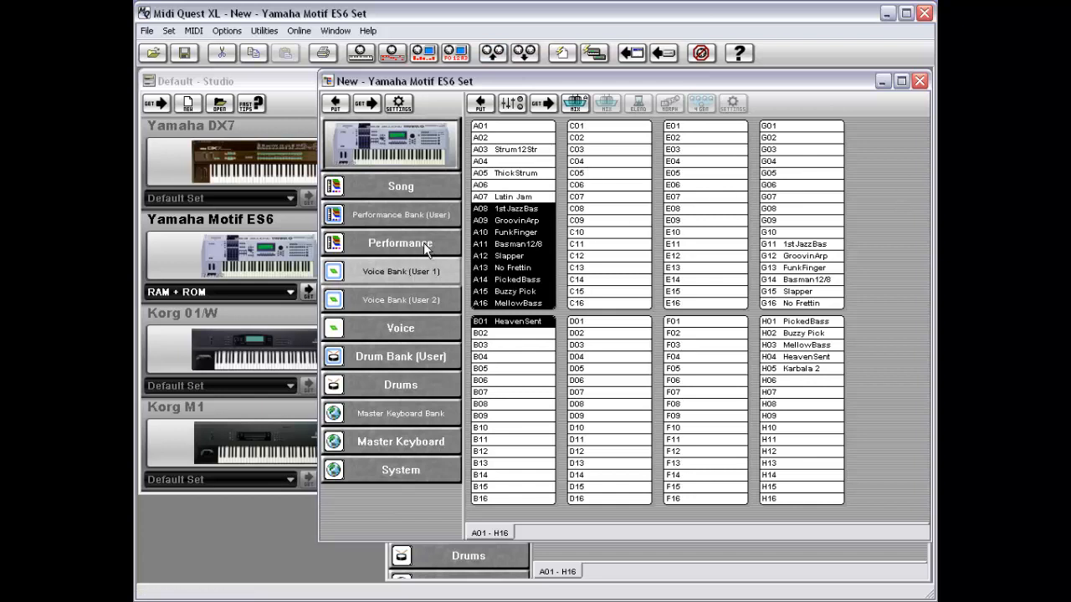
right_click(862, 273)
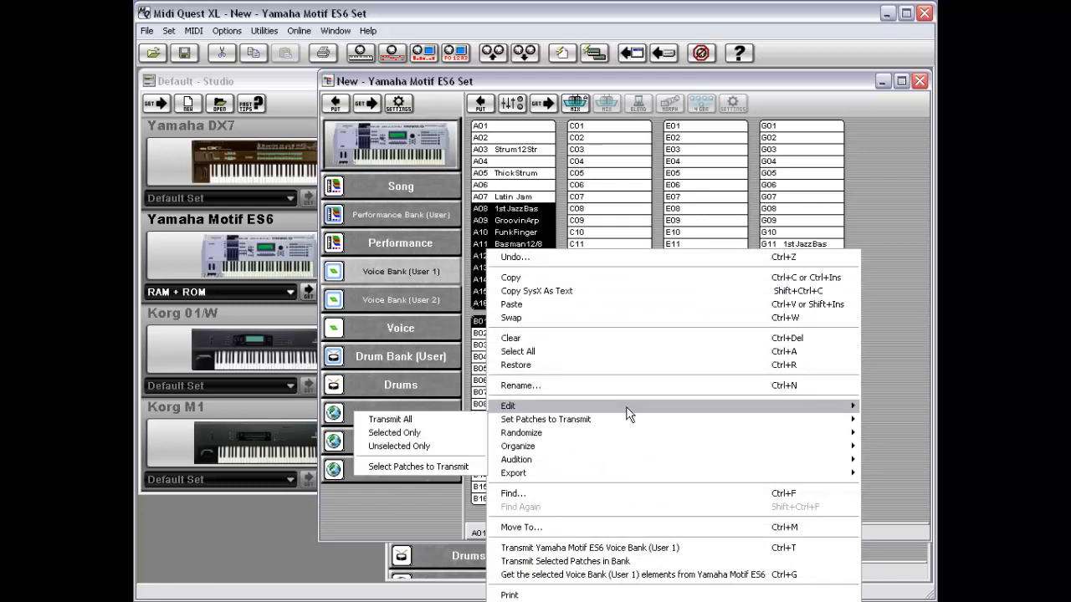
mouse_move(627, 407)
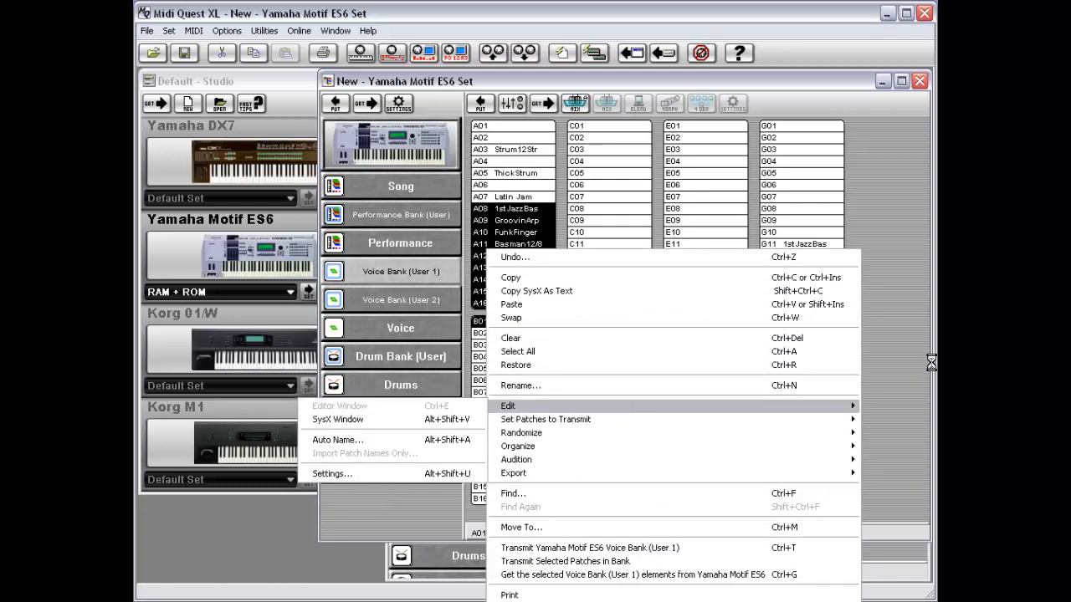
click(892, 327)
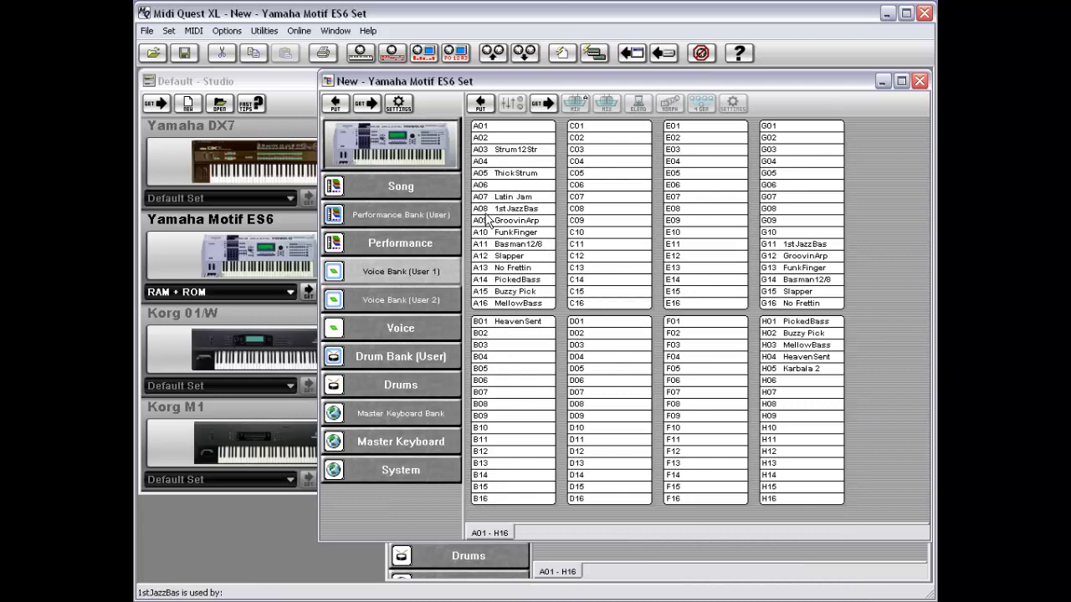
Open voice A08 1stJazzBas from the new set's Voice Bank (User 1) for editing.
click(517, 232)
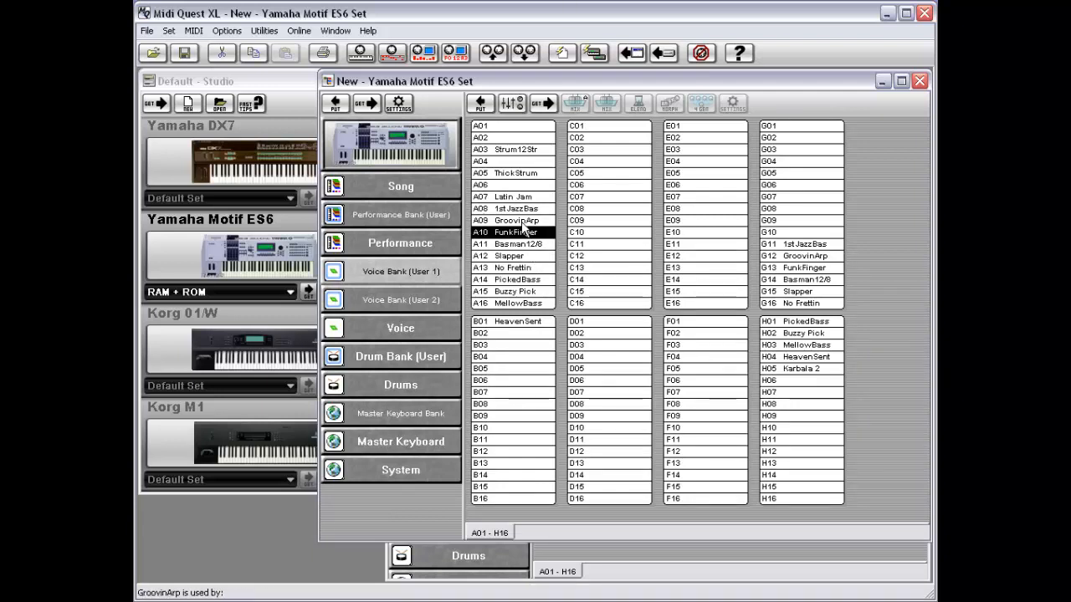
click(521, 222)
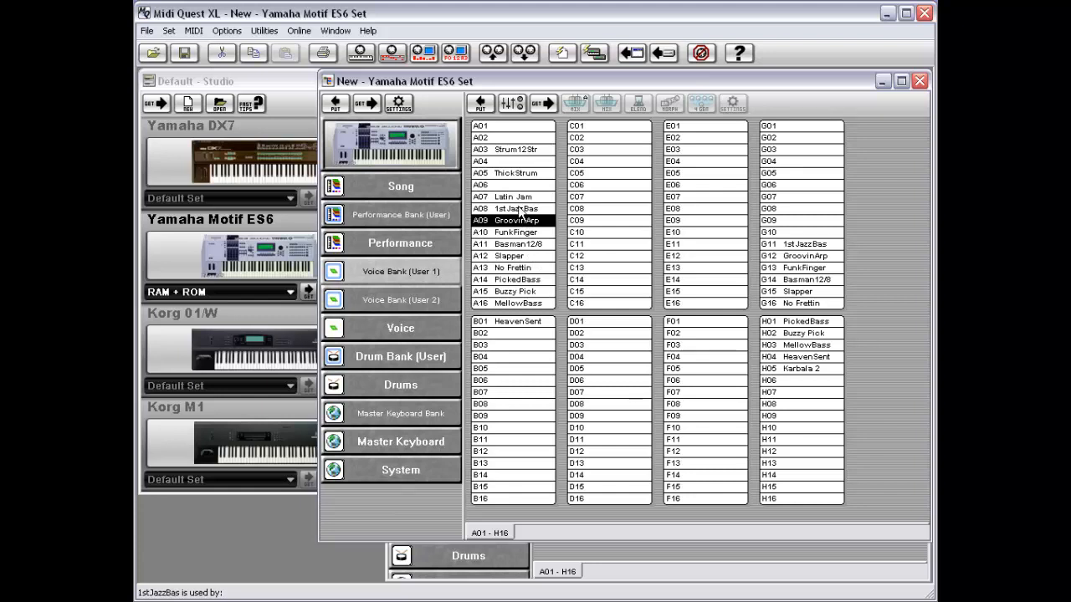
click(519, 208)
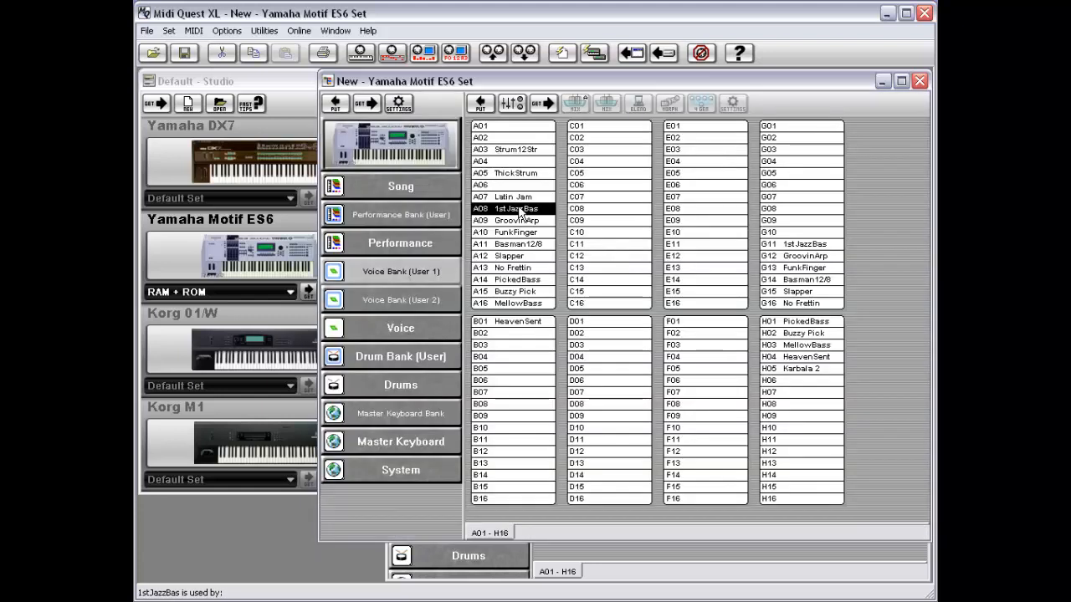
double_click(519, 209)
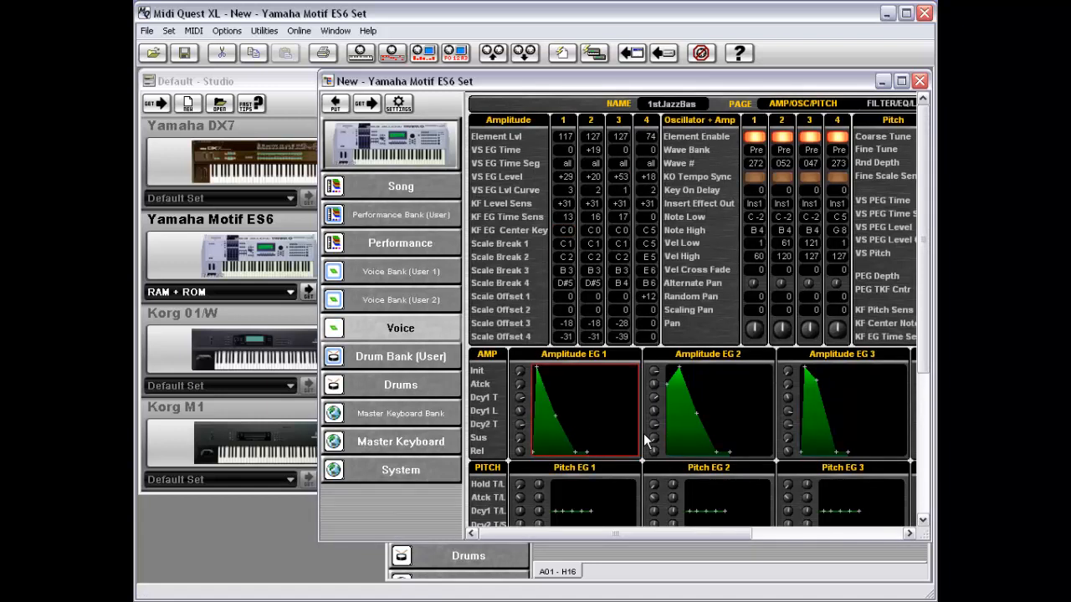
Reshape the Amplitude EG 2 envelope of 1stJazzBas and store the edited voice in its bank slot.
drag(679, 373, 708, 427)
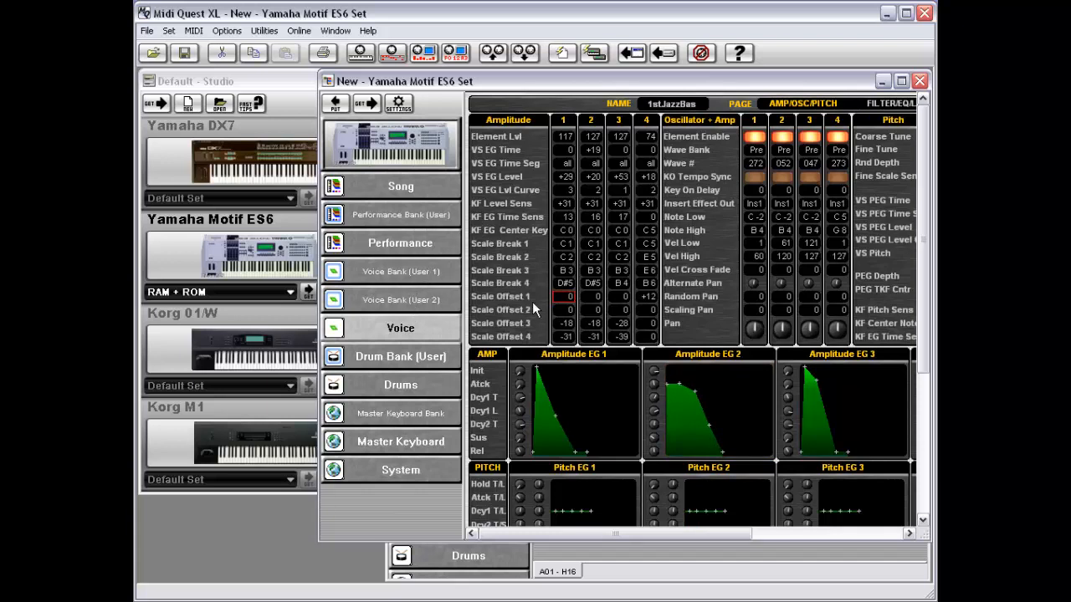
right_click(521, 280)
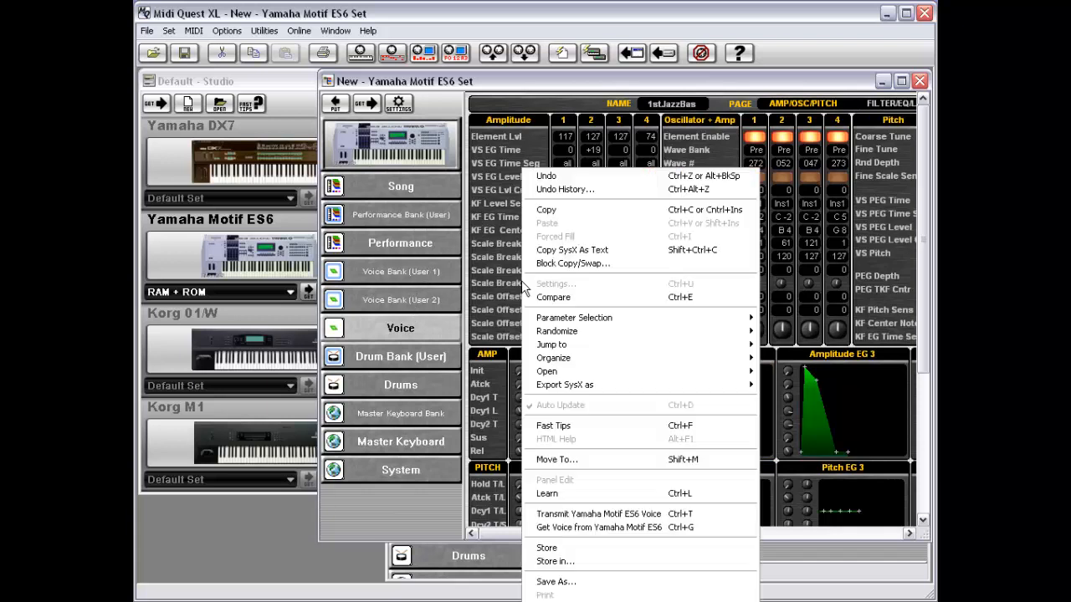
click(585, 549)
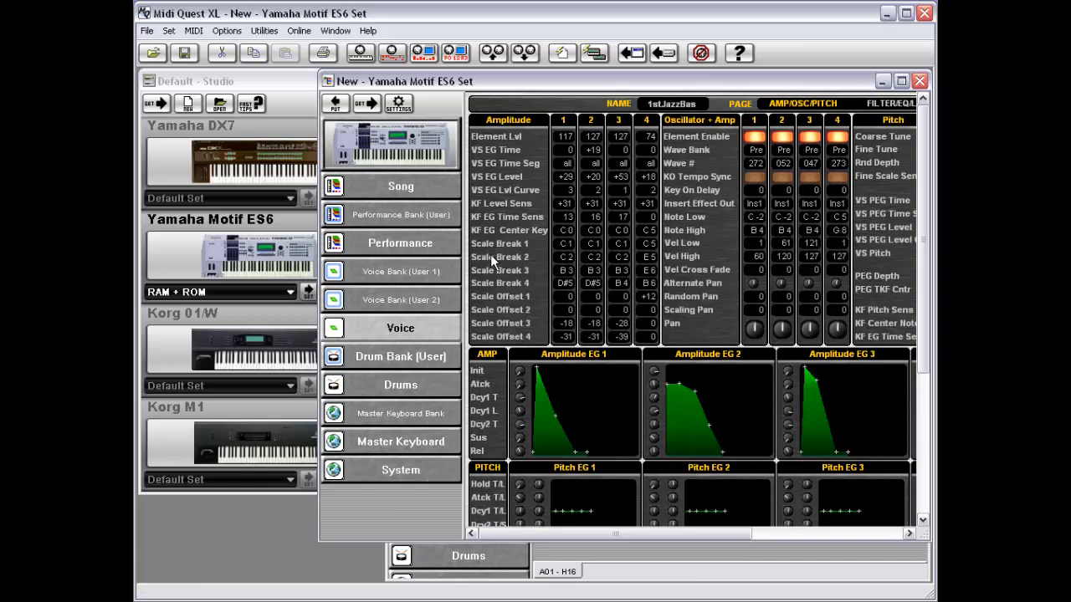
Edit 1stJazzBas again: set Scale Break 2 to G 2 and F 2 for elements 1 and 2, Scale Break 3 to E 4, and adjust Amplitude EG 2.
click(427, 273)
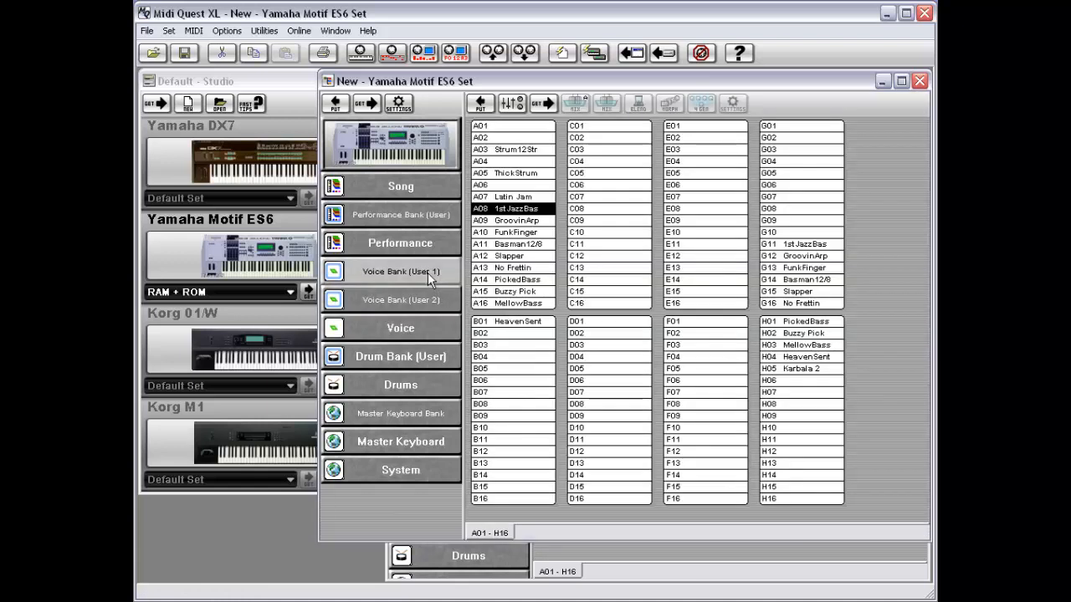
click(422, 330)
mouse_move(566, 274)
mouse_down()
mouse_move(571, 254)
mouse_move(603, 254)
mouse_up()
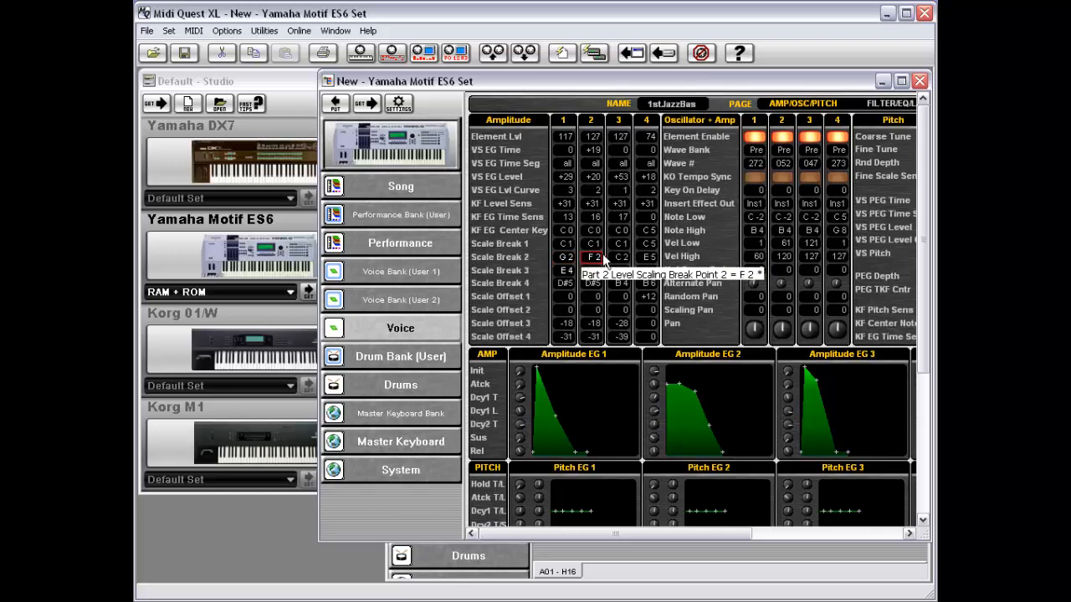
drag(701, 398, 682, 398)
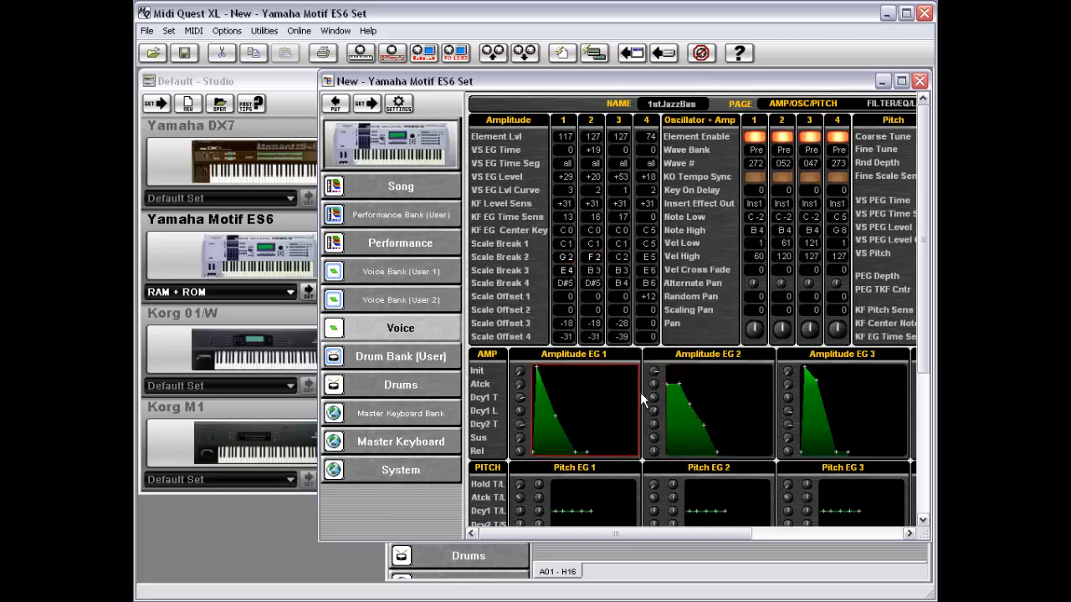
Open voice A13 No Frettin from Voice Bank (User 1) and discard the unsaved edits to 1stJazzBas.
click(419, 270)
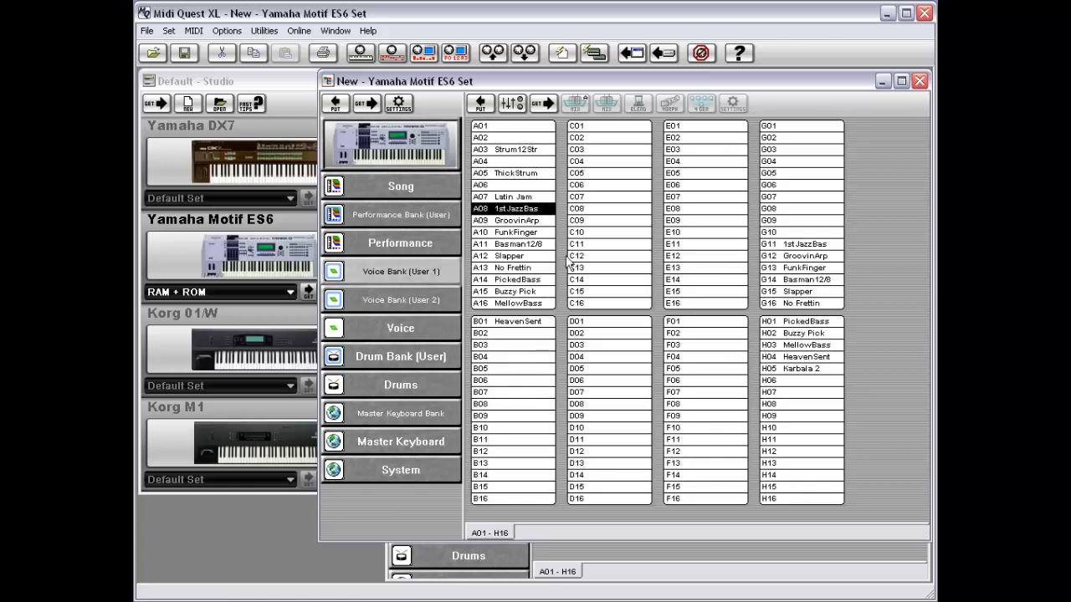
double_click(530, 272)
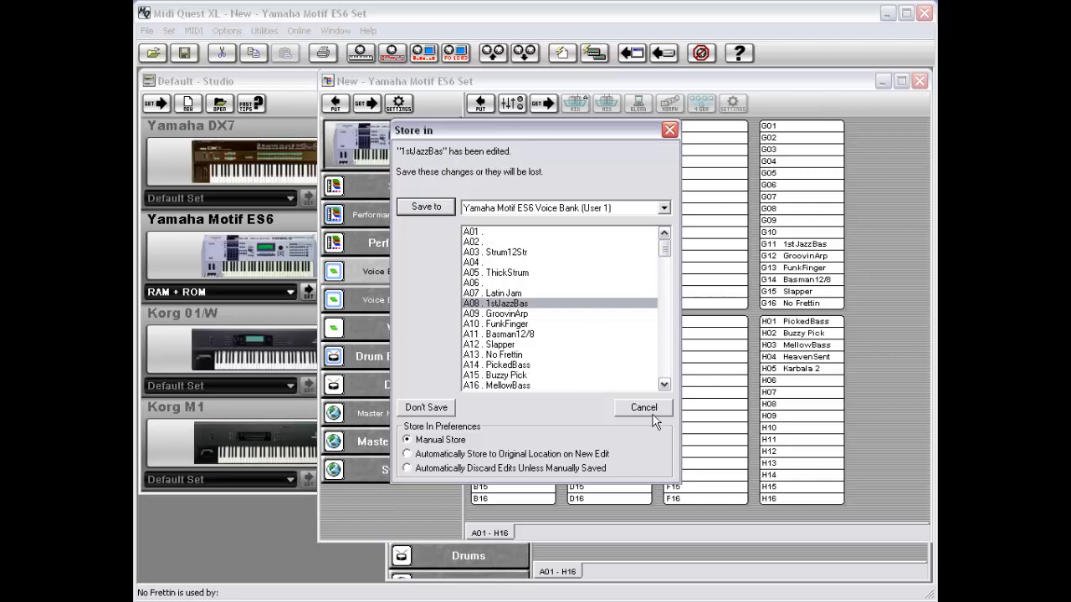
click(433, 411)
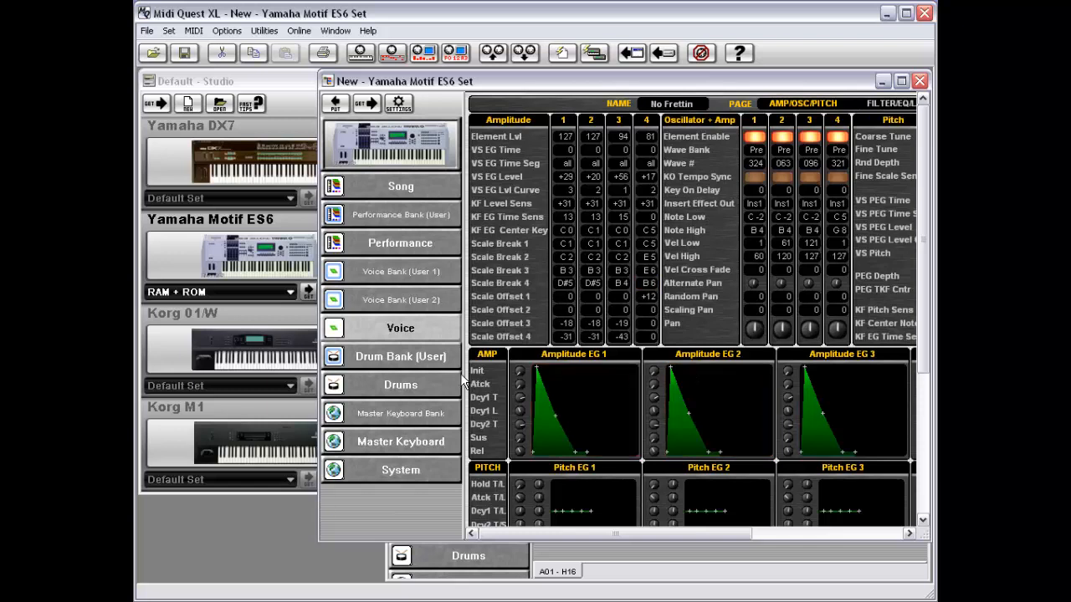
Open performance 81 Happy Hour from the Motif 6 ES Factory set's Performance Bank (User) for editing.
click(419, 213)
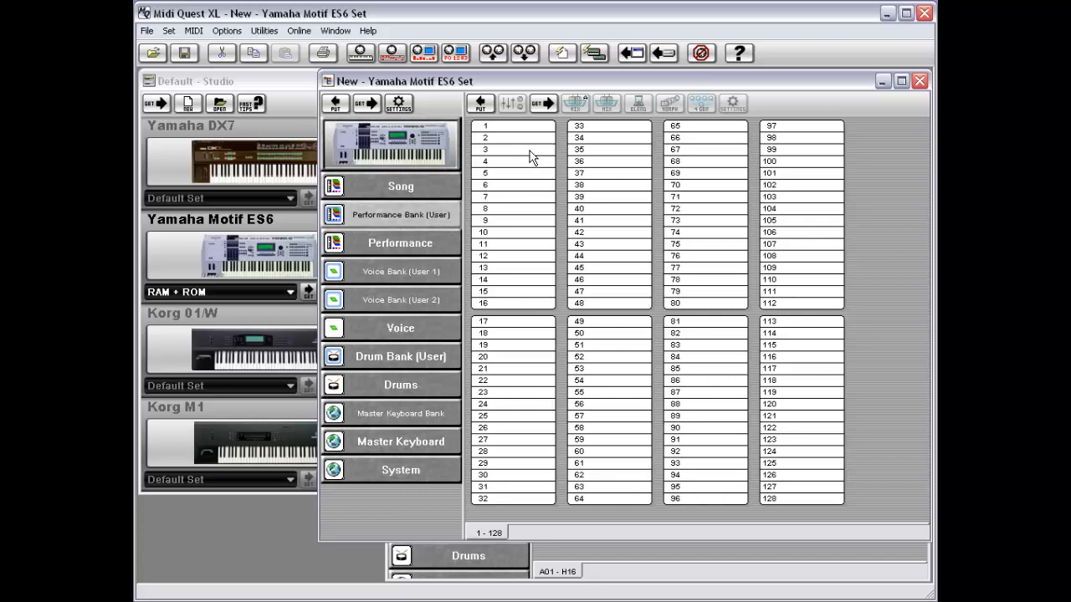
drag(550, 86, 468, 93)
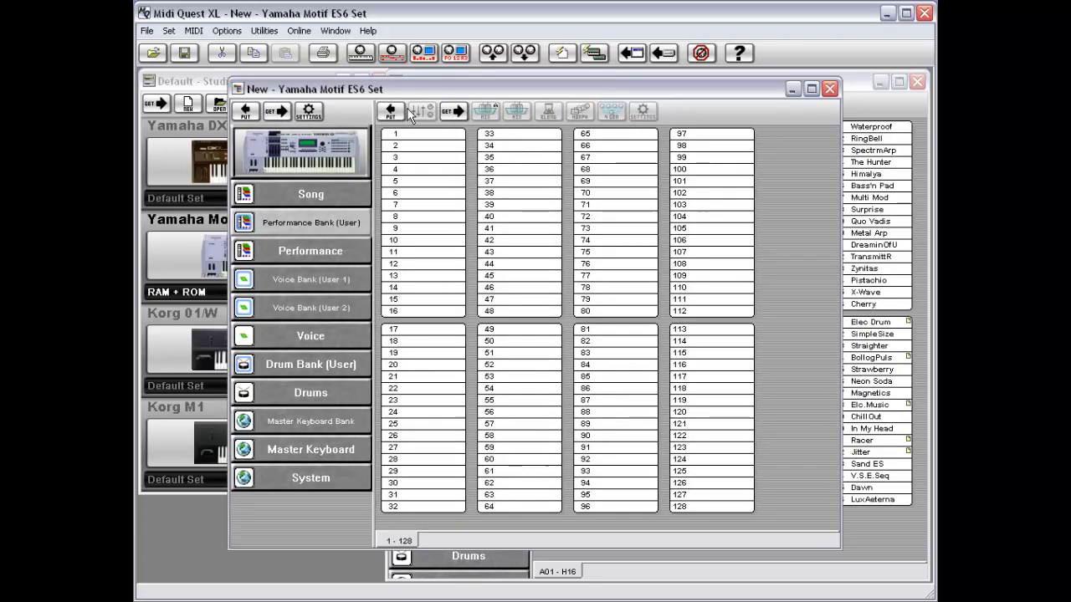
click(895, 100)
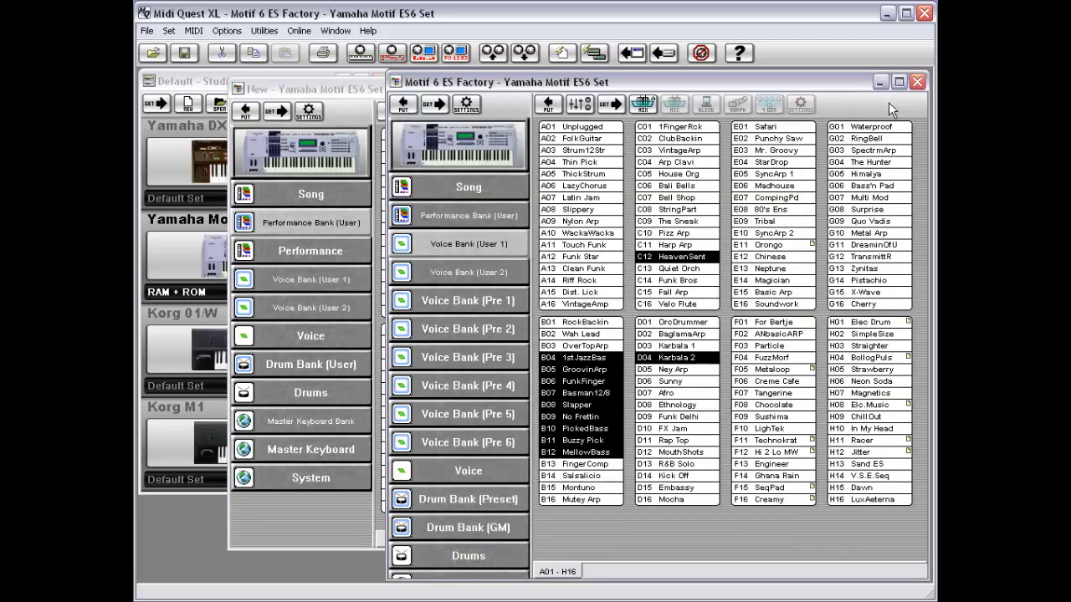
click(496, 215)
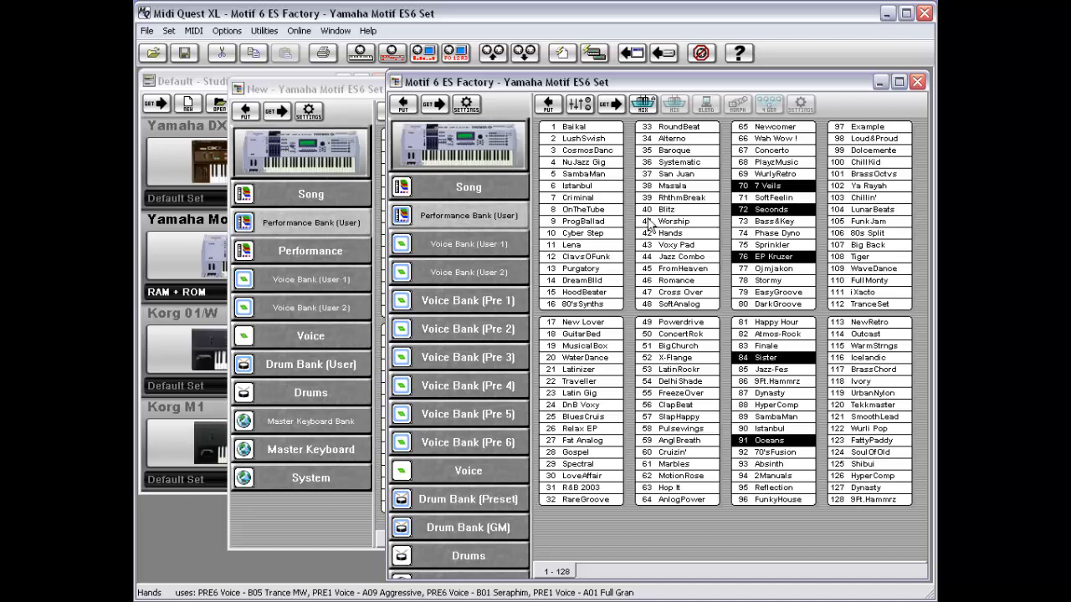
click(810, 324)
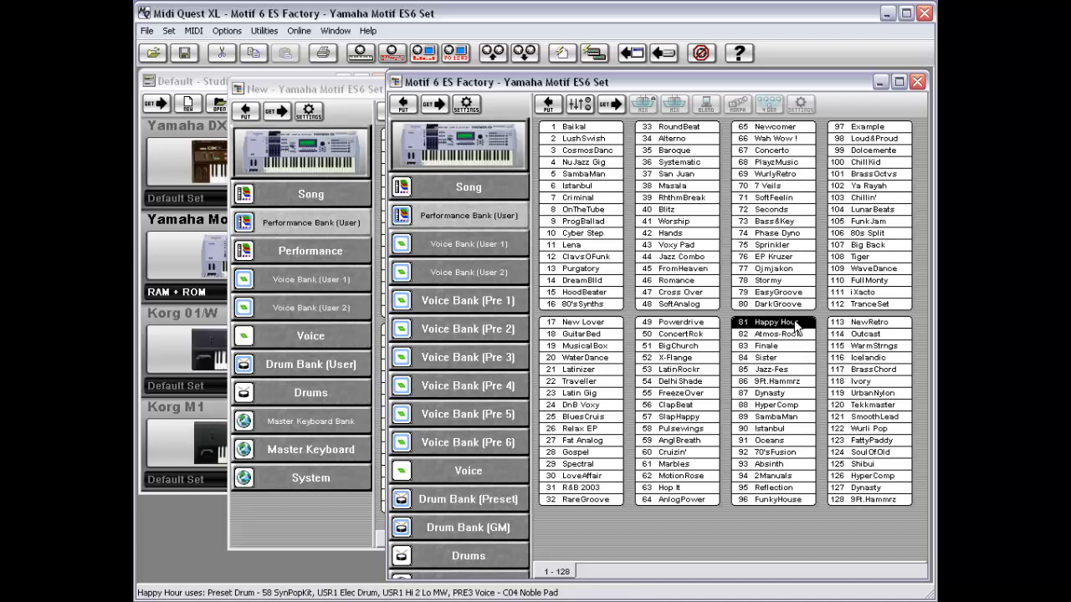
double_click(786, 325)
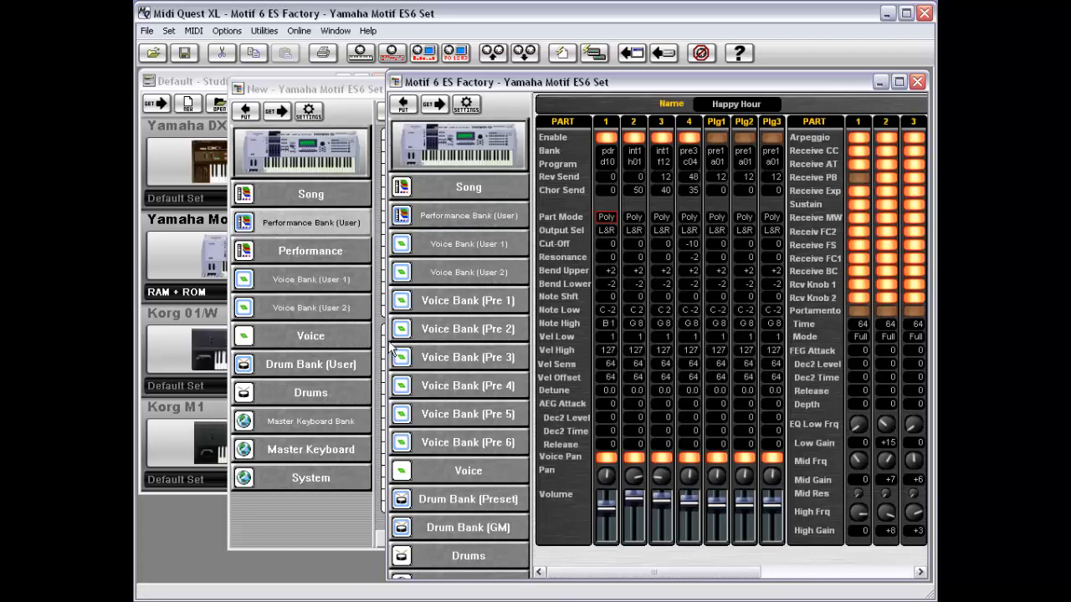
Raise Part 1's EQ Low Frq and Mid Frq in Happy Hour and lower the volumes of Parts 3 and 4.
drag(382, 337, 149, 323)
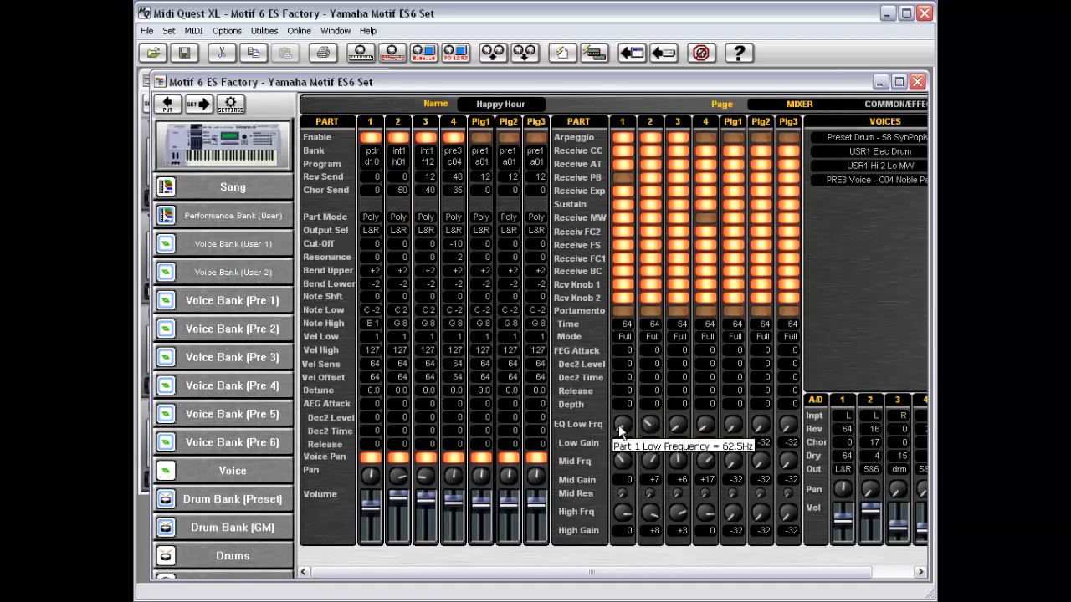
drag(619, 417, 623, 418)
drag(619, 464, 634, 455)
drag(426, 509, 456, 517)
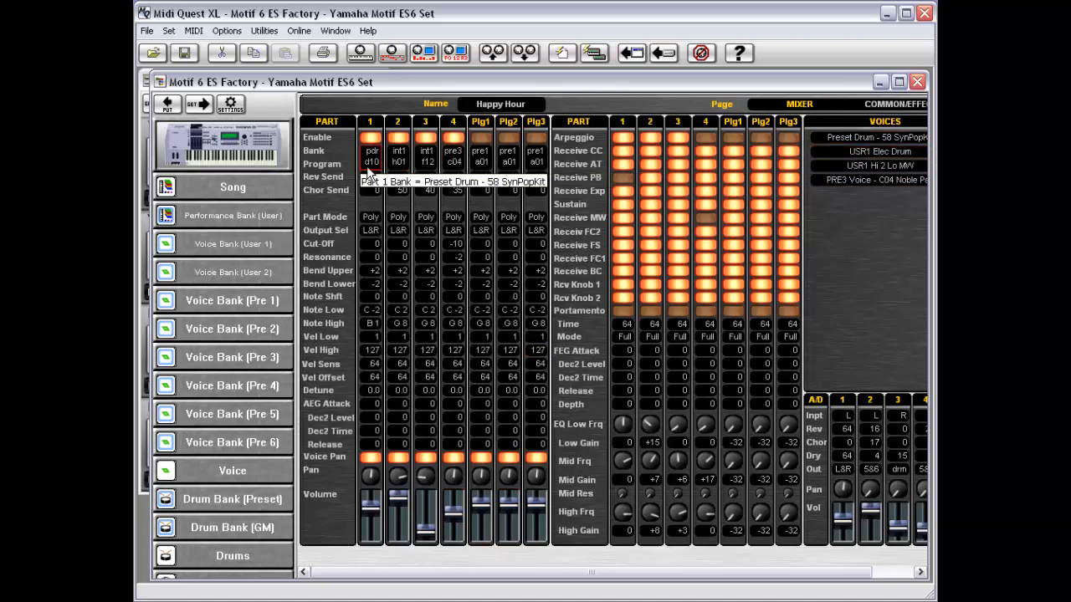
Assign Preset Drum 52 to Part 1, USR1 Strawberry to Part 2 and USR1 Engineer to Part 3 of Happy Hour.
drag(868, 143, 884, 156)
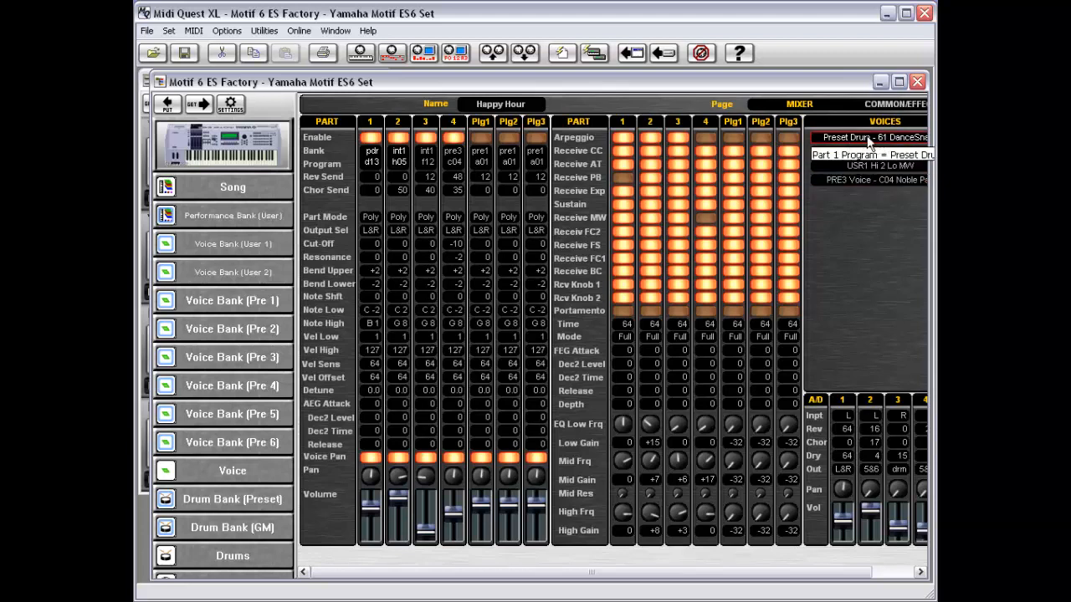
drag(861, 142, 849, 143)
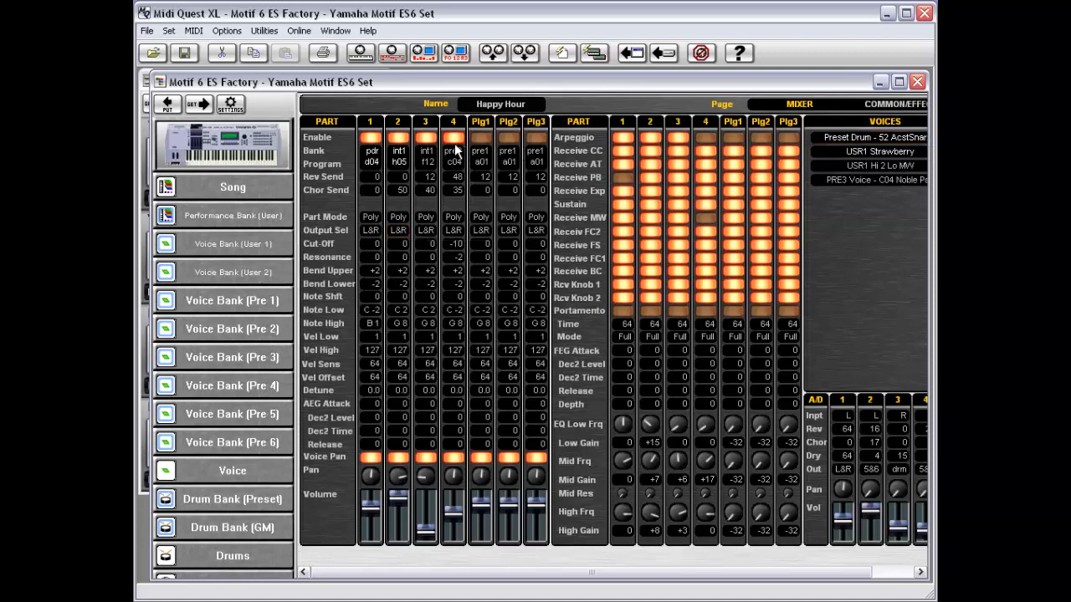
drag(871, 171, 874, 167)
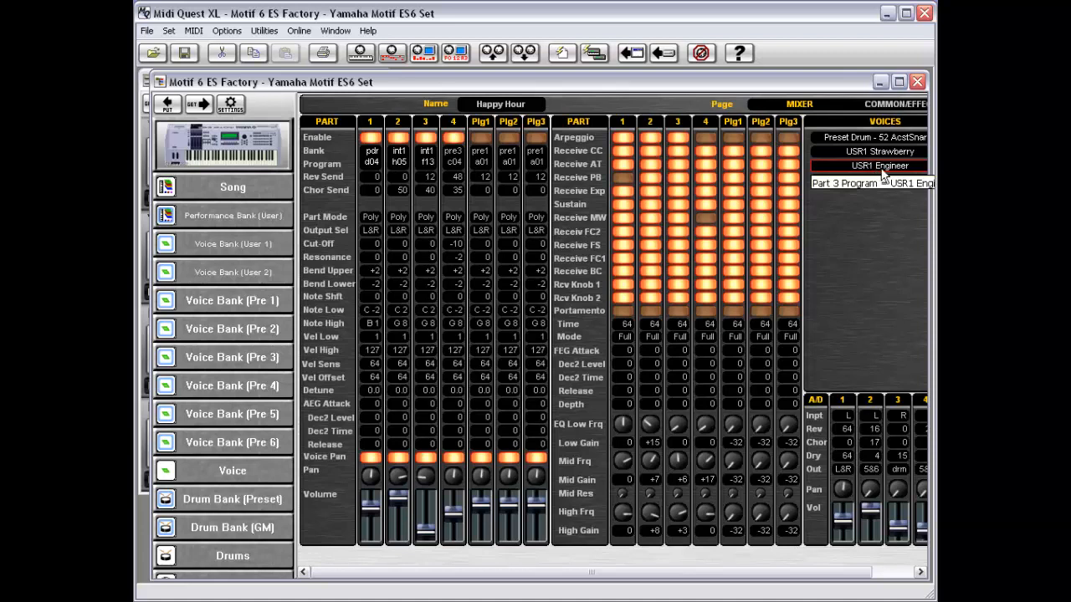
Open the Engineer voice used by Part 3 in the voice editor and resize the set window.
double_click(890, 173)
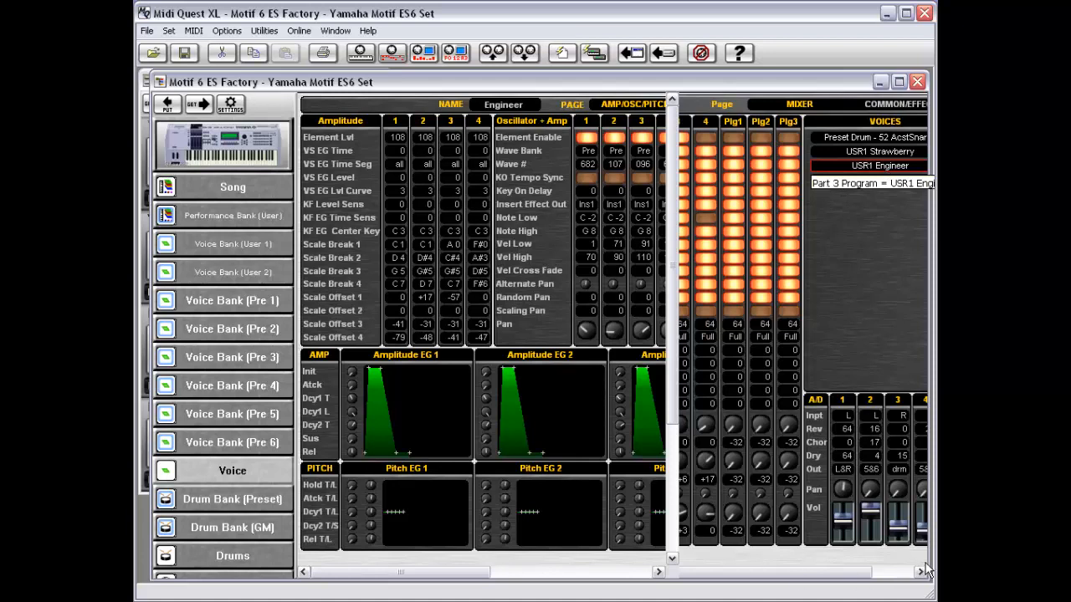
drag(930, 564, 924, 542)
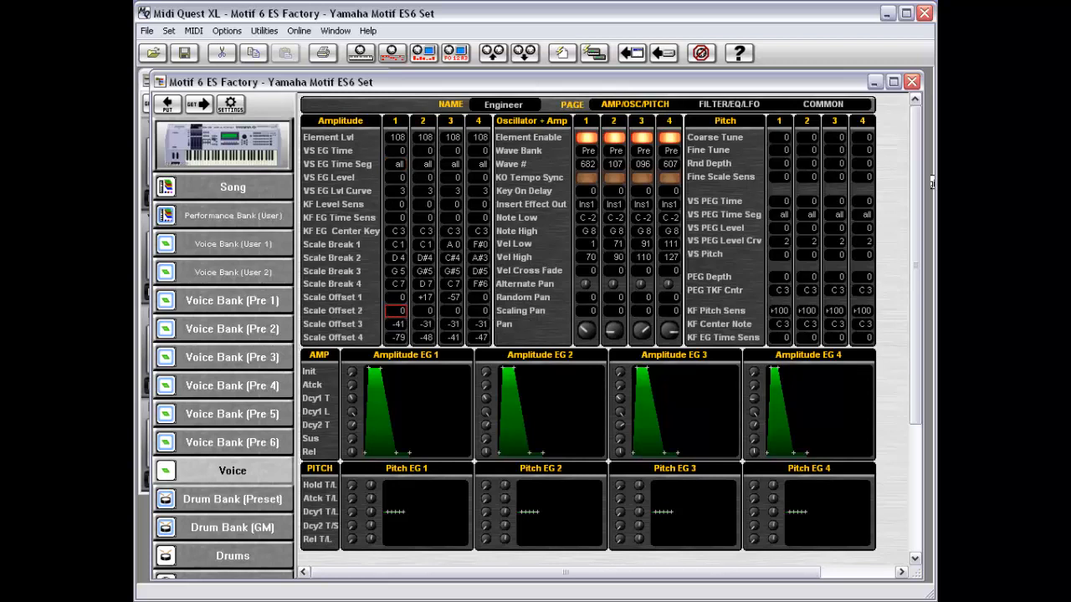
Show the factory set's Voice Bank (User 1) and enable auditioning with Chord in the Bank Edit preferences.
click(247, 247)
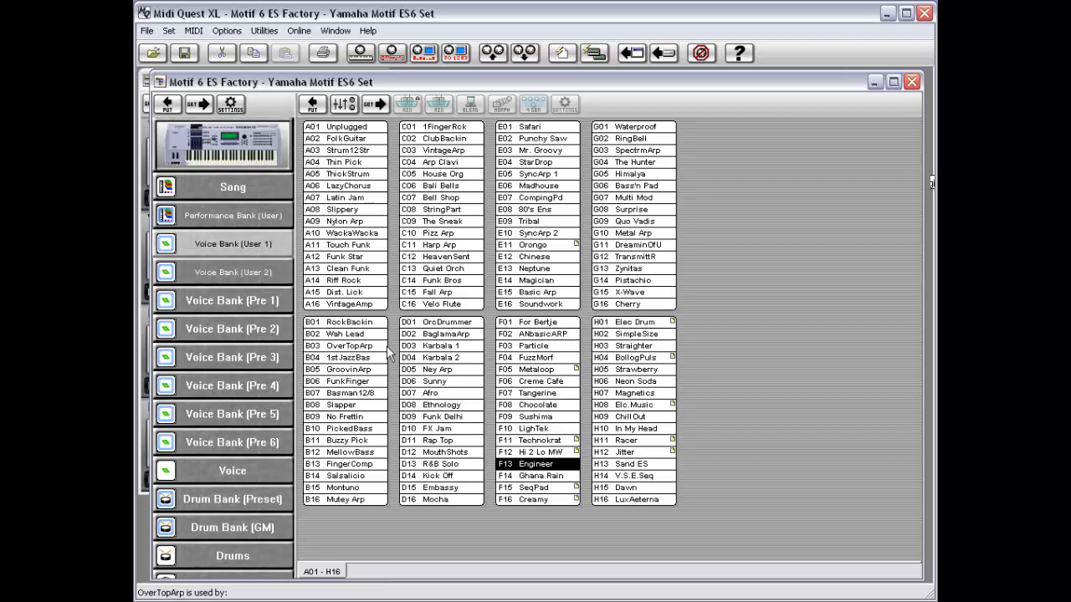
click(366, 430)
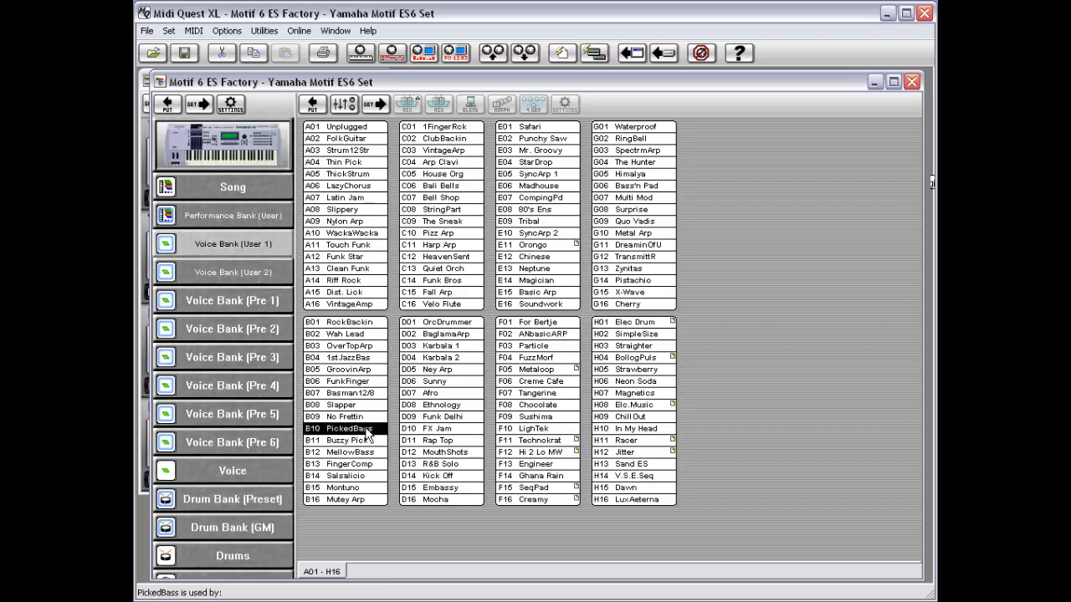
click(194, 31)
mouse_move(227, 31)
click(243, 62)
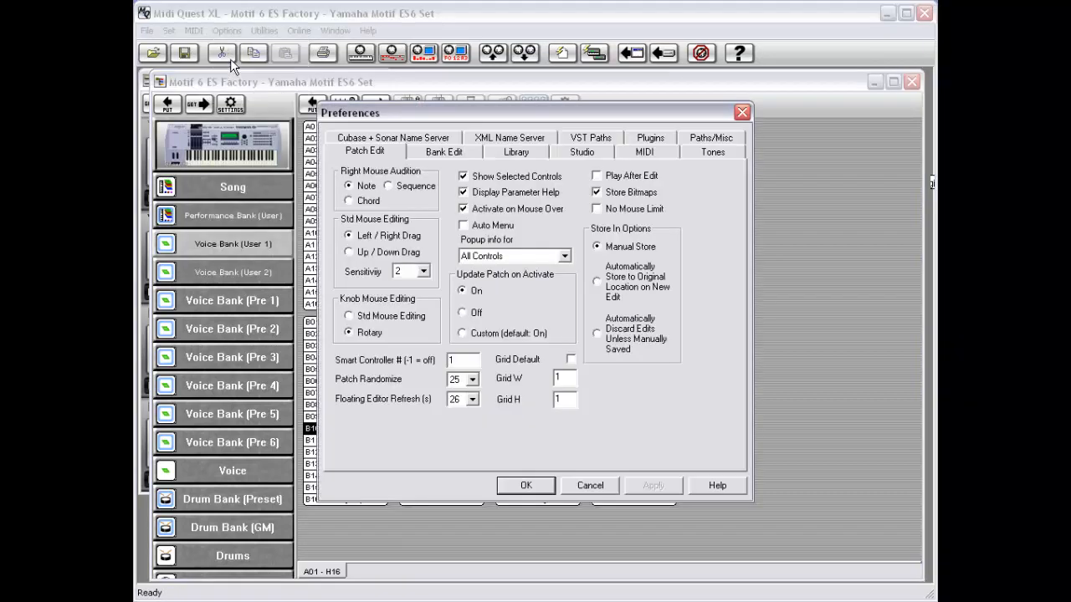
click(443, 152)
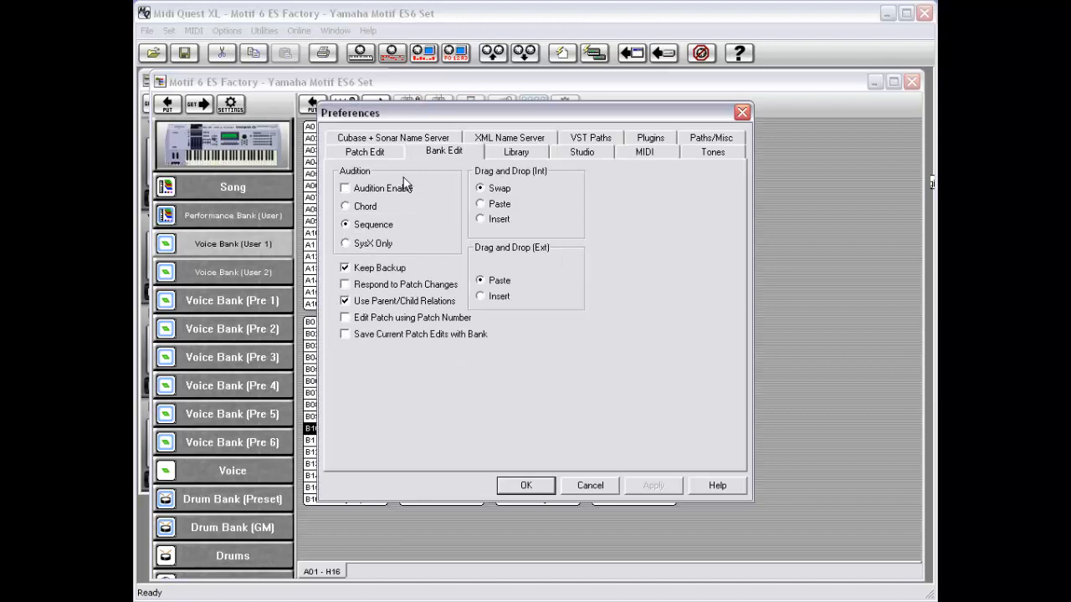
click(364, 193)
click(365, 208)
click(527, 487)
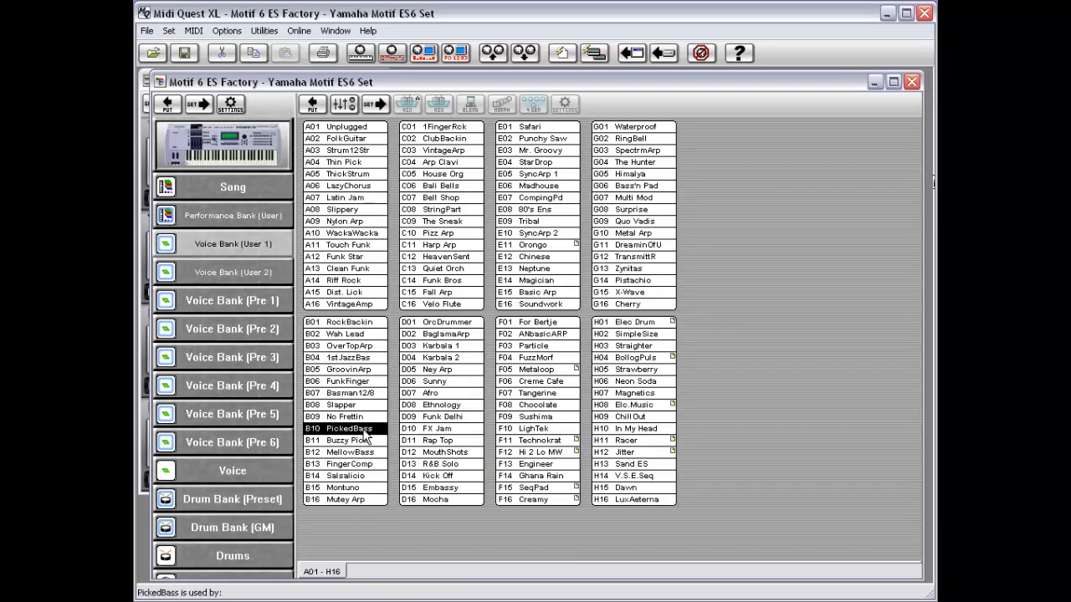
Generate a new MixAll voice bank from the factory voices B11 Buzzy Pick and B12 MellowBass.
click(360, 444)
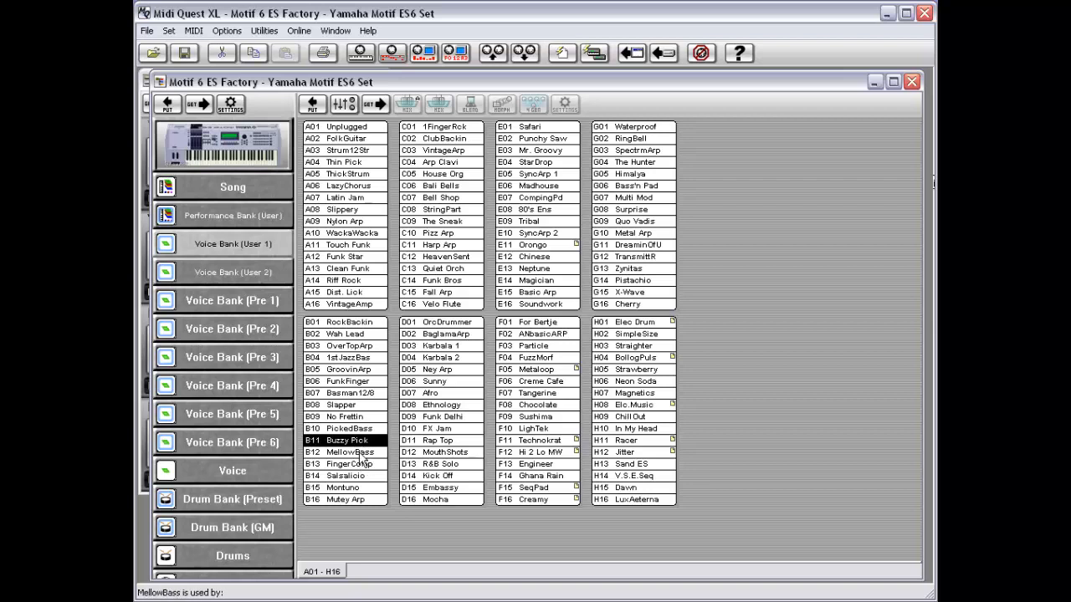
click(362, 454)
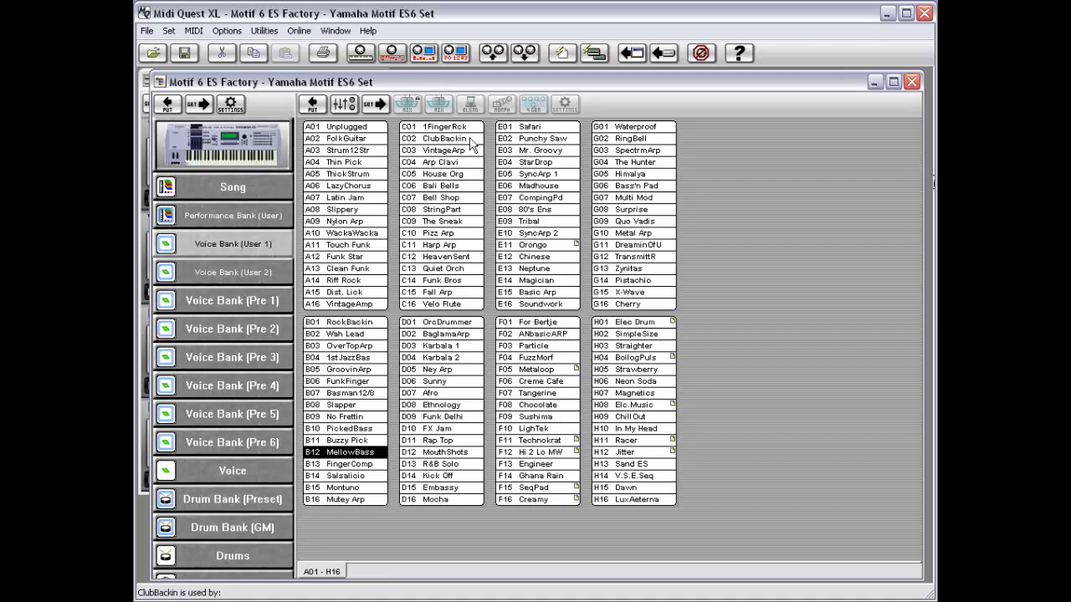
shift+click(364, 442)
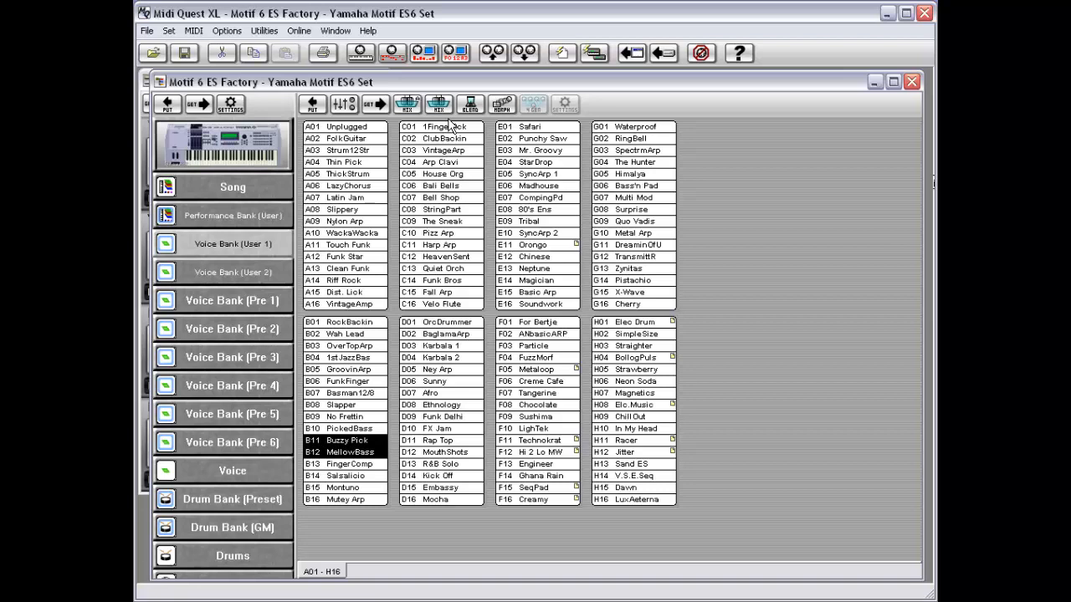
click(406, 103)
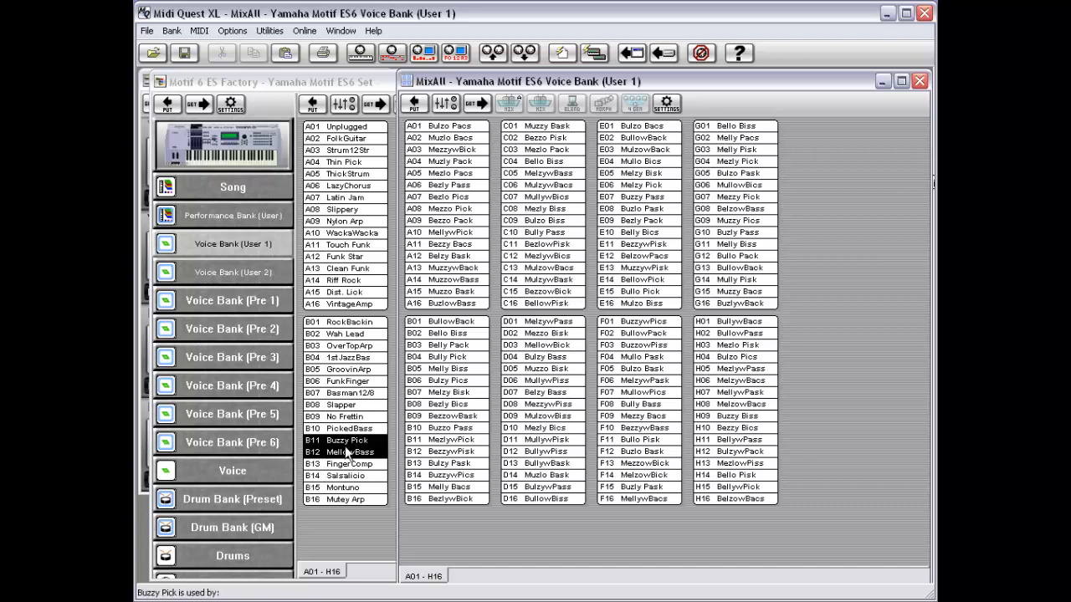
Audition generated voices across the MixAll bank, from A06 Bezly Pass through H12 BulzywPack, and close the bank.
click(452, 185)
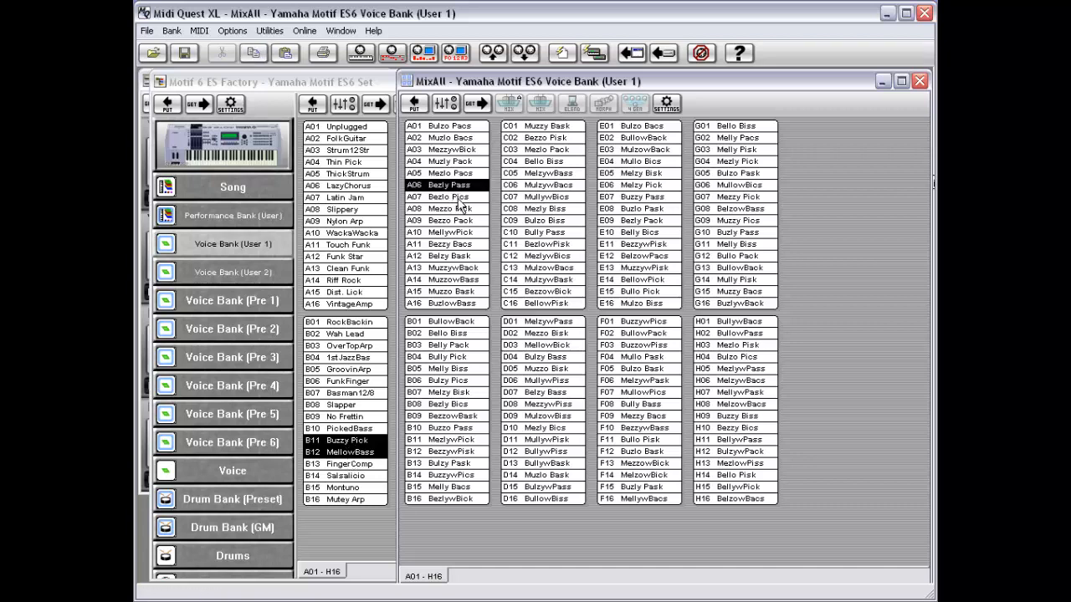
click(460, 198)
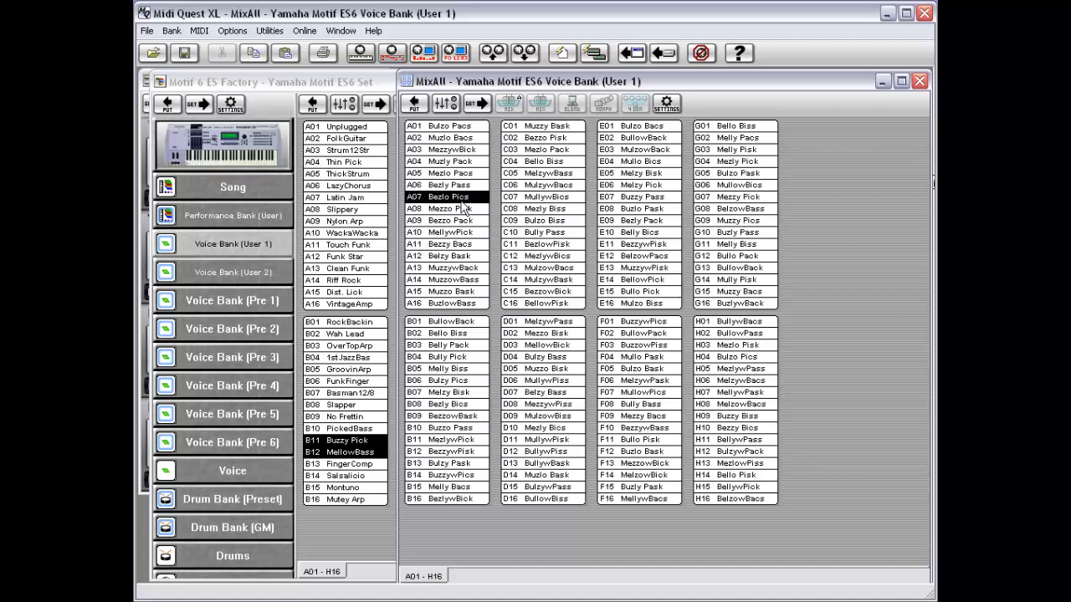
click(463, 210)
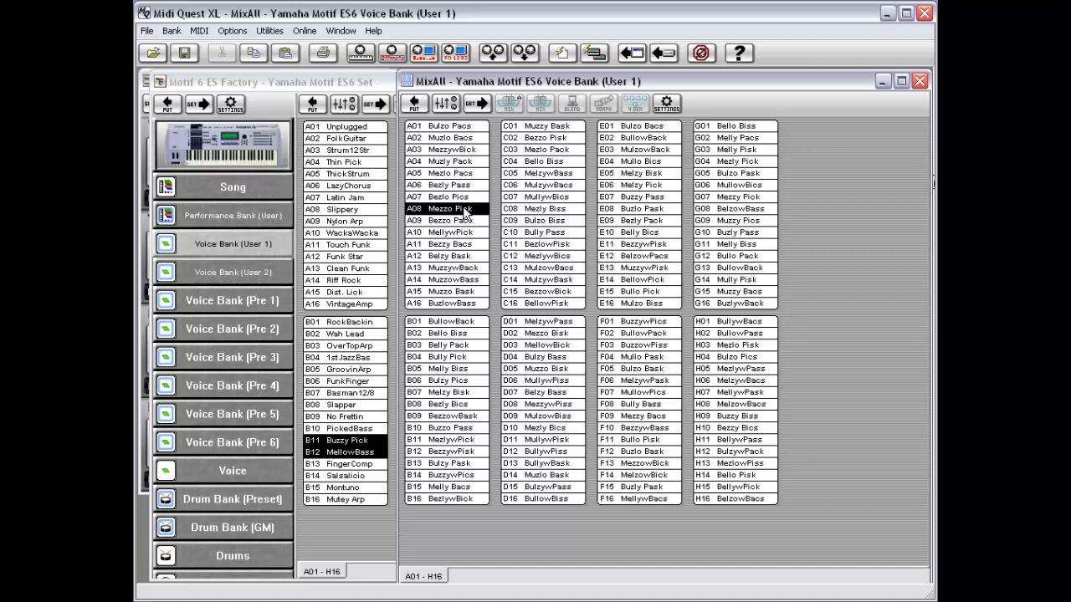
click(481, 222)
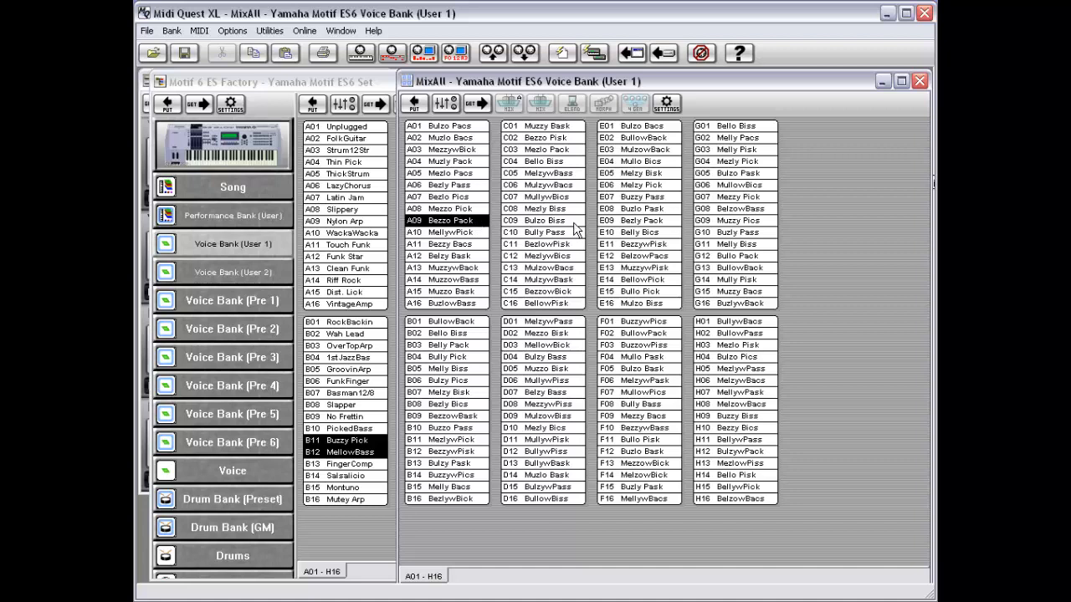
click(574, 223)
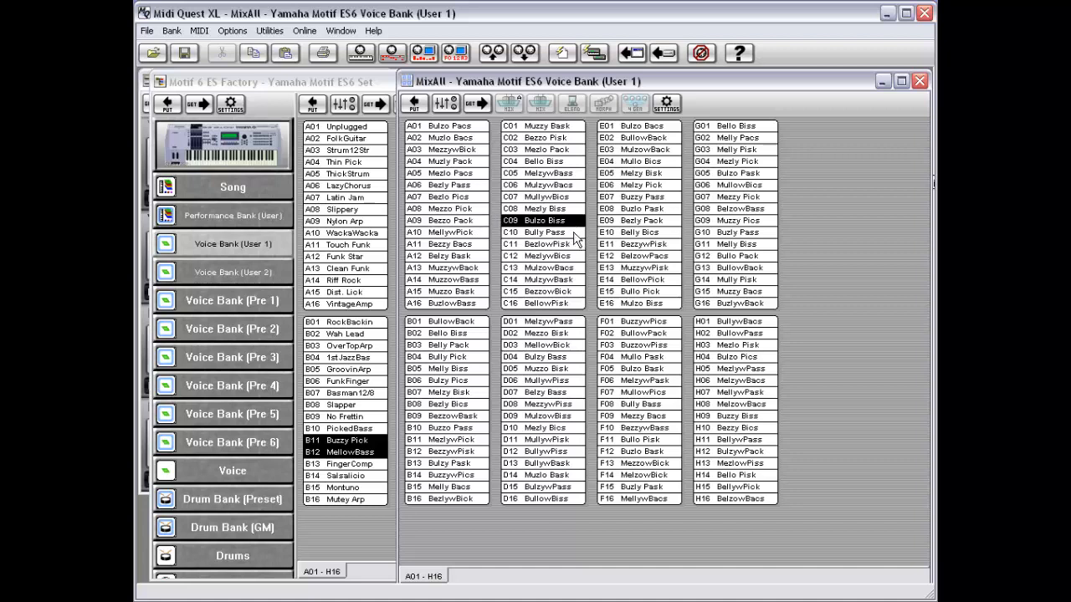
click(574, 233)
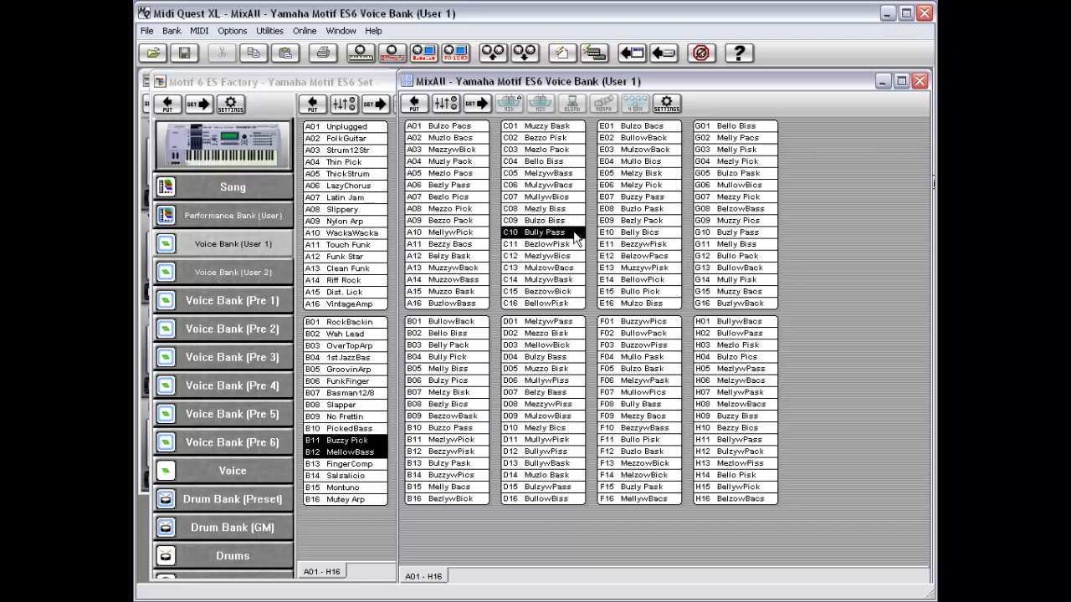
click(571, 245)
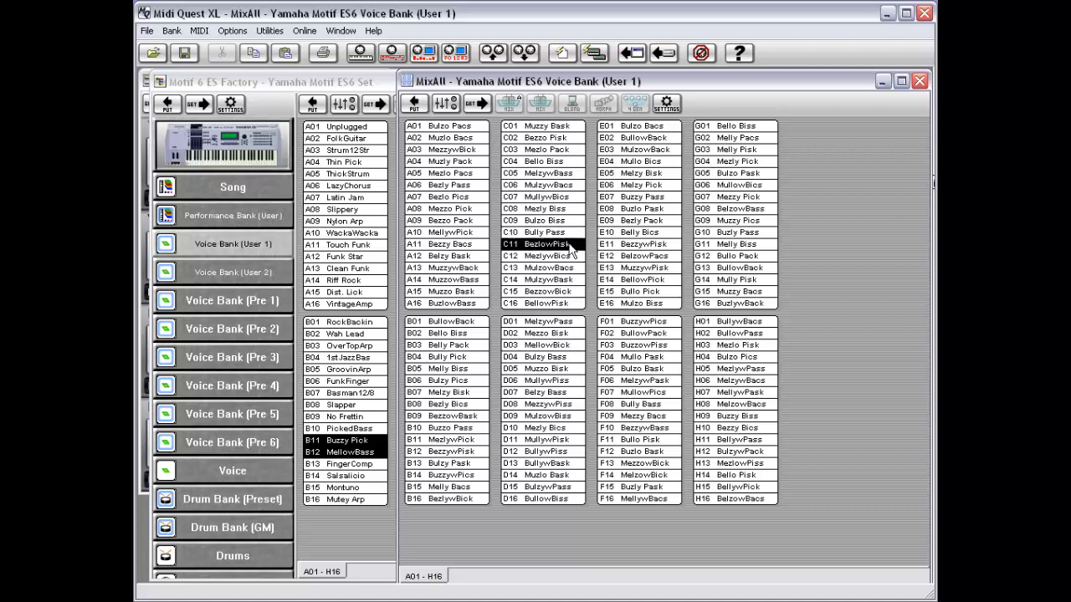
click(573, 259)
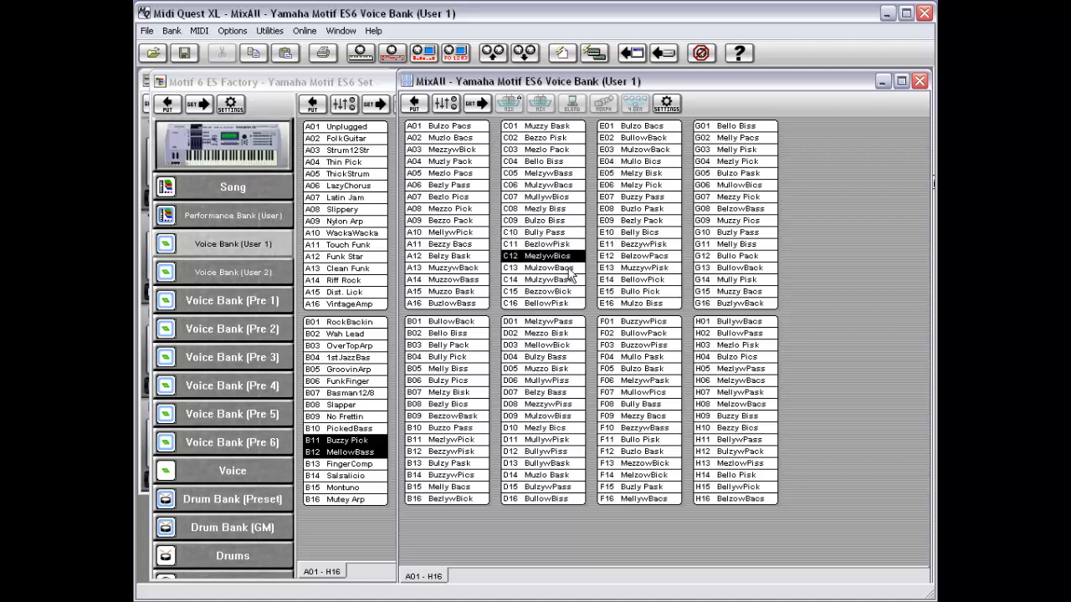
click(571, 270)
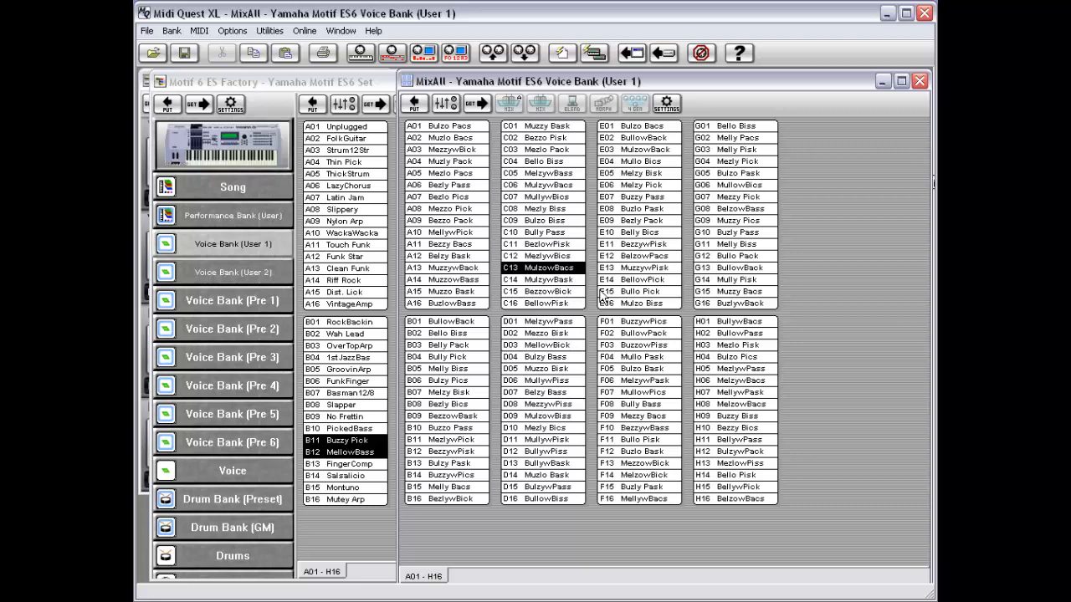
click(657, 293)
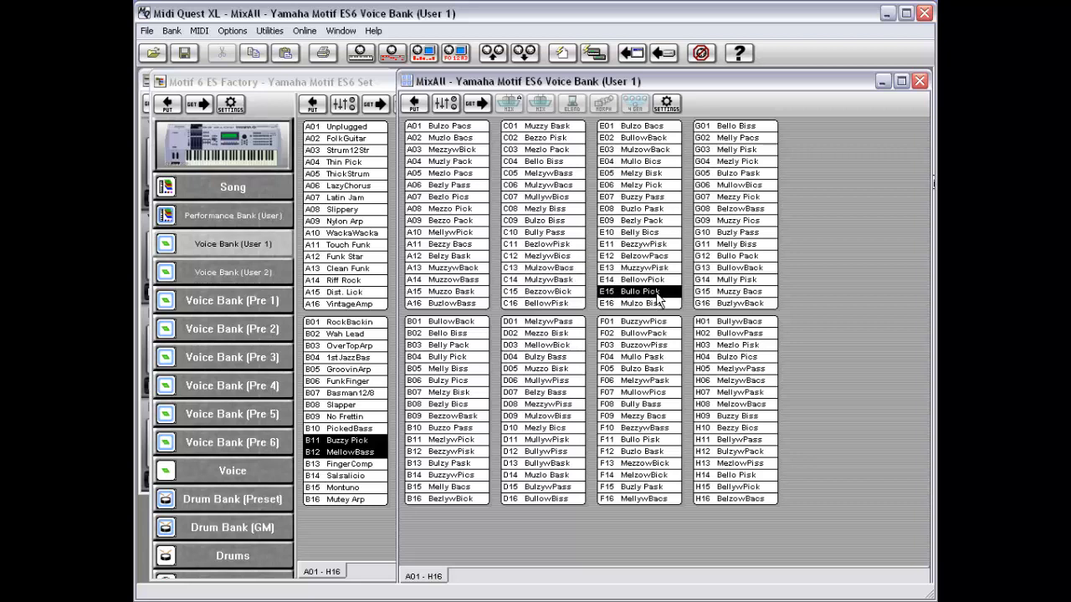
click(741, 258)
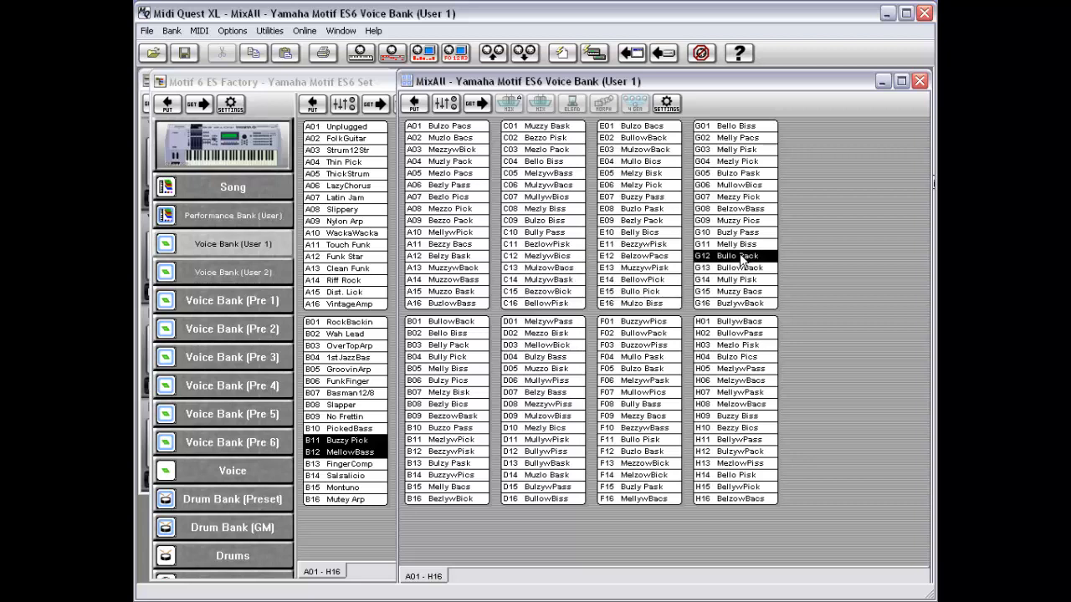
click(758, 418)
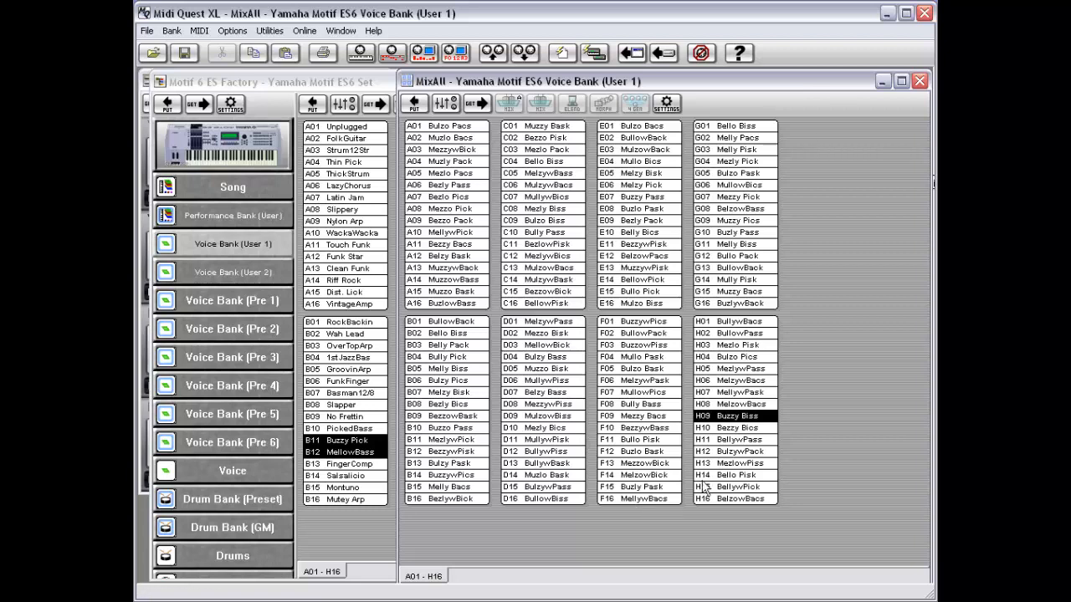
click(753, 442)
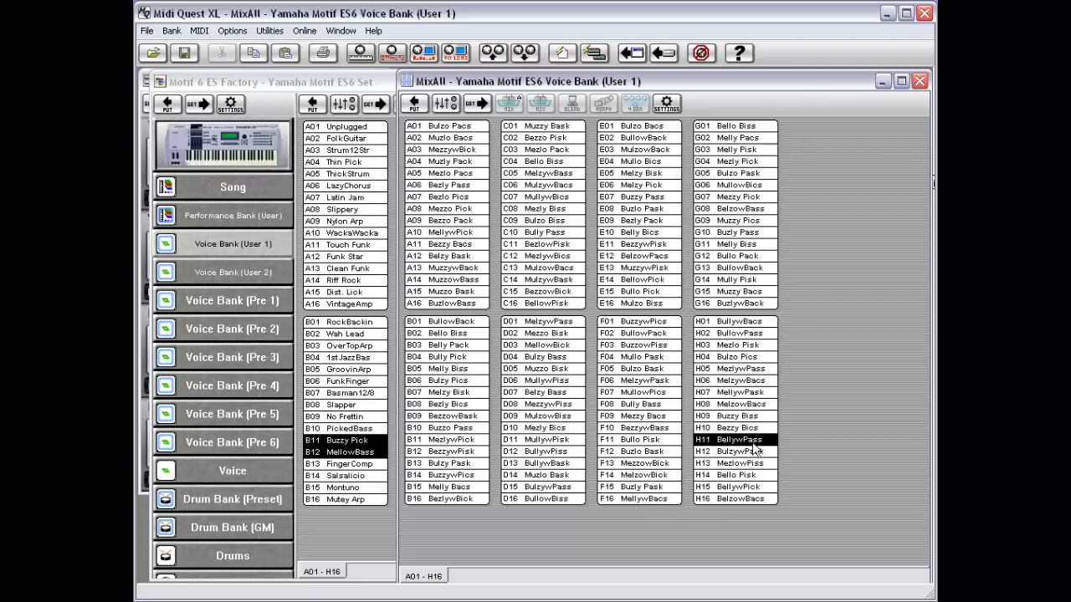
click(756, 452)
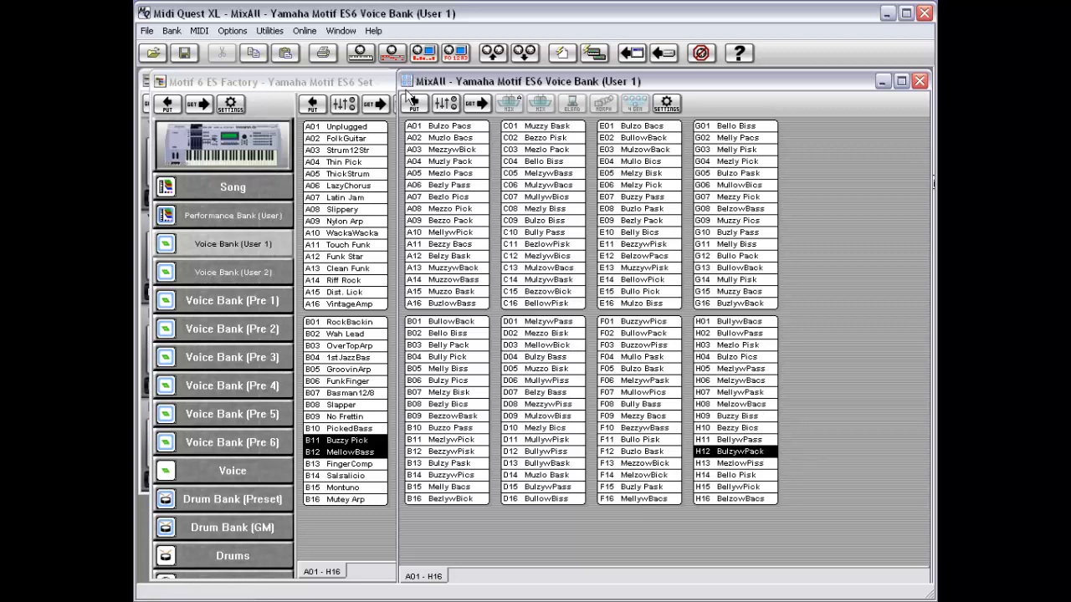
double_click(407, 82)
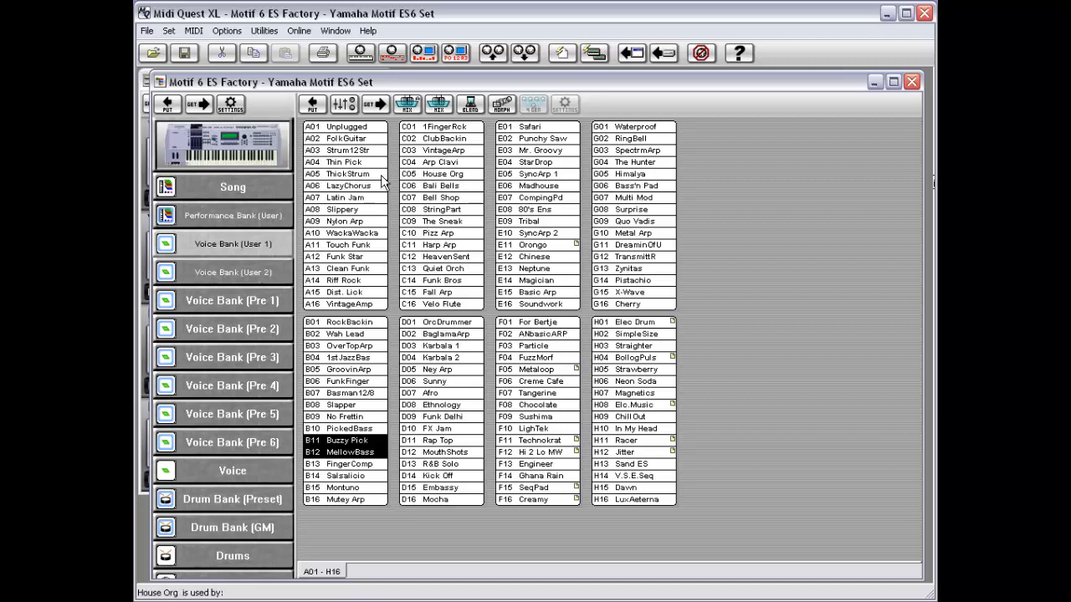
Generate a new MixAll voice bank from the factory voices C04 Arp Clavi and A13 Clean Funk.
click(454, 162)
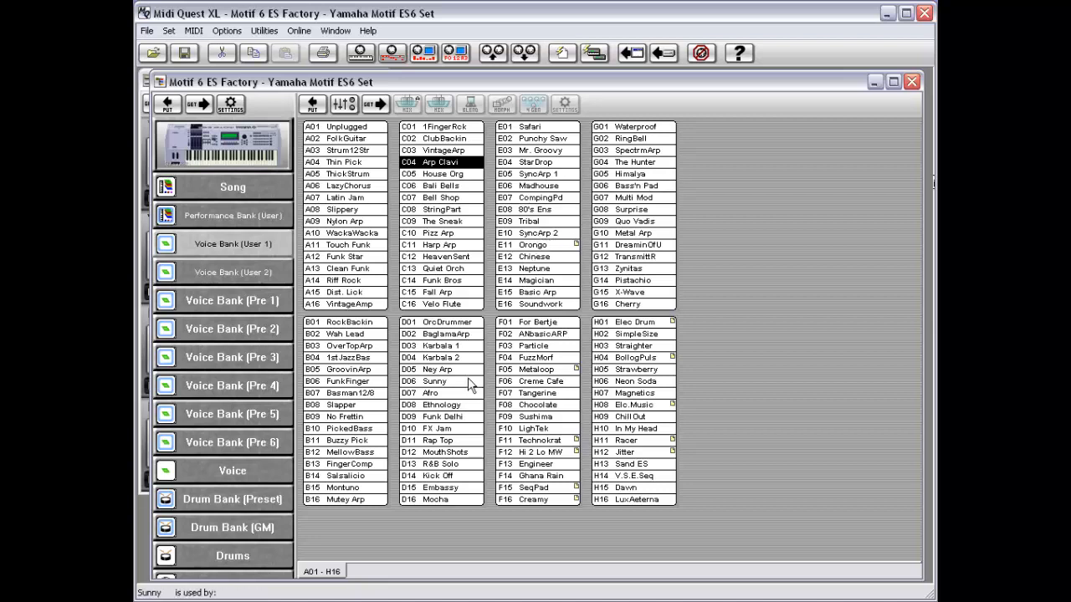
ctrl+click(368, 269)
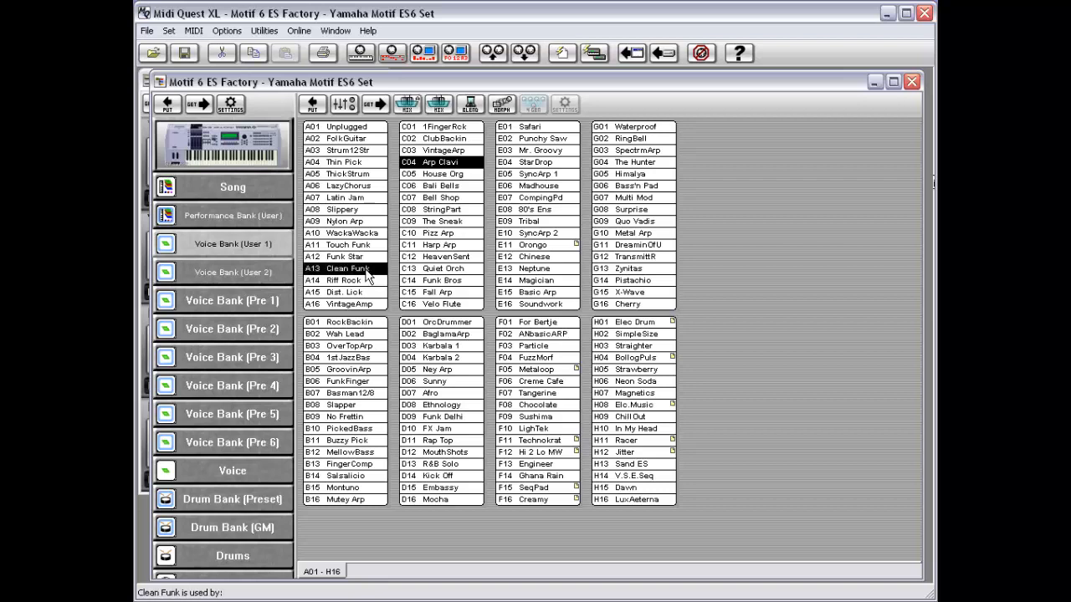
click(405, 109)
Audition the new MixAll voices A03, A05, C05, C07, C08 and E10.
click(455, 151)
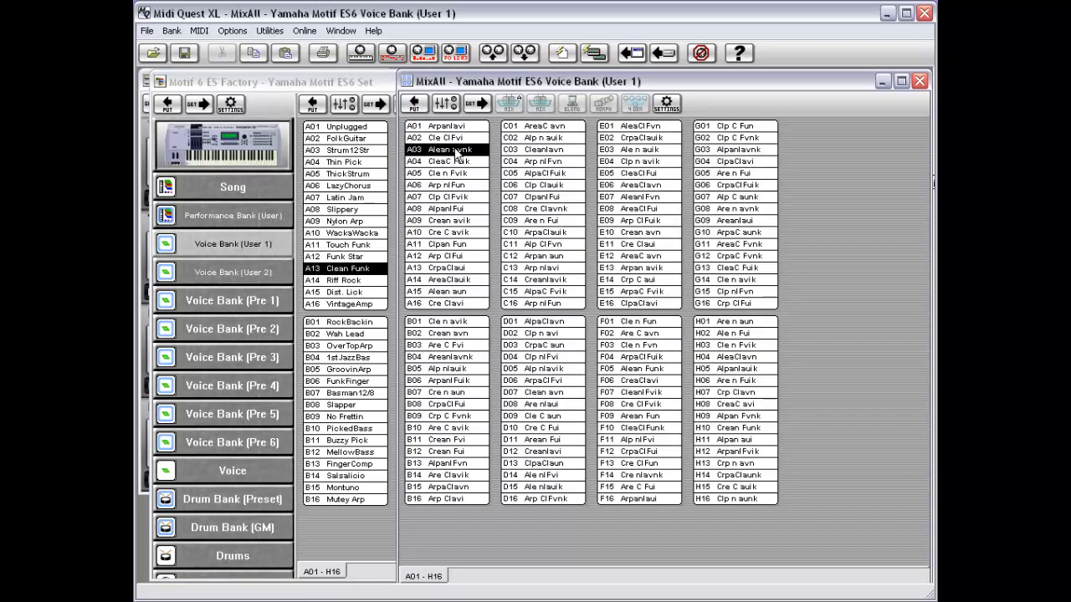
click(473, 175)
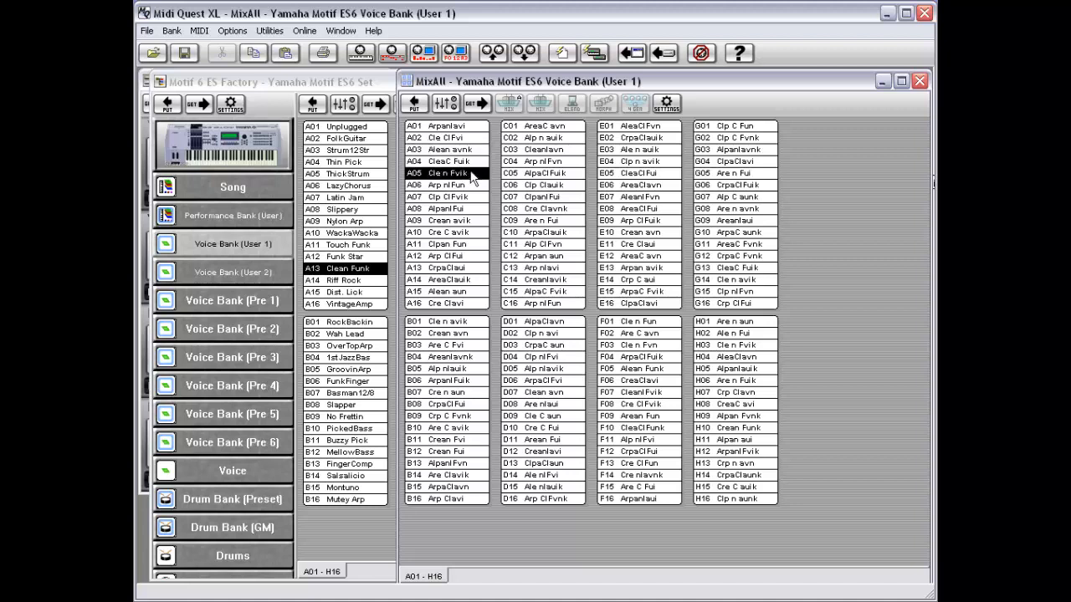
click(553, 175)
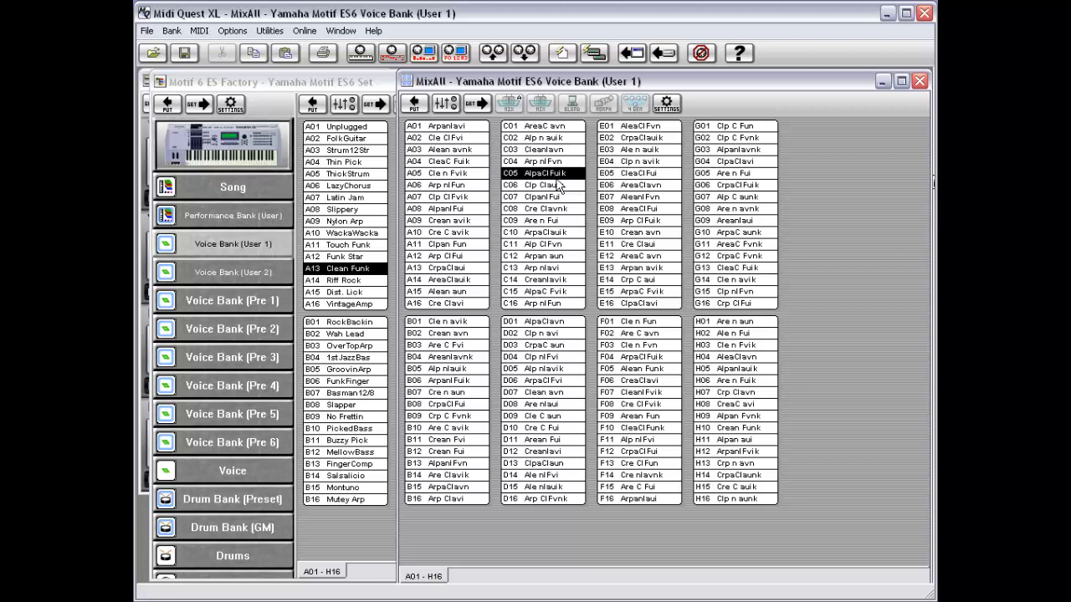
click(558, 197)
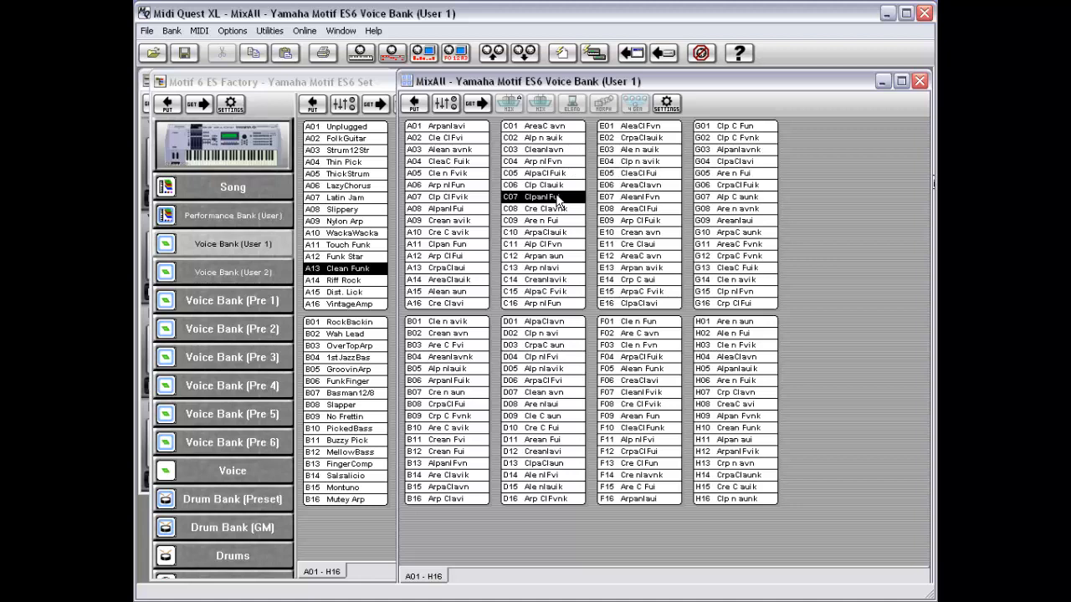
click(563, 214)
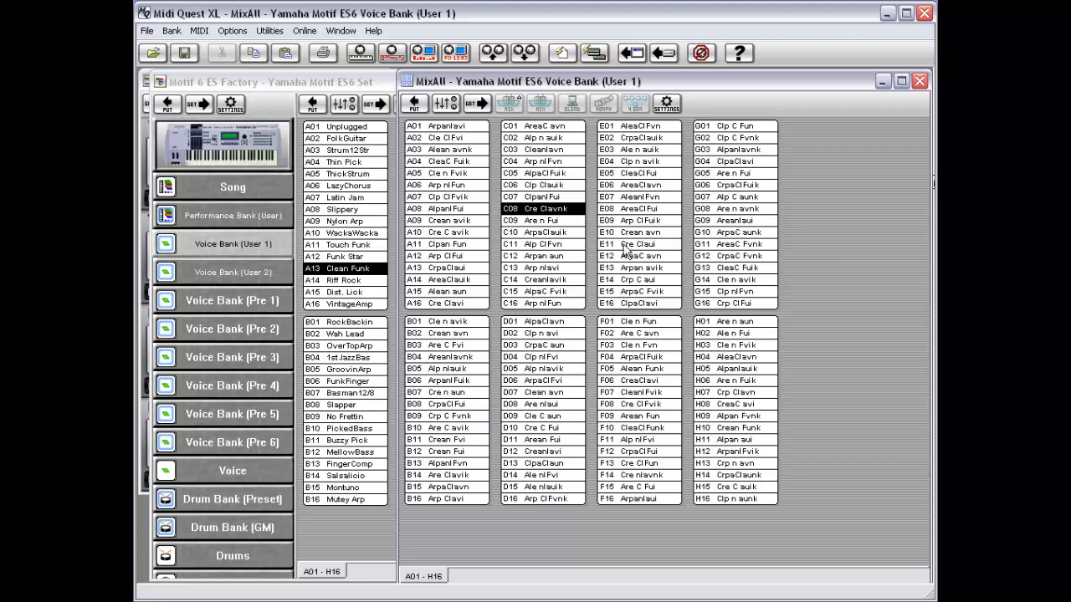
click(672, 236)
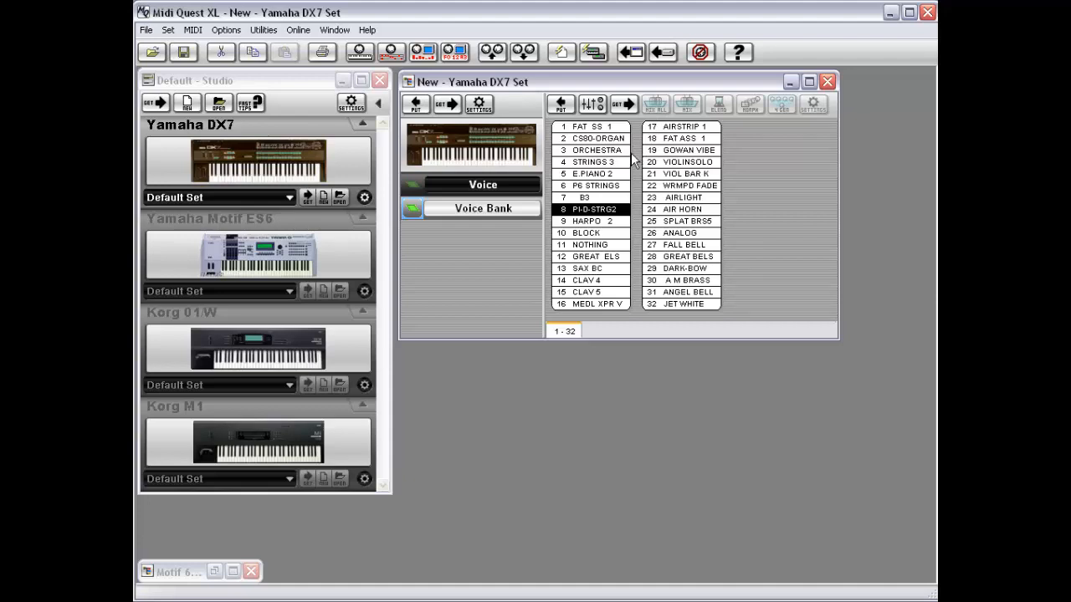
Generate a Mix voice bank from the DX7 voices 4 STRINGS 3 and 5 E.PIANO 2, weighted slightly toward STRINGS 3.
click(622, 163)
shift+click(616, 171)
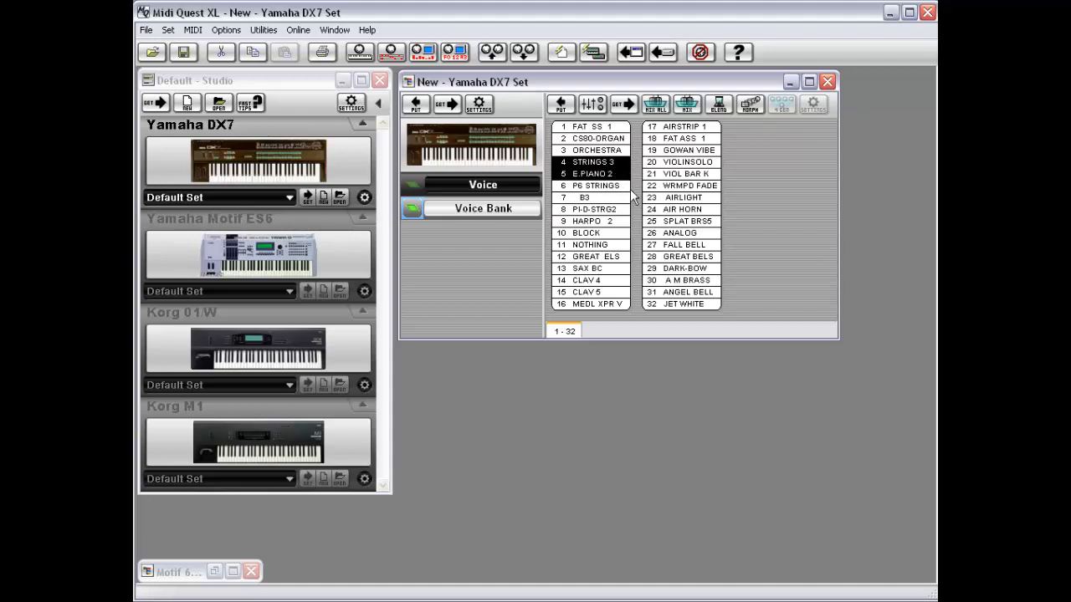
click(687, 105)
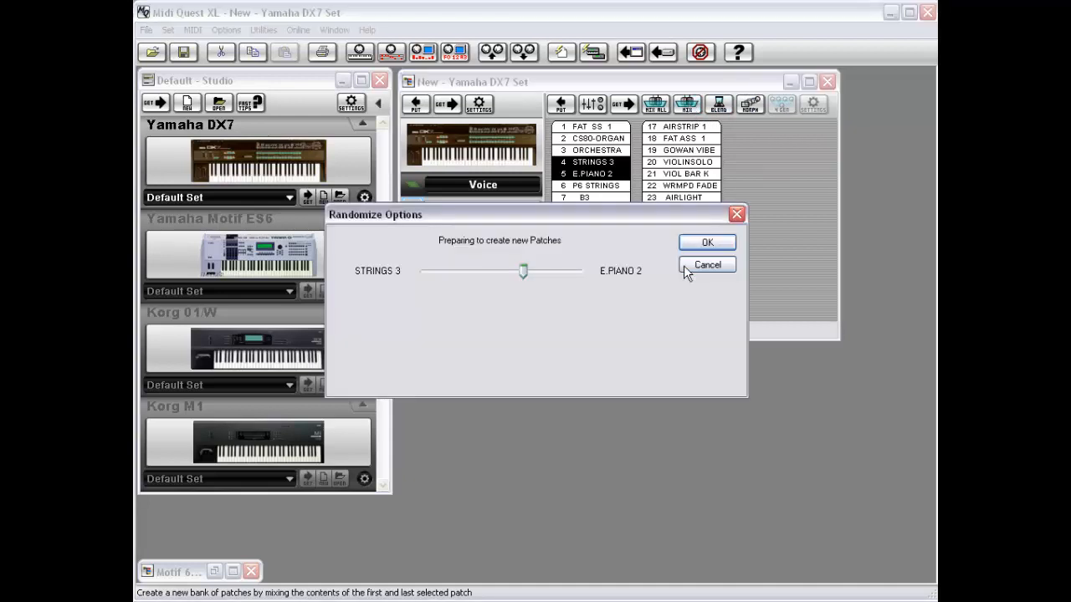
drag(511, 270, 481, 271)
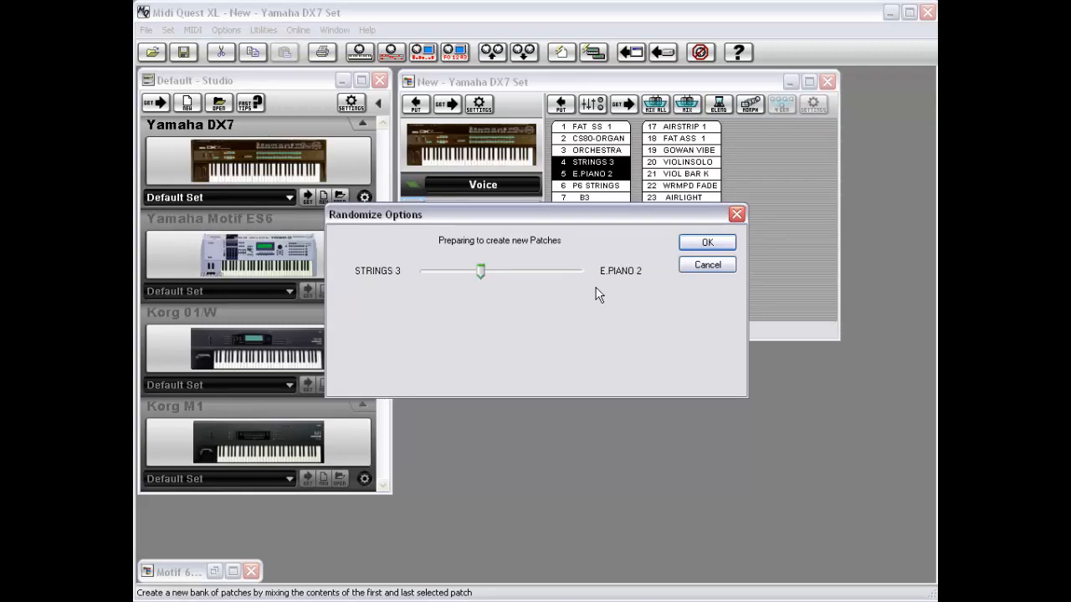
click(711, 243)
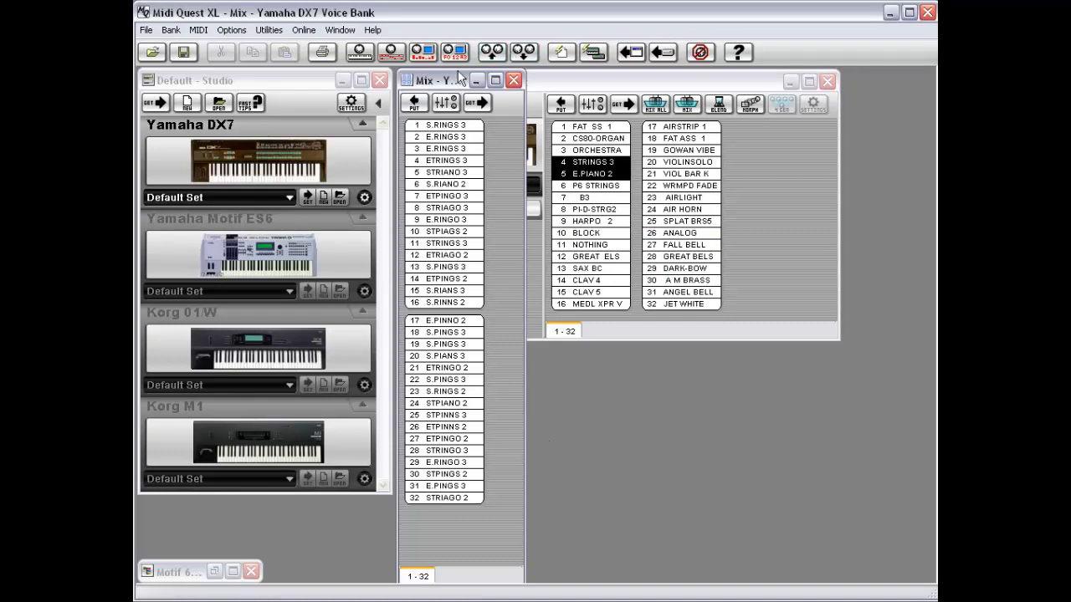
Audition the first patches of the DX7 Mix bank, 1 S.RINGS 3 and 2 E.RINGS 3.
click(452, 126)
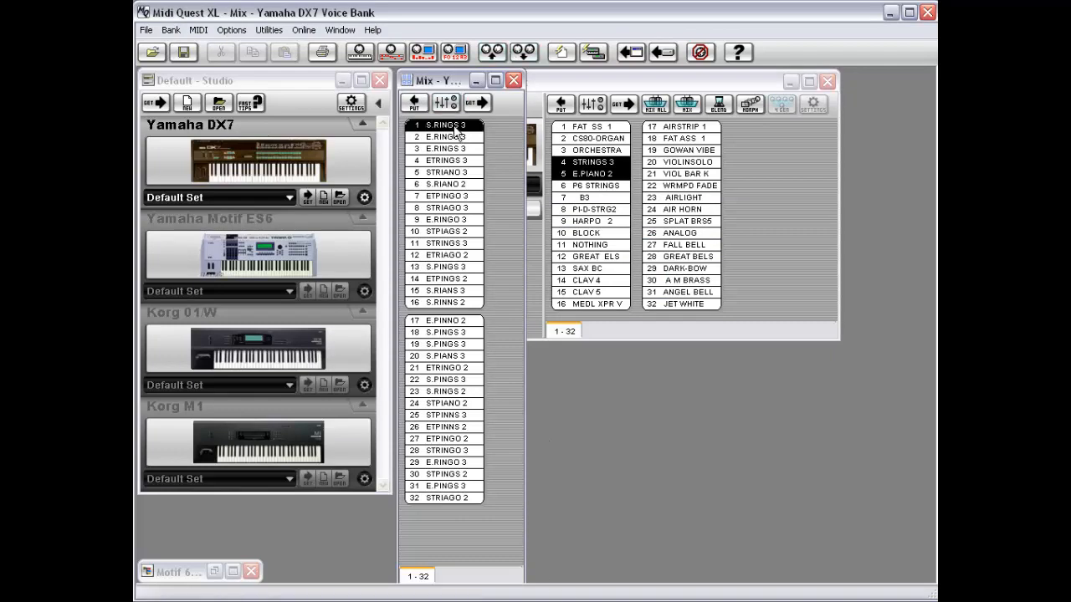
click(455, 139)
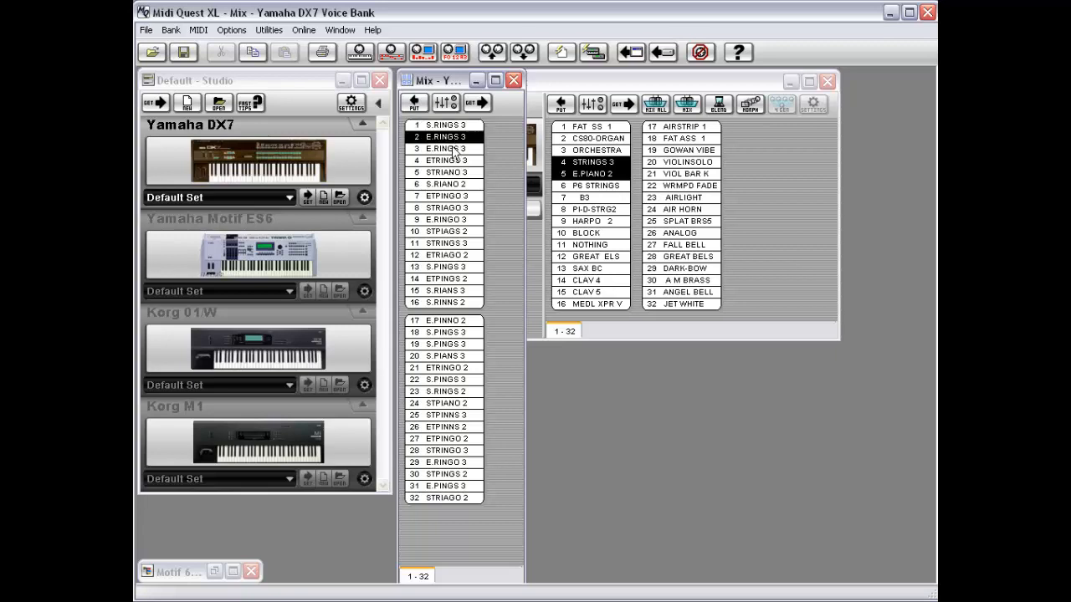
Audition patches 3 through 18 of the Mix voice bank one after another.
click(455, 149)
click(452, 162)
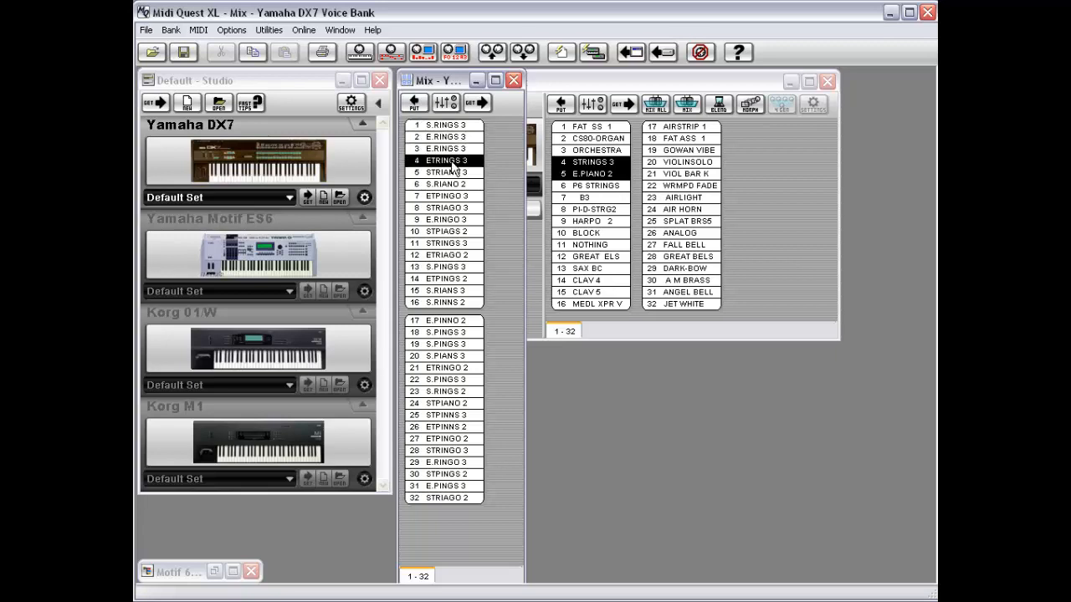
click(449, 173)
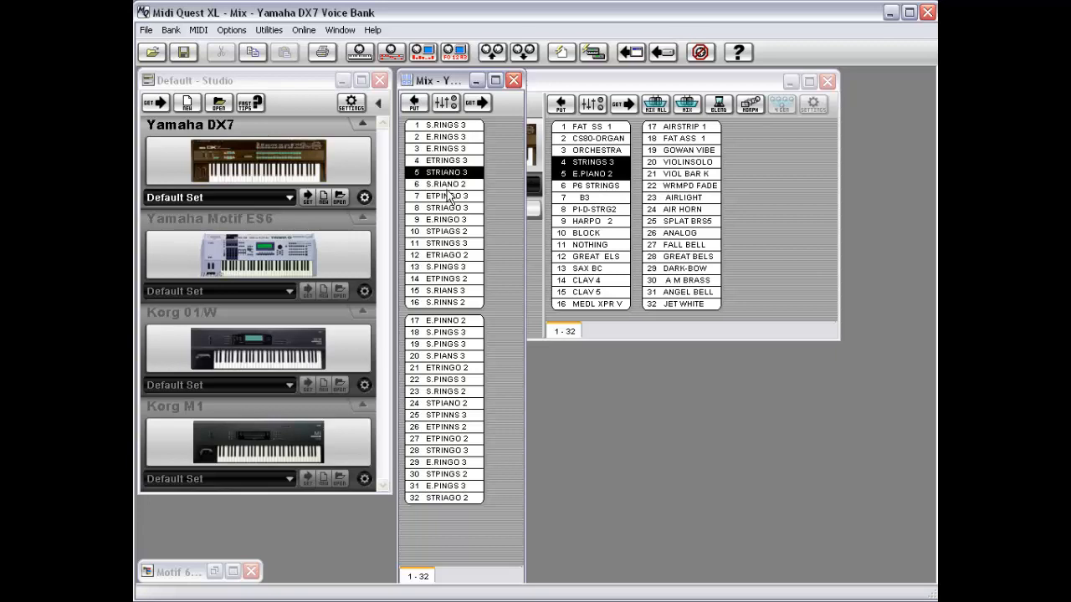
click(451, 185)
click(447, 198)
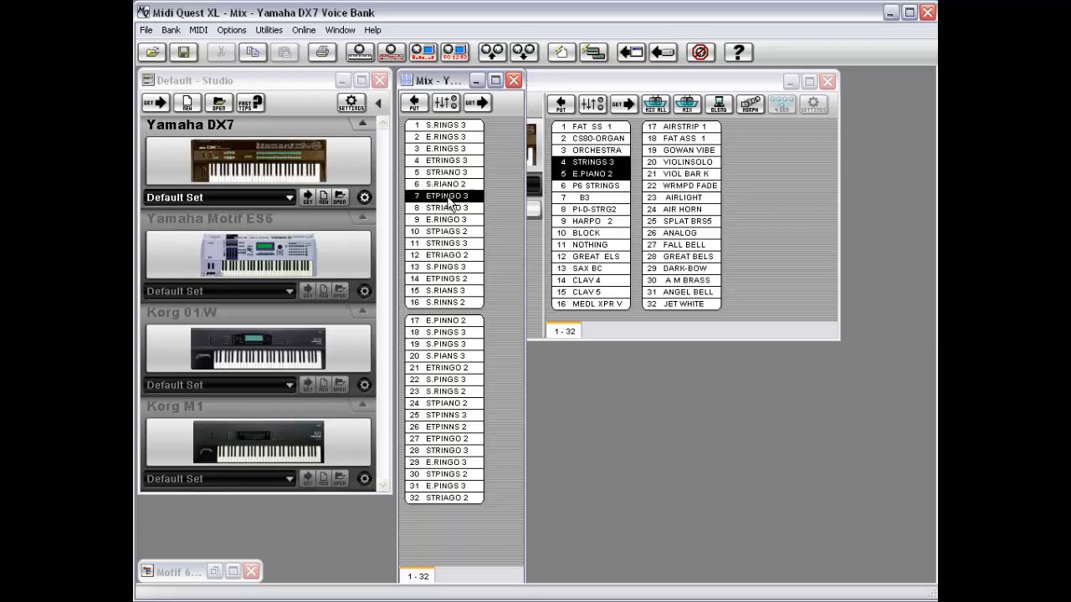
click(449, 209)
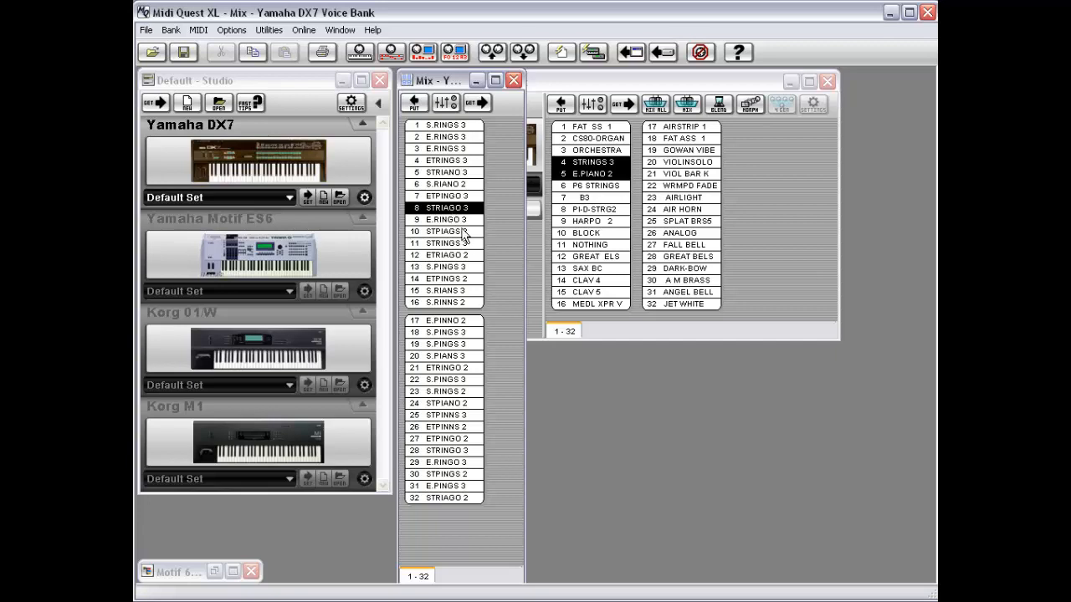
click(460, 220)
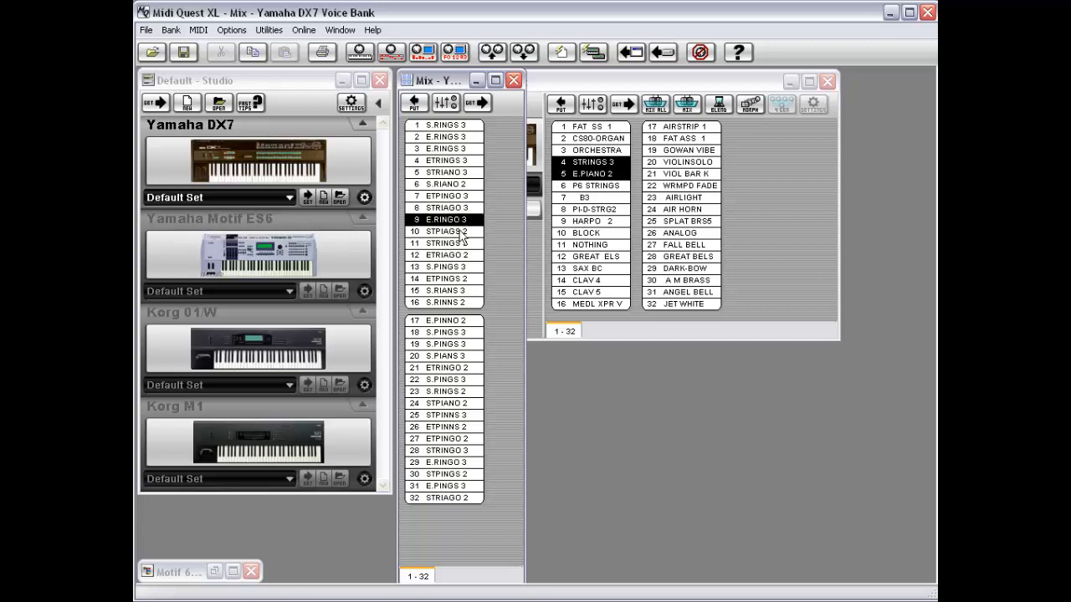
click(461, 231)
click(458, 243)
click(454, 256)
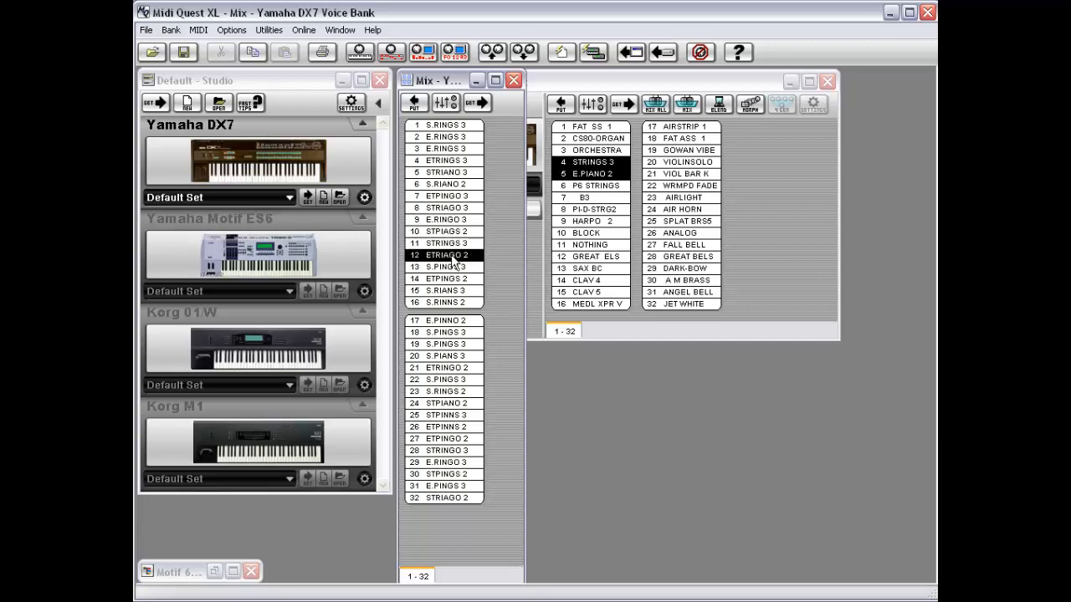
click(454, 269)
click(450, 280)
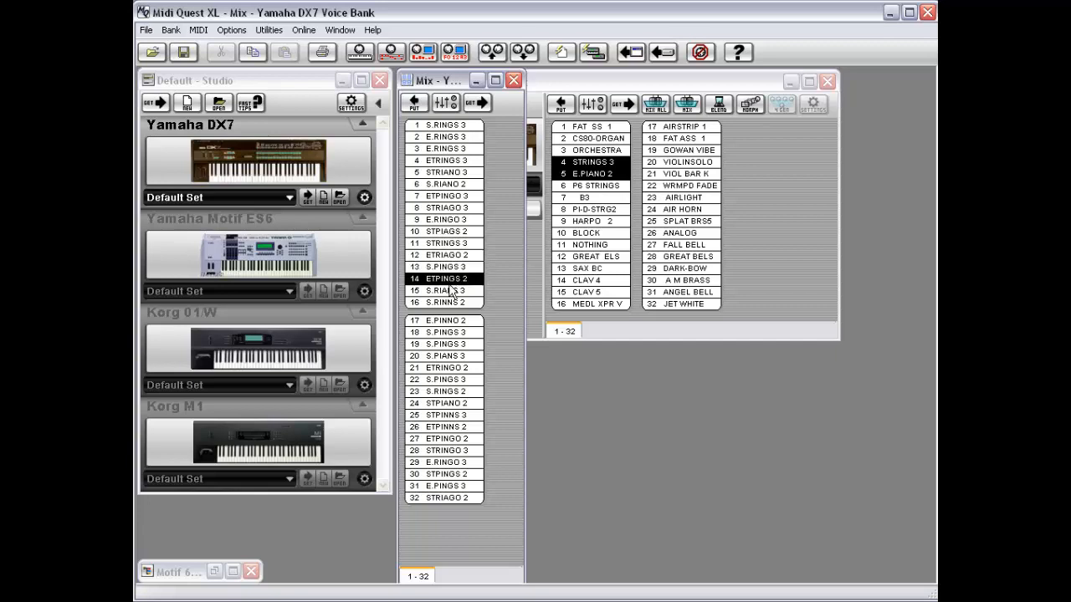
click(454, 292)
click(450, 304)
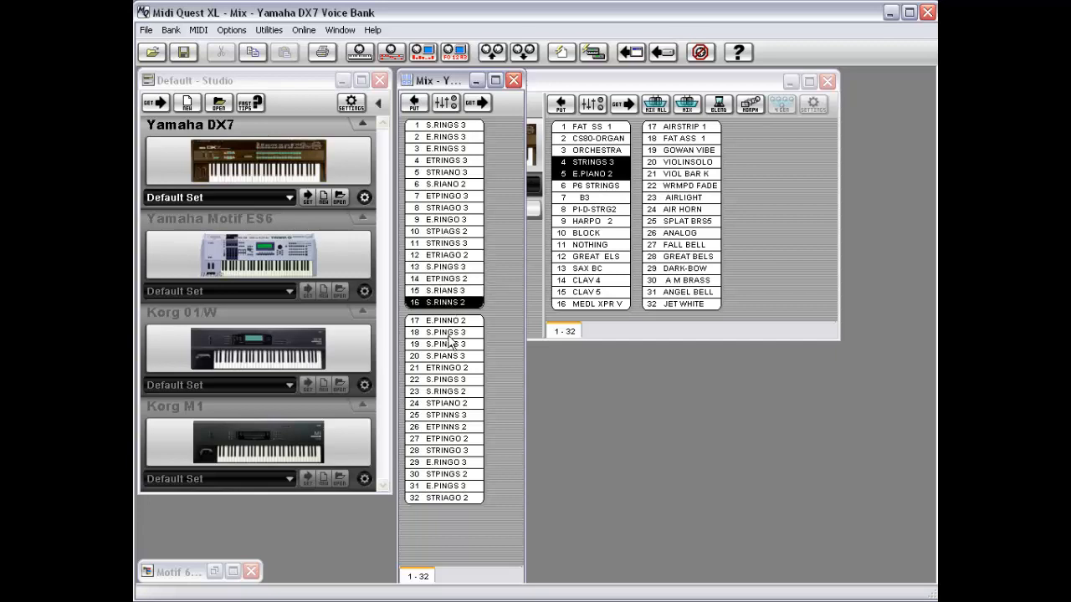
click(449, 321)
click(451, 333)
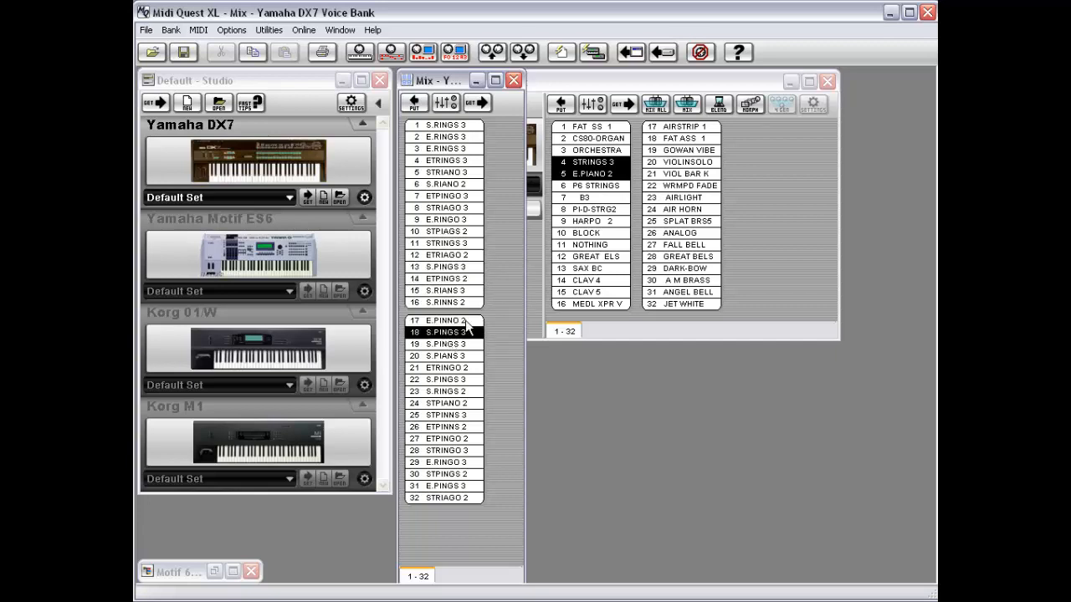
shift+click(603, 173)
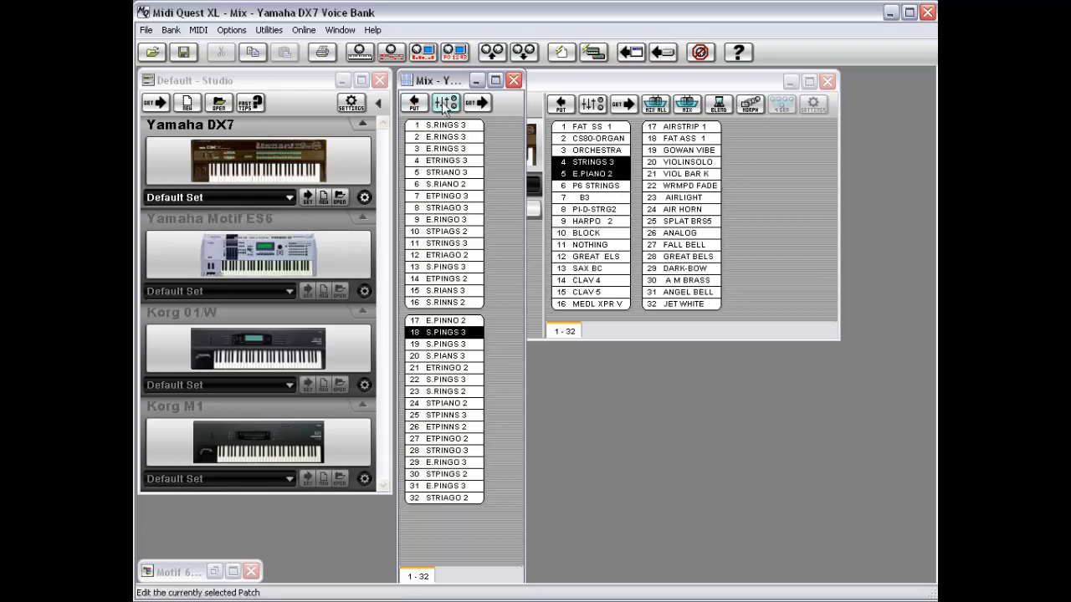
Close the Mix bank and generate a Mix All bank from STRINGS 3, E.PIANO 2, PI-D-STRG2, NOTHING and FALL BELL.
double_click(407, 77)
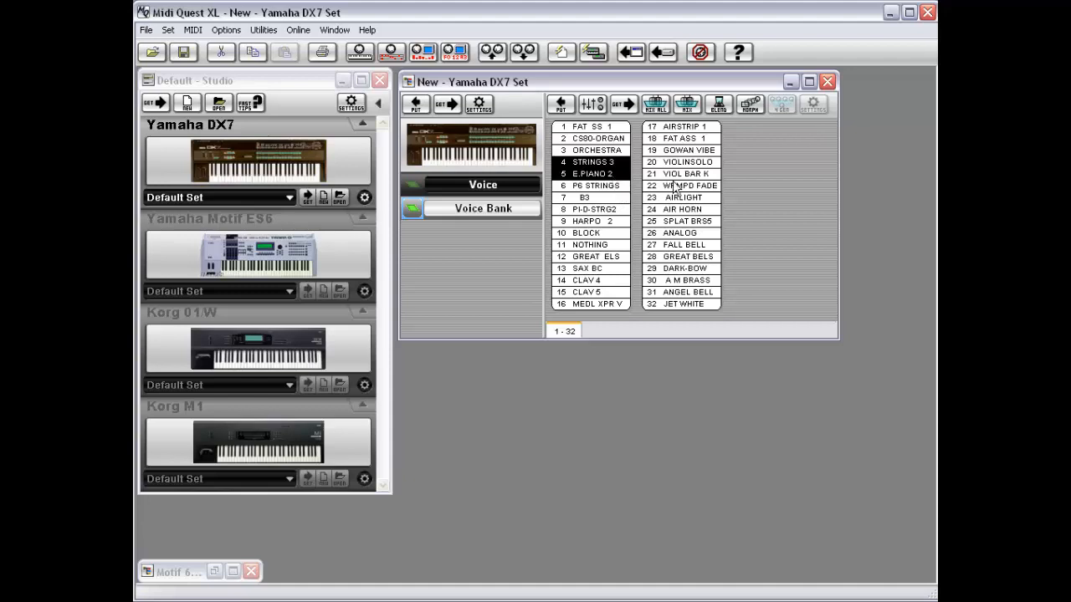
ctrl+click(612, 211)
ctrl+click(608, 245)
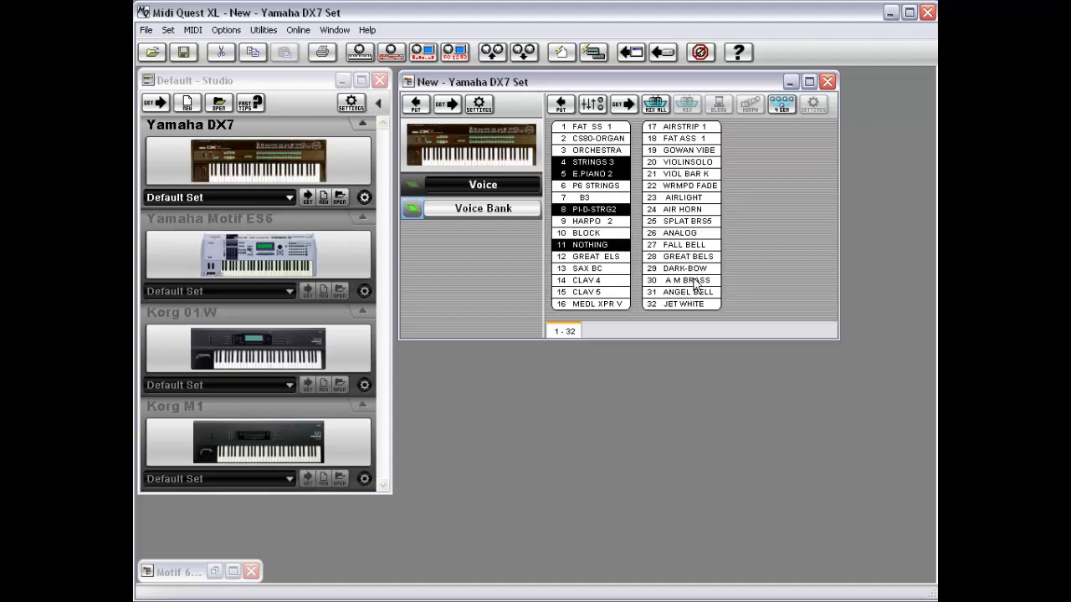
ctrl+click(688, 248)
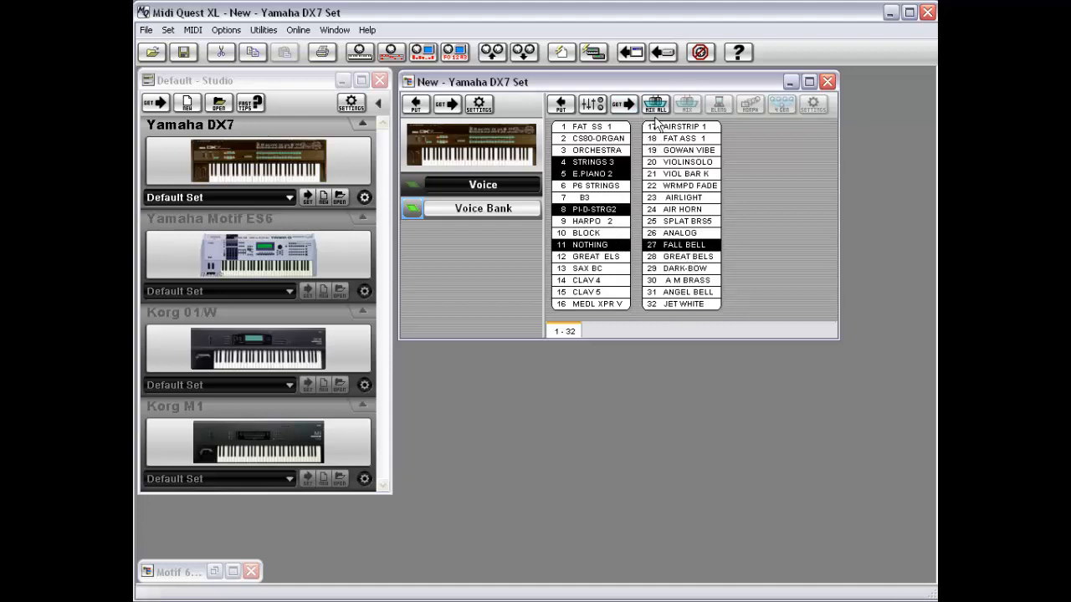
click(655, 106)
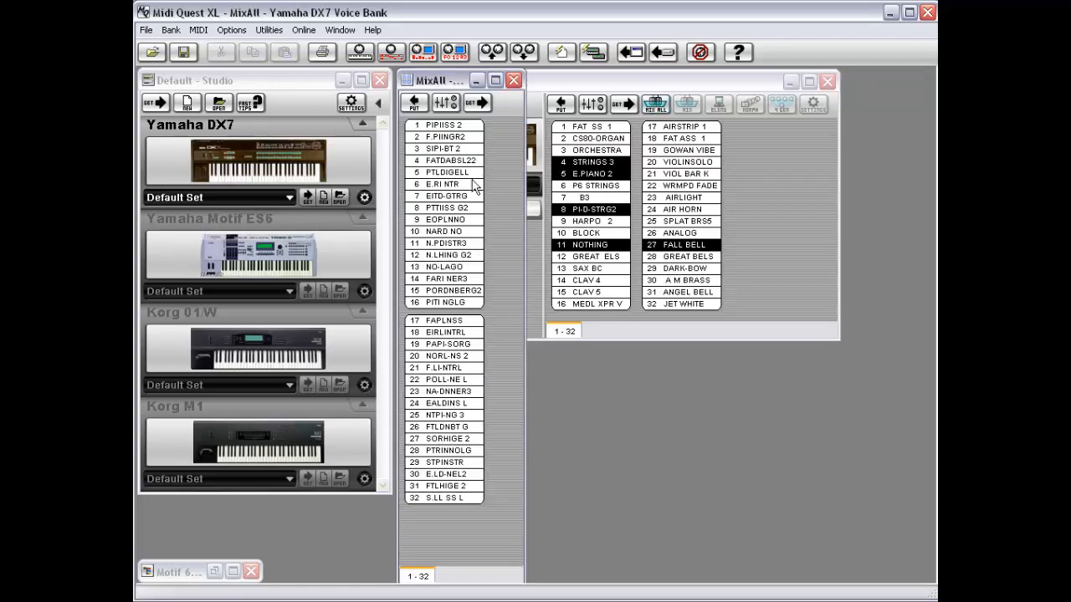
Audition patches 1 through 17 of the MixAll voice bank in order, ending back on patch 16.
click(452, 126)
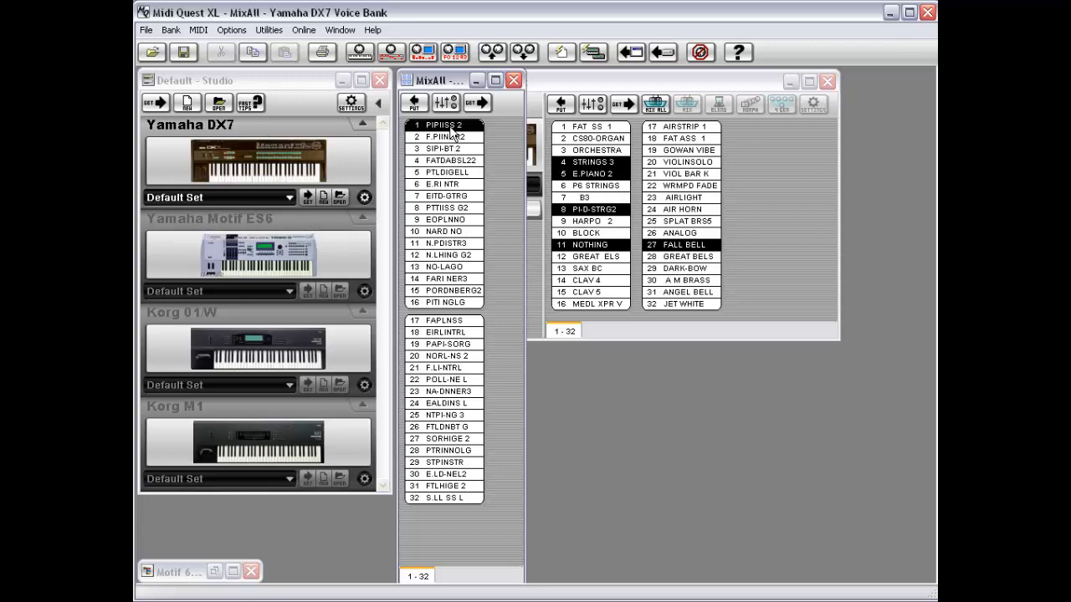
click(450, 137)
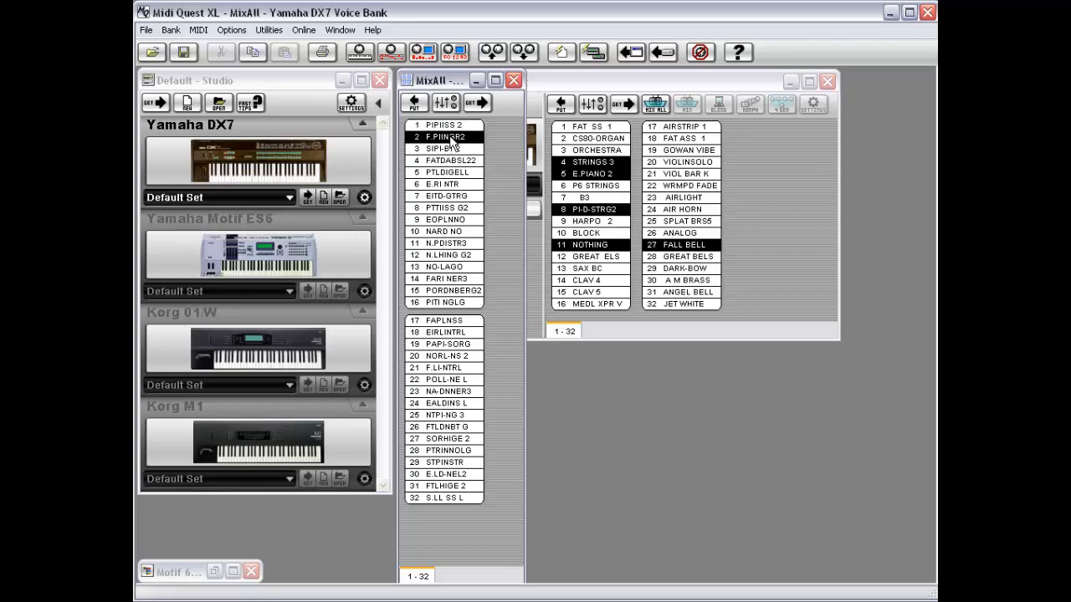
click(451, 148)
click(452, 161)
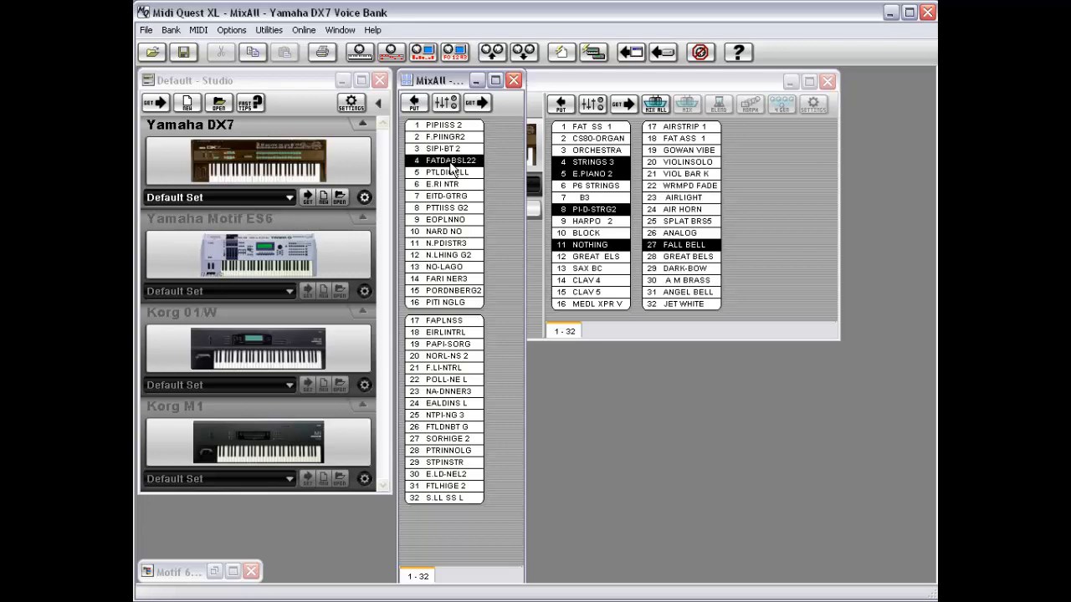
click(450, 173)
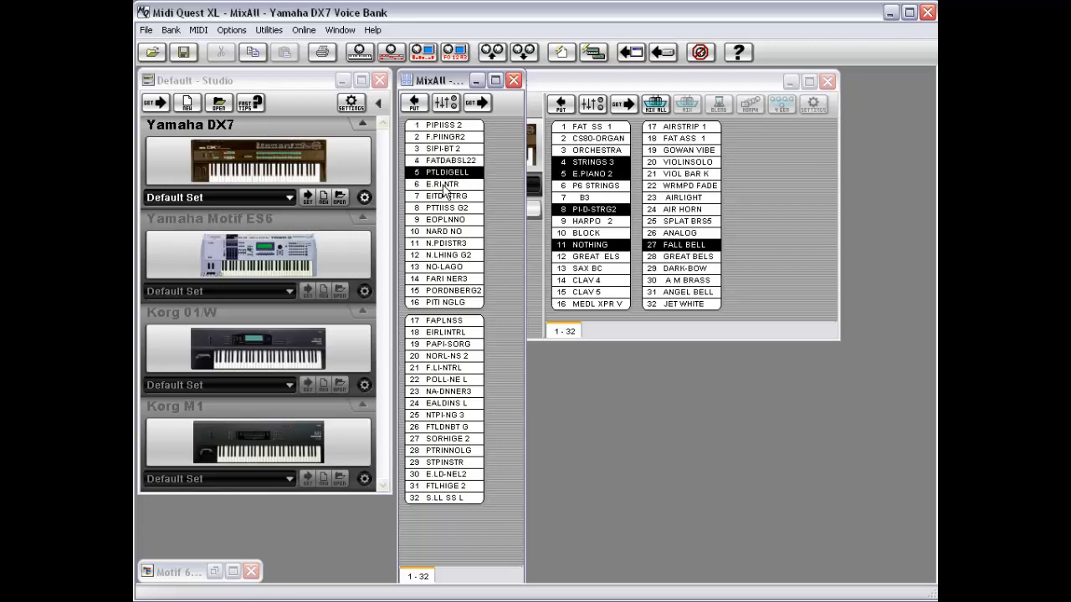
click(444, 184)
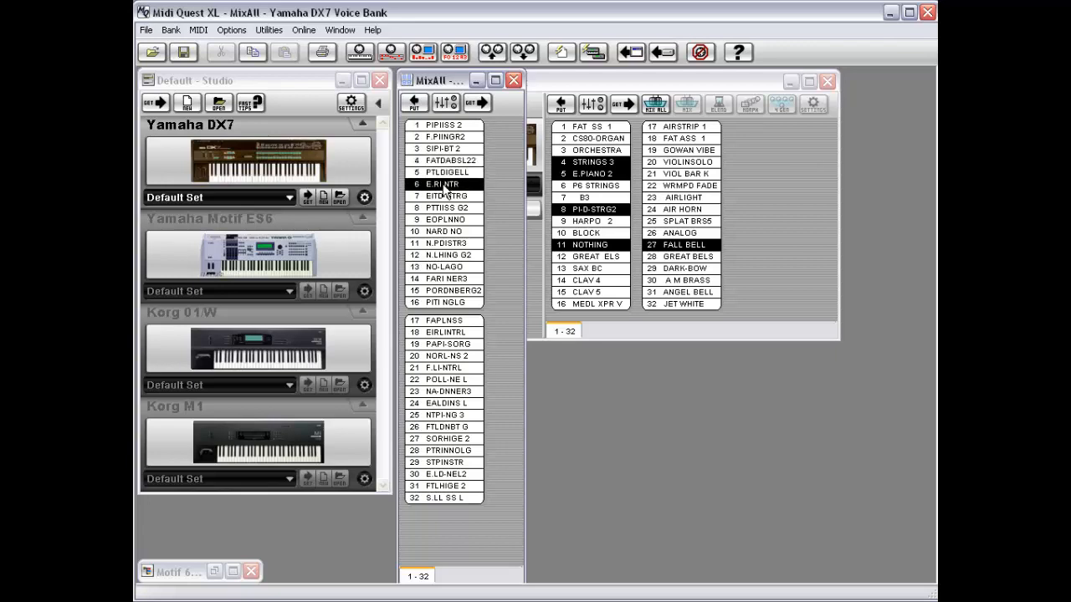
click(444, 197)
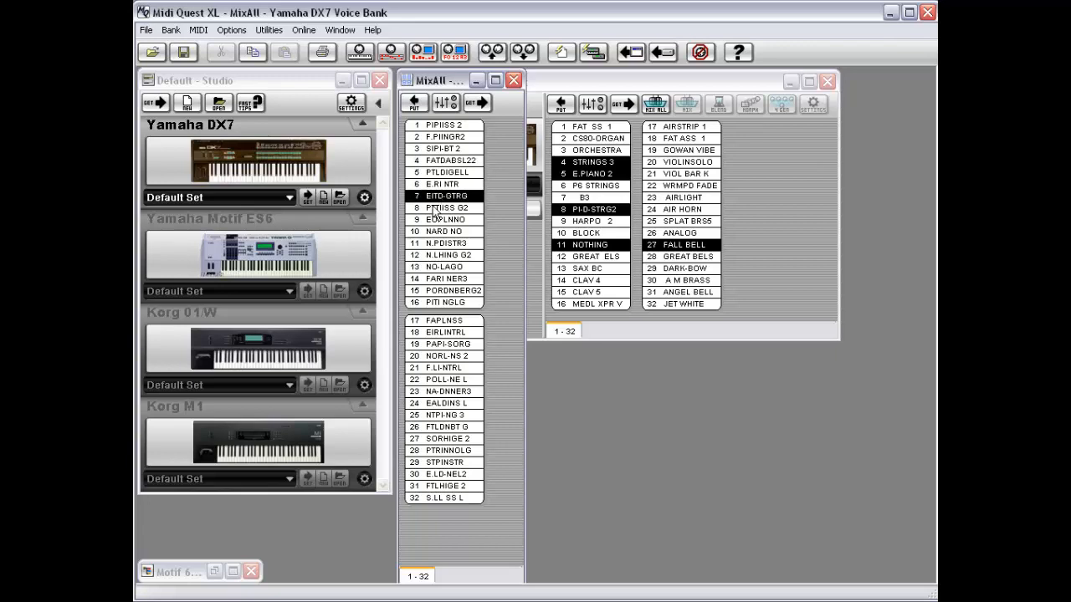
click(433, 209)
click(446, 220)
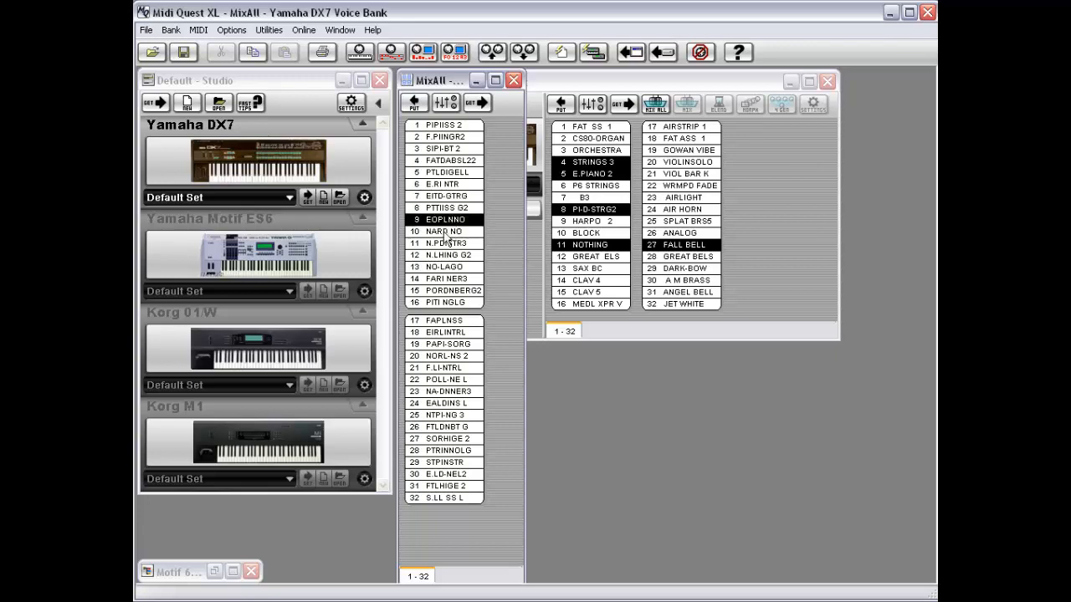
click(444, 232)
click(450, 244)
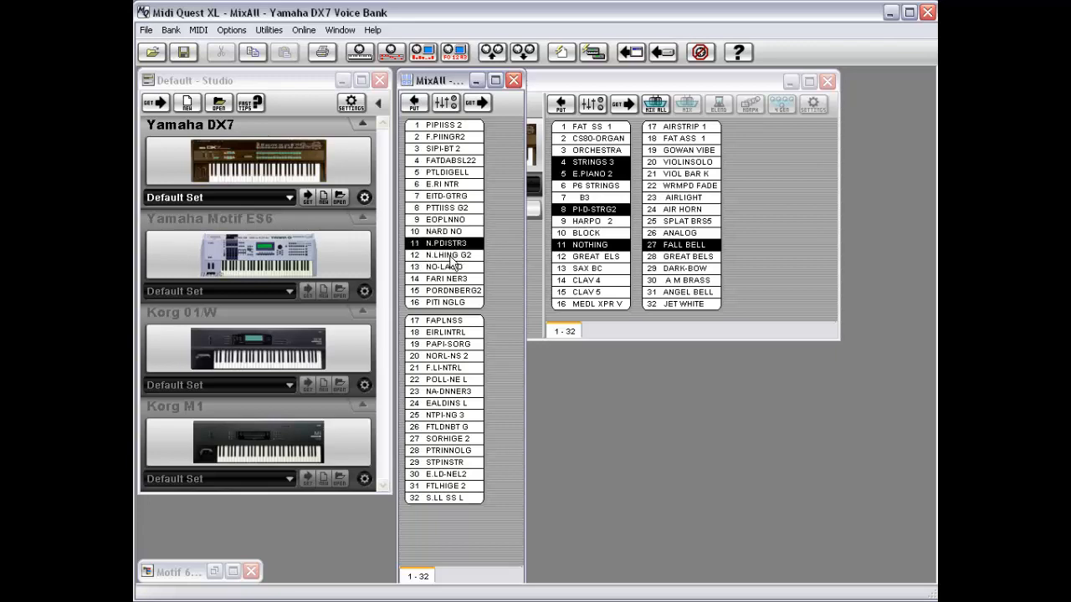
click(449, 256)
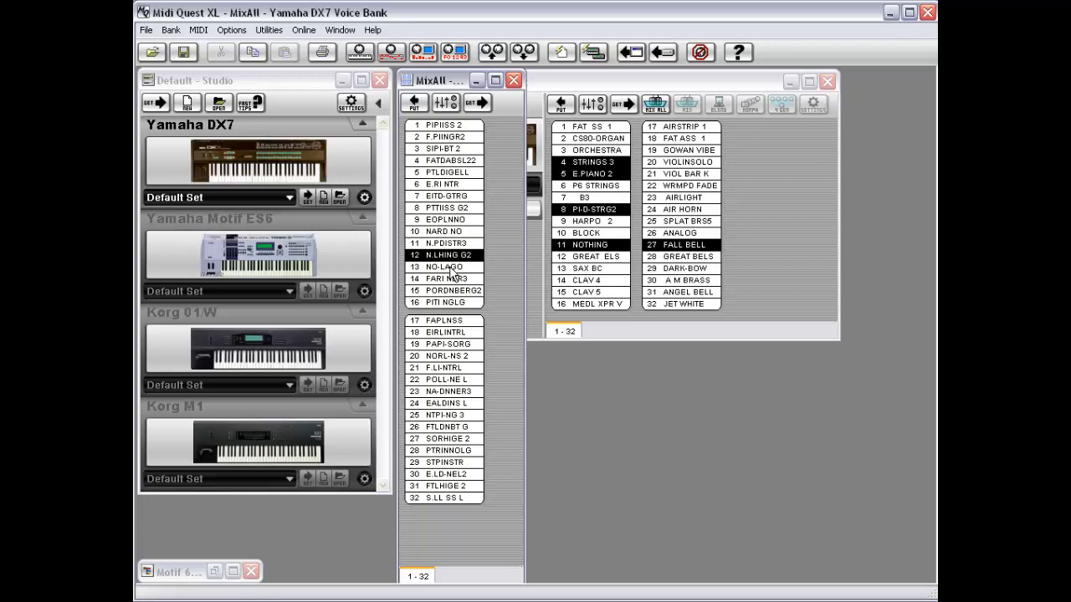
click(452, 269)
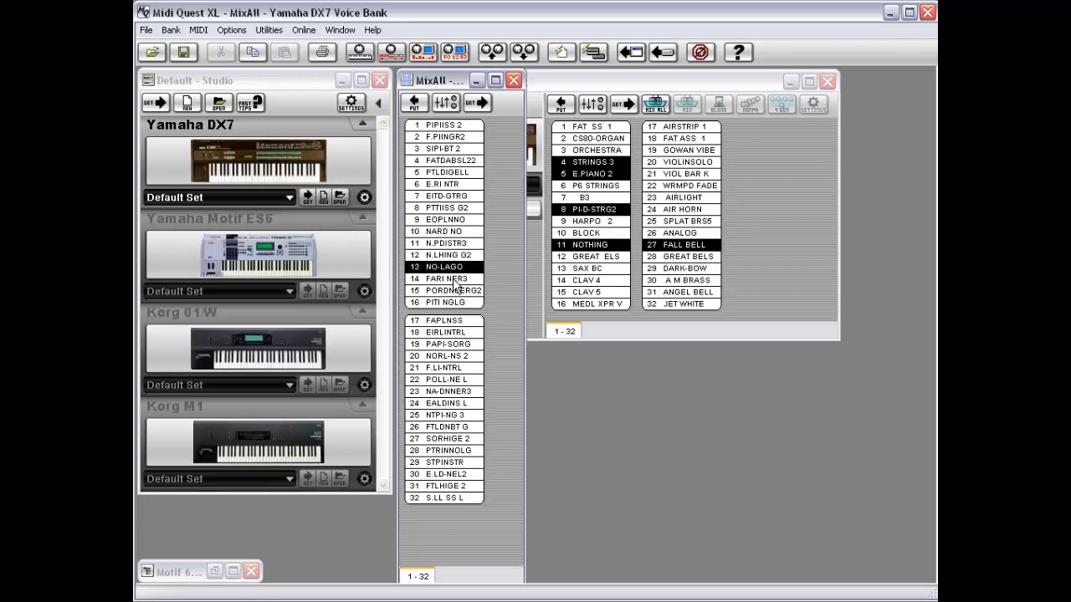
click(455, 280)
click(454, 291)
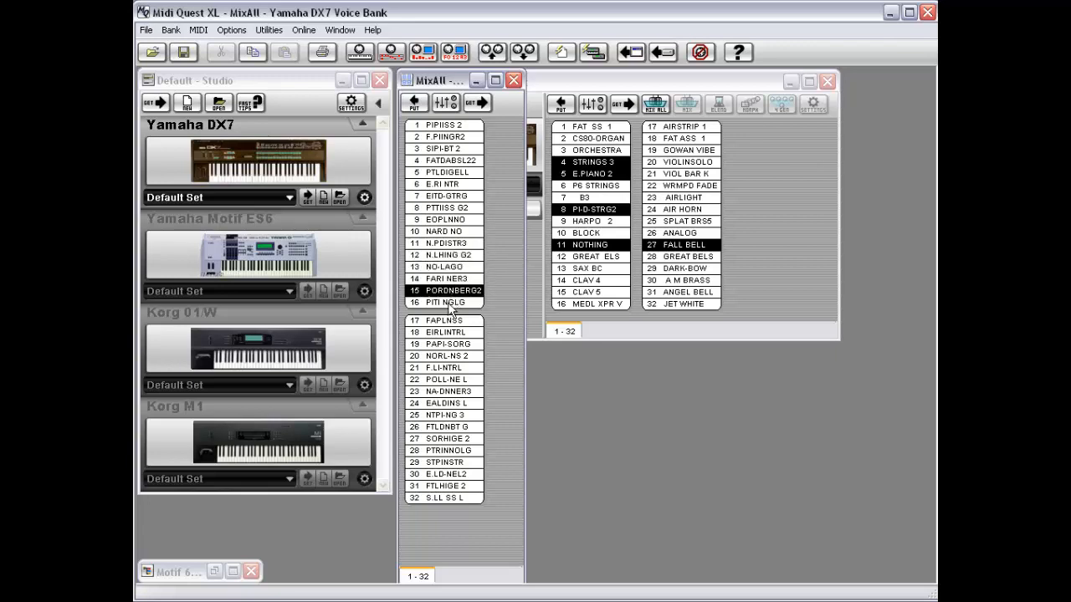
click(451, 303)
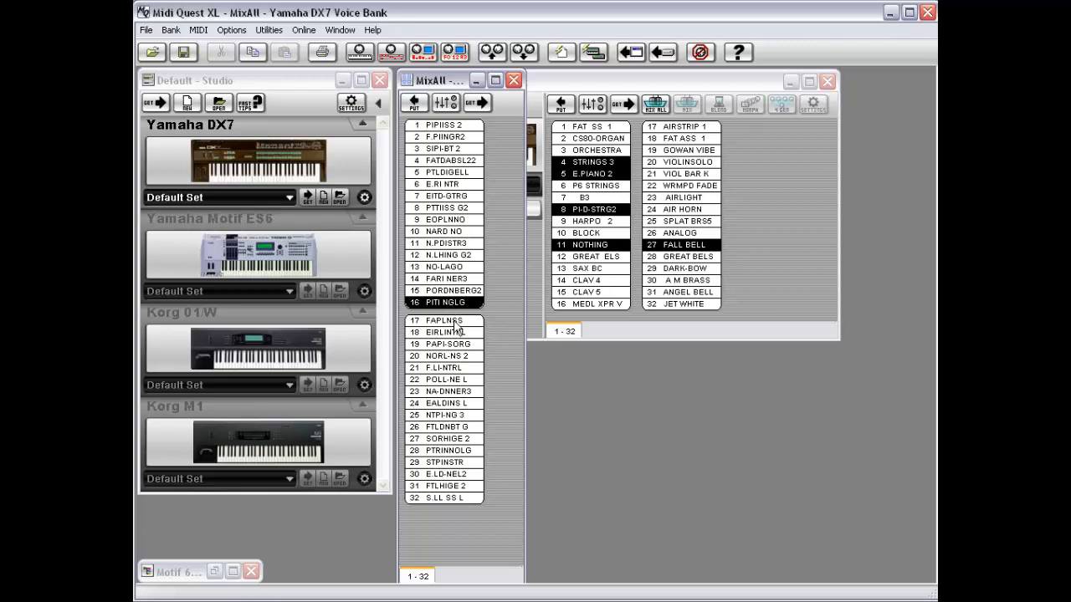
click(455, 322)
click(455, 304)
Close the MixAll bank and generate a Blend bank from only VIOLINSOLO and VIOL BAR K.
double_click(407, 76)
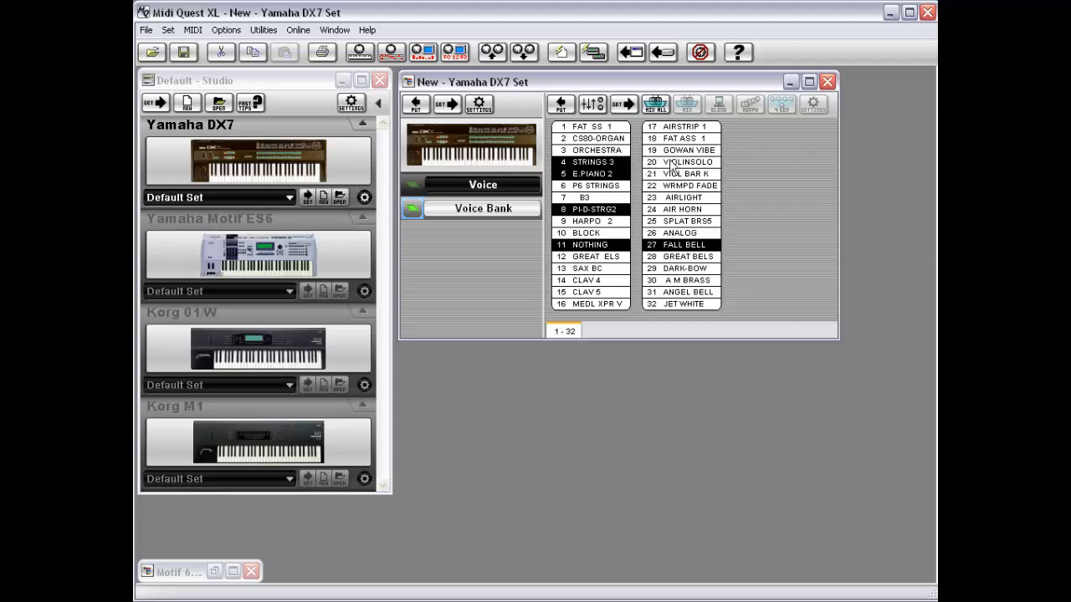
click(727, 152)
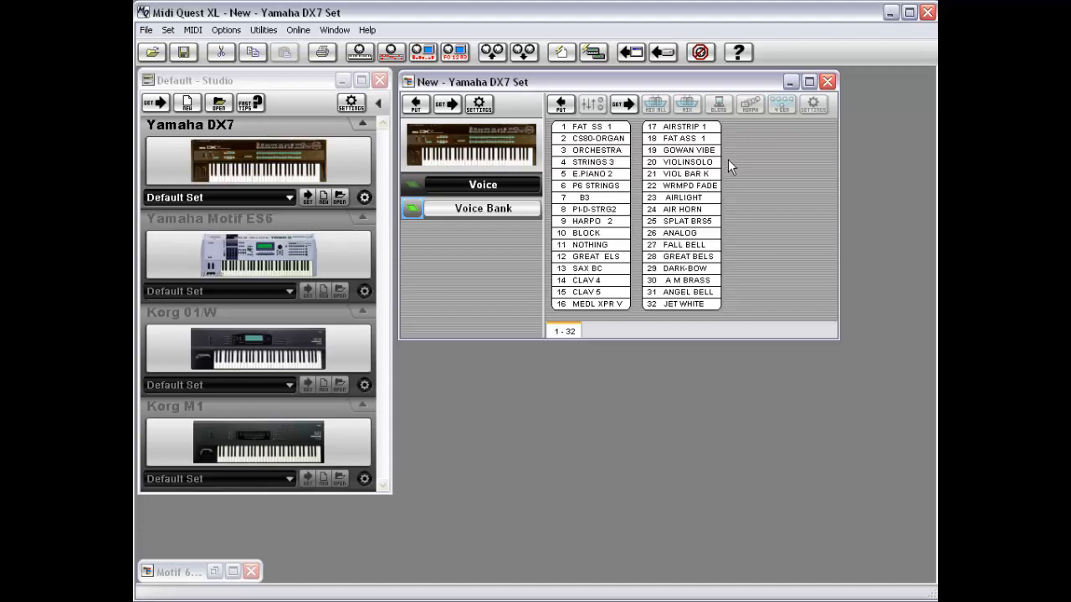
drag(721, 161, 706, 176)
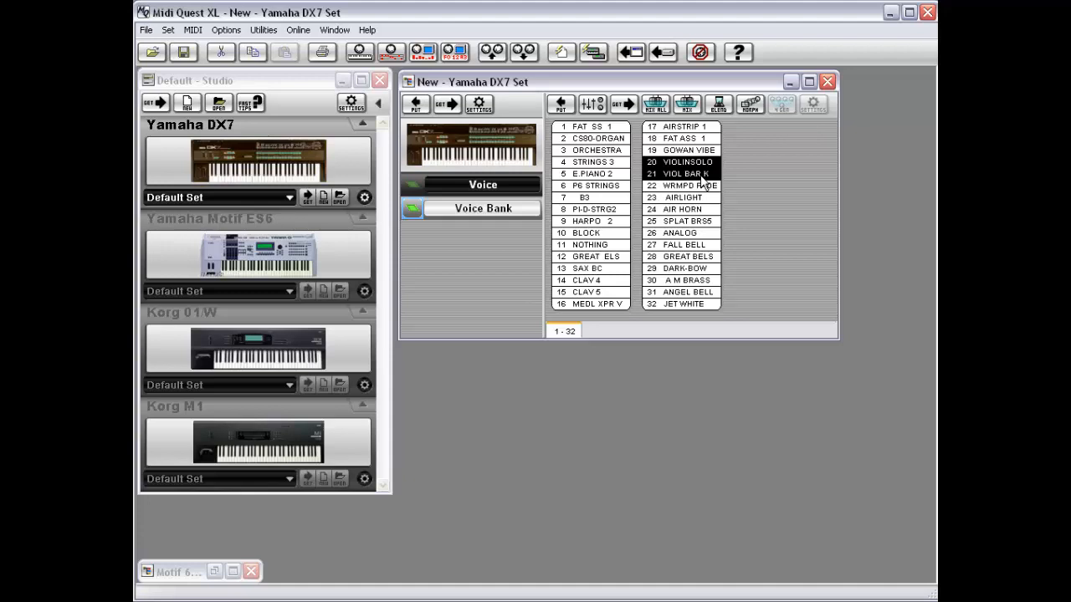
click(722, 106)
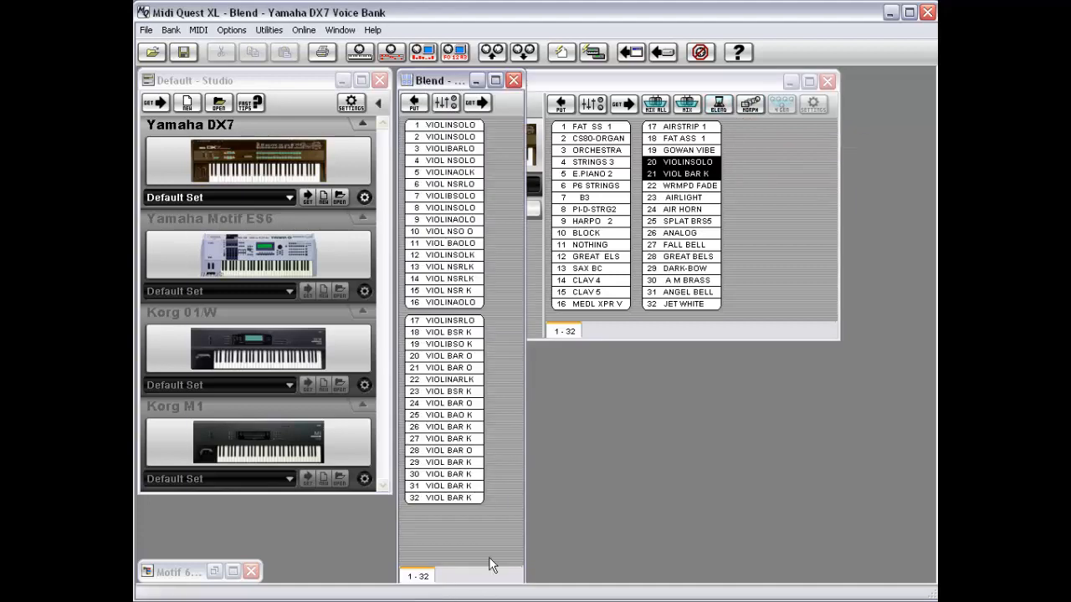
Audition patches 1 through 7 of the Blend voice bank, followed by patches 18, 20, 24 and 22.
click(452, 127)
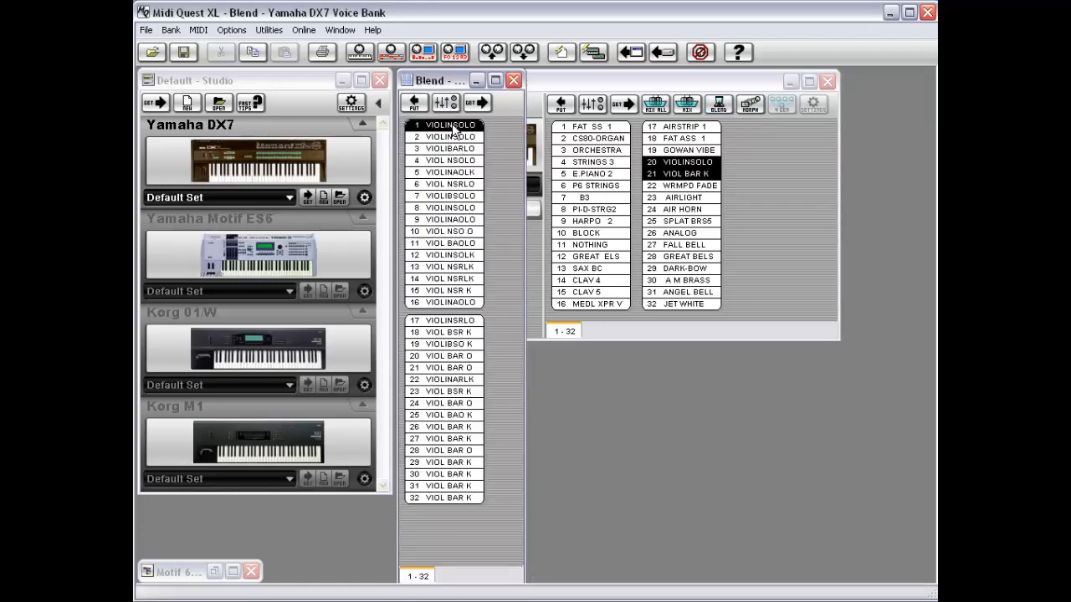
click(452, 136)
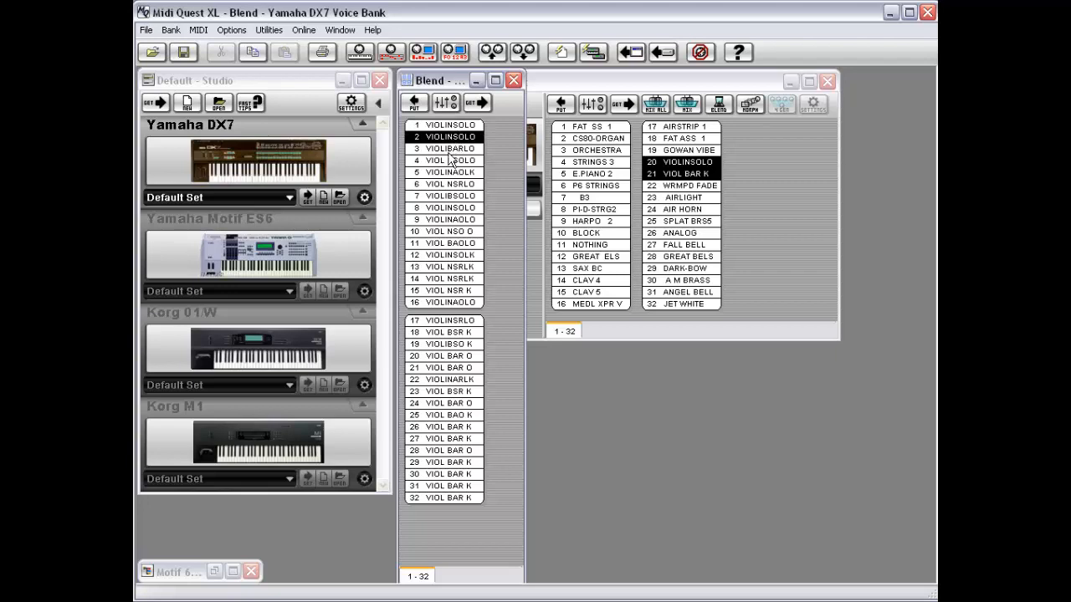
click(450, 150)
click(451, 161)
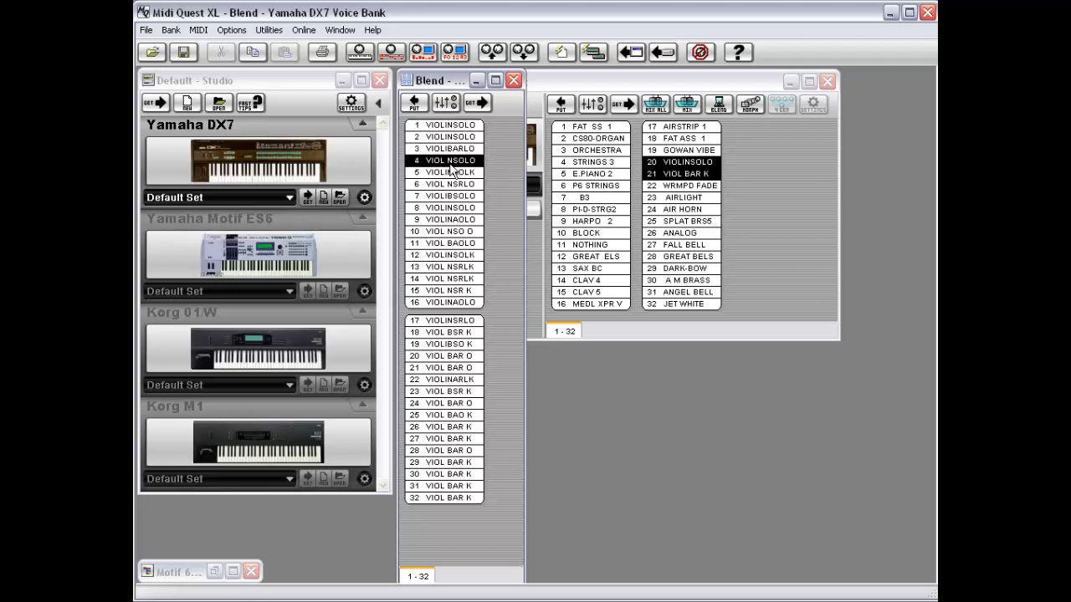
click(450, 172)
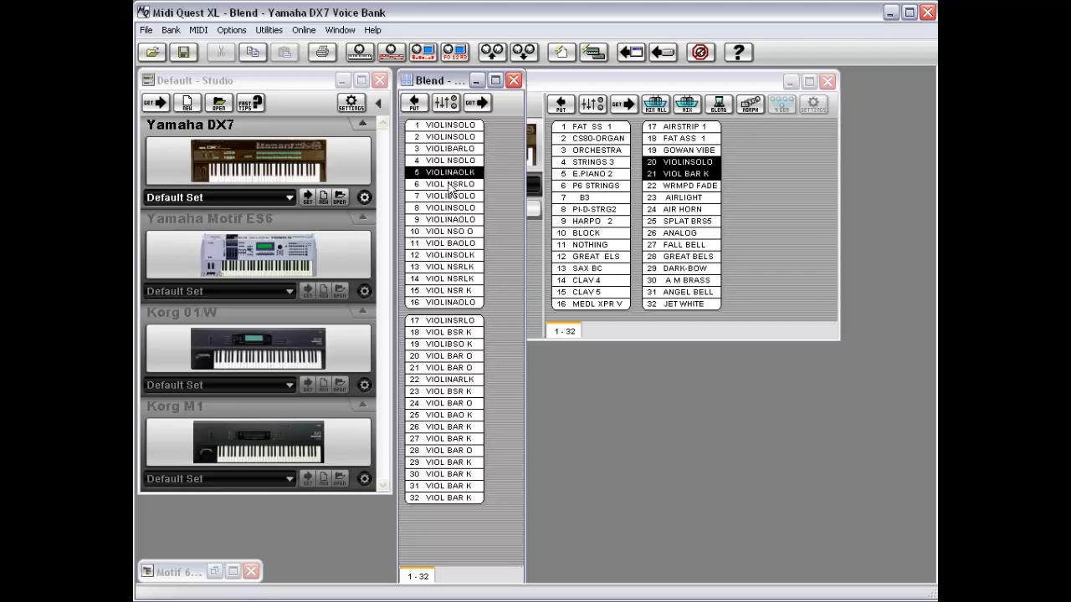
click(450, 184)
click(452, 196)
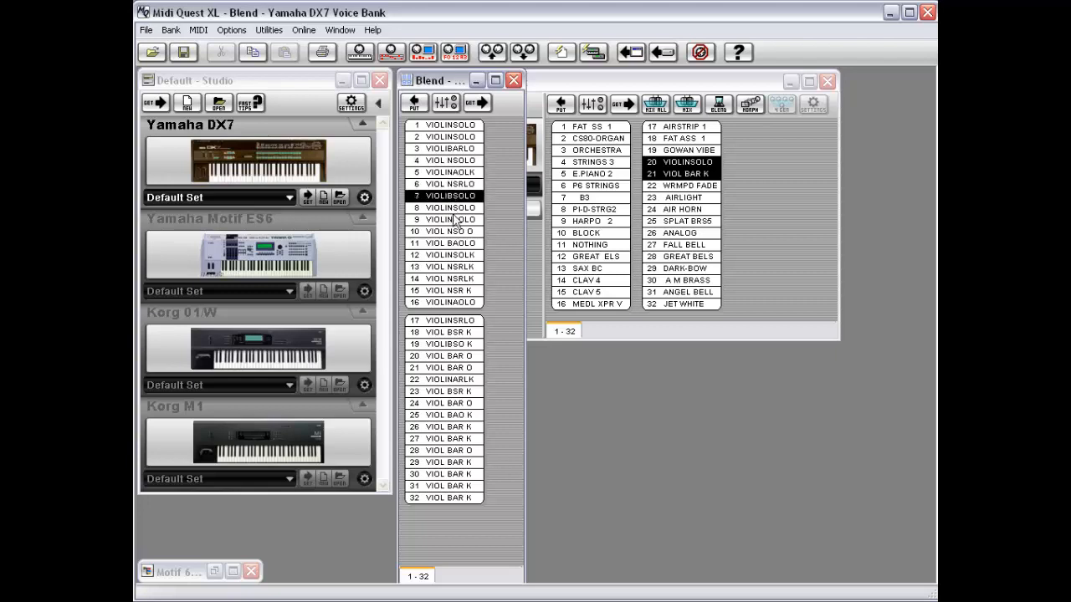
click(458, 334)
click(459, 357)
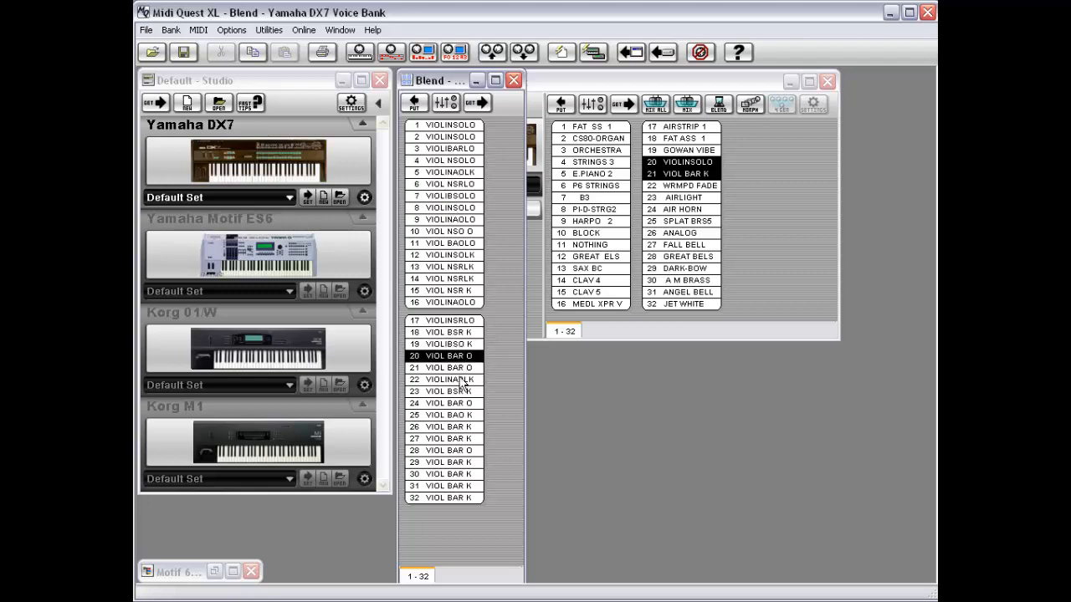
click(460, 403)
click(457, 380)
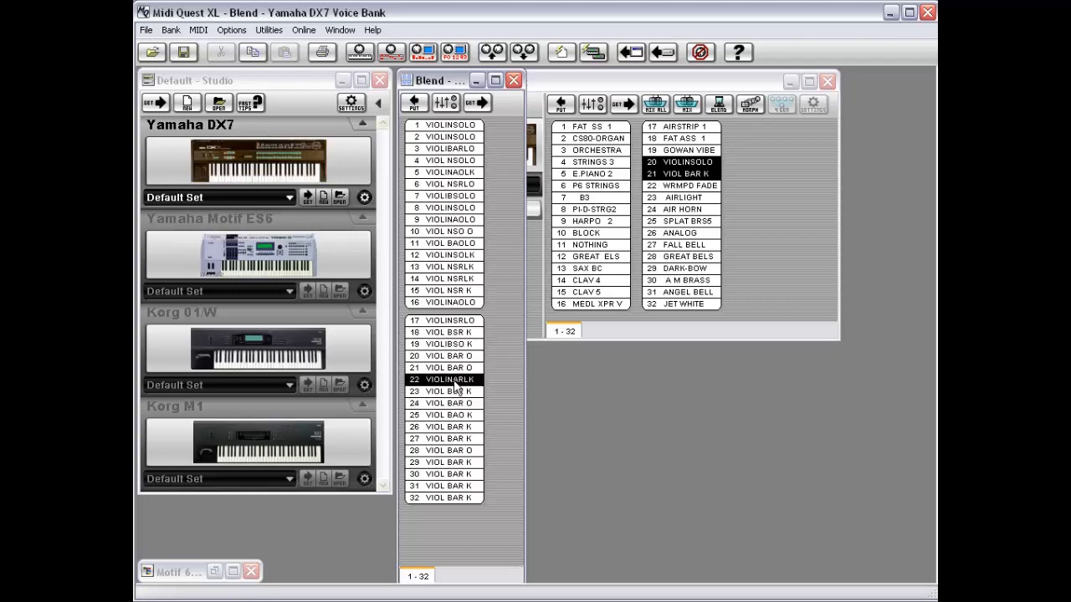
Close the violin Blend bank and generate a Blend bank from B3 and CLAV 4.
double_click(405, 80)
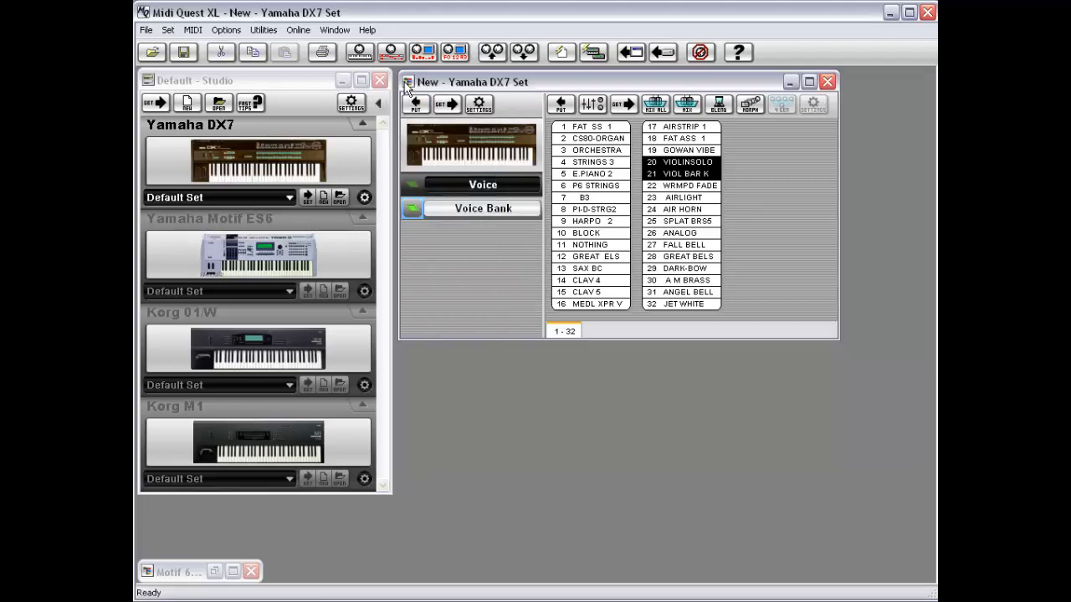
click(609, 199)
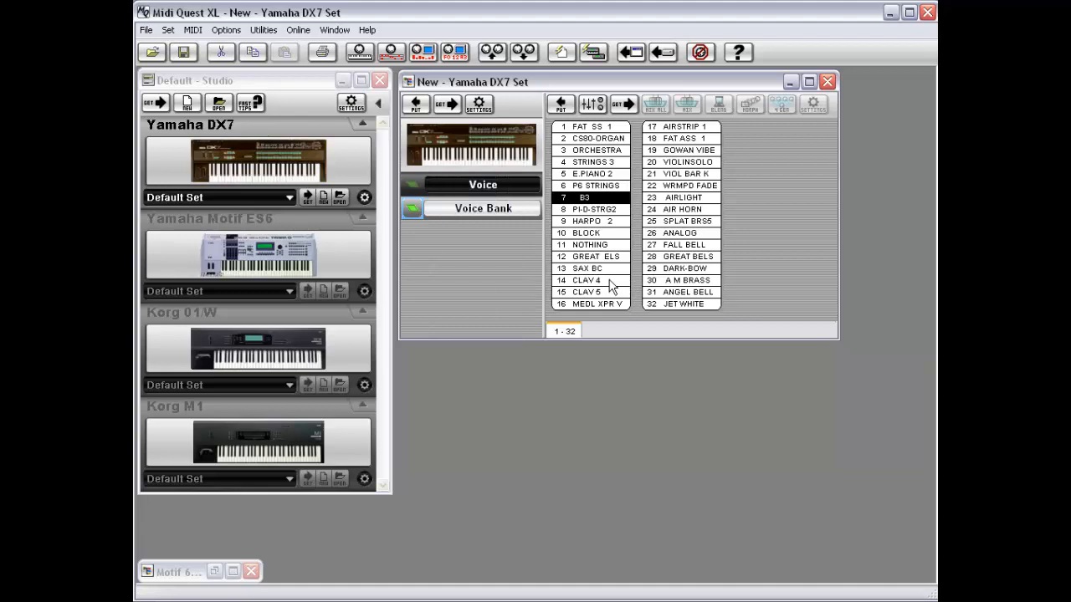
ctrl+click(611, 283)
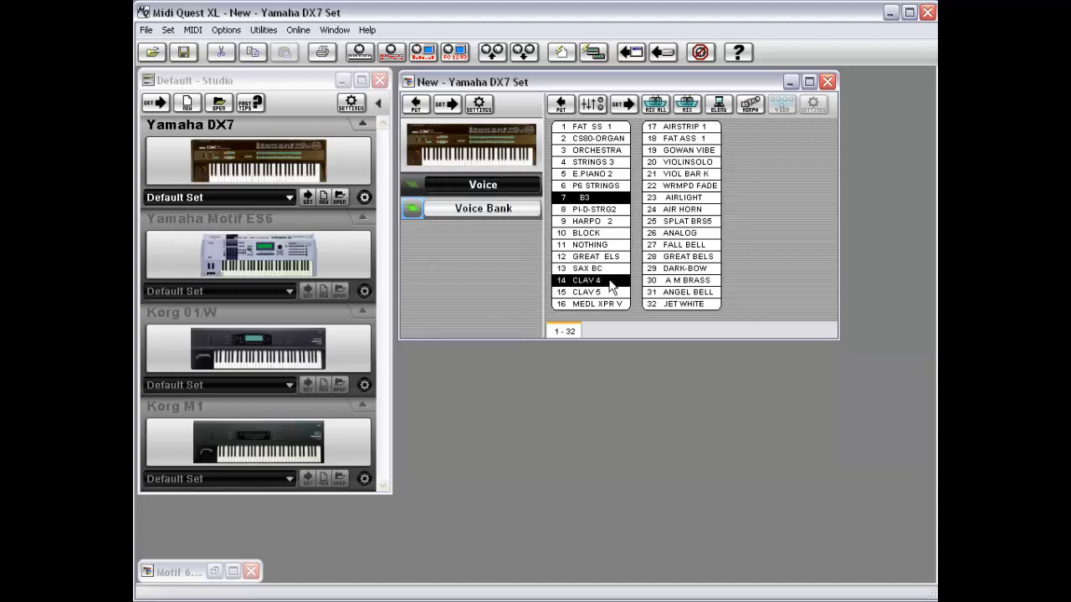
click(720, 105)
Audition patches 1 through 10 of the B3 and CLAV 4 Blend bank in order.
click(451, 128)
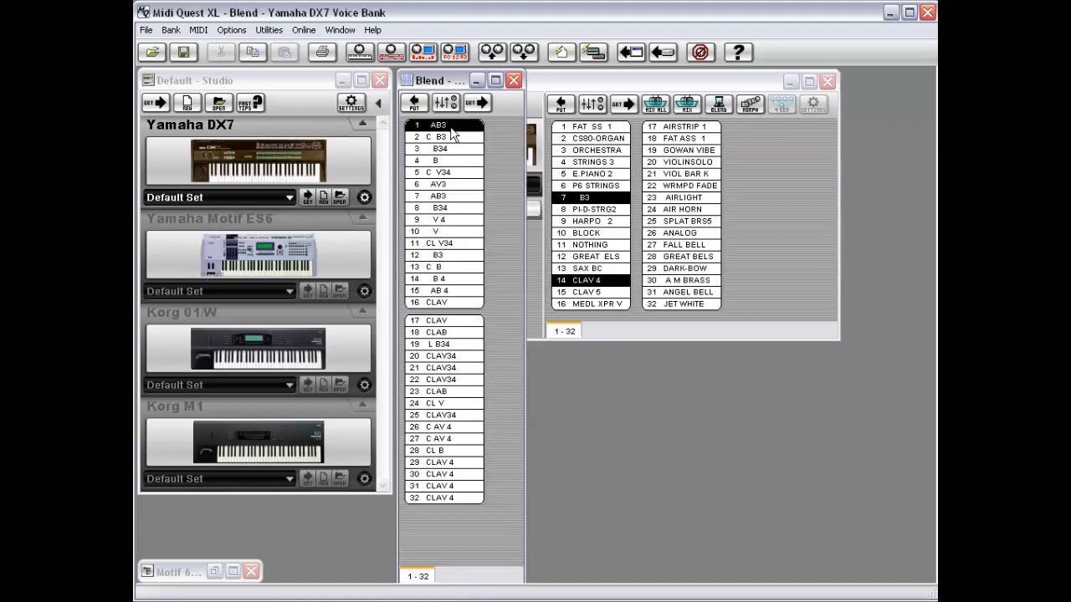
click(452, 138)
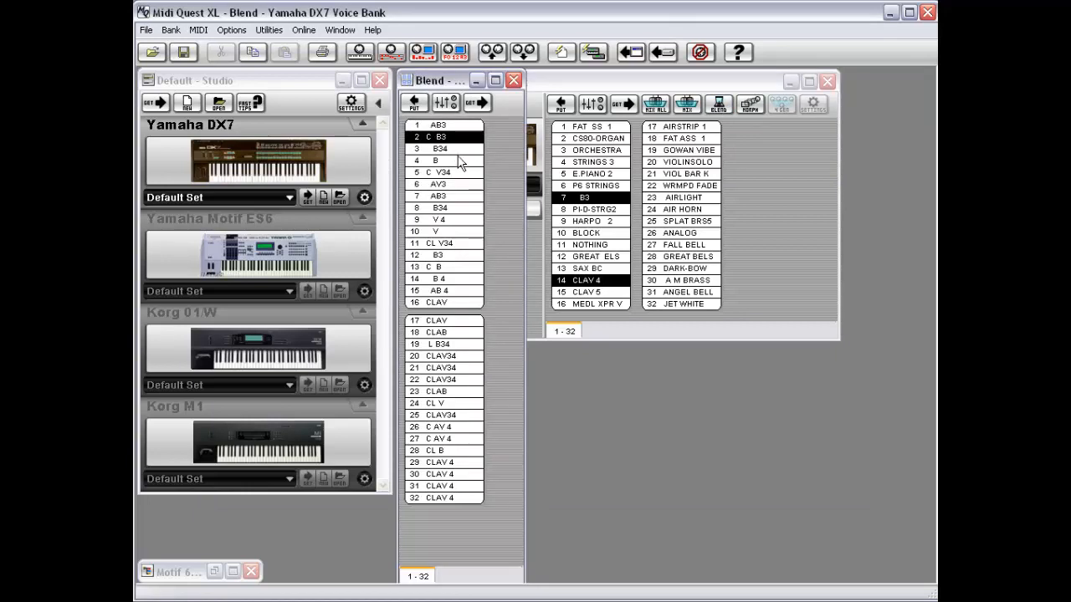
click(457, 149)
click(458, 160)
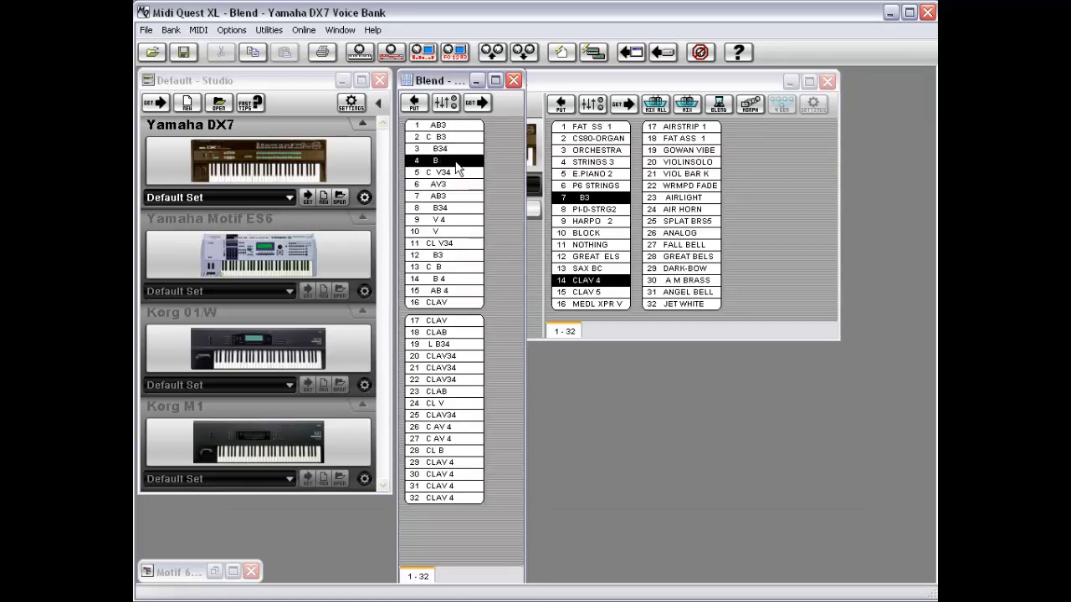
click(473, 172)
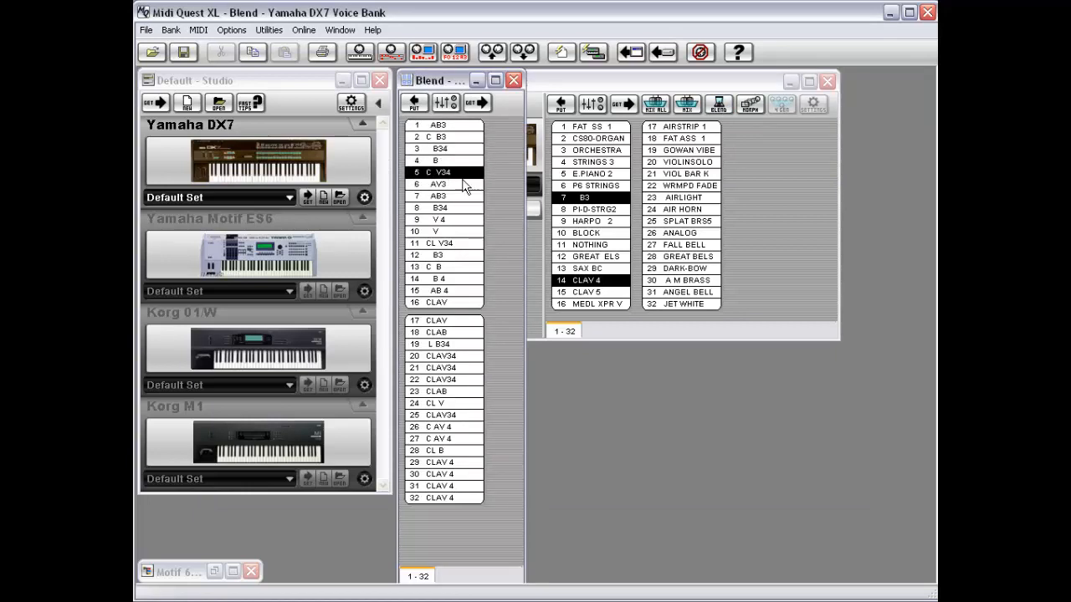
click(461, 185)
click(462, 197)
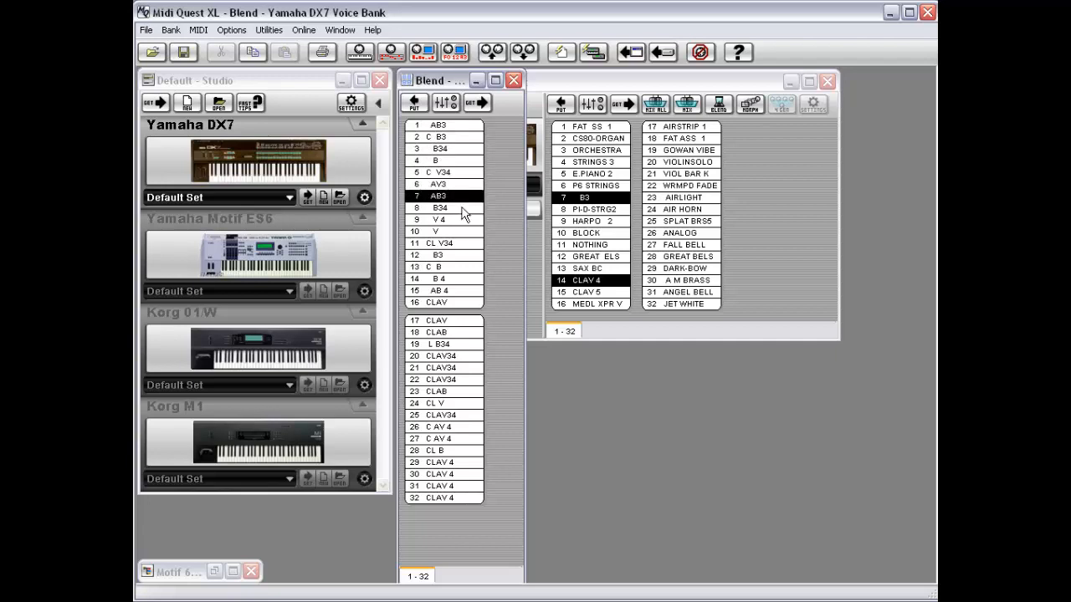
click(461, 209)
click(461, 221)
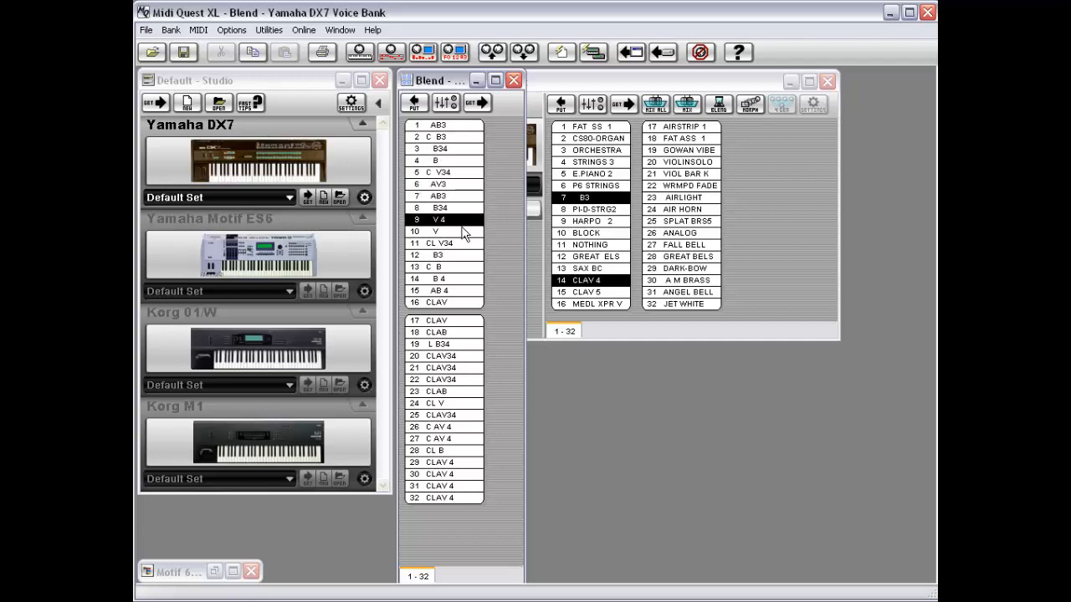
click(460, 232)
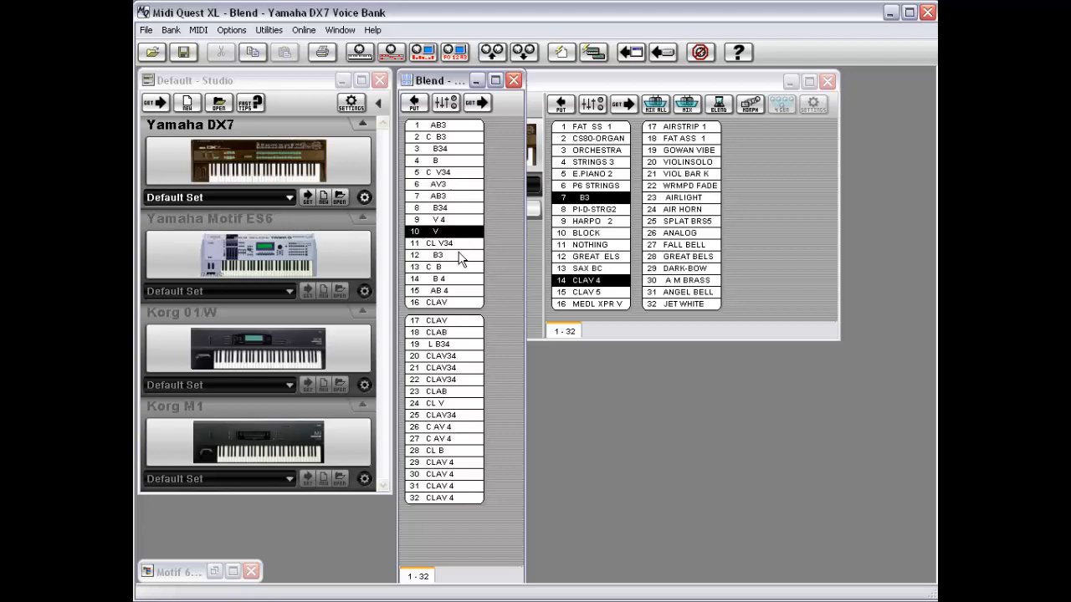
Close the current Blend bank and generate another Blend bank from E.PIANO 2 and B3.
double_click(406, 81)
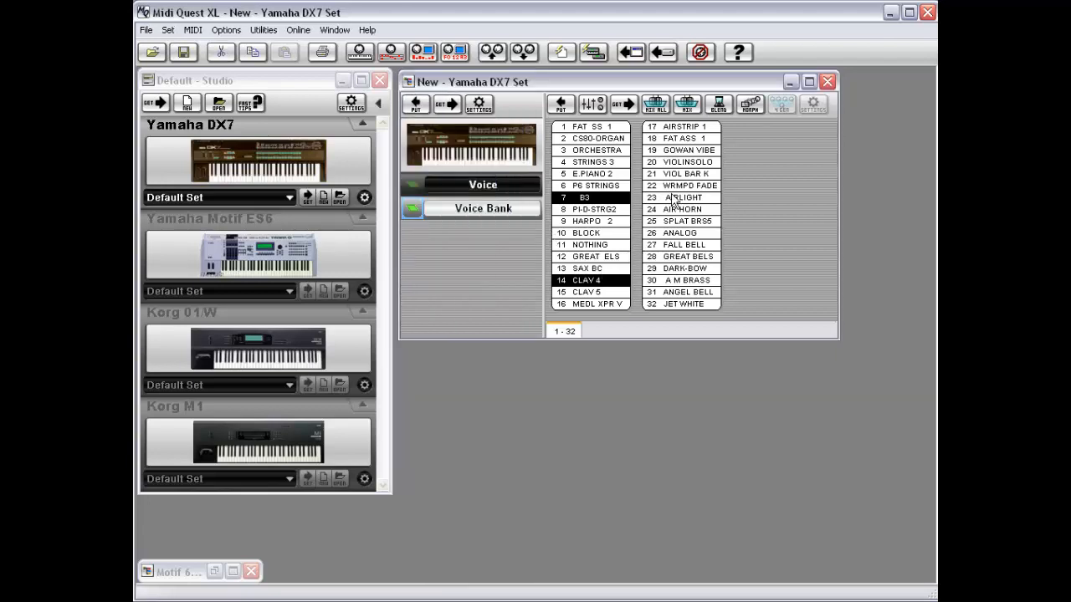
click(616, 176)
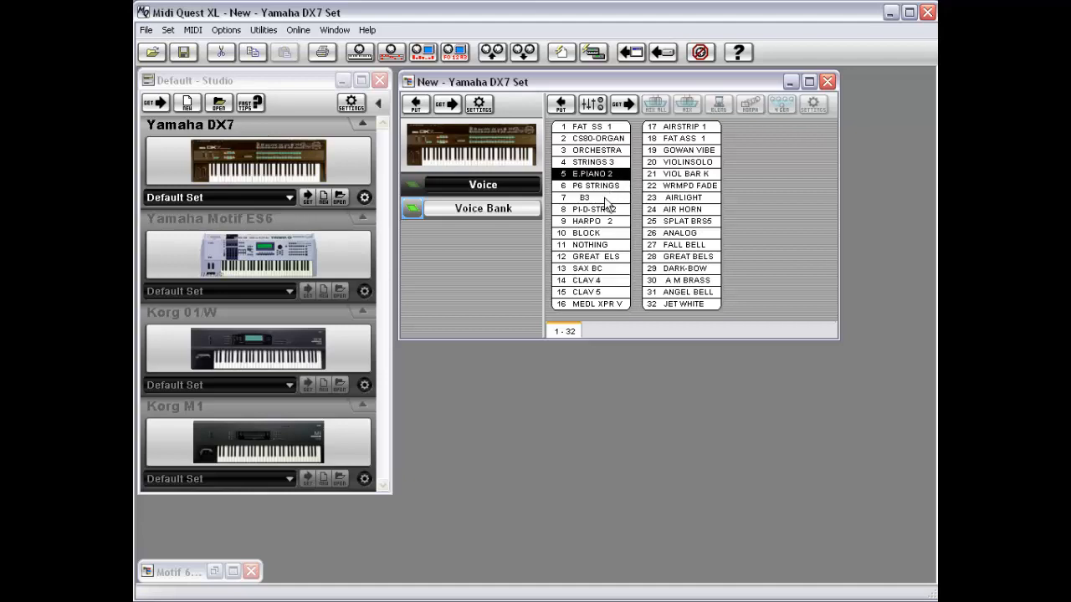
ctrl+click(609, 200)
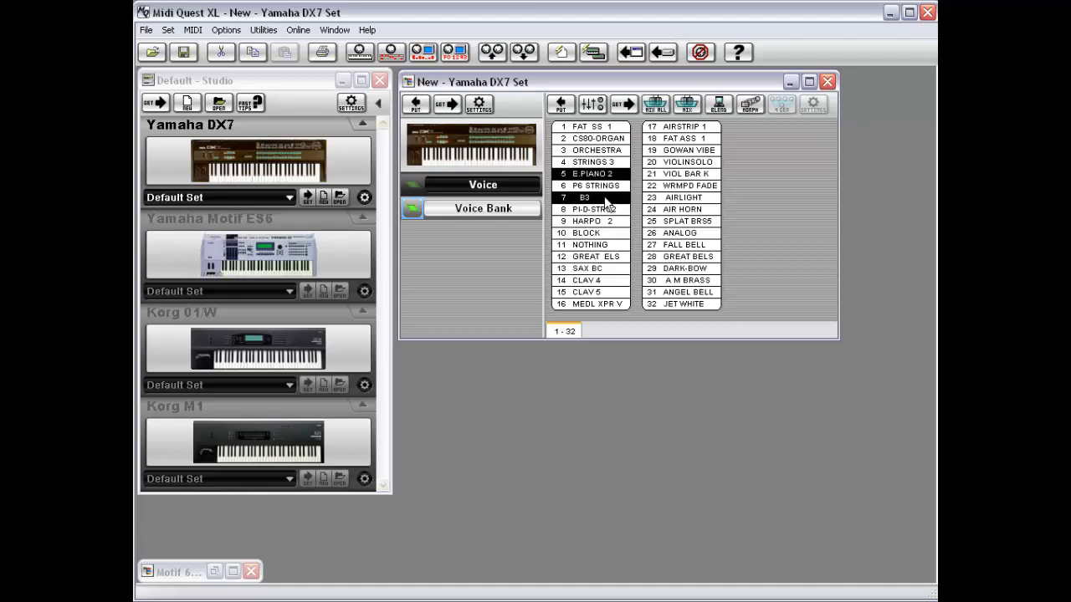
click(718, 104)
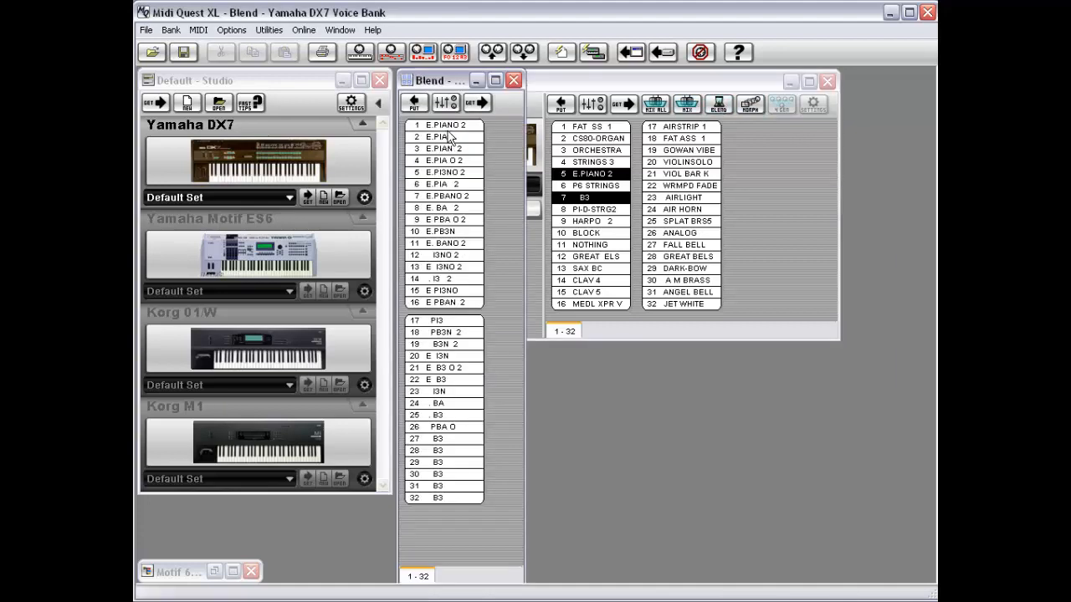
Audition patches 1 through 15 of the E.PIANO 2 and B3 Blend bank in order.
click(449, 127)
click(449, 138)
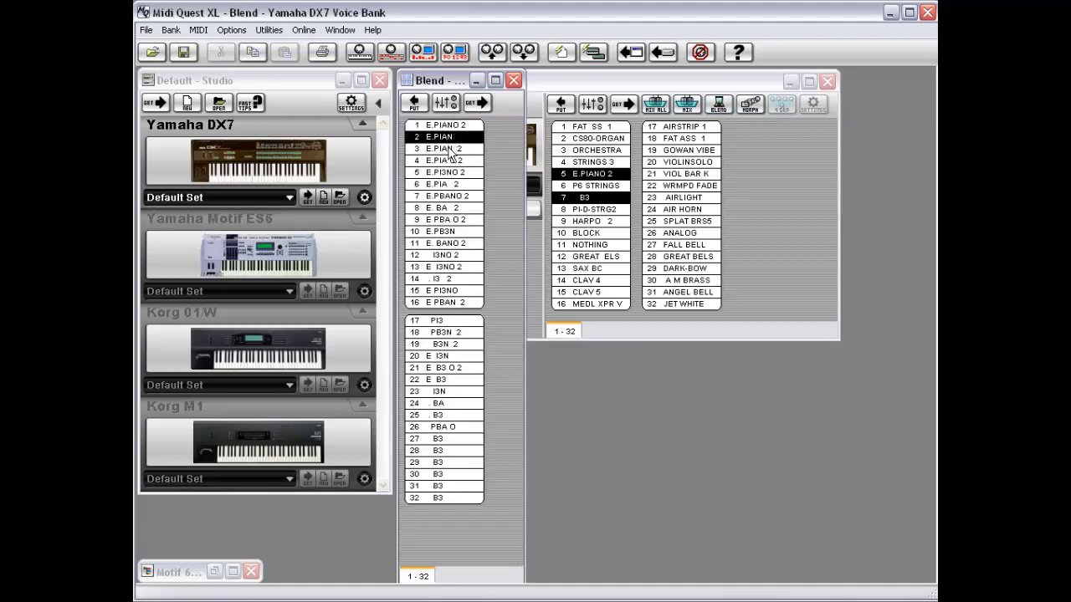
click(449, 149)
click(452, 160)
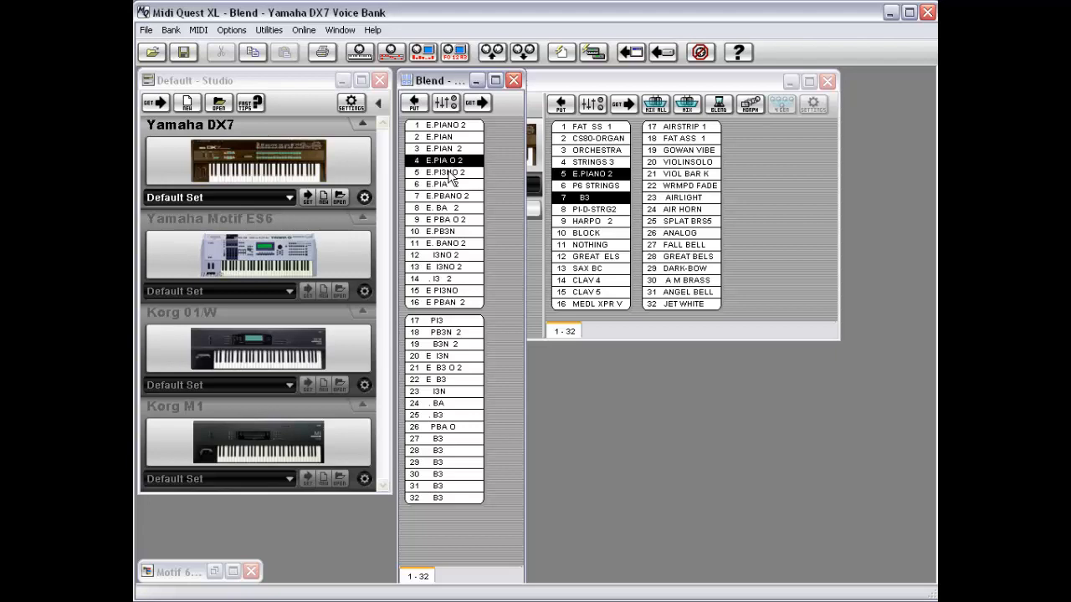
click(452, 173)
click(451, 184)
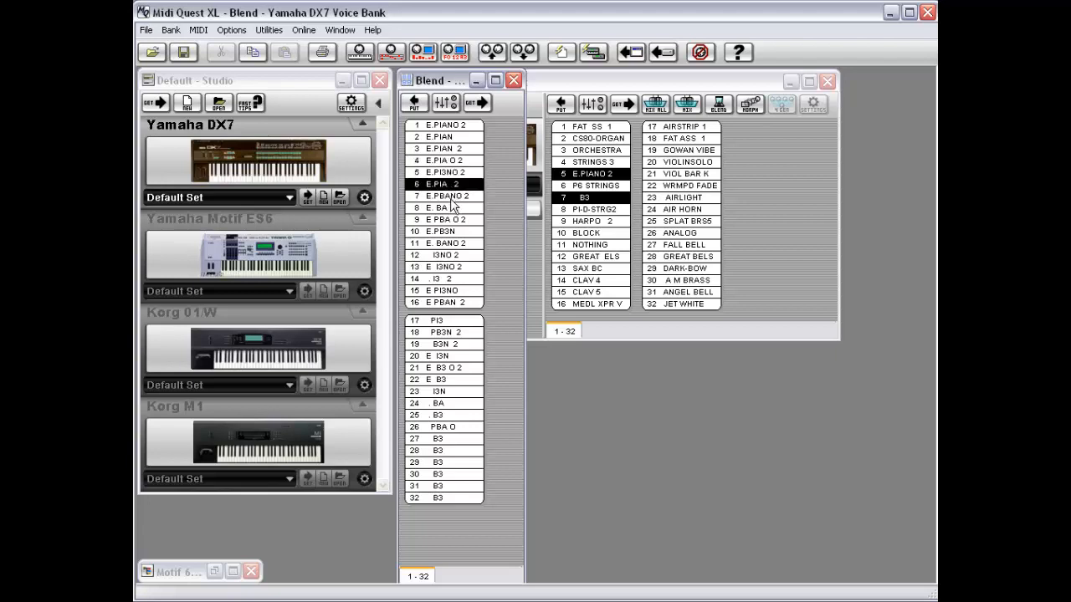
click(452, 198)
click(453, 210)
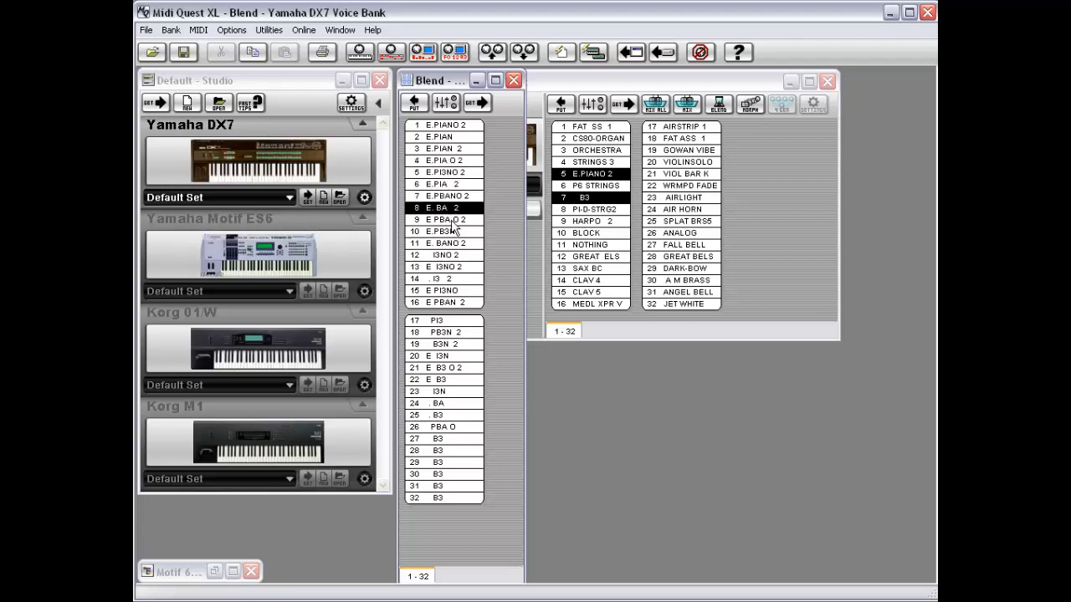
click(451, 220)
click(460, 231)
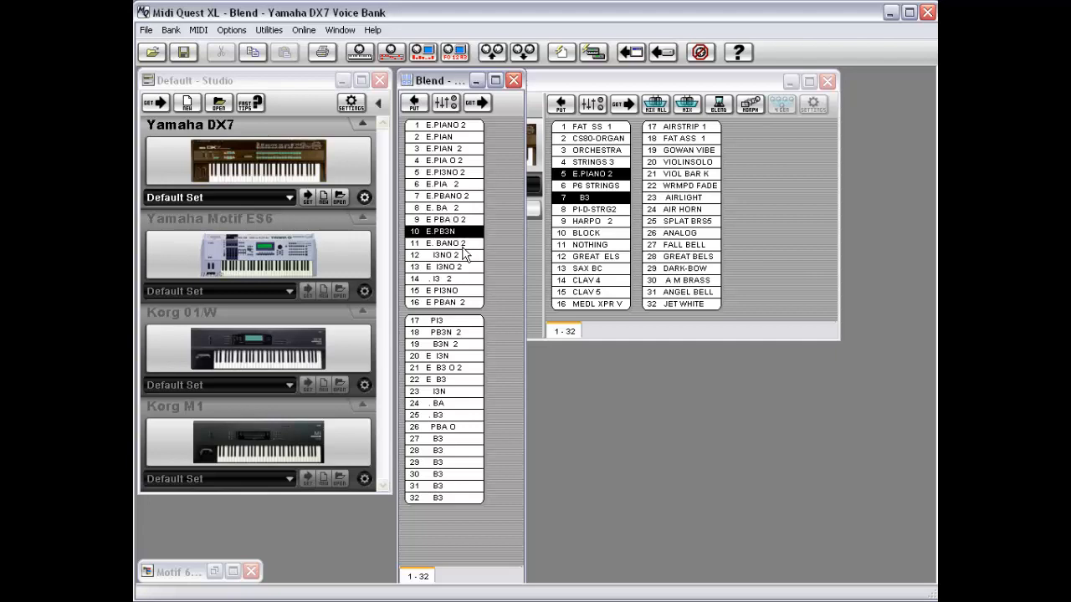
click(463, 245)
click(464, 256)
click(464, 267)
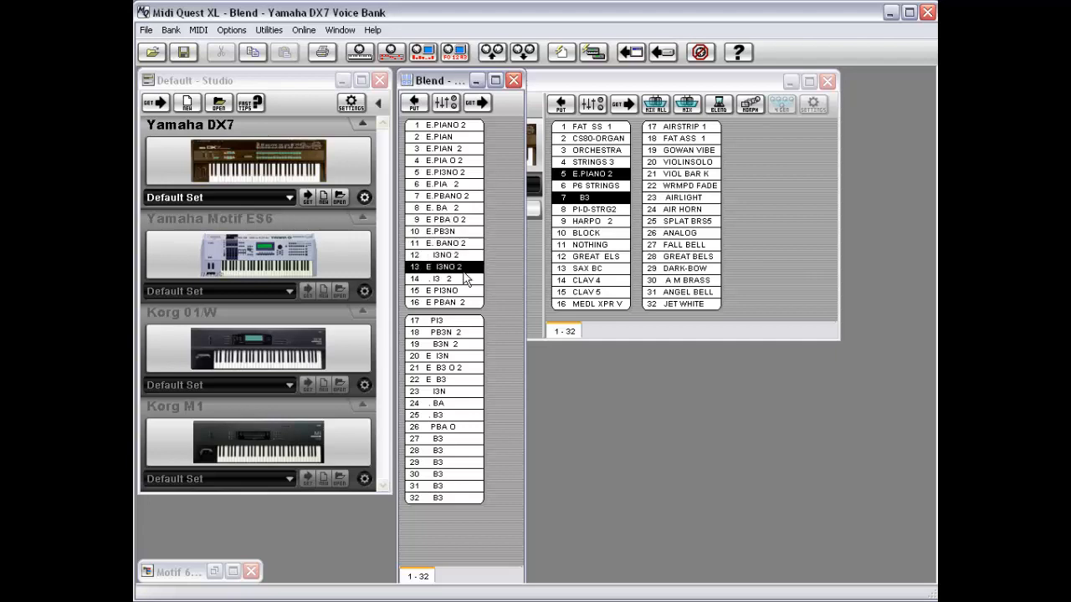
click(464, 280)
click(464, 291)
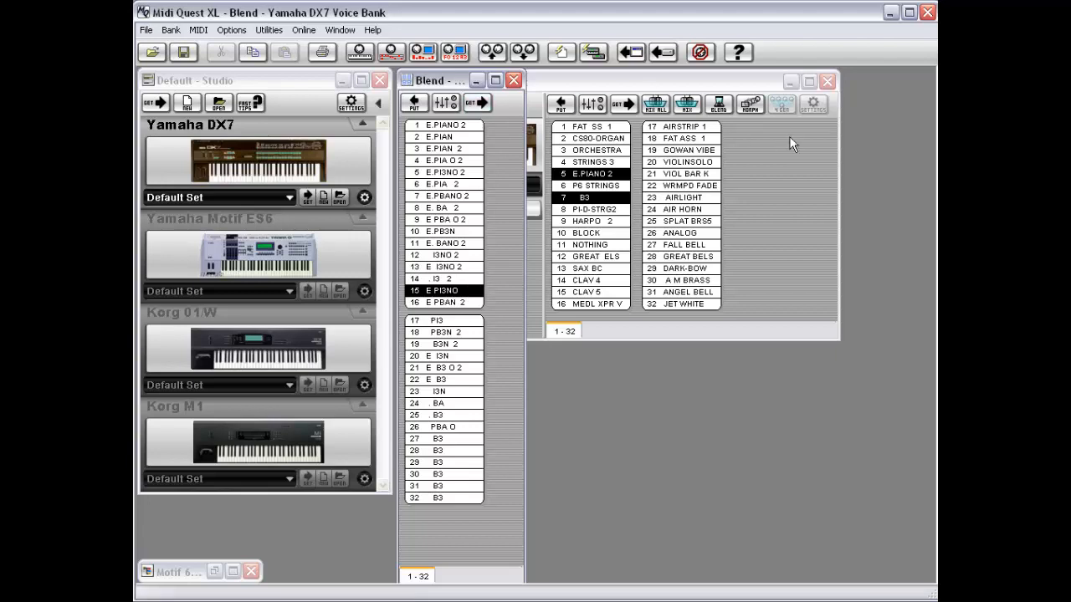
Close the Blend bank and generate a Morph bank from GOWAN VIBE and ANGEL BELL.
double_click(408, 82)
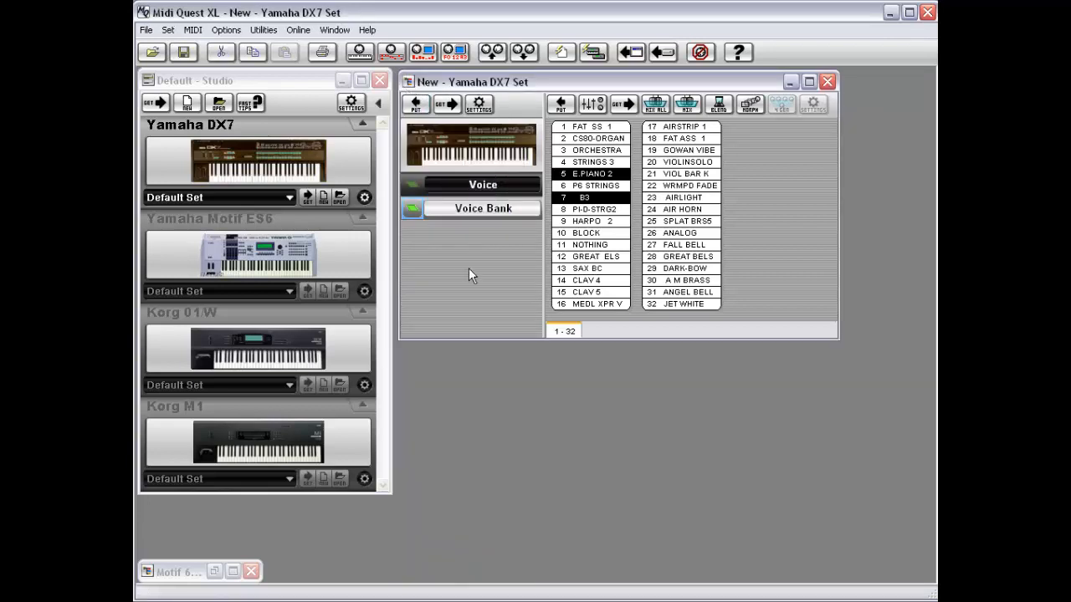
click(707, 151)
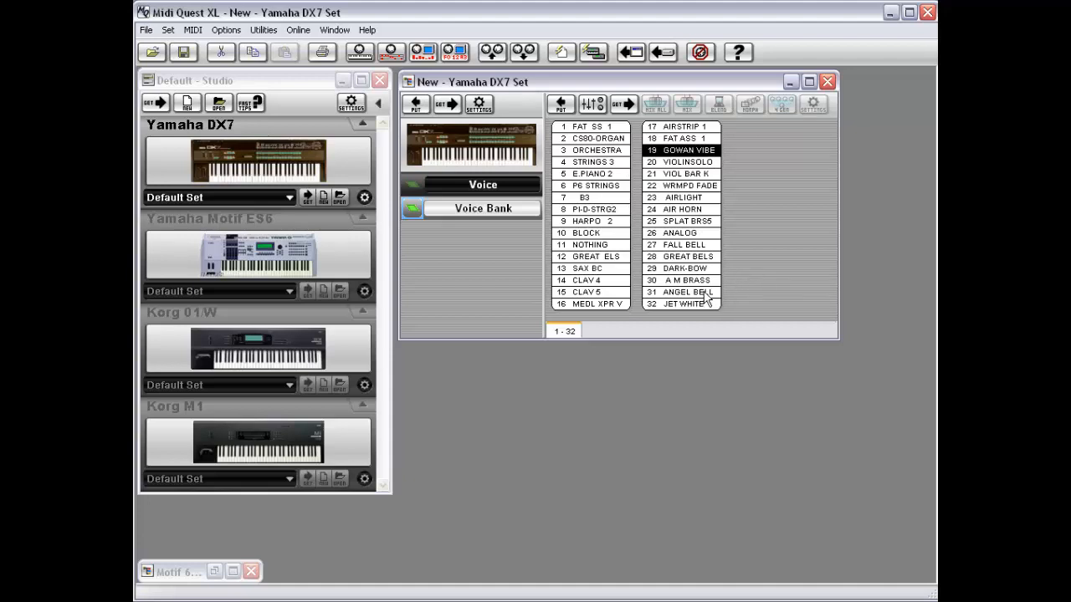
ctrl+click(705, 292)
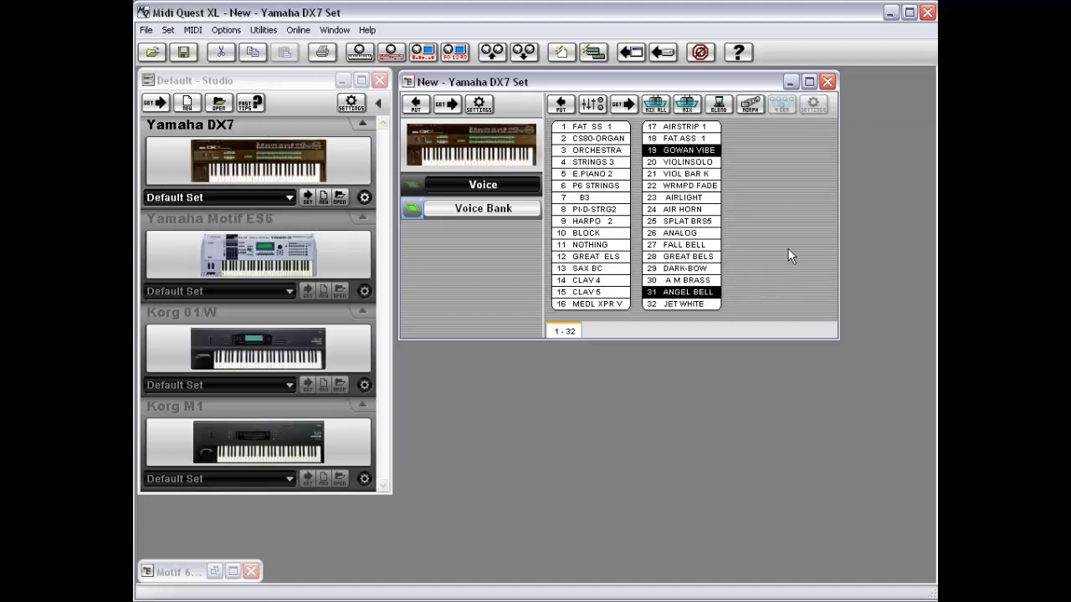
click(751, 106)
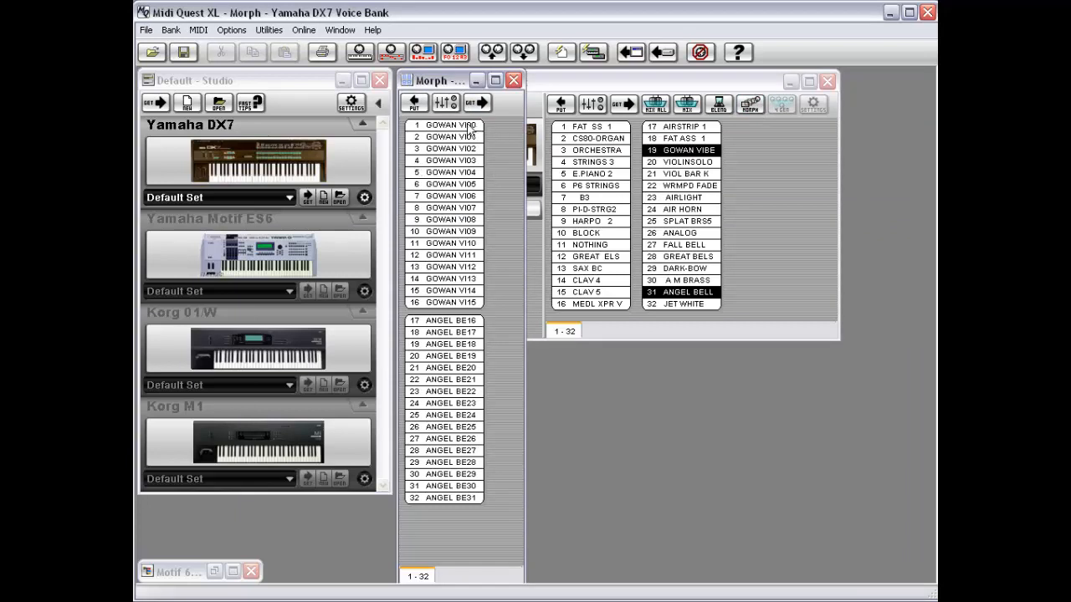
Audition all 32 patches of the GOWAN VIBE and ANGEL BELL Morph bank in order.
click(468, 127)
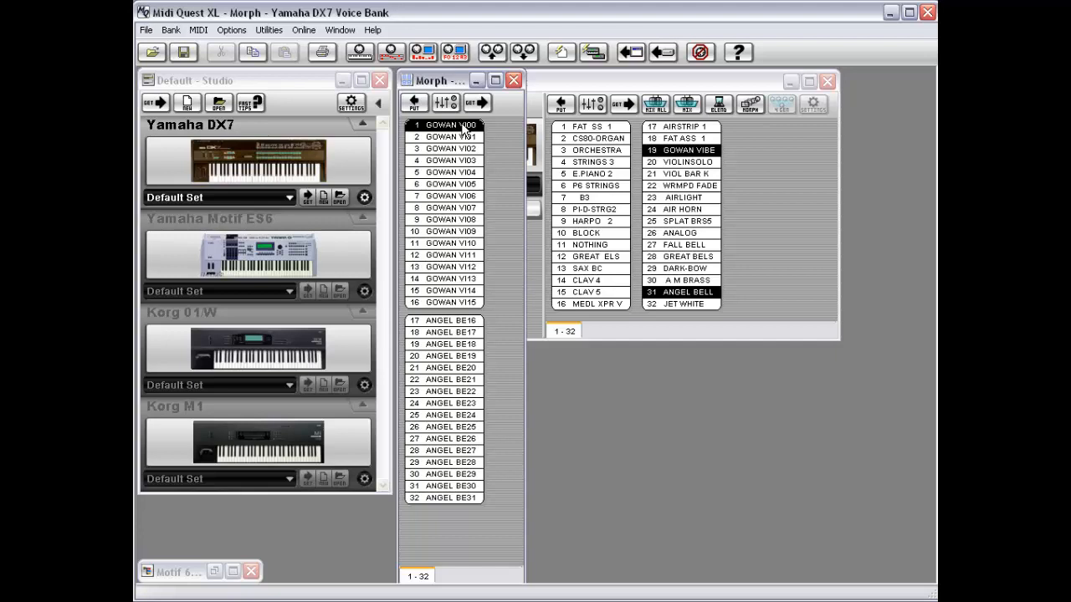
key(Down)
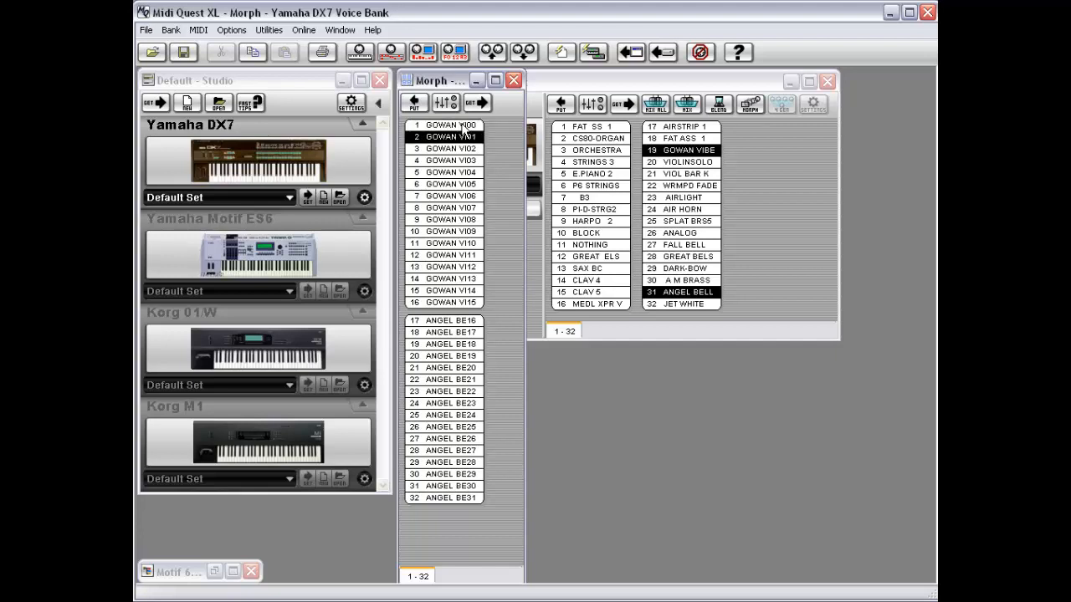
key(Down)
key(Down)
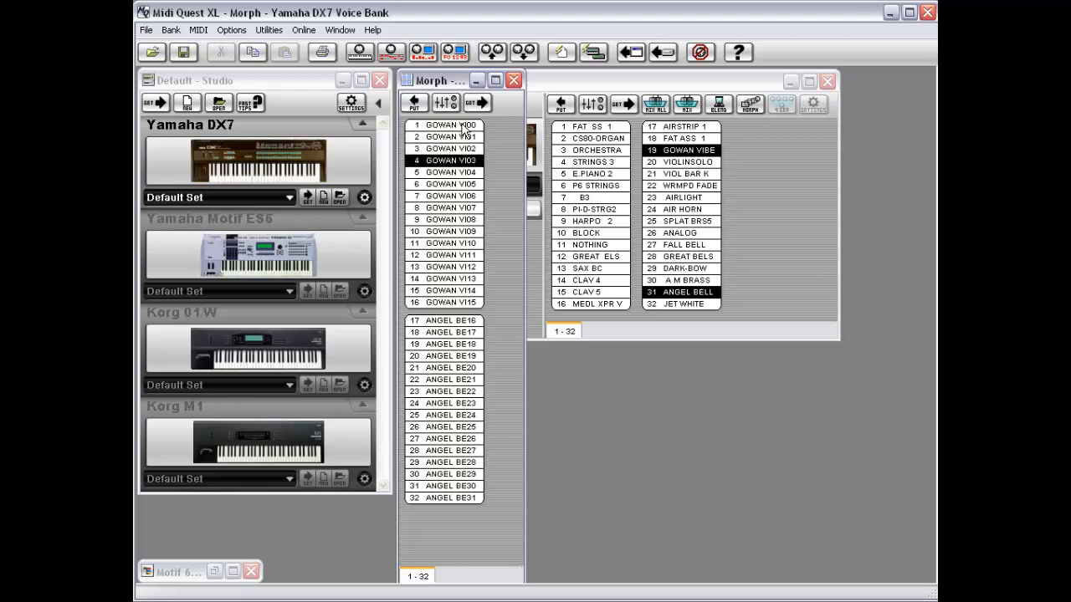
key(Down)
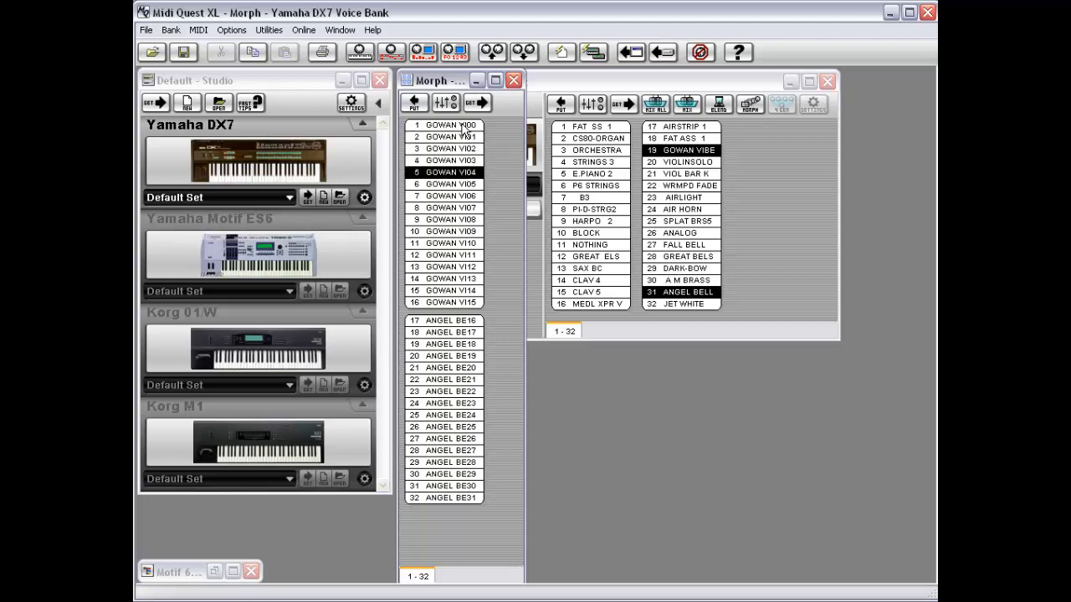
key(Down)
key(Down)
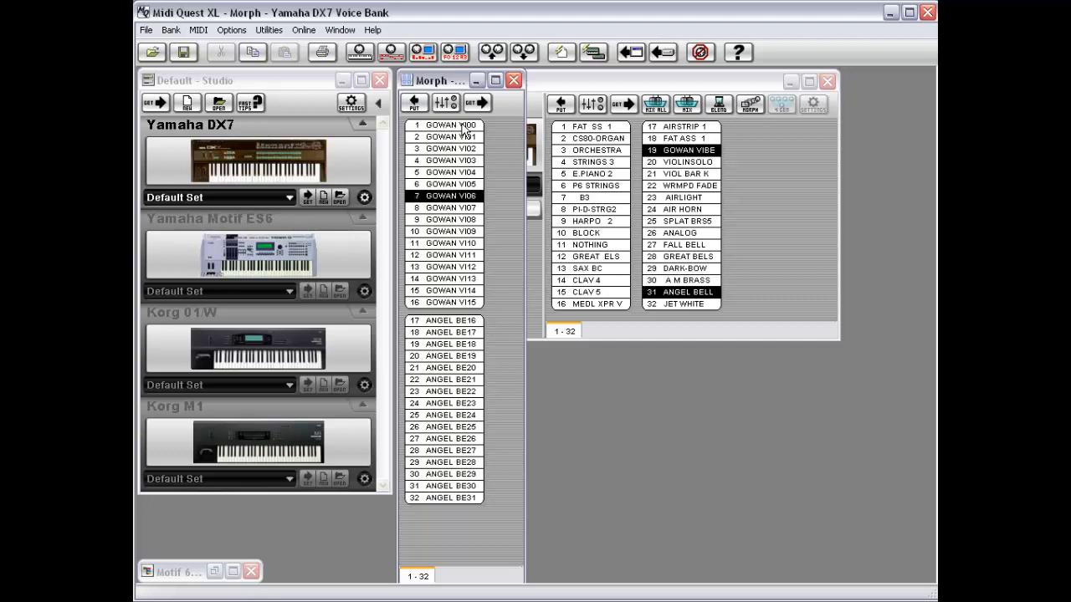
key(Down)
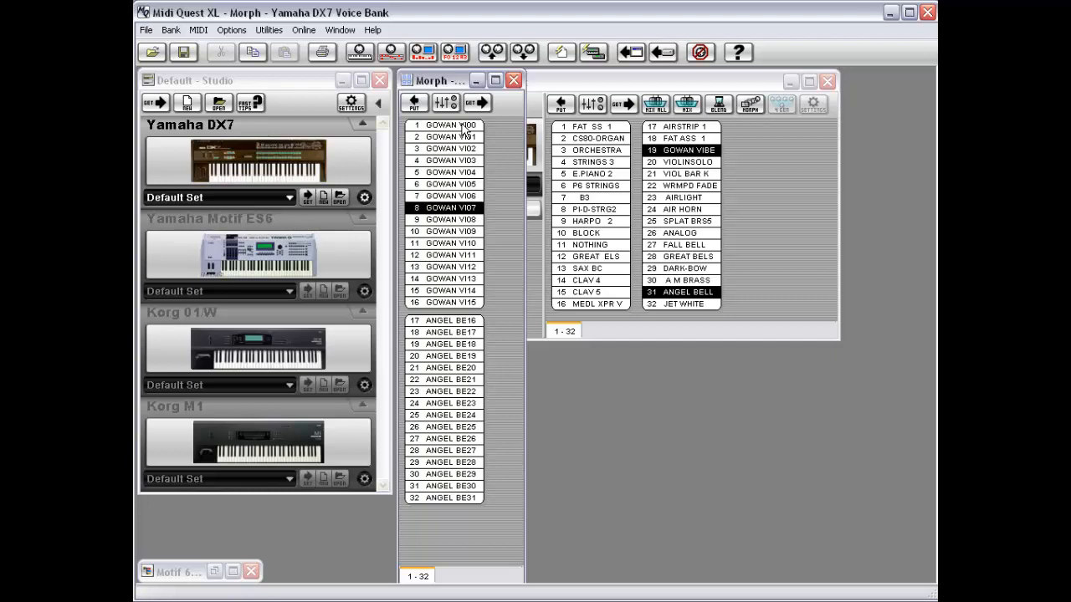
key(Down)
key(Down)
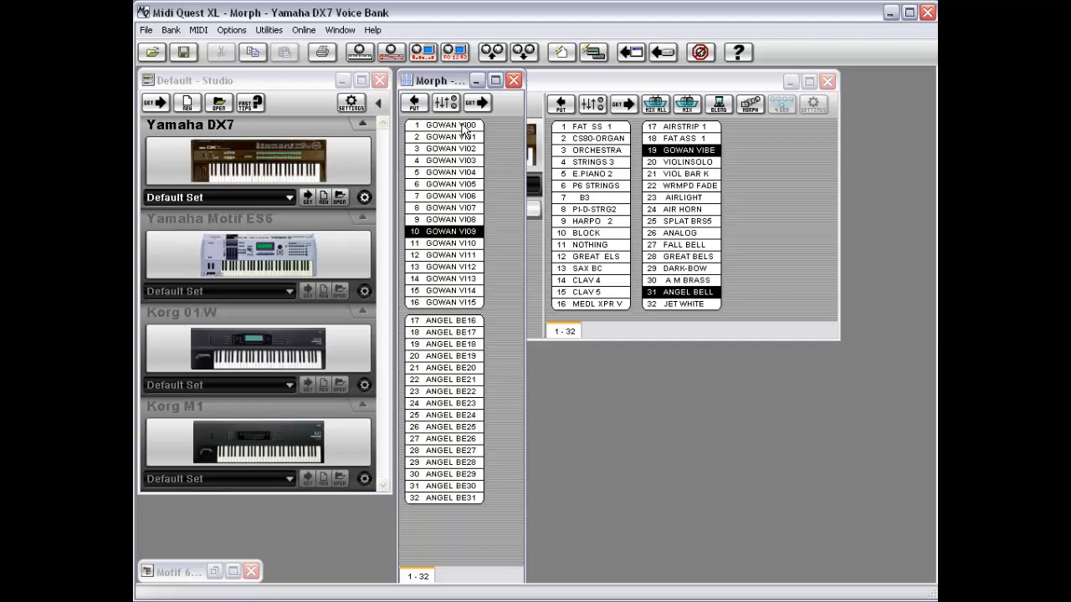
key(Down)
key(Down)
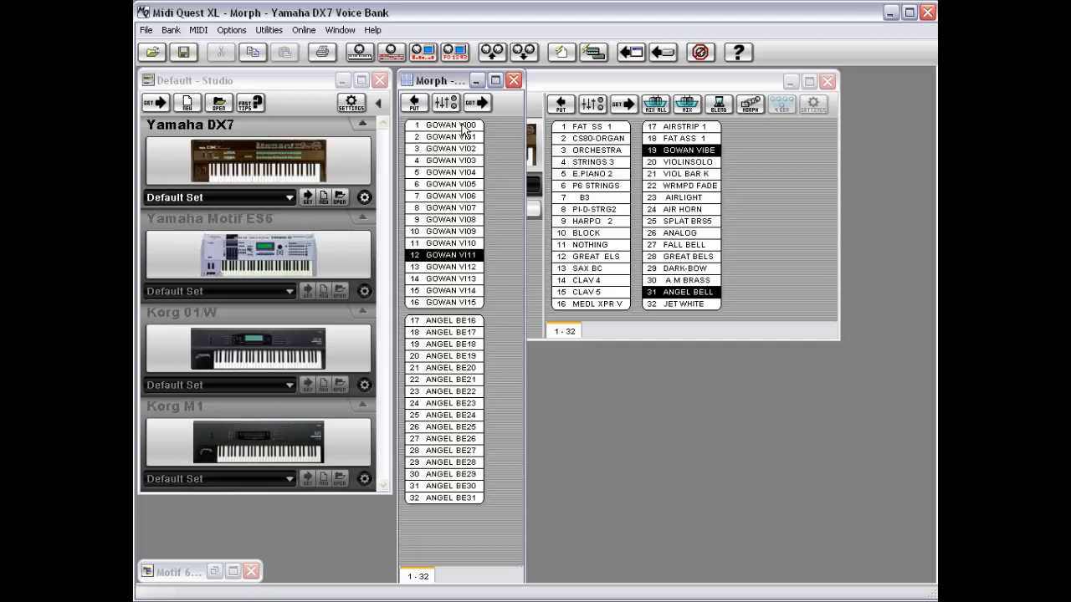
key(Down)
key(Down)
key(Down)
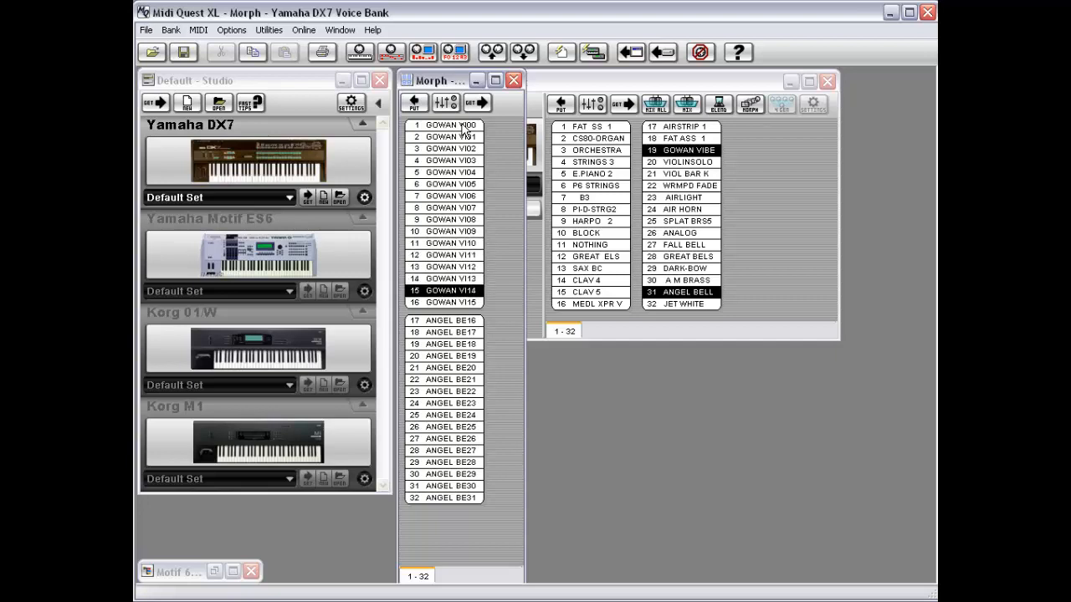
key(Down)
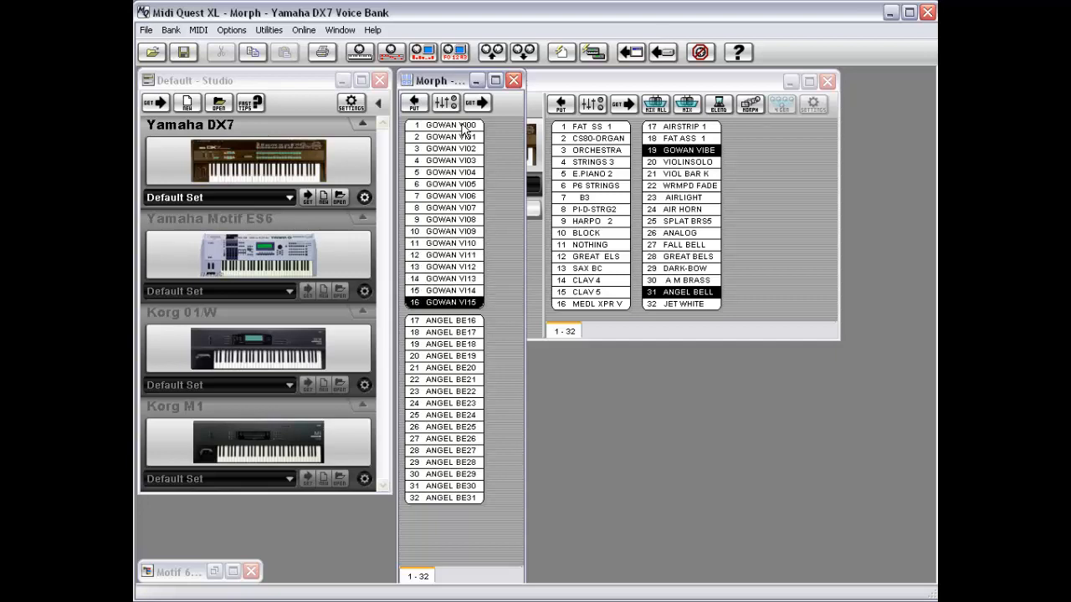
key(Down)
key(Down)
key(Down)
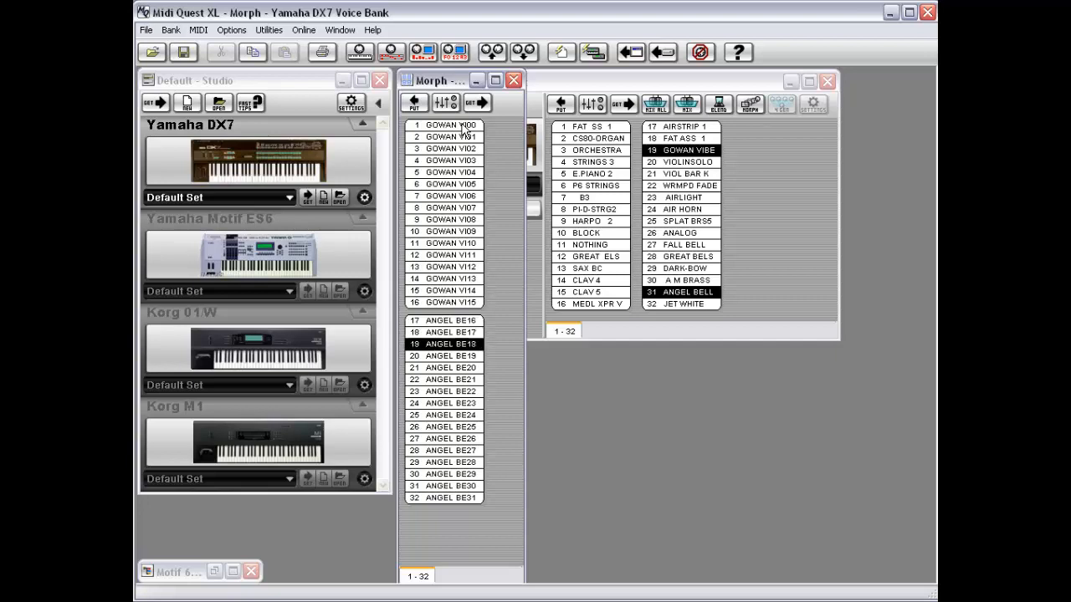
key(Down)
key(Down)
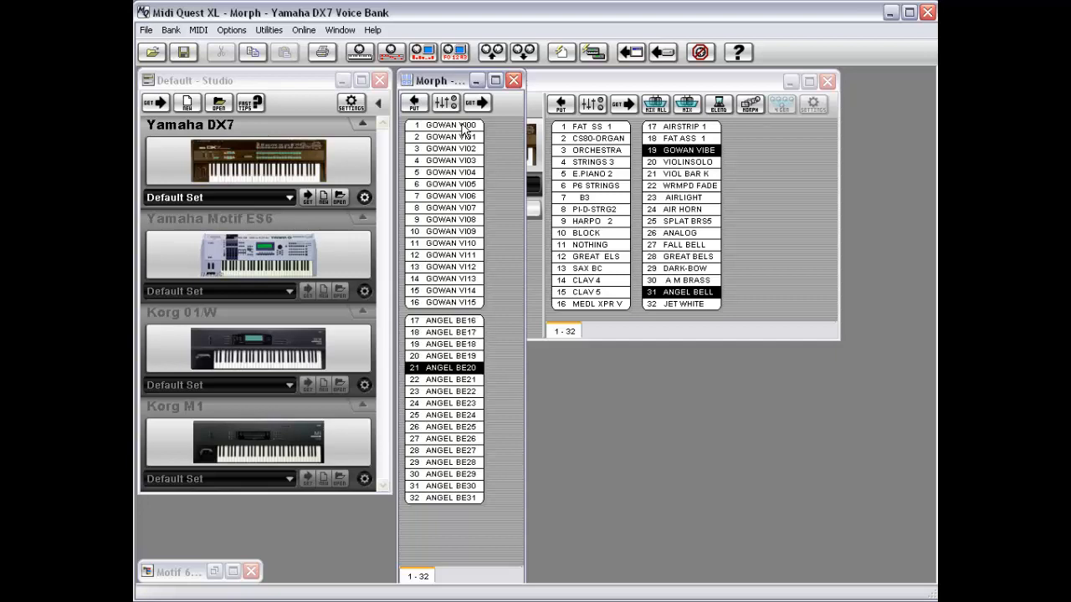
key(Down)
key(Down)
key(Down)
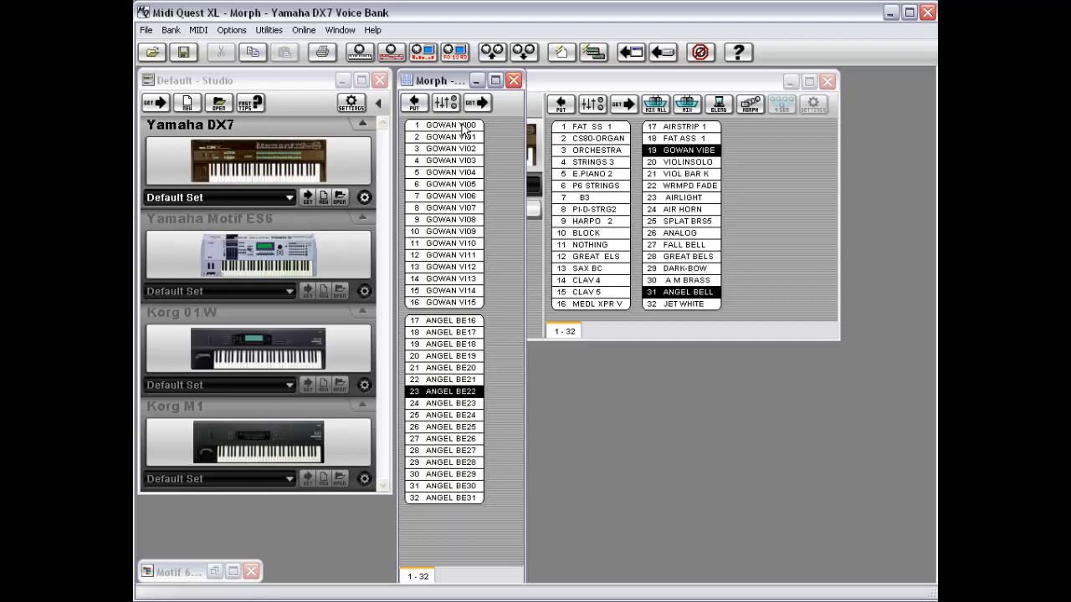
key(Down)
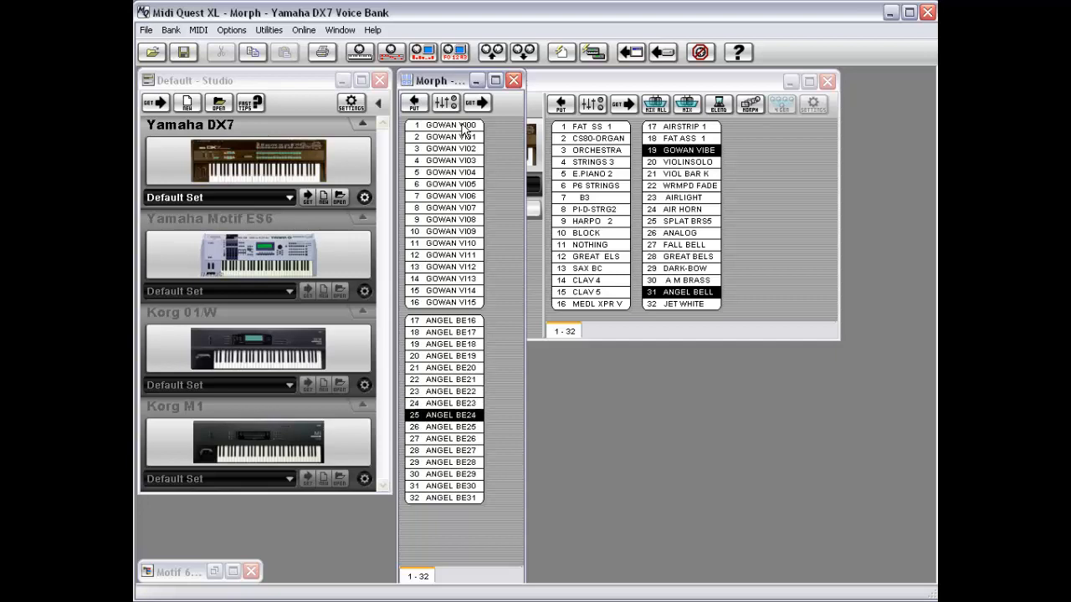
key(Down)
key(Down)
key(Down)
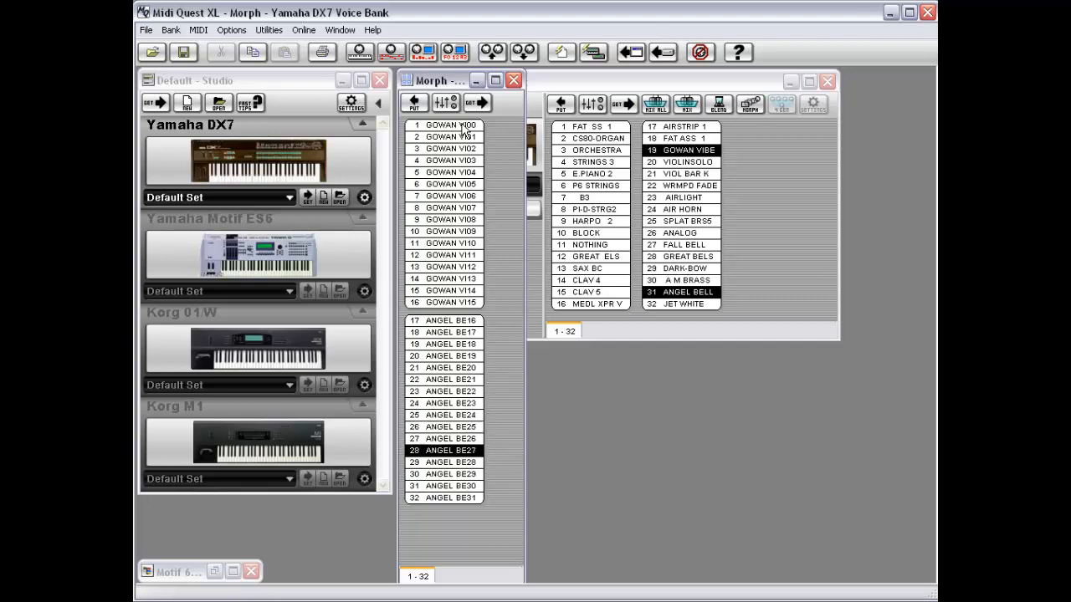
key(Down)
key(Down)
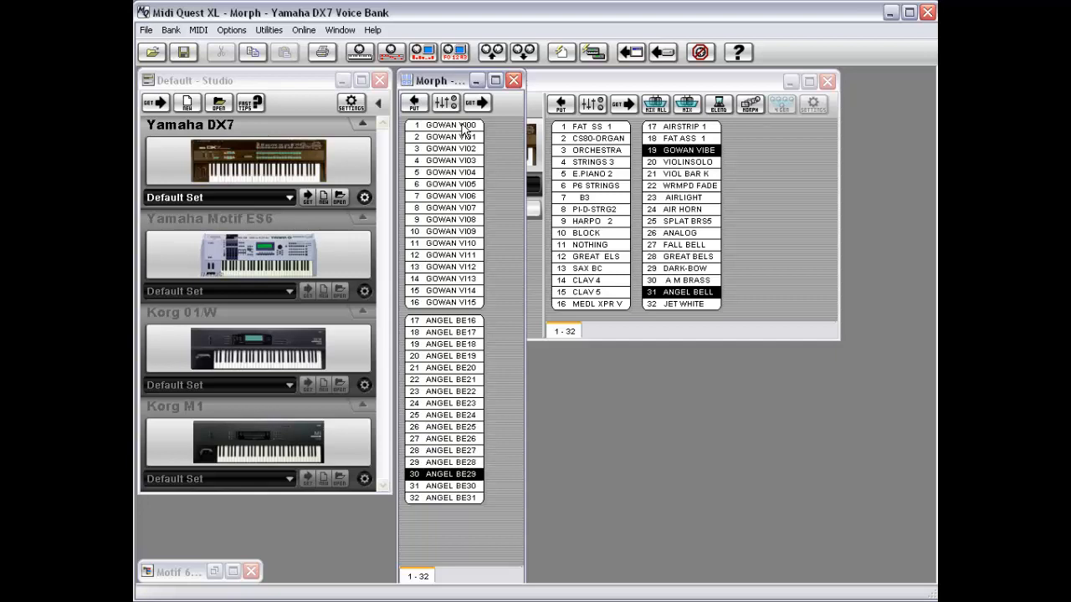
key(Down)
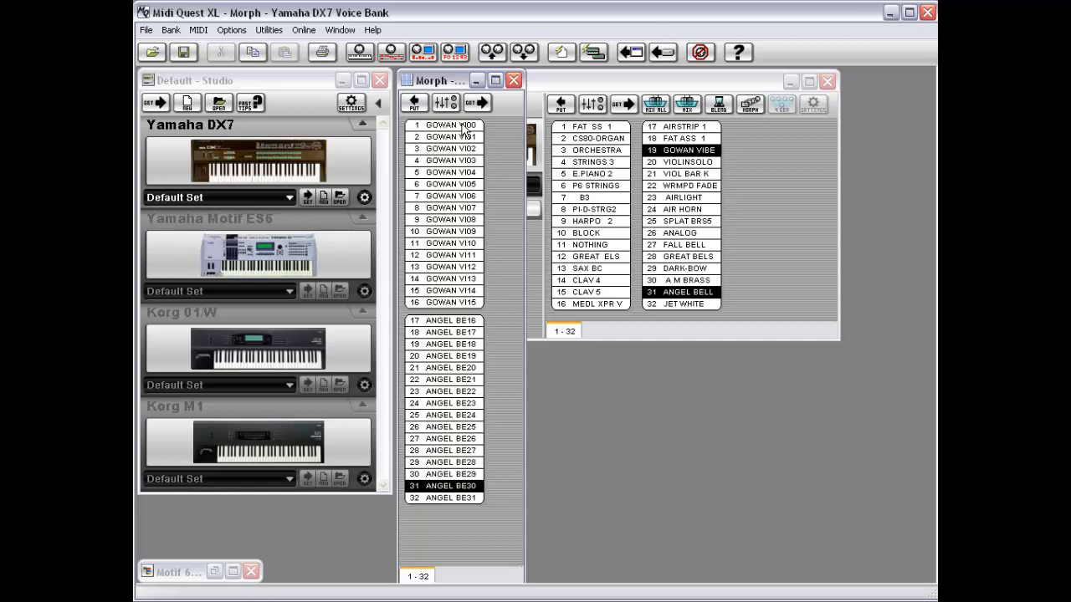
key(Down)
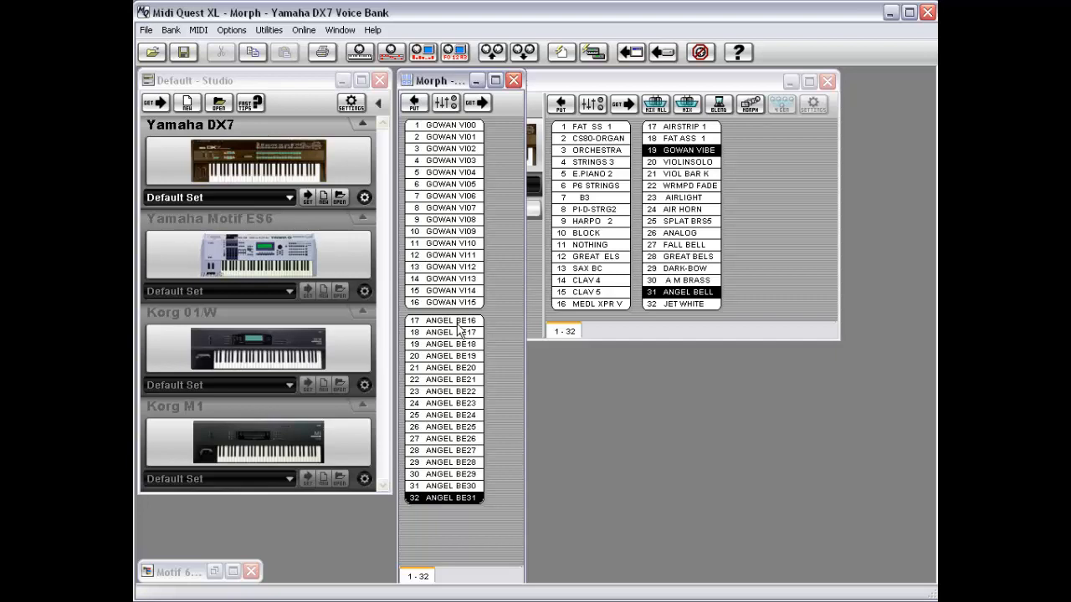
Close the Morph bank and generate a 4 Gen bank in Mix mode from GOWAN VIBE, WRMPD FADE, ANALOG and ANGEL BELL.
double_click(409, 84)
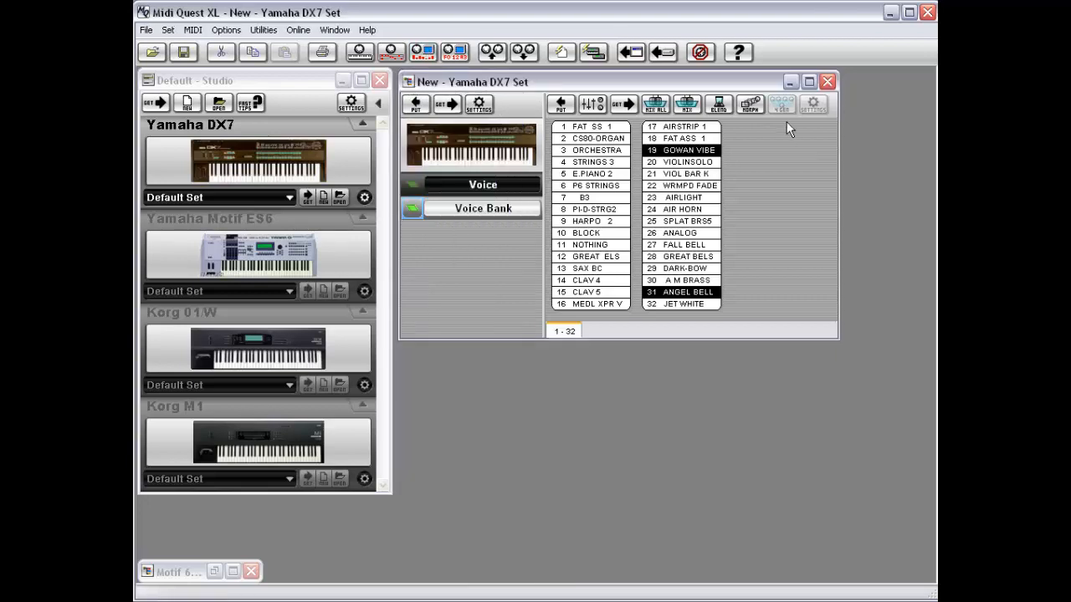
ctrl+click(693, 186)
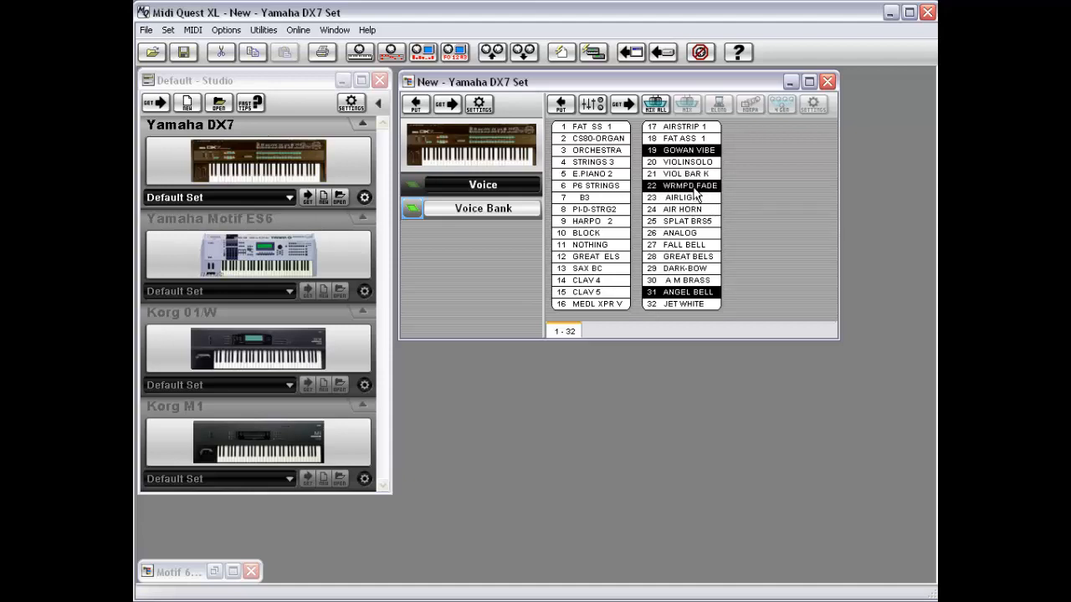
ctrl+click(692, 234)
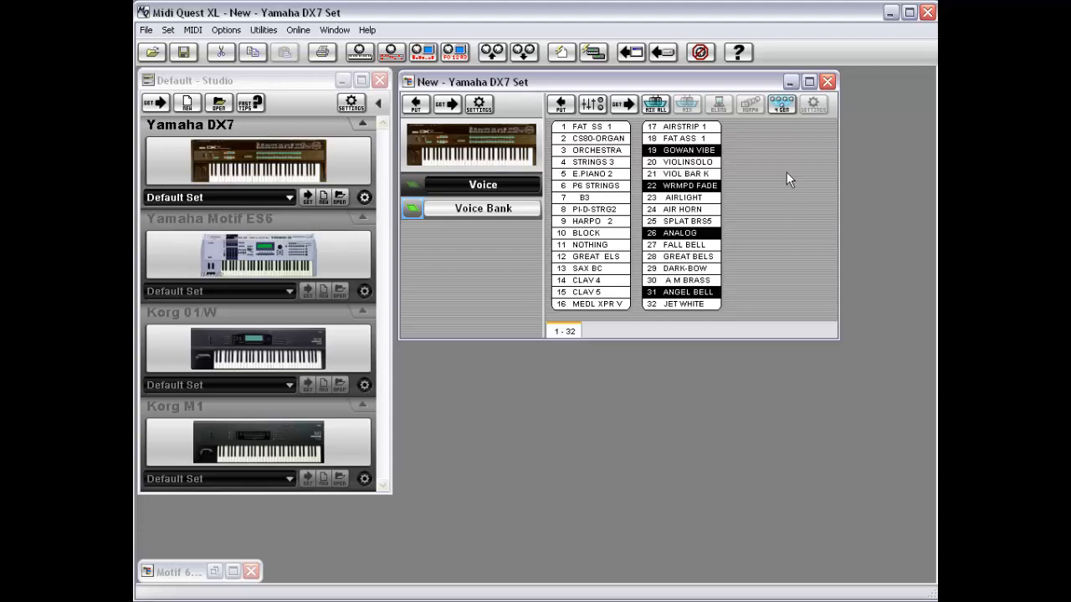
click(782, 104)
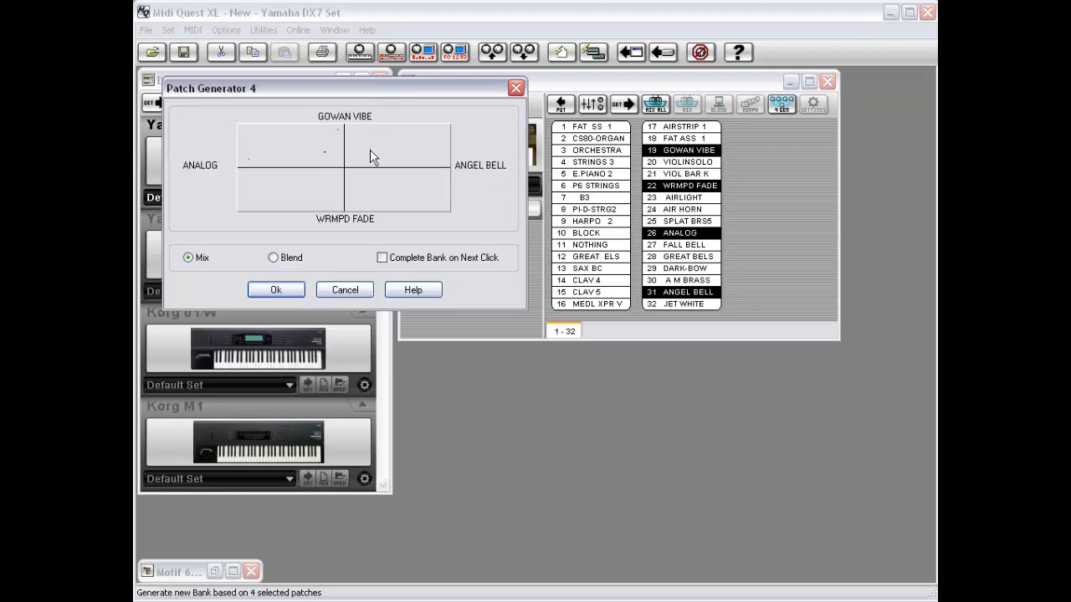
click(326, 182)
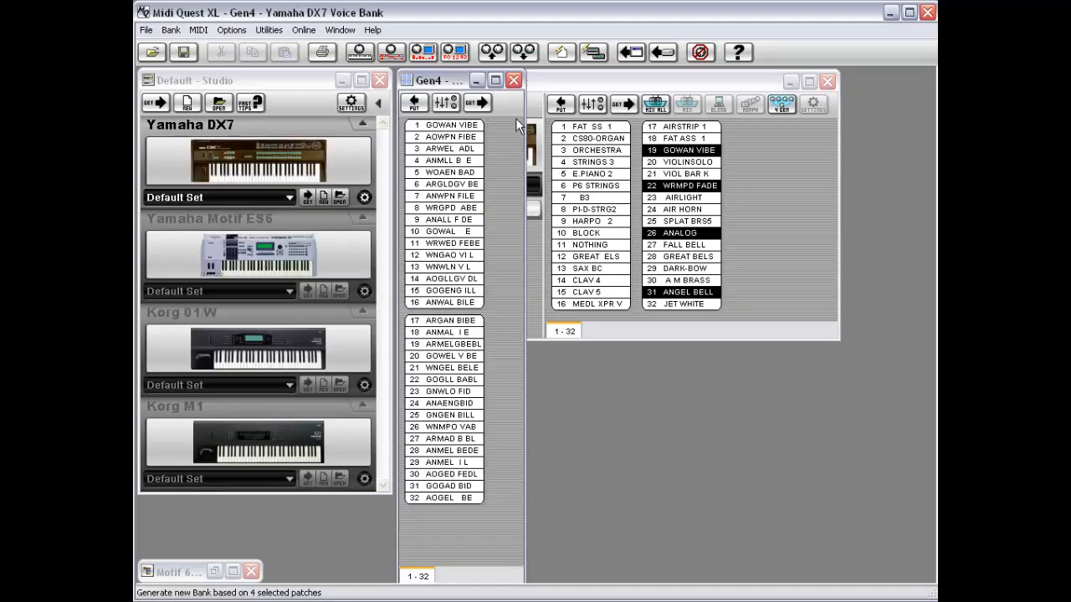
Audition patches 1 through 10 of the mixed Gen4 bank in order, ending back on patch 9.
click(459, 128)
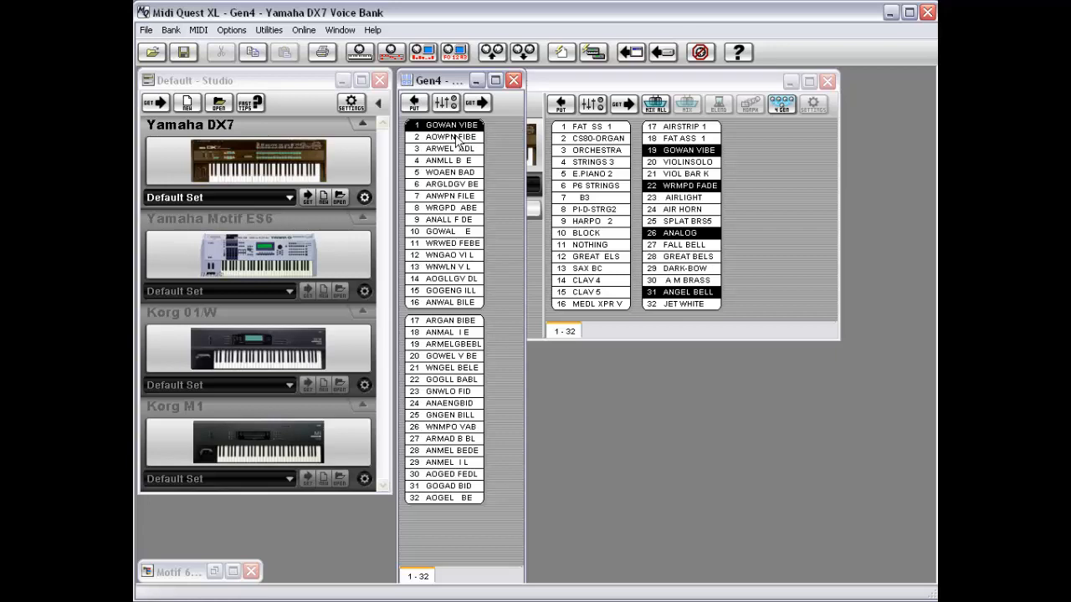
click(458, 137)
click(455, 151)
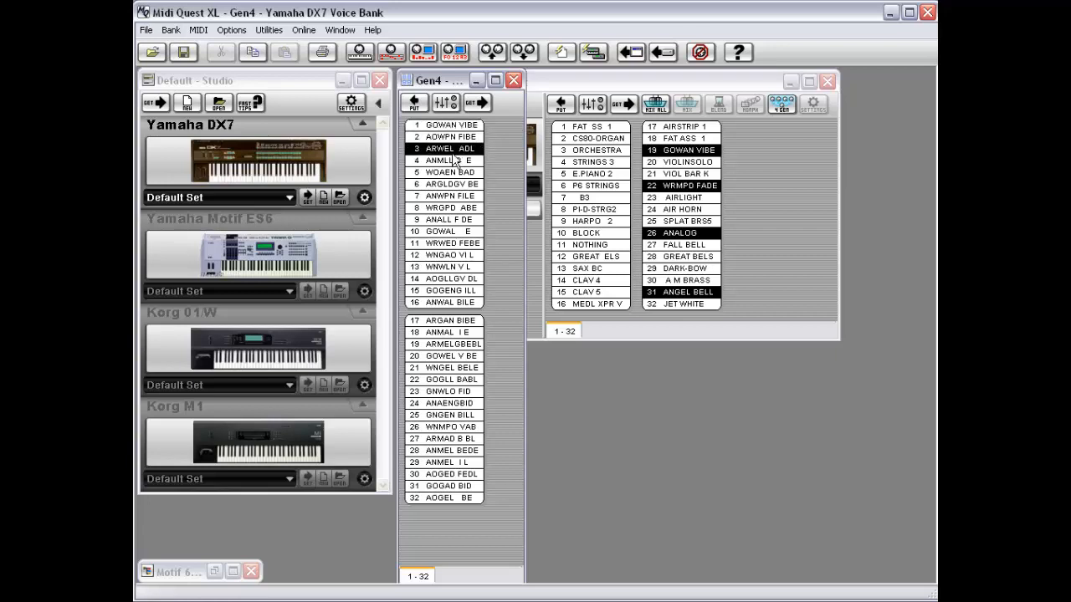
click(452, 162)
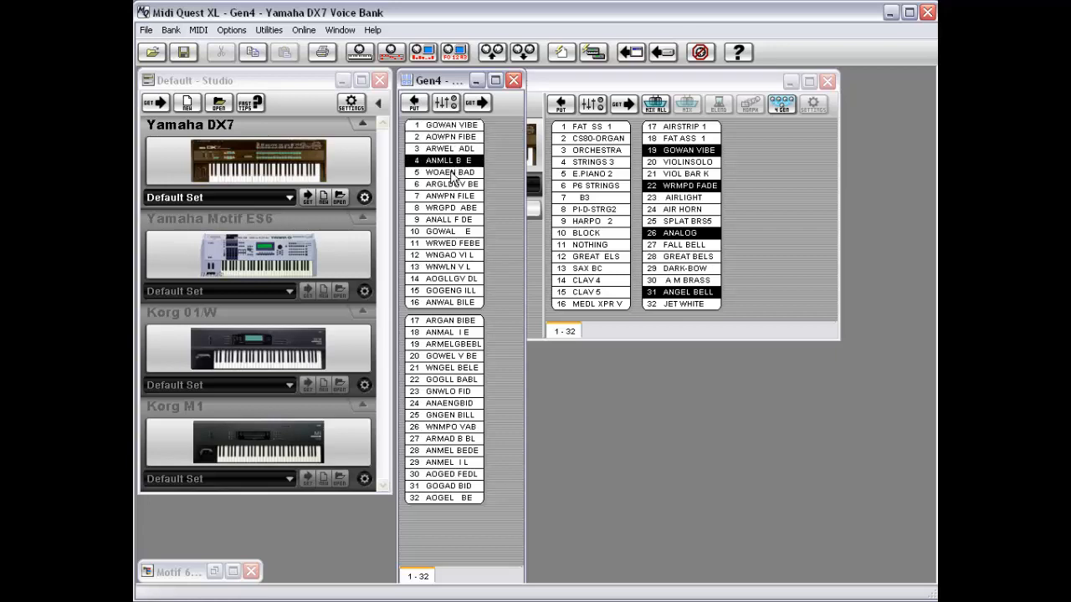
click(453, 173)
click(454, 184)
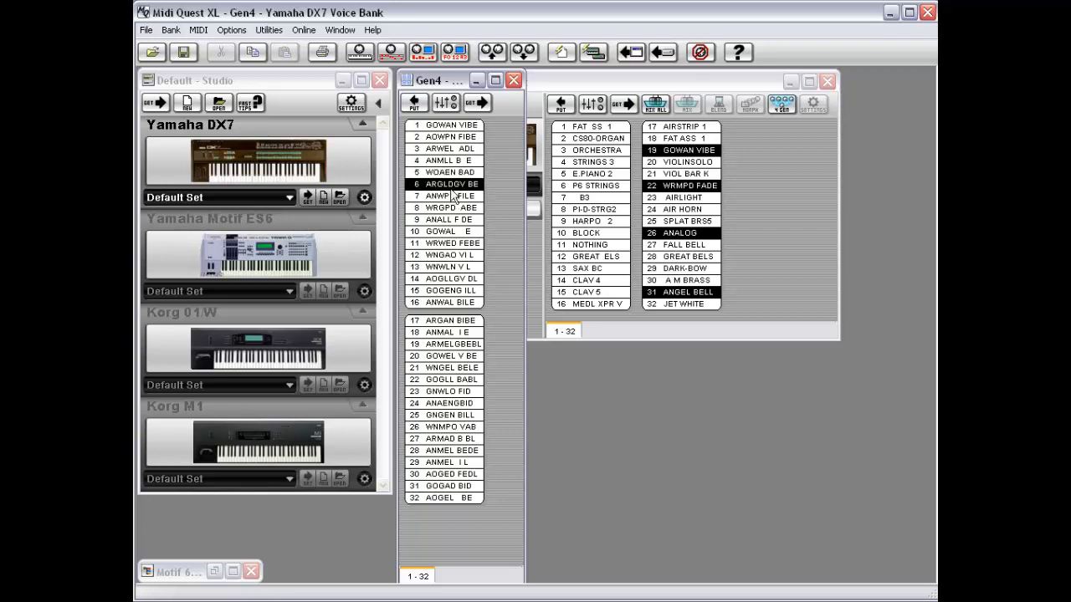
click(451, 197)
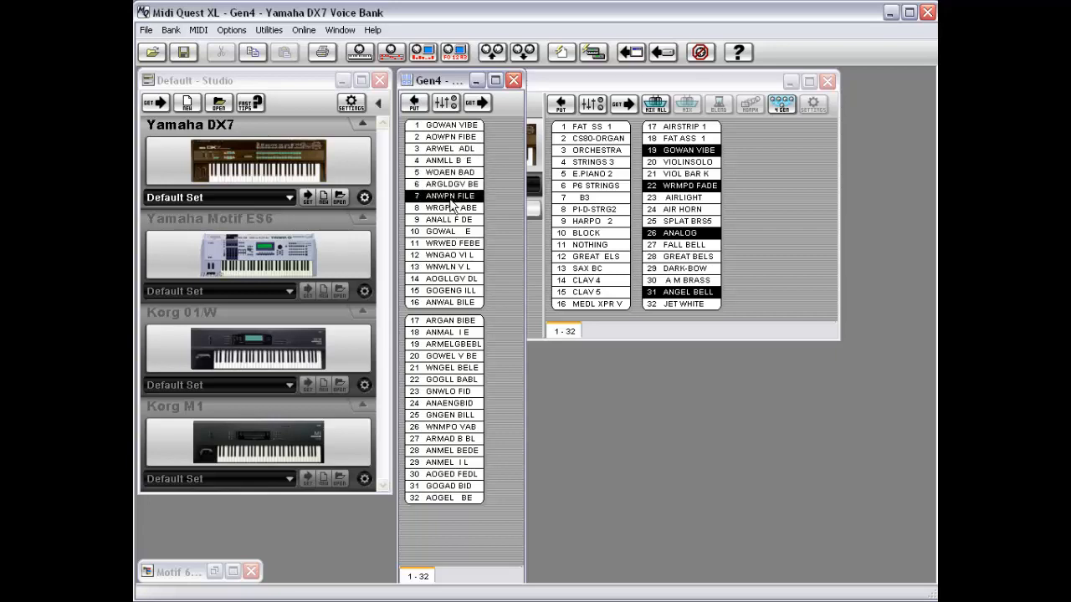
click(451, 209)
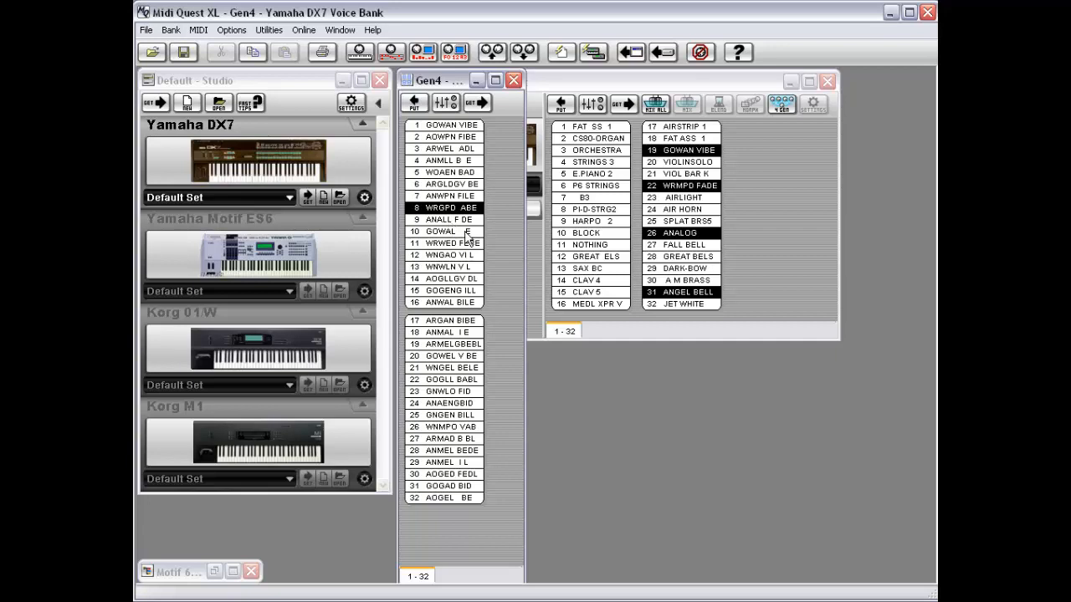
click(460, 221)
click(457, 234)
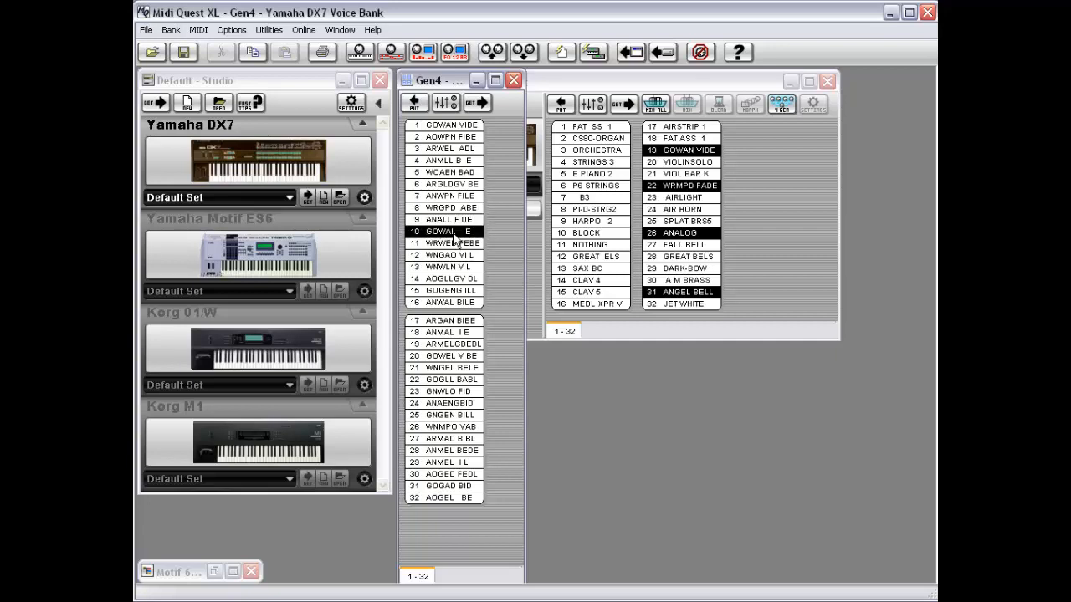
click(452, 221)
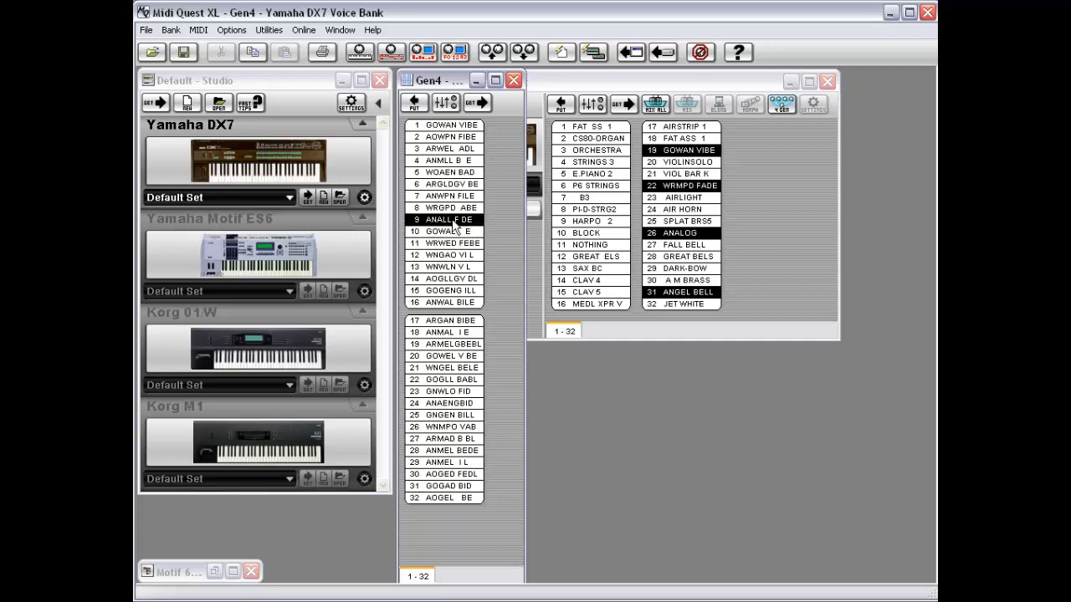
Close the mixed Gen4 bank and generate another from the same four patches with Blend and Complete Bank on Next Click, placing the point near GOWAN VIBE.
double_click(406, 83)
click(785, 107)
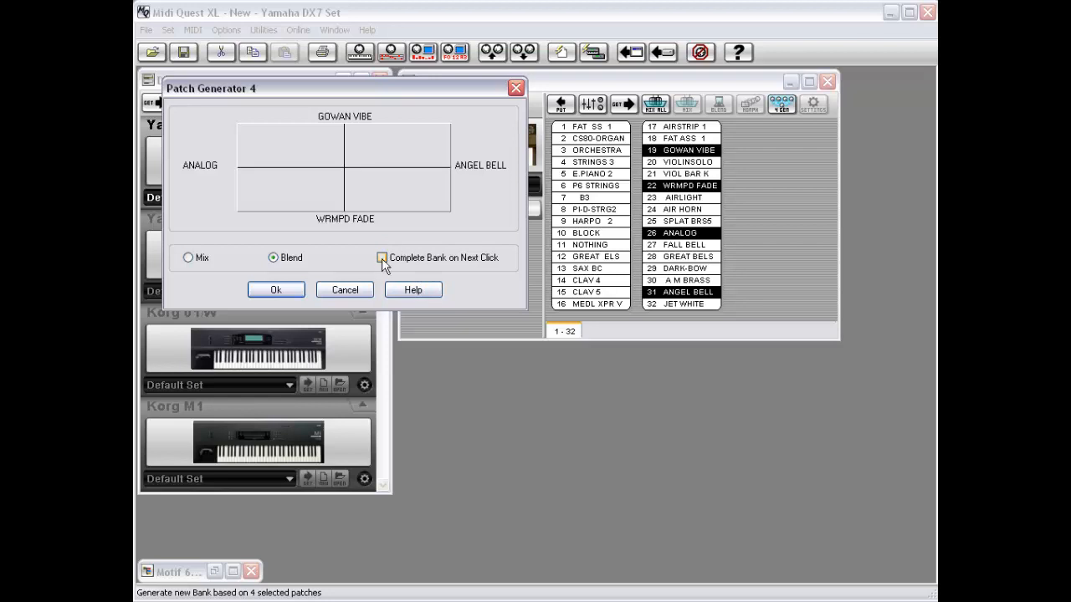
click(383, 259)
click(332, 144)
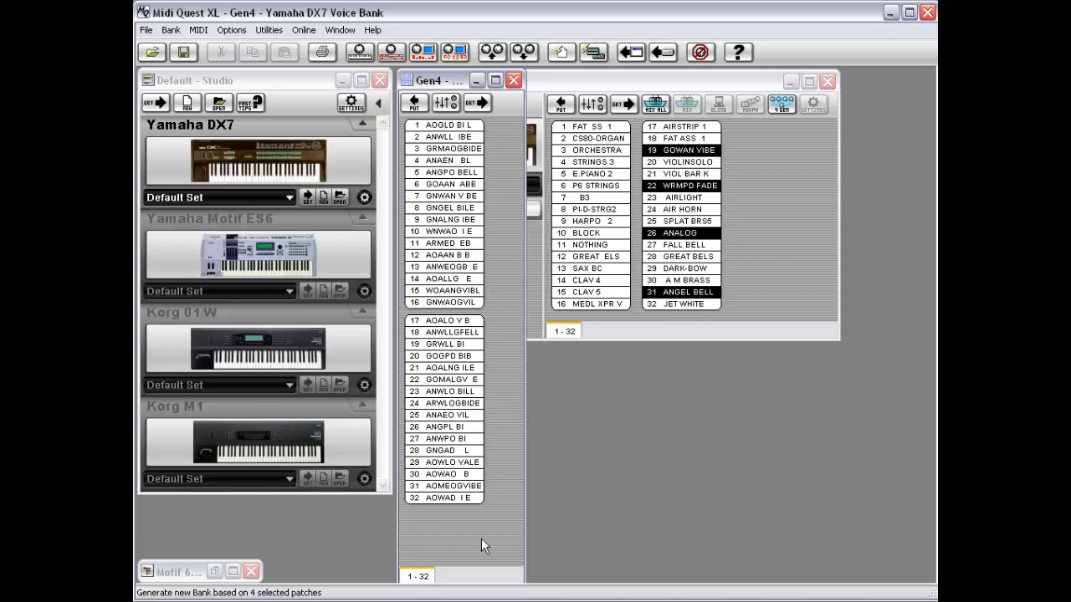
Audition patches 5, 6, 7 and 9 of the blended Gen4 bank.
click(455, 174)
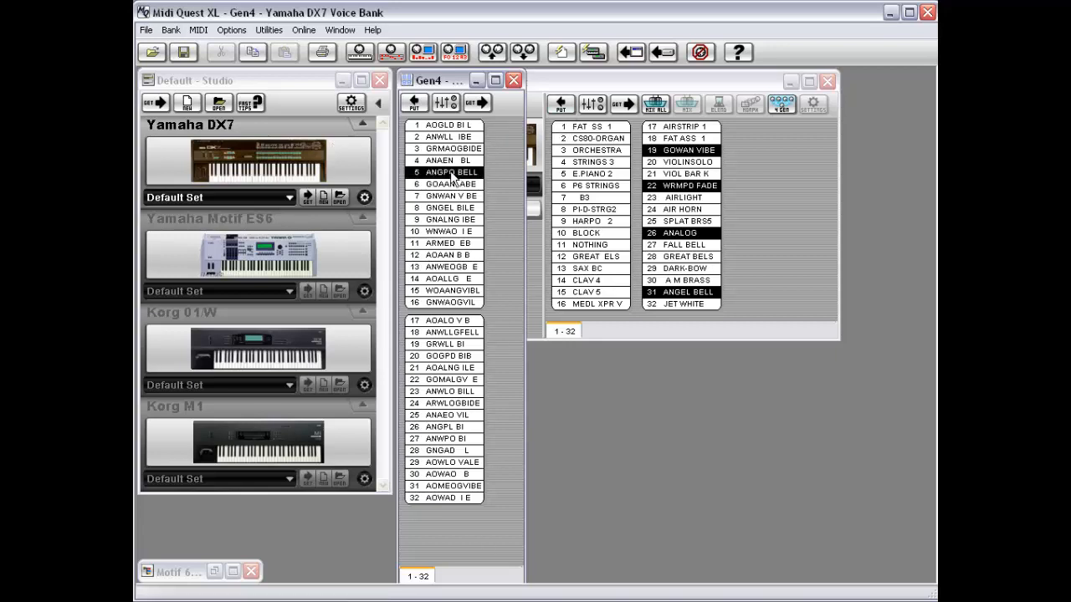
click(452, 185)
click(453, 197)
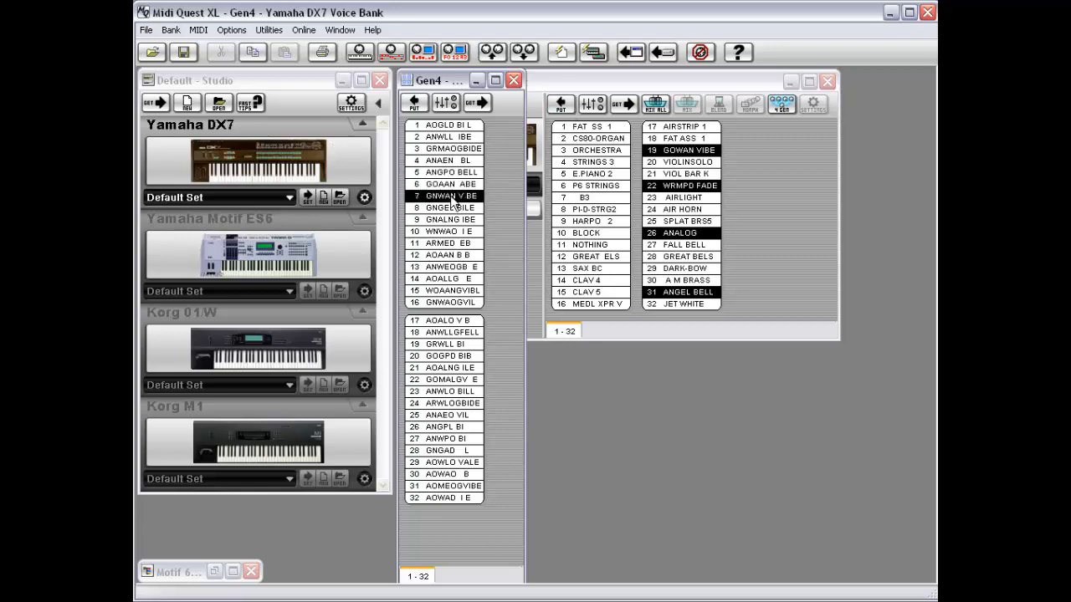
click(451, 219)
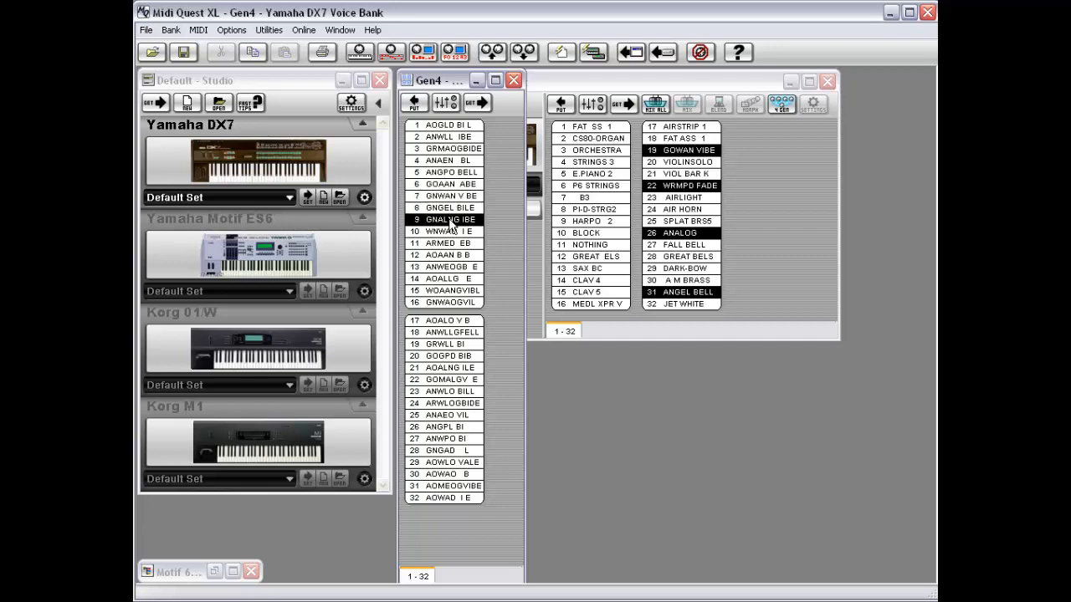
Close the blended Gen4 bank and switch from the Yamaha DX7 set to the Motif 6 ES Factory set.
double_click(407, 76)
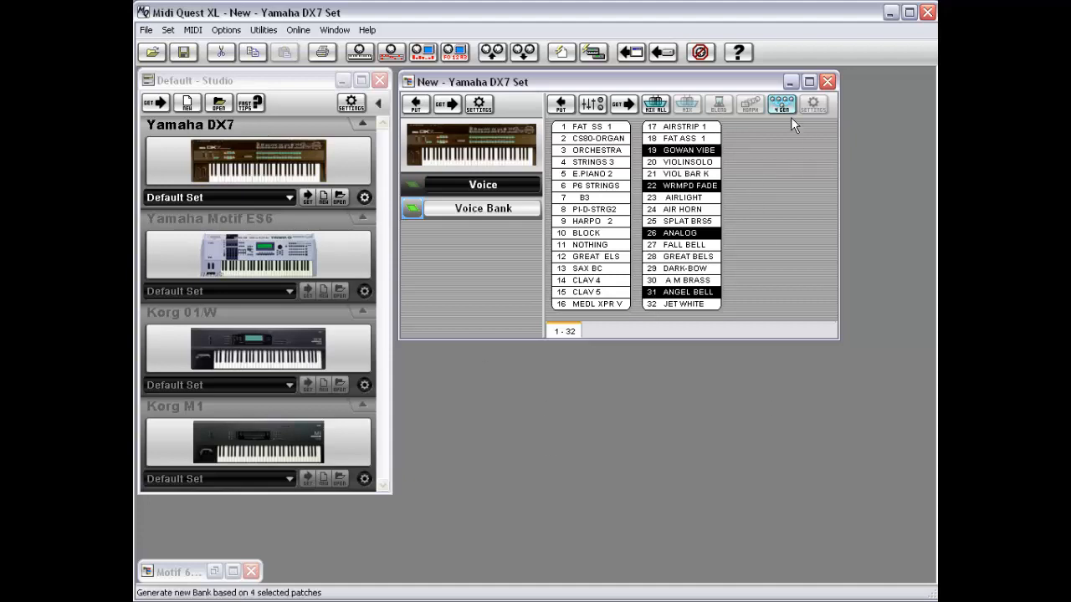
click(792, 83)
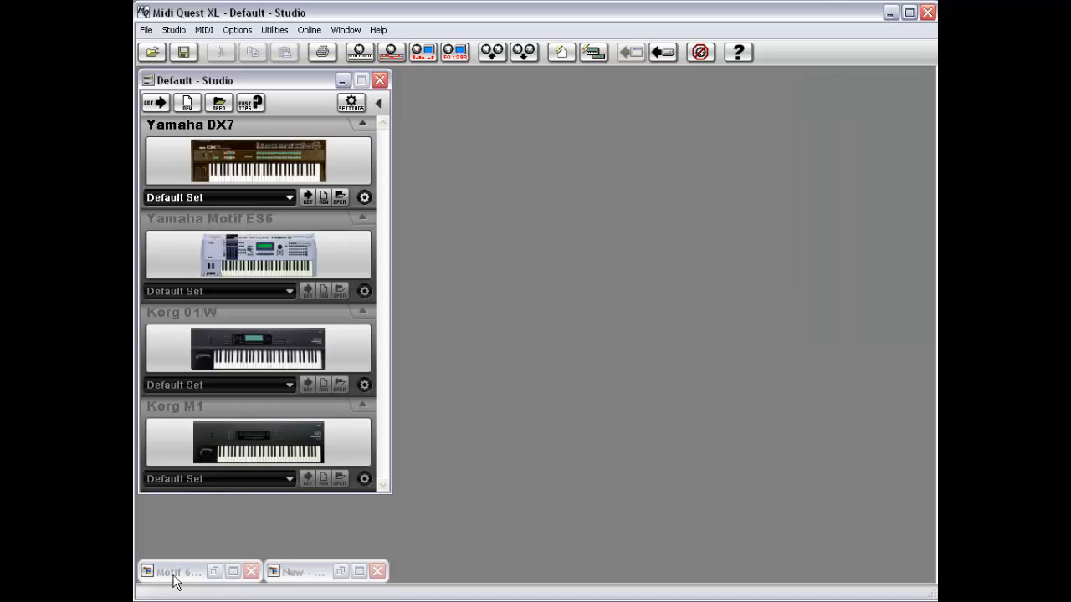
double_click(176, 574)
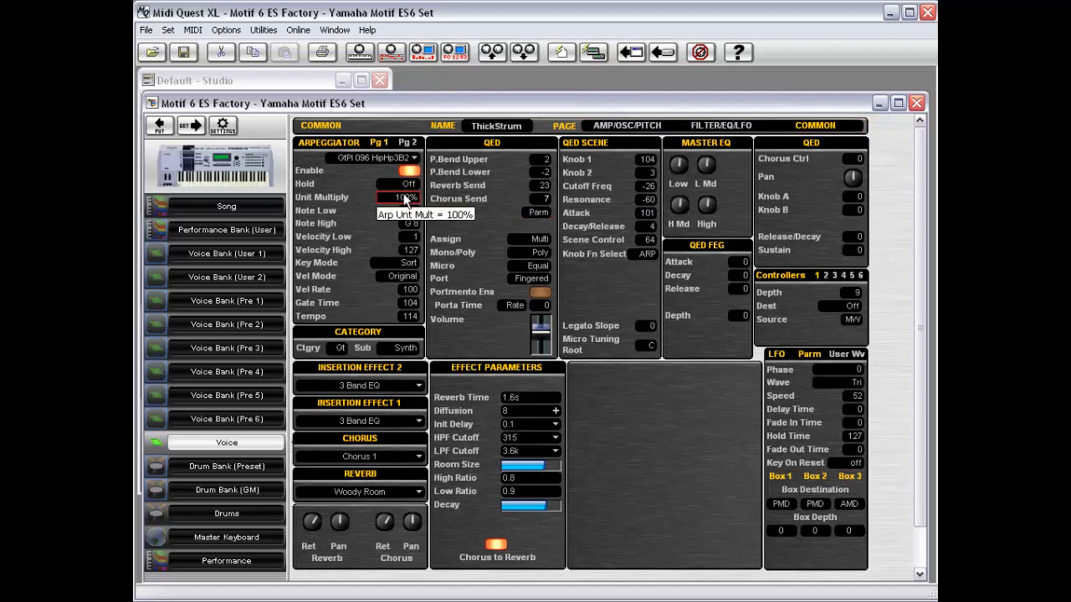
Set the ThickStrum arpeggiator's Unit Multiply to 200% and its Hold to On.
mouse_move(407, 203)
mouse_down()
mouse_move(388, 203)
mouse_move(416, 205)
mouse_move(406, 206)
mouse_up()
drag(407, 204, 410, 202)
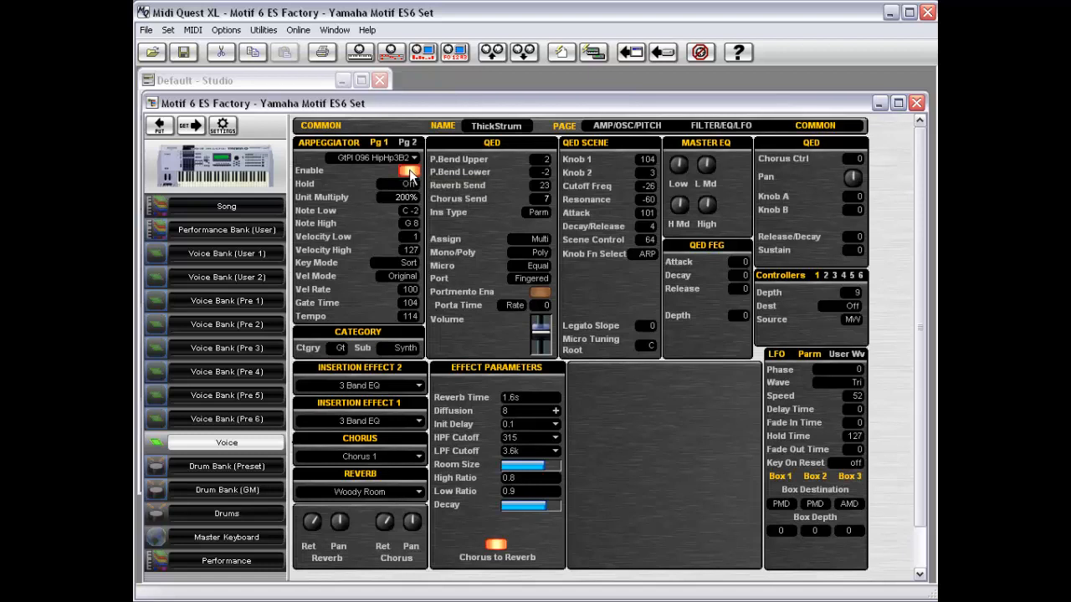
click(409, 186)
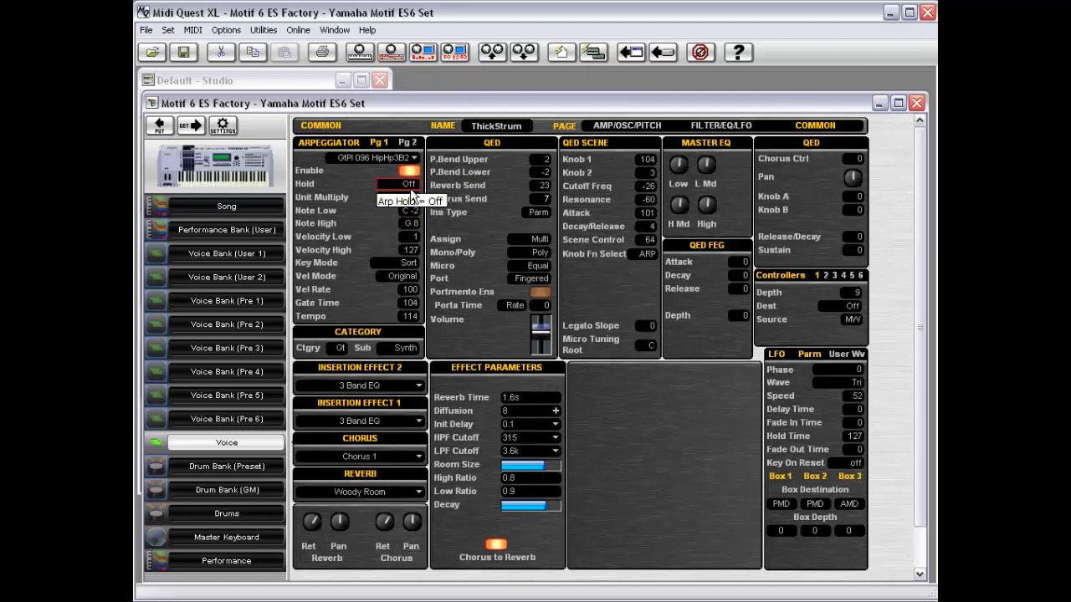
click(410, 184)
right_click(409, 188)
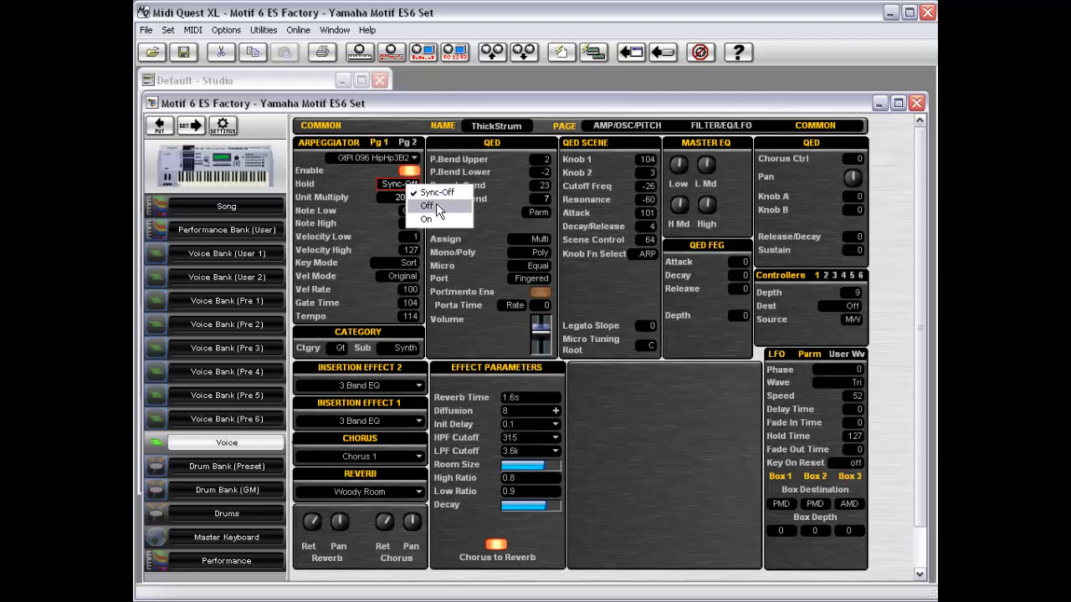
click(429, 205)
right_click(410, 183)
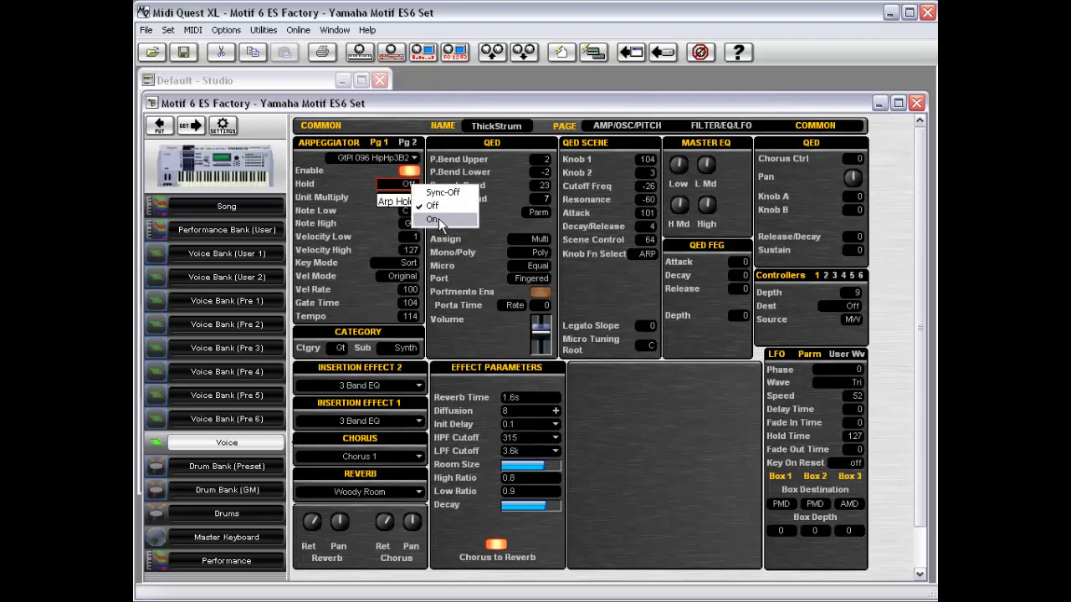
click(438, 218)
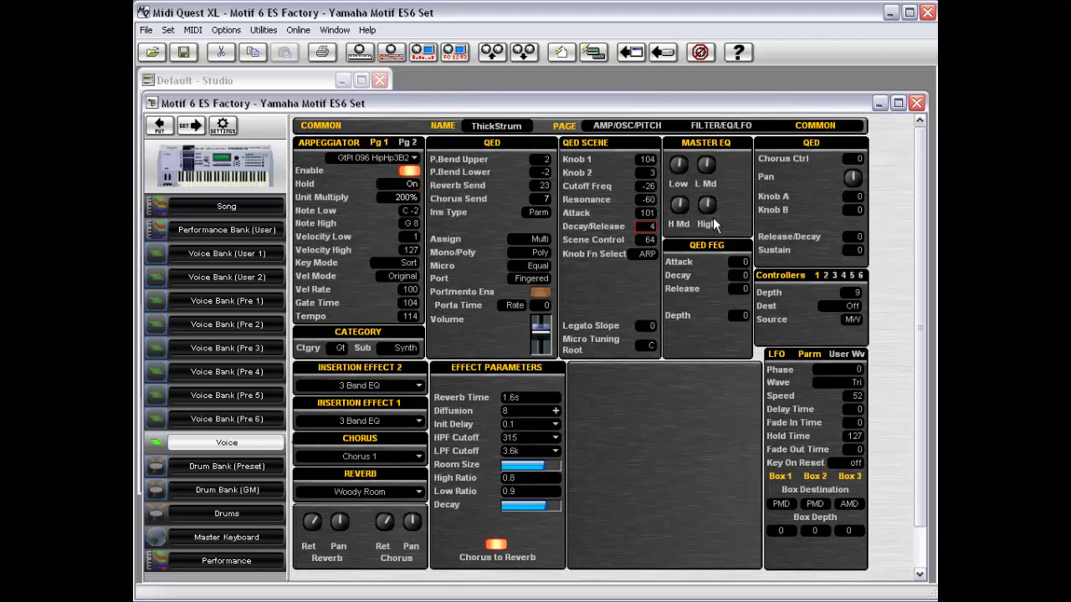
Turn ThickStrum's QED Pan toward the left and reduce the reverb's Room Size.
drag(857, 180, 828, 159)
mouse_move(547, 470)
mouse_move(548, 470)
mouse_down()
mouse_move(514, 471)
mouse_move(536, 471)
mouse_up()
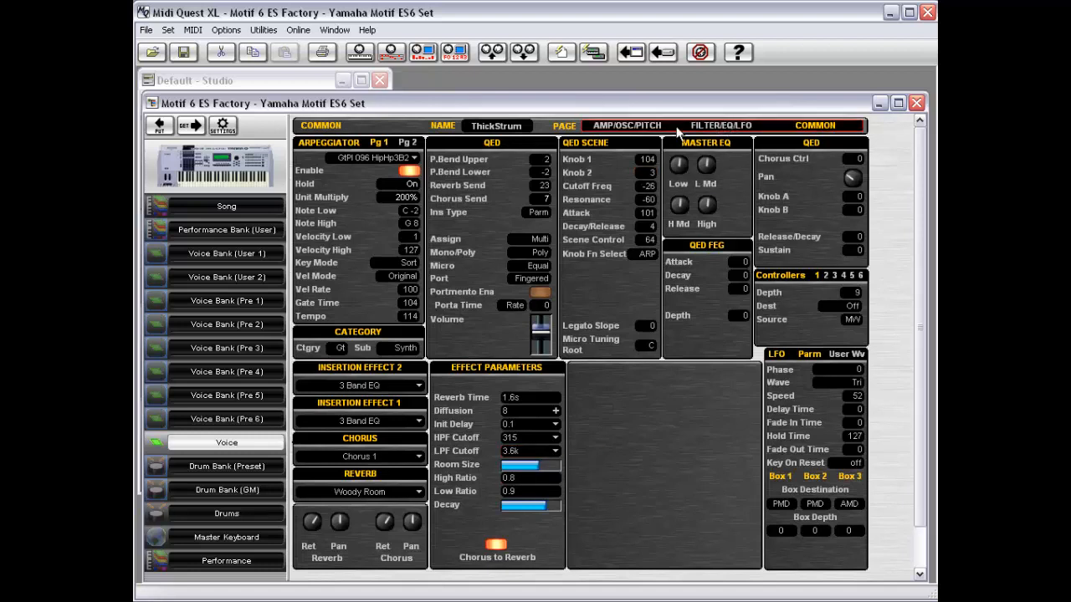
Look through ThickStrum's AMP/OSC/PITCH and FILTER/EQ/LFO pages, then return to the COMMON page.
click(638, 127)
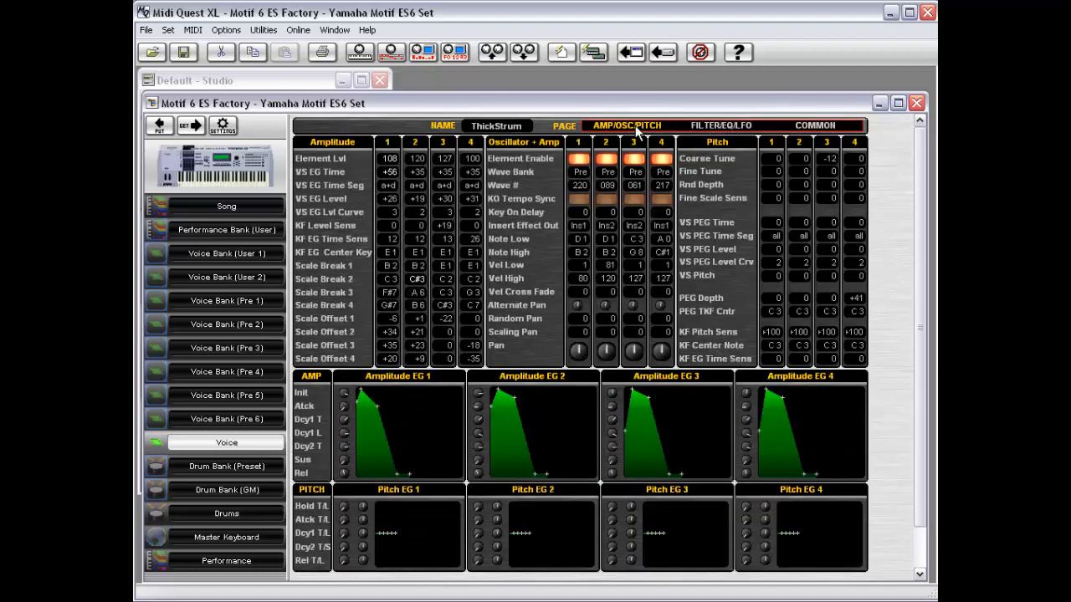
click(731, 127)
click(638, 127)
click(719, 127)
click(818, 125)
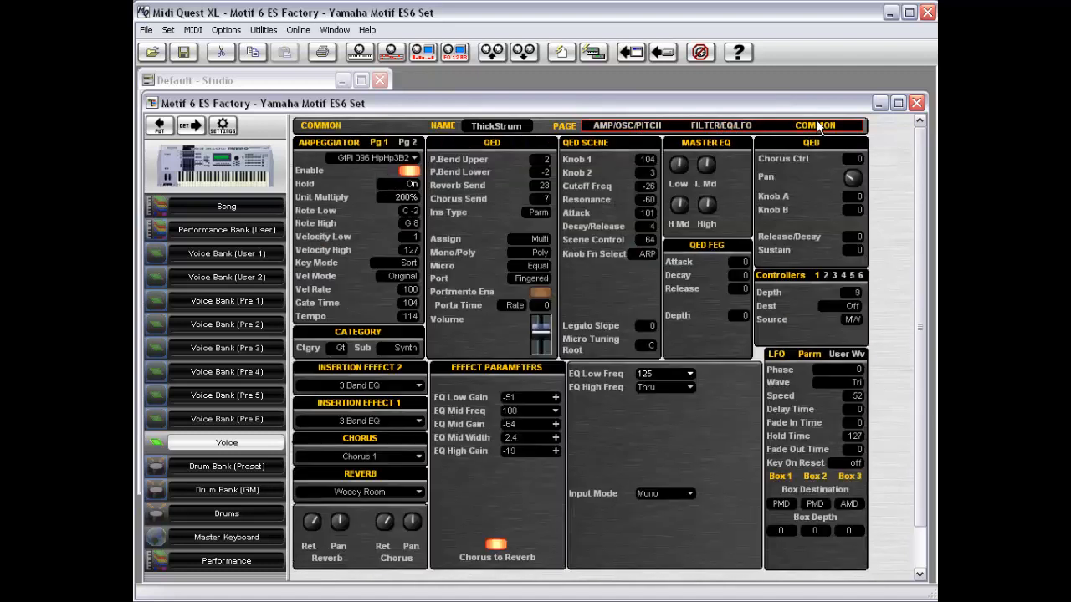
Set Controller 4's Depth to 14 and the effect's EQ Mid Freq to 2.0k for ThickStrum.
click(826, 275)
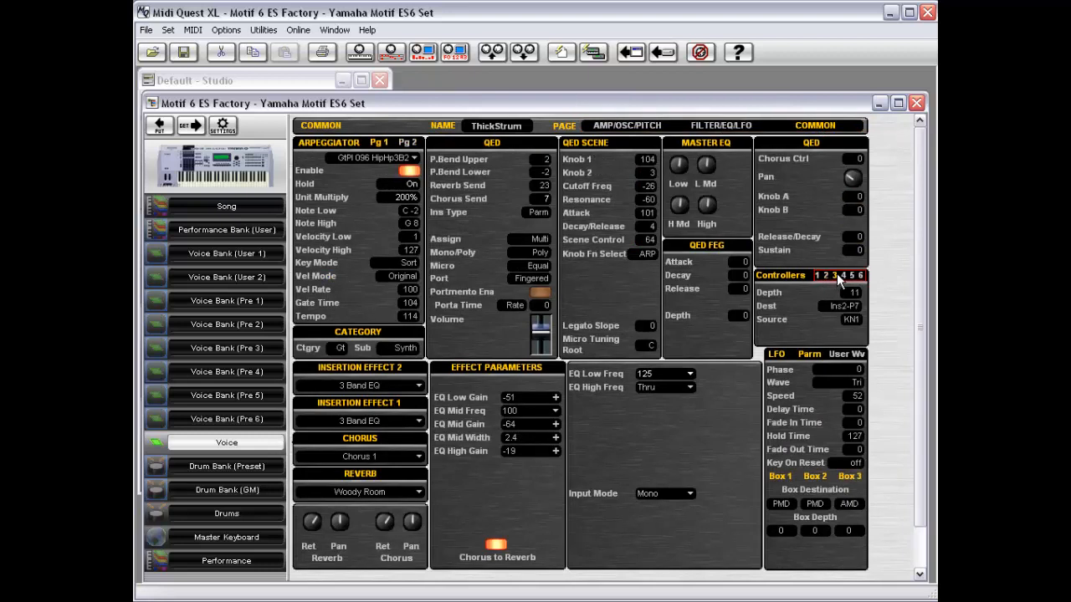
click(835, 276)
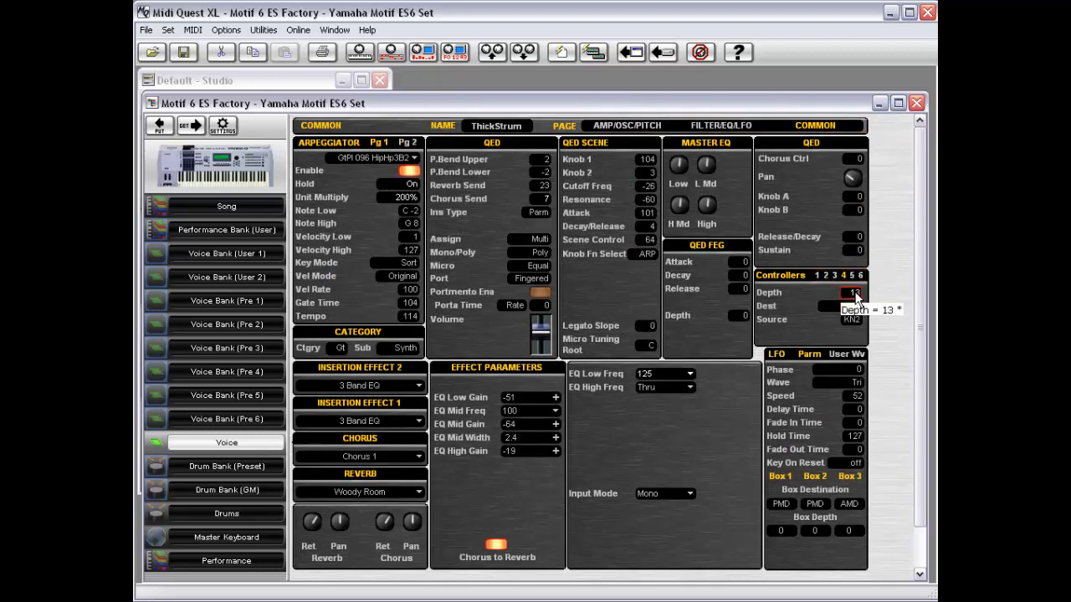
click(853, 276)
click(859, 276)
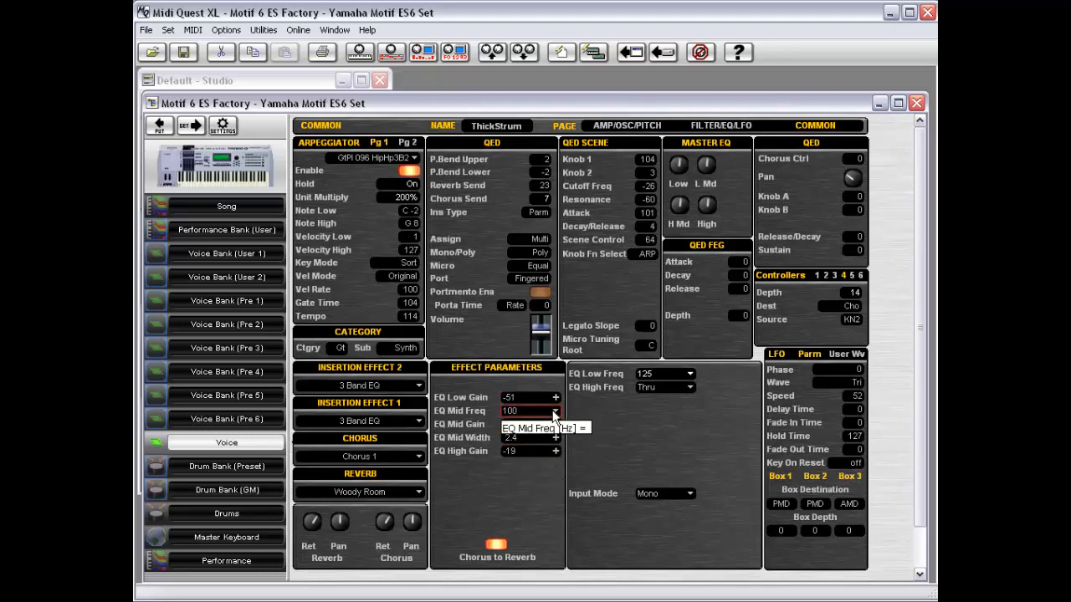
click(555, 411)
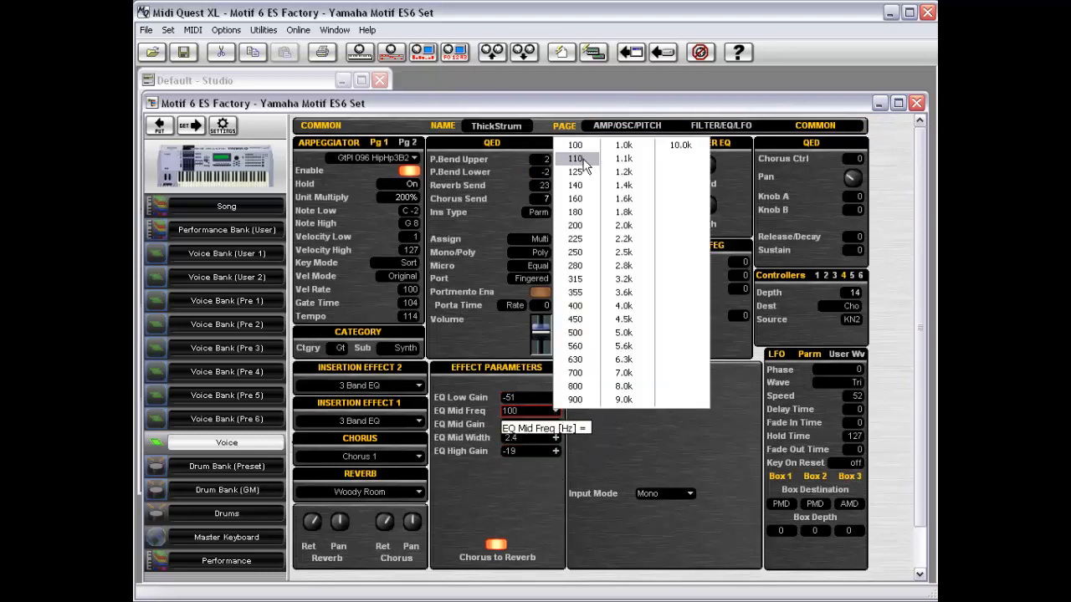
click(638, 231)
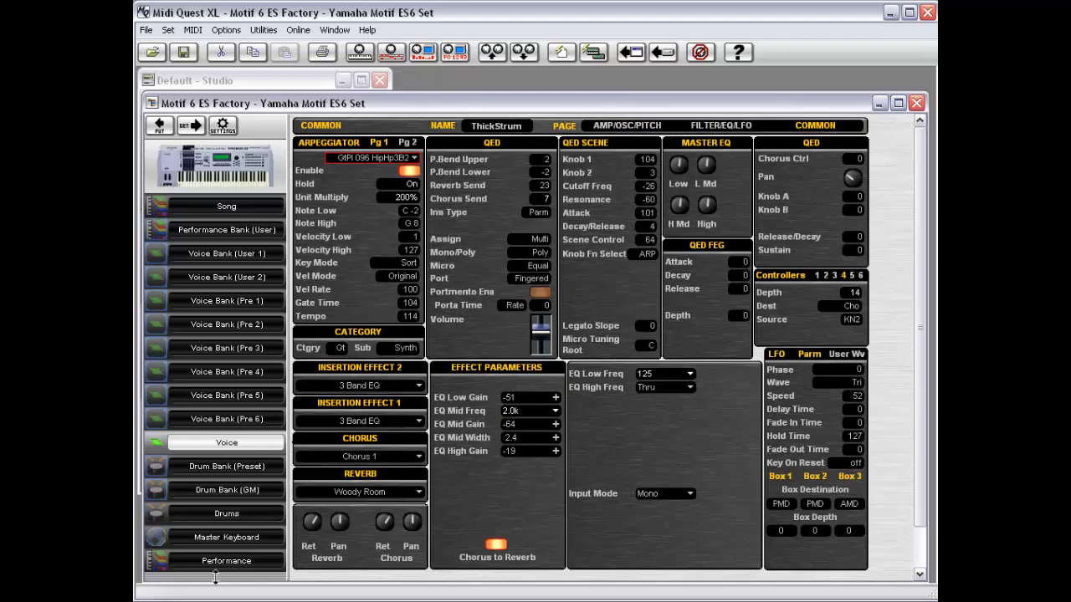
Open the Performance editor and browse the available voices for Part 1, filtering them by "bass", without choosing one.
click(244, 563)
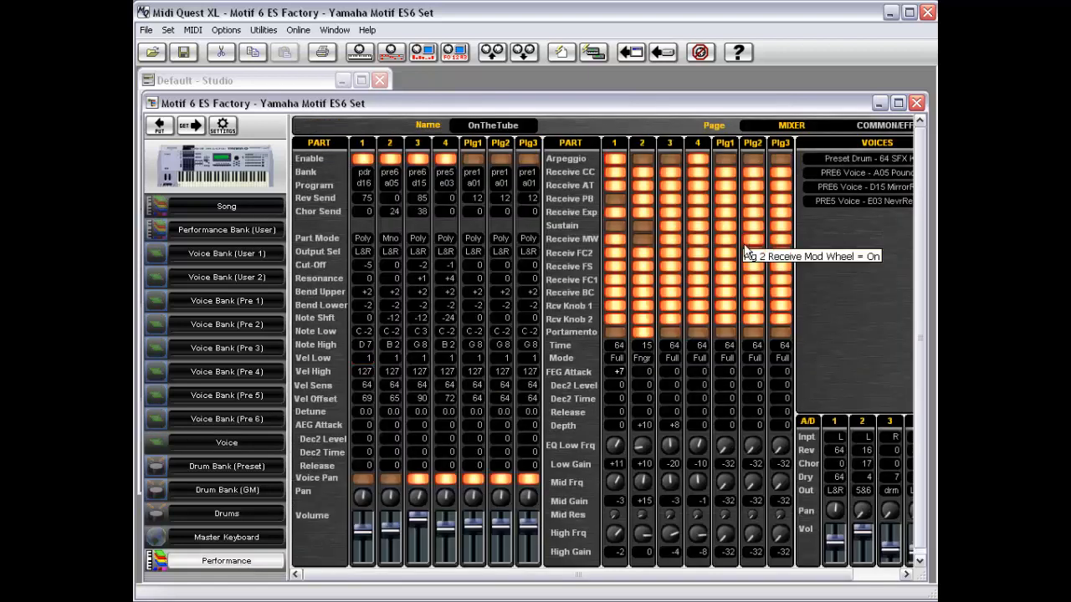
double_click(875, 165)
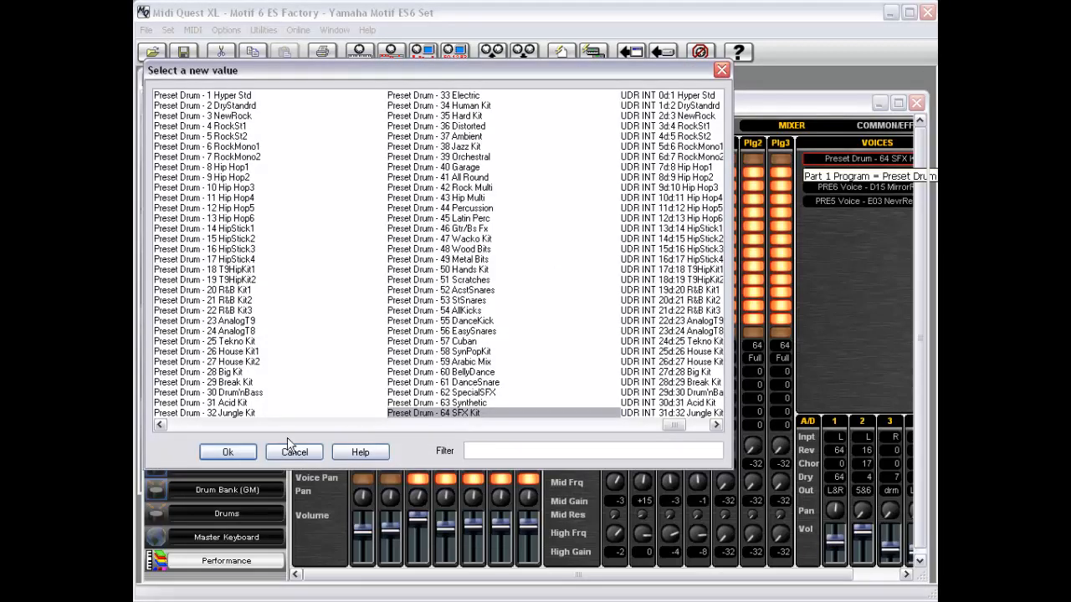
drag(675, 425, 321, 426)
click(511, 450)
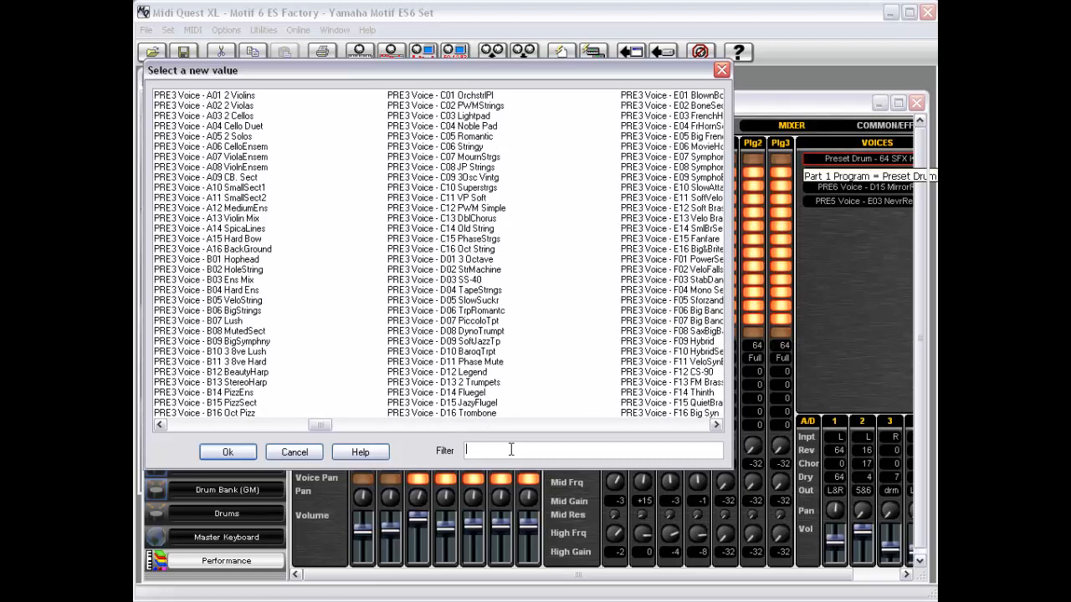
text(b)
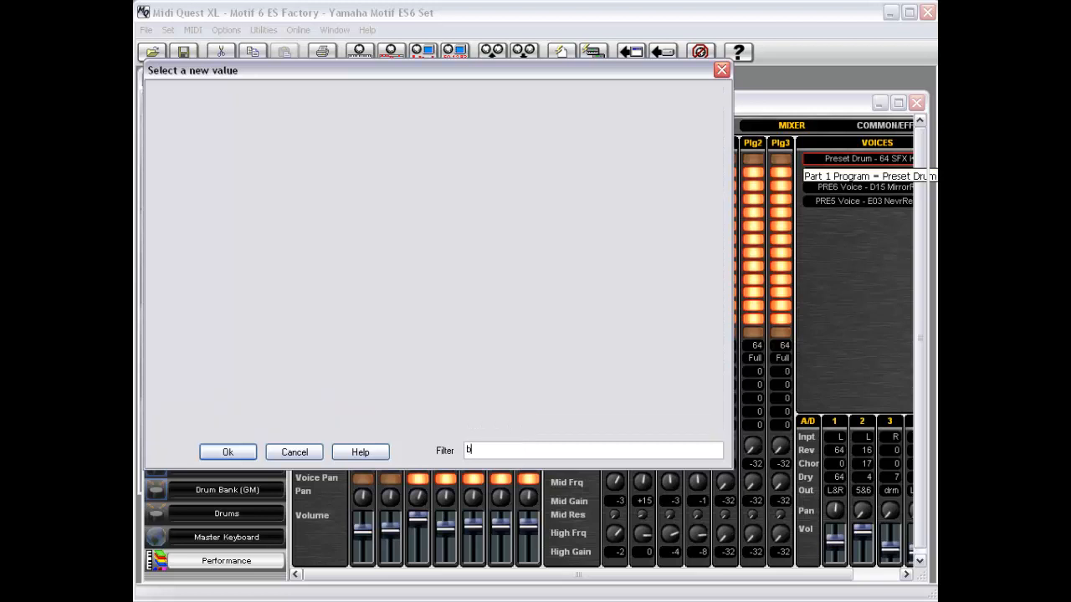
text(ass)
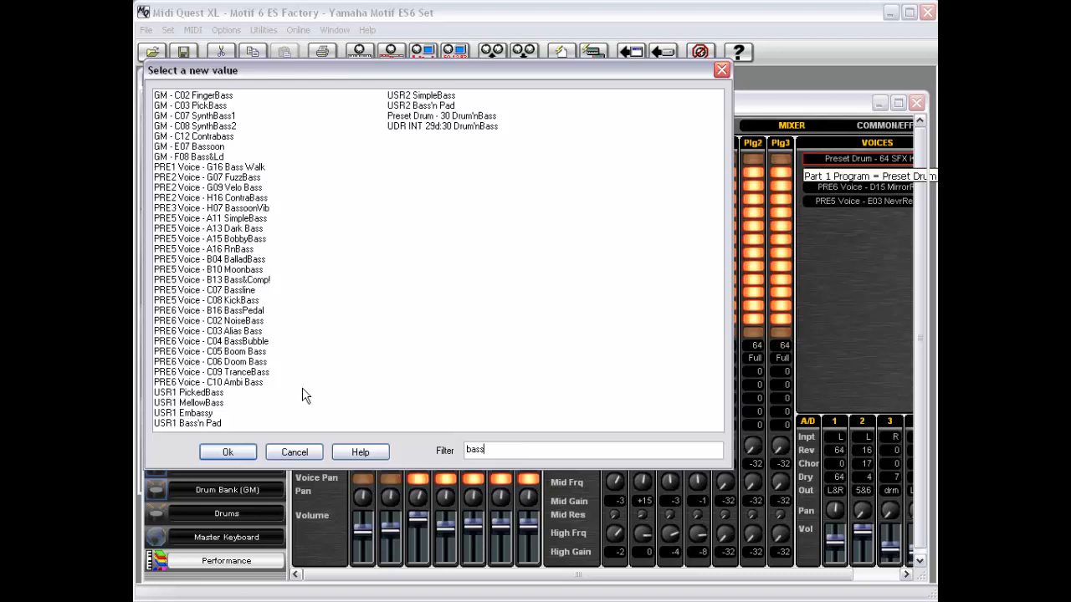
click(294, 453)
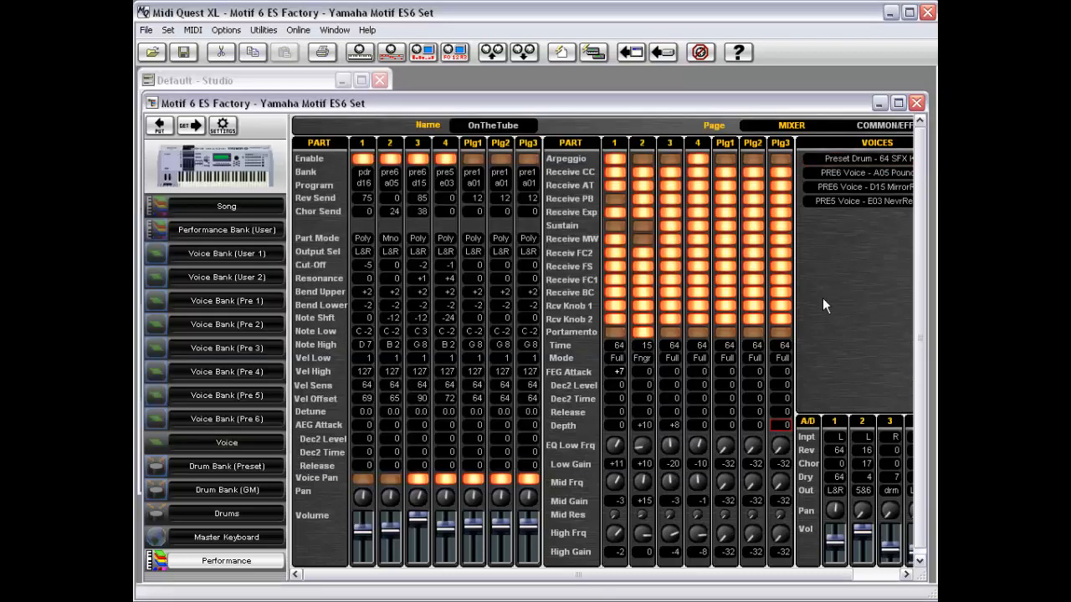
double_click(865, 158)
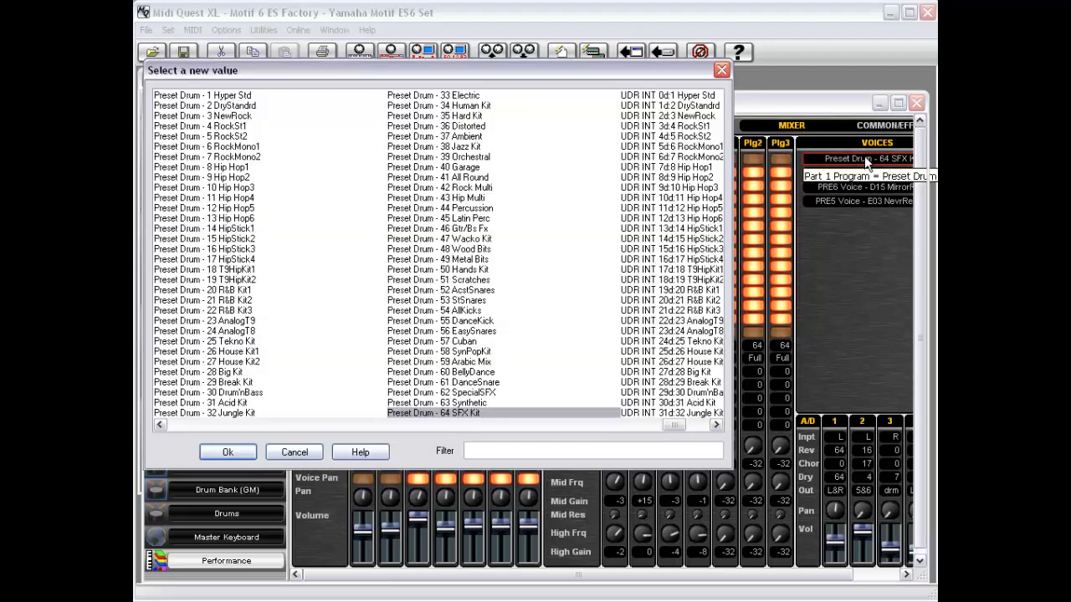
click(294, 453)
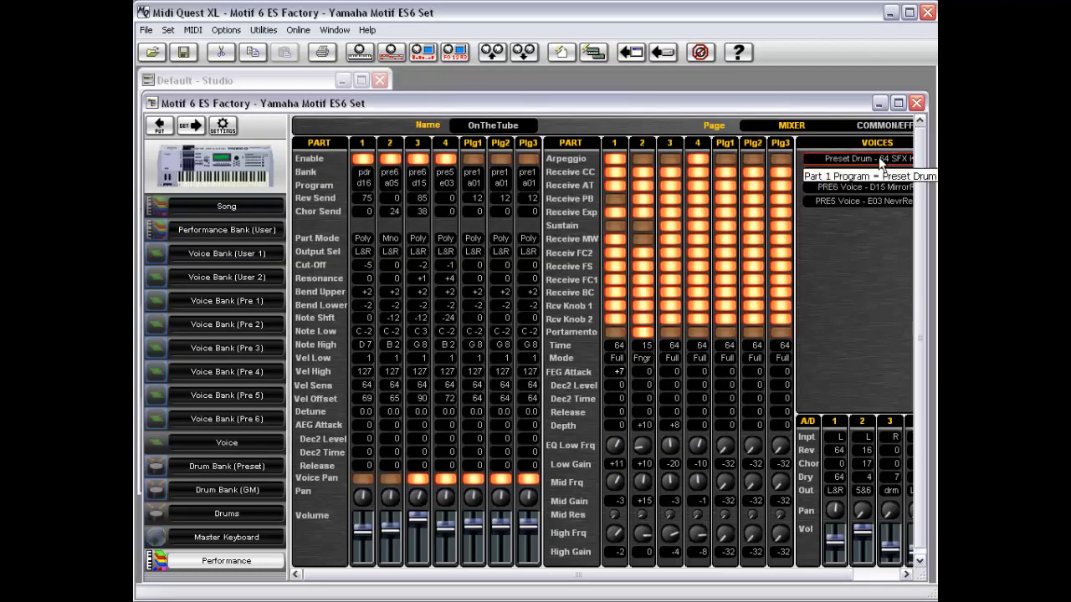
Assign USR1 Nylon Arp to Part 1 of the performance and open that voice for editing without saving the ThickStrum edits.
drag(361, 181, 249, 178)
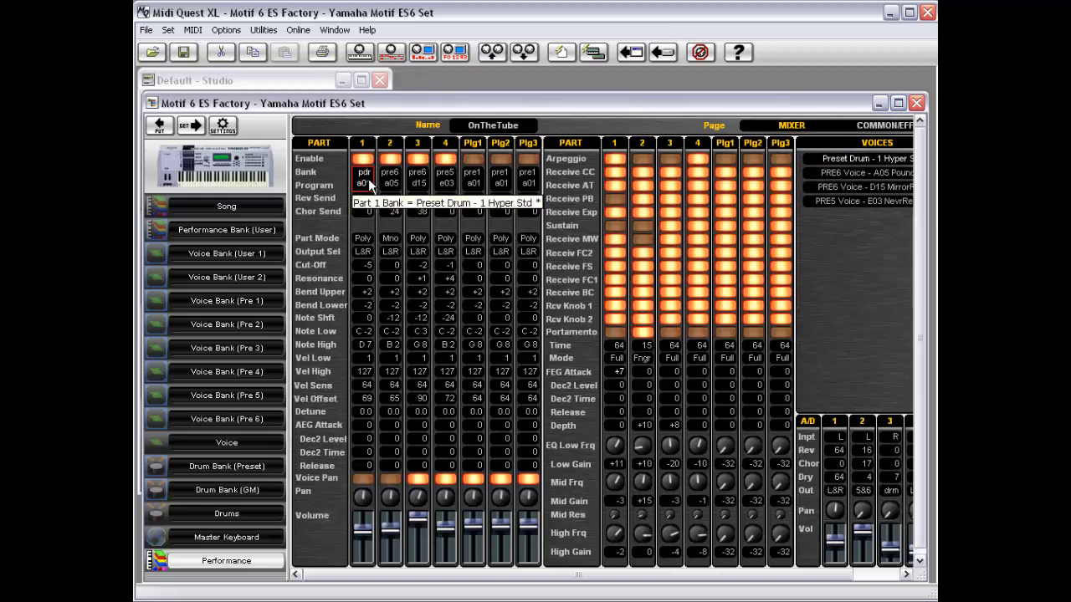
double_click(859, 164)
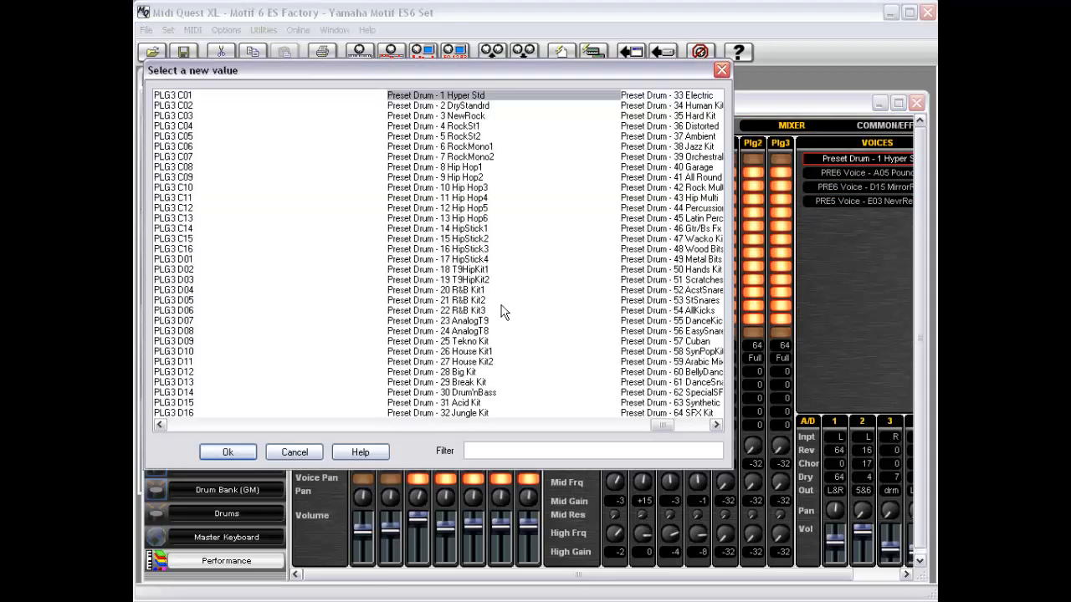
drag(679, 426, 509, 426)
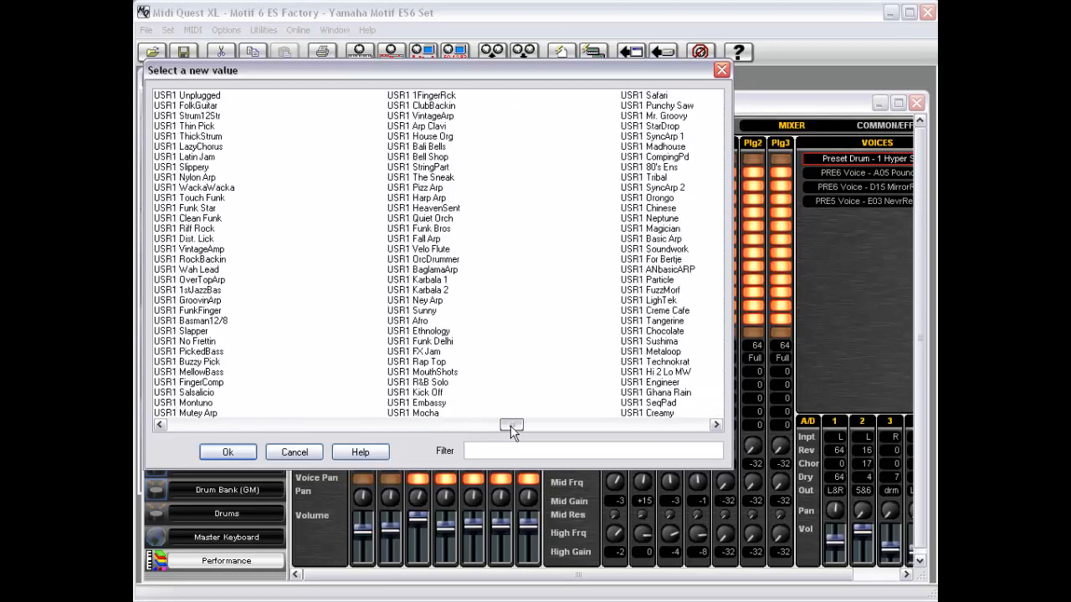
double_click(202, 179)
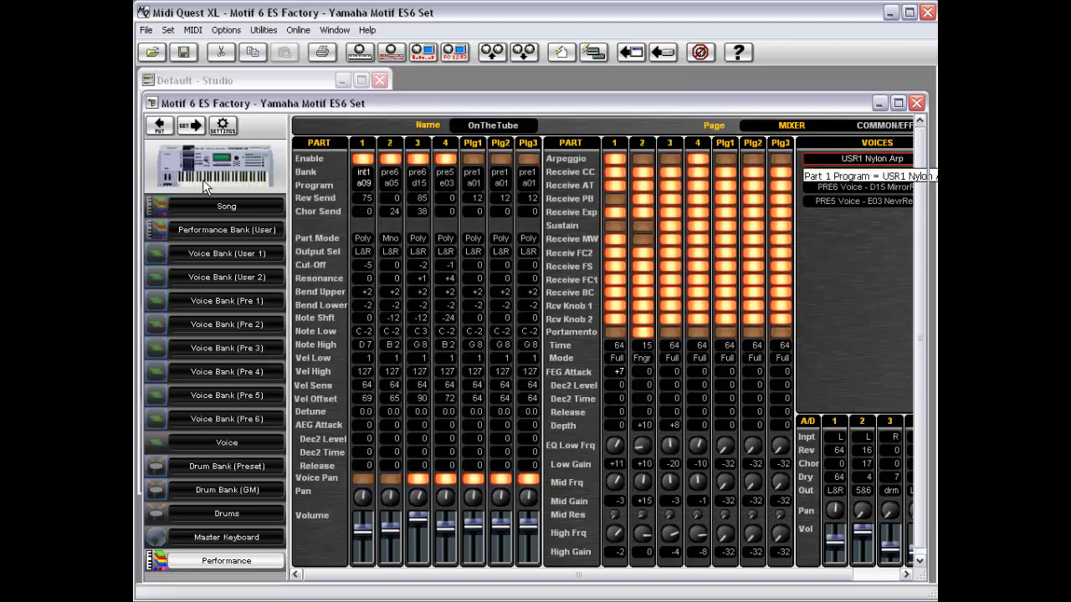
double_click(876, 157)
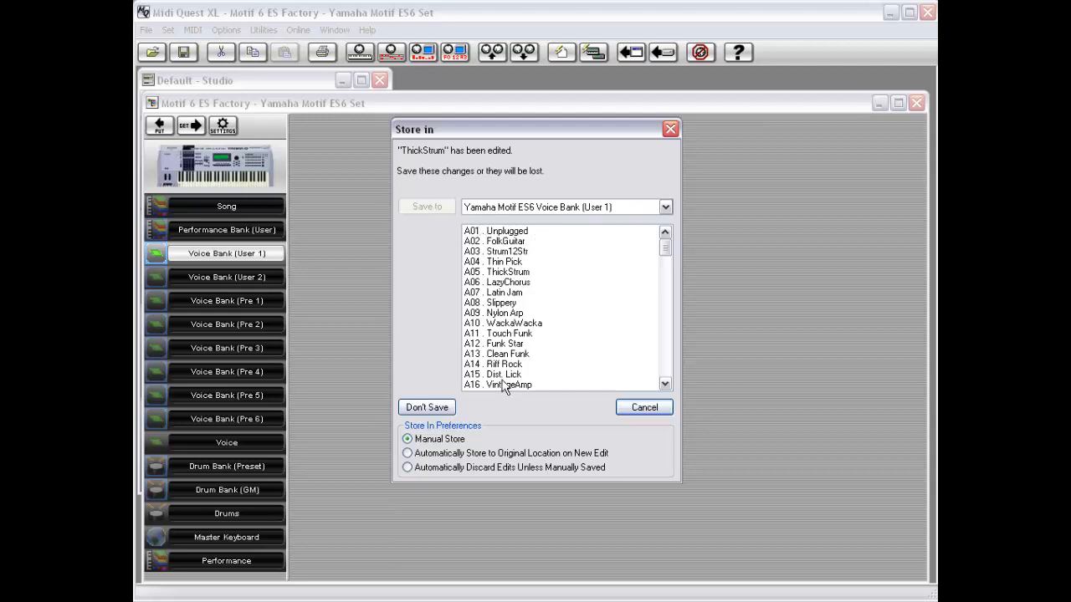
click(428, 407)
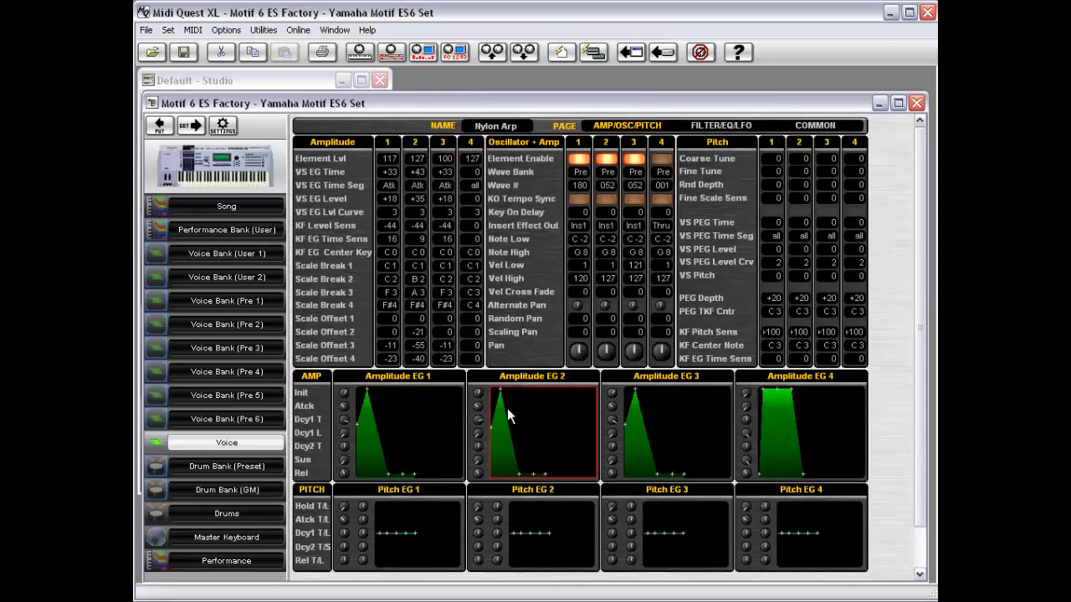
Reshape Nylon Arp's Amplitude EG 2 graphically, giving it a broader peak and a longer, higher decay.
drag(499, 391, 518, 410)
drag(535, 472, 502, 396)
drag(535, 474, 541, 462)
drag(544, 410, 470, 413)
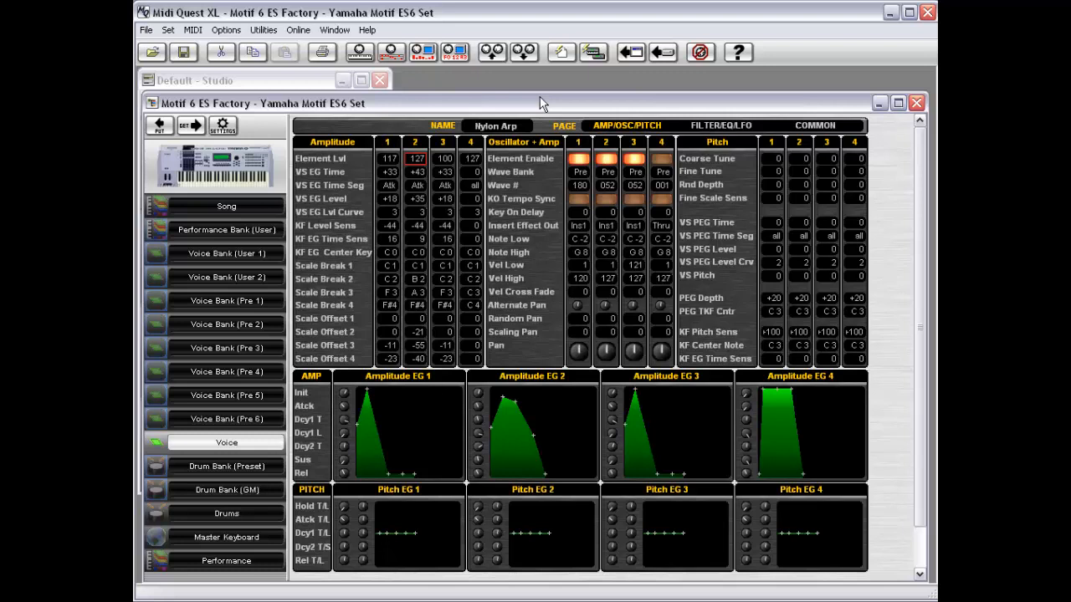
click(581, 240)
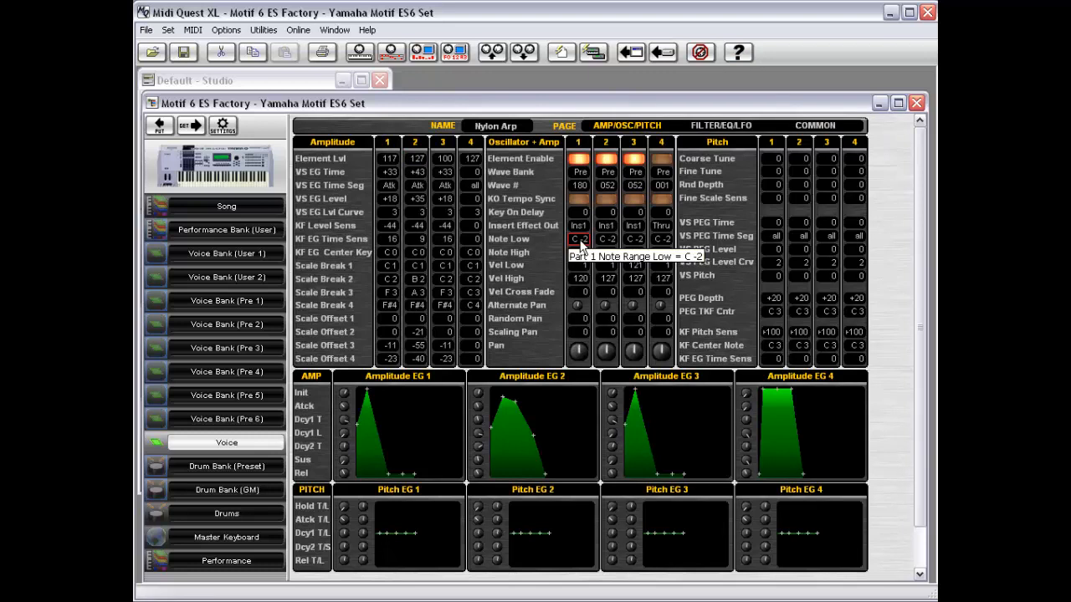
Set Element 1's Note Low to A -1 in the Nylon Arp voice, leaving the Amplitude EG 2 graph selected.
drag(581, 241, 610, 244)
scroll(577, 240, up, 3)
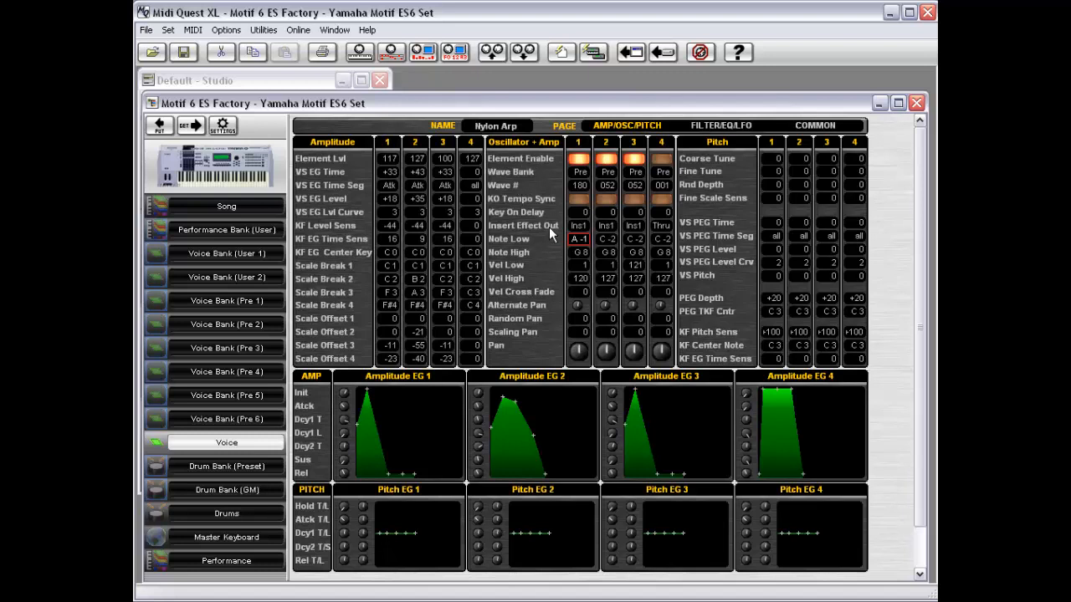
click(631, 467)
click(525, 412)
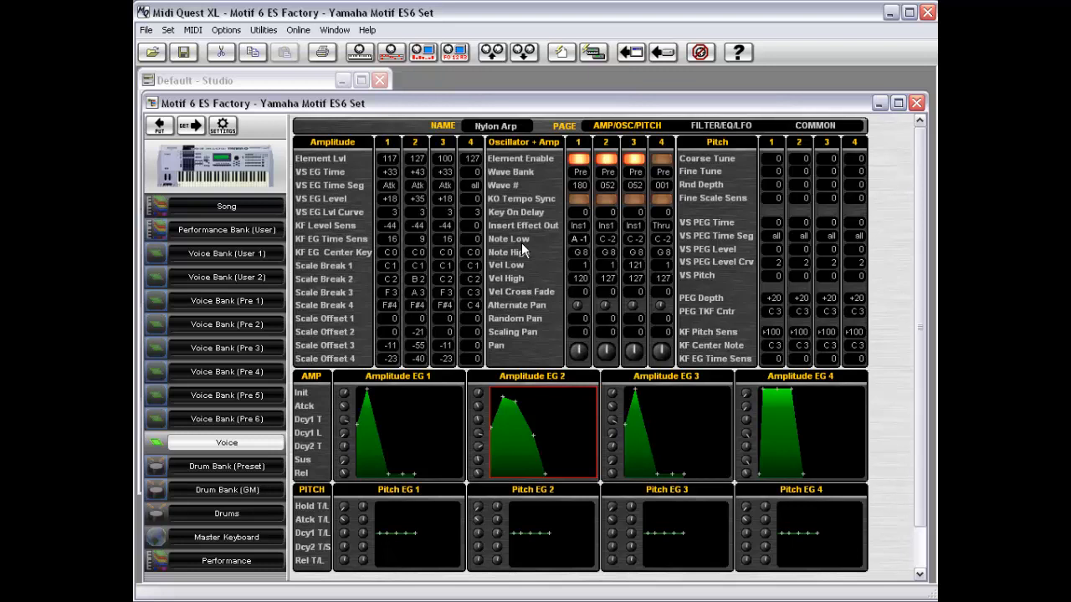
Open the patch skin editor and apply the Midi Quest 10 - Blk with Green skin.
click(261, 30)
mouse_move(234, 32)
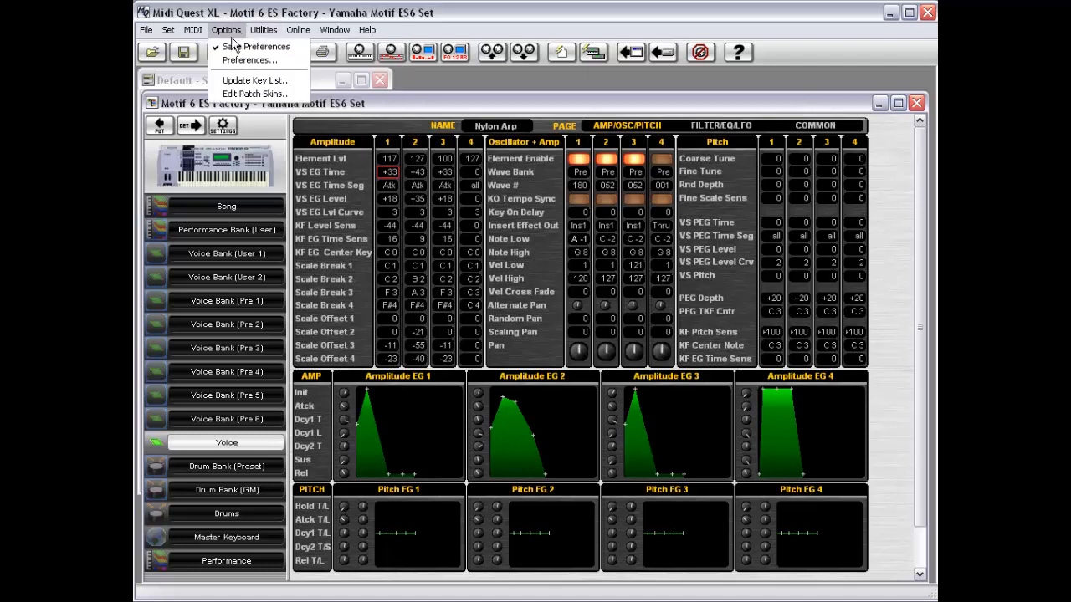
click(253, 94)
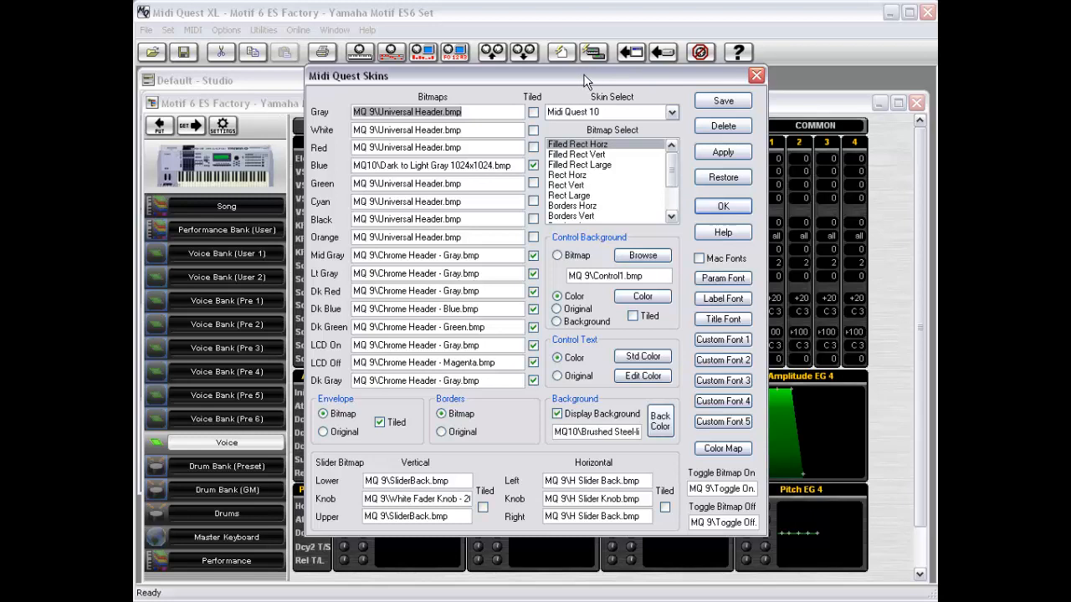
drag(584, 73, 550, 74)
click(638, 113)
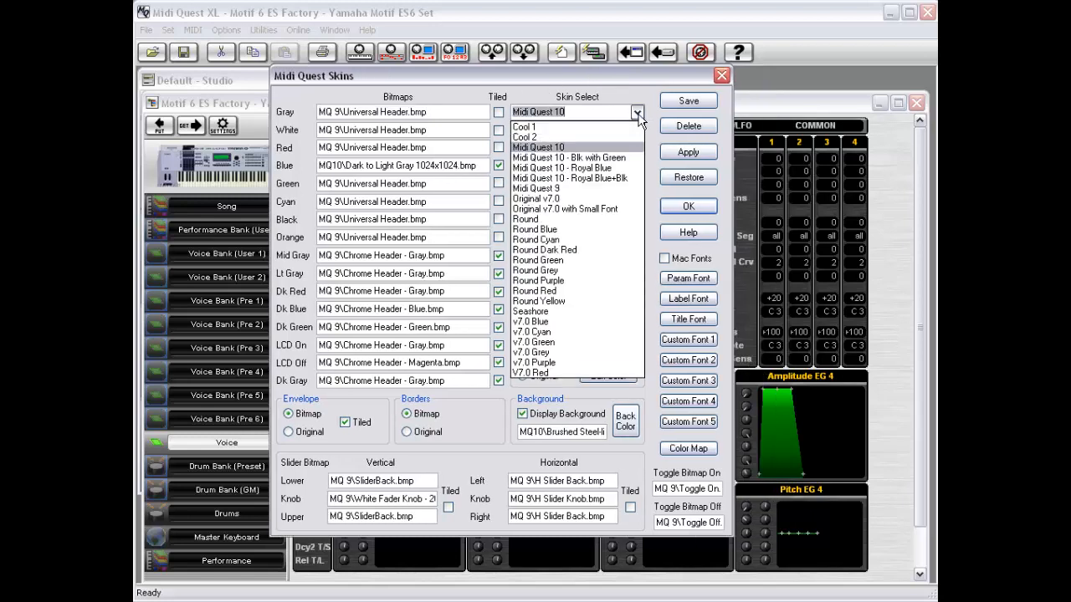
click(615, 158)
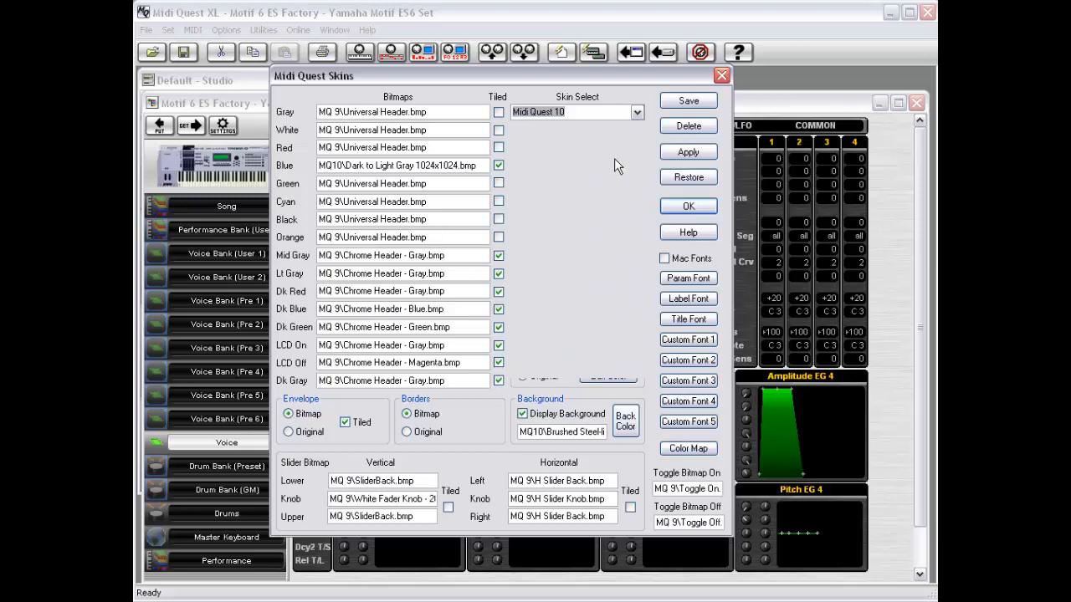
click(689, 154)
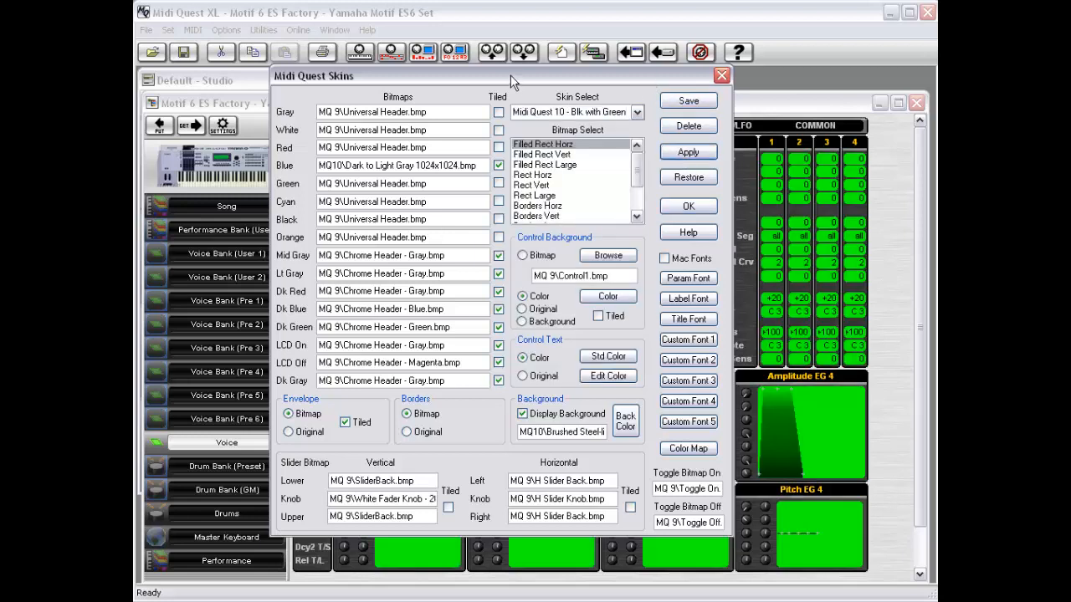
Move the skins dialog clear of the voice editor and apply the Midi Quest 10 - Royal Blue skin.
drag(507, 73, 388, 87)
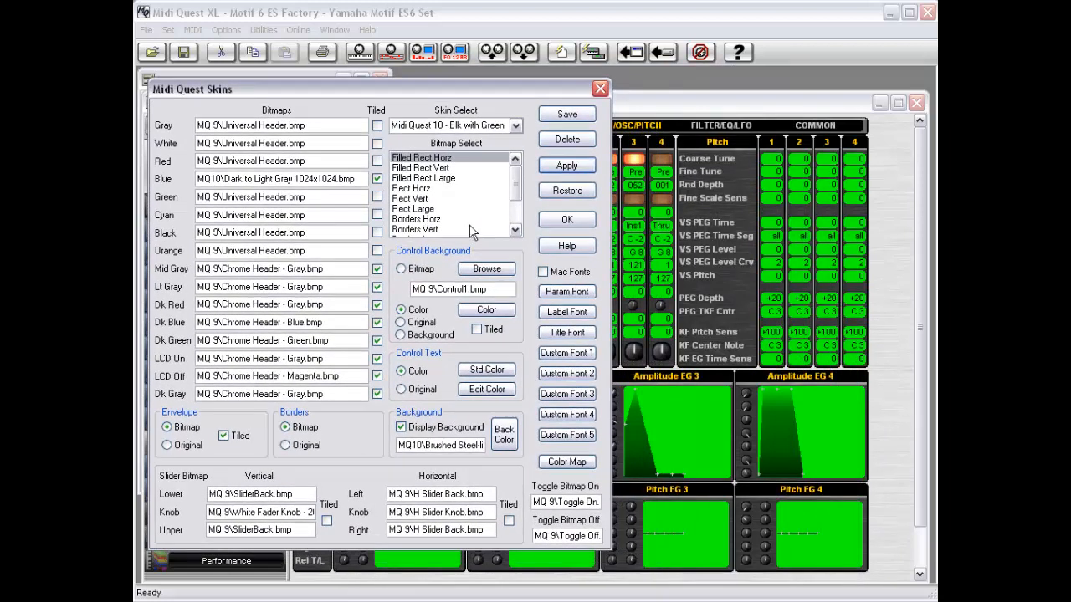
click(516, 126)
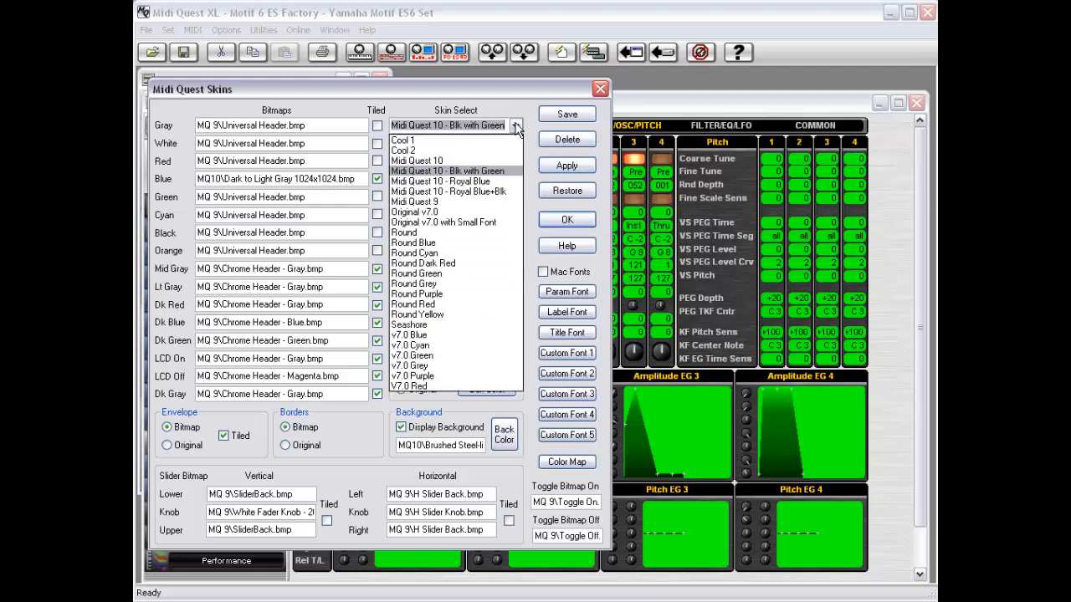
click(500, 181)
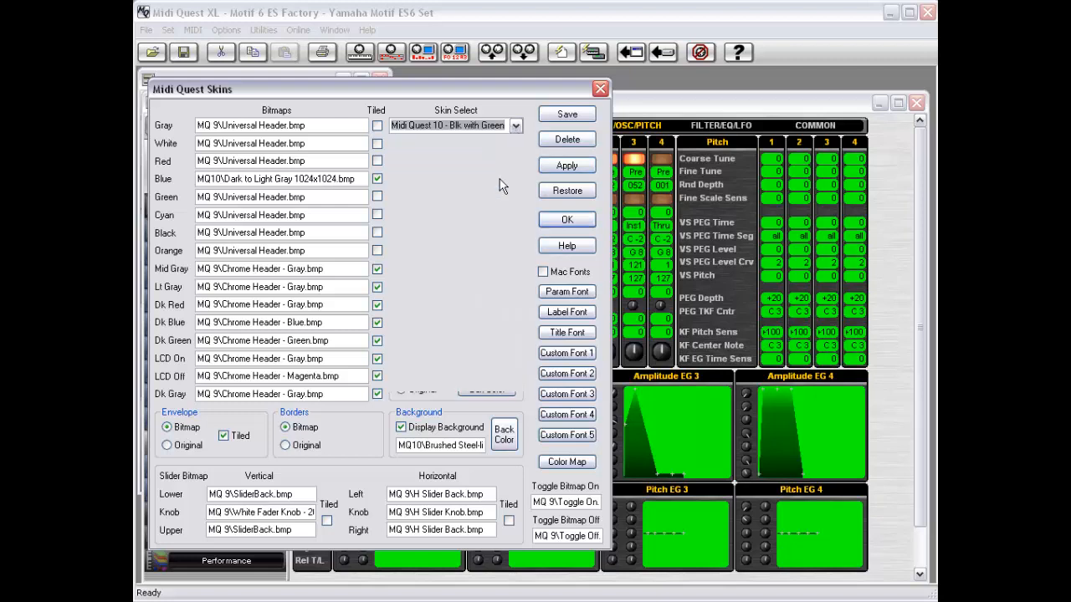
click(568, 166)
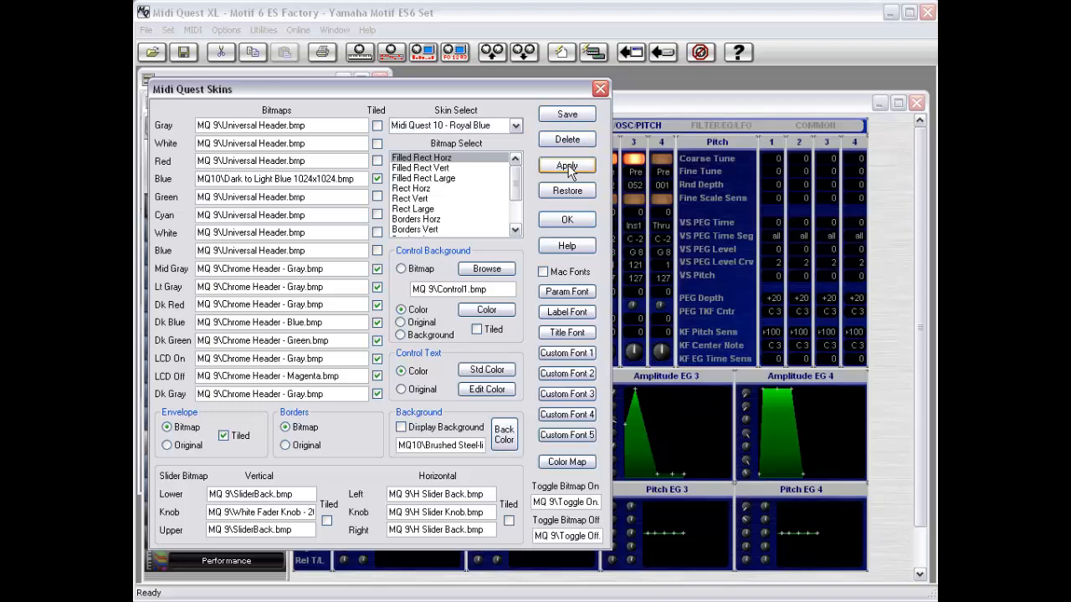
drag(312, 110, 50, 112)
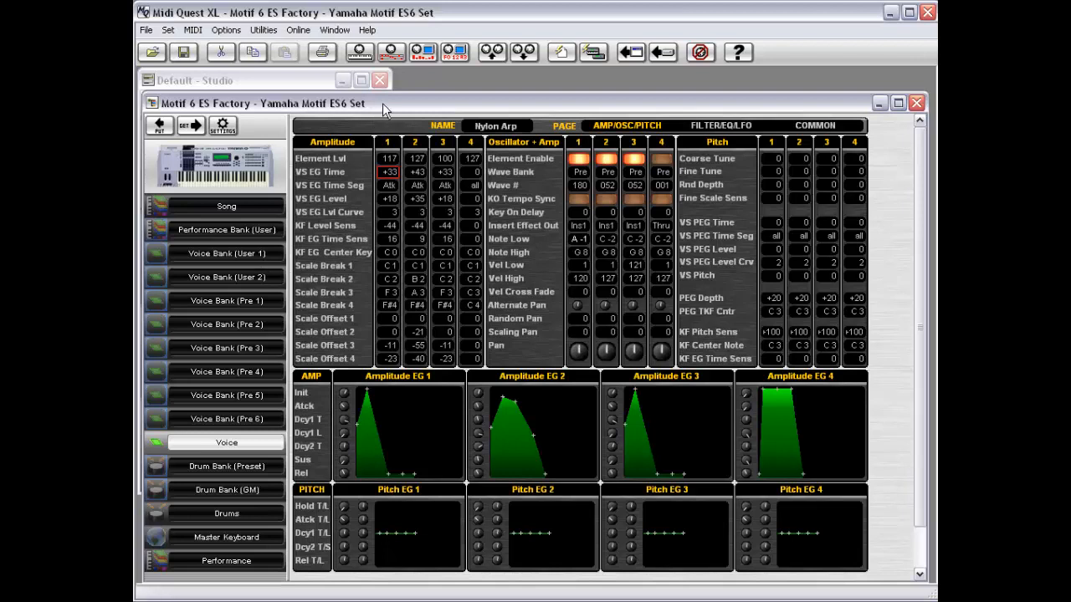
Add the Line 6 Guitar Pod v1 to the Default studio and dismiss the VST registration notice.
click(306, 81)
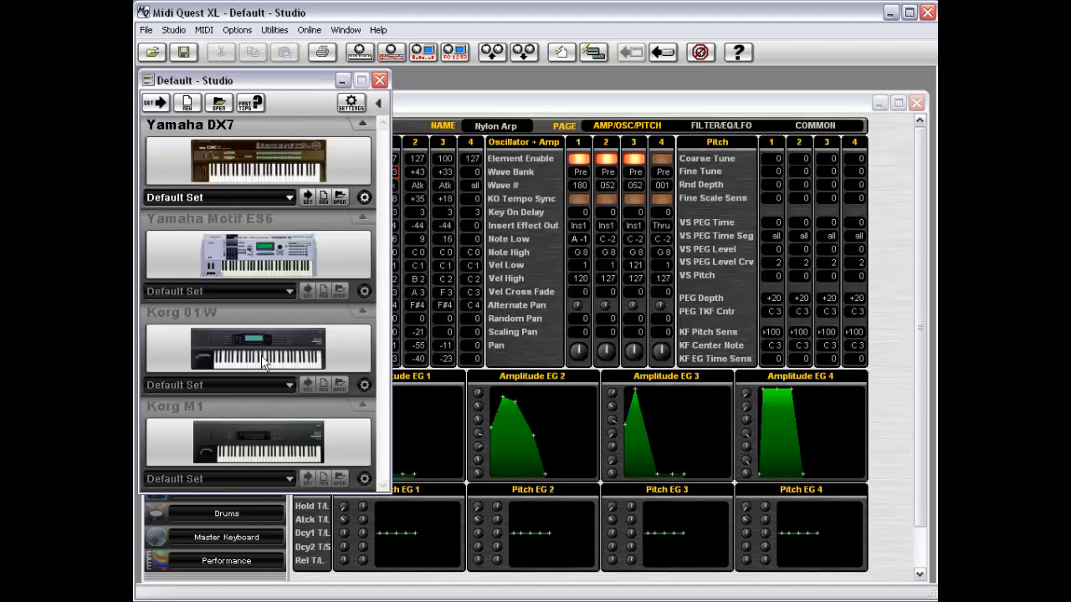
right_click(275, 338)
click(318, 350)
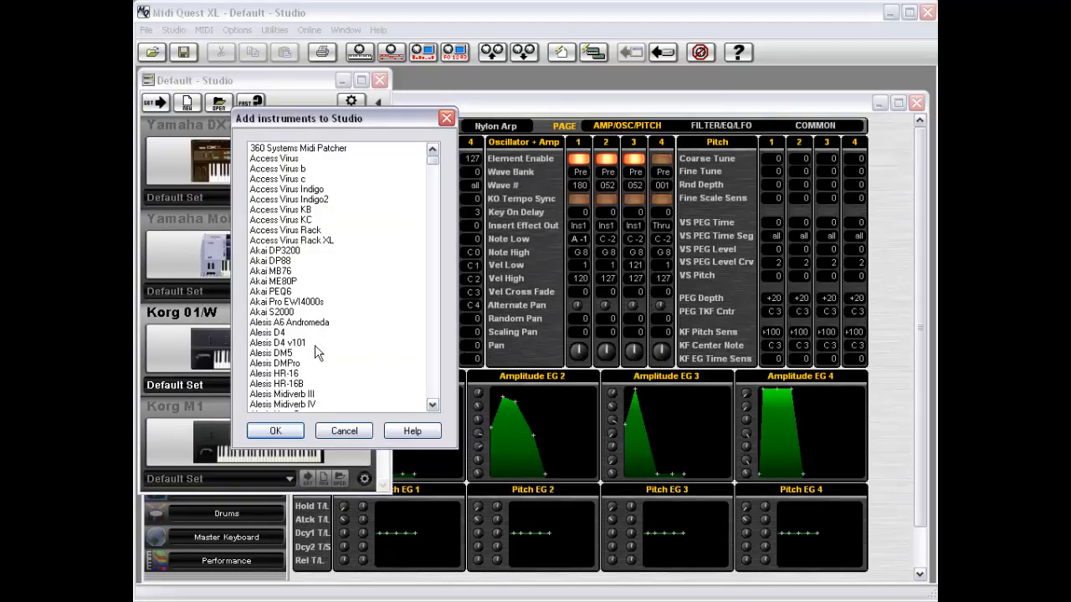
drag(432, 163, 435, 281)
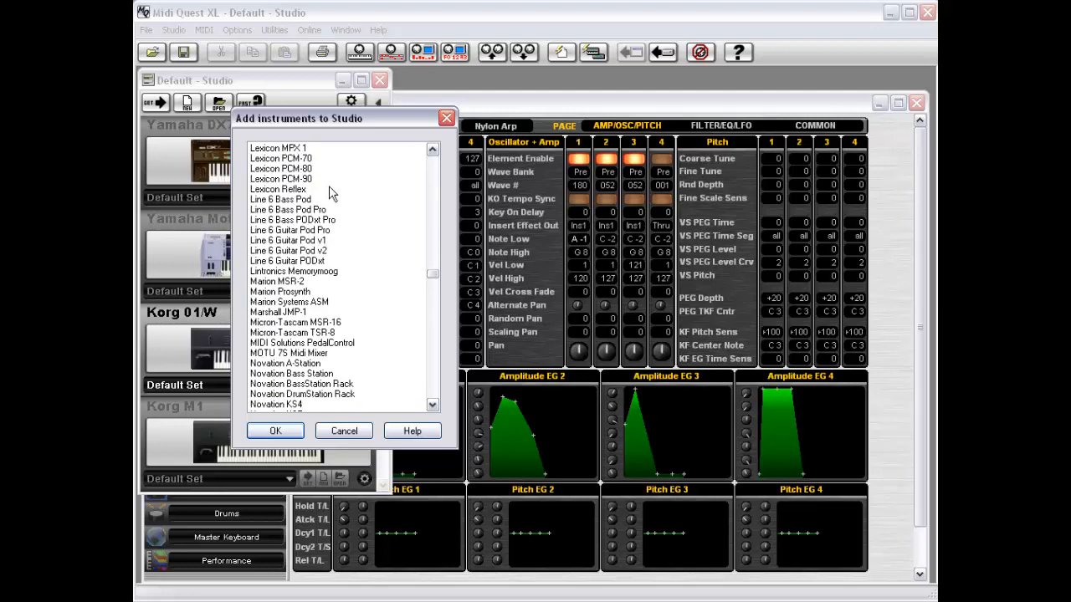
click(316, 241)
click(276, 431)
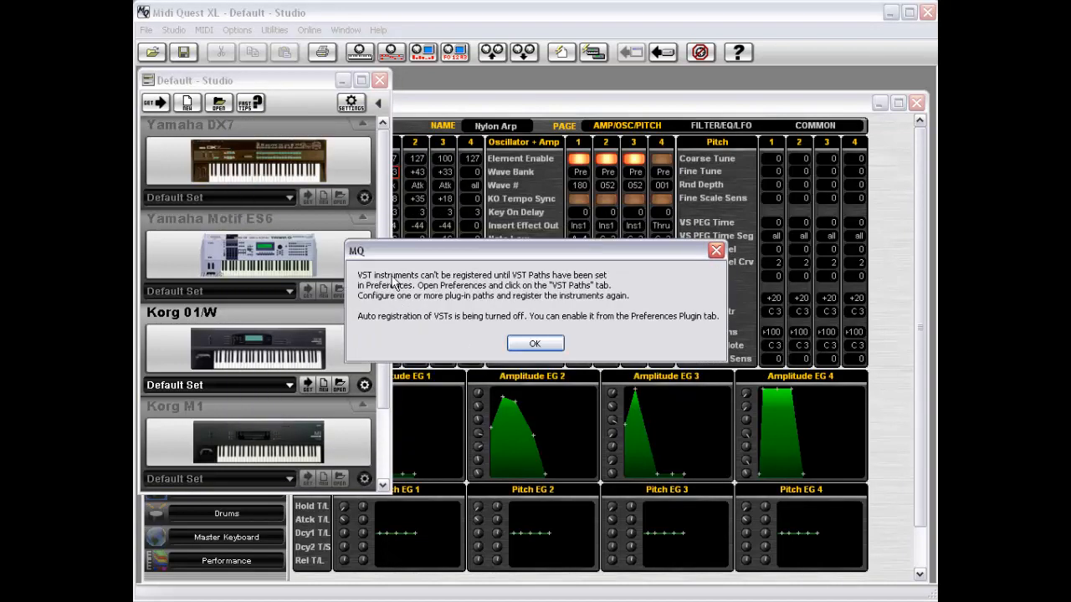
click(542, 351)
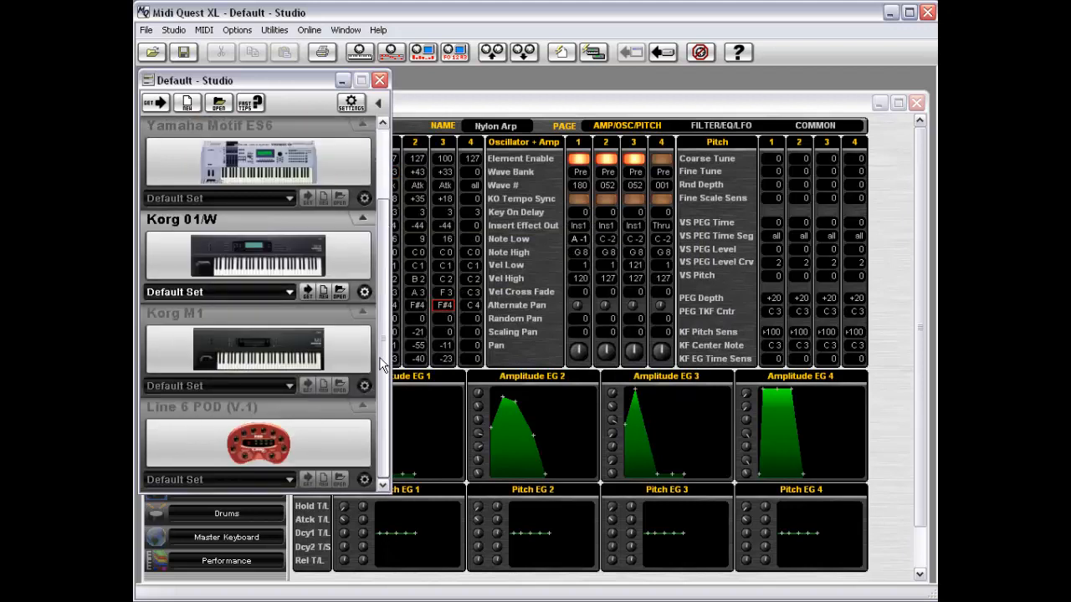
Switch the Line 6 POD from Default Set to Channel, create a new channel and enlarge its editor to show the whole panel.
click(250, 480)
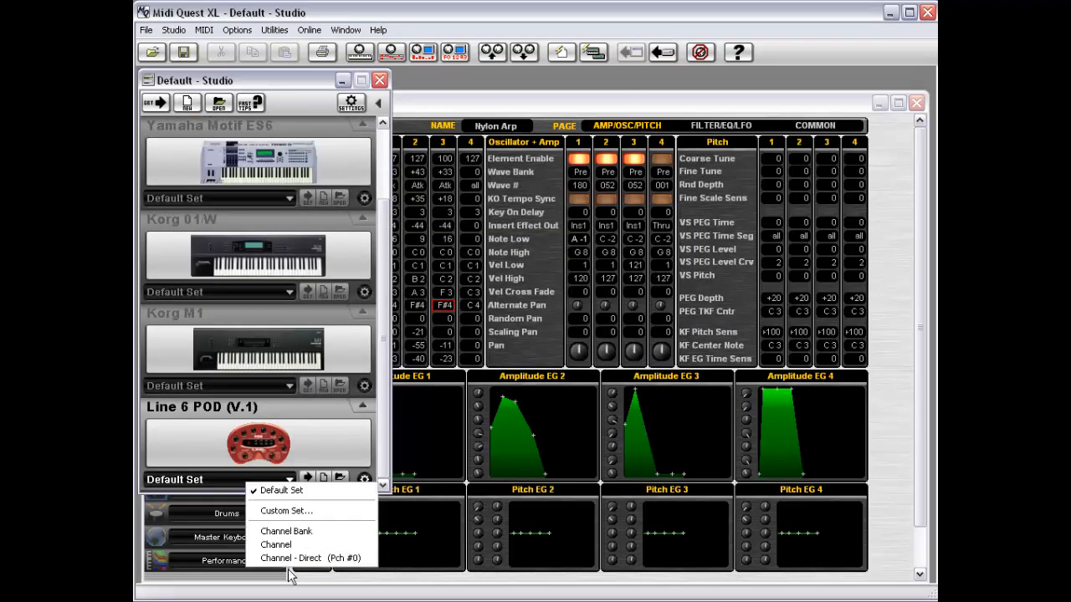
click(264, 542)
click(324, 478)
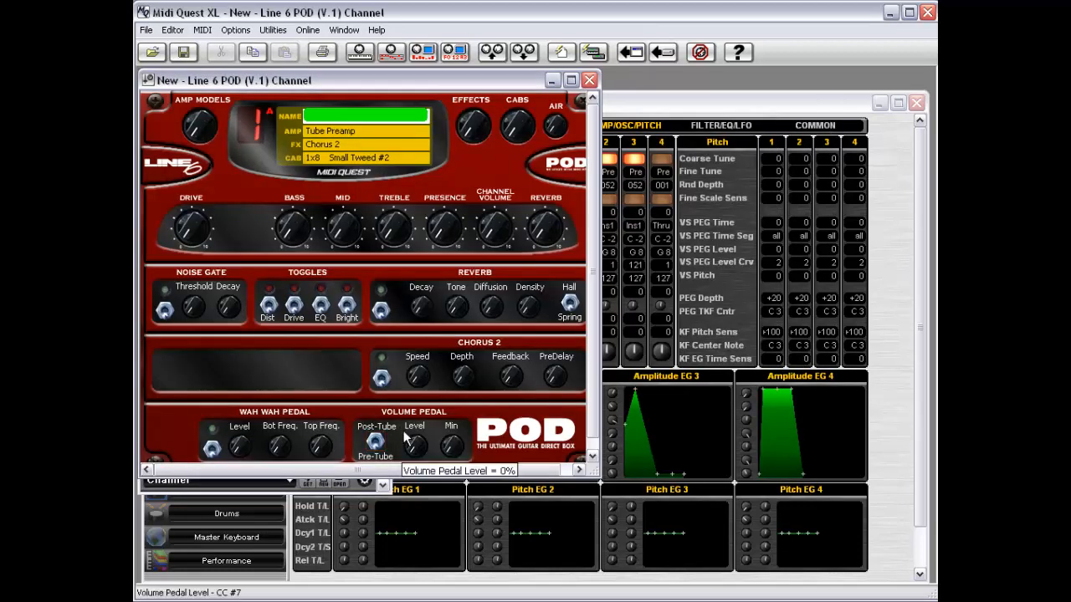
mouse_move(596, 474)
mouse_down()
mouse_move(613, 490)
mouse_move(604, 483)
mouse_up()
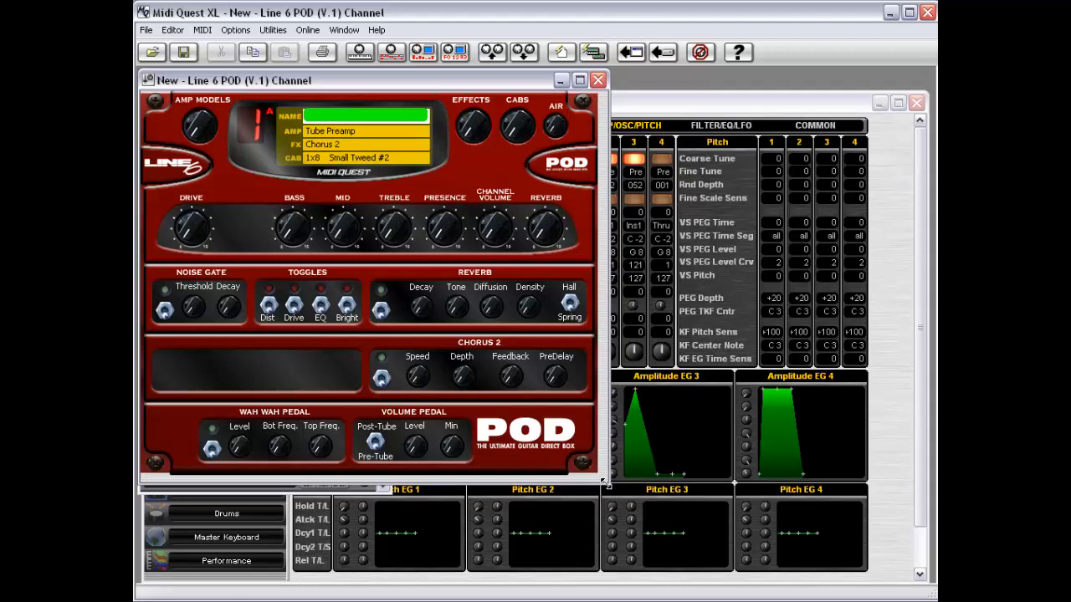
Adjust the POD channel's Treble knob, and close the channel editor without saving the changes.
mouse_move(385, 235)
mouse_down()
mouse_move(390, 217)
mouse_move(404, 242)
mouse_up()
click(148, 80)
click(167, 182)
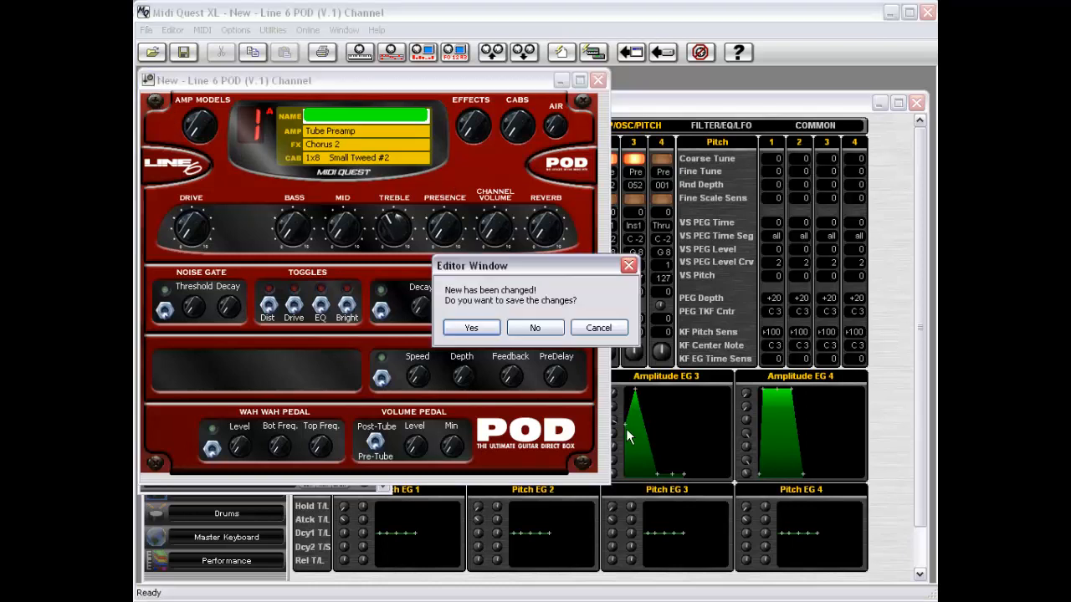
click(540, 332)
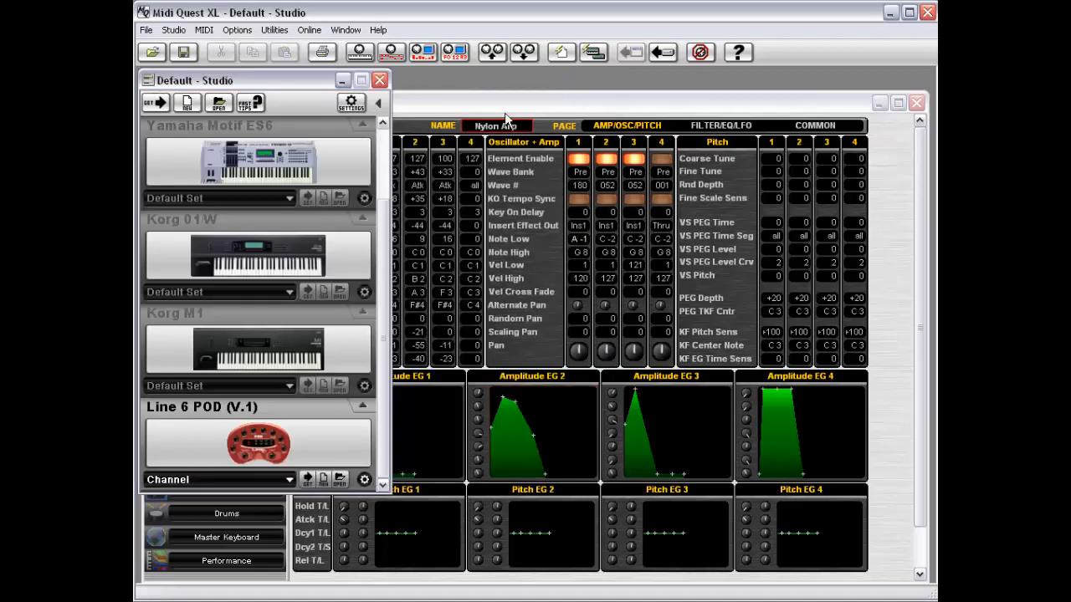
Return to the Motif 6 ES Factory set and review the Nylon Arp voice's undo history without reverting any edit.
click(515, 111)
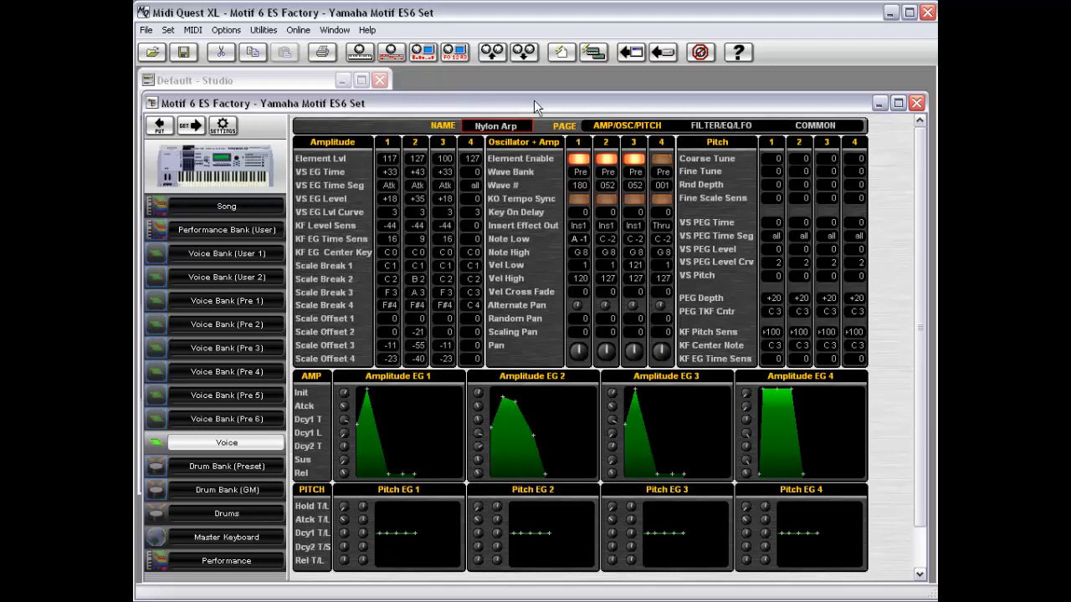
right_click(509, 180)
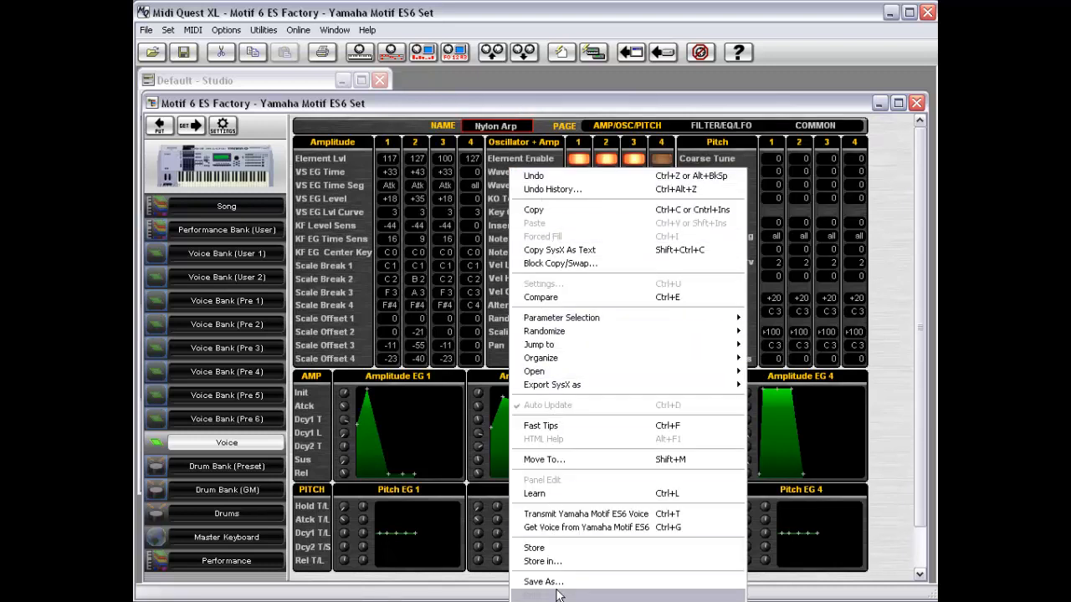
click(588, 189)
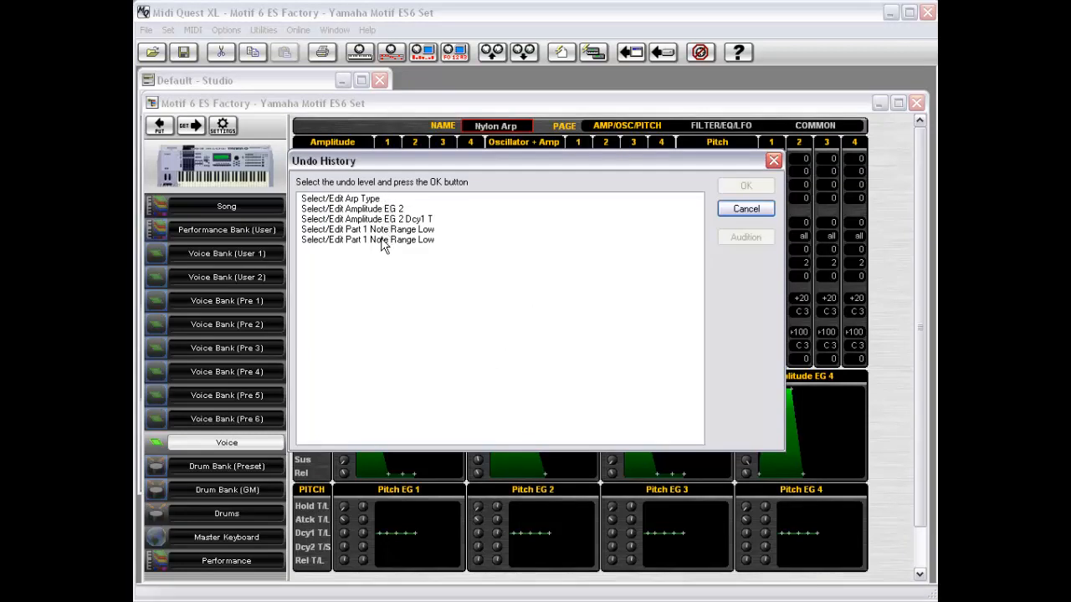
click(746, 209)
Open Block Copy/Swap and choose Element 2 Oscillator as source with Element 3 and Element 4 Oscillator as destinations.
right_click(350, 189)
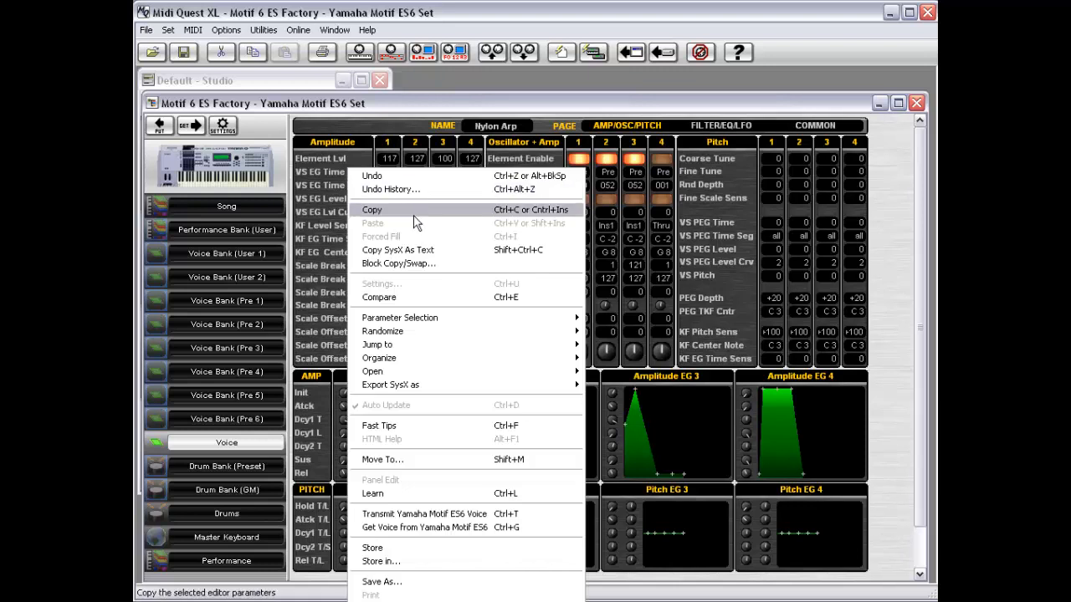
click(423, 266)
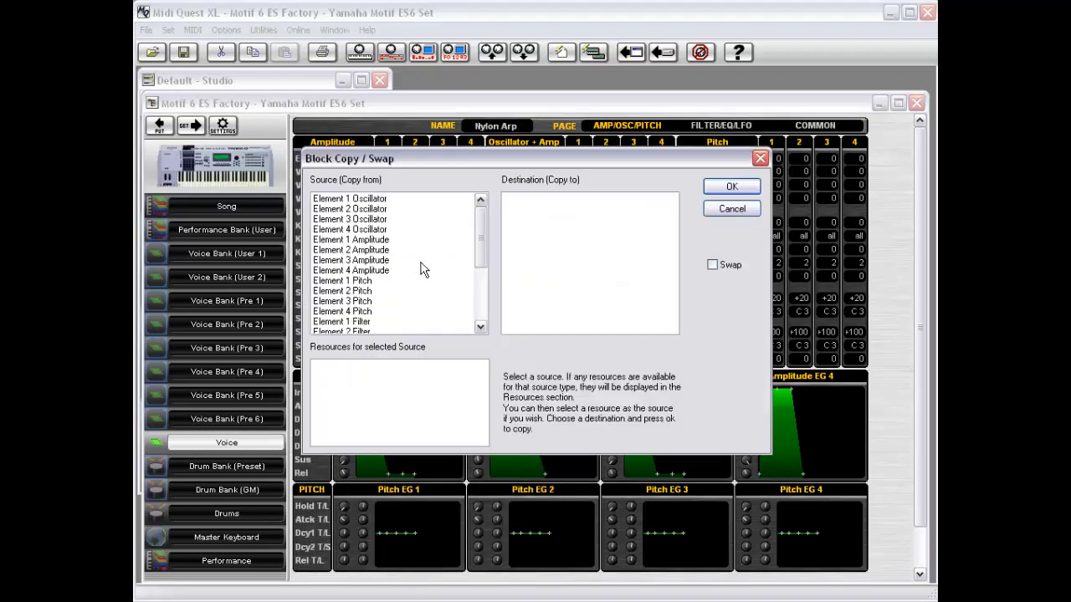
click(379, 212)
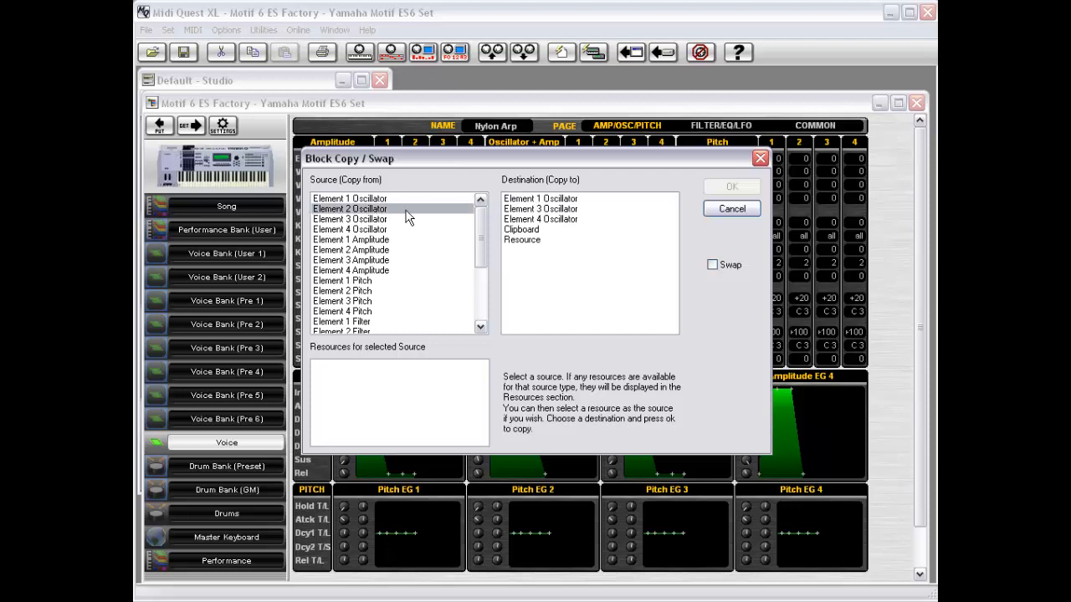
click(572, 209)
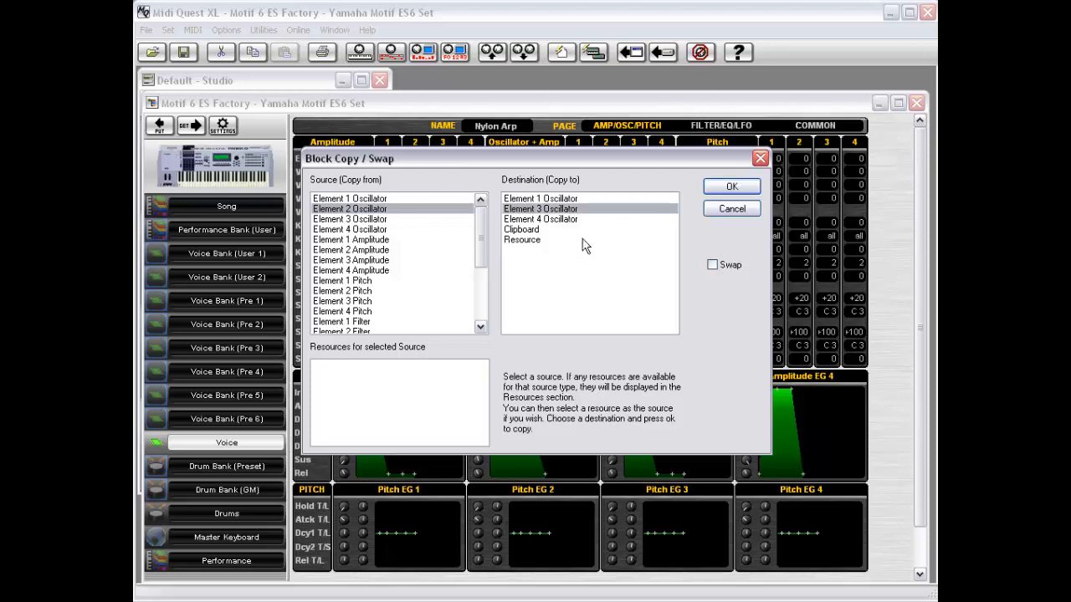
shift+click(585, 219)
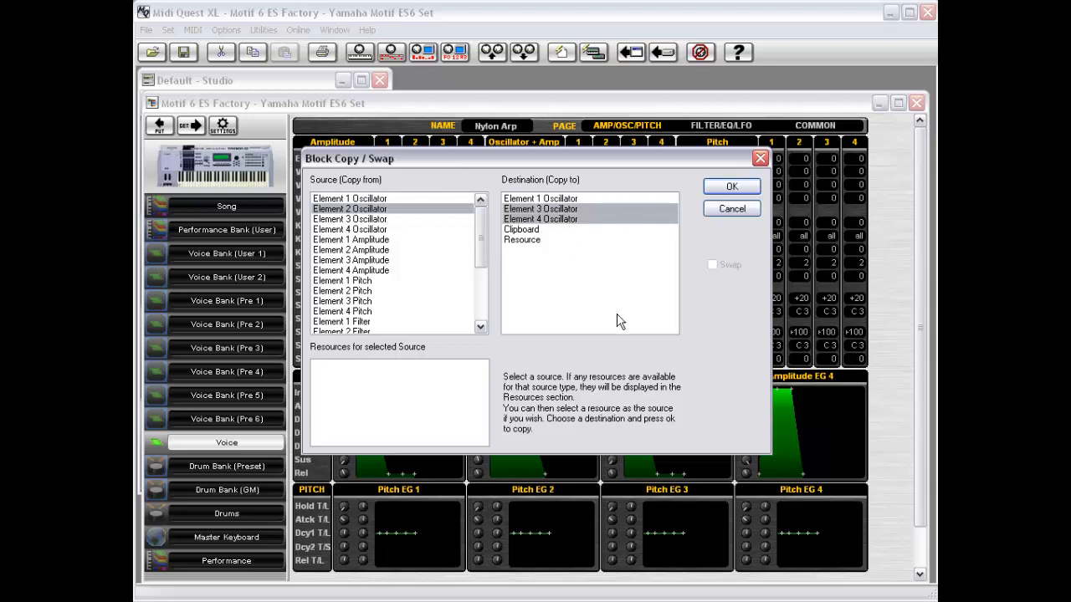
mouse_move(482, 224)
mouse_down()
mouse_move(485, 277)
mouse_move(484, 222)
mouse_up()
click(443, 210)
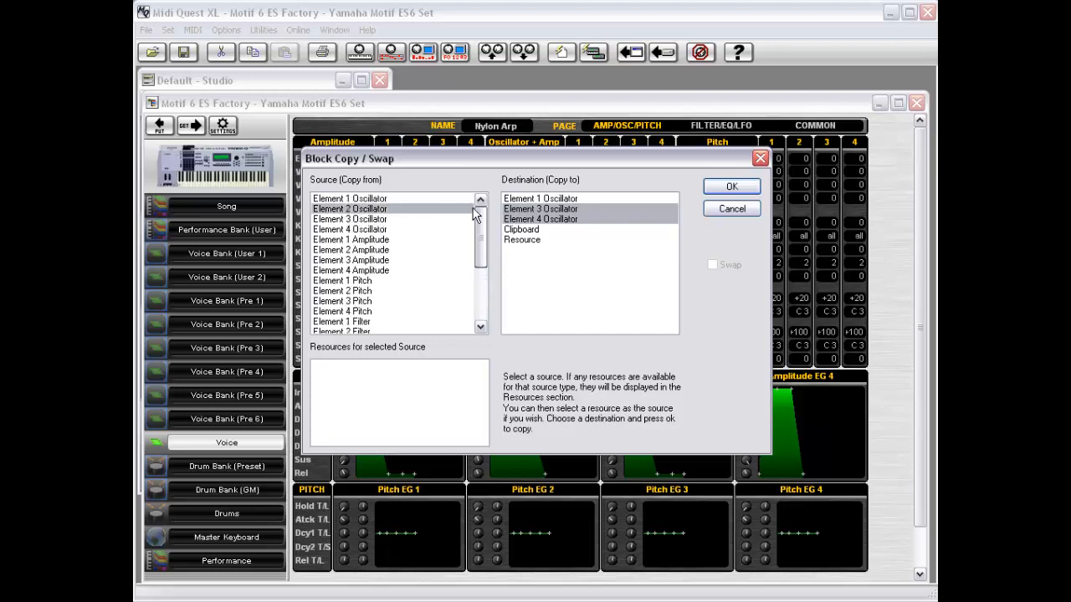
Choose Element 3 Pitch as source with Element 2 and Element 4 Pitch as destinations, and cancel the block copy.
click(361, 301)
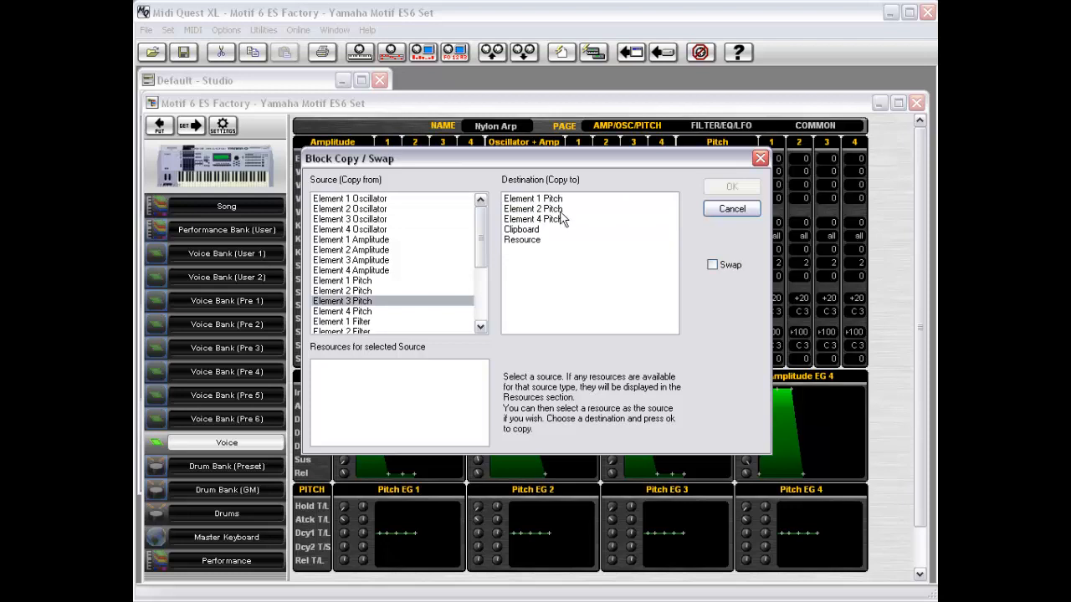
drag(563, 208, 563, 216)
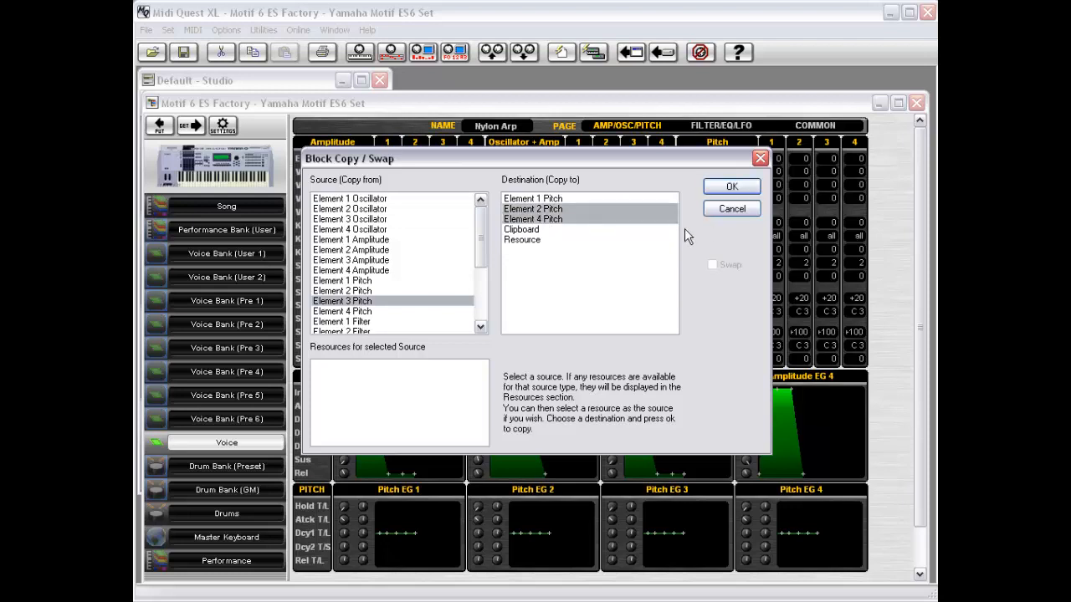
click(749, 209)
right_click(344, 202)
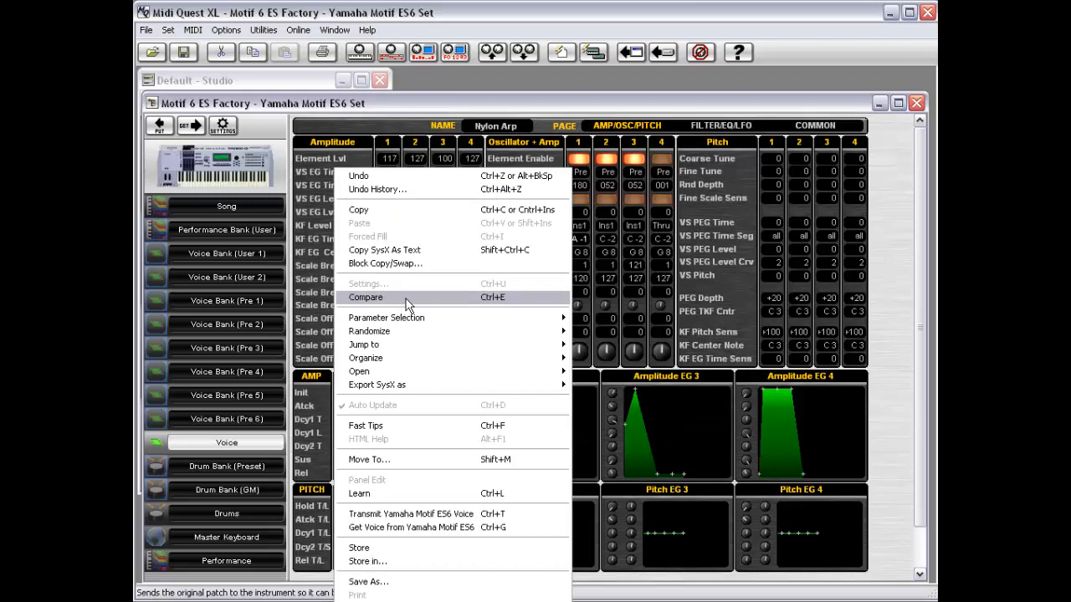
mouse_move(410, 320)
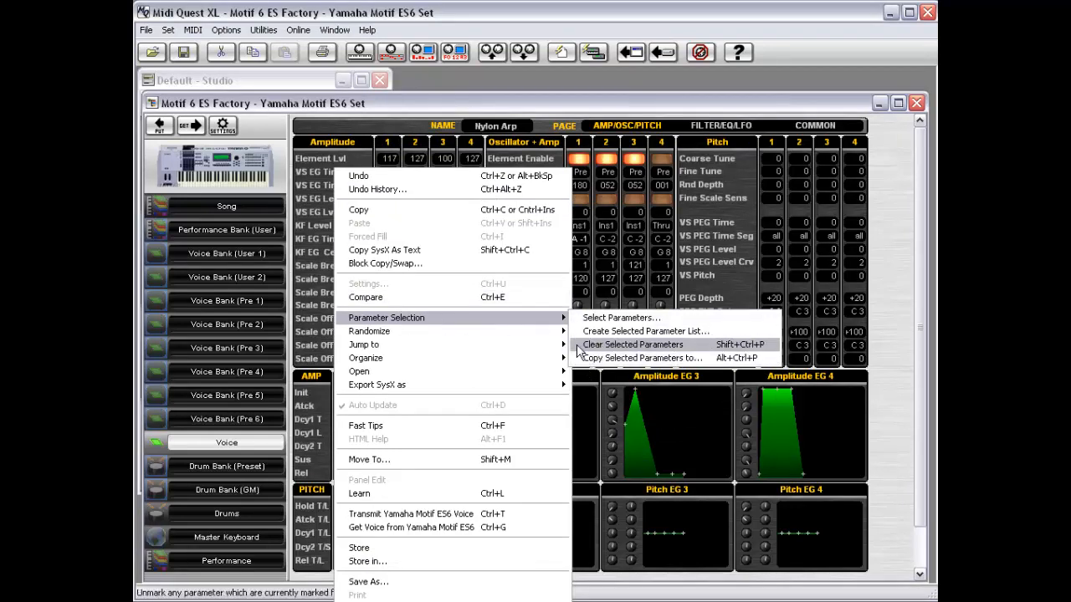
click(353, 147)
Set Element 1's amplitude level to 124, center key G#0, Scale Breaks 1–3 to G 1, F 2 and D 4, and Scale Offsets 2–3 to +7 and -9.
drag(362, 140, 391, 235)
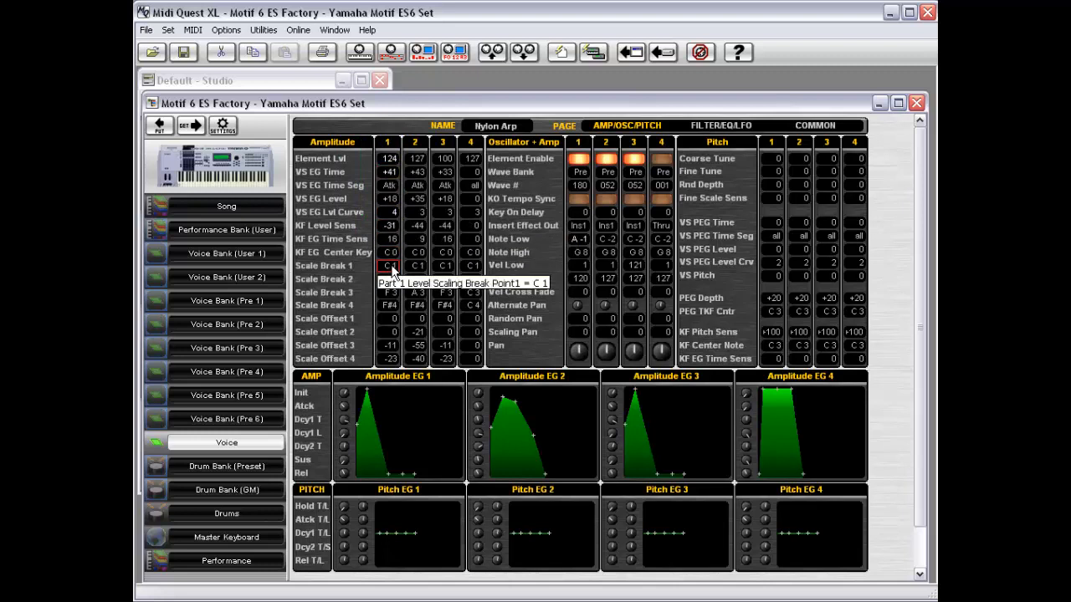
scroll(392, 253, up, 8)
scroll(393, 266, up, 7)
scroll(394, 279, up, 5)
scroll(395, 300, up, 9)
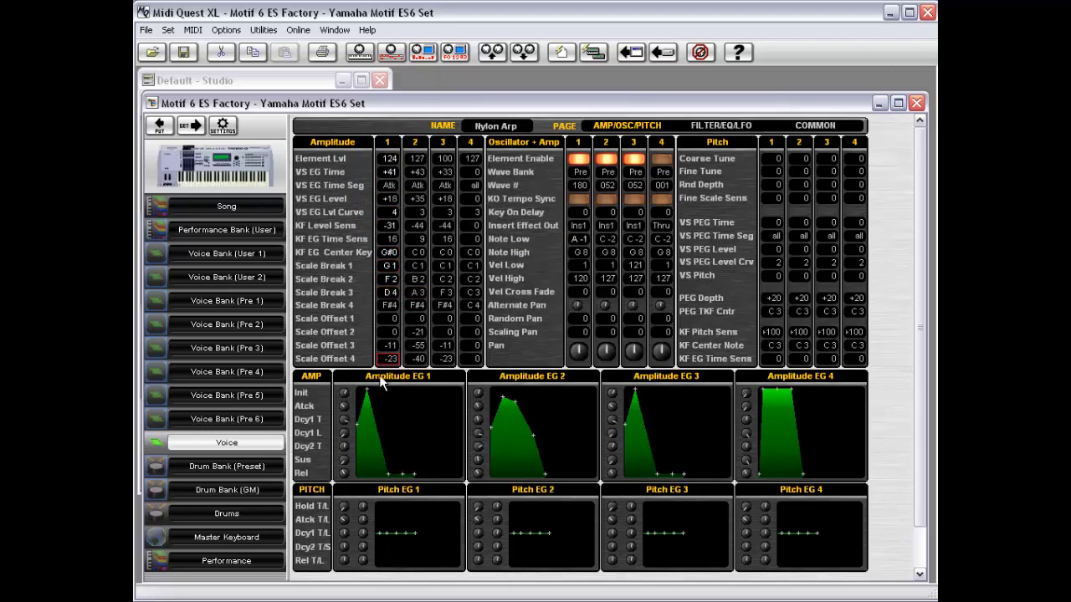
scroll(394, 332, up, 7)
scroll(393, 348, up, 2)
Copy all of Element 1's Amplitude parameters and apply them to Element 2's Amplitude parameters with Forced Fill.
drag(363, 144, 391, 369)
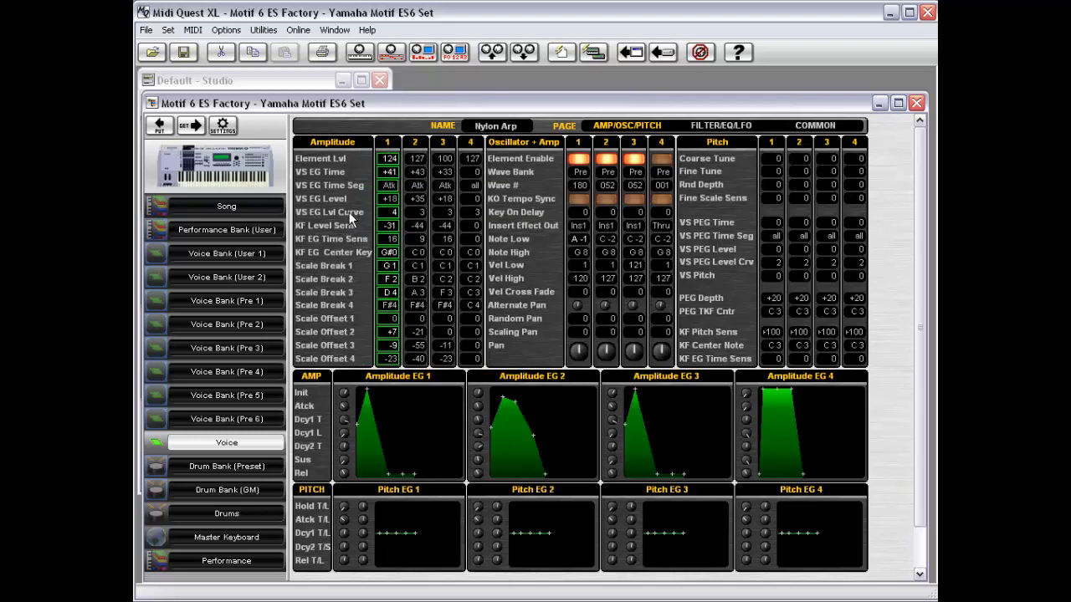
right_click(346, 247)
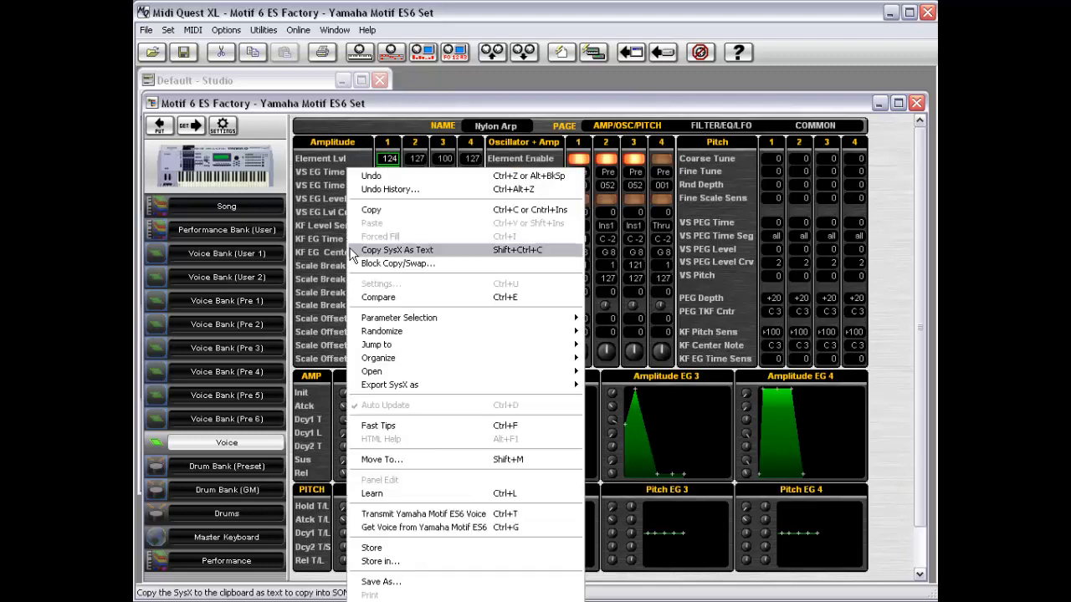
click(372, 210)
drag(403, 149, 418, 364)
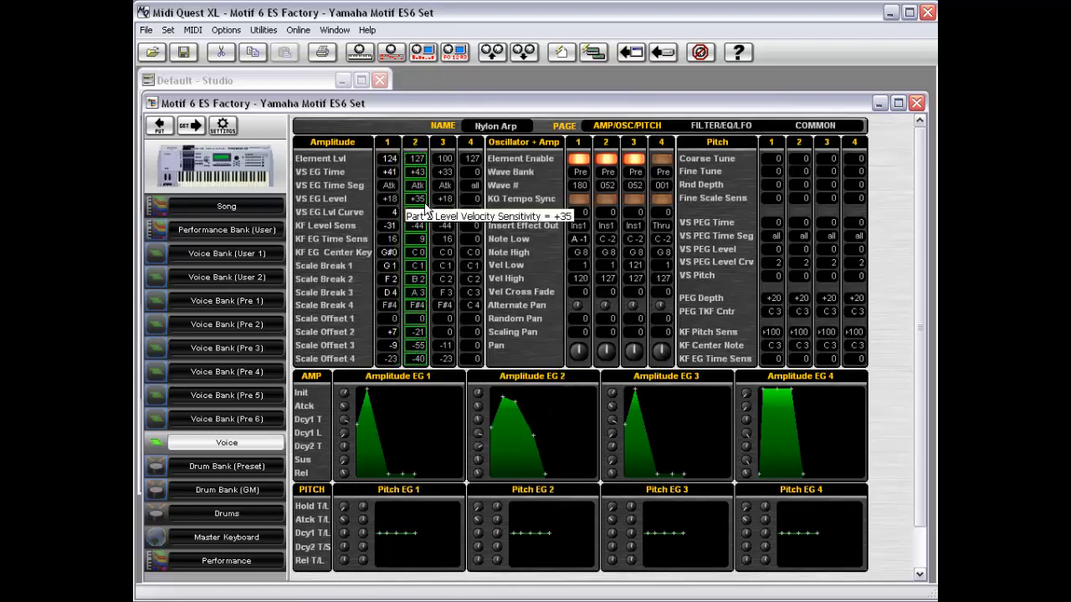
right_click(334, 180)
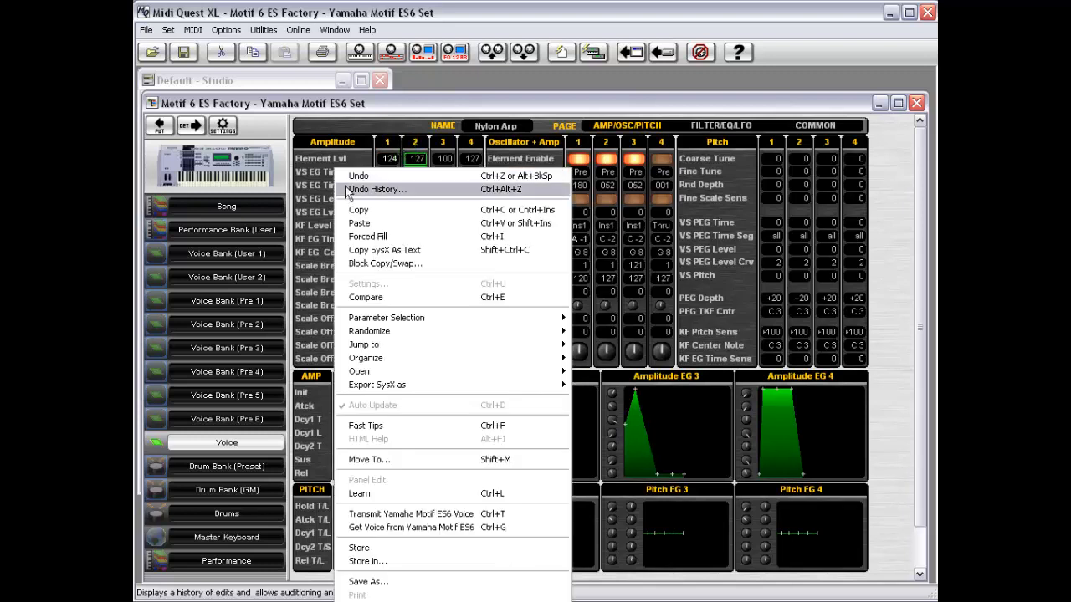
click(394, 234)
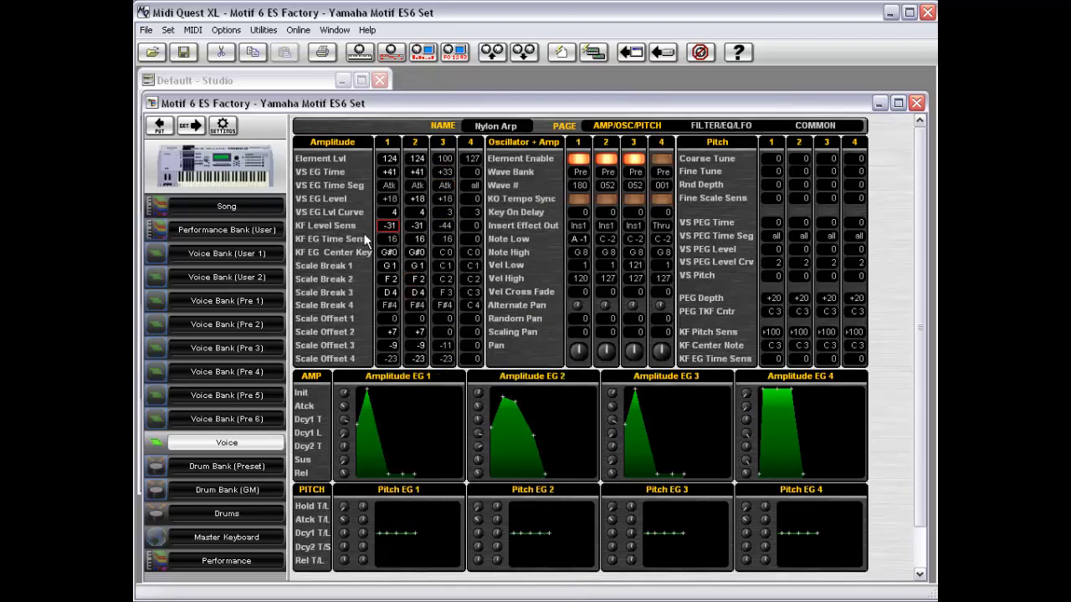
Review the voice editor's commands for pasting, comparing, randomizing, storing and Panel Edit without applying any of them.
right_click(324, 212)
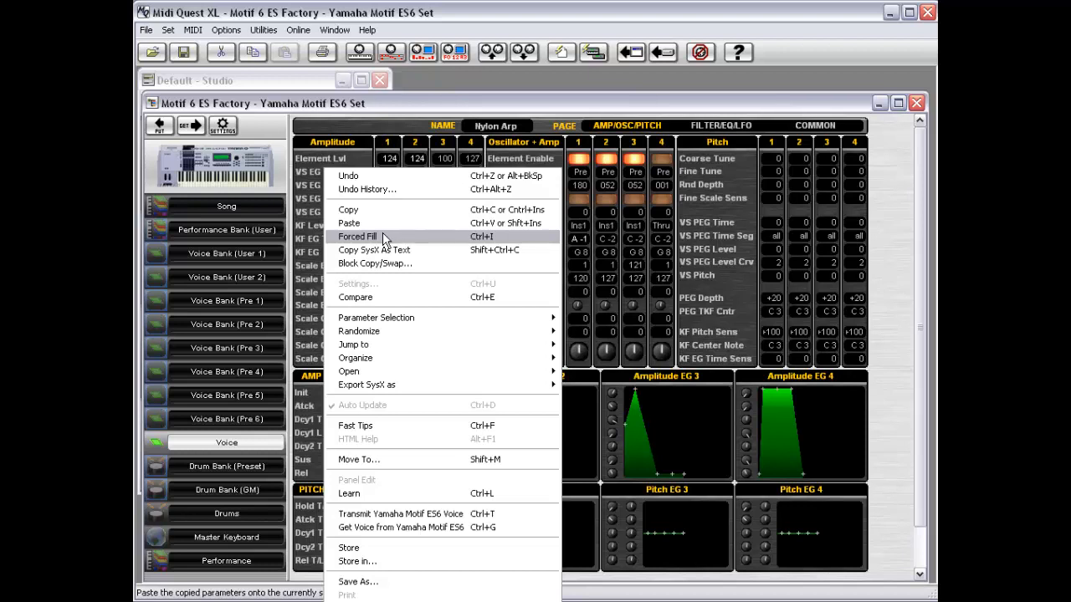
click(398, 126)
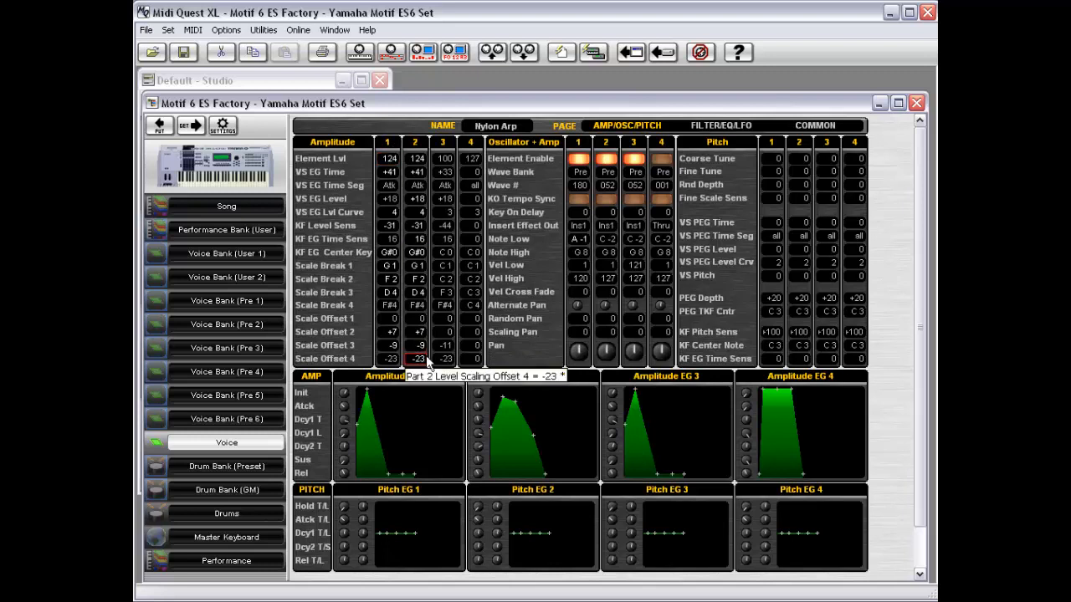
right_click(352, 148)
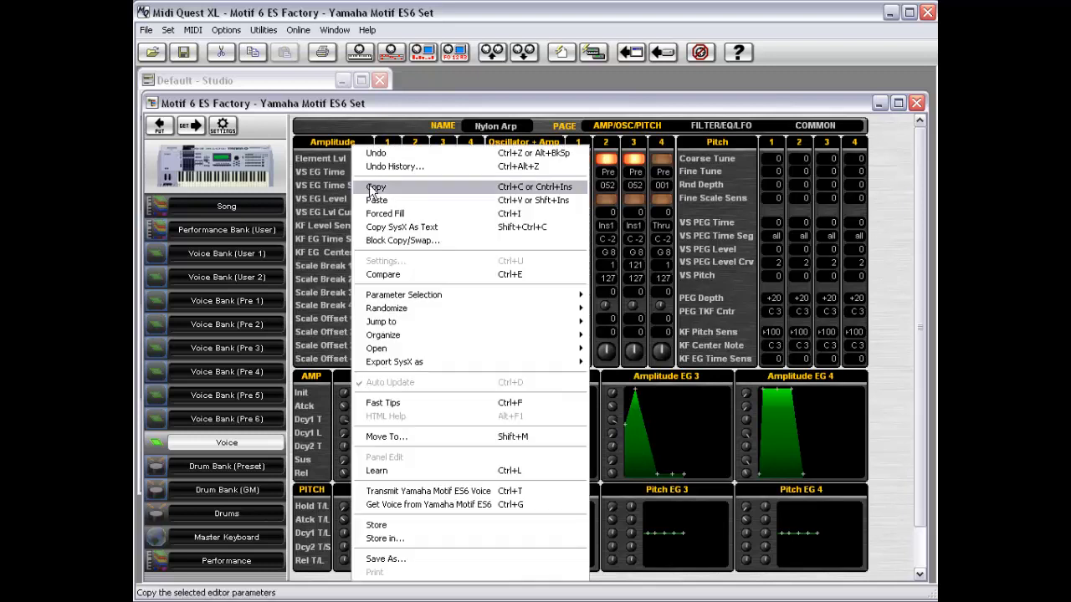
click(326, 188)
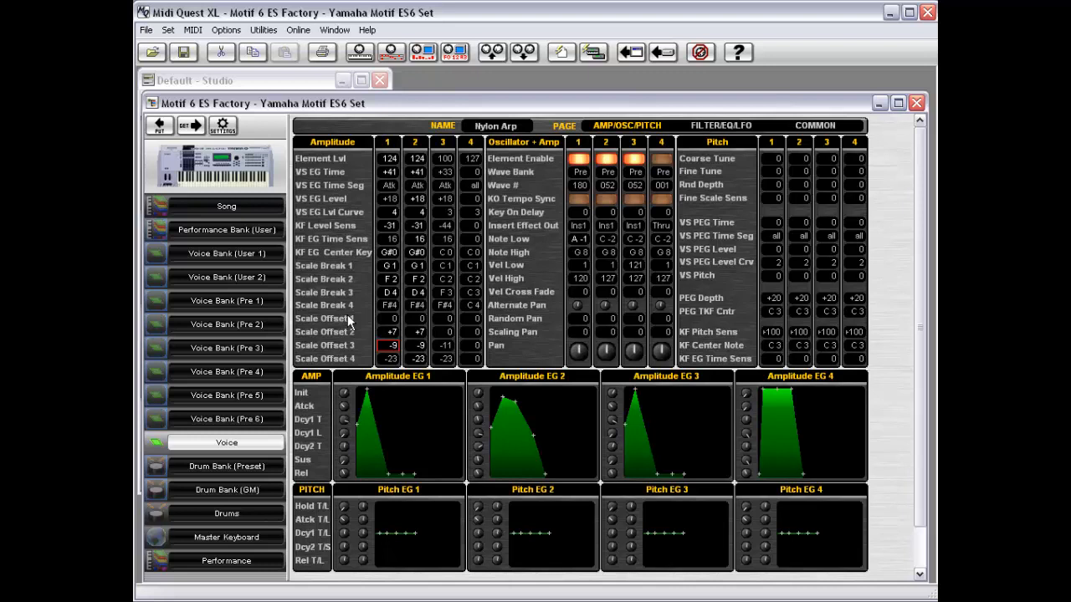
click(389, 198)
right_click(327, 296)
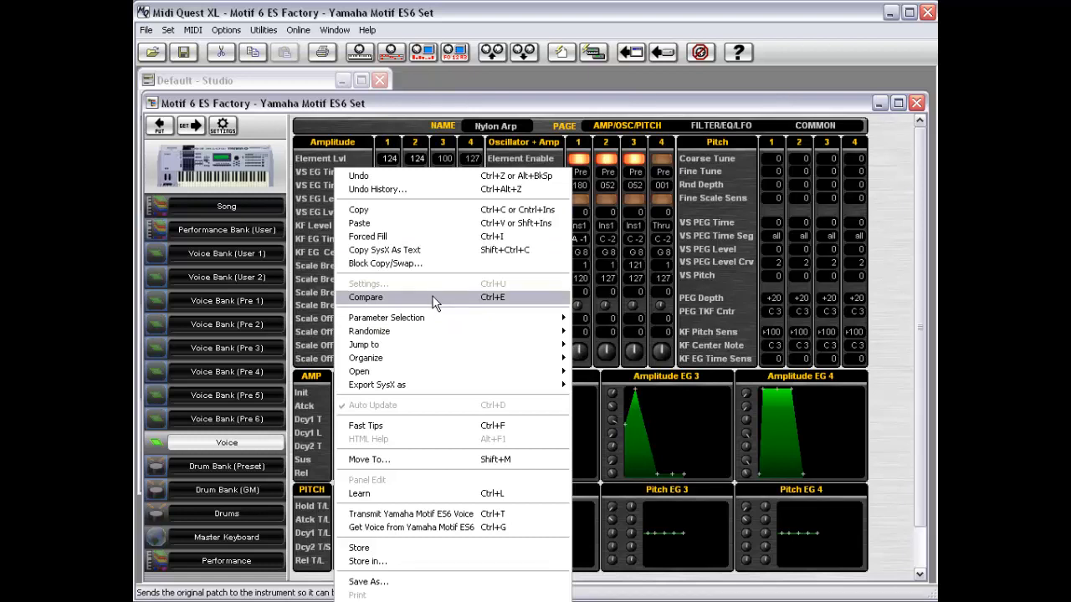
mouse_move(418, 337)
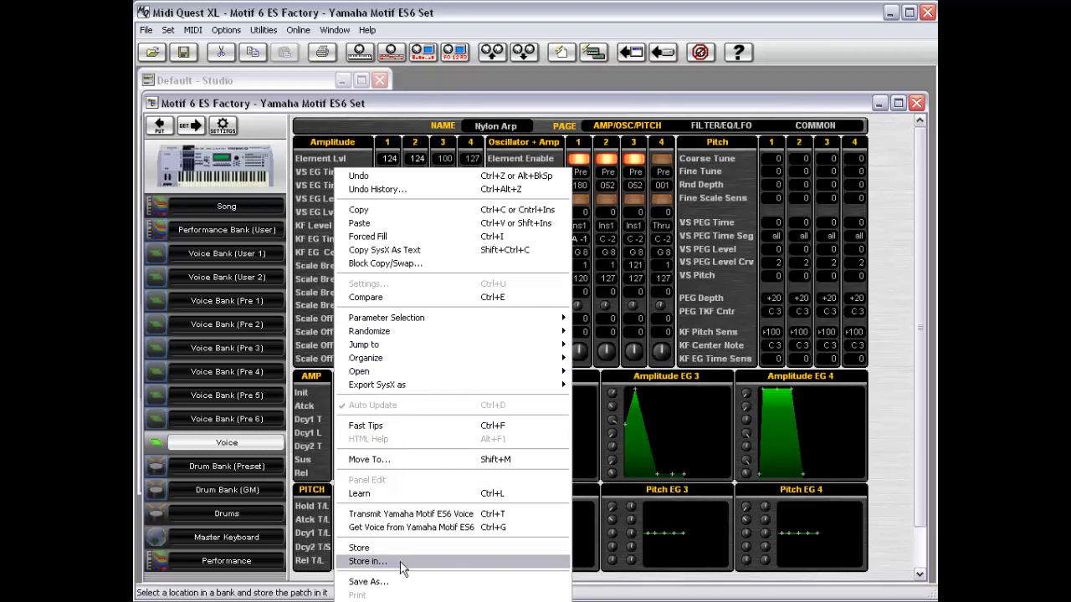
click(318, 168)
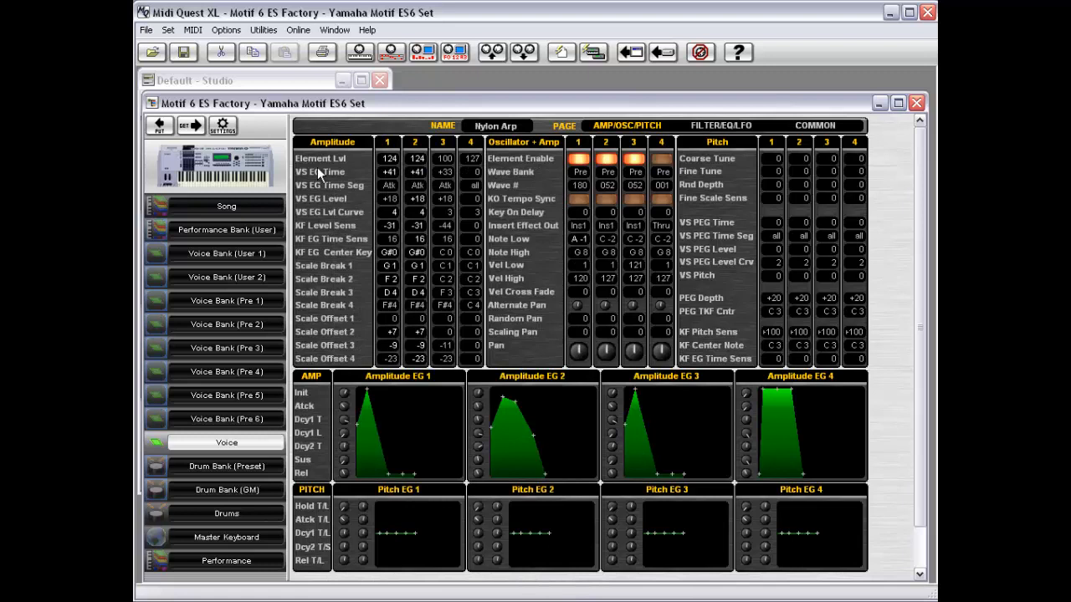
right_click(318, 167)
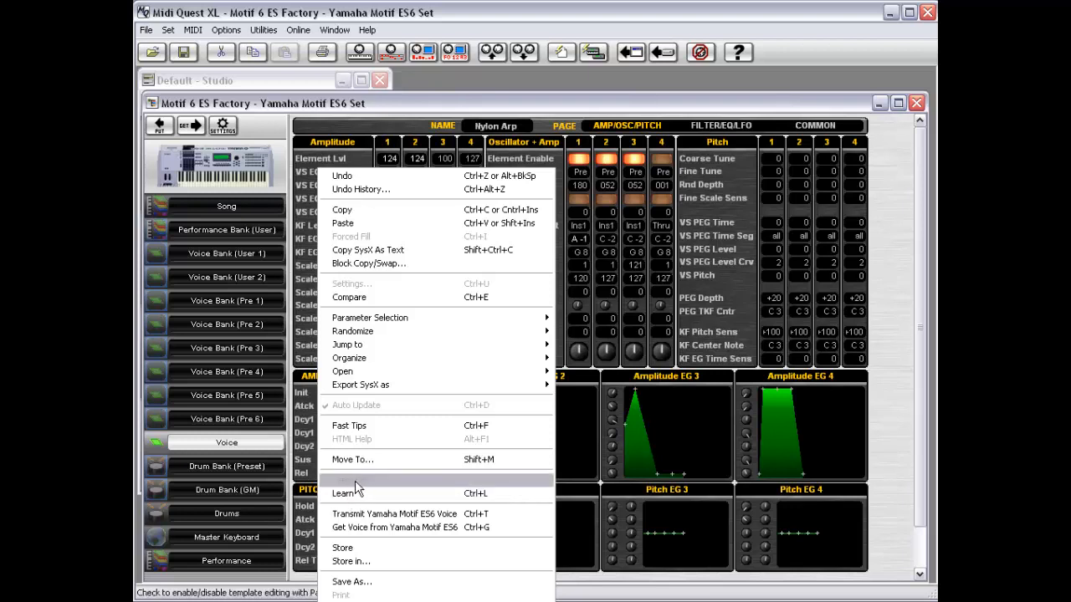
click(300, 446)
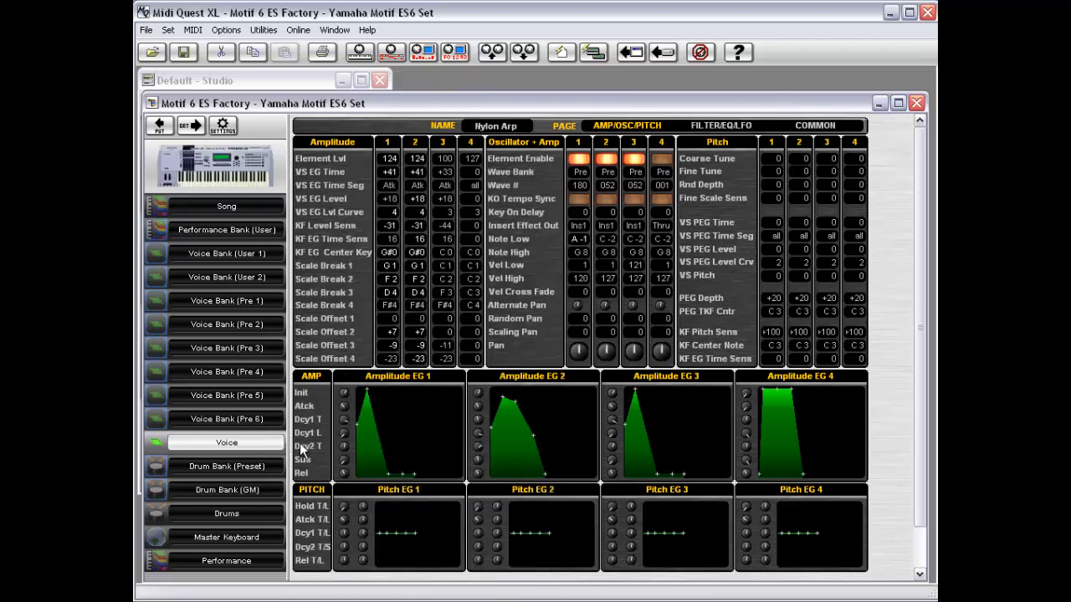
Return to the Default Studio and create a new single Patch for the Korg 01/W.
click(266, 84)
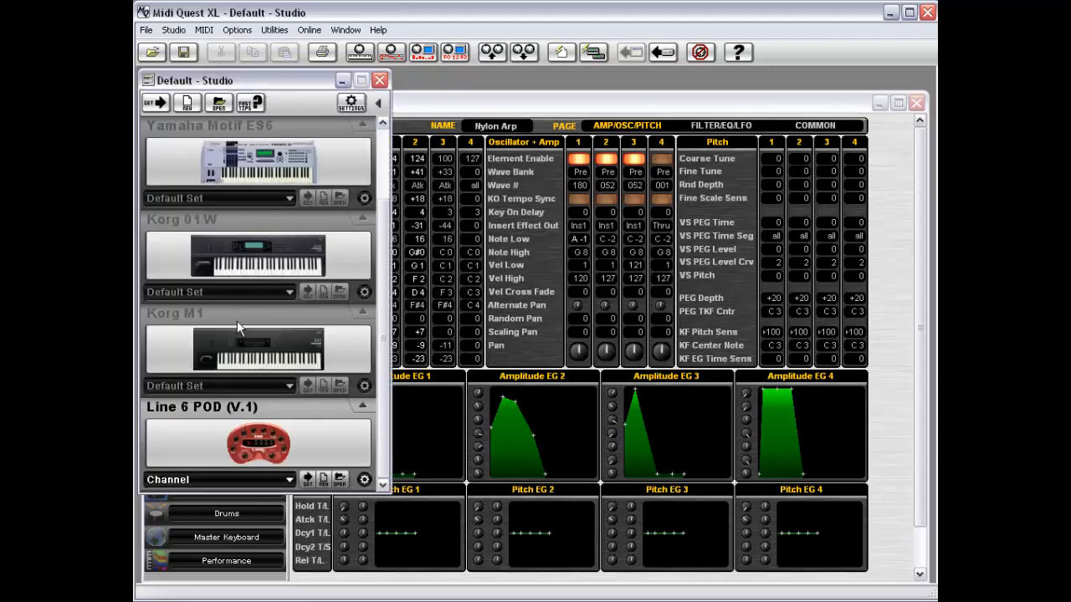
click(230, 265)
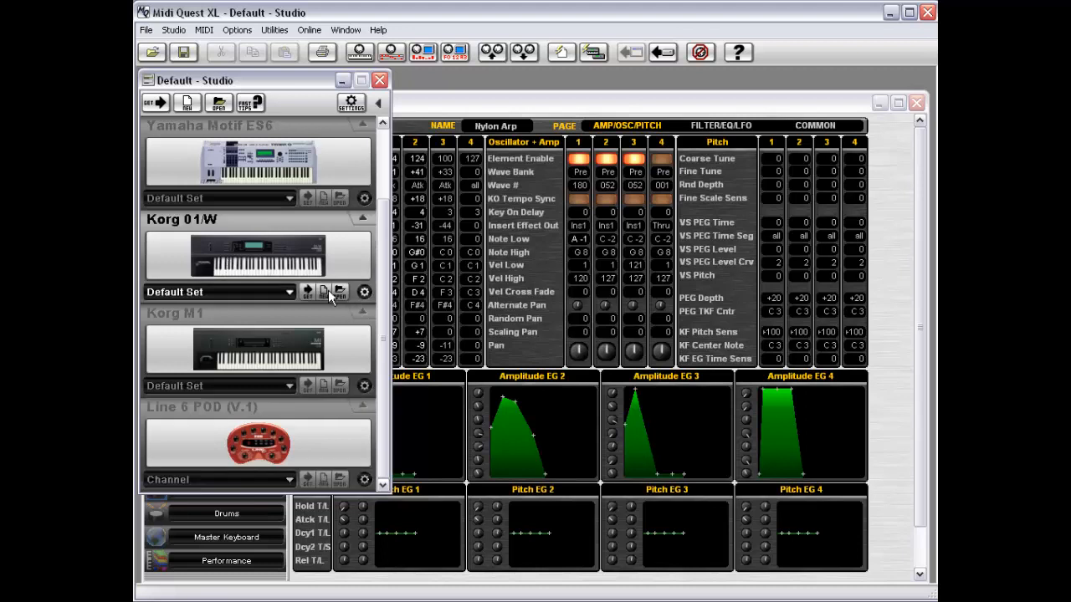
click(243, 291)
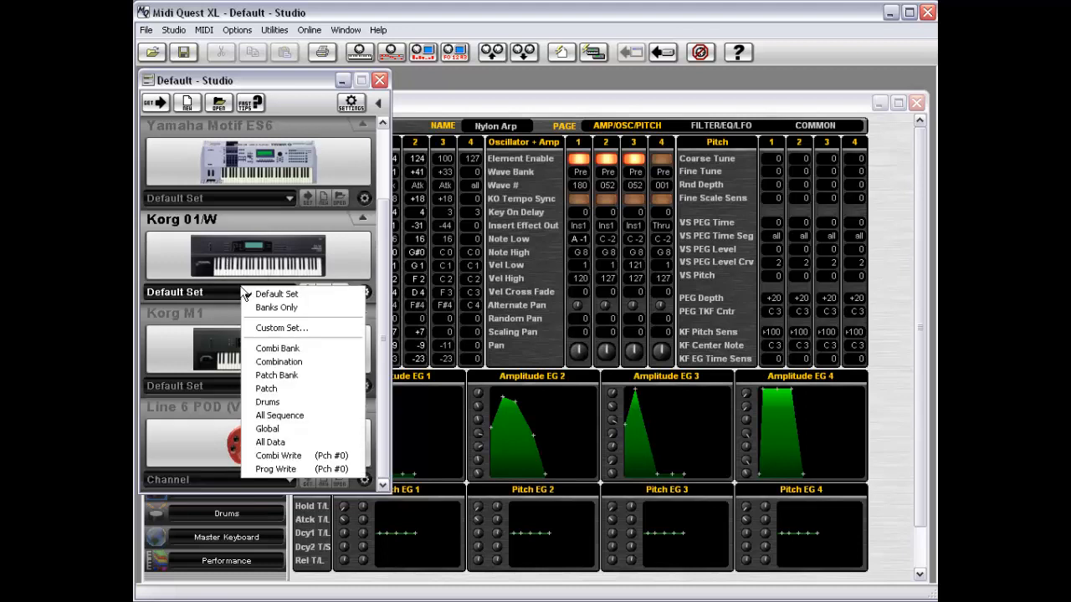
click(301, 389)
click(324, 290)
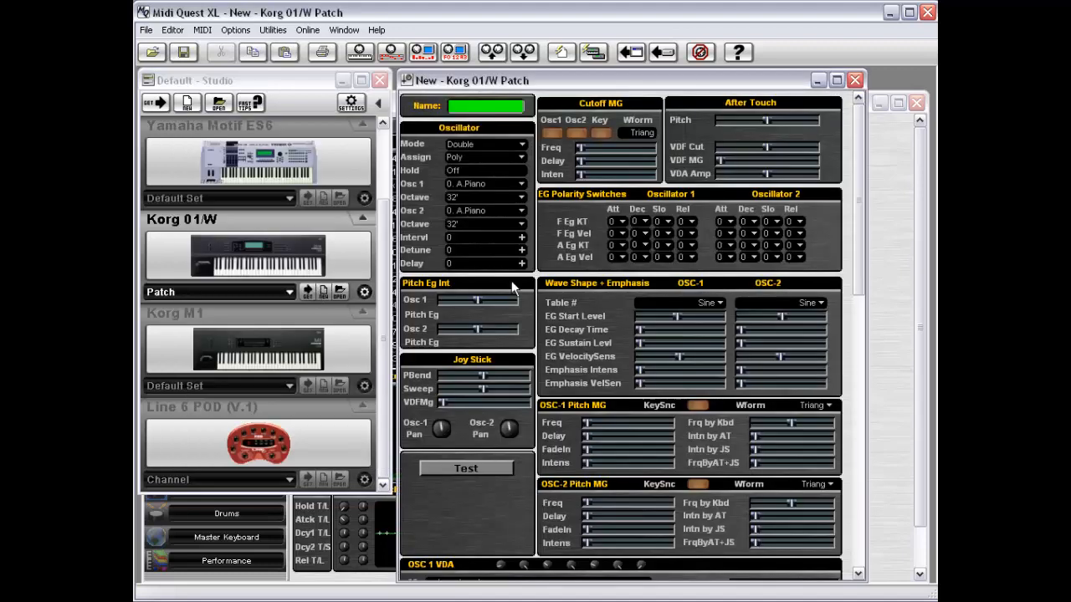
Enable Panel Edit for the new Korg 01/W patch and reposition its window so the control palette fits on screen.
right_click(550, 190)
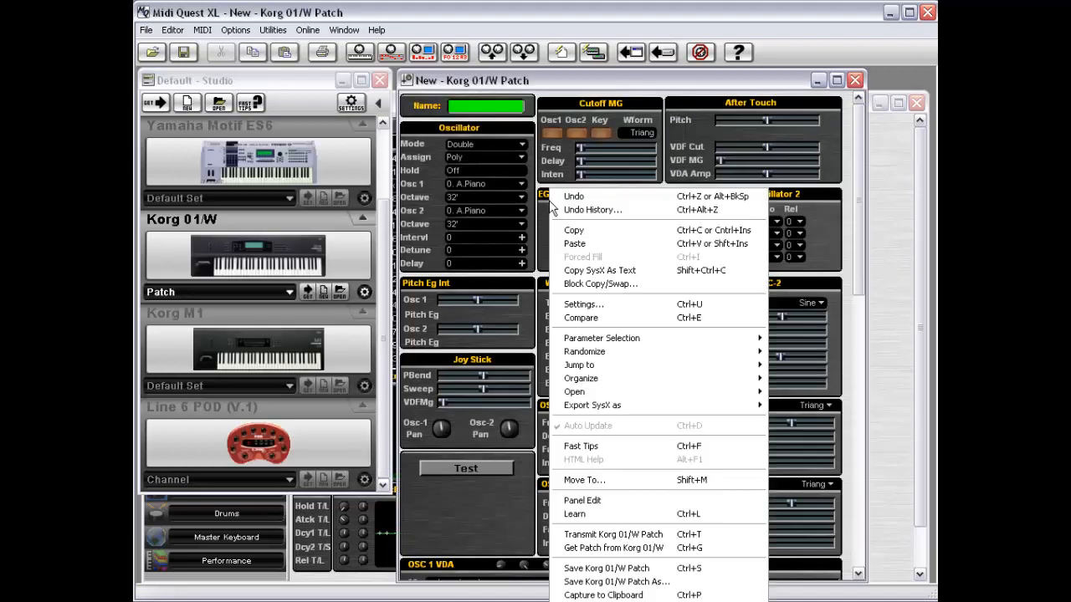
click(595, 504)
drag(679, 83, 541, 79)
drag(699, 81, 698, 87)
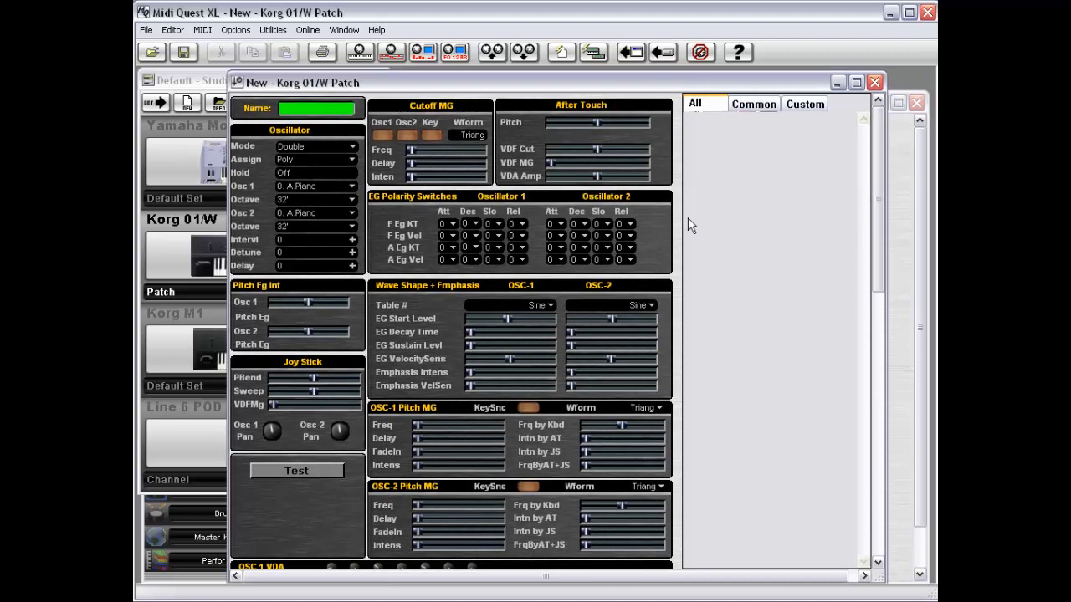
click(626, 236)
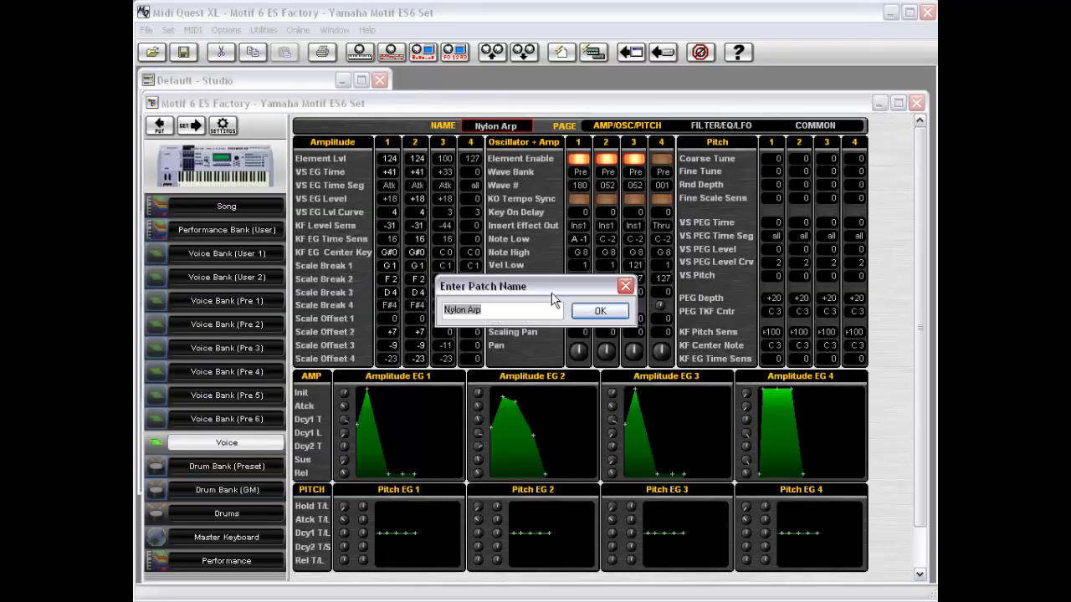
Keep the Nylon Arp patch name, turn on Learn for the Motif voice editor, and turn Learn back off.
click(600, 312)
right_click(523, 165)
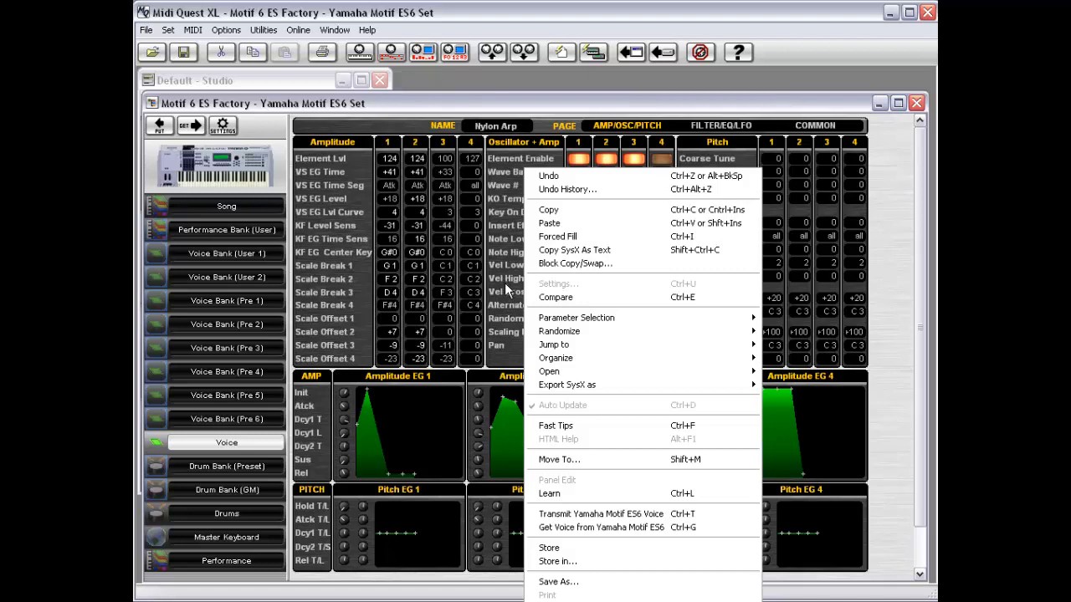
click(580, 495)
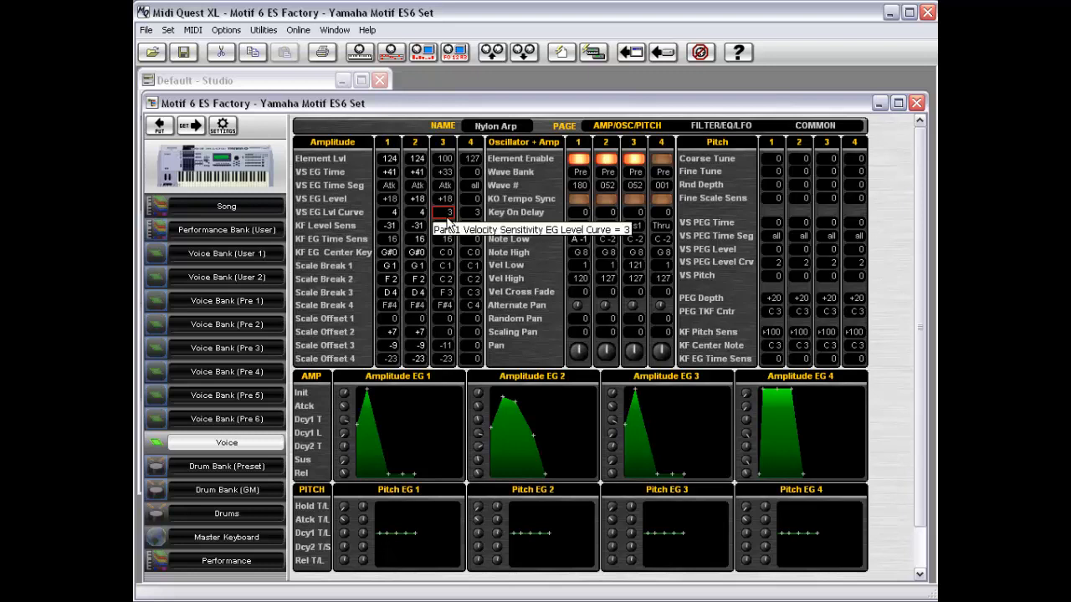
right_click(516, 219)
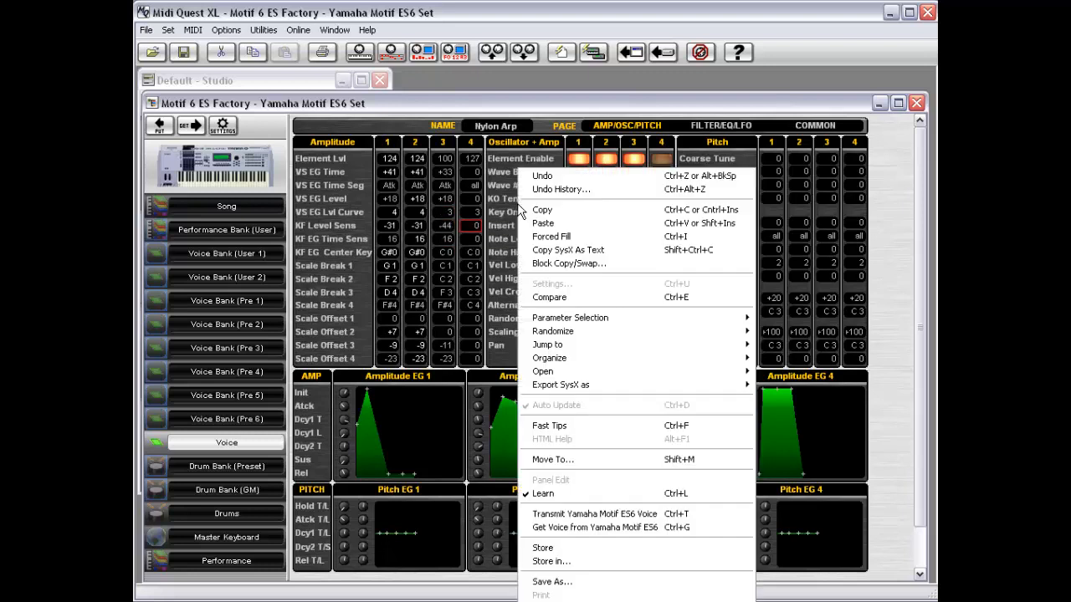
click(566, 495)
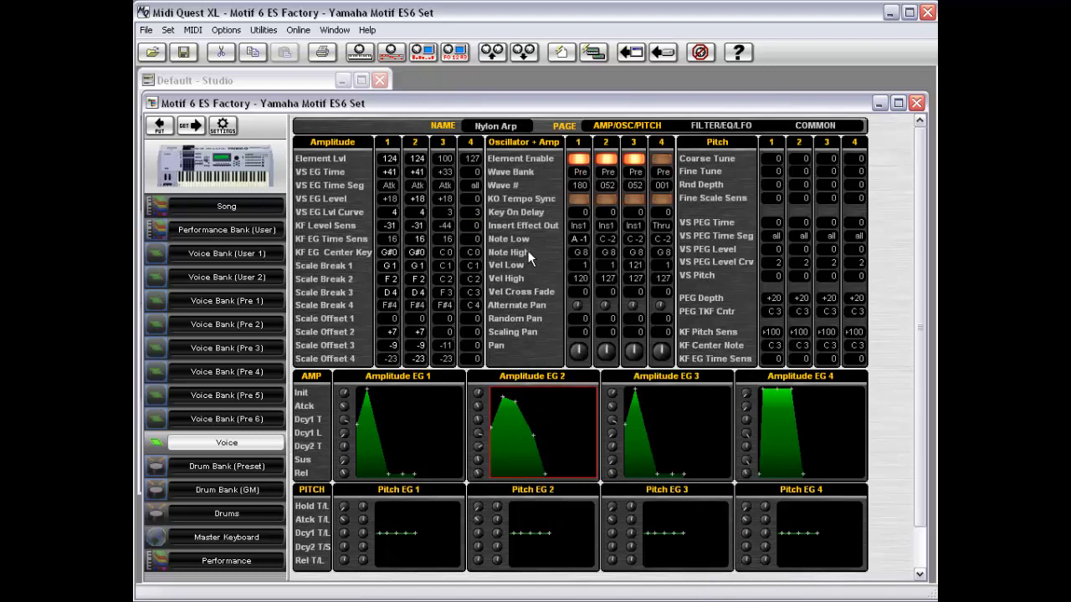
right_click(529, 255)
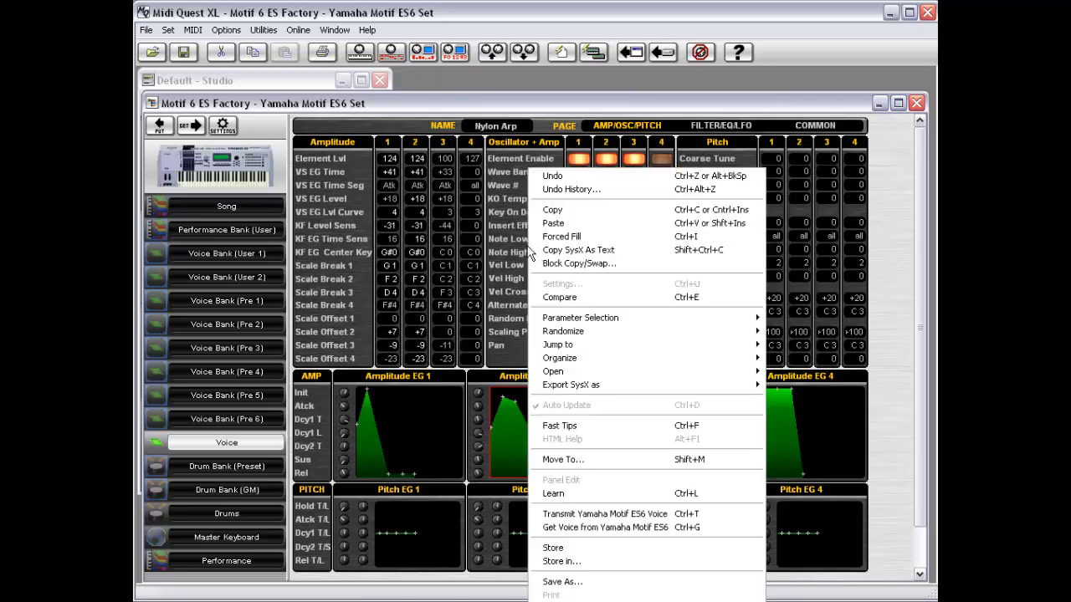
click(513, 235)
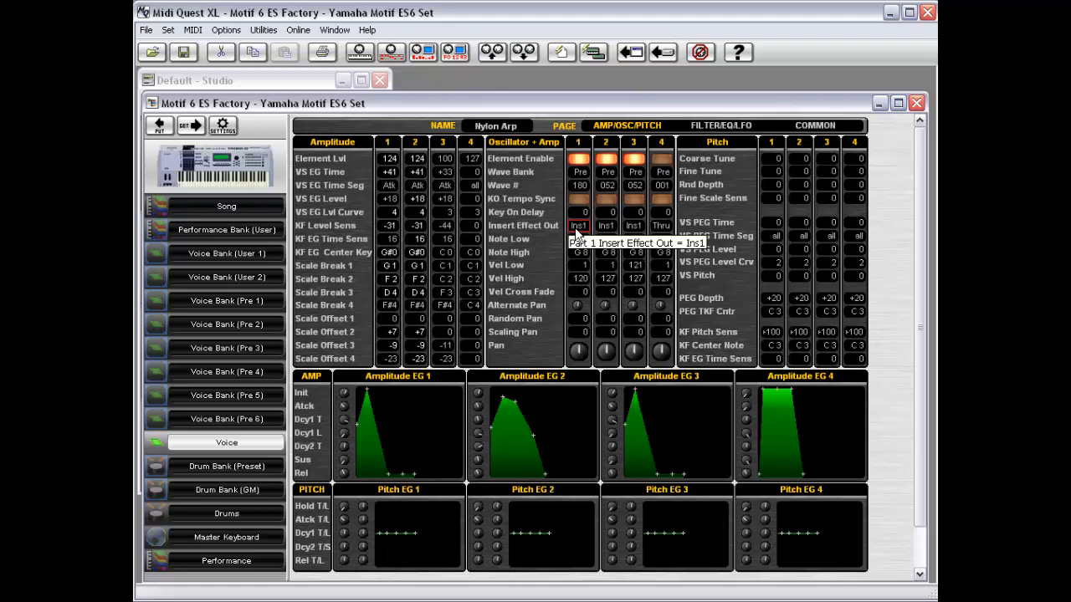
right_click(524, 229)
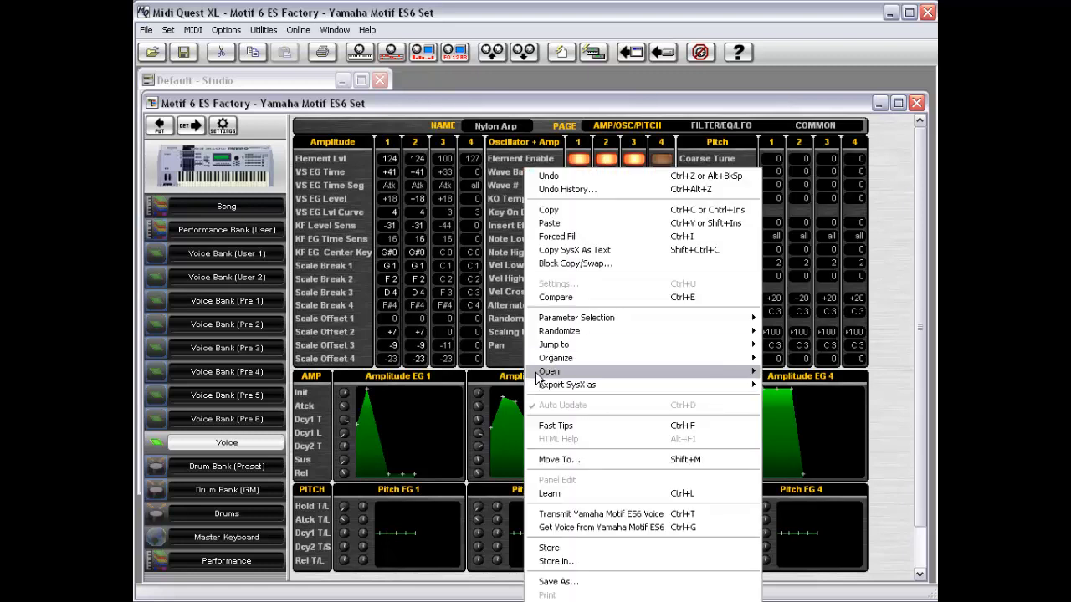
mouse_move(548, 375)
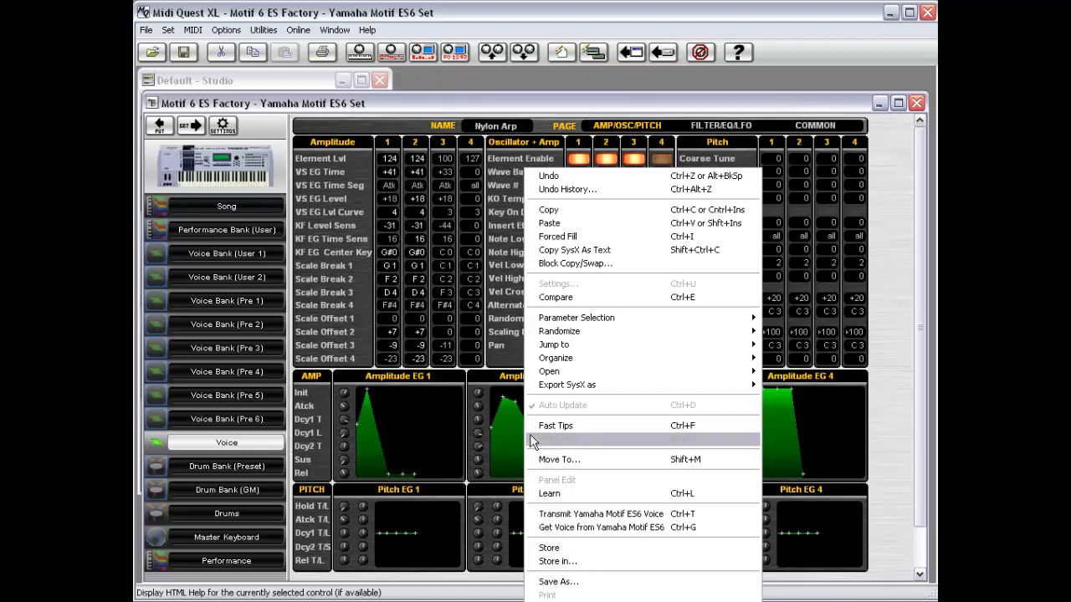
click(515, 307)
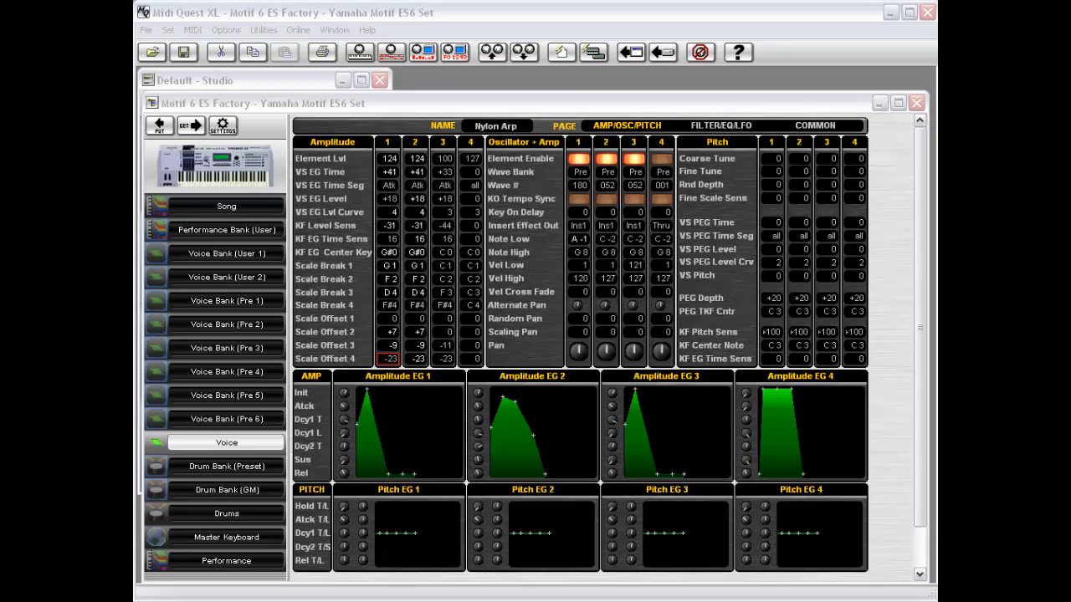
Minimize the Motif 6 ES Factory set and return to the Default Studio.
click(879, 103)
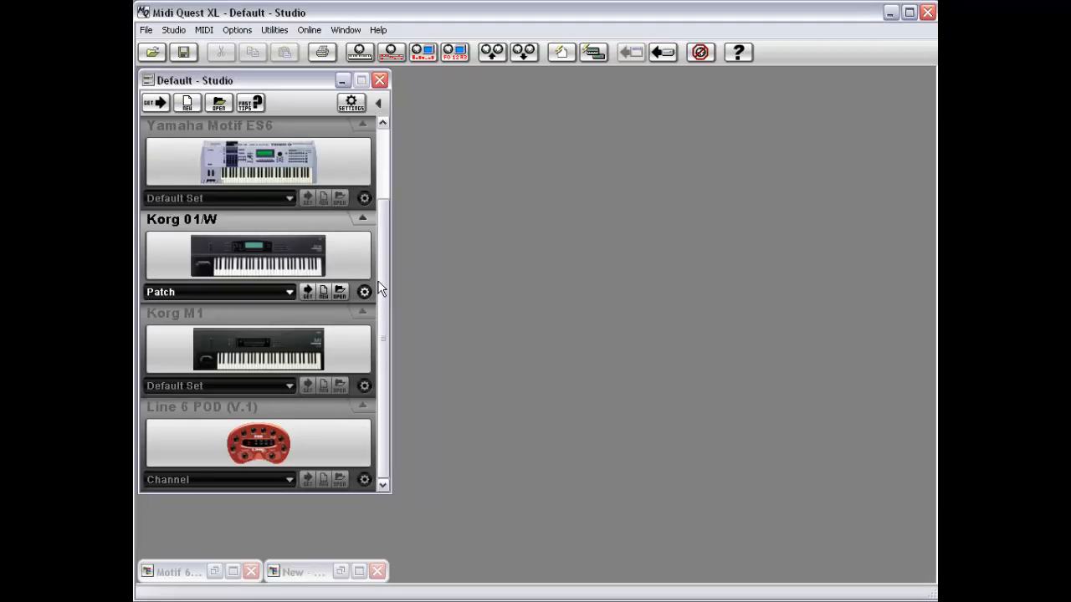
Set the Yamaha DX7 data type to Voice and open the Dx7.sql voice library.
drag(385, 280, 383, 213)
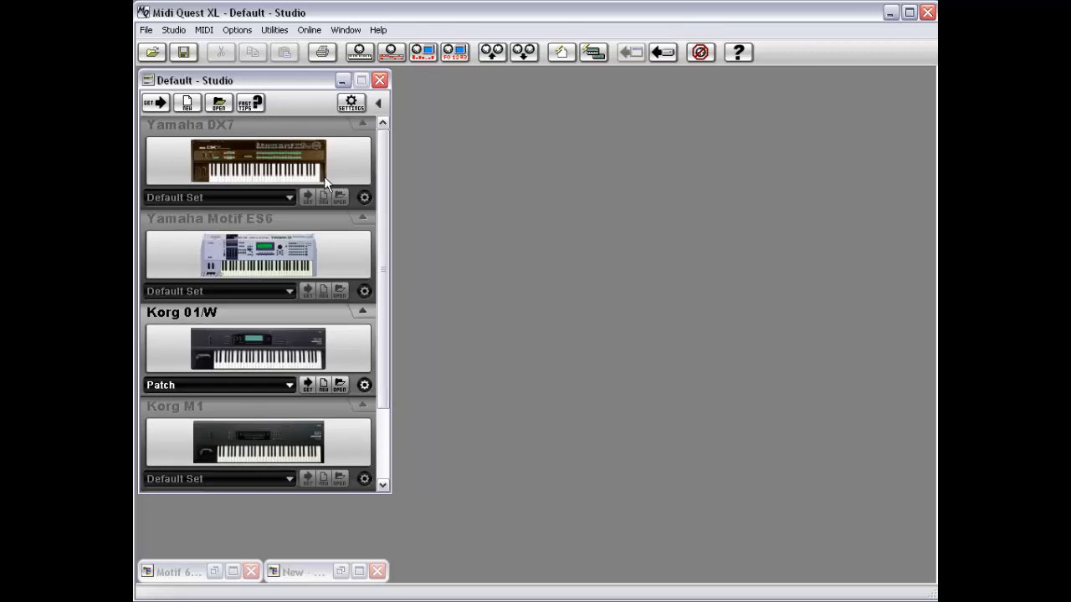
click(242, 198)
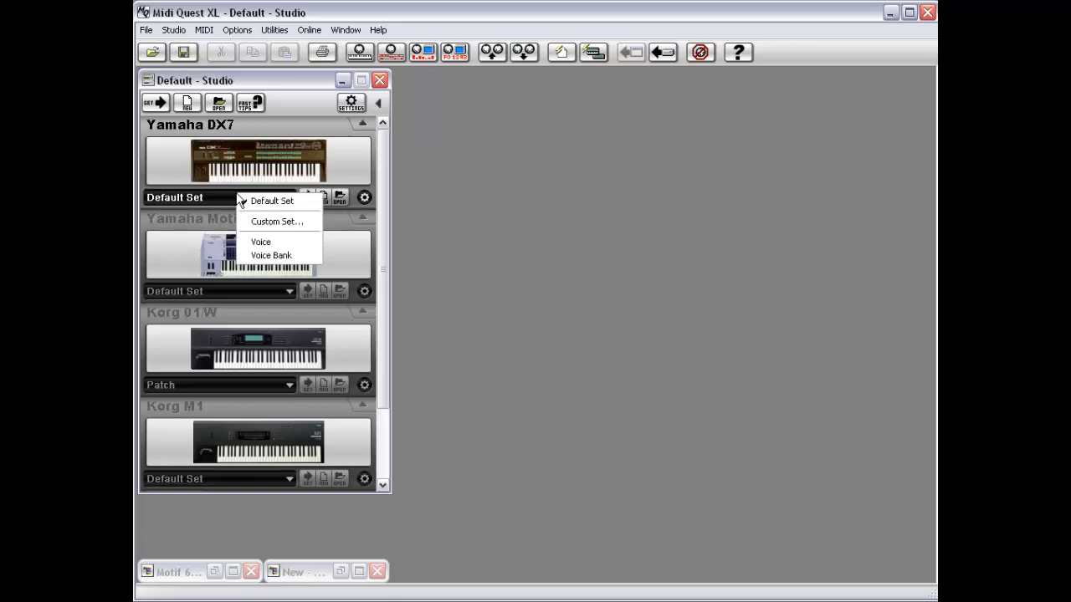
click(276, 243)
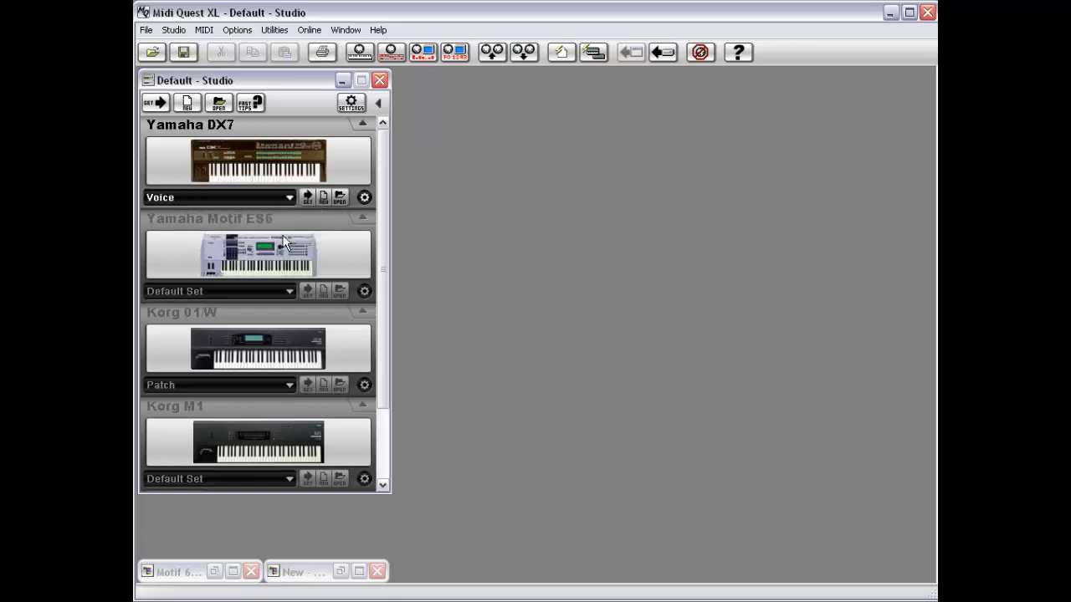
click(340, 198)
click(398, 227)
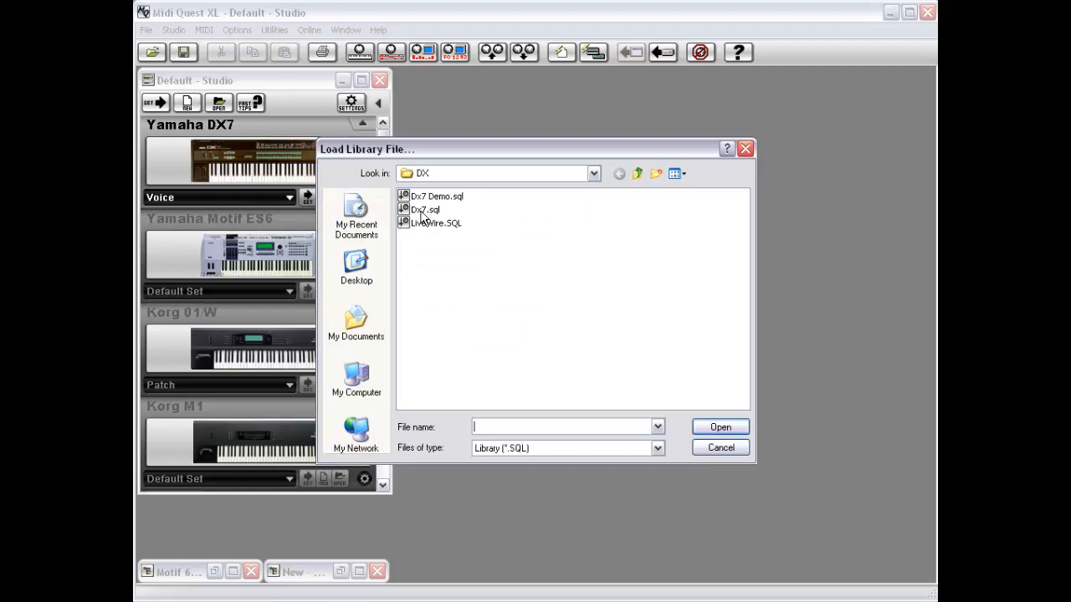
double_click(422, 210)
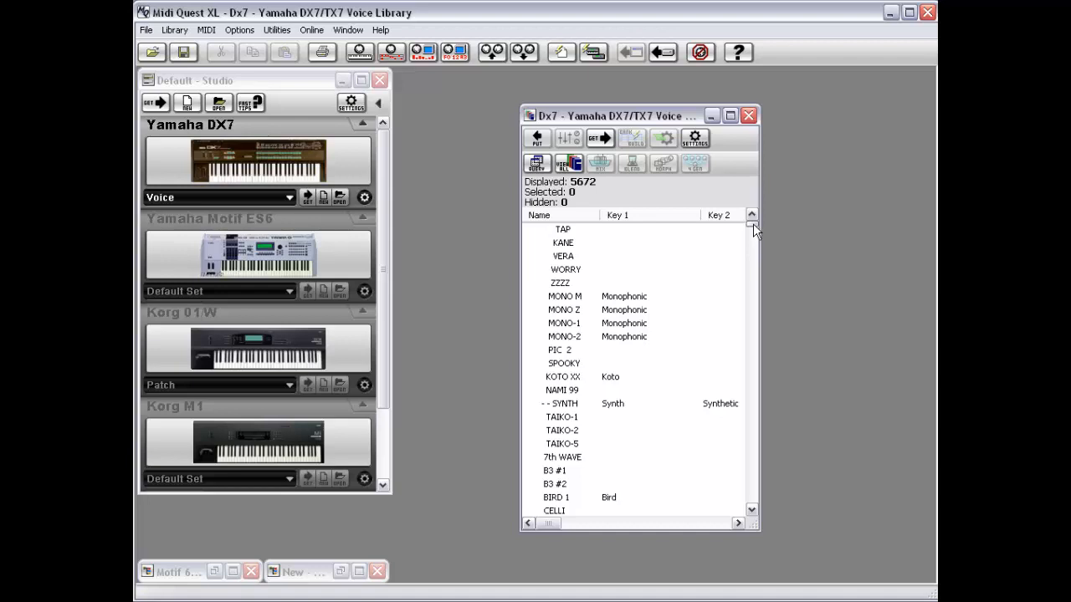
Audition the B3 P3T8000, B-3*Ob 3 and BACKWARD 1 voices in the DX7 library.
mouse_move(753, 223)
mouse_down()
mouse_move(754, 250)
mouse_move(753, 219)
mouse_up()
drag(751, 225, 750, 255)
click(576, 286)
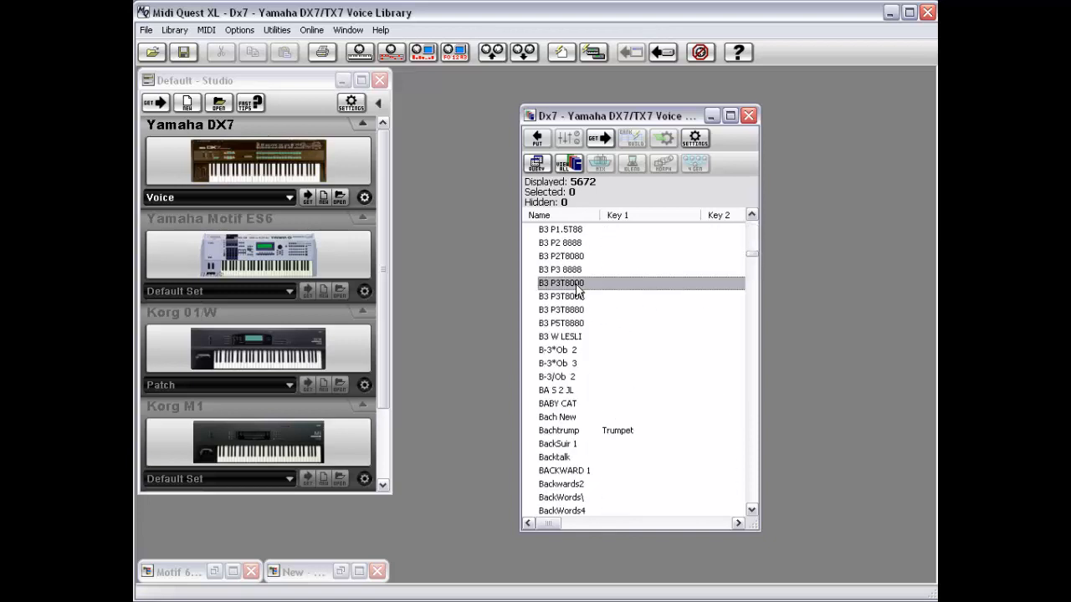
click(565, 363)
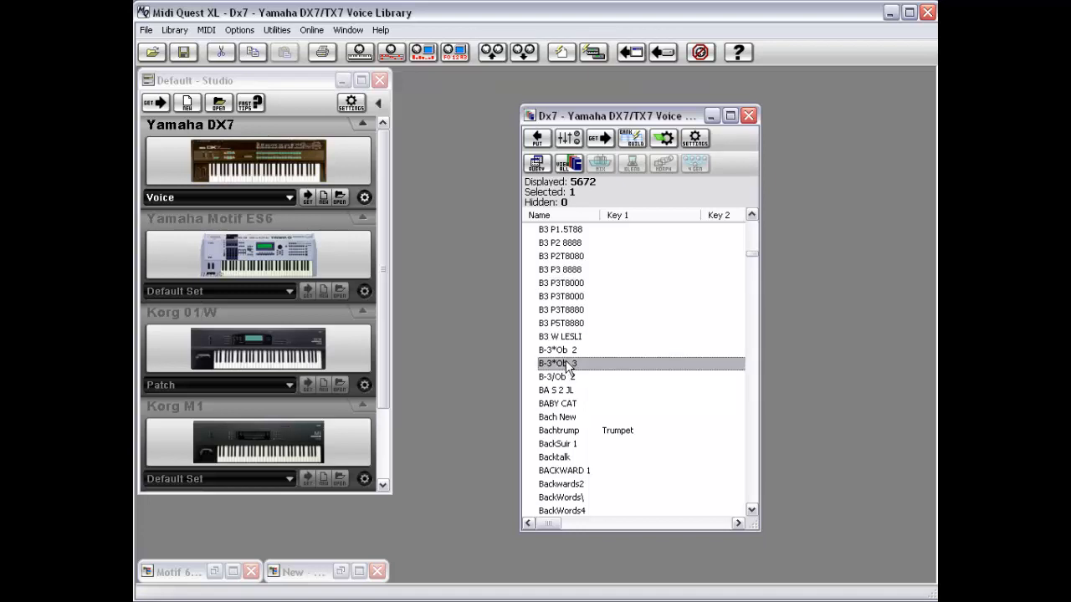
click(589, 470)
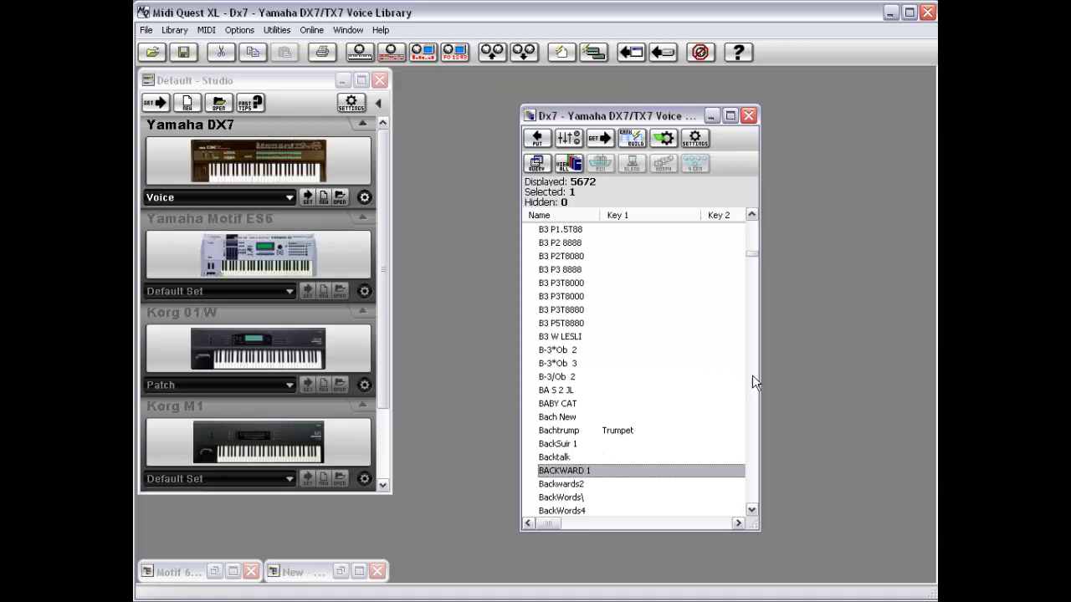
Audition the BAMBOO MAR, BagyPipes\, Bag Pipes, BIG BEN and BIG BOTTOM voices in the DX7 library.
click(754, 416)
click(598, 432)
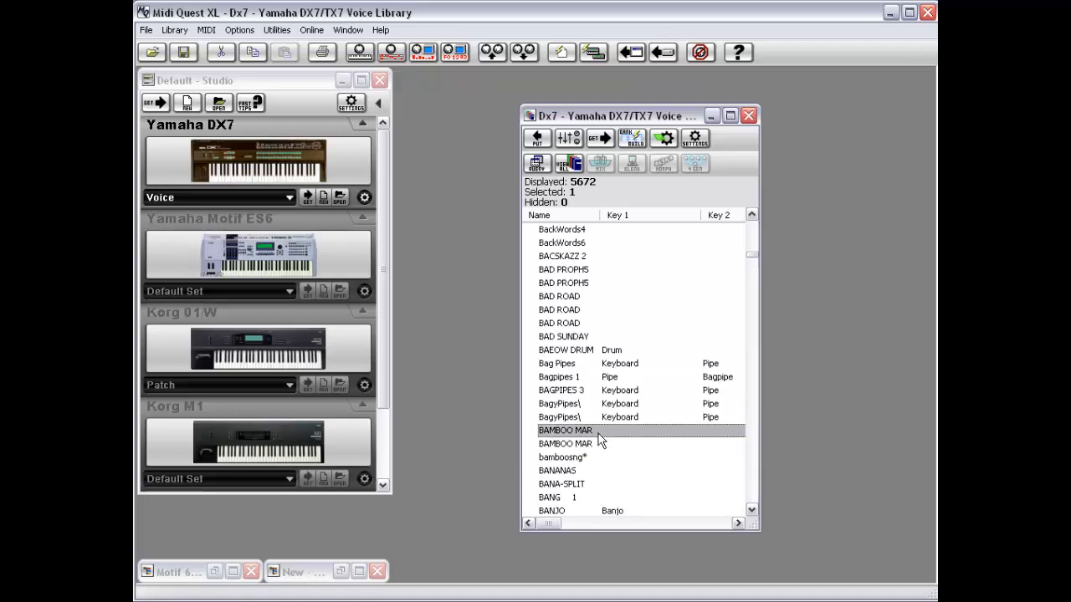
click(606, 418)
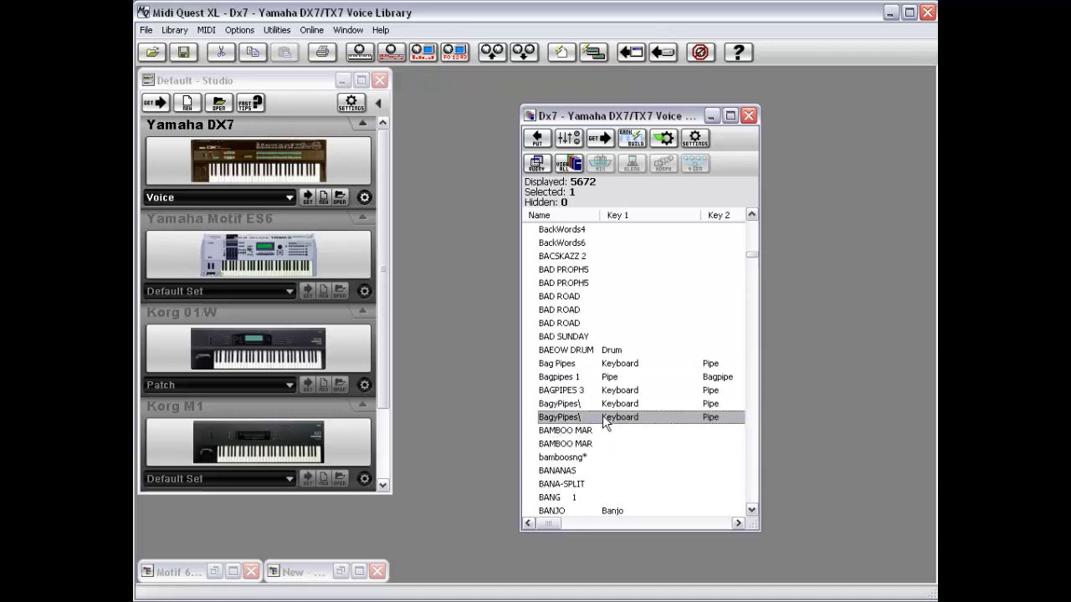
click(586, 366)
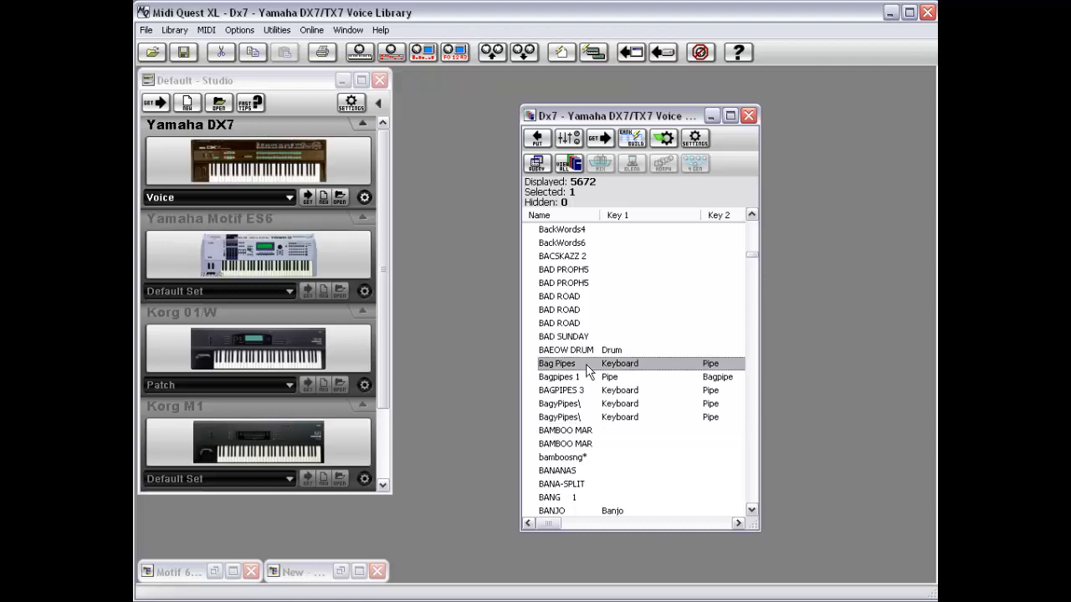
drag(754, 252, 753, 265)
click(579, 378)
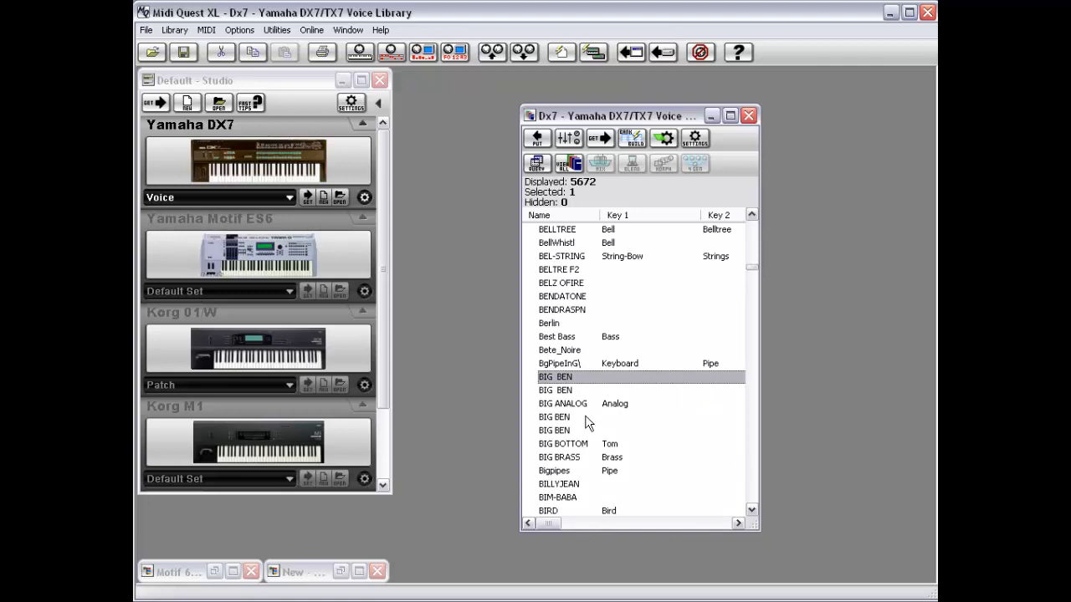
click(577, 450)
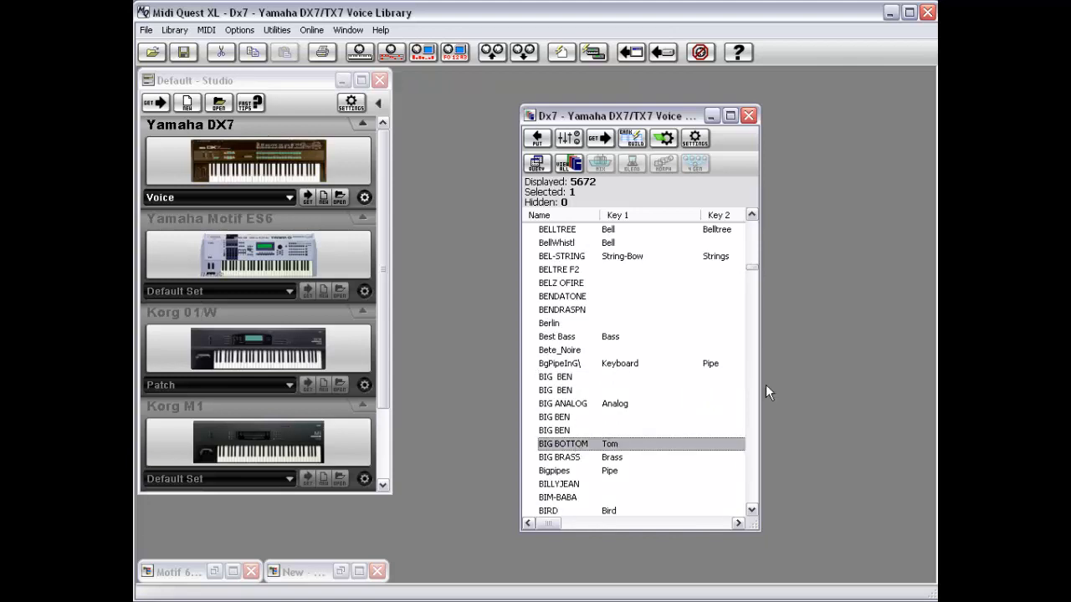
Bring up the brass voices and widen the library window on both sides to show the Key 3 column.
drag(751, 267, 750, 278)
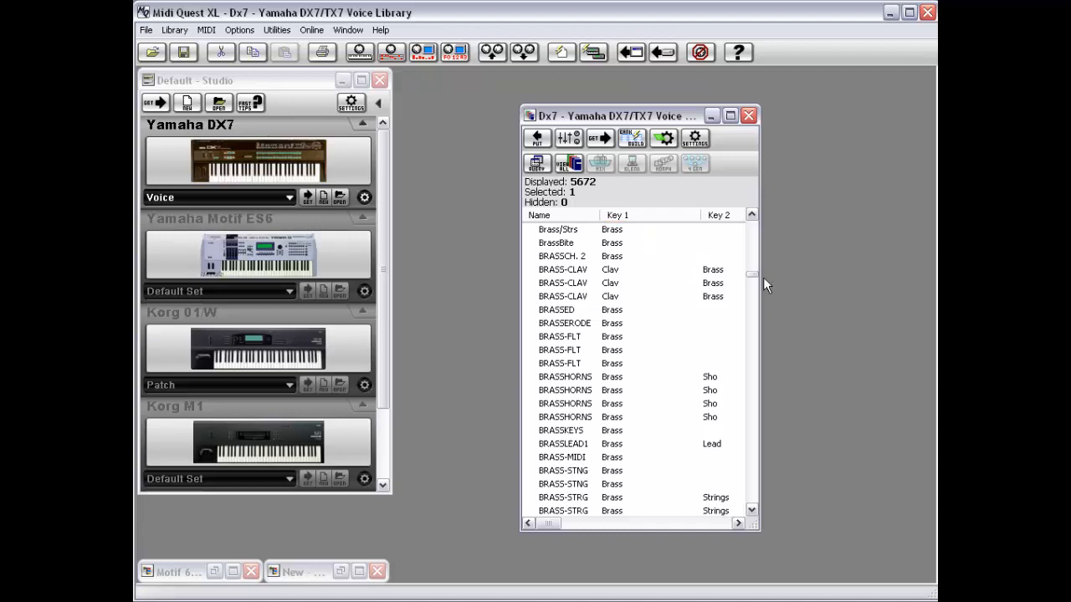
drag(760, 277, 876, 277)
drag(585, 524, 542, 529)
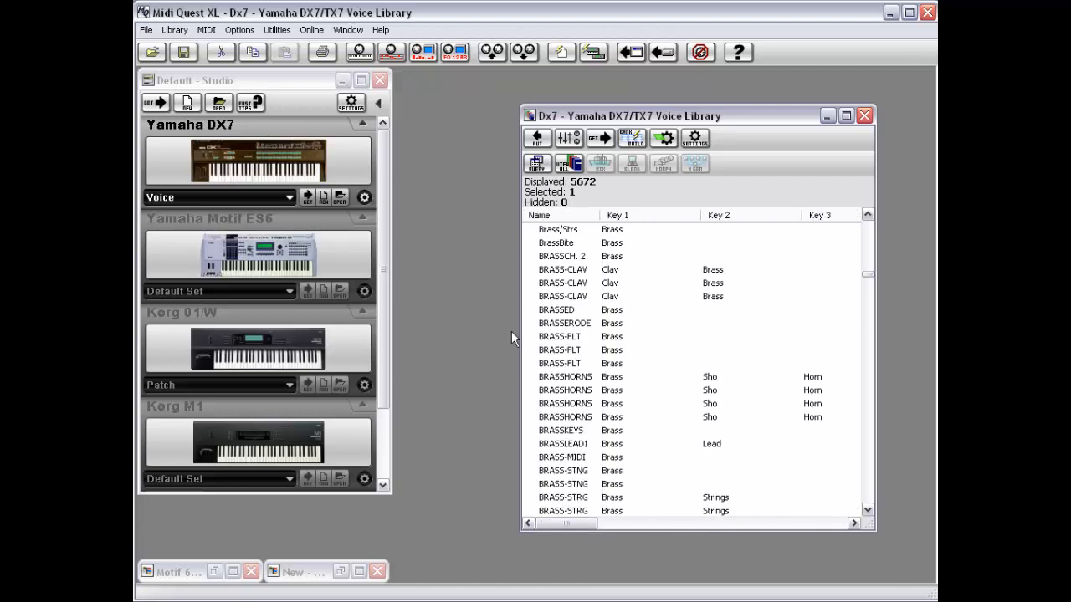
drag(518, 333, 467, 333)
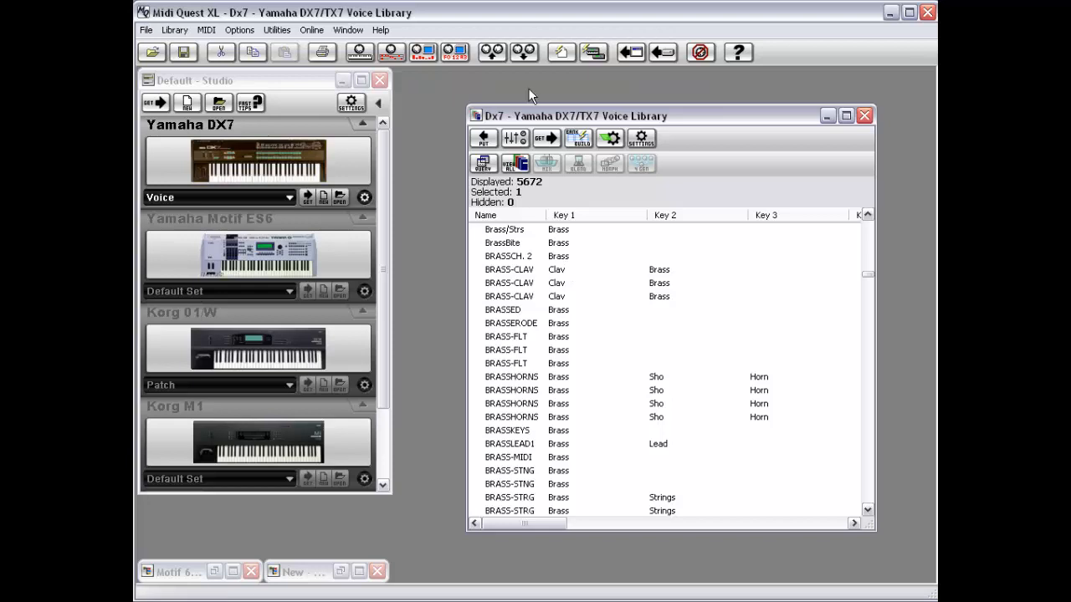
Assign Horn from the Brass category as the third key of the second BRASS-CLAV voice.
double_click(551, 282)
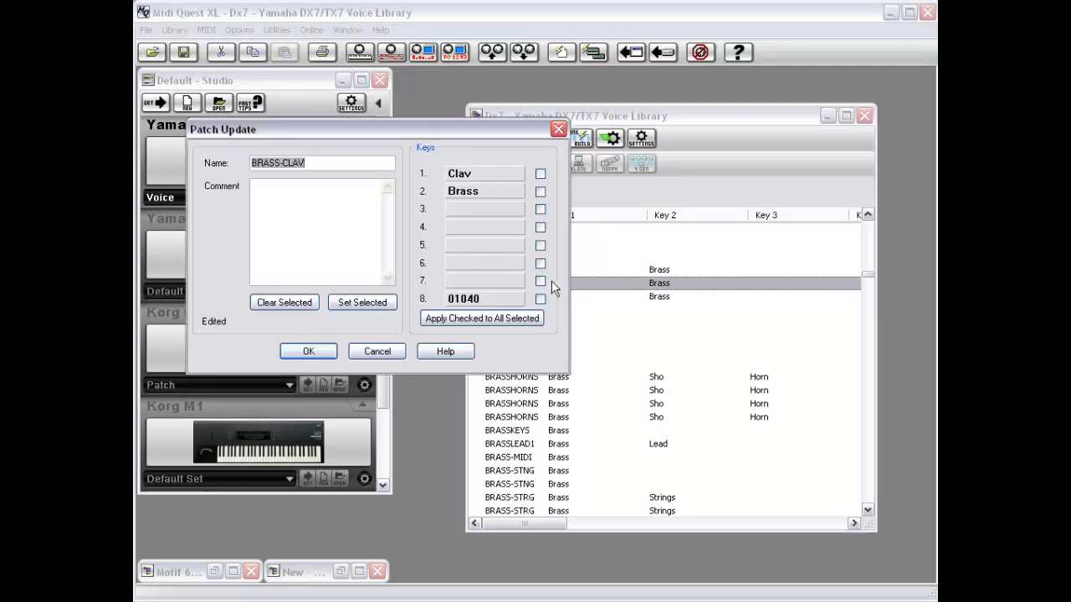
click(476, 214)
mouse_move(536, 259)
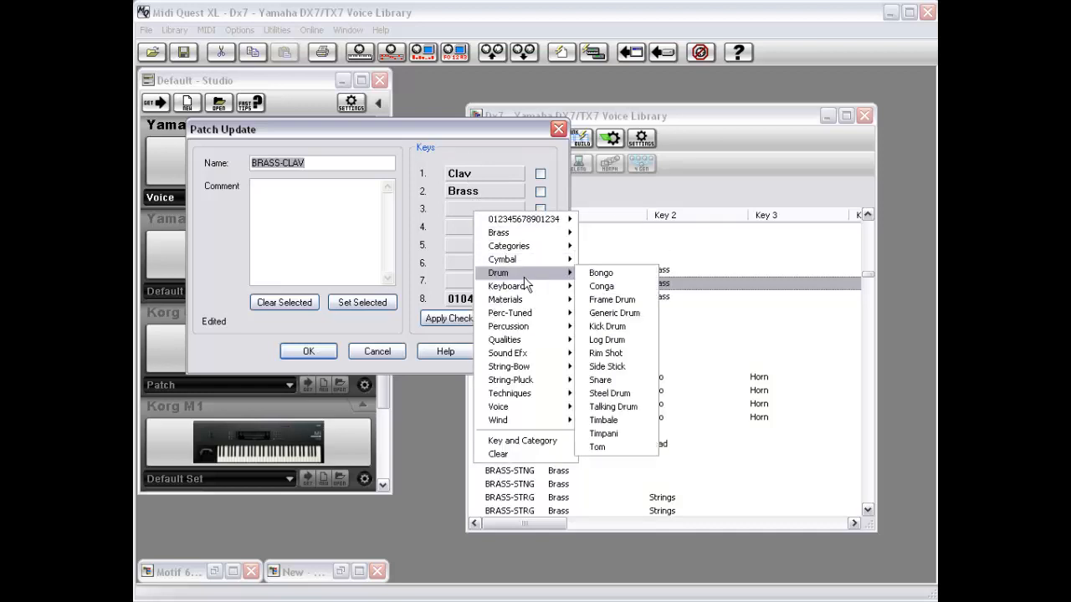
mouse_move(527, 233)
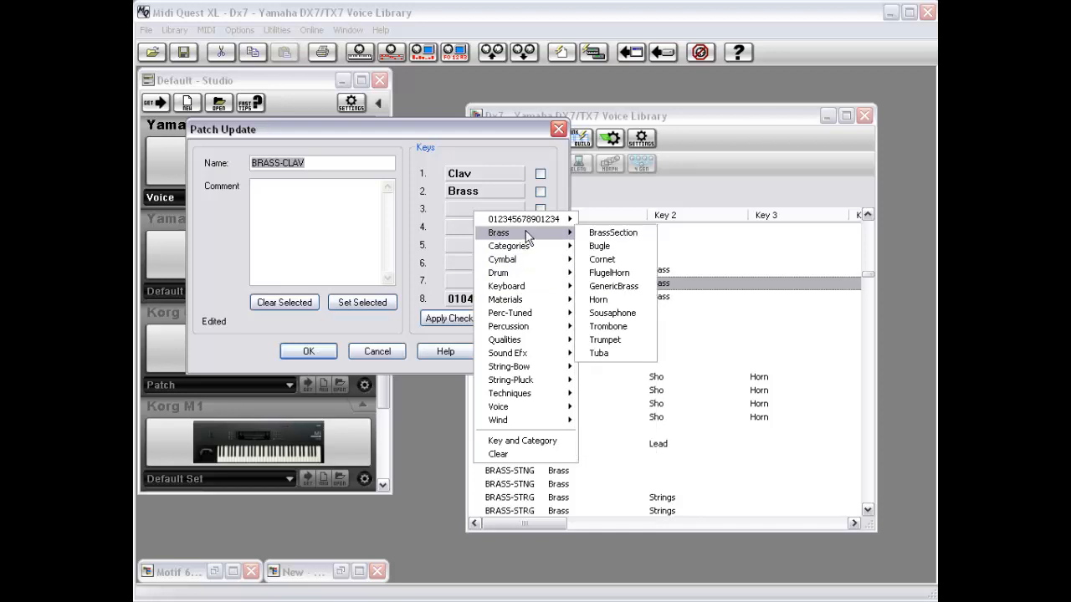
click(628, 301)
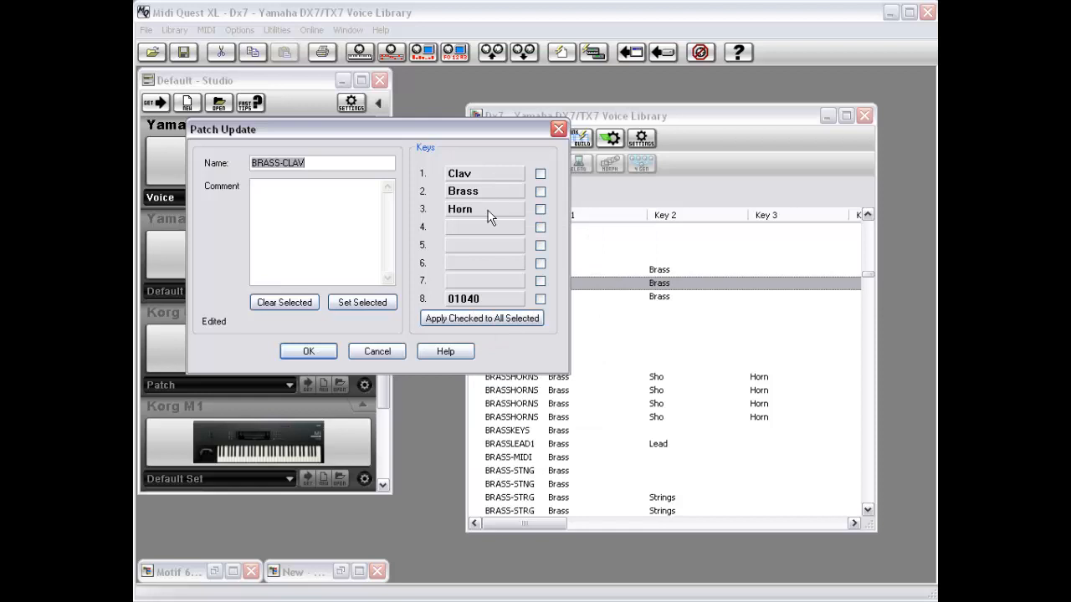
click(318, 350)
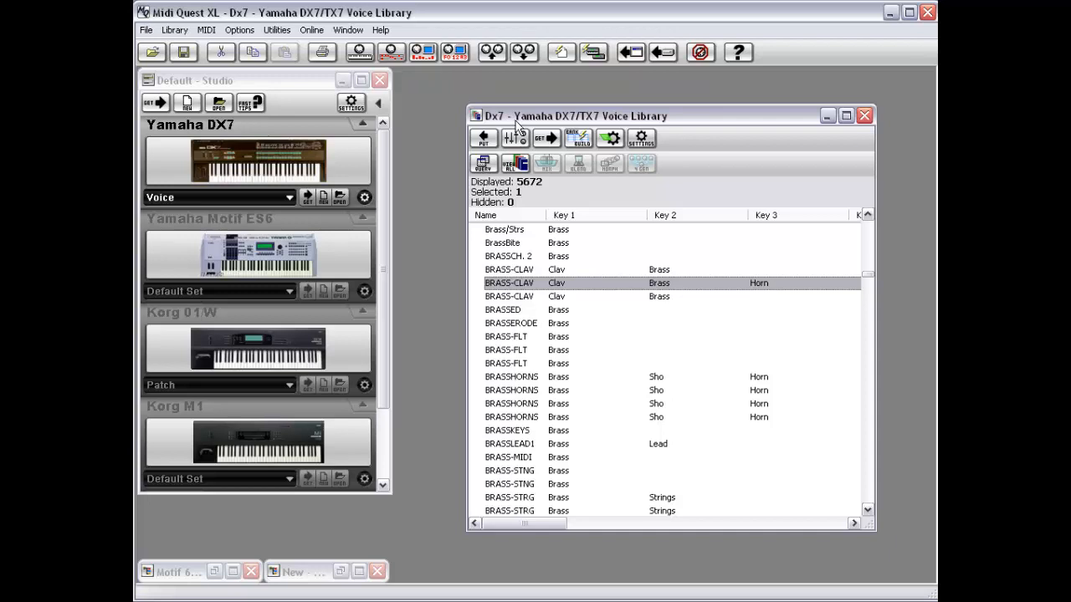
Query the DX7 library with key word criteria applied, using the Brass keyword Horn.
click(484, 166)
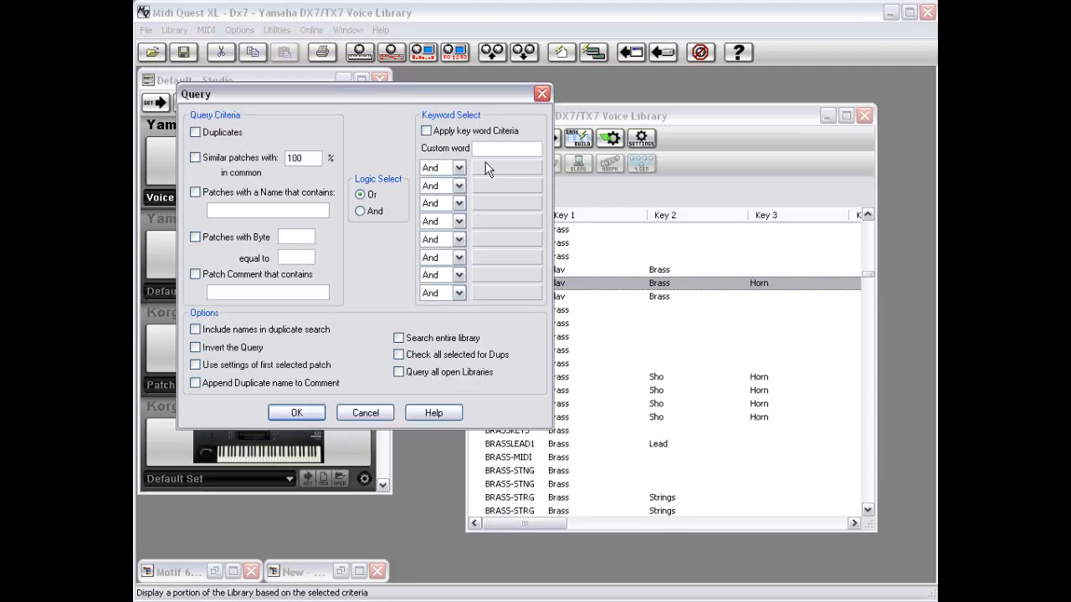
click(427, 131)
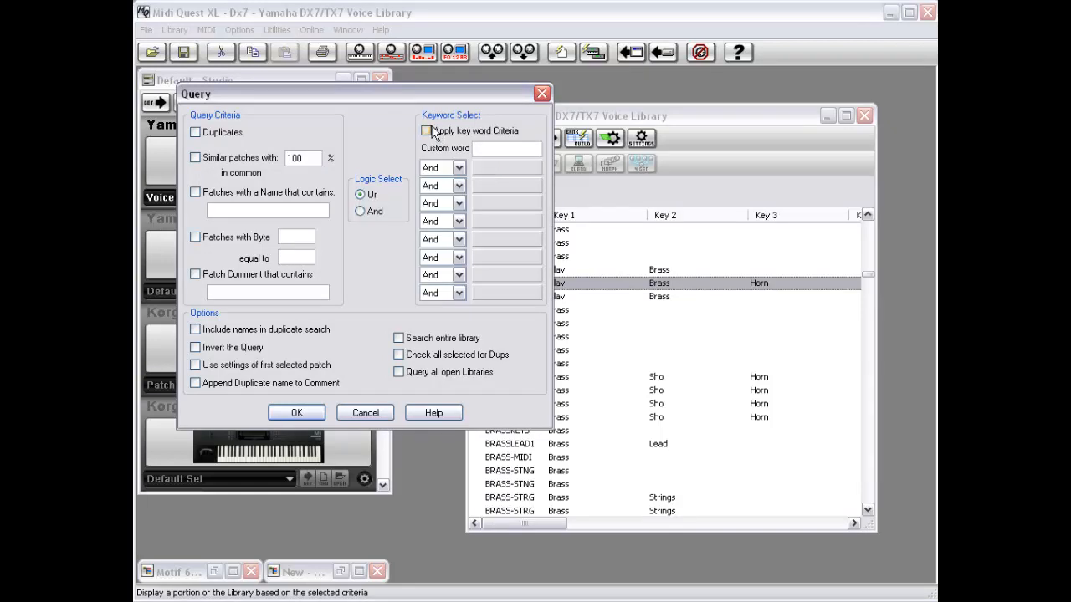
click(505, 168)
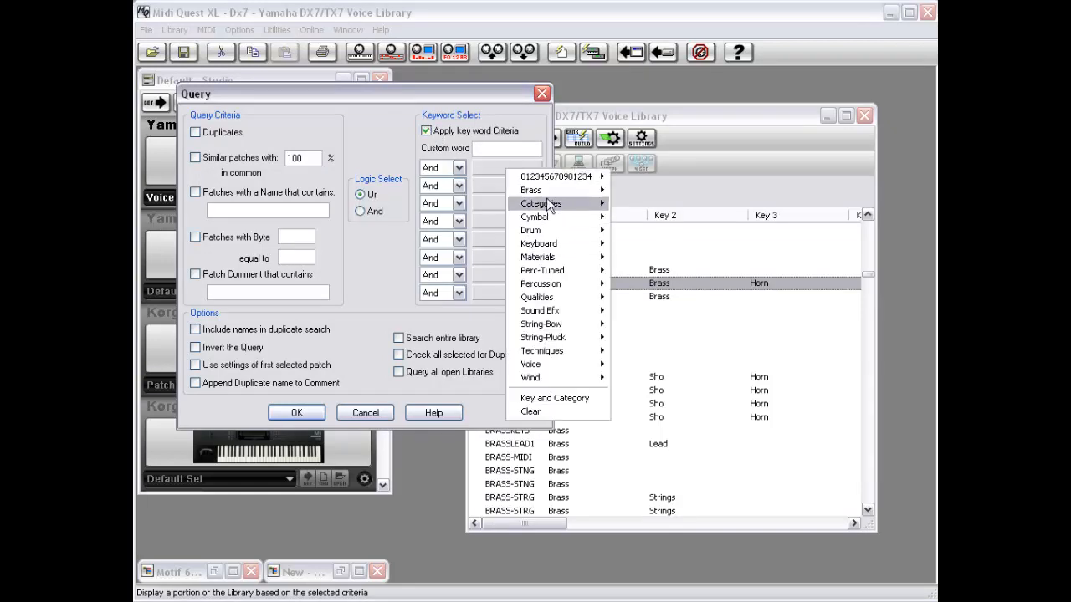
mouse_move(550, 192)
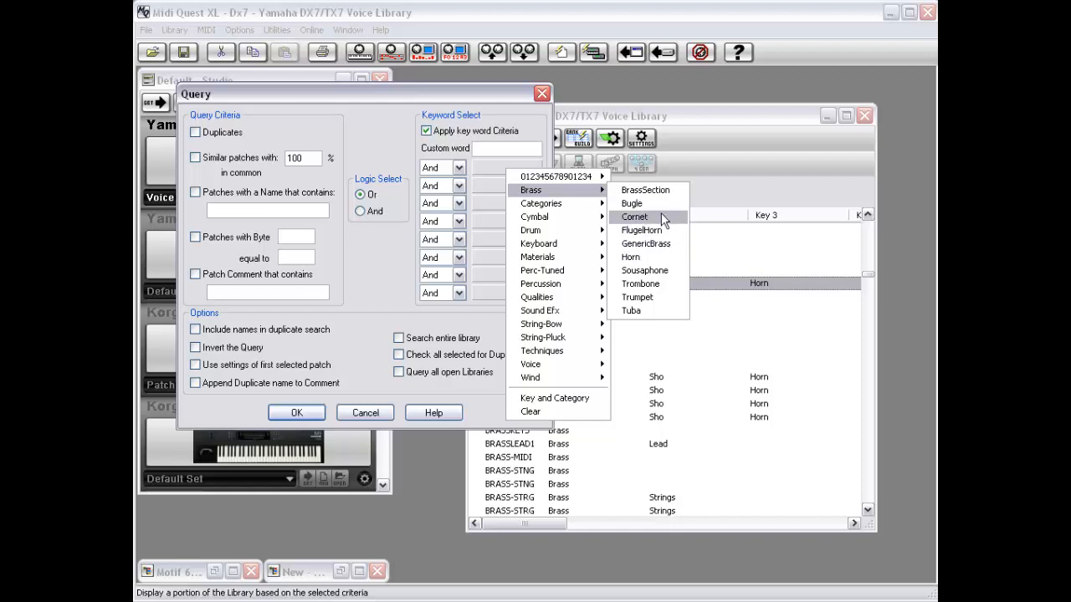
click(657, 257)
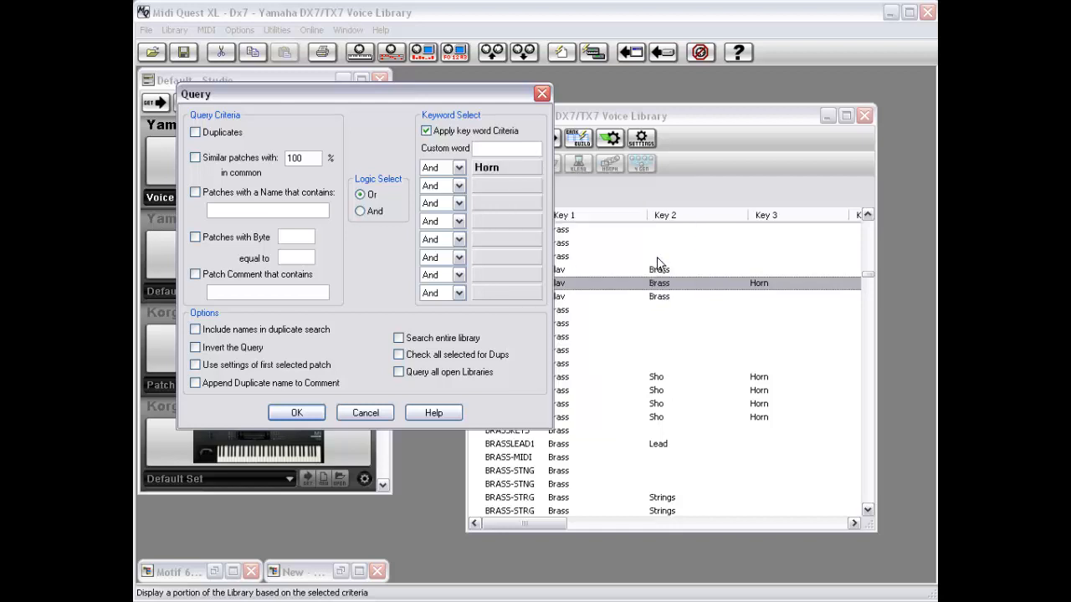
click(296, 413)
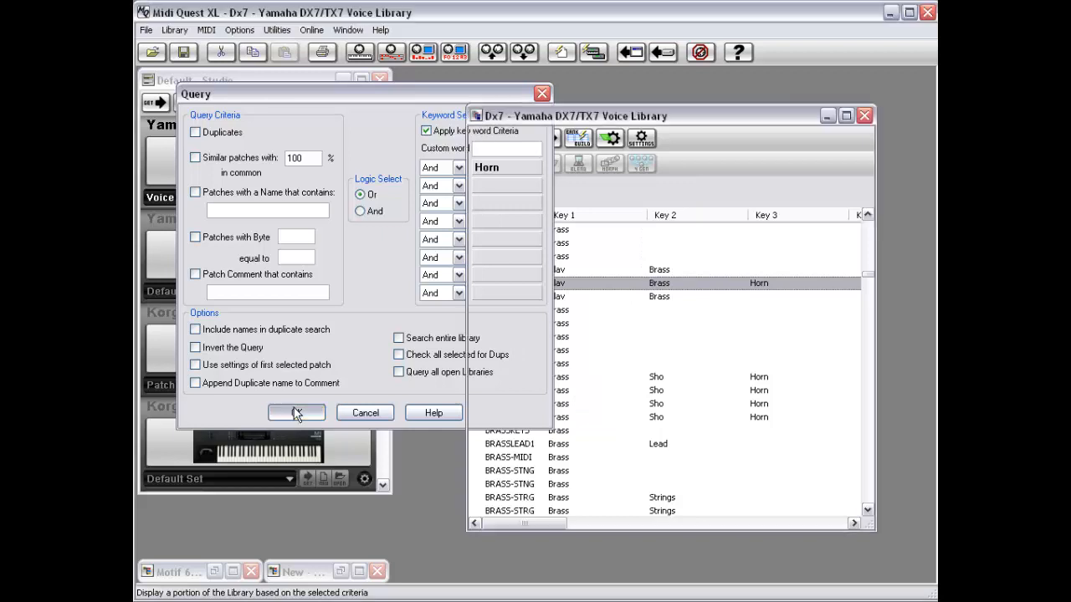
Build a new DX7 voice bank from E.PNO-HORN, the second -FR HORN-, FrenchHrn\ and two adjacent HORN 2 voices.
mouse_move(866, 246)
mouse_down()
mouse_move(848, 477)
mouse_move(851, 247)
mouse_move(857, 411)
mouse_move(861, 257)
mouse_up()
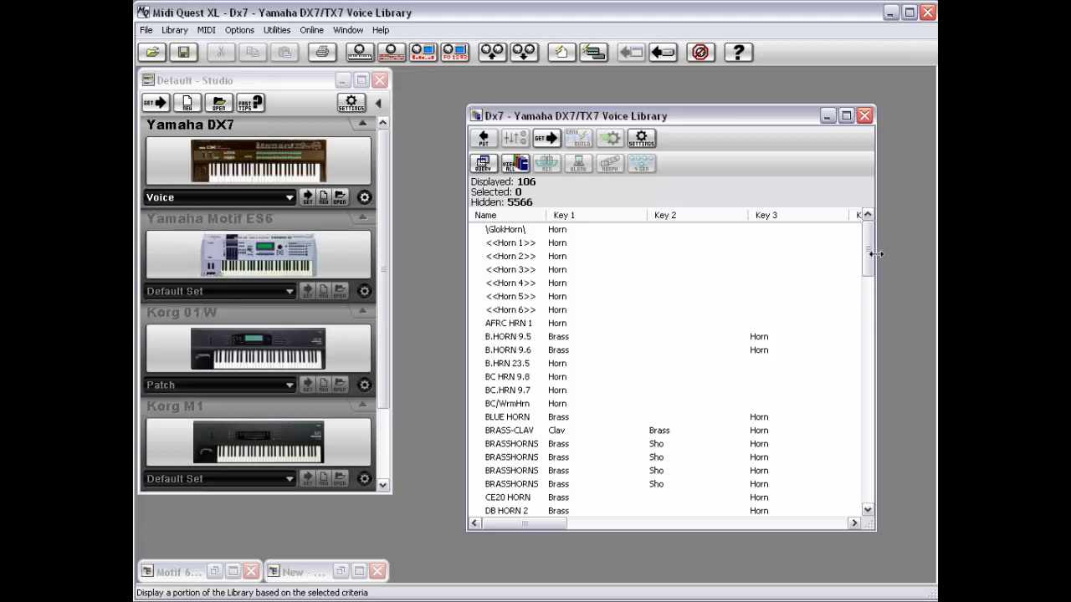
drag(869, 258, 868, 315)
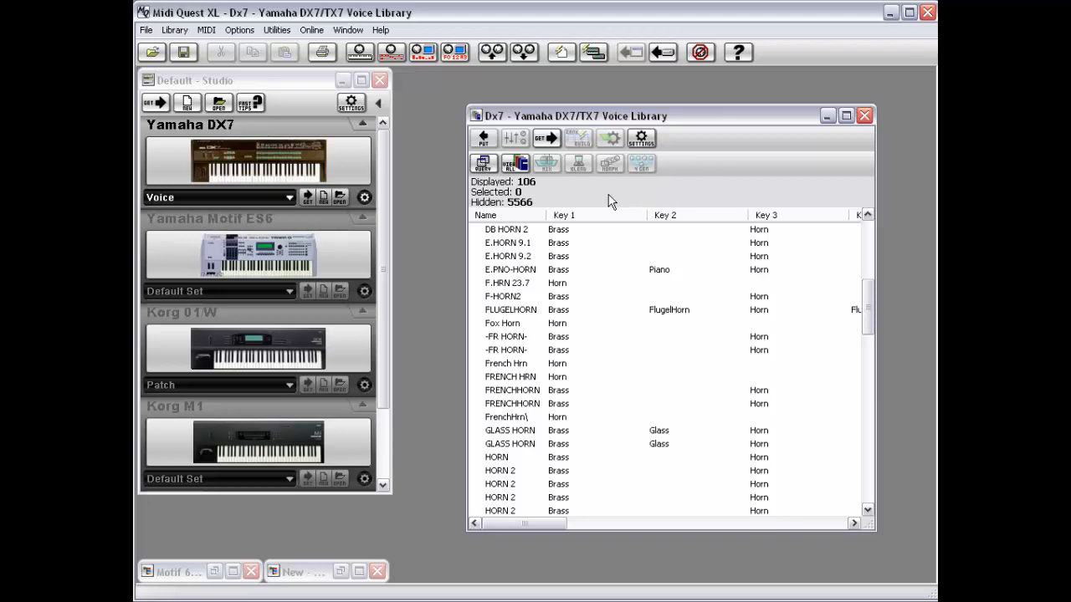
right_click(556, 270)
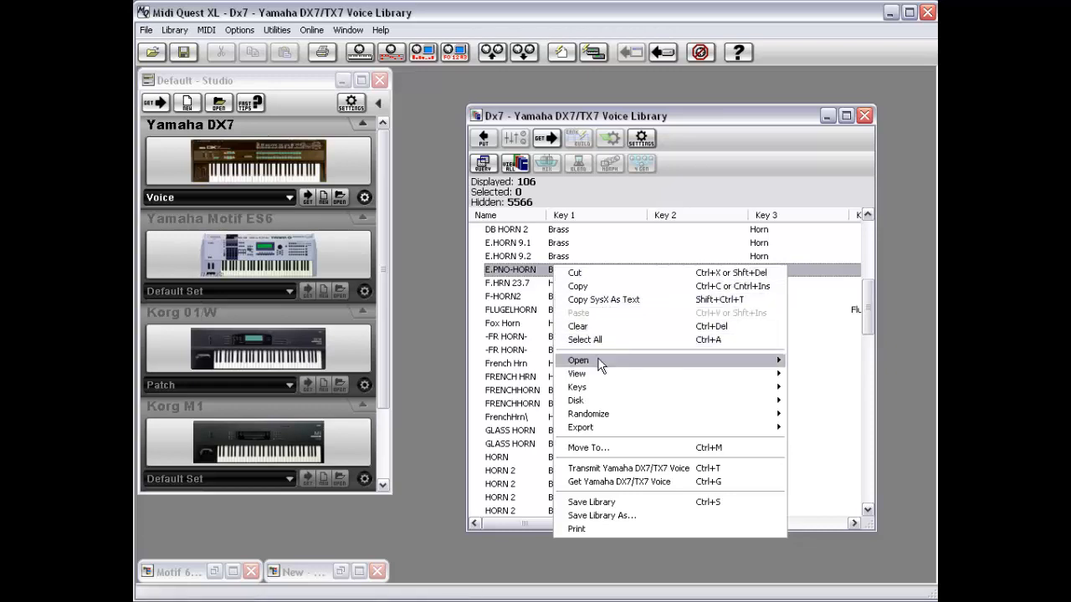
mouse_move(601, 360)
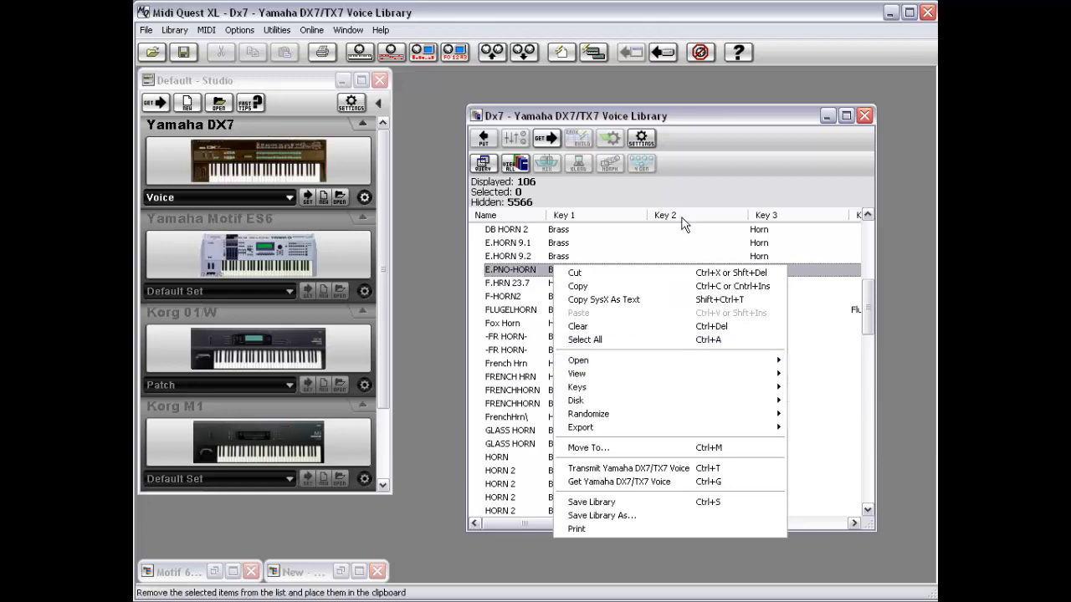
click(716, 164)
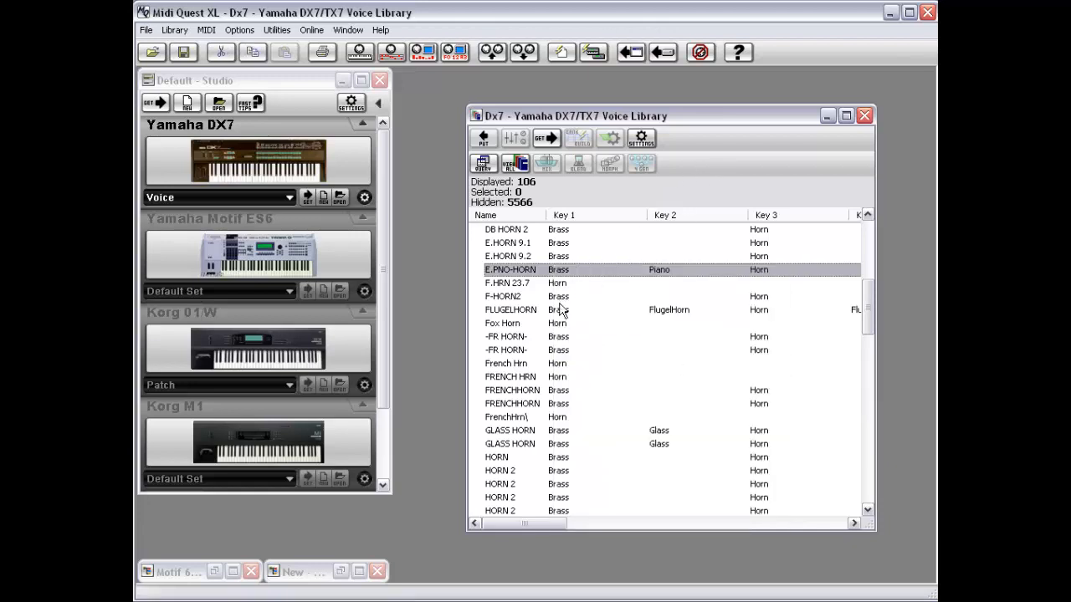
ctrl+click(586, 350)
ctrl+click(581, 417)
ctrl+click(568, 484)
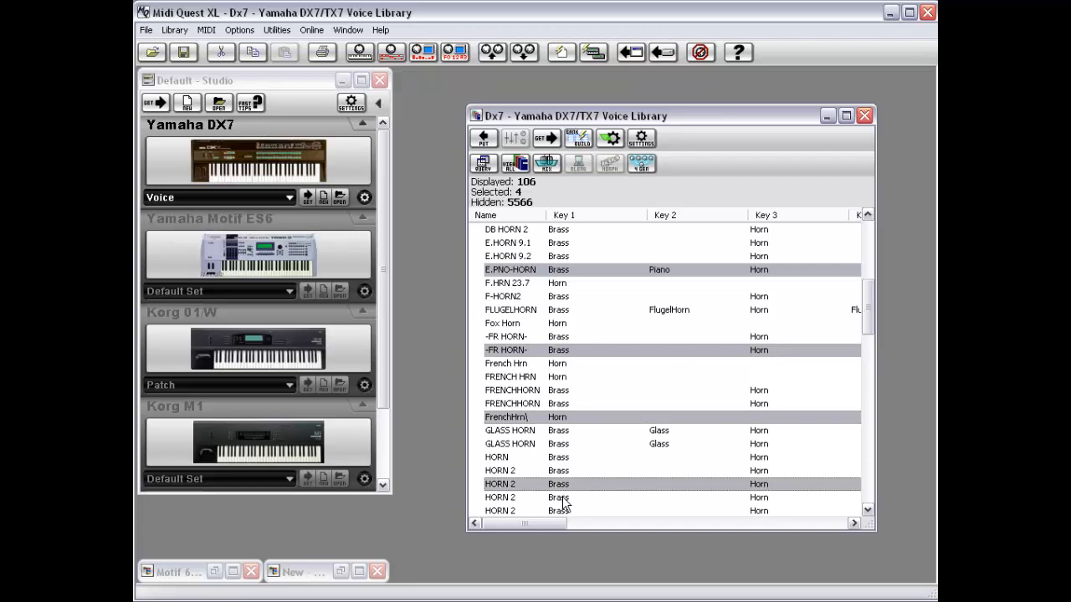
ctrl+click(563, 497)
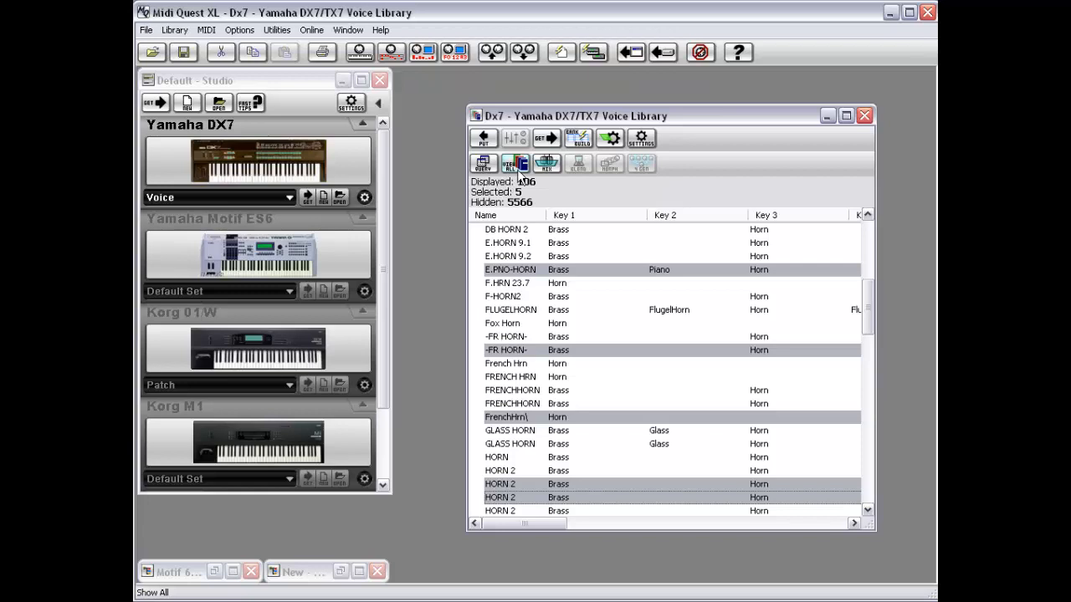
click(577, 138)
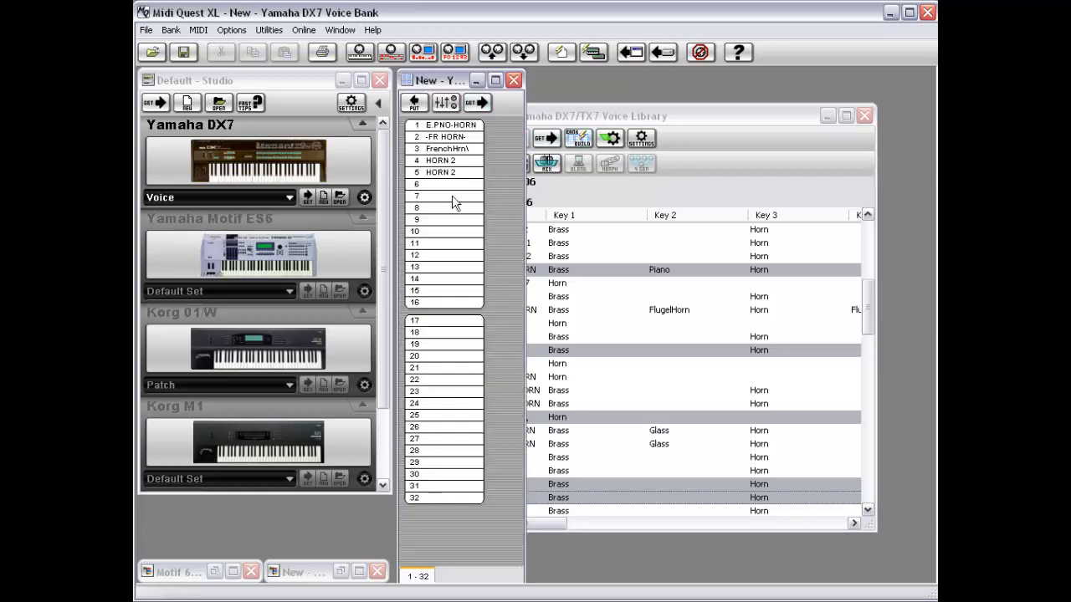
Close the newly built DX7 voice bank.
double_click(406, 78)
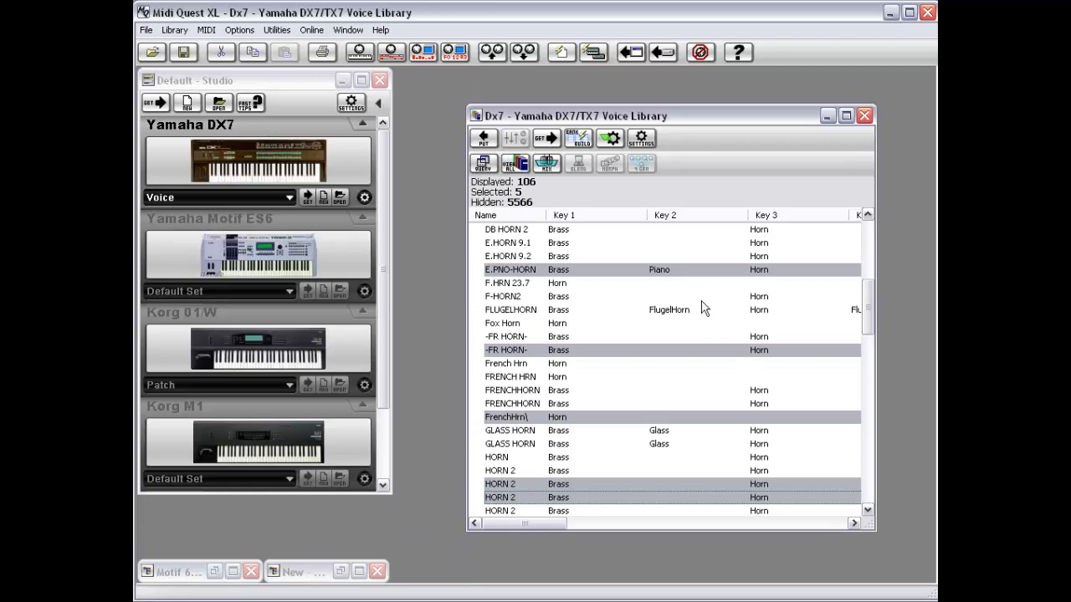
right_click(655, 271)
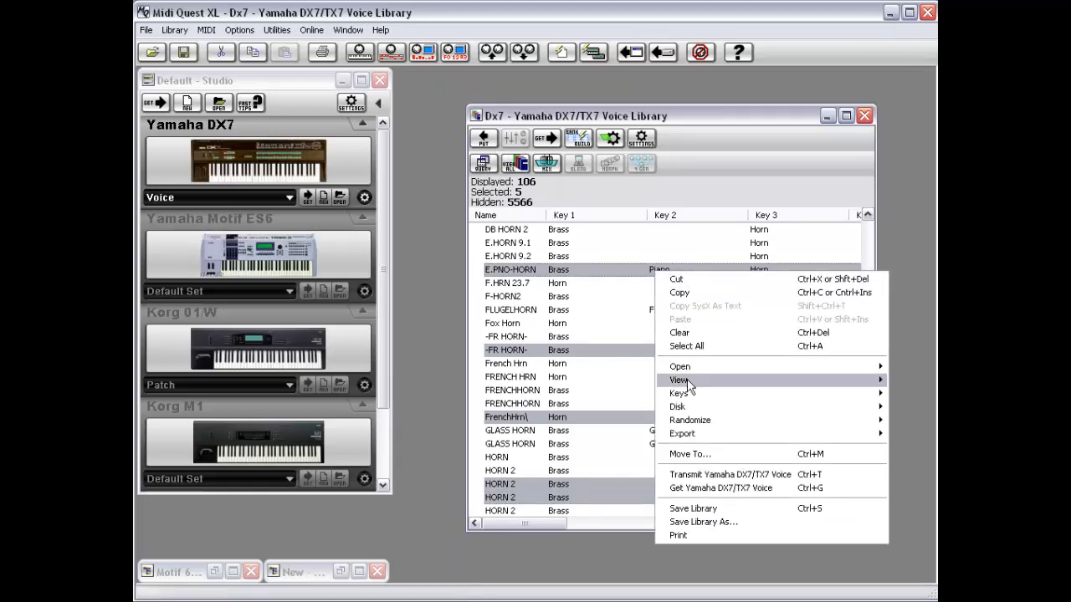
mouse_move(684, 425)
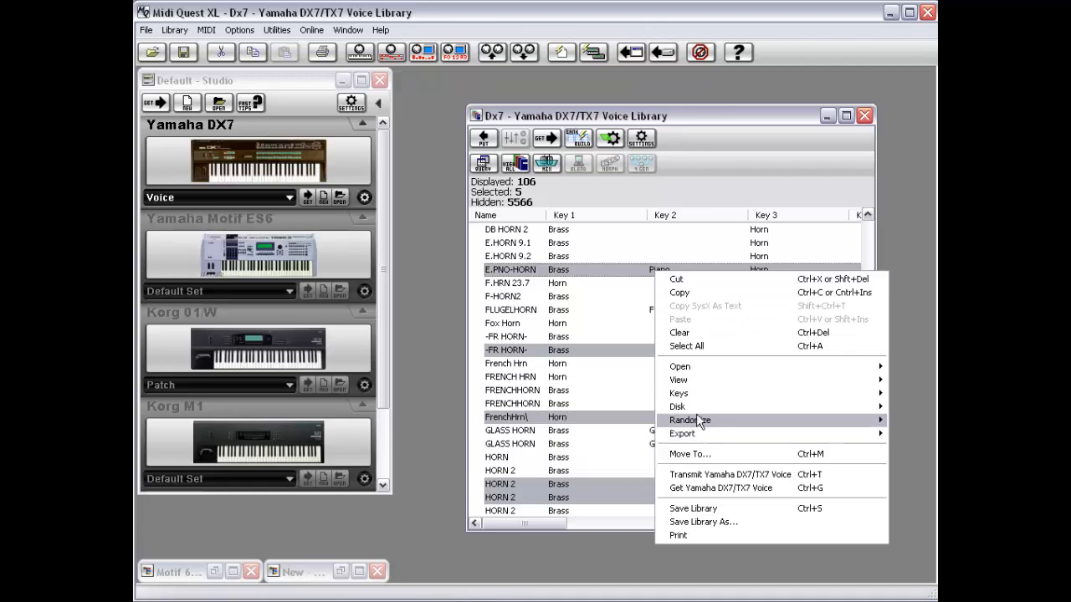
mouse_move(694, 393)
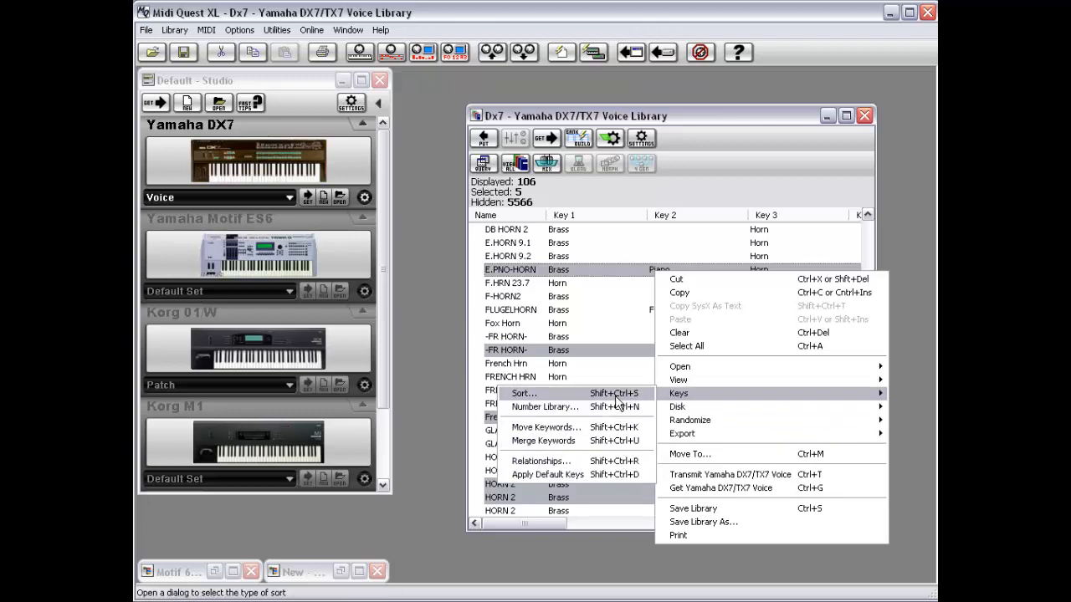
mouse_move(709, 432)
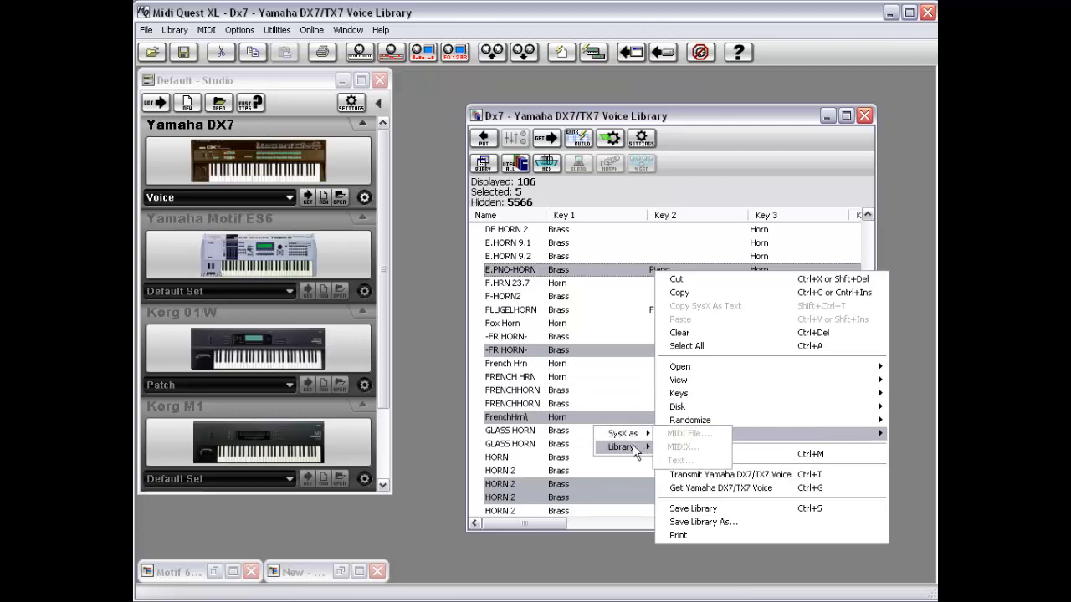
mouse_move(633, 445)
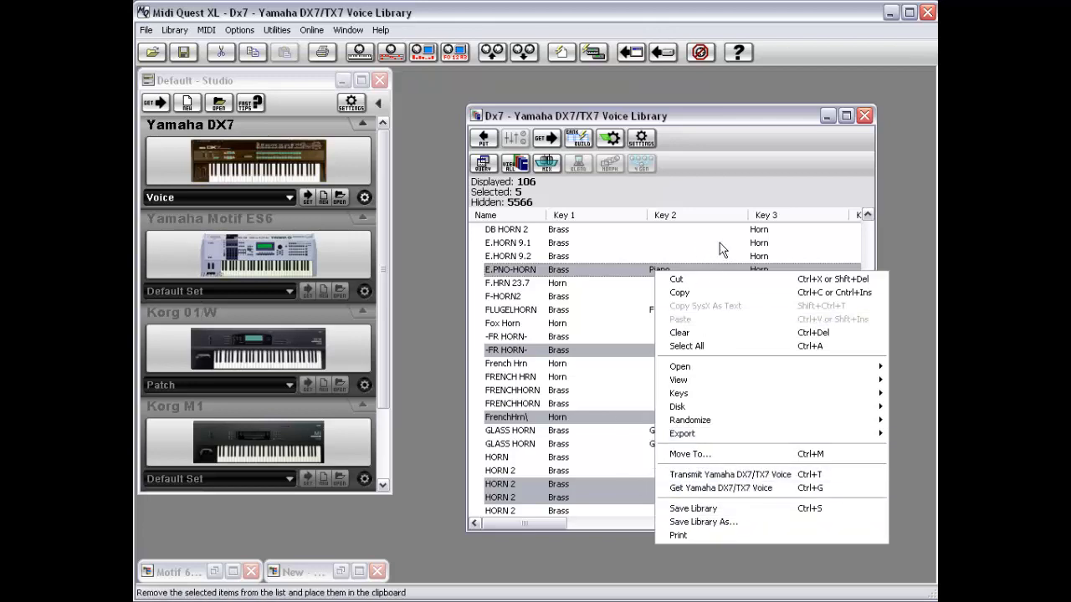
click(682, 175)
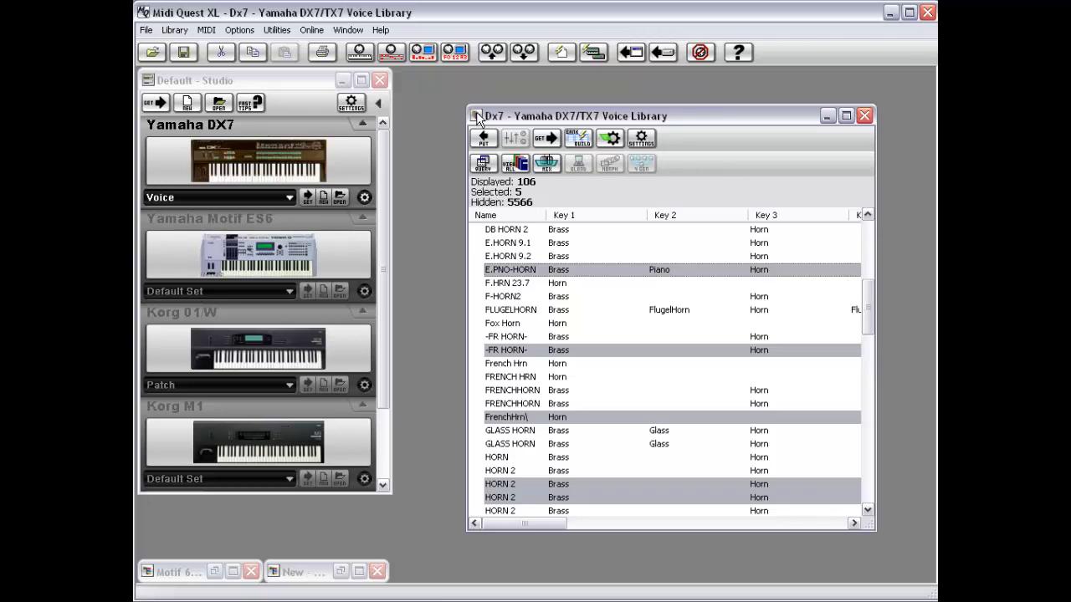
Close the DX7/TX7 voice library without saving the changes to Dx7.sql.
double_click(476, 114)
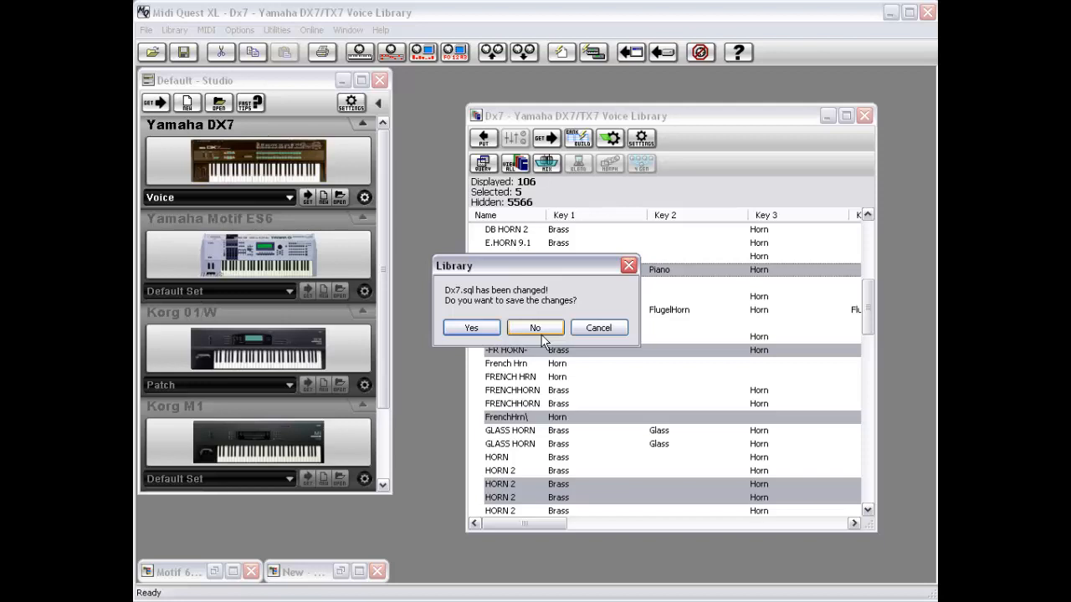
click(607, 327)
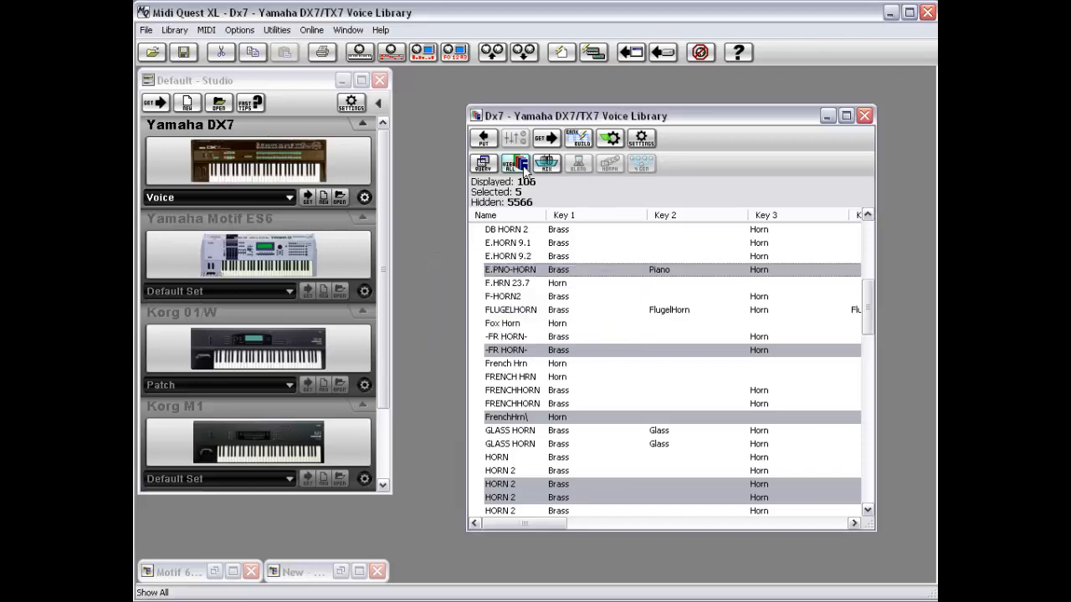
double_click(475, 115)
click(537, 327)
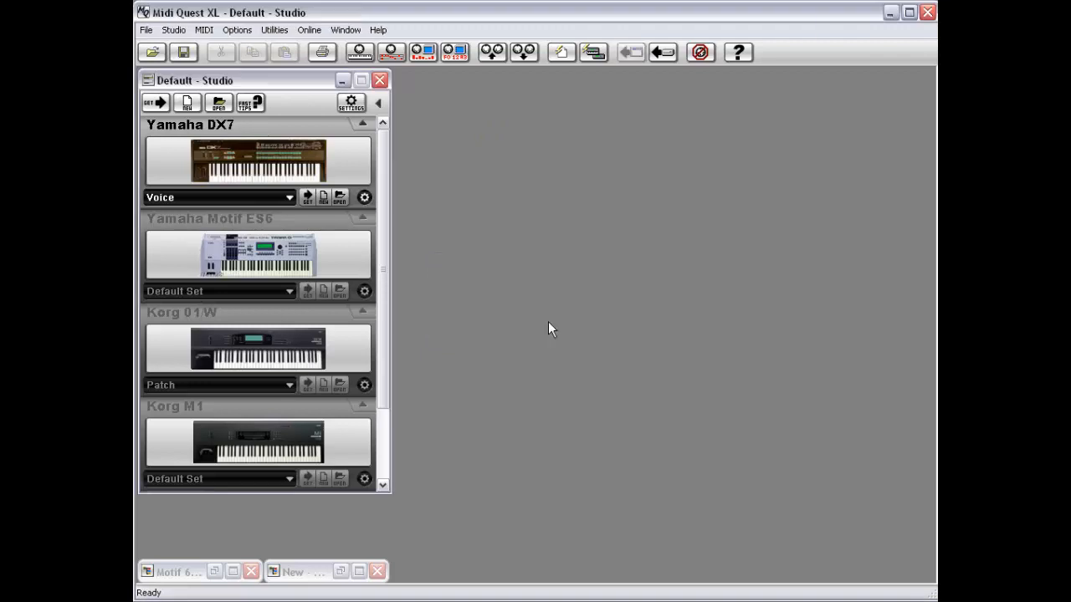
Create a new empty collection.
click(147, 31)
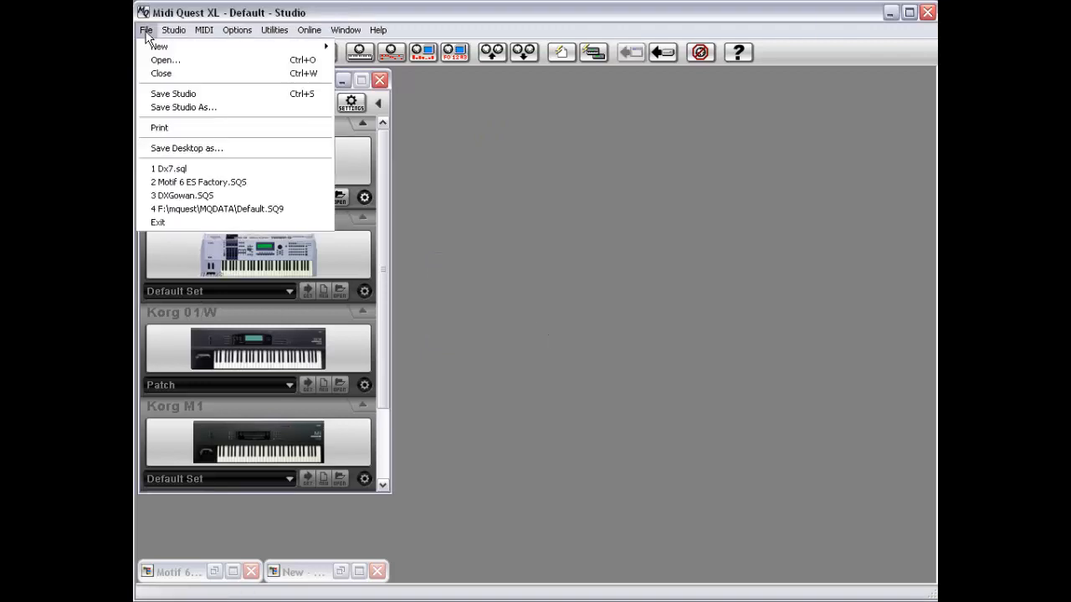
mouse_move(159, 47)
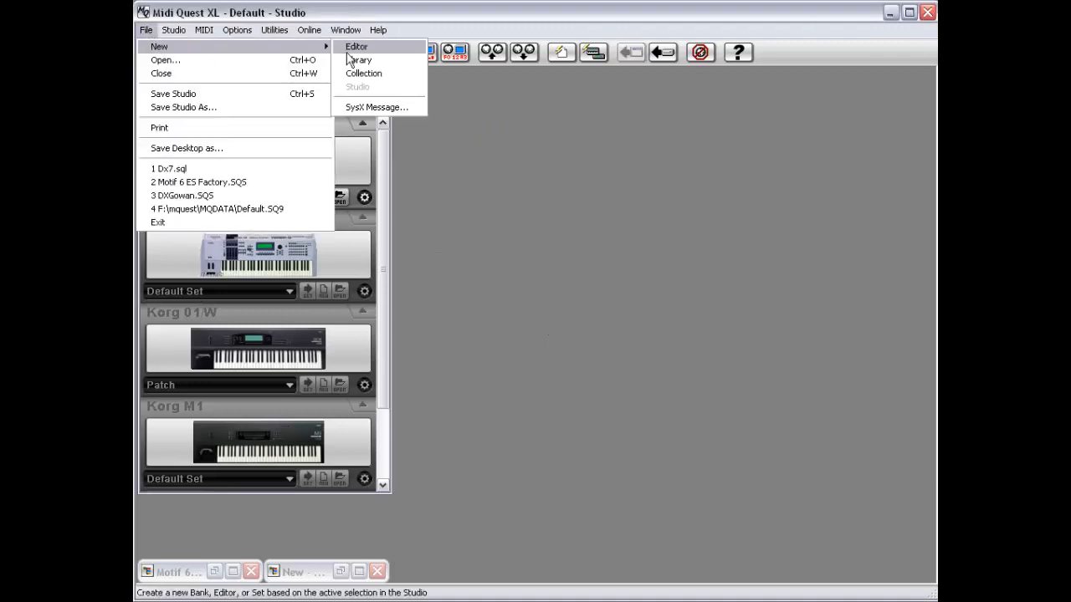
click(364, 73)
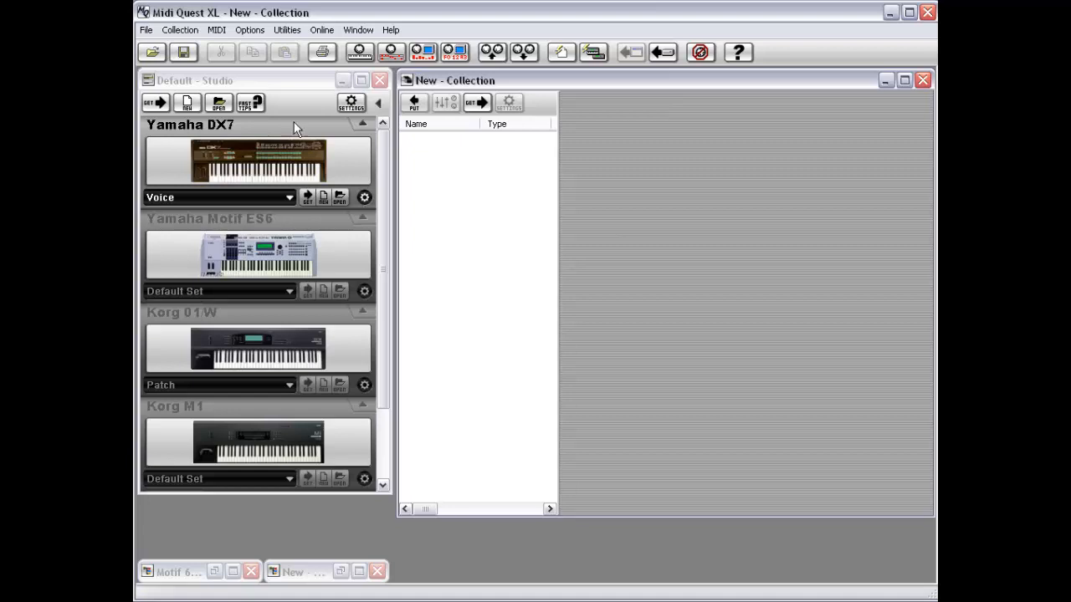
click(217, 31)
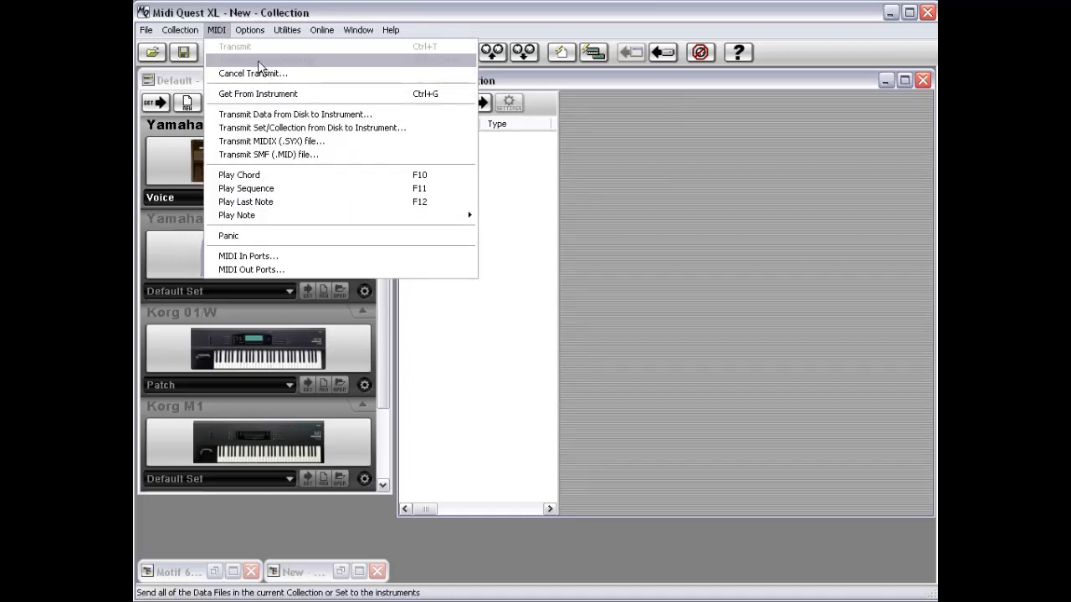
click(540, 220)
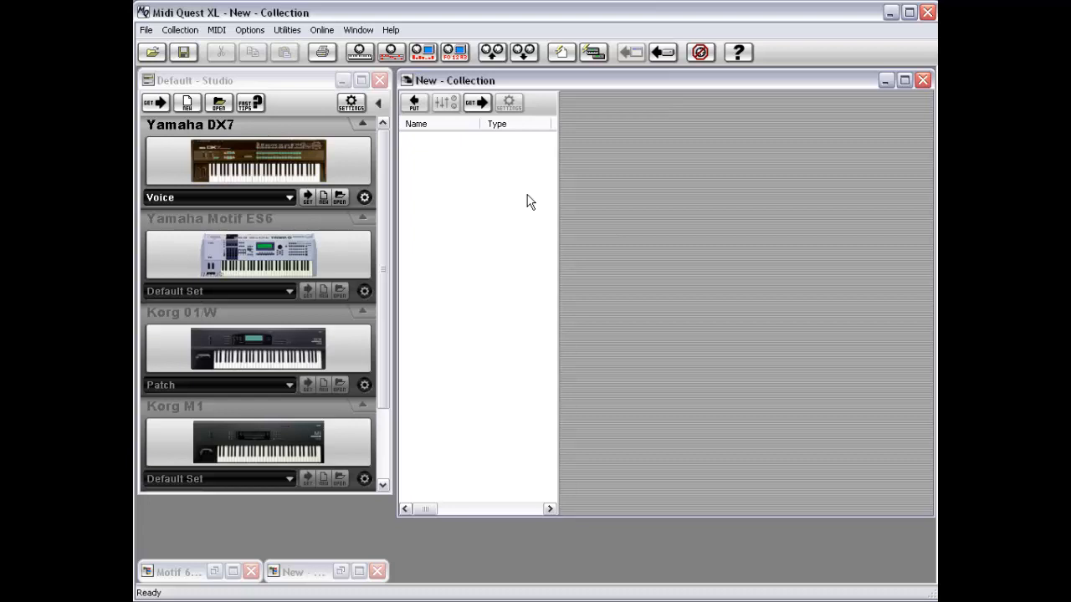
right_click(464, 161)
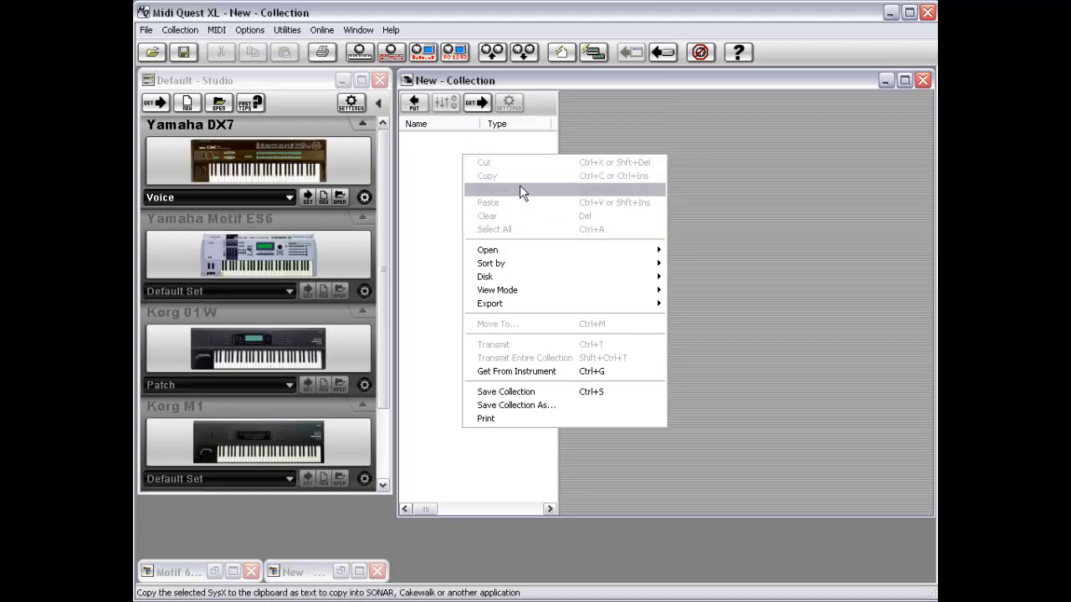
mouse_move(505, 250)
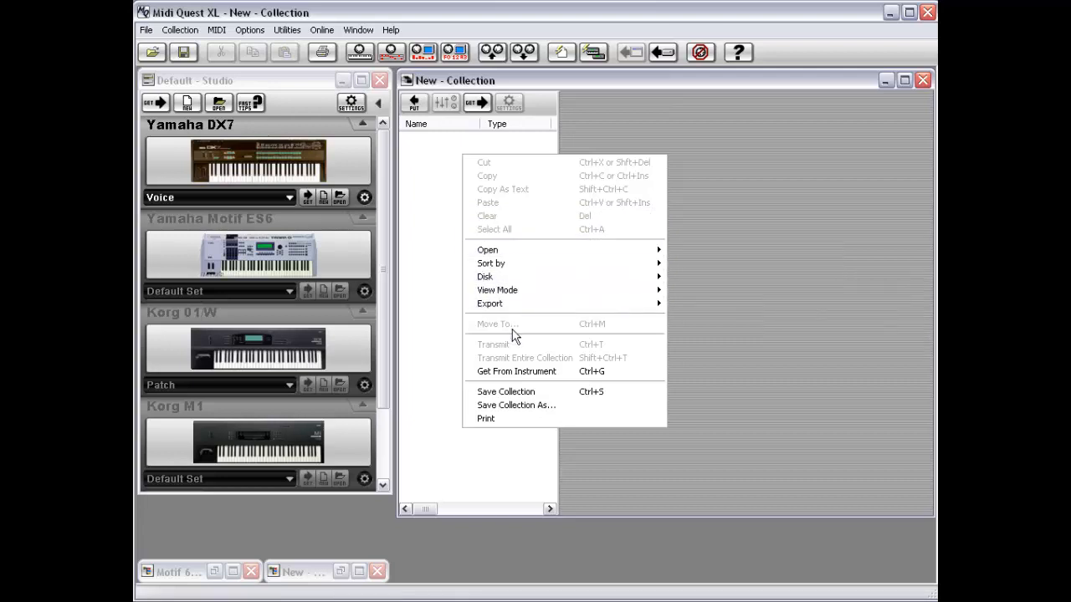
click(424, 330)
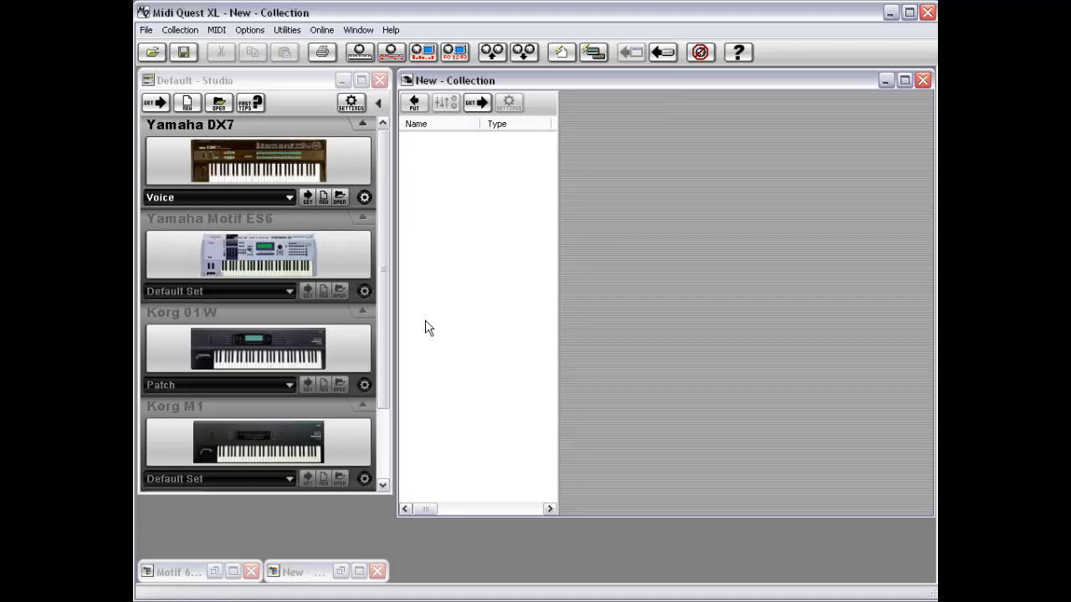
Close the empty collection, and open the MIDI Controller window a little higher on the workspace.
double_click(407, 80)
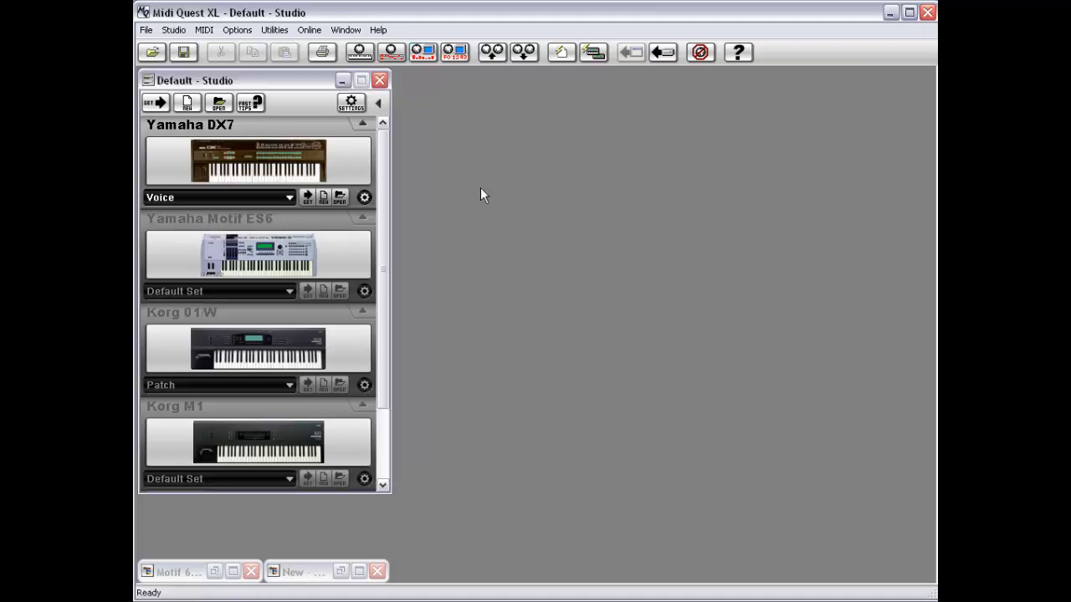
click(275, 32)
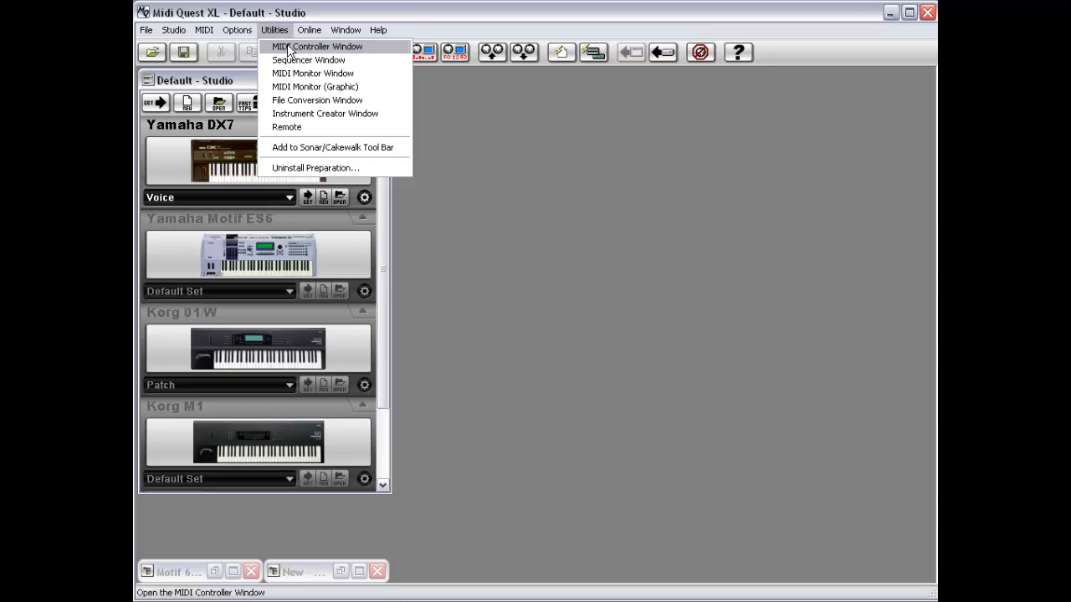
click(289, 48)
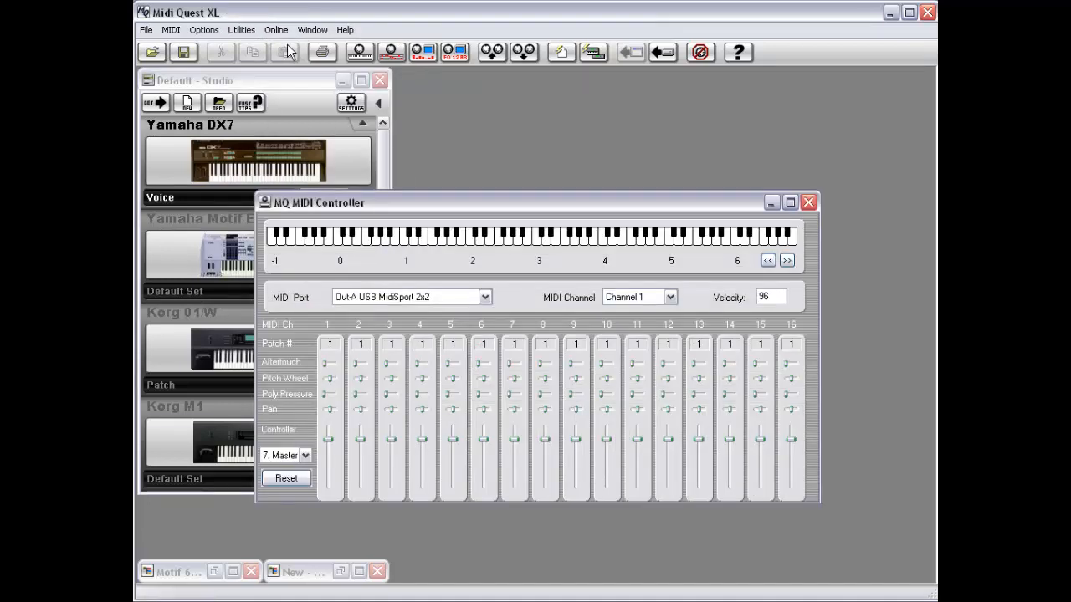
drag(376, 206, 376, 154)
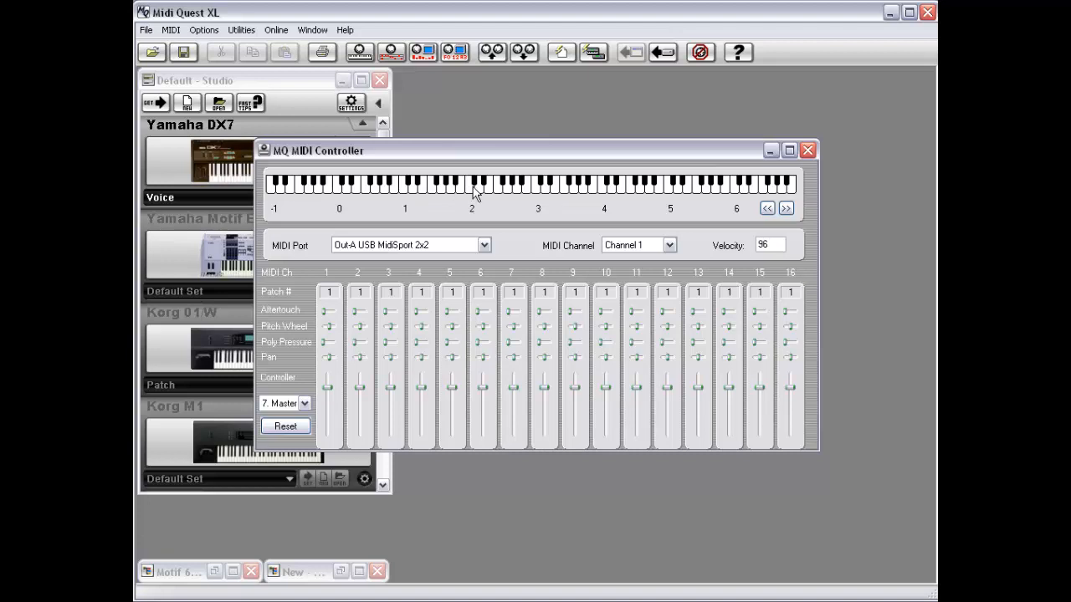
Lower the controller 7 slider slightly on MIDI channel 1 and set that channel's patch number to 39.
mouse_move(332, 390)
mouse_down()
mouse_move(330, 411)
mouse_move(328, 398)
mouse_up()
click(335, 295)
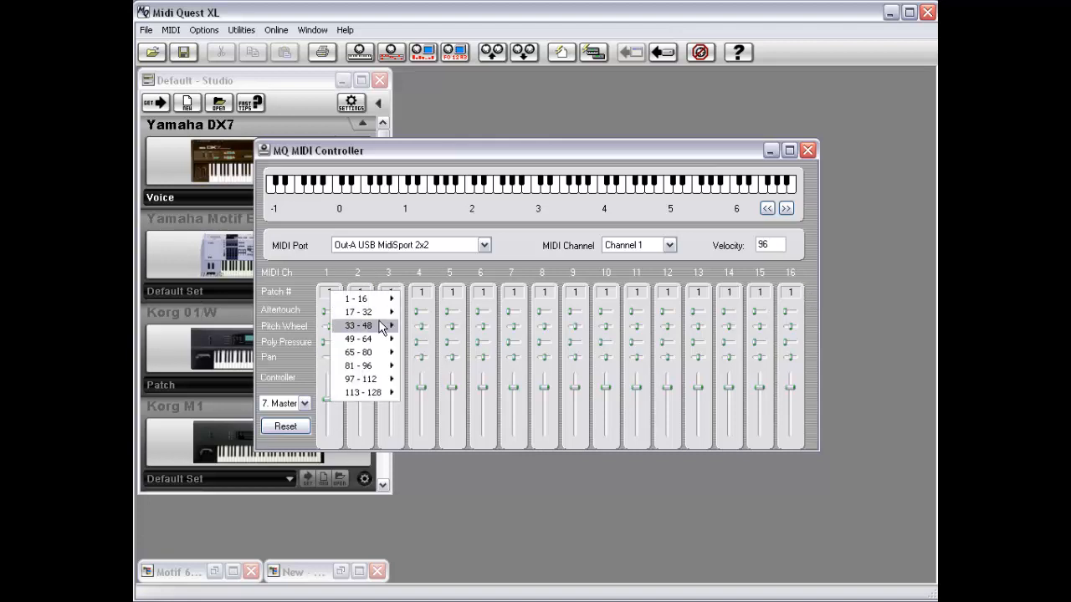
mouse_move(378, 319)
click(425, 401)
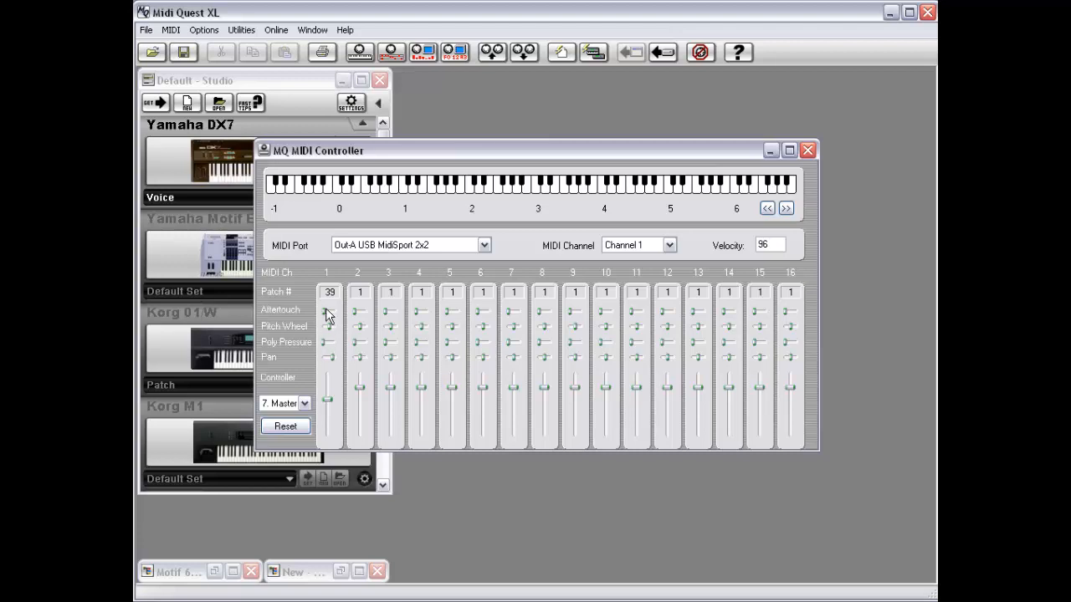
Look through the controller types that can be assigned to the channel sliders, keeping 7. Master selected.
click(305, 403)
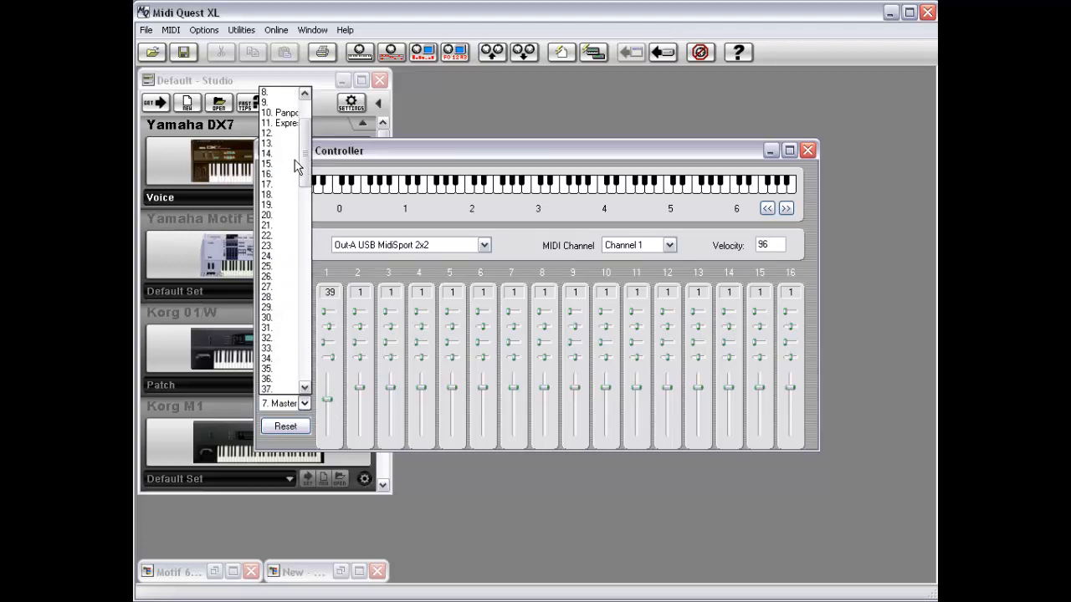
drag(306, 166, 302, 143)
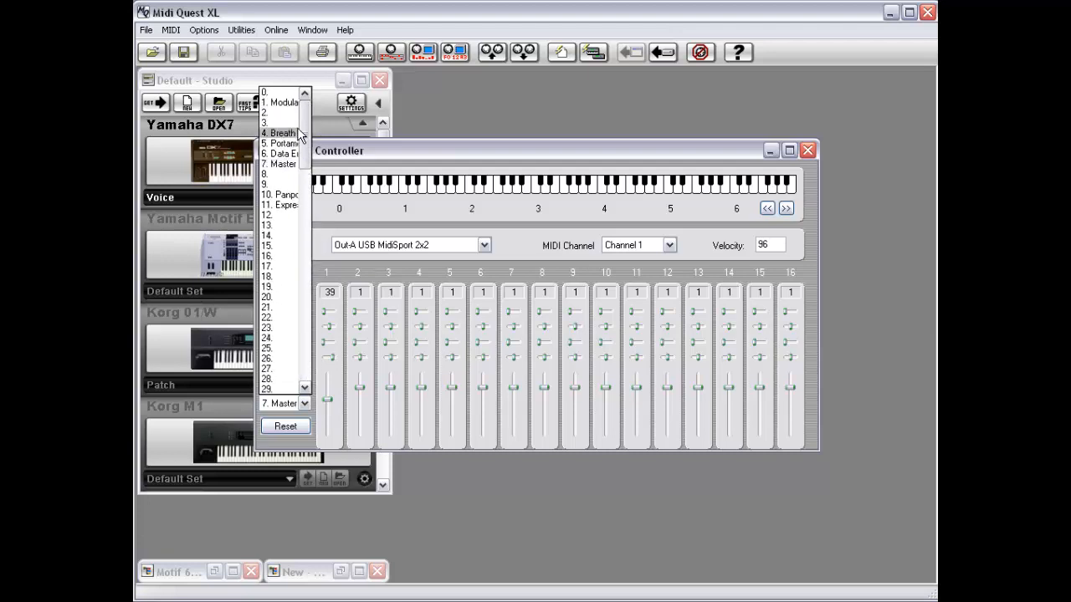
click(388, 149)
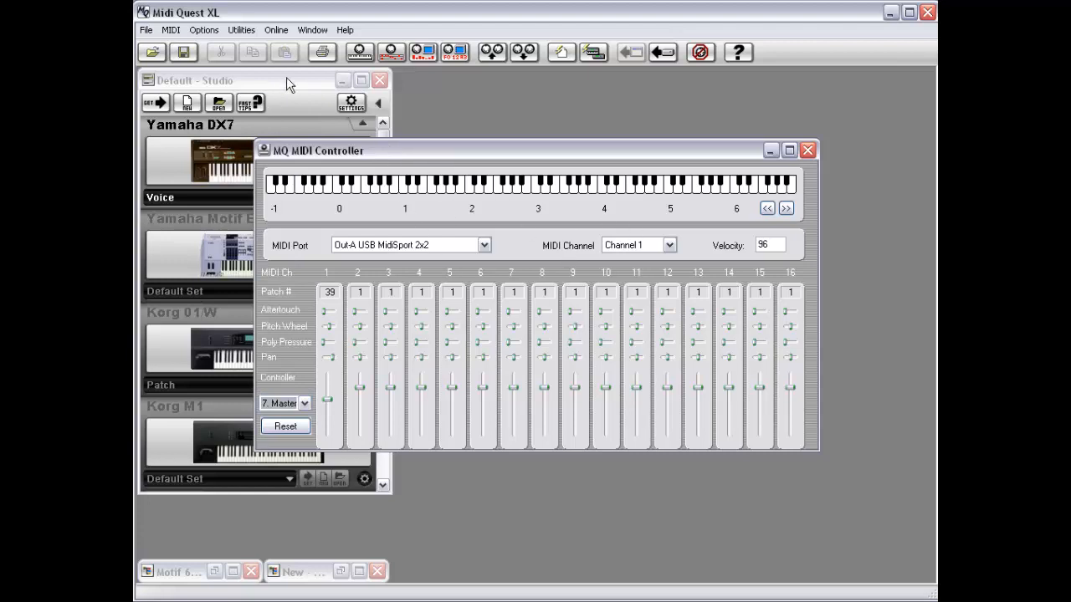
Open the Sequencer window, resize and place it partly over the MIDI Controller, and check its list of selectable sequences.
click(245, 30)
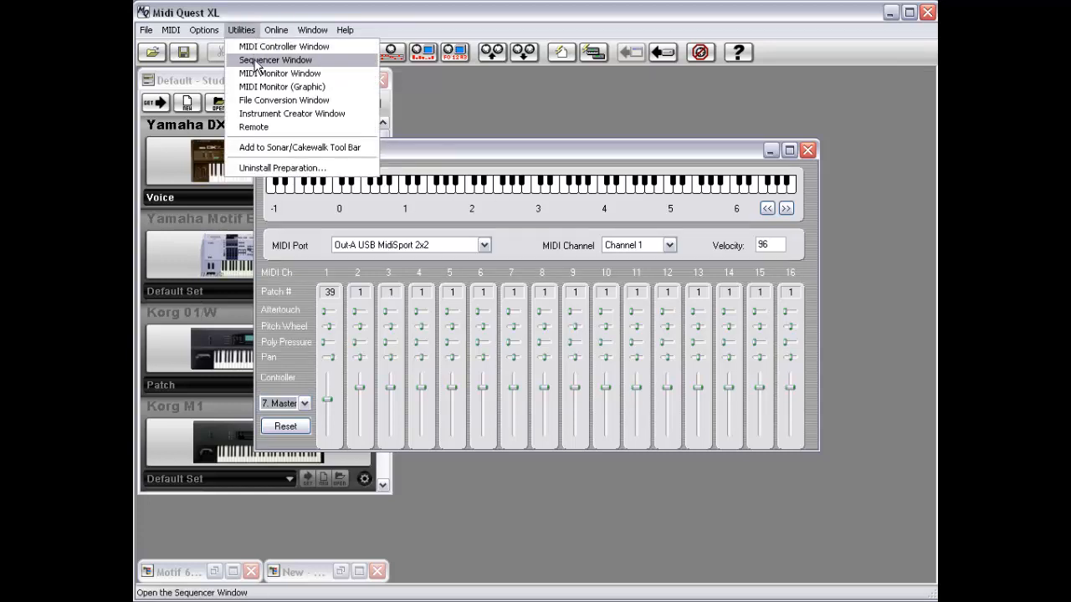
click(258, 63)
drag(321, 80, 477, 108)
drag(859, 282, 799, 349)
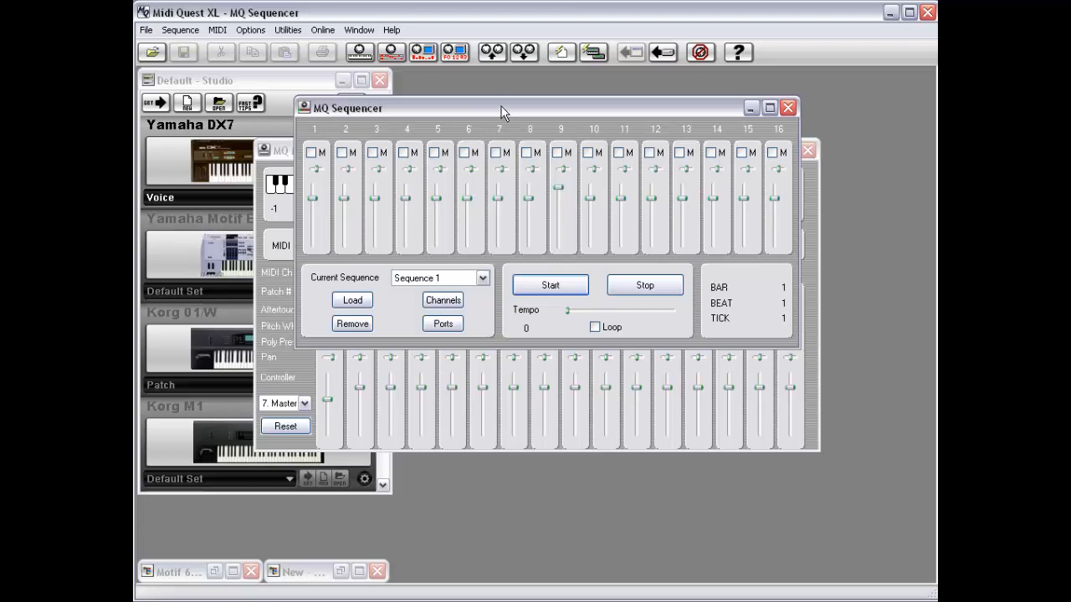
drag(499, 106, 582, 100)
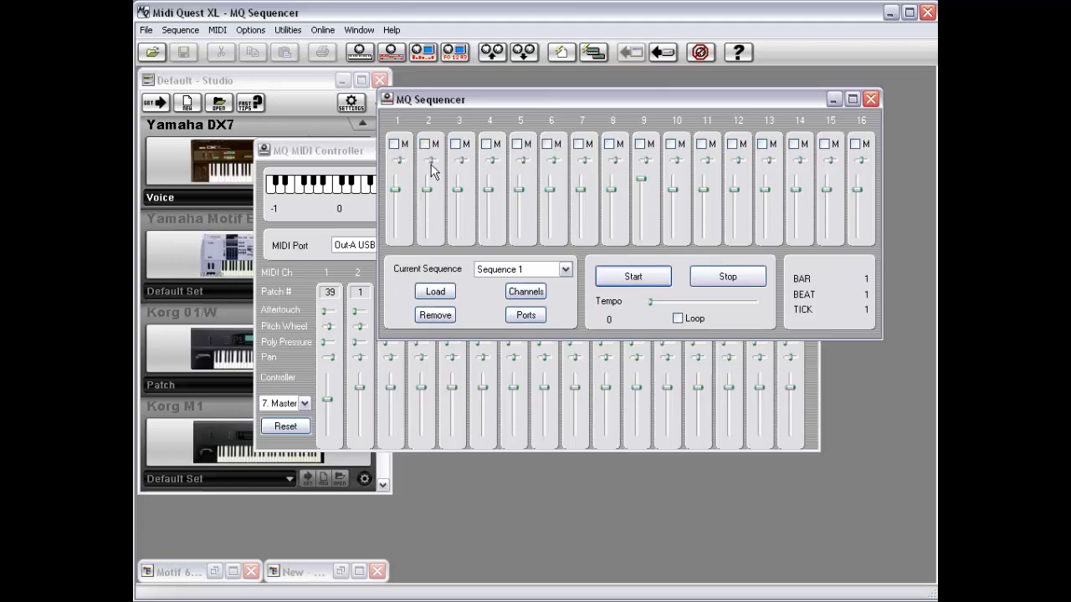
click(566, 269)
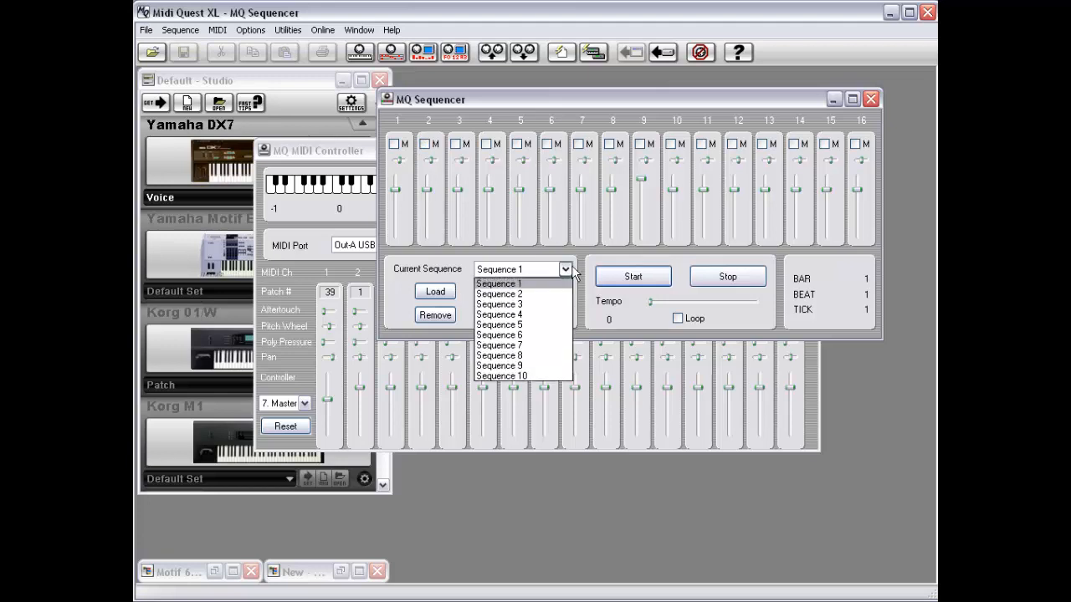
click(629, 332)
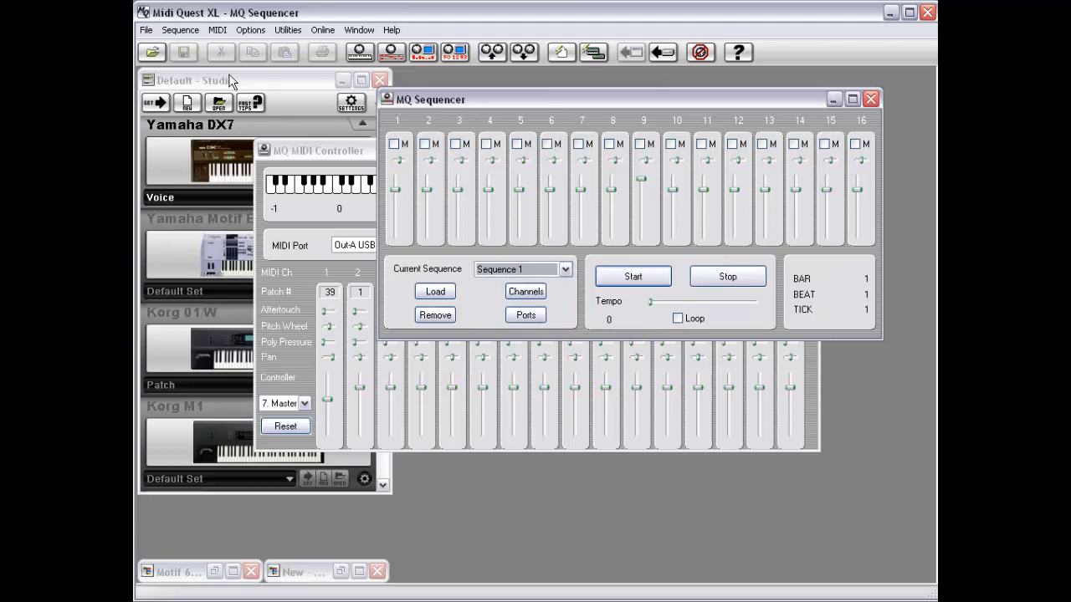
Open the text-based MIDI Monitor window alongside the Sequencer and MIDI Controller.
click(222, 30)
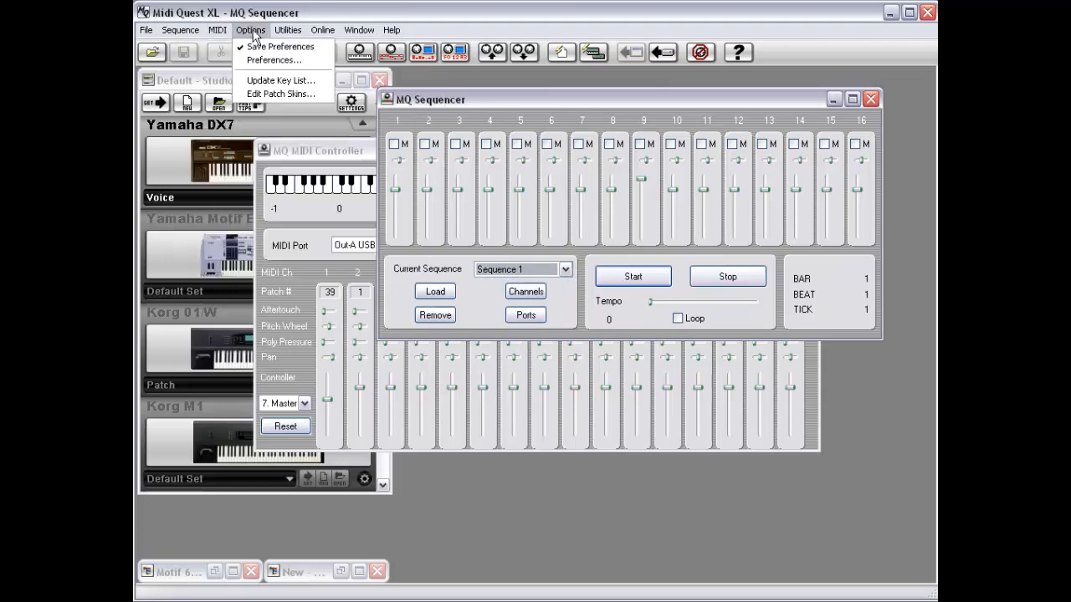
mouse_move(289, 32)
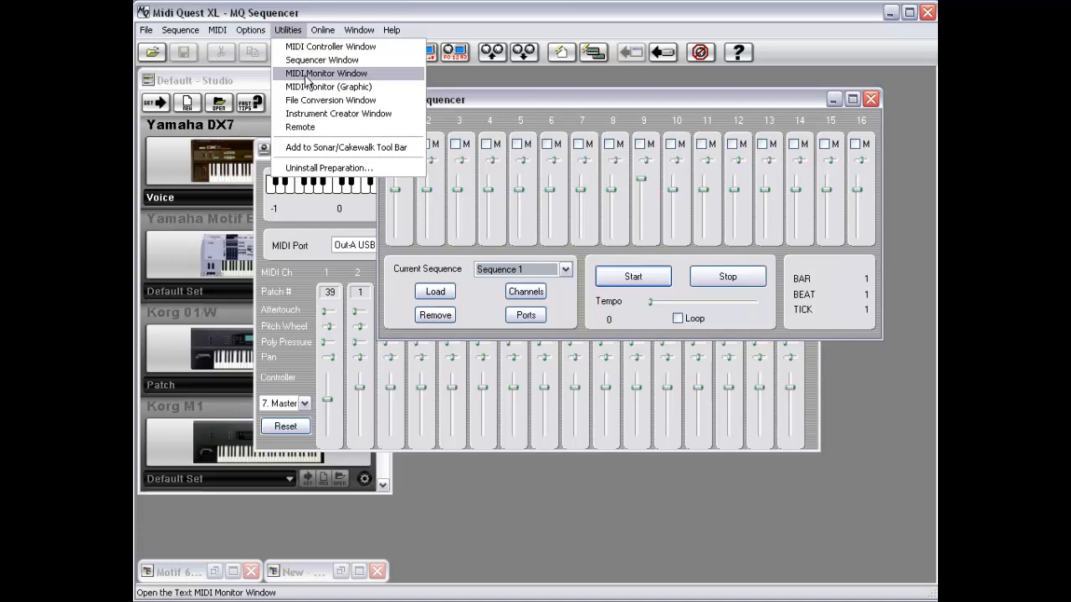
click(305, 75)
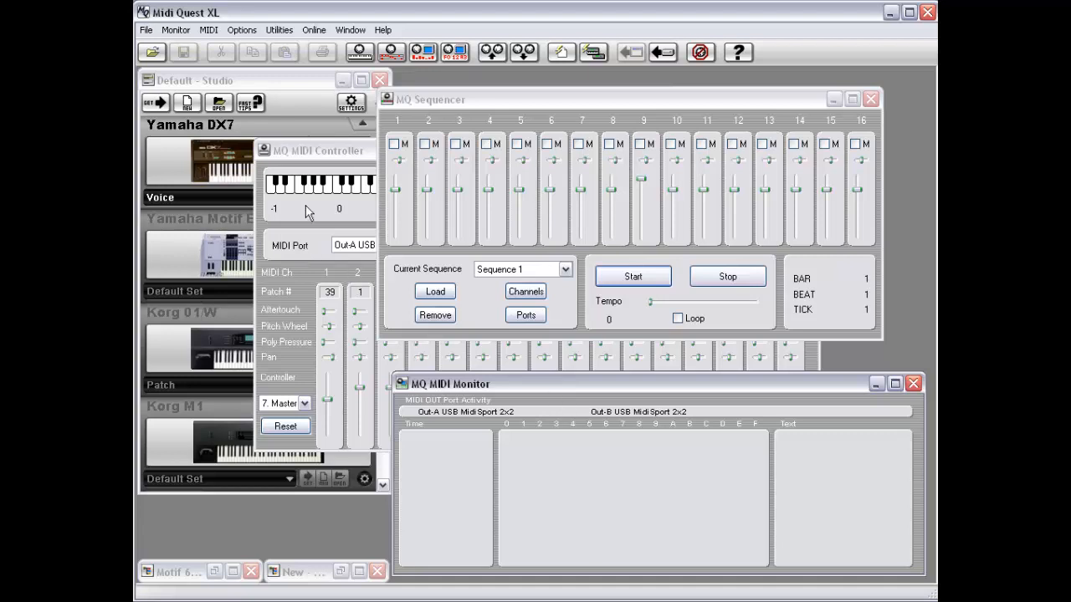
Create a new Yamaha DX7 voice, lower the output levels of operators 1 to 4, and shrink and move its editor beside the MIDI Monitor.
click(197, 175)
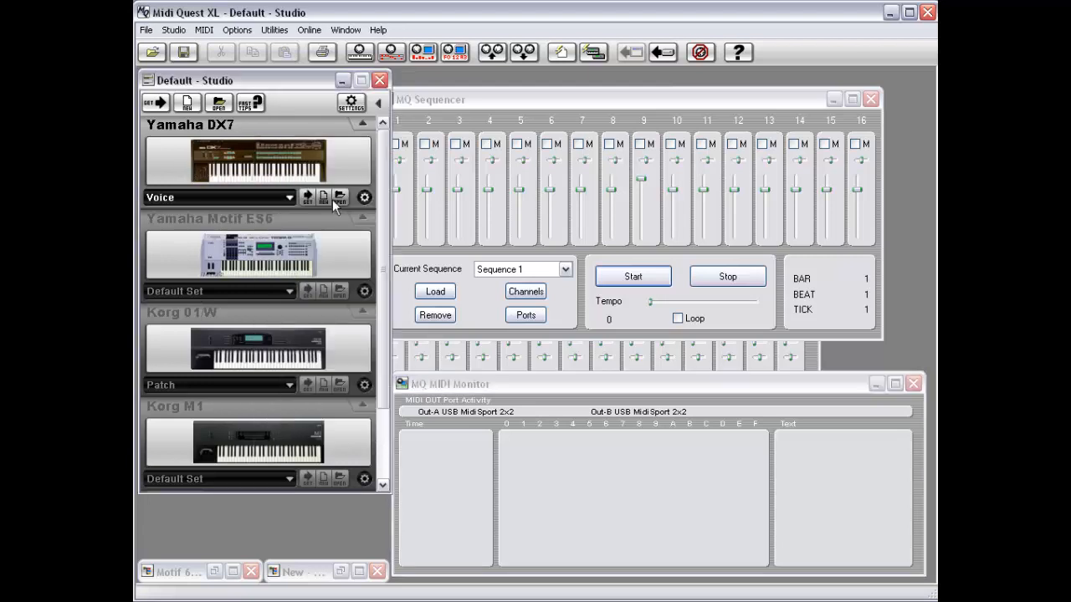
click(328, 200)
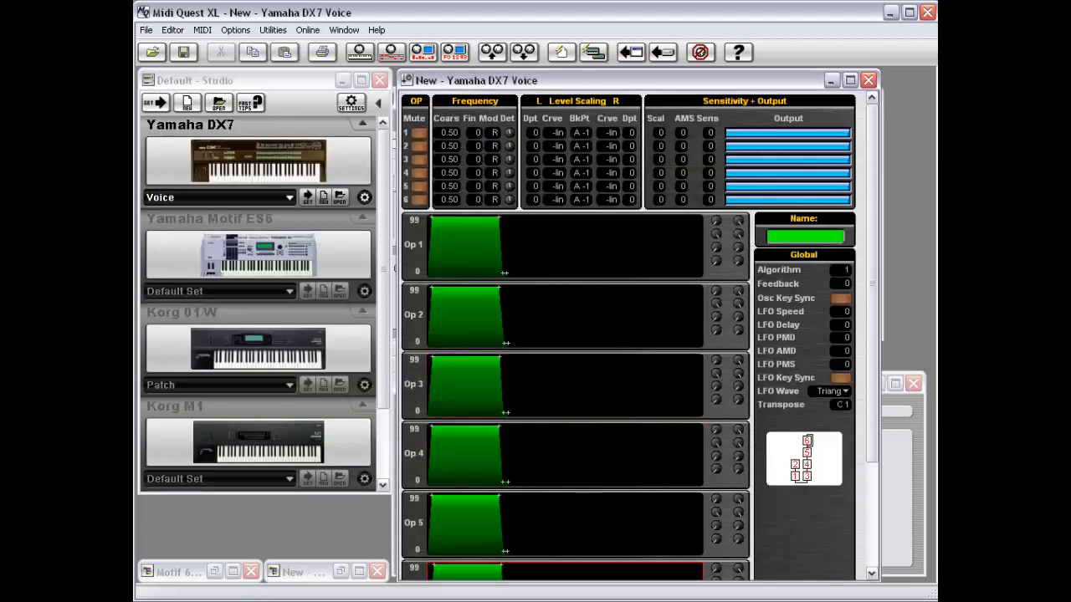
drag(701, 583, 703, 256)
click(754, 174)
mouse_move(754, 176)
mouse_down()
mouse_move(744, 174)
mouse_move(760, 179)
mouse_move(755, 170)
mouse_move(779, 157)
mouse_move(825, 150)
mouse_move(834, 136)
mouse_move(816, 134)
mouse_up()
drag(537, 83, 292, 126)
Bring the MIDI Controller forward, place it above the MIDI Monitor, and play several descending notes from F 5 to E 4 on its keyboard.
click(681, 117)
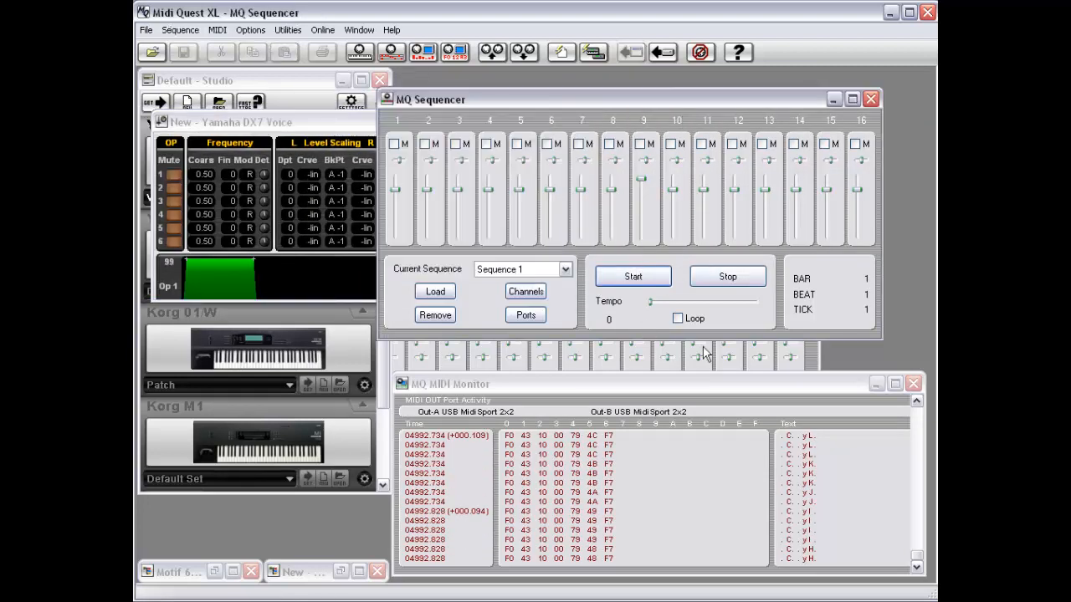
click(811, 355)
drag(569, 154, 640, 90)
click(633, 117)
click(625, 117)
click(607, 117)
click(583, 119)
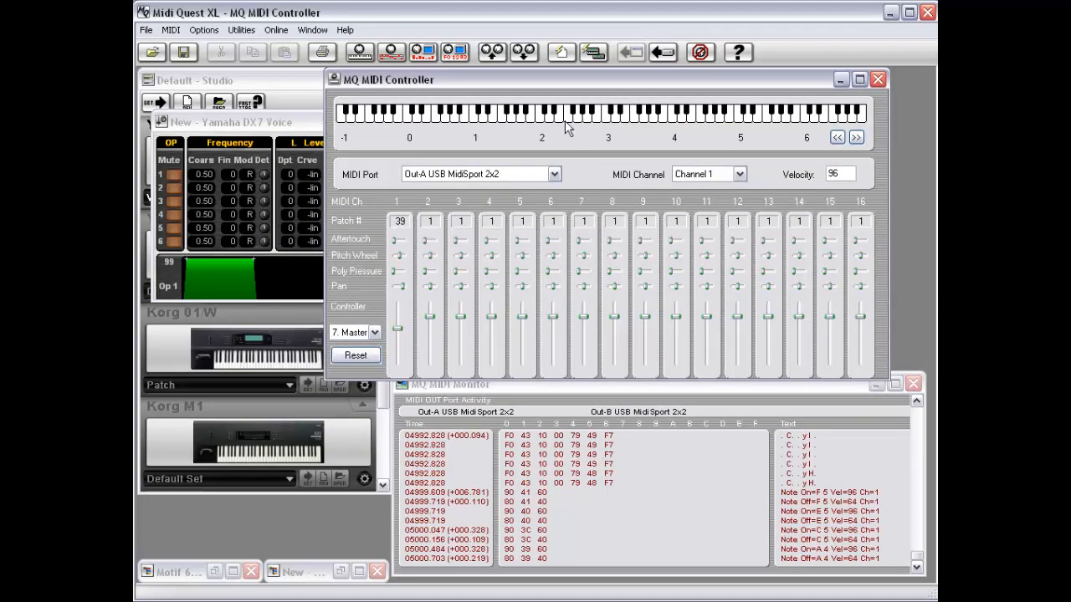
click(563, 126)
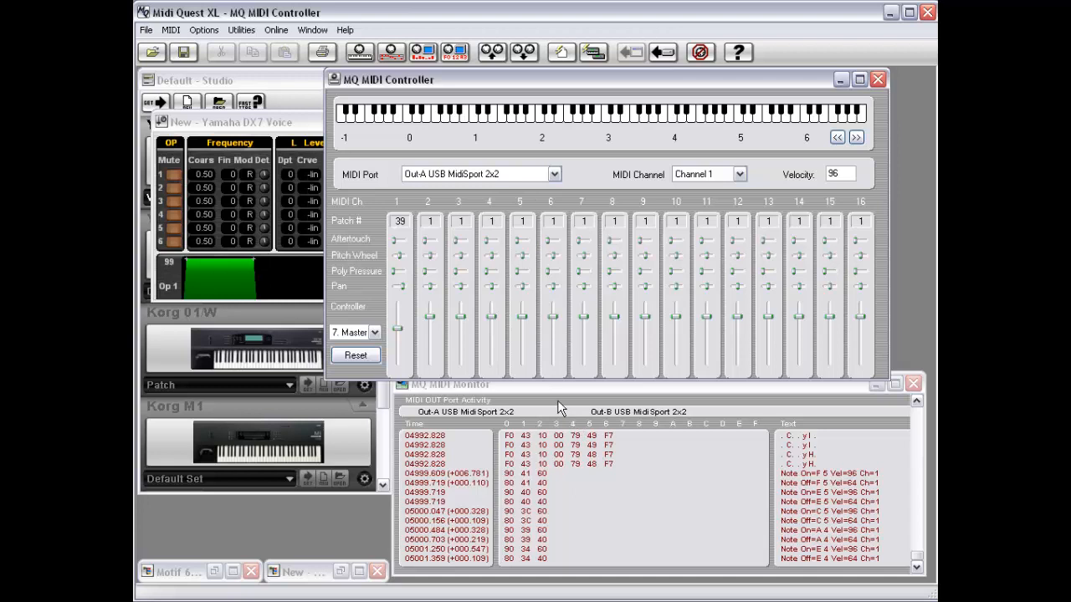
Open the graphic MIDI Monitor, make it slightly taller, and play runs of notes on the MIDI Controller's keyboard.
click(249, 31)
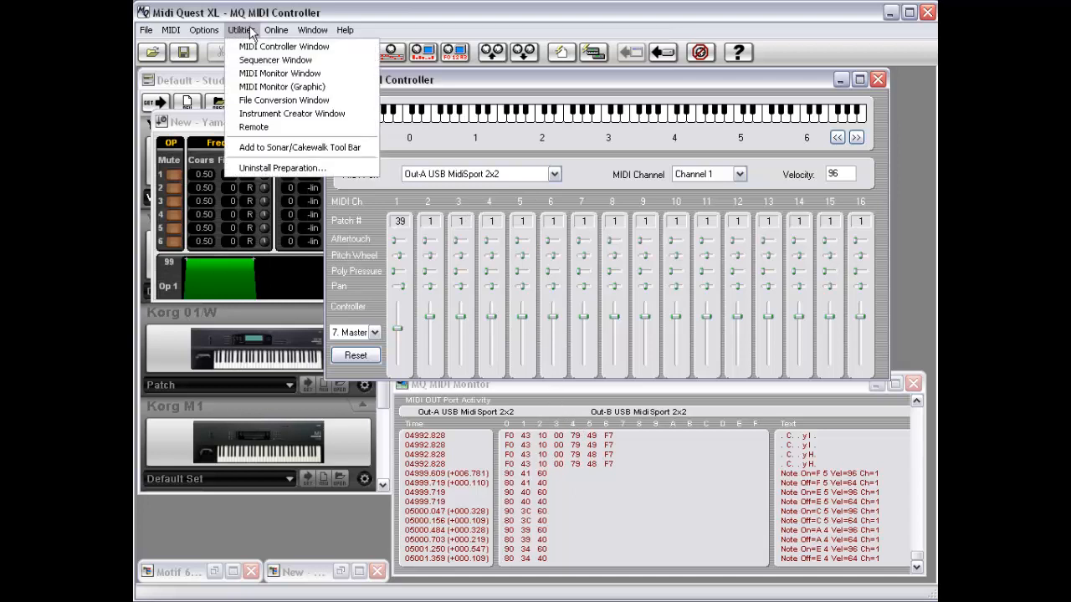
click(288, 87)
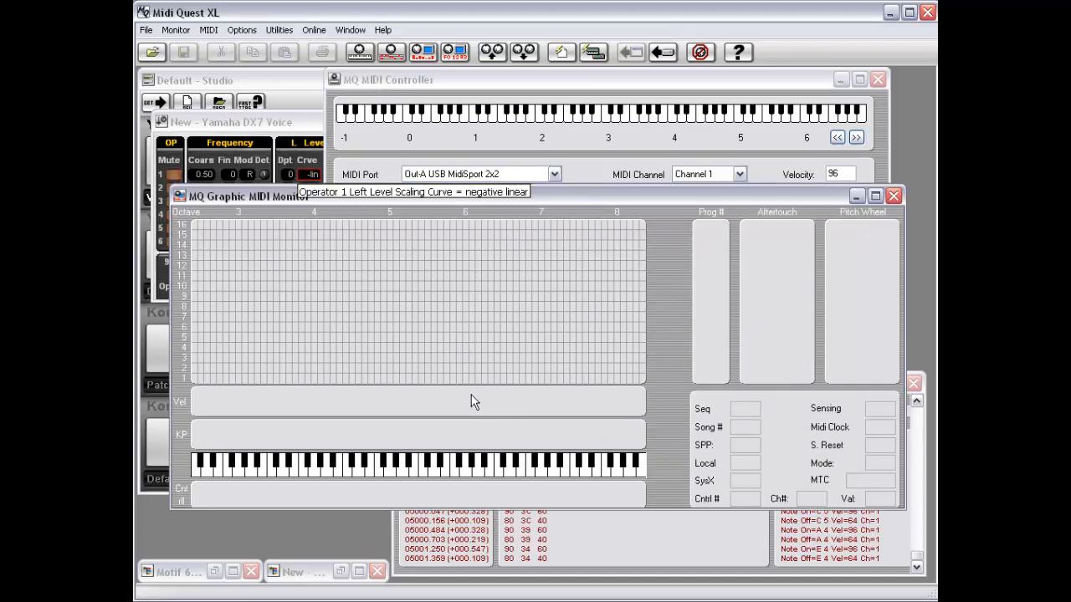
drag(670, 510, 667, 517)
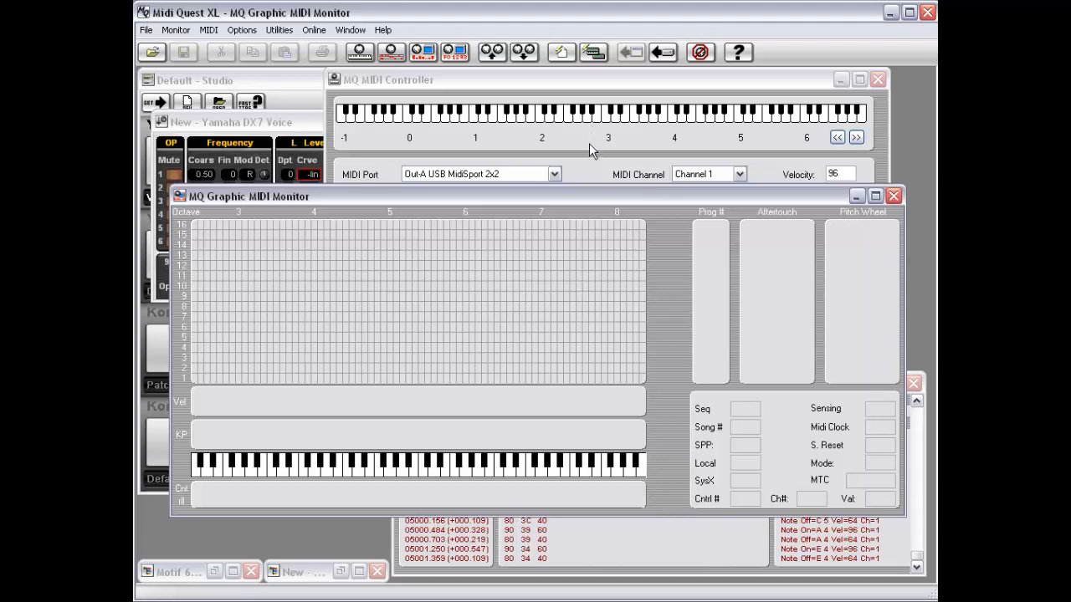
drag(557, 124, 583, 123)
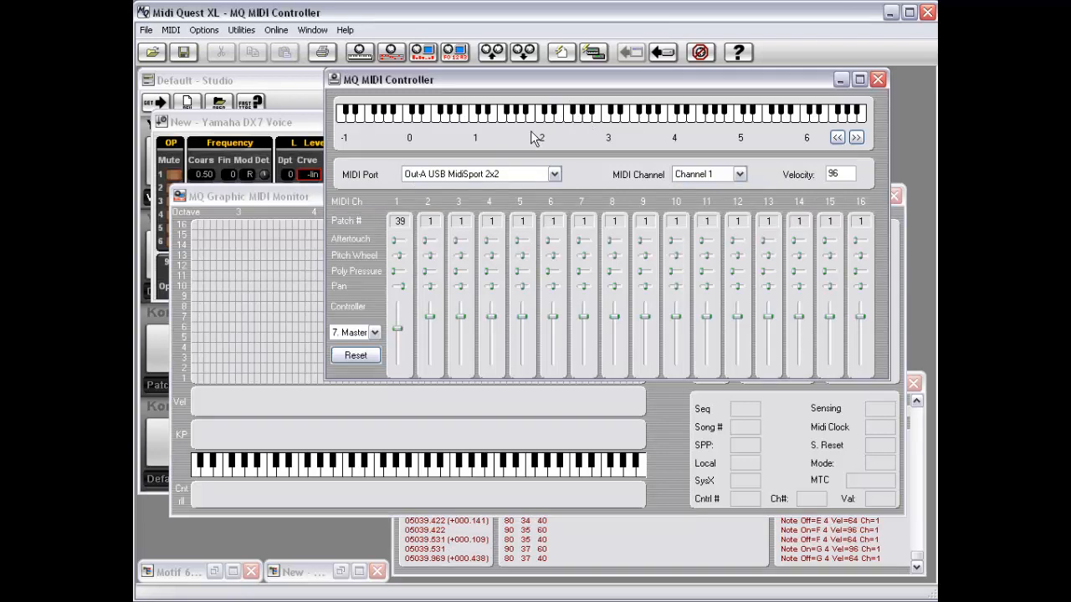
drag(480, 123, 598, 123)
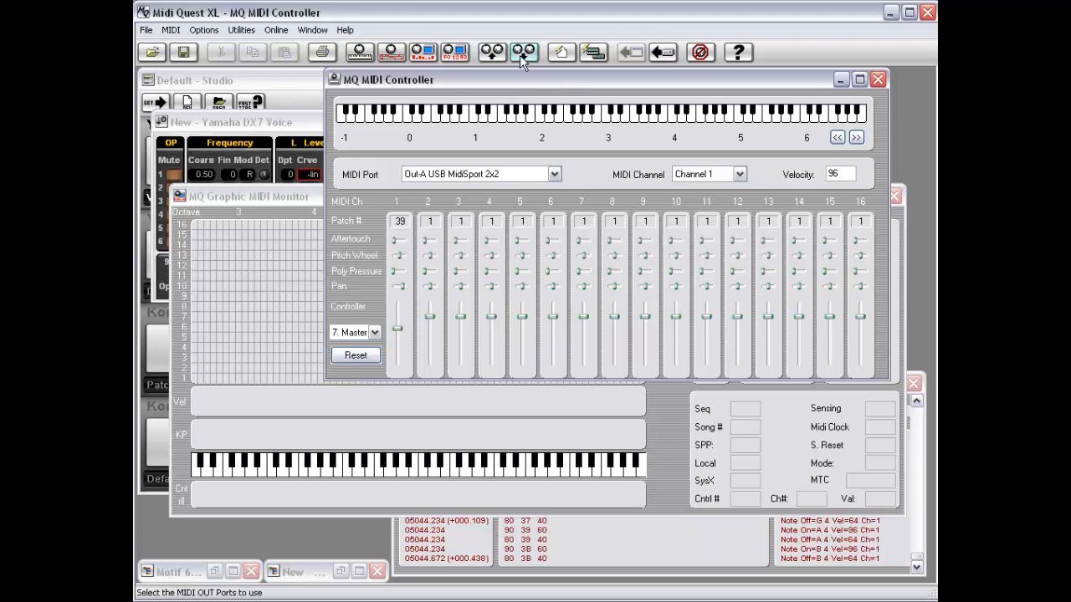
Close the MIDI Controller, Graphic MIDI Monitor and Sequencer windows.
double_click(330, 77)
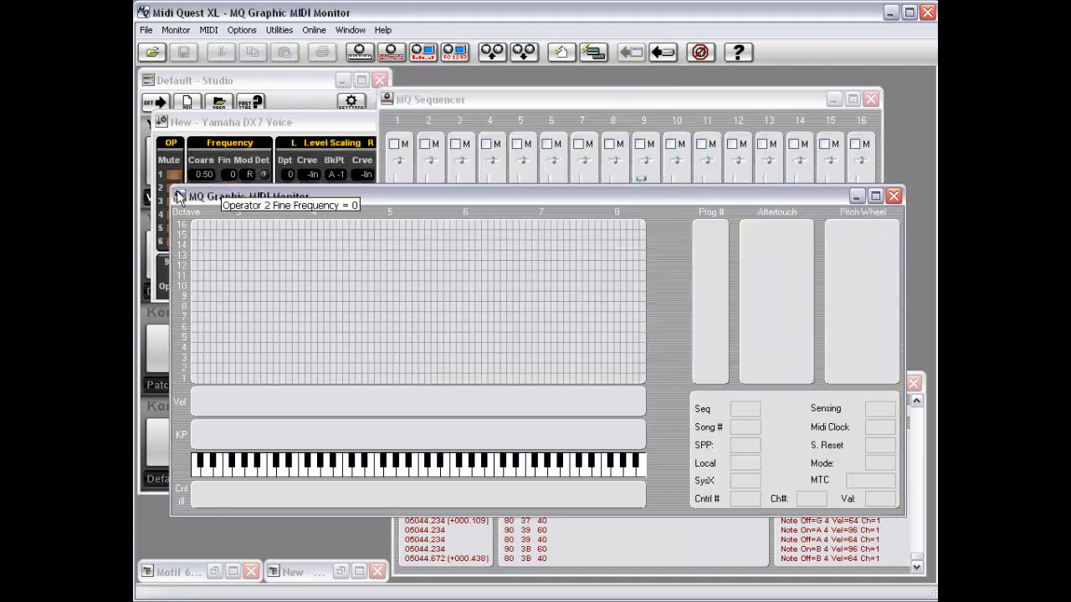
double_click(178, 196)
double_click(388, 99)
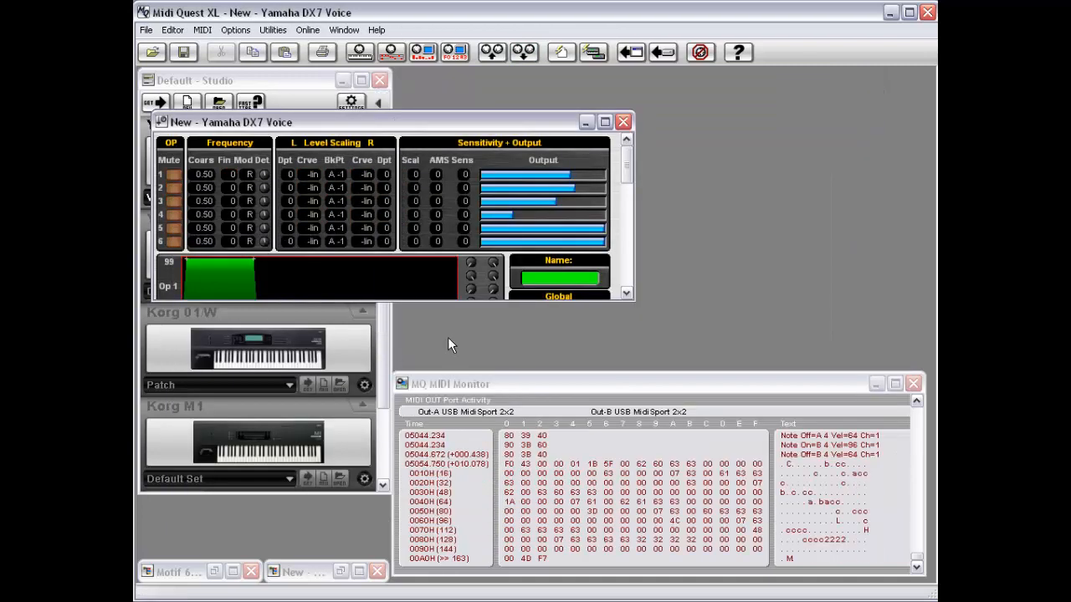
View the File Conversion window's macro and conversion options, resizing and moving it clear of the DX7 editor, and close it.
click(274, 29)
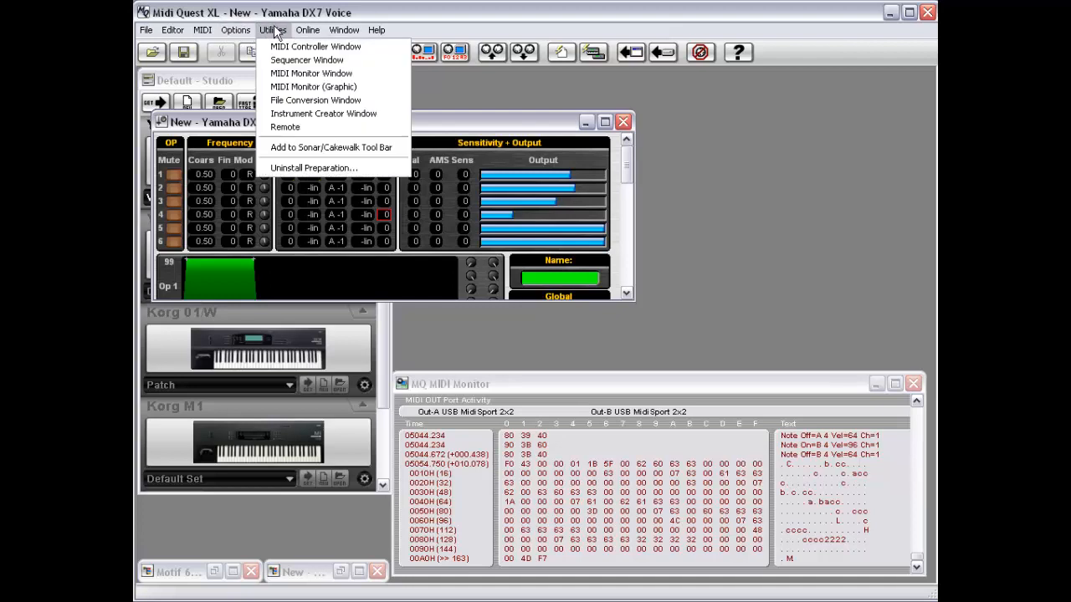
click(298, 100)
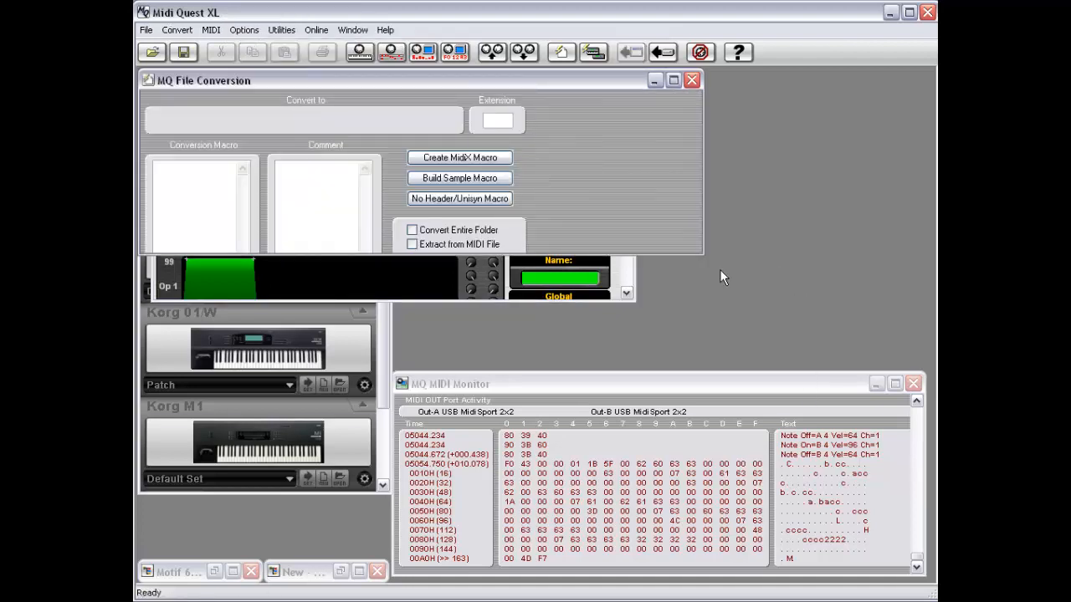
drag(705, 256, 546, 322)
drag(430, 81, 808, 83)
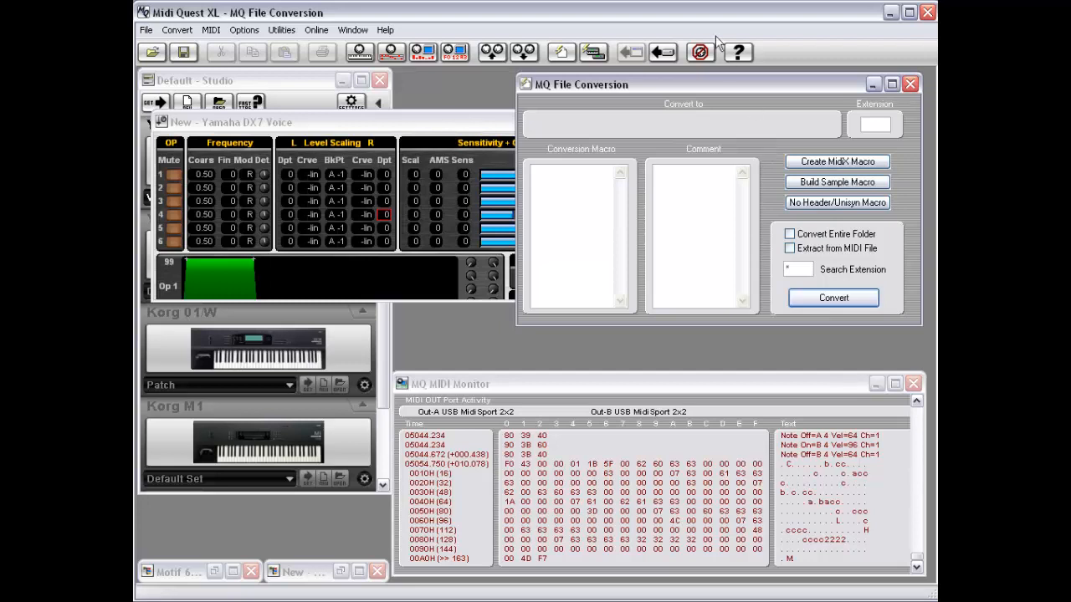
double_click(526, 84)
Open the Instrument Creator window, shift it slightly and narrow it so the studio and DX7 editor remain partly visible.
click(273, 29)
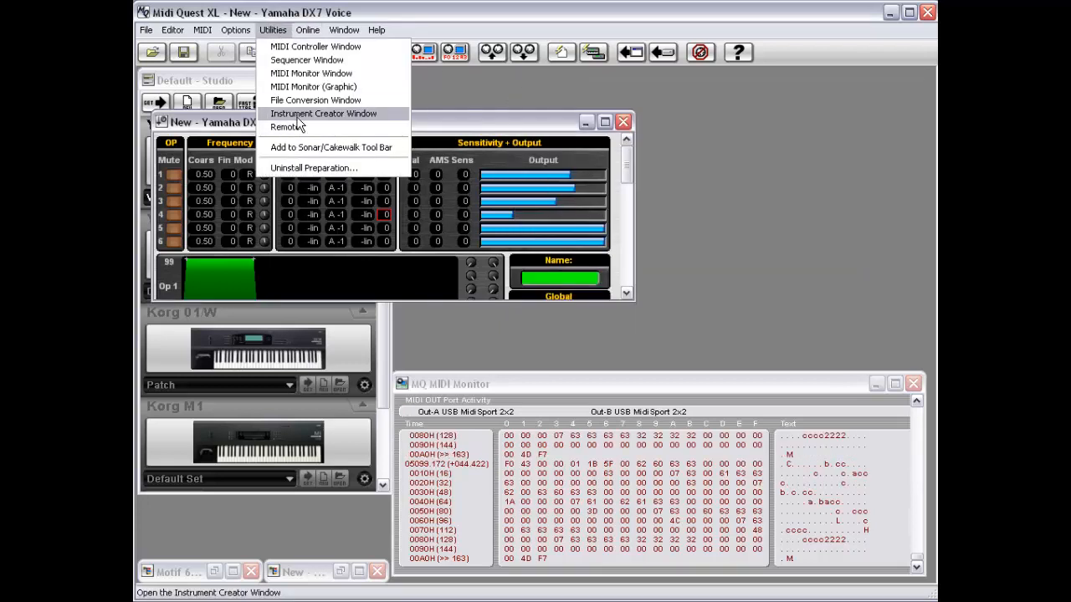
click(297, 116)
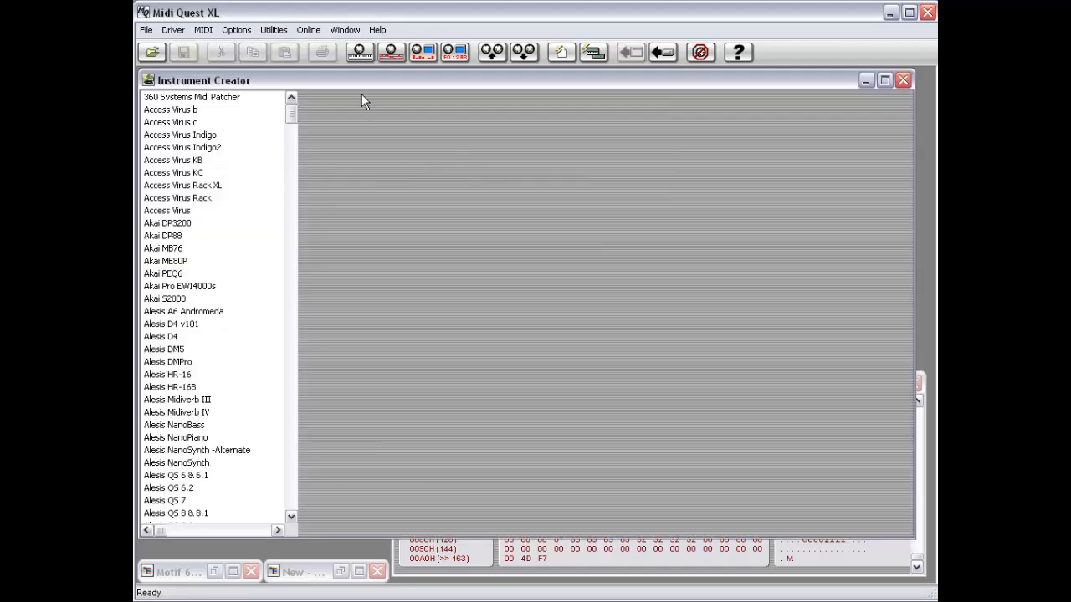
drag(383, 88, 376, 82)
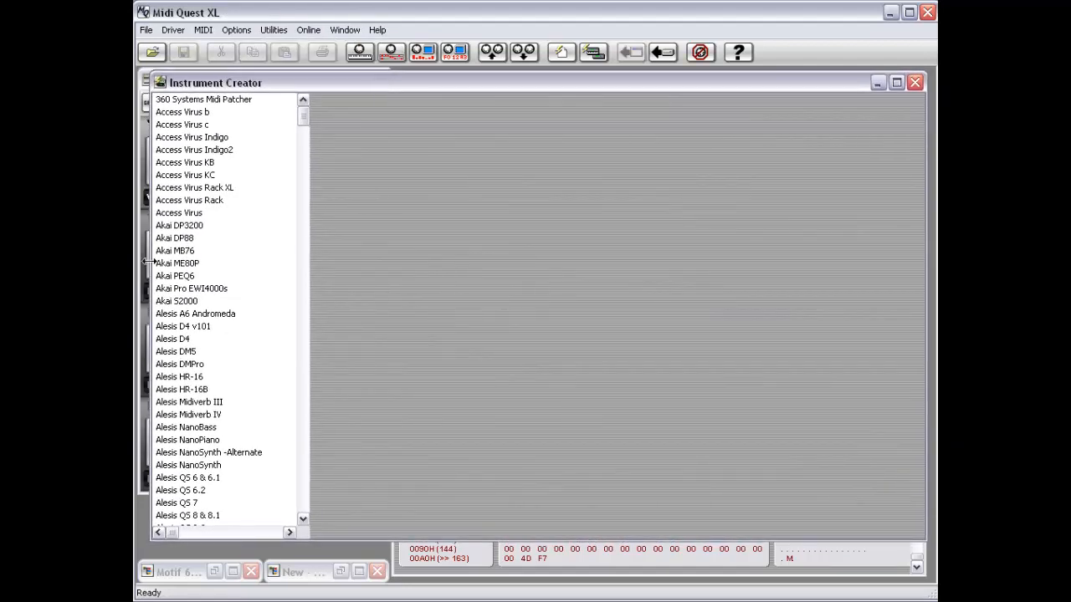
drag(149, 262, 269, 268)
mouse_move(423, 112)
mouse_down()
mouse_move(423, 124)
mouse_move(424, 112)
mouse_up()
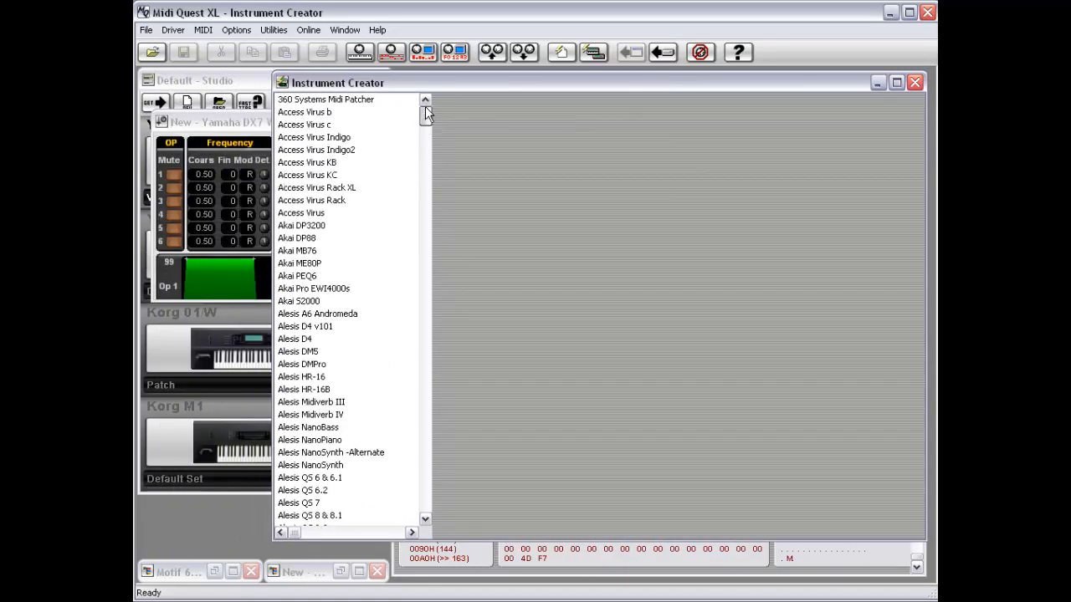
Examine the Access Virus c instrument definition, expand its drivers to view the Multi driver's settings, and close the Instrument Creator.
click(303, 125)
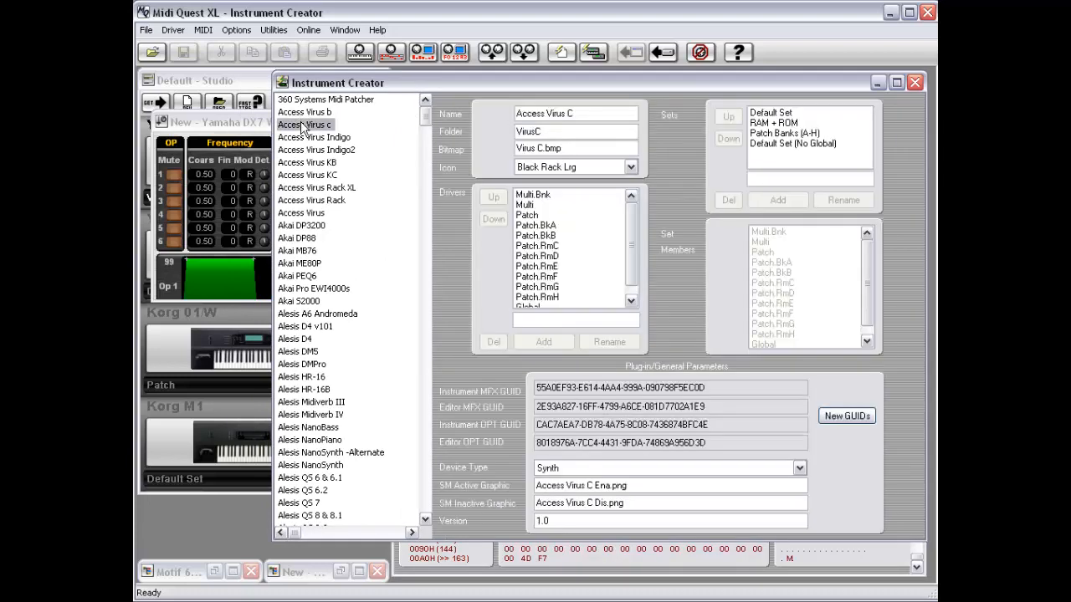
double_click(303, 126)
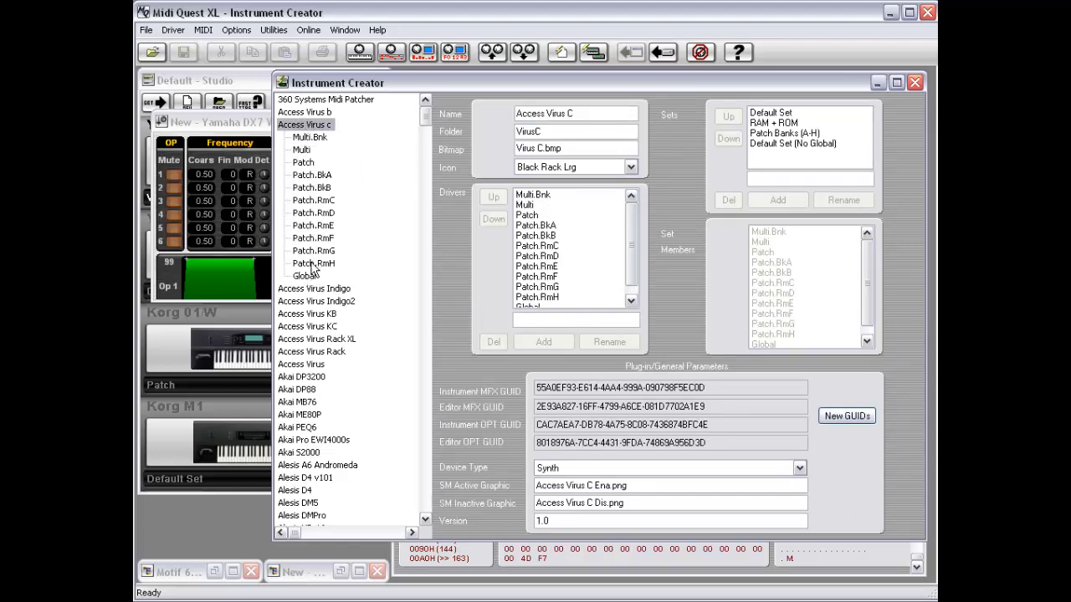
click(305, 151)
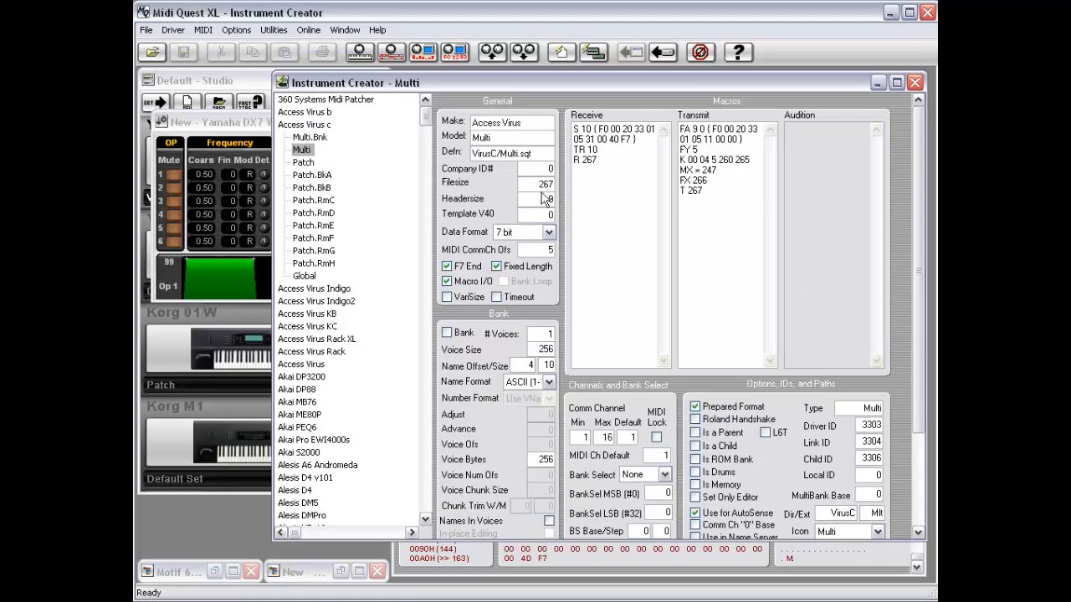
double_click(283, 81)
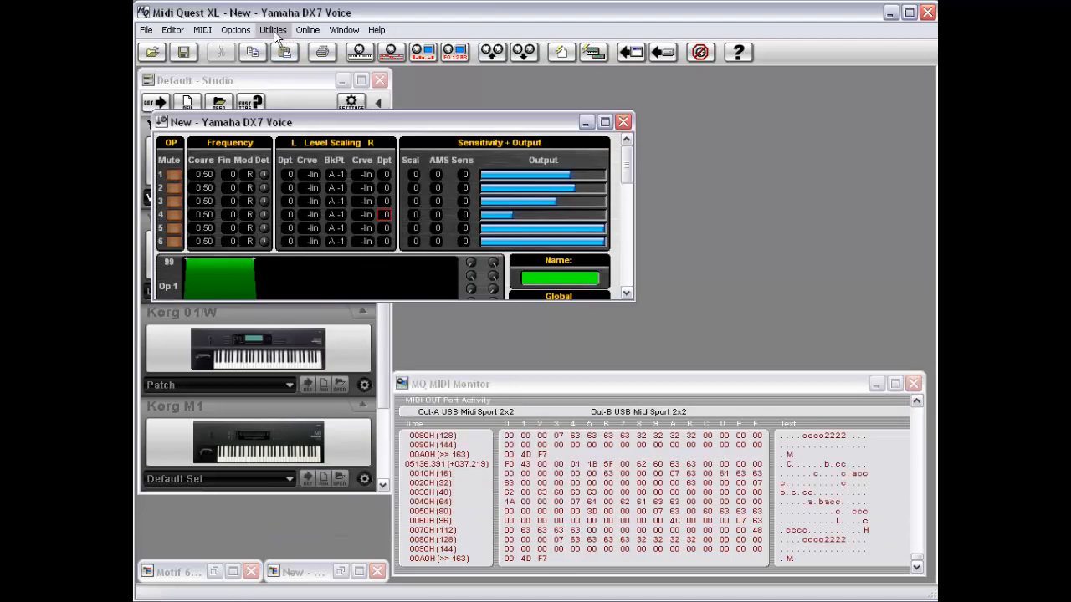
Open a new Remote window and nudge it slightly in the workspace.
click(273, 29)
click(300, 127)
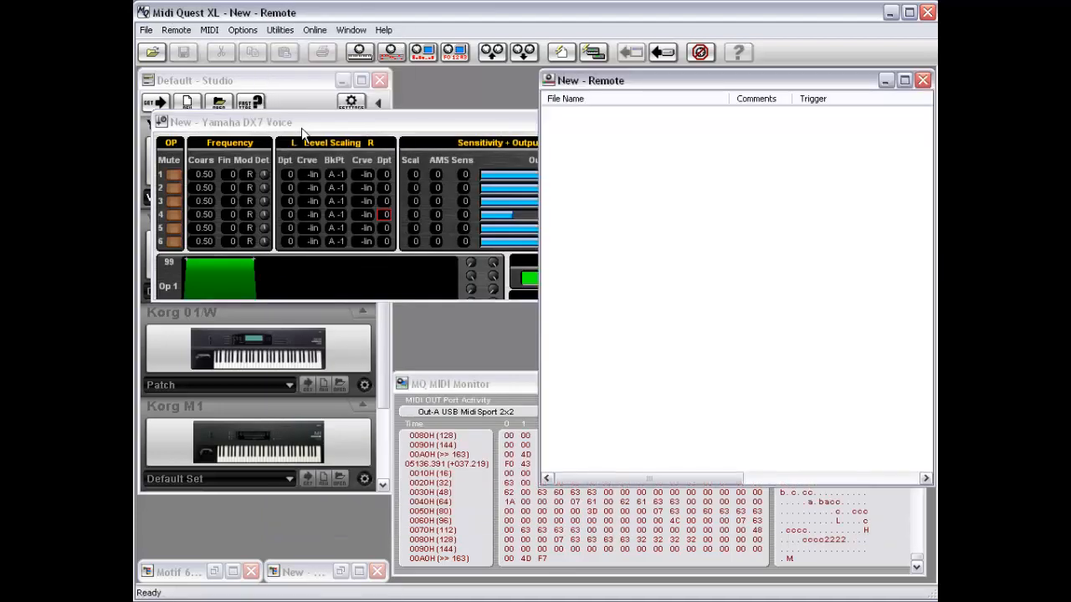
drag(775, 79, 773, 82)
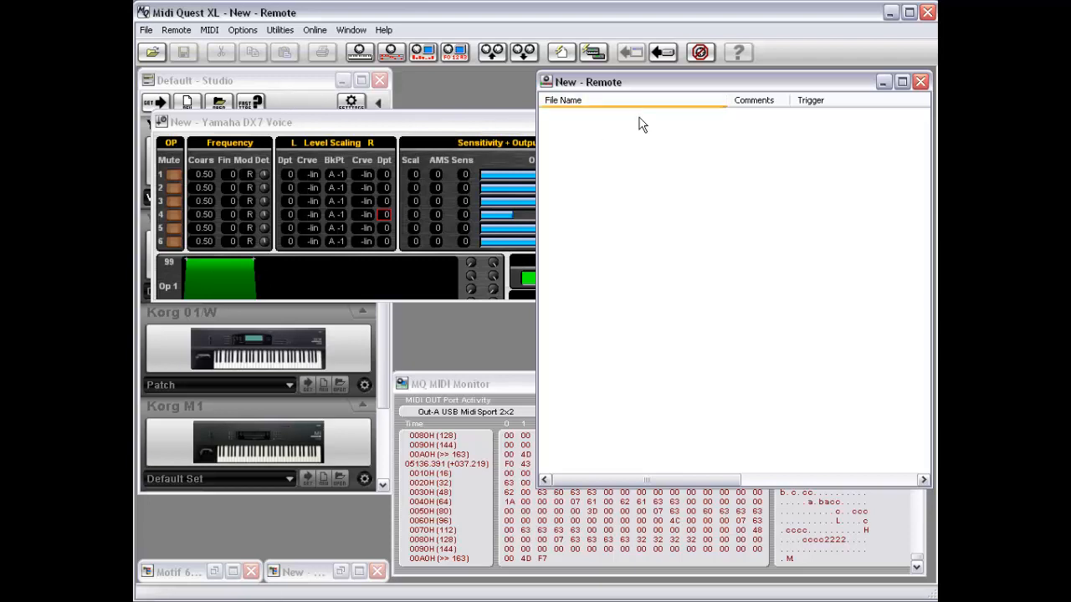
Look over the utility and option commands, view the Patch Edit preferences, and close the Preferences dialog without changes.
click(280, 30)
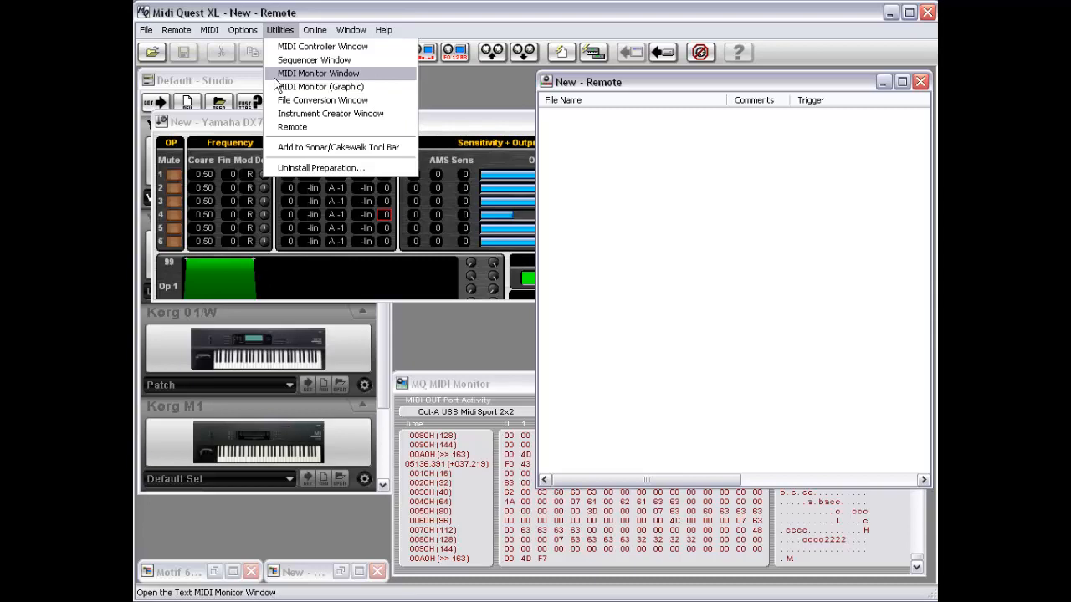
mouse_move(315, 31)
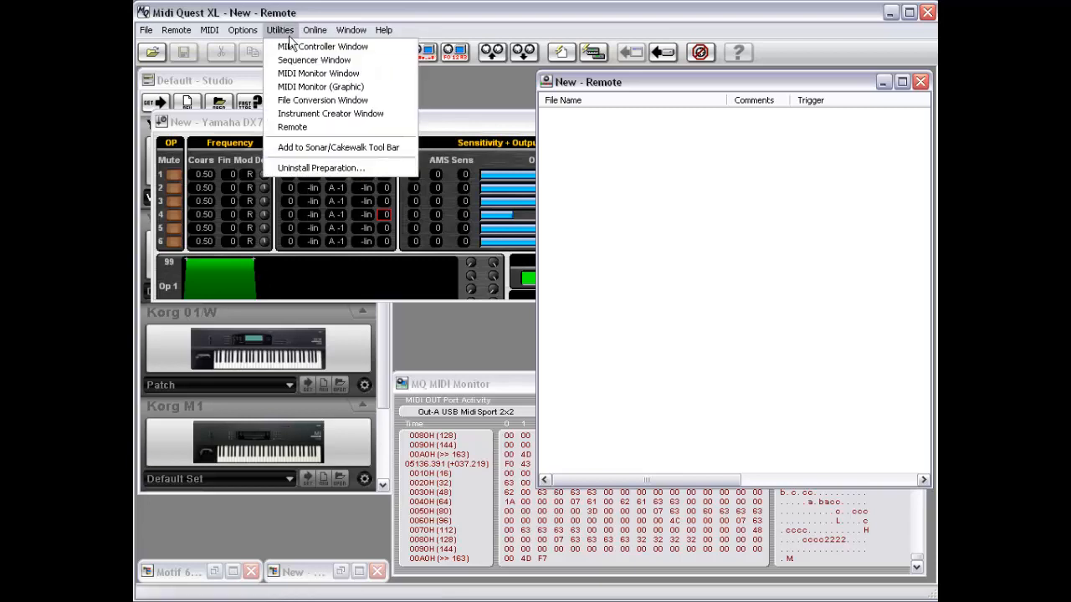
mouse_move(246, 35)
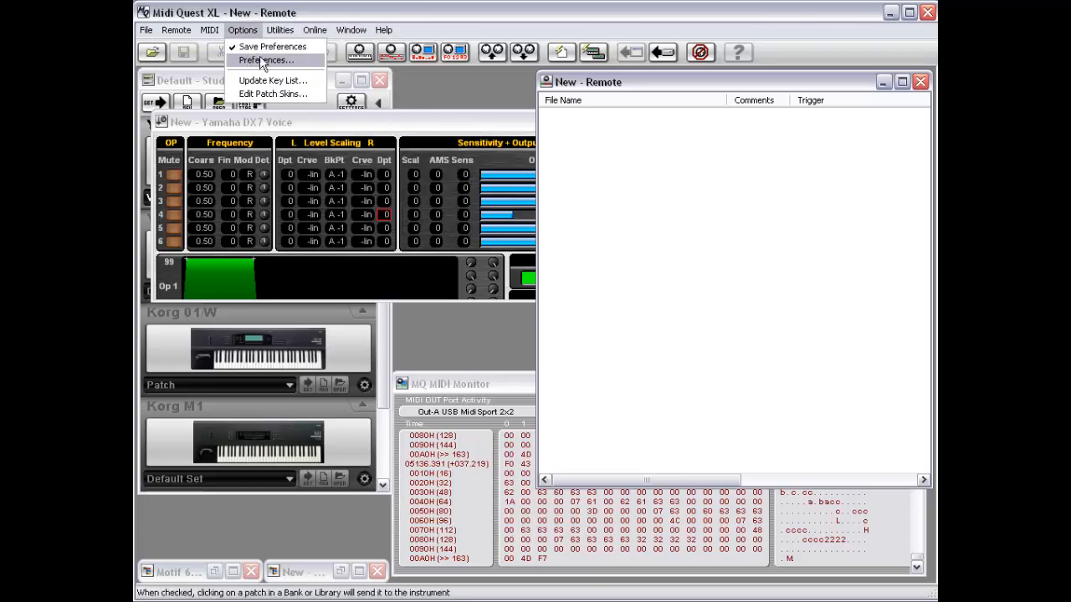
click(263, 60)
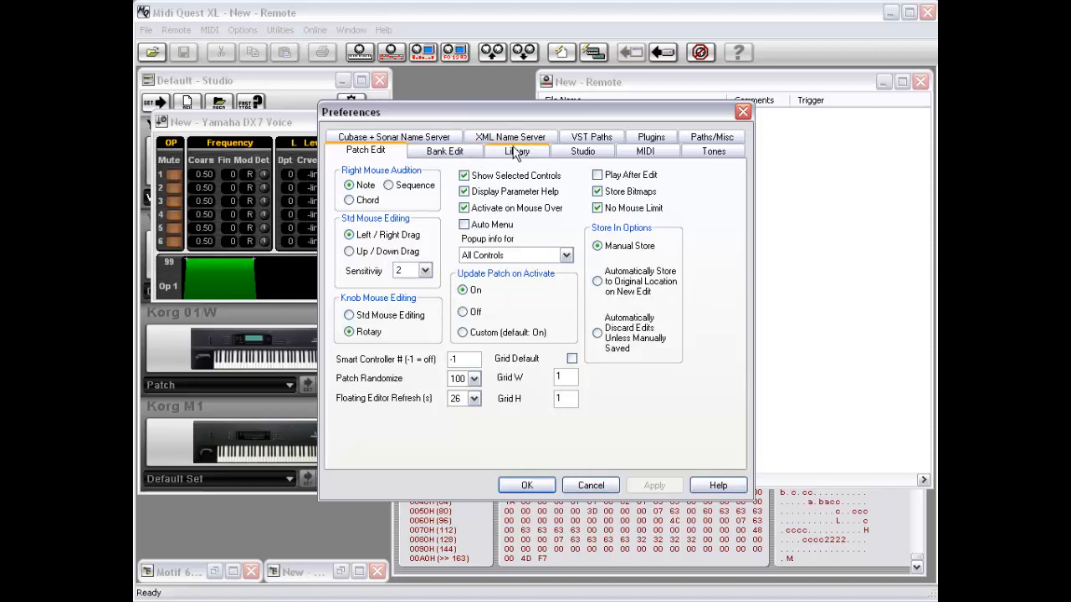
click(599, 484)
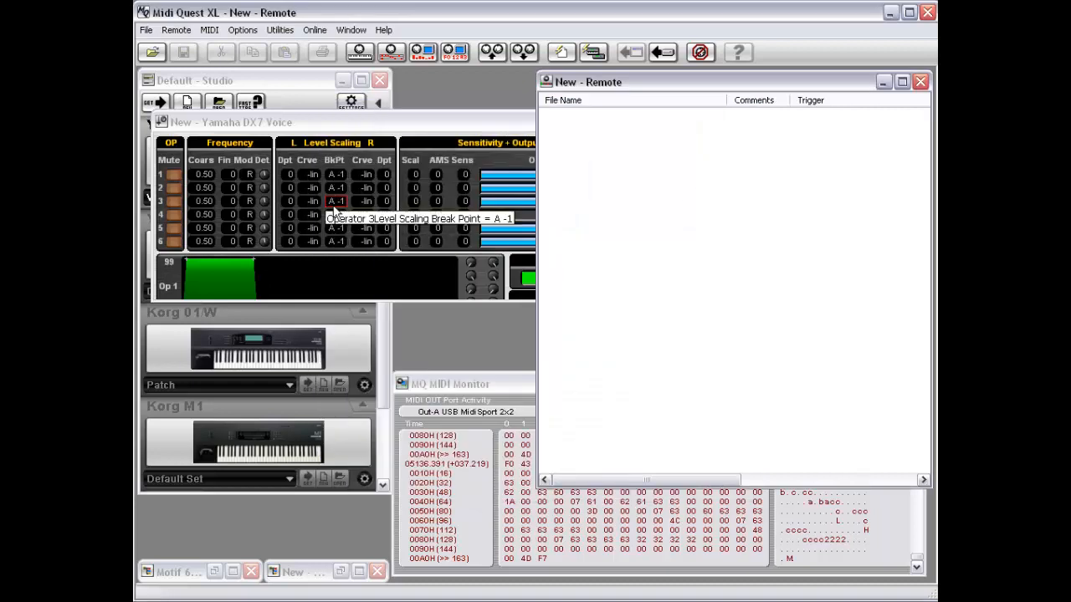
Review the key list setup by viewing the category keys for Brass, Categories, Cymbal, Drum and Keyboard, and close the dialog.
click(241, 30)
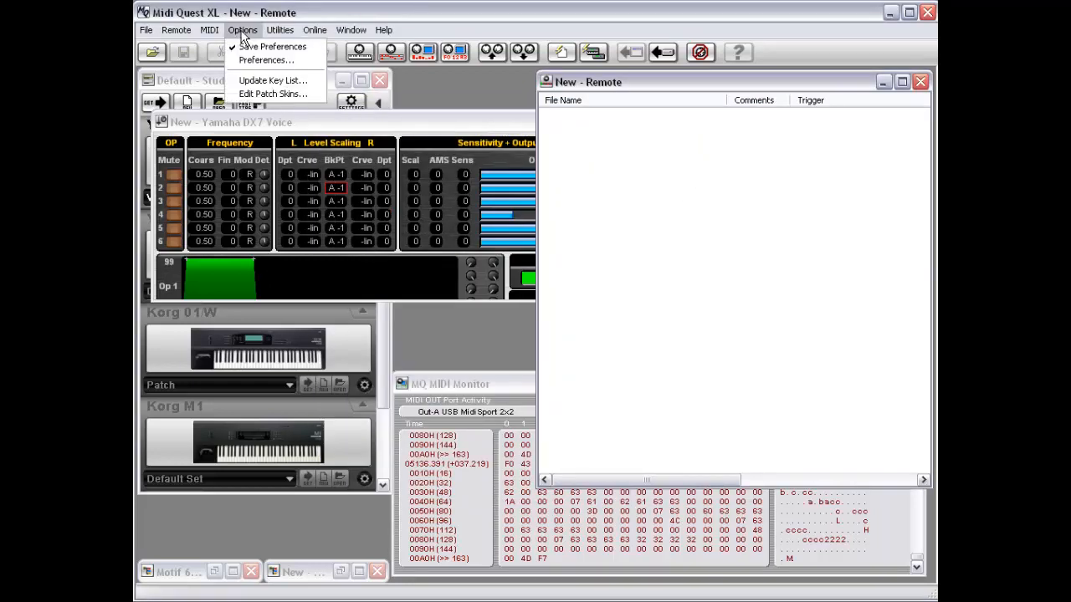
click(289, 84)
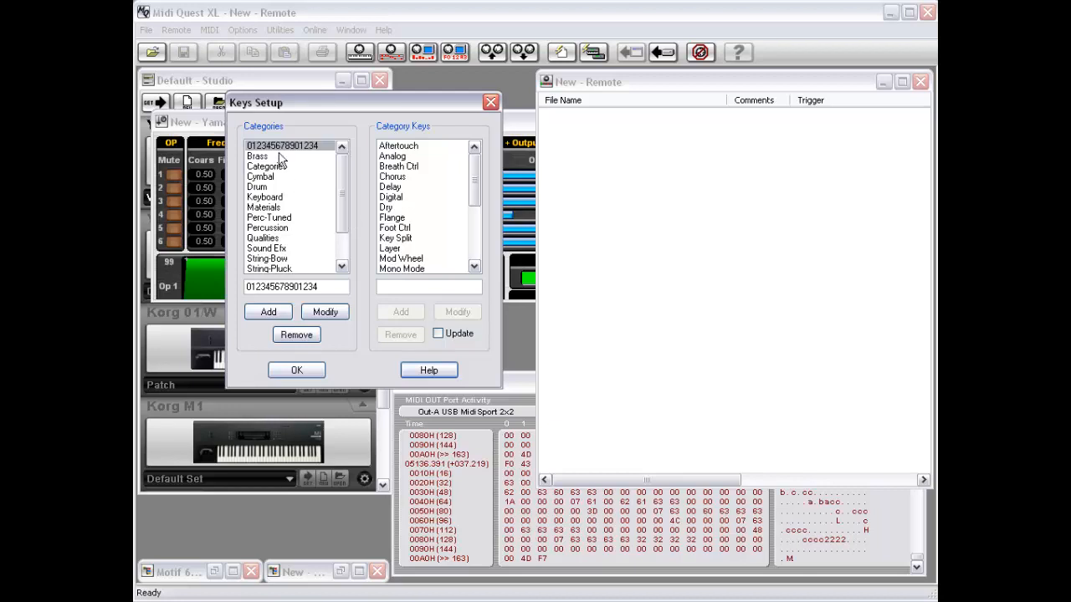
click(274, 156)
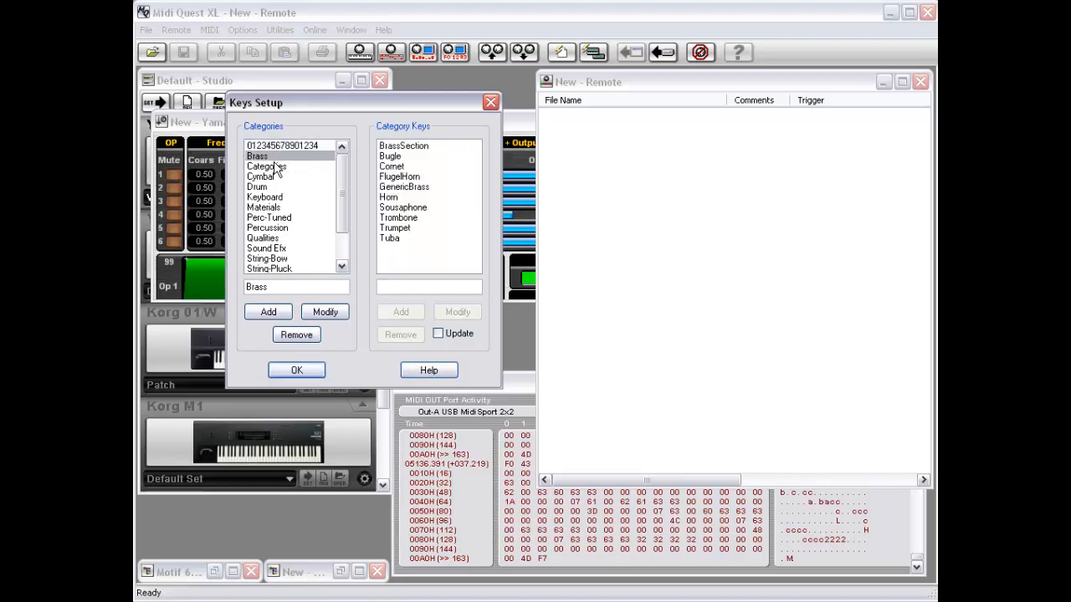
click(276, 167)
click(276, 177)
click(272, 189)
click(272, 198)
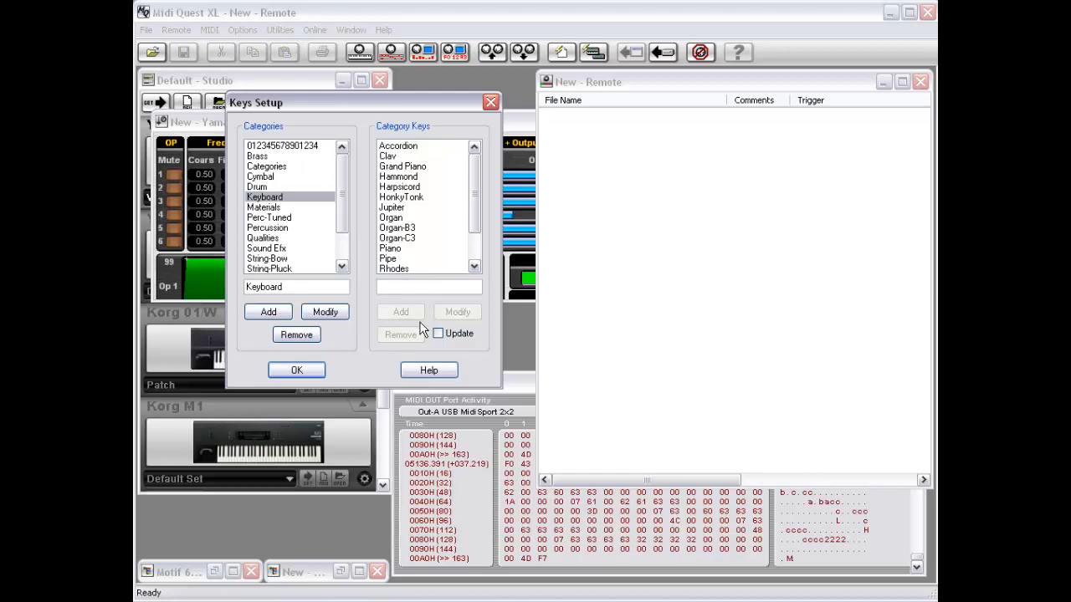
mouse_move(474, 179)
mouse_down()
mouse_move(475, 196)
mouse_move(474, 178)
mouse_up()
click(297, 371)
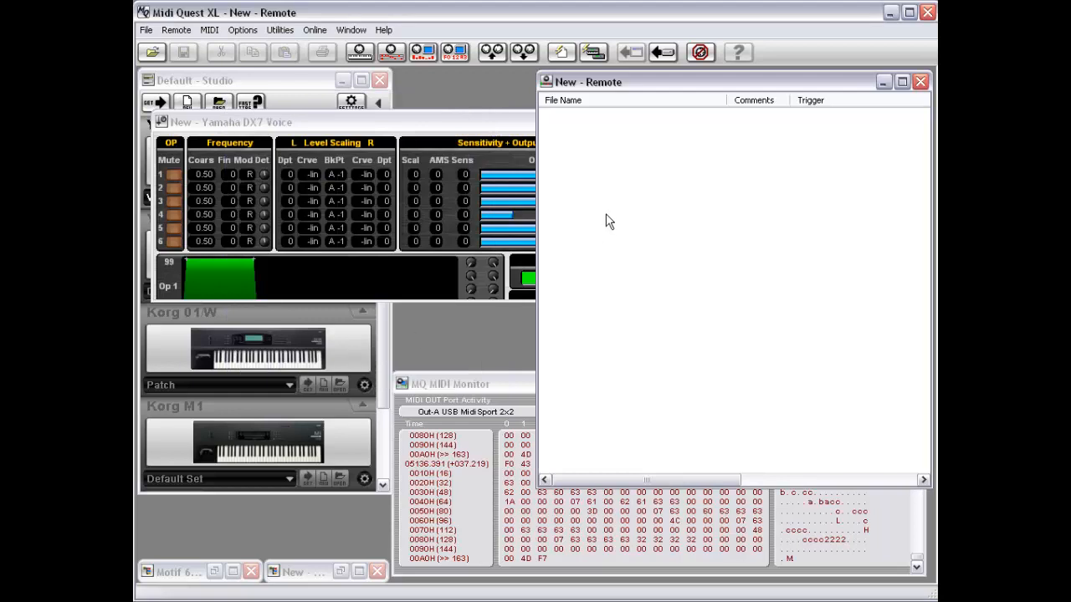